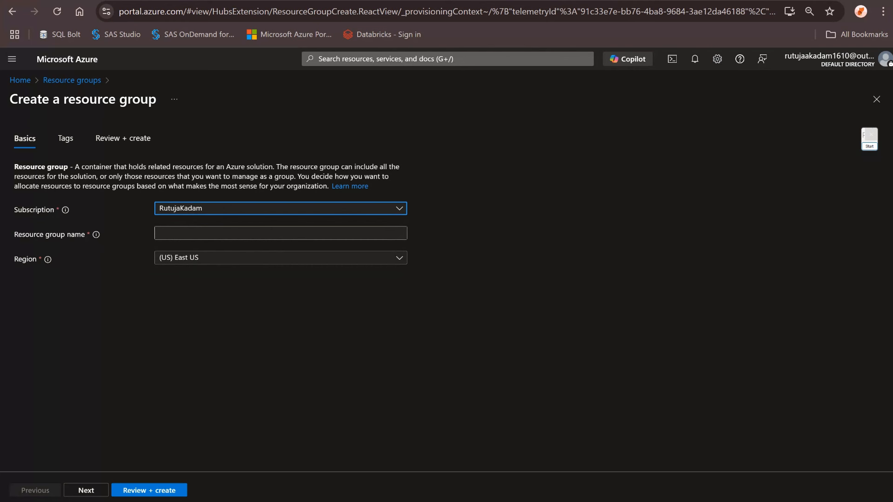
Create a resource group named RGAdventureWorks in the (US) East US region without any tags
{"action": "left_click", "coordinate": [280, 233]}
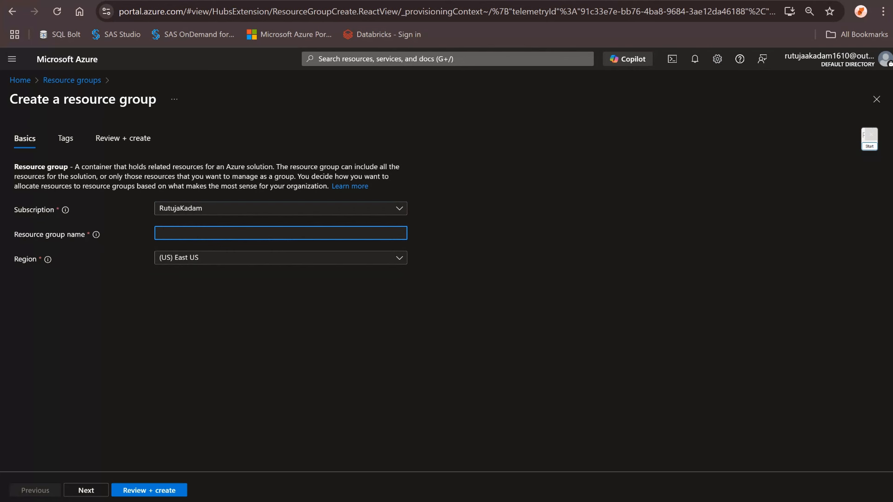
{"action": "type", "text": "RGAdventureWorks"}
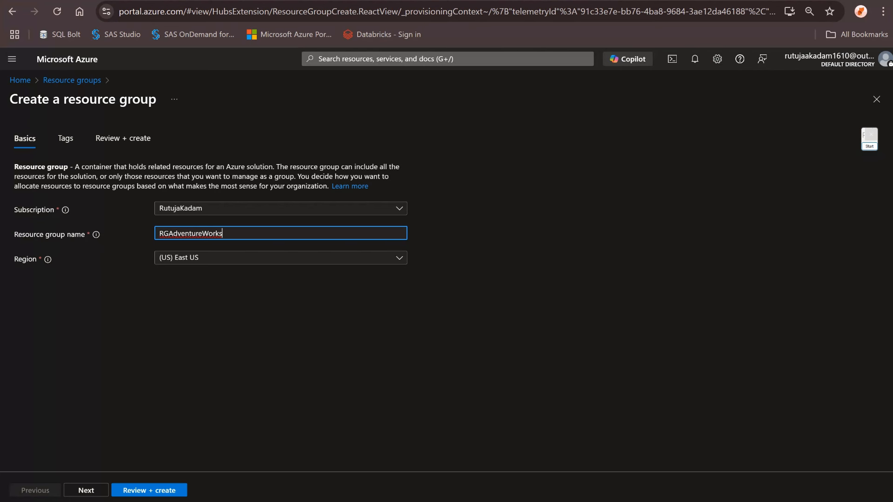
{"action": "left_click", "coordinate": [281, 257]}
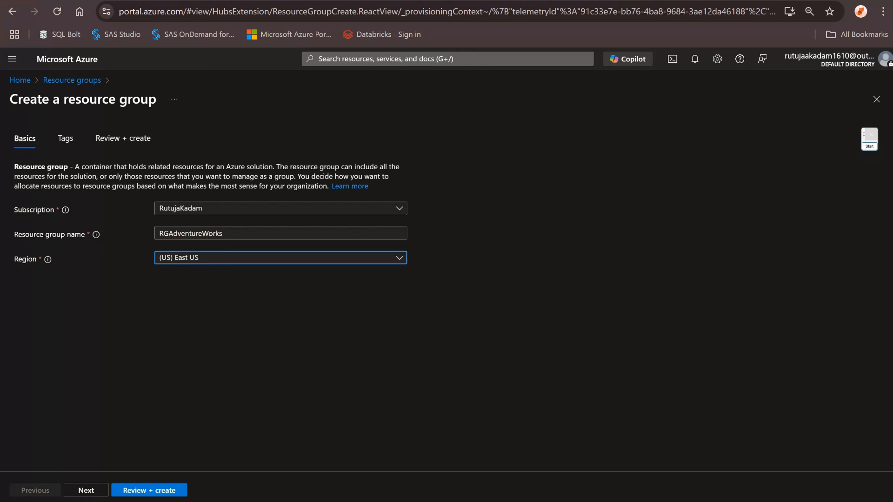
{"action": "left_click", "coordinate": [432, 359]}
{"action": "left_click", "coordinate": [86, 490]}
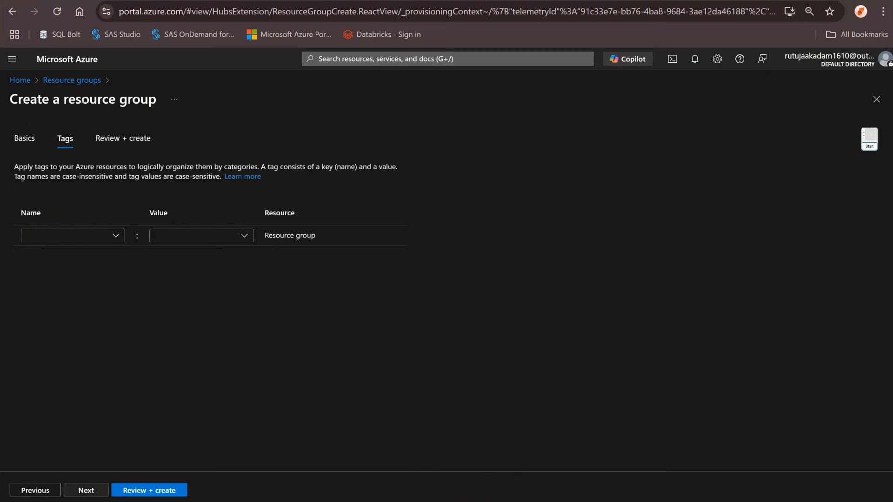
{"action": "left_click", "coordinate": [86, 490]}
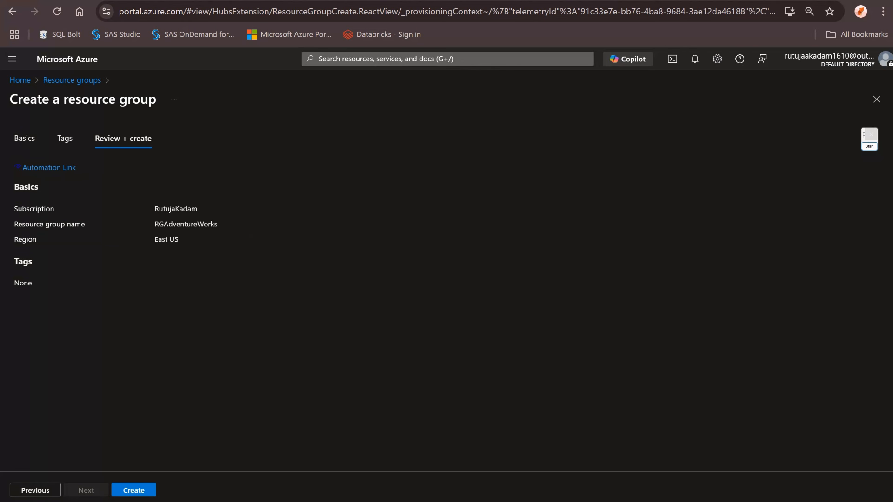
{"action": "left_click", "coordinate": [133, 490]}
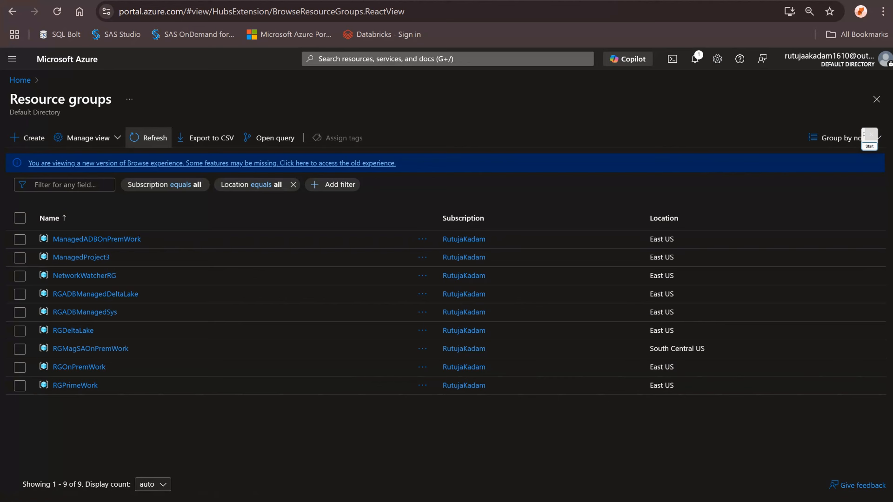
Refresh the list of resource groups and open the RGAdventureWorks group
{"action": "left_click", "coordinate": [149, 137]}
{"action": "left_click", "coordinate": [149, 137]}
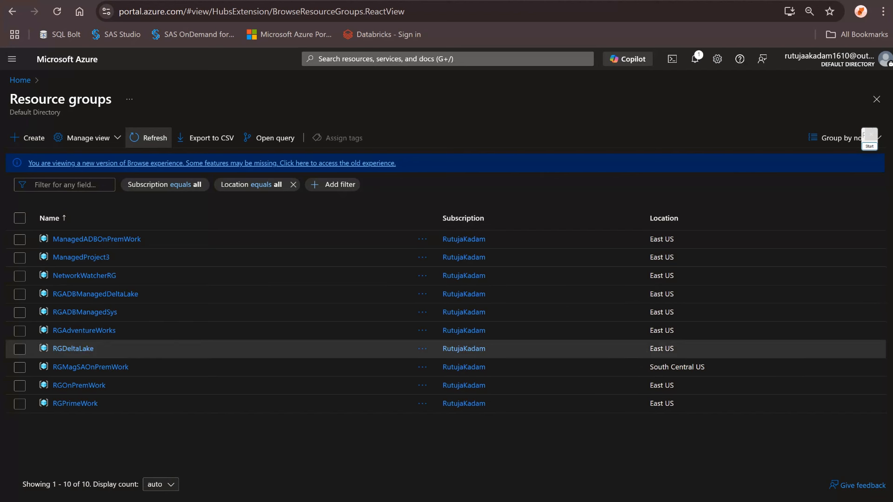
{"action": "left_click", "coordinate": [84, 330]}
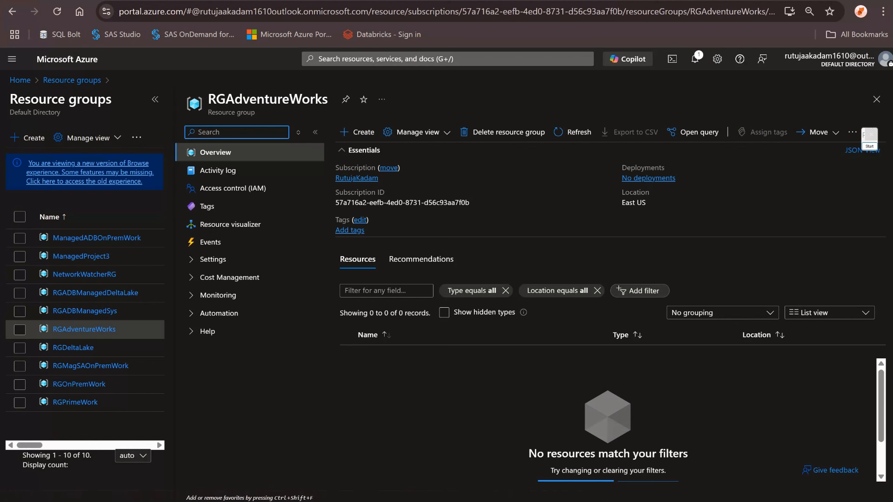
Search the Marketplace for storage account from within RGAdventureWorks and start creating Microsoft's Storage account resource
{"action": "left_click", "coordinate": [357, 133]}
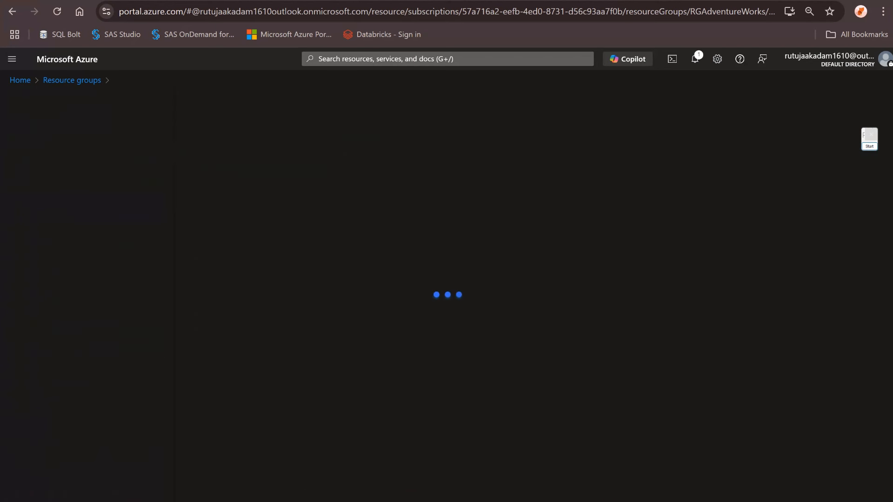
{"action": "type", "text": "s"}
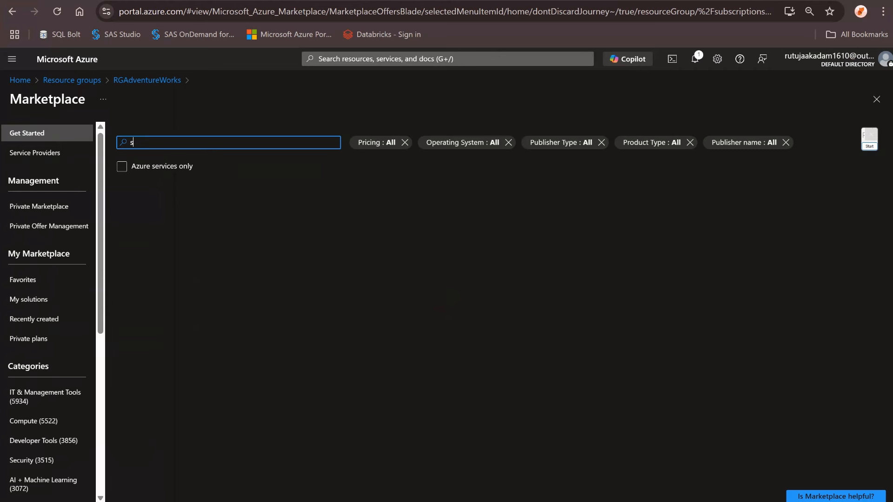
{"action": "type", "text": "torage"}
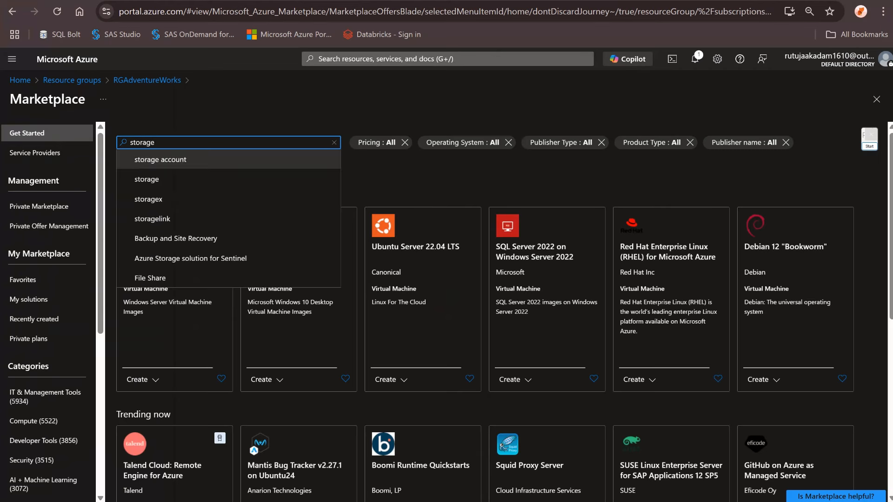
{"action": "key", "text": "Return"}
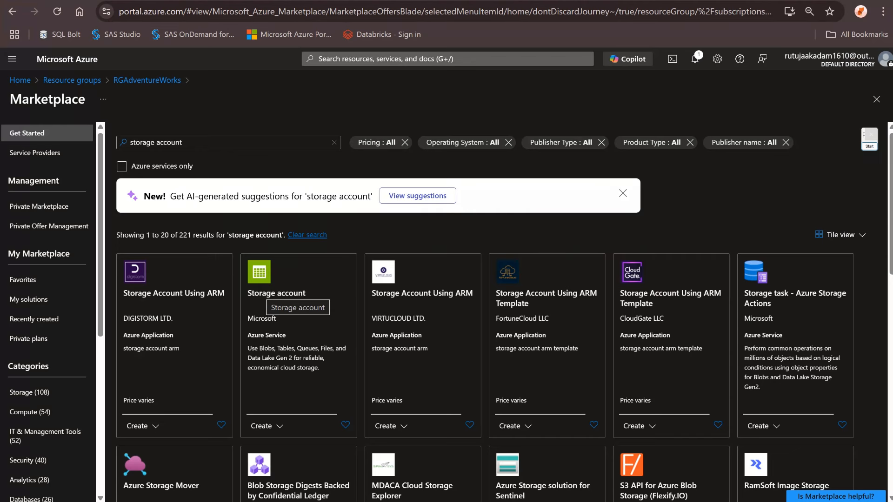
{"action": "left_click", "coordinate": [276, 293]}
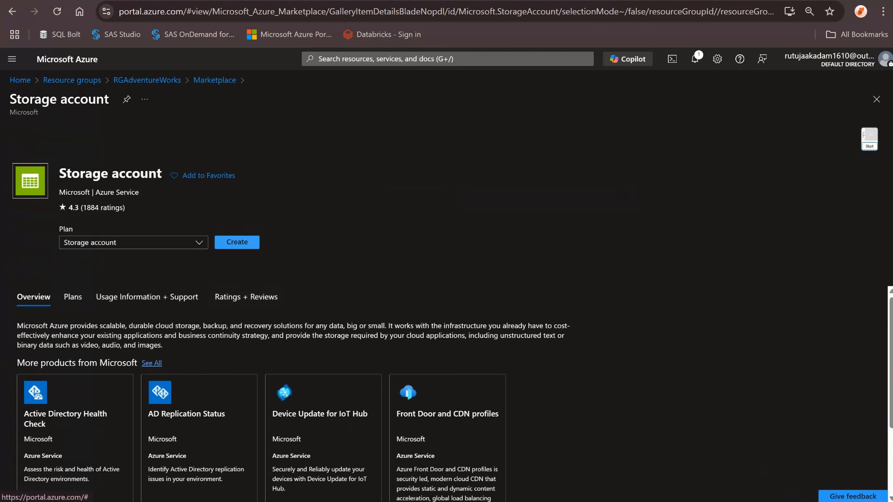
{"action": "left_click", "coordinate": [238, 242]}
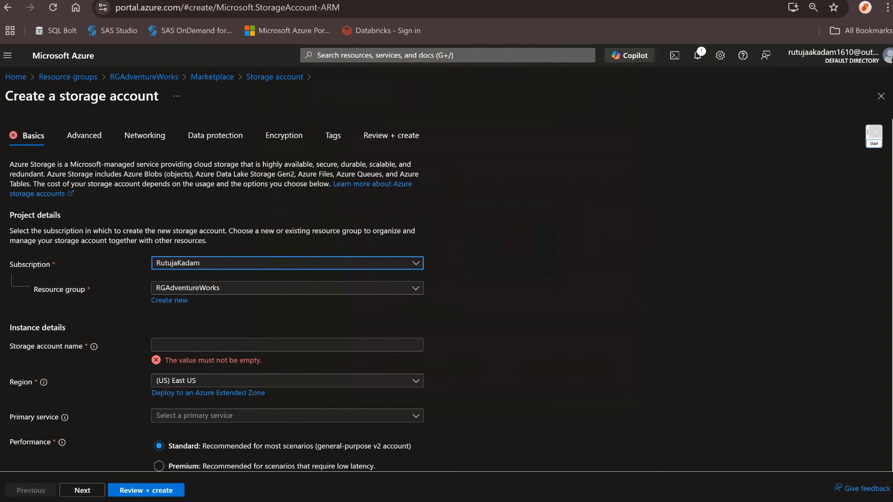
{"action": "left_click", "coordinate": [288, 288]}
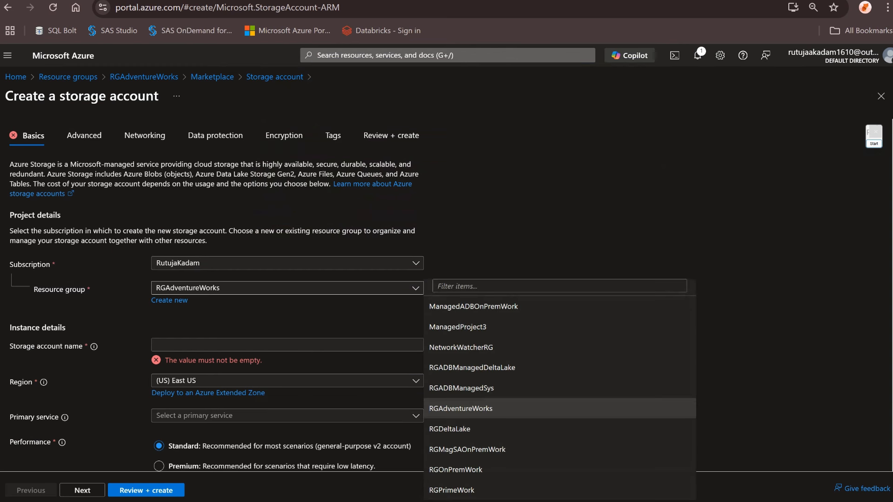
{"action": "left_click", "coordinate": [287, 288]}
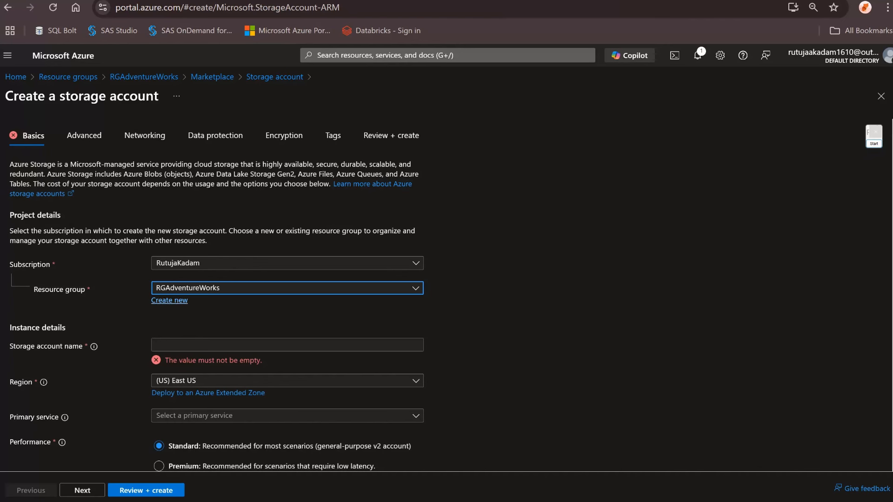
{"action": "left_click", "coordinate": [169, 300]}
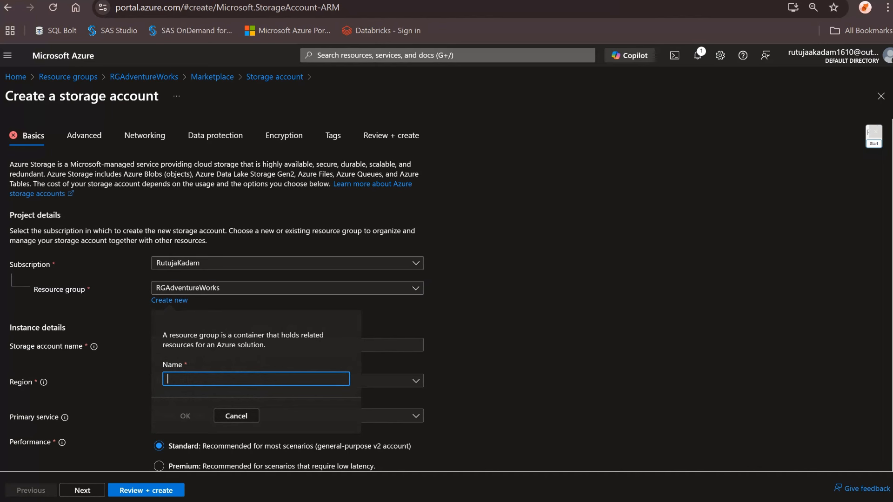
{"action": "left_click", "coordinate": [236, 416]}
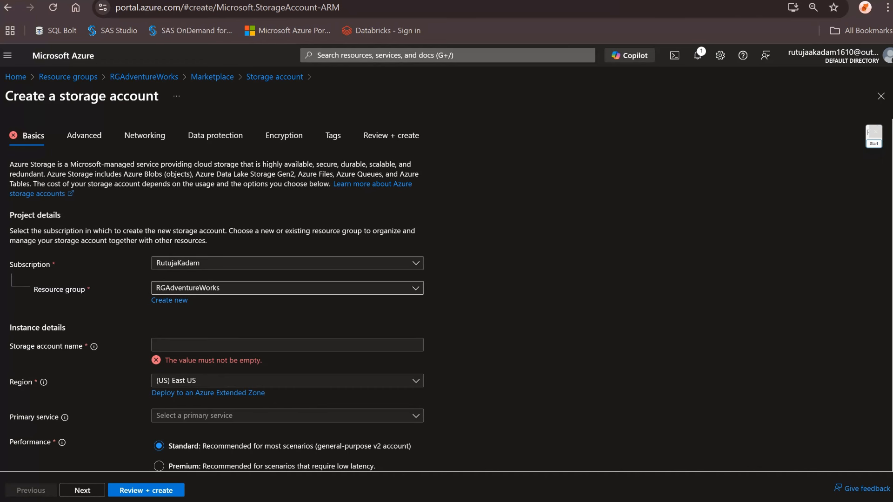
Name the storage account adlsadventureproject and set its primary service to Azure Blob Storage or Azure Data Lake Storage Gen 2
{"action": "left_click", "coordinate": [277, 345]}
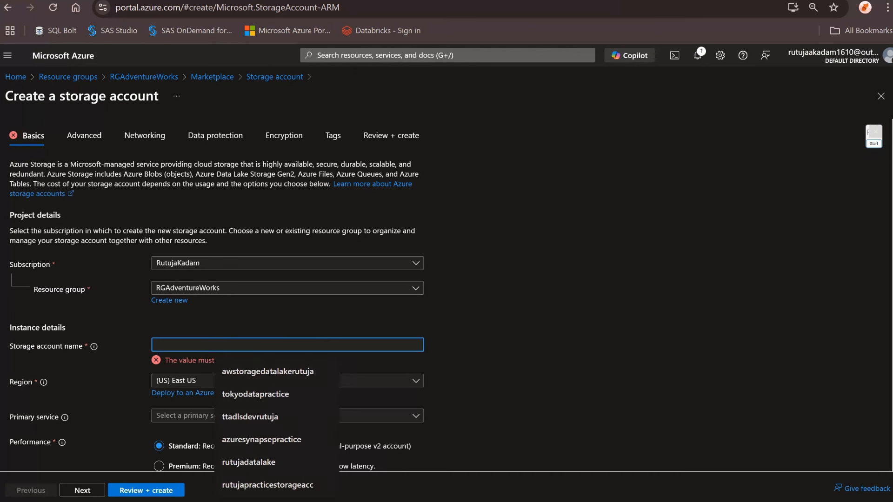
{"action": "type", "text": "adlsadventureproject"}
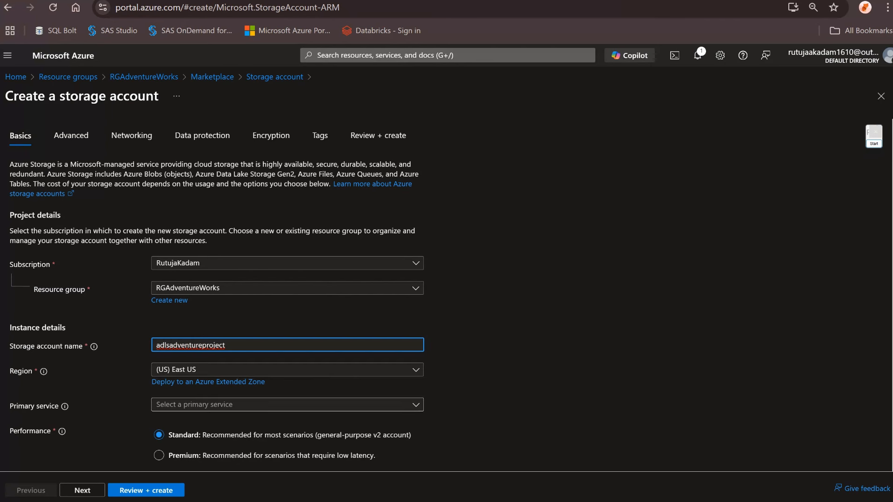
{"action": "left_click", "coordinate": [287, 405]}
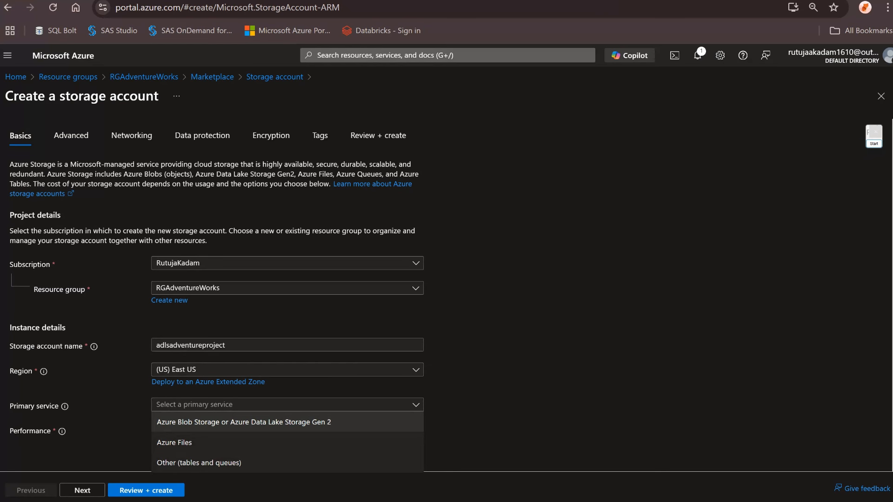
{"action": "left_click", "coordinate": [243, 422]}
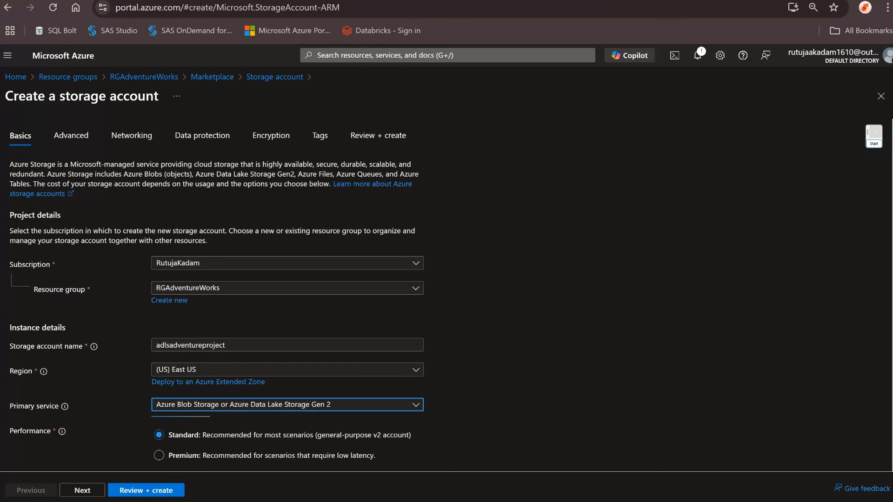
{"action": "scroll", "coordinate": [244, 404], "scroll_direction": "down", "scroll_amount": 2}
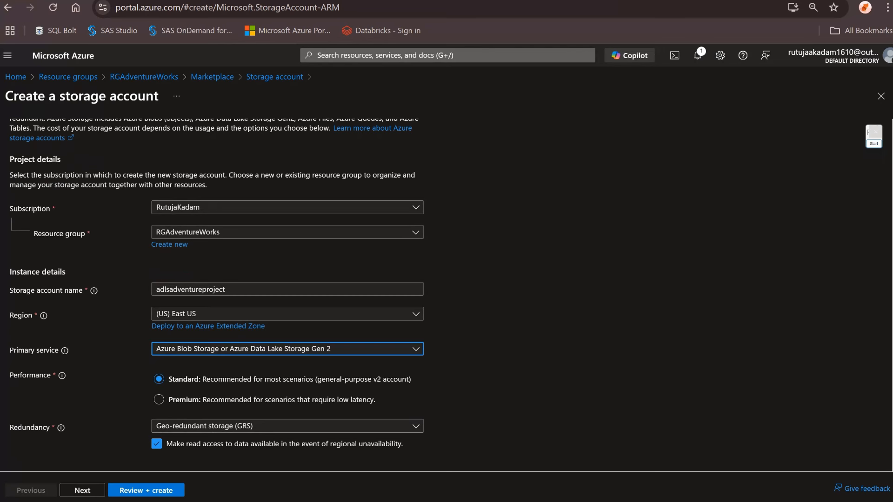
Handwrite temporary green notes beside the Performance options: HDD → General → Cheaper and SDD → low latency apps → Costly, Faster; end the annotation
{"action": "left_click", "coordinate": [874, 144]}
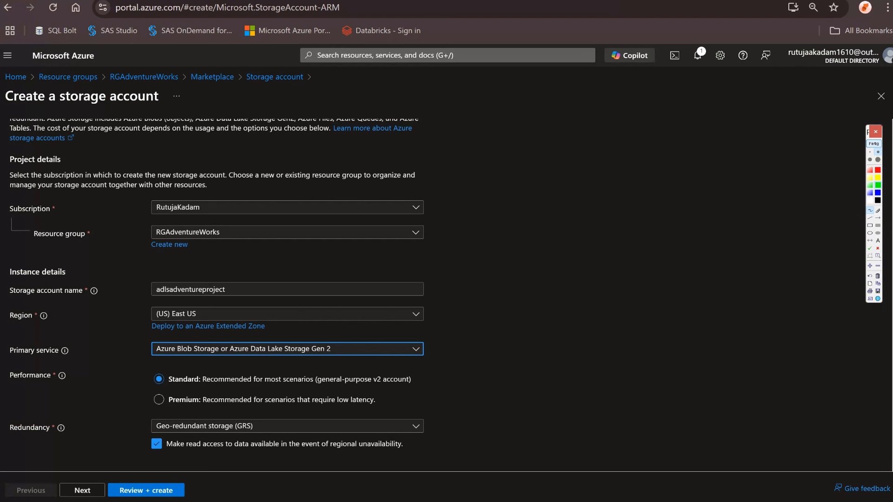
{"action": "mouse_move", "coordinate": [428, 366]}
{"action": "left_mouse_down"}
{"action": "mouse_move", "coordinate": [425, 385]}
{"action": "mouse_move", "coordinate": [437, 374]}
{"action": "left_mouse_up"}
{"action": "mouse_move", "coordinate": [441, 359]}
{"action": "left_mouse_down"}
{"action": "mouse_move", "coordinate": [436, 381]}
{"action": "mouse_move", "coordinate": [454, 357]}
{"action": "left_mouse_up"}
{"action": "left_click_drag", "start_coordinate": [465, 354], "coordinate": [463, 369]}
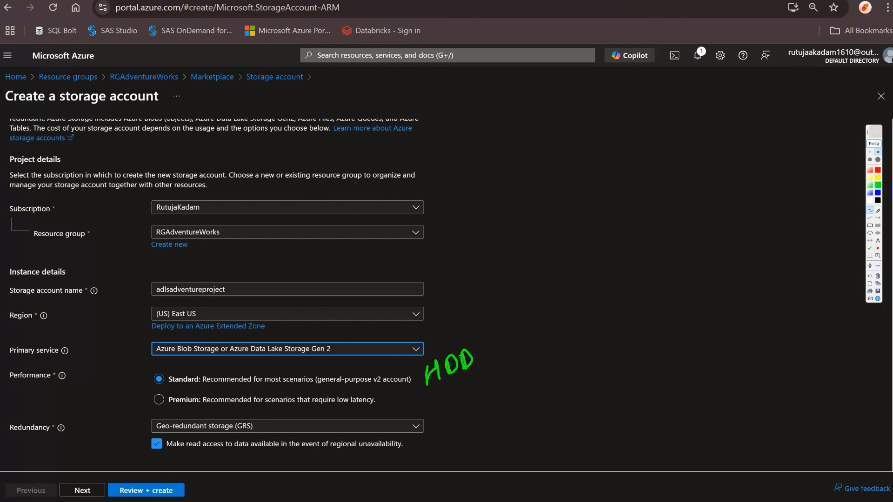
{"action": "mouse_move", "coordinate": [433, 394]}
{"action": "left_mouse_down"}
{"action": "mouse_move", "coordinate": [424, 411]}
{"action": "mouse_move", "coordinate": [447, 412]}
{"action": "left_mouse_up"}
{"action": "mouse_move", "coordinate": [445, 396]}
{"action": "left_mouse_down"}
{"action": "mouse_move", "coordinate": [457, 403]}
{"action": "mouse_move", "coordinate": [447, 414]}
{"action": "mouse_move", "coordinate": [460, 410]}
{"action": "left_mouse_up"}
{"action": "left_click_drag", "start_coordinate": [464, 384], "coordinate": [464, 405]}
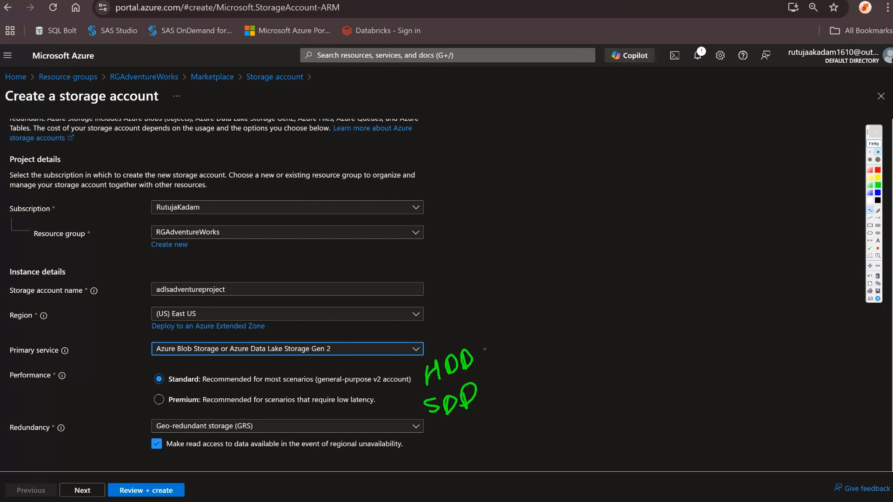
{"action": "left_click_drag", "start_coordinate": [485, 349], "coordinate": [505, 343]}
{"action": "mouse_move", "coordinate": [491, 340]}
{"action": "left_mouse_down"}
{"action": "mouse_move", "coordinate": [503, 342]}
{"action": "mouse_move", "coordinate": [497, 359]}
{"action": "left_mouse_up"}
{"action": "mouse_move", "coordinate": [533, 316]}
{"action": "left_mouse_down"}
{"action": "mouse_move", "coordinate": [538, 328]}
{"action": "mouse_move", "coordinate": [592, 301]}
{"action": "mouse_move", "coordinate": [629, 301]}
{"action": "left_mouse_up"}
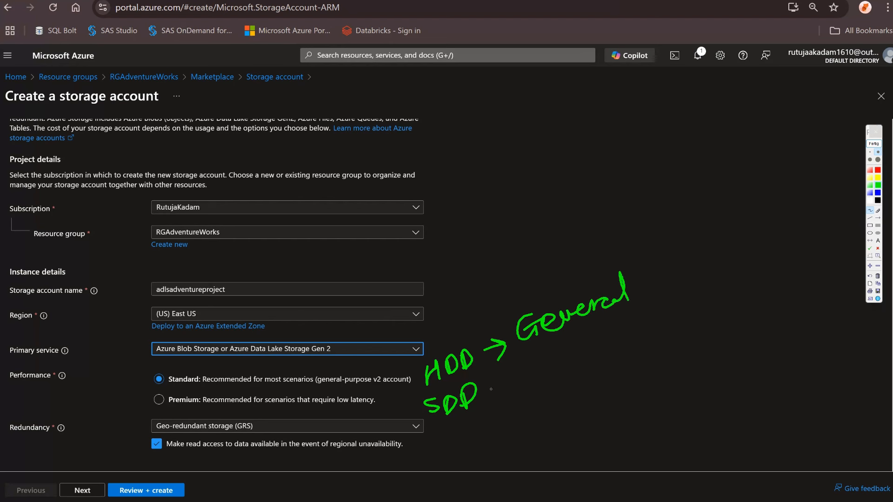
{"action": "left_click_drag", "start_coordinate": [488, 394], "coordinate": [516, 377]}
{"action": "mouse_move", "coordinate": [505, 372]}
{"action": "left_mouse_down"}
{"action": "mouse_move", "coordinate": [516, 376]}
{"action": "mouse_move", "coordinate": [510, 385]}
{"action": "mouse_move", "coordinate": [540, 380]}
{"action": "mouse_move", "coordinate": [581, 349]}
{"action": "mouse_move", "coordinate": [642, 338]}
{"action": "mouse_move", "coordinate": [660, 324]}
{"action": "mouse_move", "coordinate": [684, 332]}
{"action": "left_mouse_up"}
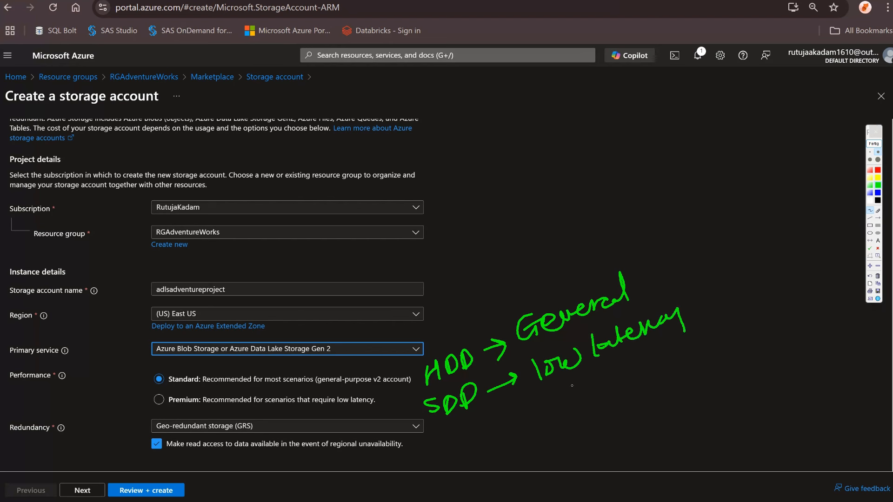
{"action": "left_click_drag", "start_coordinate": [571, 384], "coordinate": [623, 370]}
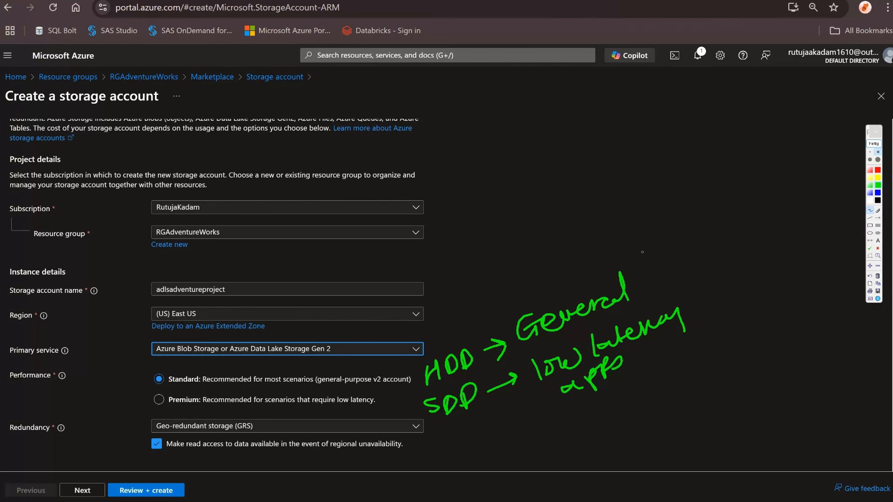
{"action": "left_click_drag", "start_coordinate": [633, 285], "coordinate": [783, 214]}
{"action": "left_click_drag", "start_coordinate": [700, 313], "coordinate": [715, 314]}
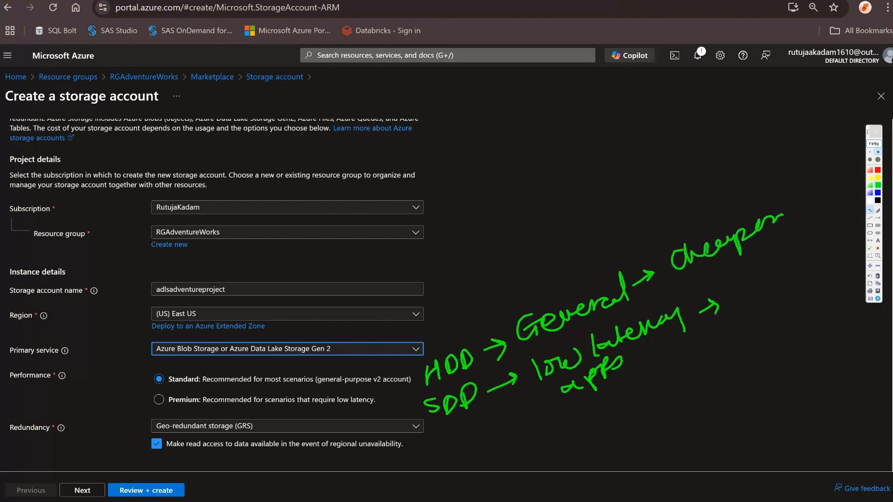
{"action": "mouse_move", "coordinate": [747, 281]}
{"action": "left_mouse_down"}
{"action": "mouse_move", "coordinate": [755, 293]}
{"action": "mouse_move", "coordinate": [800, 274]}
{"action": "mouse_move", "coordinate": [788, 301]}
{"action": "left_mouse_up"}
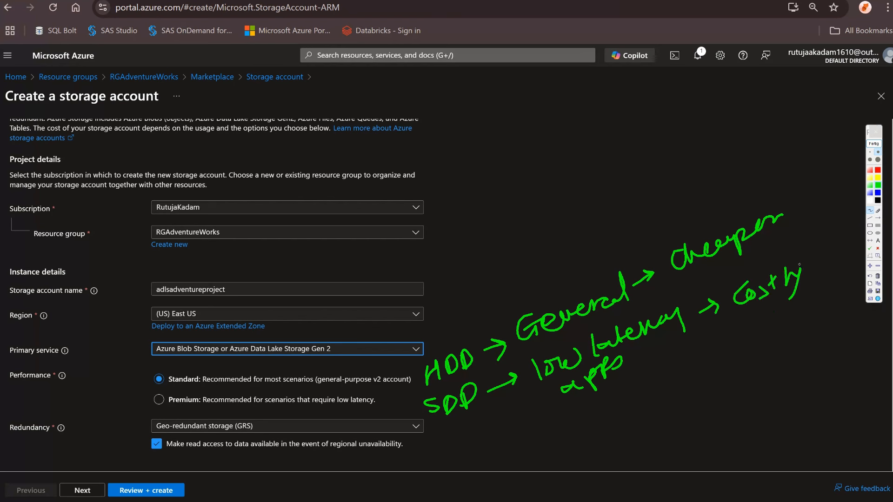
{"action": "mouse_move", "coordinate": [744, 320]}
{"action": "left_mouse_down"}
{"action": "mouse_move", "coordinate": [752, 342]}
{"action": "mouse_move", "coordinate": [817, 291]}
{"action": "left_mouse_up"}
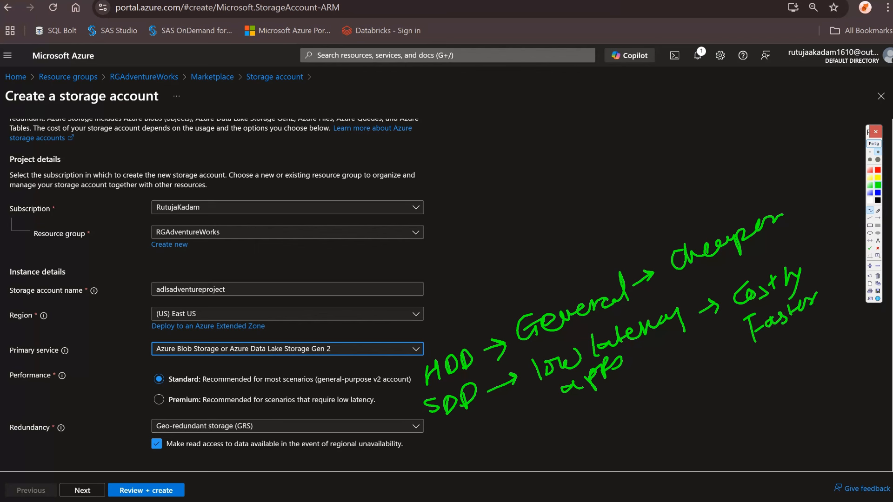
{"action": "left_click", "coordinate": [873, 143]}
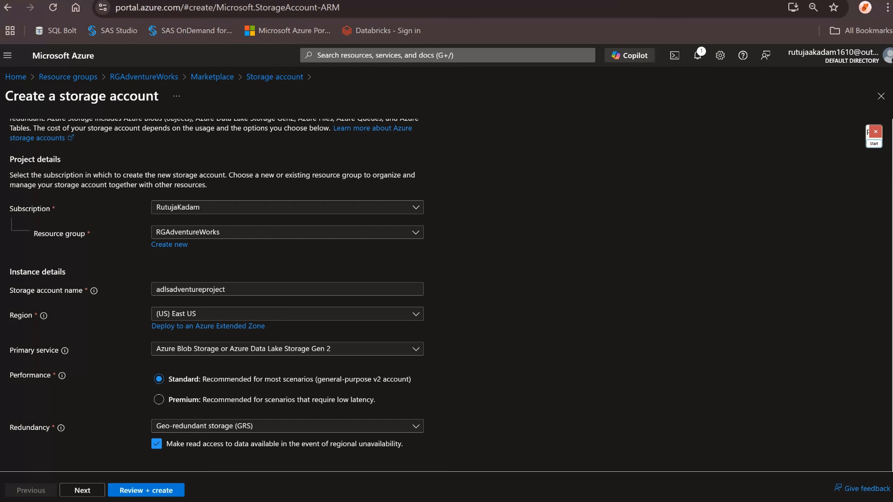
Set the redundancy to Locally-redundant storage (LRS) and continue to the storage account's advanced settings
{"action": "left_click", "coordinate": [287, 426]}
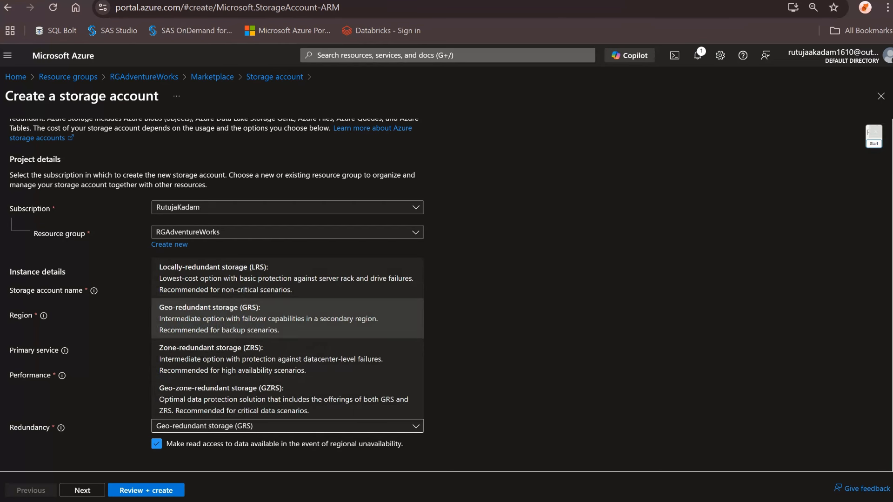
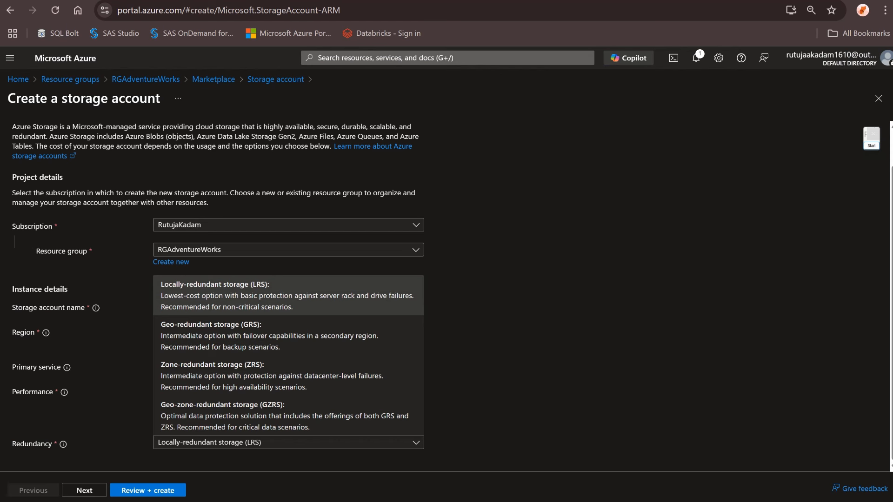
{"action": "left_click", "coordinate": [261, 305]}
{"action": "left_click", "coordinate": [84, 490]}
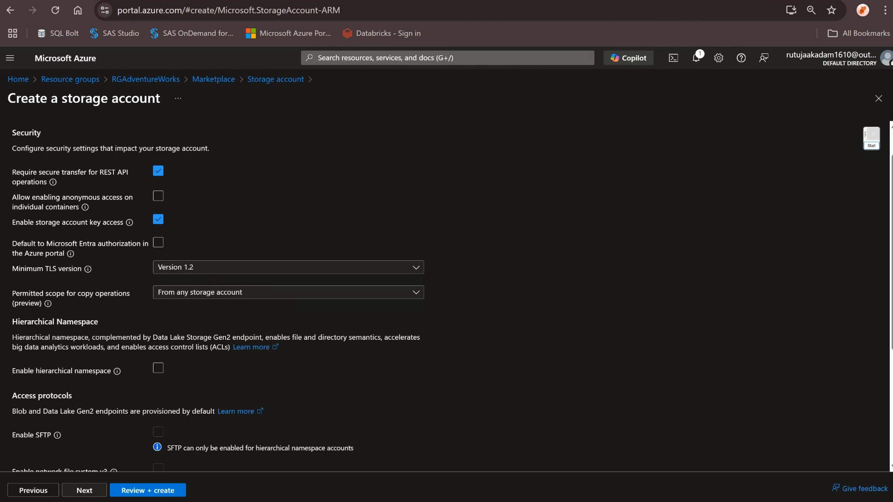
Annotate the Hierarchical Namespace section with a green rectangle around it and a hand-drawn check mark over its option
{"action": "scroll", "coordinate": [279, 298], "scroll_direction": "down", "scroll_amount": 2}
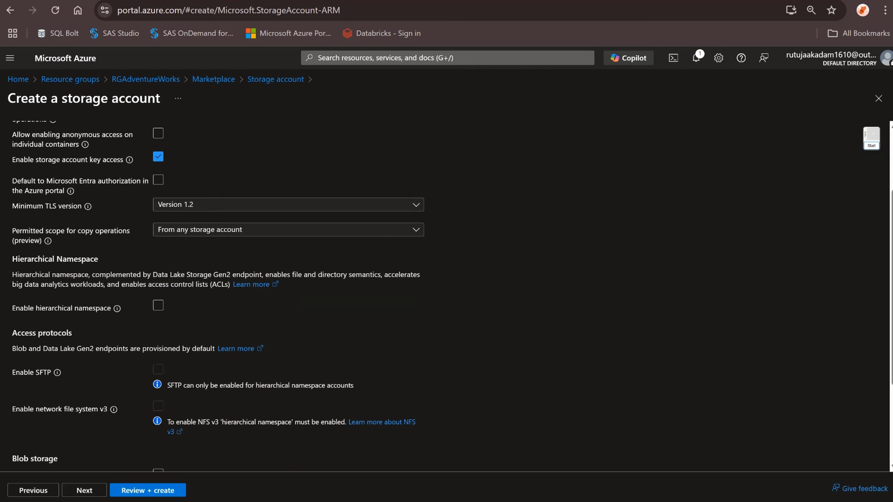
{"action": "scroll", "coordinate": [217, 296], "scroll_direction": "down", "scroll_amount": 1}
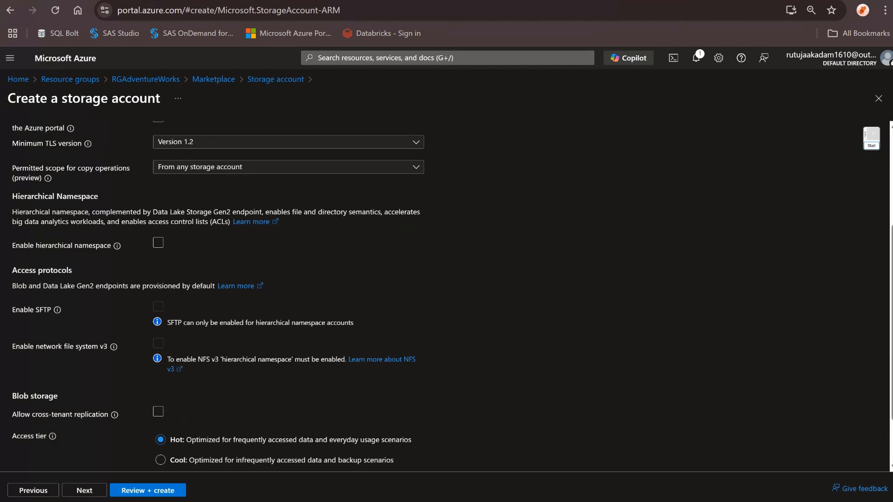
{"action": "left_click", "coordinate": [871, 146]}
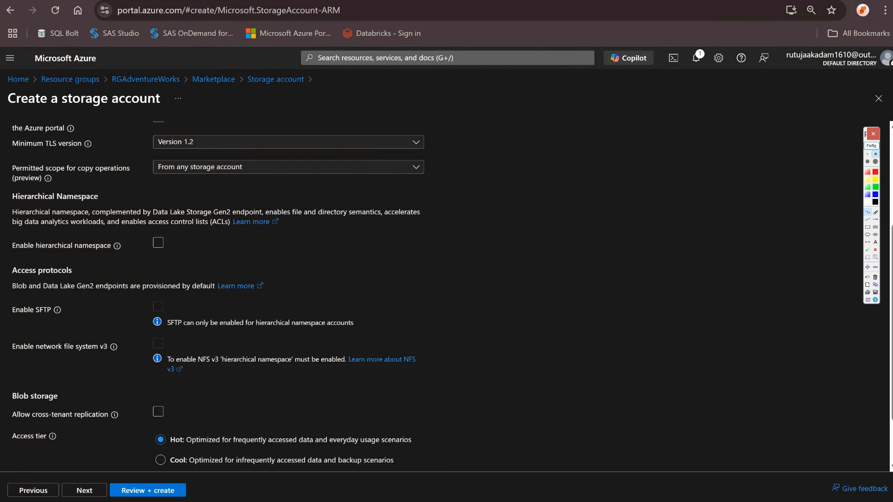
{"action": "left_click", "coordinate": [867, 227]}
{"action": "mouse_move", "coordinate": [2, 185]}
{"action": "left_mouse_down"}
{"action": "mouse_move", "coordinate": [439, 265]}
{"action": "mouse_move", "coordinate": [439, 255]}
{"action": "left_mouse_up"}
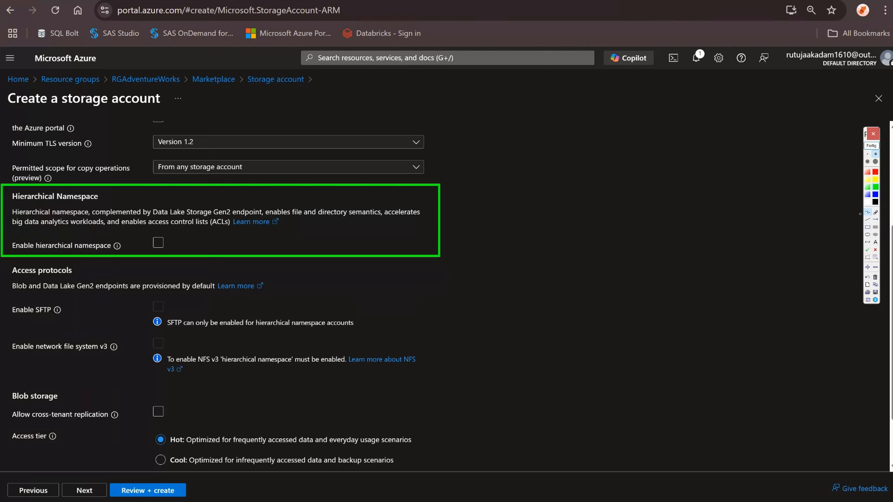
{"action": "mouse_move", "coordinate": [154, 239]}
{"action": "left_mouse_down"}
{"action": "mouse_move", "coordinate": [172, 240]}
{"action": "mouse_move", "coordinate": [183, 228]}
{"action": "left_mouse_up"}
Sketch green boxes labelled Dir and Fold beside the form, plus three smaller boxes with lines next to them
{"action": "mouse_move", "coordinate": [475, 185]}
{"action": "left_mouse_down"}
{"action": "mouse_move", "coordinate": [473, 141]}
{"action": "mouse_move", "coordinate": [518, 132]}
{"action": "mouse_move", "coordinate": [479, 182]}
{"action": "left_mouse_up"}
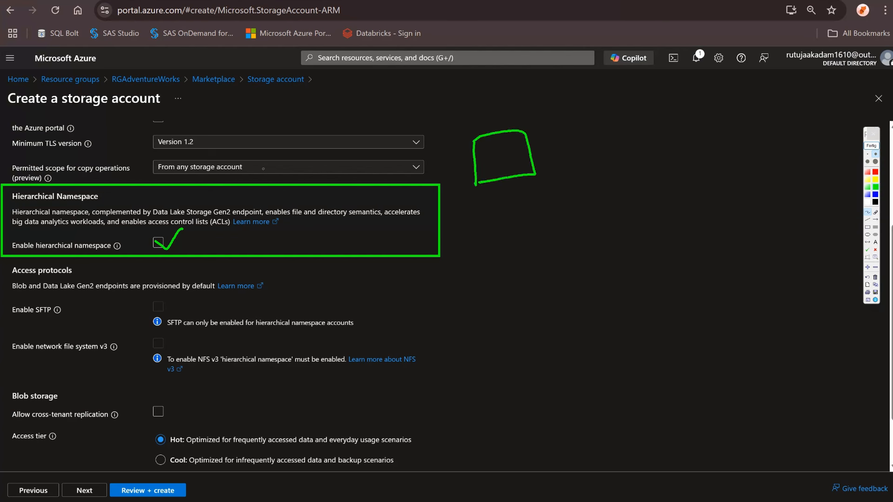
{"action": "left_click_drag", "start_coordinate": [178, 242], "coordinate": [200, 235]}
{"action": "mouse_move", "coordinate": [489, 108]}
{"action": "left_mouse_down"}
{"action": "mouse_move", "coordinate": [502, 116]}
{"action": "mouse_move", "coordinate": [534, 100]}
{"action": "left_mouse_up"}
{"action": "mouse_move", "coordinate": [546, 137]}
{"action": "left_mouse_down"}
{"action": "mouse_move", "coordinate": [558, 172]}
{"action": "mouse_move", "coordinate": [589, 156]}
{"action": "mouse_move", "coordinate": [559, 173]}
{"action": "left_mouse_up"}
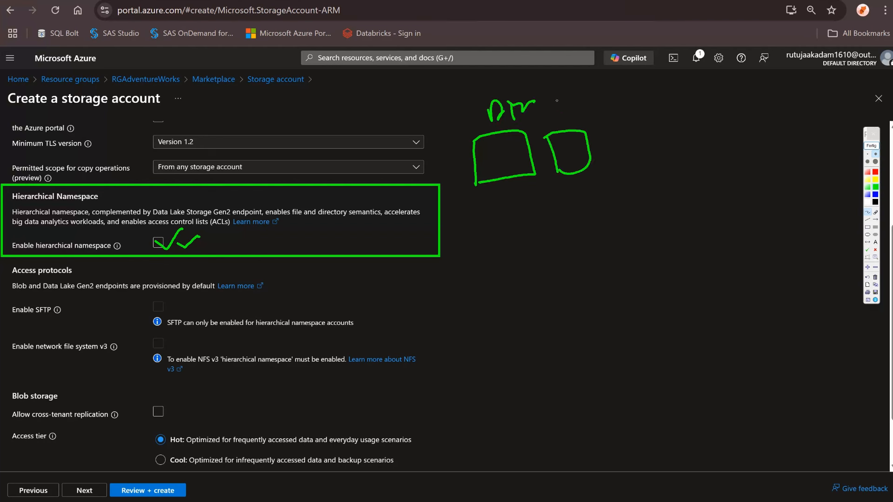
{"action": "mouse_move", "coordinate": [556, 101]}
{"action": "left_mouse_down"}
{"action": "mouse_move", "coordinate": [563, 114]}
{"action": "mouse_move", "coordinate": [587, 120]}
{"action": "mouse_move", "coordinate": [597, 94]}
{"action": "left_mouse_up"}
{"action": "mouse_move", "coordinate": [605, 158]}
{"action": "left_mouse_down"}
{"action": "mouse_move", "coordinate": [605, 146]}
{"action": "mouse_move", "coordinate": [643, 147]}
{"action": "mouse_move", "coordinate": [606, 158]}
{"action": "left_mouse_up"}
{"action": "mouse_move", "coordinate": [655, 134]}
{"action": "left_mouse_down"}
{"action": "mouse_move", "coordinate": [683, 129]}
{"action": "mouse_move", "coordinate": [692, 140]}
{"action": "mouse_move", "coordinate": [679, 146]}
{"action": "mouse_move", "coordinate": [690, 143]}
{"action": "left_mouse_up"}
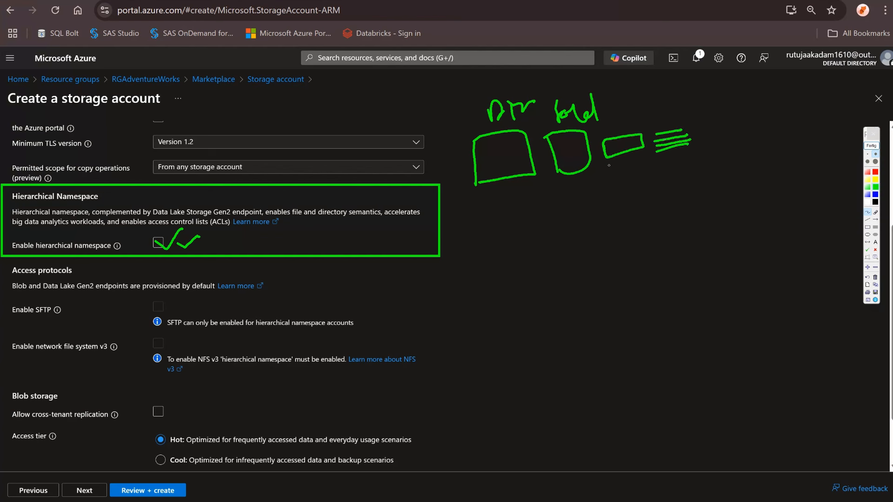
{"action": "mouse_move", "coordinate": [608, 165]}
{"action": "left_mouse_down"}
{"action": "mouse_move", "coordinate": [616, 187]}
{"action": "mouse_move", "coordinate": [655, 179]}
{"action": "mouse_move", "coordinate": [619, 186]}
{"action": "left_mouse_up"}
{"action": "mouse_move", "coordinate": [623, 207]}
{"action": "left_mouse_down"}
{"action": "mouse_move", "coordinate": [618, 196]}
{"action": "mouse_move", "coordinate": [658, 197]}
{"action": "mouse_move", "coordinate": [623, 206]}
{"action": "left_mouse_up"}
{"action": "left_click_drag", "start_coordinate": [667, 163], "coordinate": [694, 156]}
{"action": "mouse_move", "coordinate": [668, 173]}
{"action": "left_mouse_down"}
{"action": "mouse_move", "coordinate": [695, 163]}
{"action": "mouse_move", "coordinate": [693, 183]}
{"action": "left_mouse_up"}
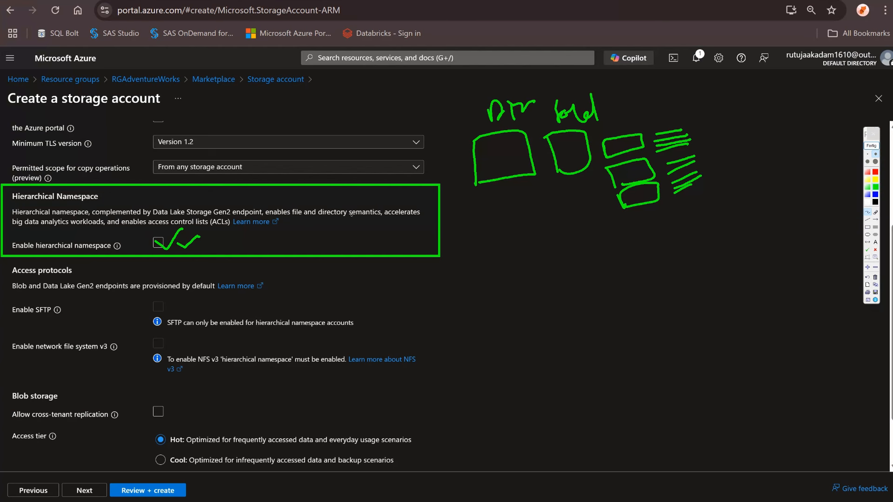
Handwrite File/Folder in green beneath the sketched boxes
{"action": "mouse_move", "coordinate": [489, 227]}
{"action": "left_mouse_down"}
{"action": "mouse_move", "coordinate": [501, 221]}
{"action": "mouse_move", "coordinate": [499, 250]}
{"action": "left_mouse_up"}
{"action": "mouse_move", "coordinate": [495, 239]}
{"action": "left_mouse_down"}
{"action": "mouse_move", "coordinate": [508, 235]}
{"action": "mouse_move", "coordinate": [514, 251]}
{"action": "left_mouse_up"}
{"action": "left_click_drag", "start_coordinate": [522, 220], "coordinate": [527, 256]}
{"action": "left_click_drag", "start_coordinate": [529, 244], "coordinate": [540, 253]}
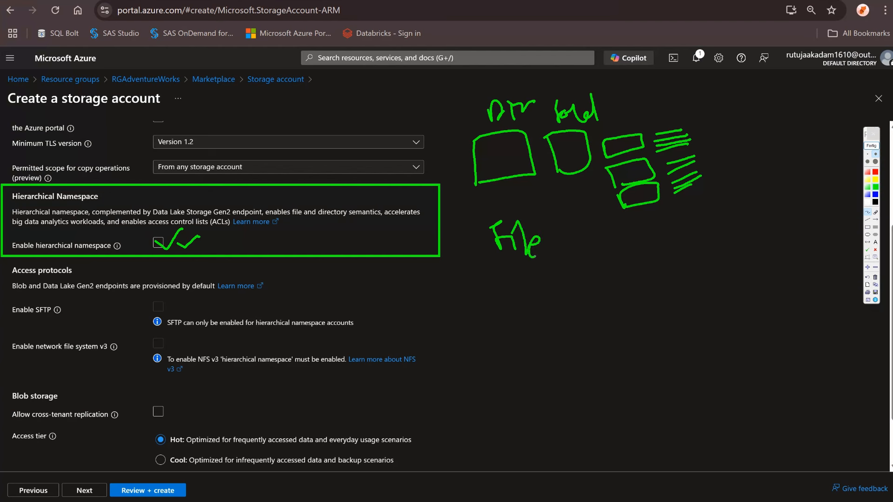
{"action": "left_click_drag", "start_coordinate": [553, 221], "coordinate": [549, 266]}
{"action": "left_click_drag", "start_coordinate": [572, 238], "coordinate": [568, 260]}
{"action": "mouse_move", "coordinate": [569, 246]}
{"action": "left_mouse_down"}
{"action": "mouse_move", "coordinate": [591, 246]}
{"action": "mouse_move", "coordinate": [605, 230]}
{"action": "mouse_move", "coordinate": [613, 251]}
{"action": "mouse_move", "coordinate": [639, 229]}
{"action": "left_mouse_up"}
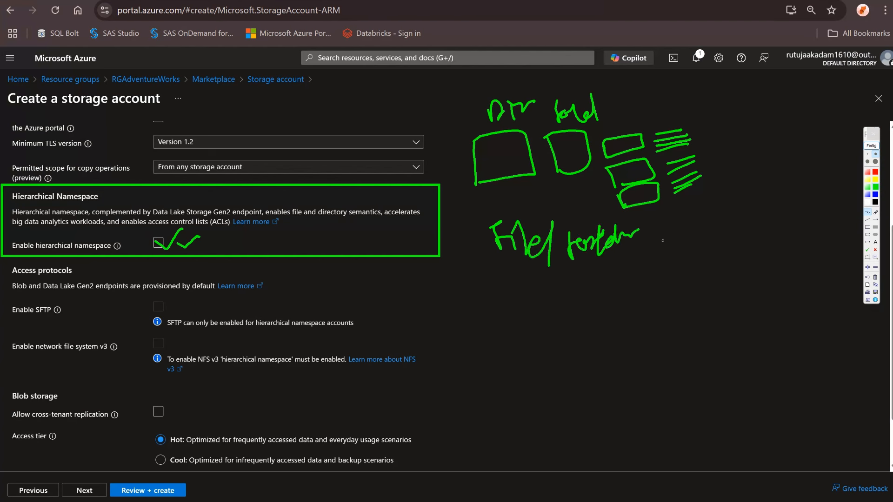
Bracket the sketch with the letters B, S and G, and draw a box labelled Databricks below it
{"action": "left_click_drag", "start_coordinate": [703, 115], "coordinate": [724, 207]}
{"action": "mouse_move", "coordinate": [739, 122]}
{"action": "left_mouse_down"}
{"action": "mouse_move", "coordinate": [746, 172]}
{"action": "mouse_move", "coordinate": [768, 199]}
{"action": "mouse_move", "coordinate": [768, 182]}
{"action": "left_mouse_up"}
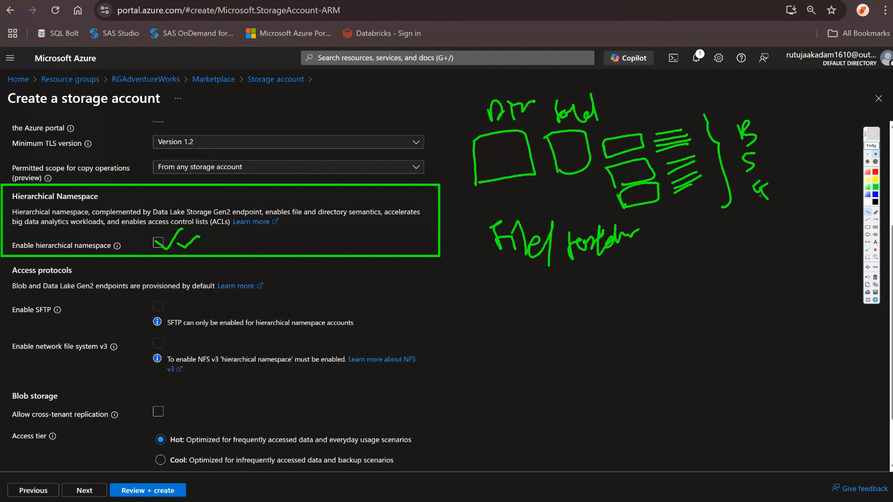
{"action": "mouse_move", "coordinate": [637, 332]}
{"action": "left_mouse_down"}
{"action": "mouse_move", "coordinate": [638, 406]}
{"action": "mouse_move", "coordinate": [683, 400]}
{"action": "mouse_move", "coordinate": [616, 409]}
{"action": "left_mouse_up"}
{"action": "left_click_drag", "start_coordinate": [659, 353], "coordinate": [662, 384]}
{"action": "left_click_drag", "start_coordinate": [659, 355], "coordinate": [750, 345]}
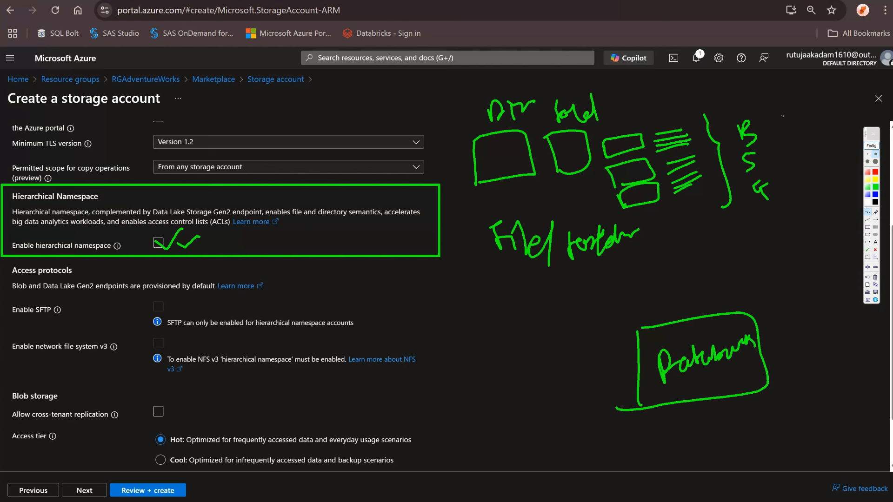
Link the B, S and G letters to the Databricks box, label the diagram ADLS Gen 2, and end the annotation
{"action": "left_click_drag", "start_coordinate": [773, 108], "coordinate": [783, 197]}
{"action": "mouse_move", "coordinate": [784, 118]}
{"action": "left_mouse_down"}
{"action": "mouse_move", "coordinate": [839, 286]}
{"action": "mouse_move", "coordinate": [772, 322]}
{"action": "mouse_move", "coordinate": [794, 333]}
{"action": "mouse_move", "coordinate": [774, 346]}
{"action": "mouse_move", "coordinate": [814, 321]}
{"action": "mouse_move", "coordinate": [790, 153]}
{"action": "mouse_move", "coordinate": [781, 156]}
{"action": "mouse_move", "coordinate": [823, 367]}
{"action": "mouse_move", "coordinate": [789, 375]}
{"action": "left_mouse_up"}
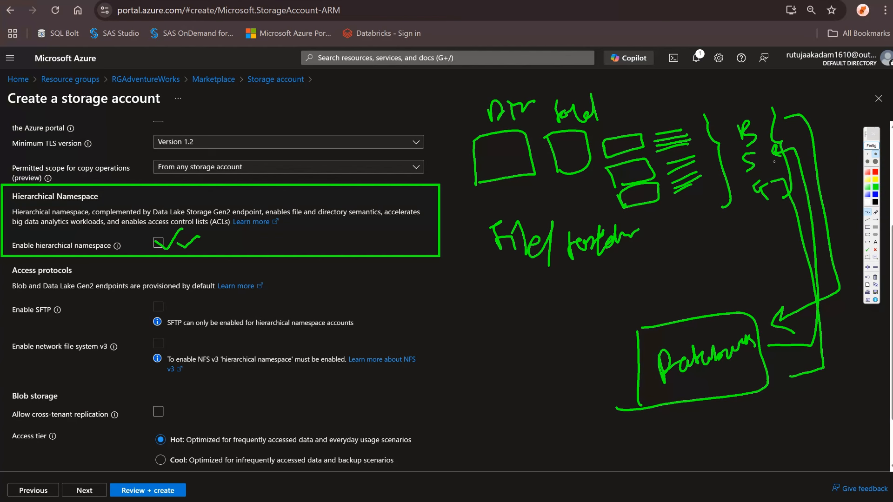
{"action": "left_click_drag", "start_coordinate": [774, 161], "coordinate": [785, 170]}
{"action": "mouse_move", "coordinate": [687, 93]}
{"action": "left_mouse_down"}
{"action": "mouse_move", "coordinate": [699, 86]}
{"action": "mouse_move", "coordinate": [705, 96]}
{"action": "mouse_move", "coordinate": [753, 79]}
{"action": "mouse_move", "coordinate": [762, 93]}
{"action": "mouse_move", "coordinate": [822, 86]}
{"action": "left_mouse_up"}
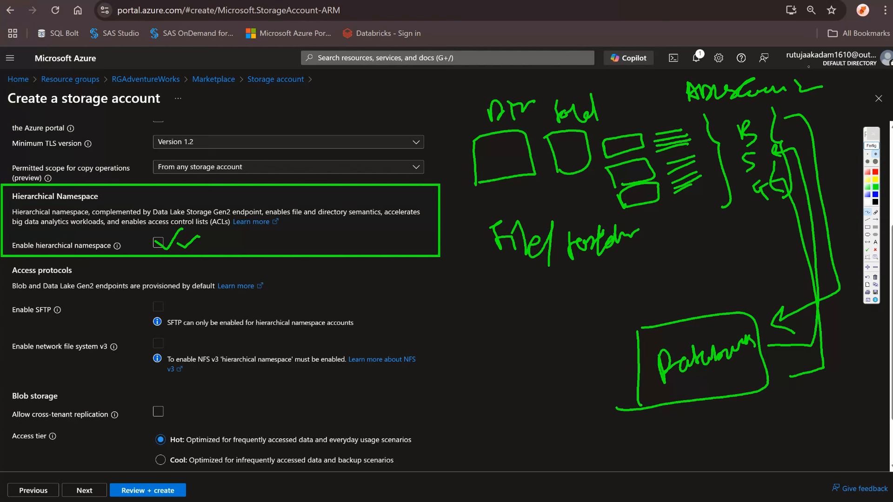
{"action": "left_click_drag", "start_coordinate": [206, 244], "coordinate": [232, 228]}
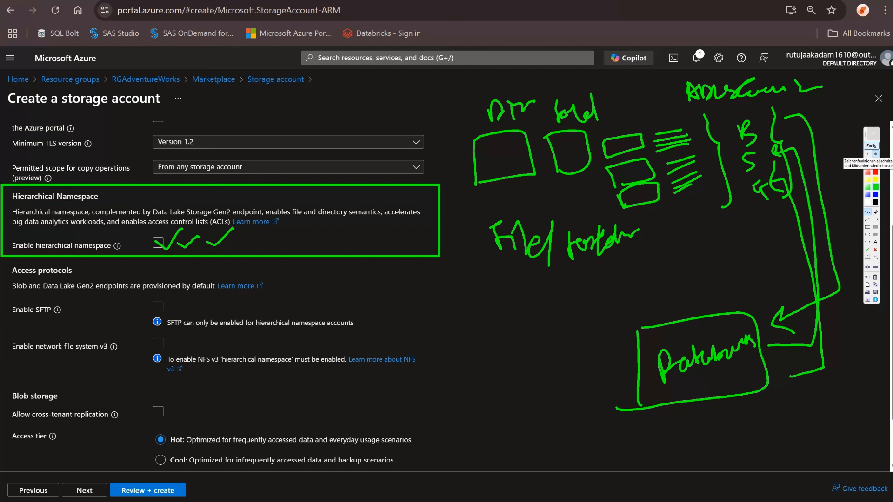
{"action": "left_click", "coordinate": [871, 146]}
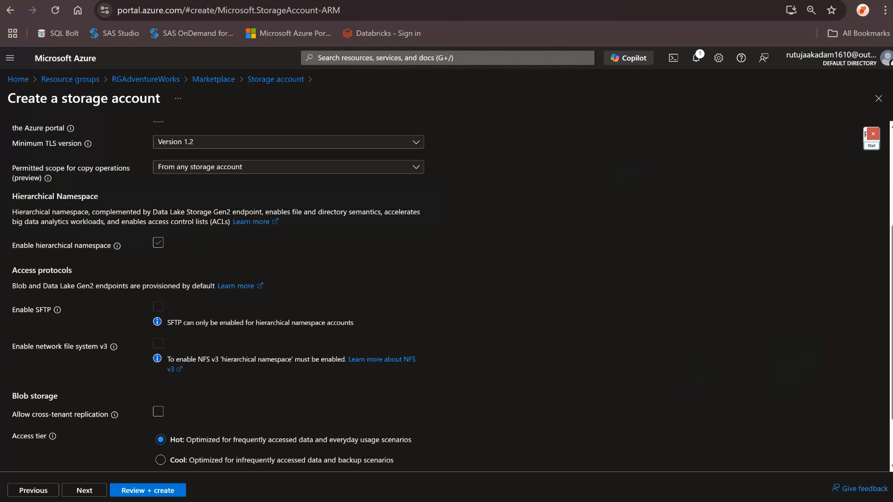
Enable the hierarchical namespace for the storage account
{"action": "left_click", "coordinate": [158, 242]}
{"action": "scroll", "coordinate": [158, 261], "scroll_direction": "down", "scroll_amount": 1}
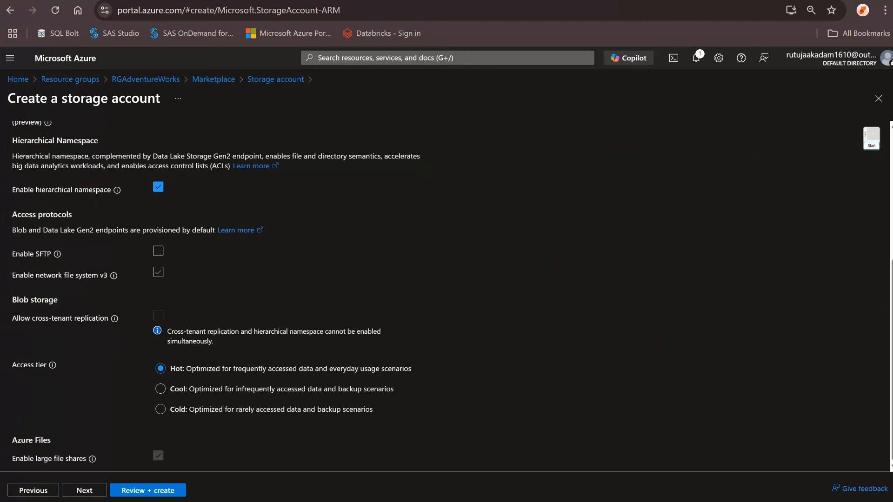
{"action": "scroll", "coordinate": [158, 260], "scroll_direction": "up", "scroll_amount": 1}
{"action": "scroll", "coordinate": [158, 261], "scroll_direction": "down", "scroll_amount": 1}
Annotate the Hot, Cool and Cold access tiers with hand-drawn green check marks
{"action": "left_click", "coordinate": [871, 146]}
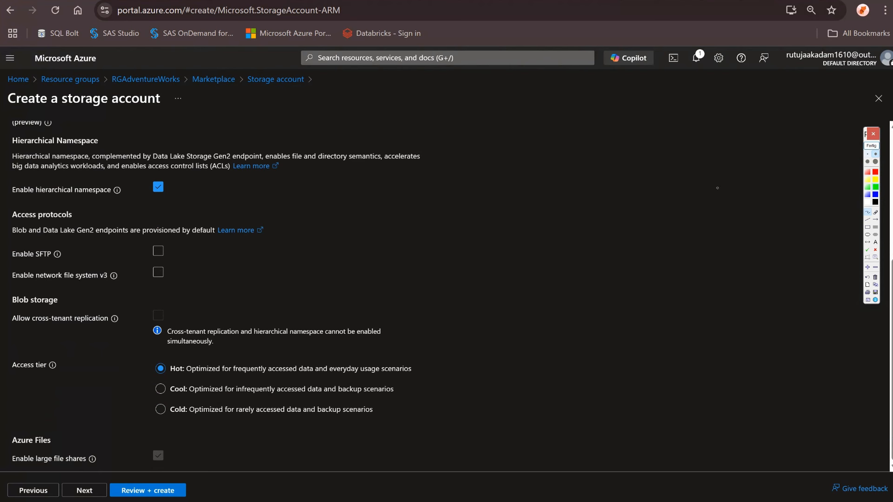
{"action": "mouse_move", "coordinate": [128, 365]}
{"action": "left_mouse_down"}
{"action": "mouse_move", "coordinate": [132, 375]}
{"action": "mouse_move", "coordinate": [149, 356]}
{"action": "mouse_move", "coordinate": [151, 377]}
{"action": "left_mouse_up"}
{"action": "left_click_drag", "start_coordinate": [132, 417], "coordinate": [151, 394]}
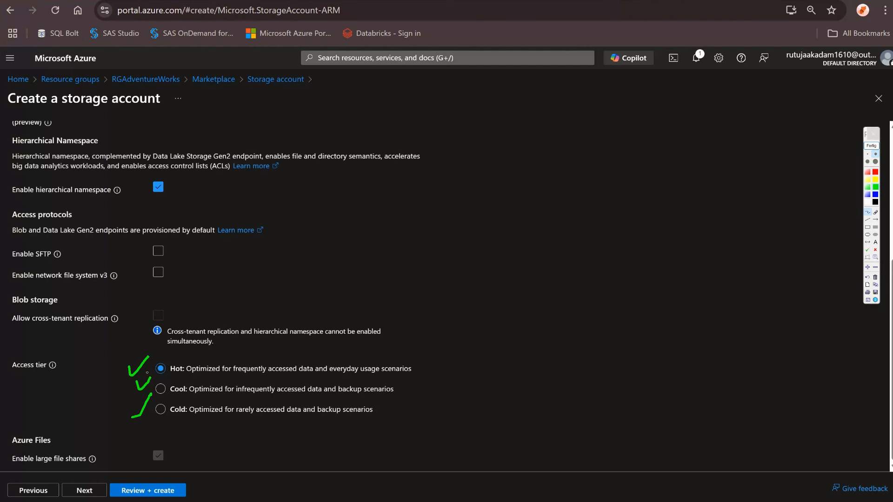
Handwrite the column headings Storage Cost, Access Cost and Purpose beside the access tiers, separated by vertical lines
{"action": "mouse_move", "coordinate": [441, 300]}
{"action": "left_mouse_down"}
{"action": "mouse_move", "coordinate": [430, 312]}
{"action": "mouse_move", "coordinate": [534, 286]}
{"action": "left_mouse_up"}
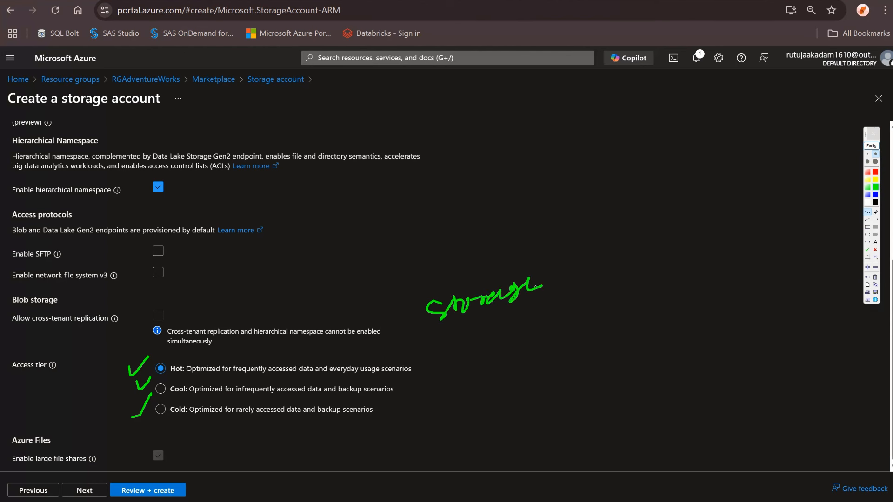
{"action": "left_click_drag", "start_coordinate": [460, 326], "coordinate": [495, 316]}
{"action": "left_click_drag", "start_coordinate": [569, 253], "coordinate": [582, 416]}
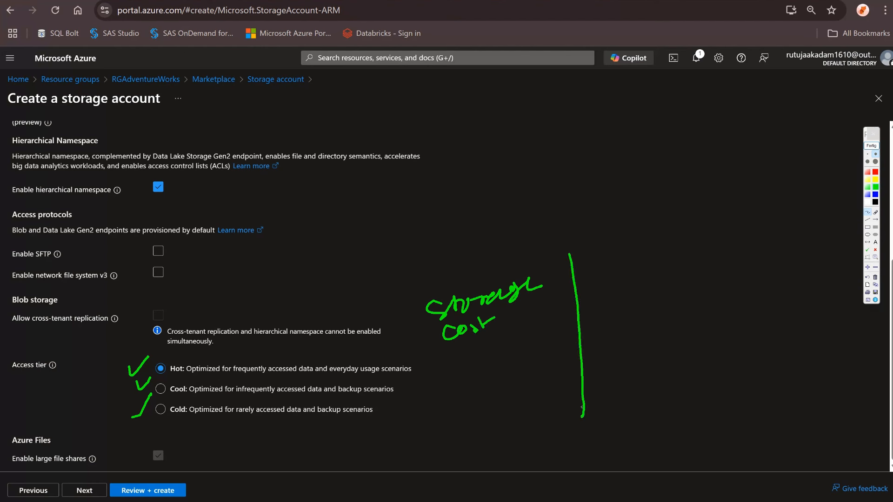
{"action": "mouse_move", "coordinate": [592, 286]}
{"action": "left_mouse_down"}
{"action": "mouse_move", "coordinate": [599, 260]}
{"action": "mouse_move", "coordinate": [604, 283]}
{"action": "mouse_move", "coordinate": [644, 259]}
{"action": "mouse_move", "coordinate": [657, 265]}
{"action": "mouse_move", "coordinate": [604, 298]}
{"action": "mouse_move", "coordinate": [623, 305]}
{"action": "mouse_move", "coordinate": [644, 287]}
{"action": "left_mouse_up"}
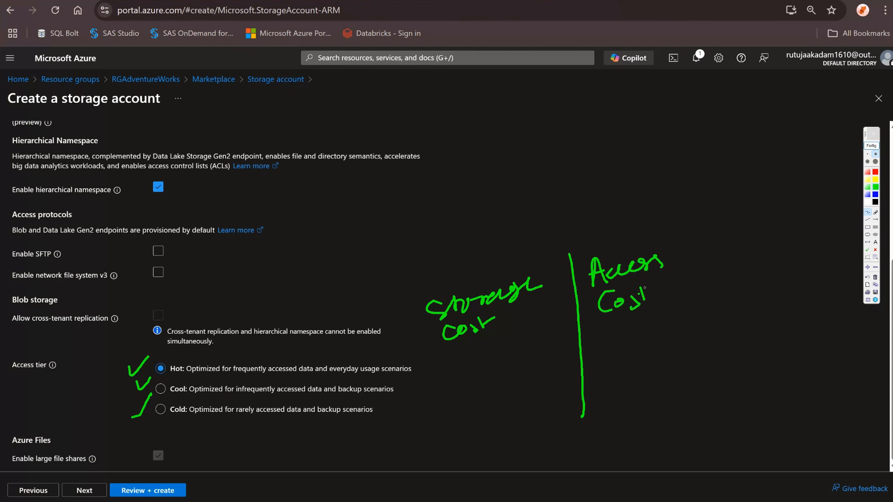
{"action": "left_click_drag", "start_coordinate": [705, 223], "coordinate": [729, 390]}
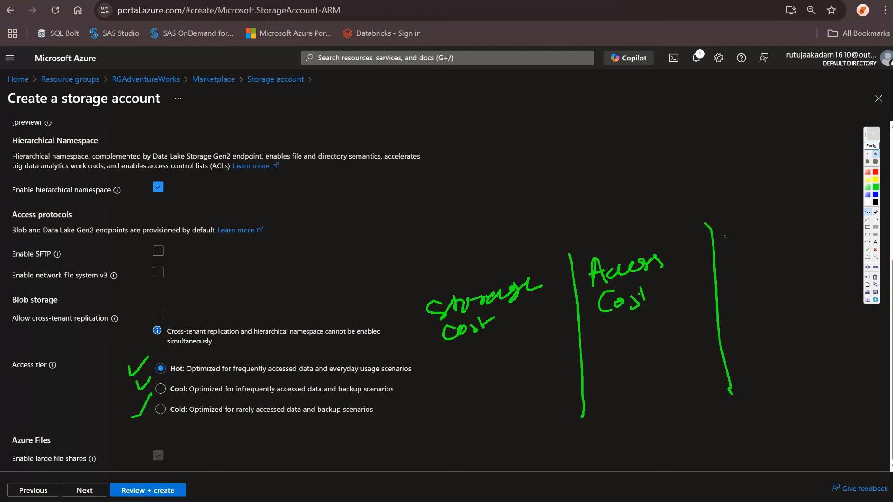
{"action": "mouse_move", "coordinate": [725, 236]}
{"action": "left_mouse_down"}
{"action": "mouse_move", "coordinate": [728, 248]}
{"action": "mouse_move", "coordinate": [769, 256]}
{"action": "mouse_move", "coordinate": [781, 235]}
{"action": "mouse_move", "coordinate": [813, 232]}
{"action": "left_mouse_up"}
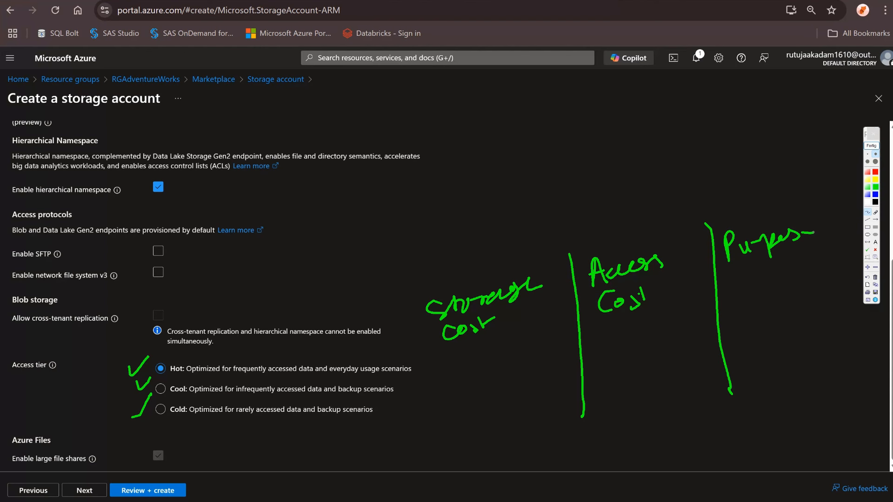
Fill the handwritten table's Hot tier row with High storage cost, Low access cost and Frequently as purpose
{"action": "mouse_move", "coordinate": [452, 356]}
{"action": "left_mouse_down"}
{"action": "mouse_move", "coordinate": [451, 370]}
{"action": "mouse_move", "coordinate": [465, 362]}
{"action": "left_mouse_up"}
{"action": "mouse_move", "coordinate": [465, 352]}
{"action": "left_mouse_down"}
{"action": "mouse_move", "coordinate": [467, 368]}
{"action": "mouse_move", "coordinate": [485, 369]}
{"action": "left_mouse_up"}
{"action": "mouse_move", "coordinate": [499, 338]}
{"action": "left_mouse_down"}
{"action": "mouse_move", "coordinate": [501, 359]}
{"action": "mouse_move", "coordinate": [513, 358]}
{"action": "left_mouse_up"}
{"action": "mouse_move", "coordinate": [601, 324]}
{"action": "left_mouse_down"}
{"action": "mouse_move", "coordinate": [620, 345]}
{"action": "mouse_move", "coordinate": [647, 331]}
{"action": "left_mouse_up"}
{"action": "right_click", "coordinate": [622, 339]}
{"action": "left_click", "coordinate": [619, 339]}
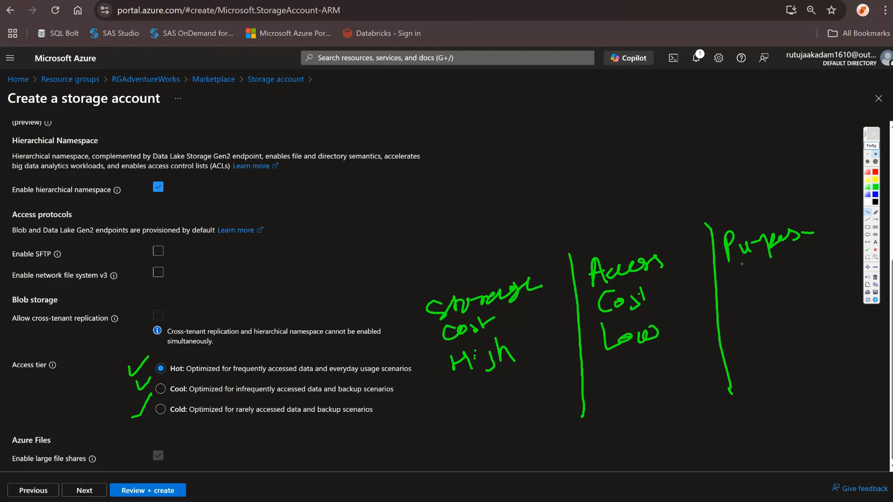
{"action": "mouse_move", "coordinate": [725, 307]}
{"action": "left_mouse_down"}
{"action": "mouse_move", "coordinate": [743, 301]}
{"action": "mouse_move", "coordinate": [731, 331]}
{"action": "mouse_move", "coordinate": [740, 316]}
{"action": "left_mouse_up"}
{"action": "mouse_move", "coordinate": [739, 326]}
{"action": "left_mouse_down"}
{"action": "mouse_move", "coordinate": [769, 307]}
{"action": "mouse_move", "coordinate": [782, 333]}
{"action": "mouse_move", "coordinate": [808, 300]}
{"action": "mouse_move", "coordinate": [834, 289]}
{"action": "mouse_move", "coordinate": [845, 314]}
{"action": "left_mouse_up"}
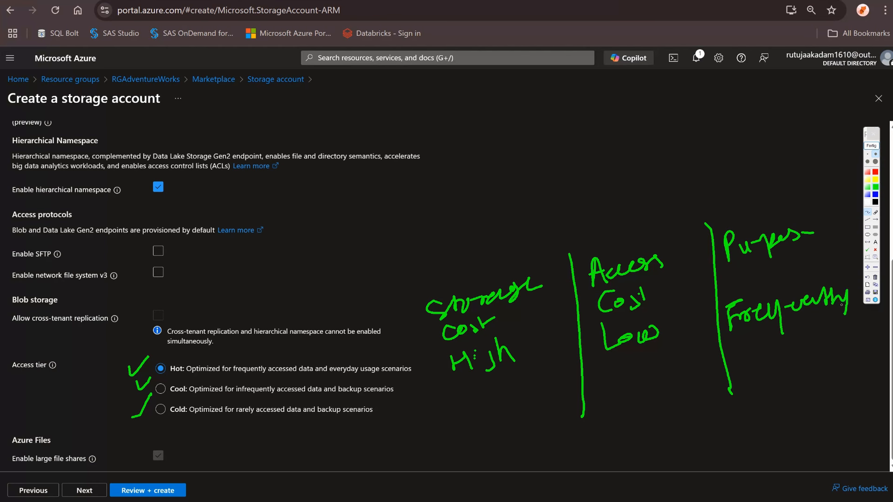
Draw an arrow from the Cool tier and handwrite its row: Lower storage cost, Higher access cost, Infrequently as purpose
{"action": "left_click_drag", "start_coordinate": [399, 392], "coordinate": [417, 389]}
{"action": "mouse_move", "coordinate": [449, 378]}
{"action": "left_mouse_down"}
{"action": "mouse_move", "coordinate": [462, 396]}
{"action": "mouse_move", "coordinate": [468, 384]}
{"action": "mouse_move", "coordinate": [480, 395]}
{"action": "mouse_move", "coordinate": [490, 382]}
{"action": "mouse_move", "coordinate": [505, 397]}
{"action": "mouse_move", "coordinate": [525, 373]}
{"action": "left_mouse_up"}
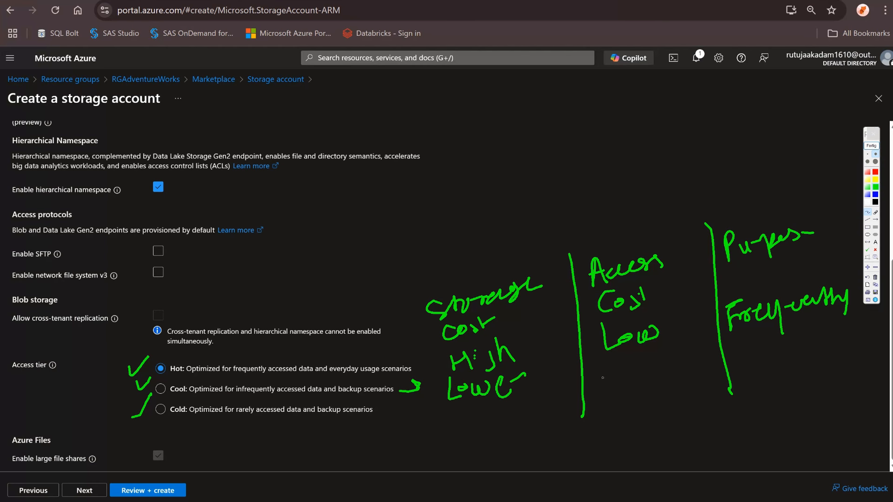
{"action": "left_click_drag", "start_coordinate": [602, 371], "coordinate": [604, 388]}
{"action": "mouse_move", "coordinate": [603, 379]}
{"action": "left_mouse_down"}
{"action": "mouse_move", "coordinate": [620, 372]}
{"action": "mouse_move", "coordinate": [621, 386]}
{"action": "left_mouse_up"}
{"action": "mouse_move", "coordinate": [629, 374]}
{"action": "left_mouse_down"}
{"action": "mouse_move", "coordinate": [630, 383]}
{"action": "mouse_move", "coordinate": [651, 357]}
{"action": "mouse_move", "coordinate": [683, 359]}
{"action": "left_mouse_up"}
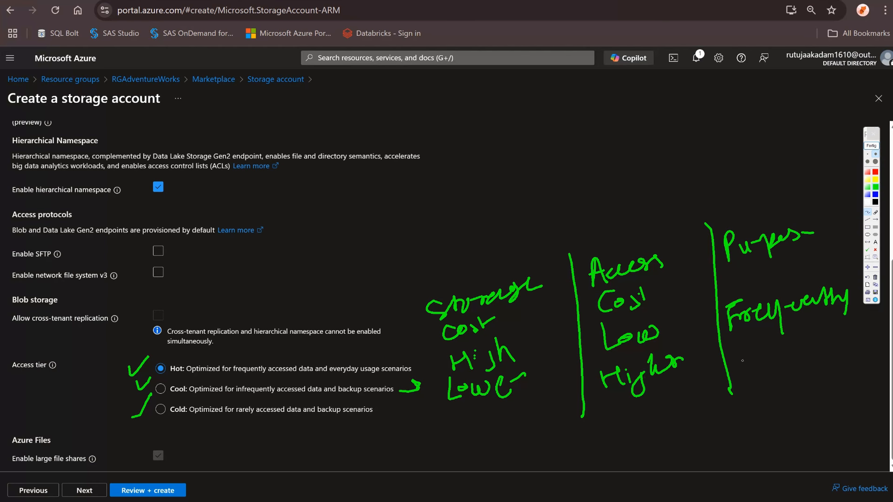
{"action": "mouse_move", "coordinate": [743, 345]}
{"action": "left_mouse_down"}
{"action": "mouse_move", "coordinate": [744, 366]}
{"action": "mouse_move", "coordinate": [780, 362]}
{"action": "mouse_move", "coordinate": [799, 346]}
{"action": "mouse_move", "coordinate": [806, 374]}
{"action": "mouse_move", "coordinate": [827, 344]}
{"action": "mouse_move", "coordinate": [854, 329]}
{"action": "mouse_move", "coordinate": [854, 359]}
{"action": "left_mouse_up"}
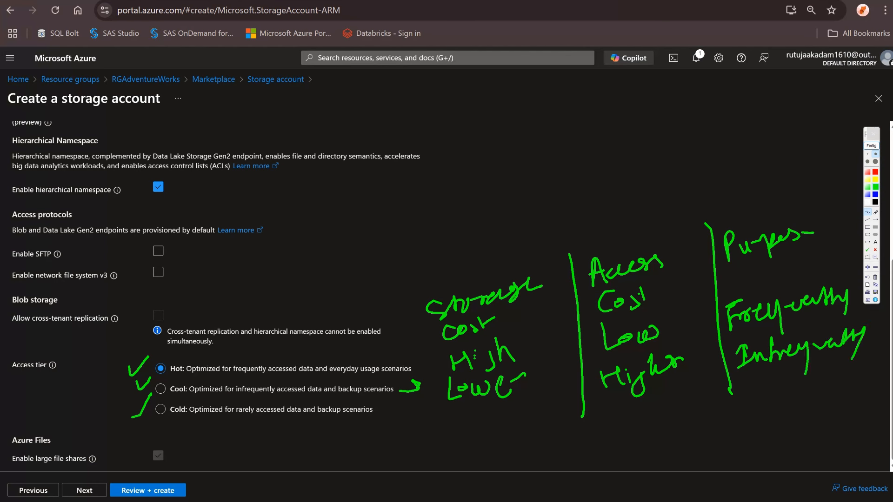
Underline the Cold tier, write Archive beneath it, and handwrite its row as Lowest, Higher and 180 days with an arrow
{"action": "left_click_drag", "start_coordinate": [169, 417], "coordinate": [211, 420]}
{"action": "mouse_move", "coordinate": [273, 426]}
{"action": "left_mouse_down"}
{"action": "mouse_move", "coordinate": [286, 433]}
{"action": "mouse_move", "coordinate": [355, 422]}
{"action": "left_mouse_up"}
{"action": "mouse_move", "coordinate": [457, 417]}
{"action": "left_mouse_down"}
{"action": "mouse_move", "coordinate": [458, 435]}
{"action": "mouse_move", "coordinate": [541, 410]}
{"action": "left_mouse_up"}
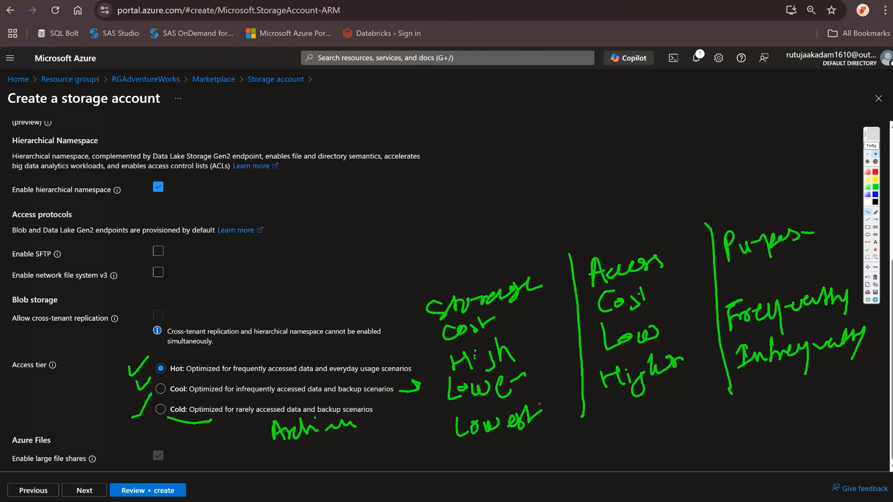
{"action": "mouse_move", "coordinate": [609, 405]}
{"action": "left_mouse_down"}
{"action": "mouse_move", "coordinate": [625, 404]}
{"action": "mouse_move", "coordinate": [632, 427]}
{"action": "mouse_move", "coordinate": [645, 413]}
{"action": "mouse_move", "coordinate": [672, 416]}
{"action": "mouse_move", "coordinate": [705, 396]}
{"action": "left_mouse_up"}
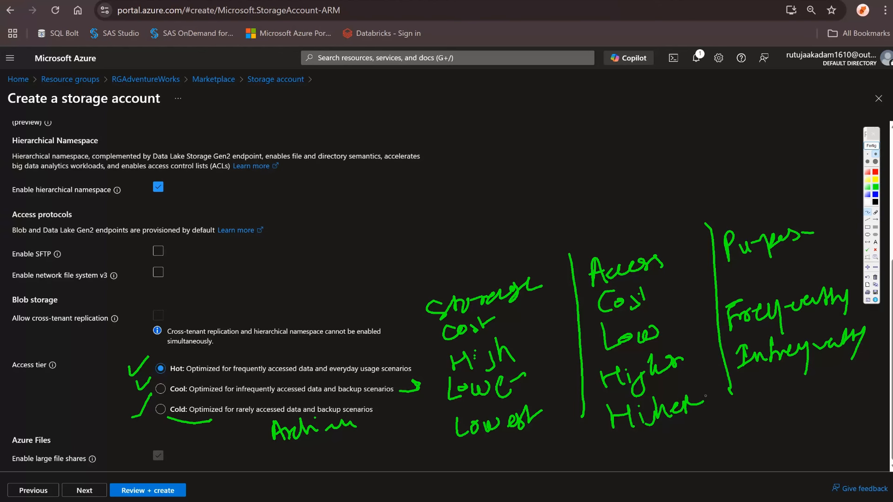
{"action": "mouse_move", "coordinate": [754, 391]}
{"action": "left_mouse_down"}
{"action": "mouse_move", "coordinate": [780, 401]}
{"action": "mouse_move", "coordinate": [821, 389]}
{"action": "mouse_move", "coordinate": [826, 404]}
{"action": "mouse_move", "coordinate": [844, 390]}
{"action": "left_mouse_up"}
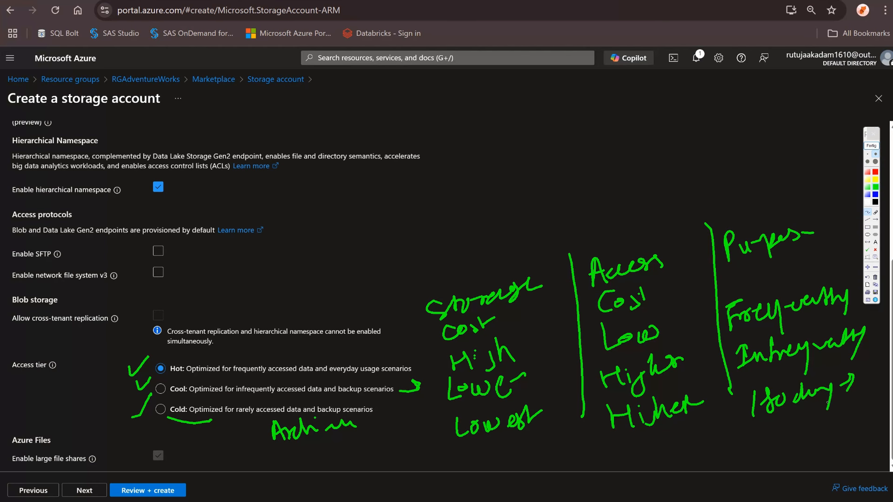
Underline Cold, Archive and Hot, tick the handwritten Frequently entry, and end the annotation to clear all handwriting
{"action": "left_click_drag", "start_coordinate": [164, 425], "coordinate": [209, 426]}
{"action": "left_click_drag", "start_coordinate": [286, 446], "coordinate": [357, 438]}
{"action": "mouse_move", "coordinate": [796, 269]}
{"action": "left_mouse_down"}
{"action": "mouse_move", "coordinate": [801, 282]}
{"action": "mouse_move", "coordinate": [826, 250]}
{"action": "left_mouse_up"}
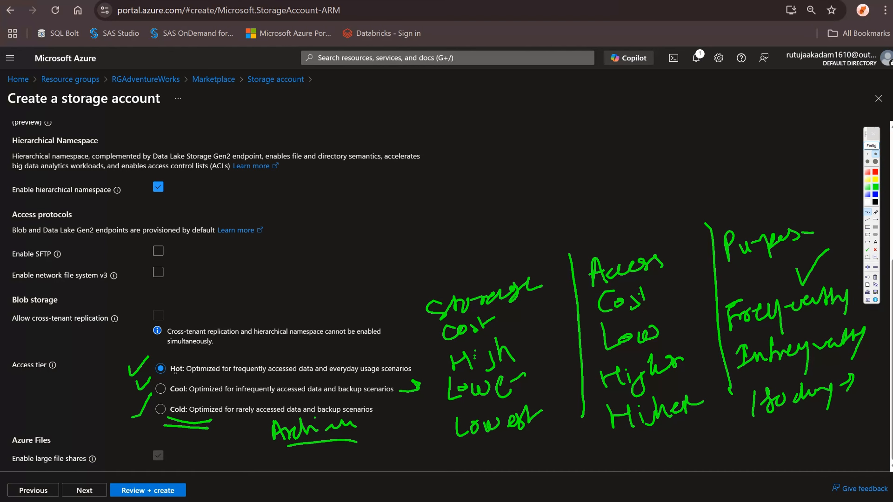
{"action": "left_click_drag", "start_coordinate": [171, 377], "coordinate": [222, 375]}
{"action": "left_click", "coordinate": [871, 146]}
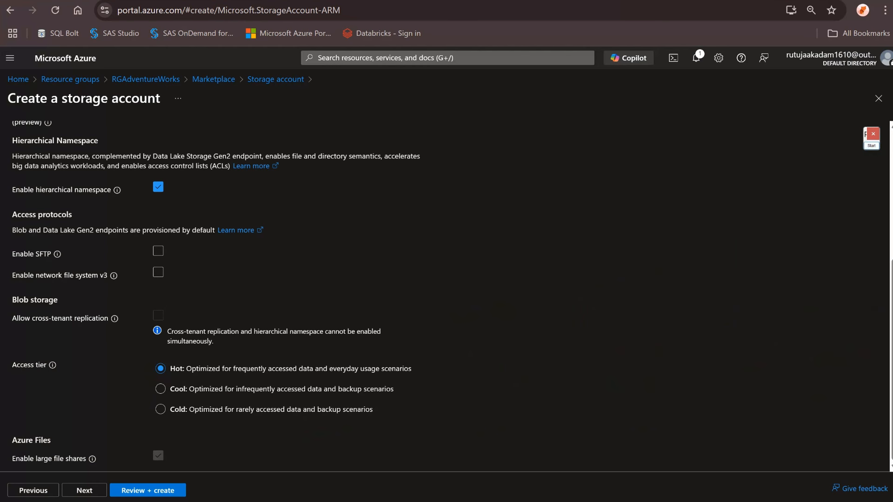
Accept the default networking, data protection, encryption and tag settings and create the storage account
{"action": "left_click", "coordinate": [84, 490]}
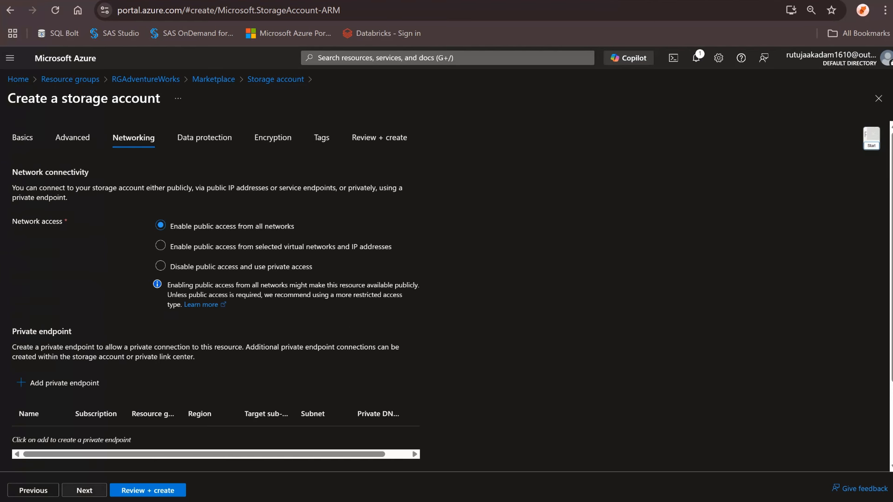
{"action": "left_click", "coordinate": [84, 490]}
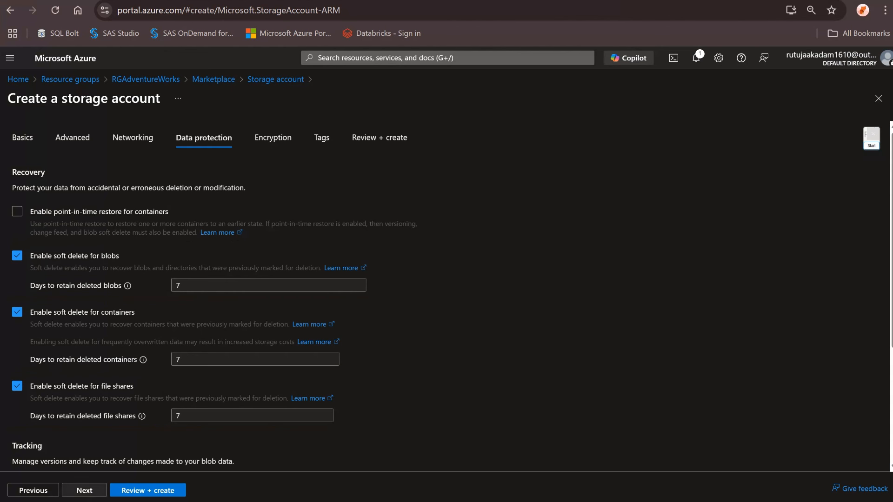
{"action": "left_click", "coordinate": [85, 490]}
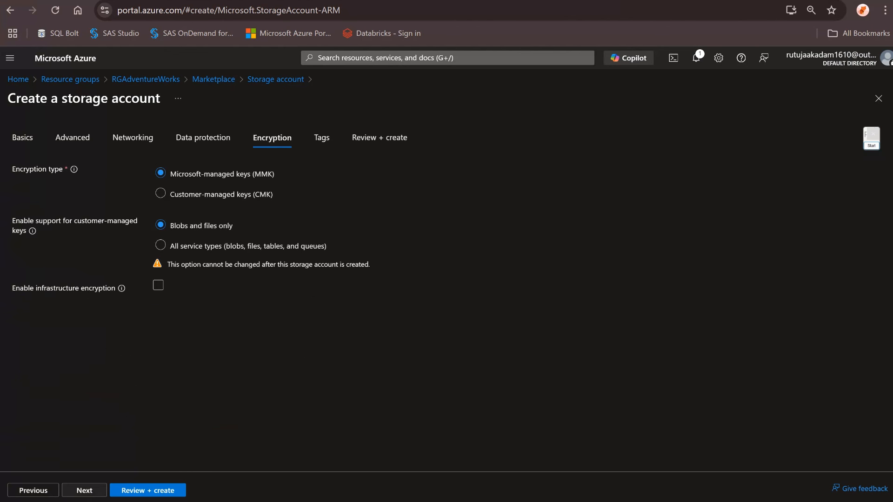
{"action": "left_click", "coordinate": [84, 490]}
{"action": "left_click", "coordinate": [84, 490]}
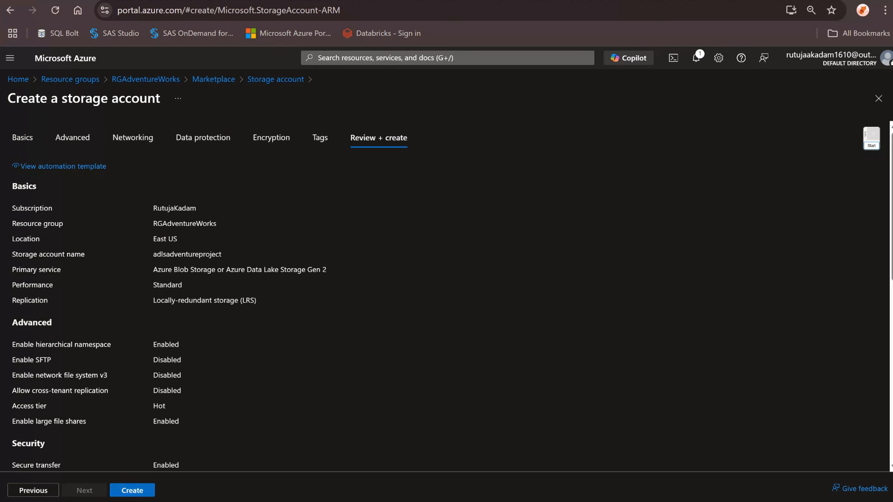
{"action": "left_click", "coordinate": [132, 490]}
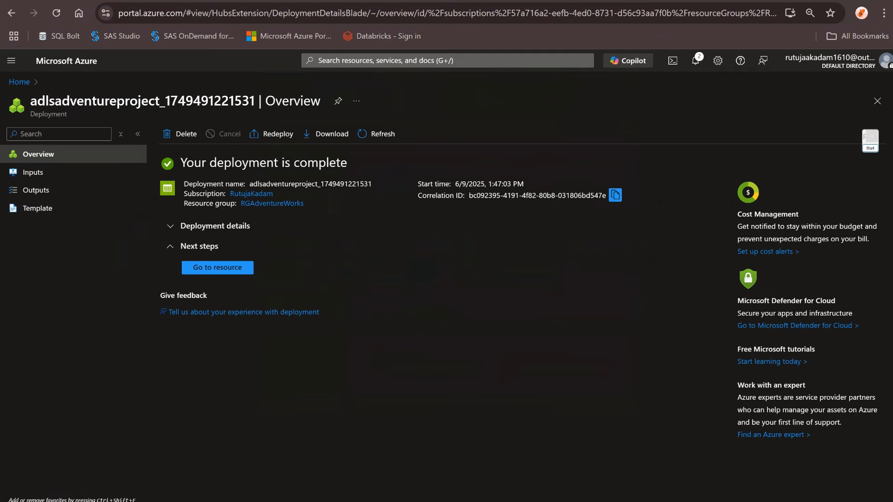
Open the deployed adlsadventureproject storage account's container list and shift the floating annotation widget further down
{"action": "left_click", "coordinate": [217, 268]}
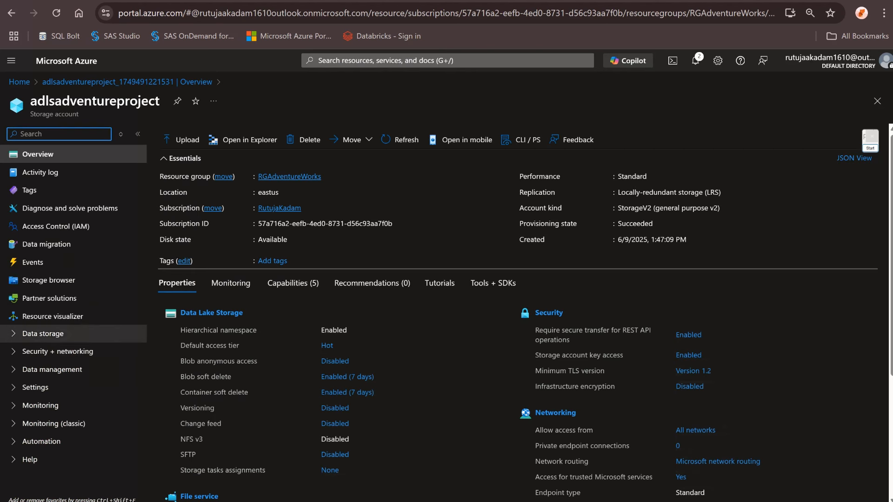
{"action": "left_click", "coordinate": [43, 333]}
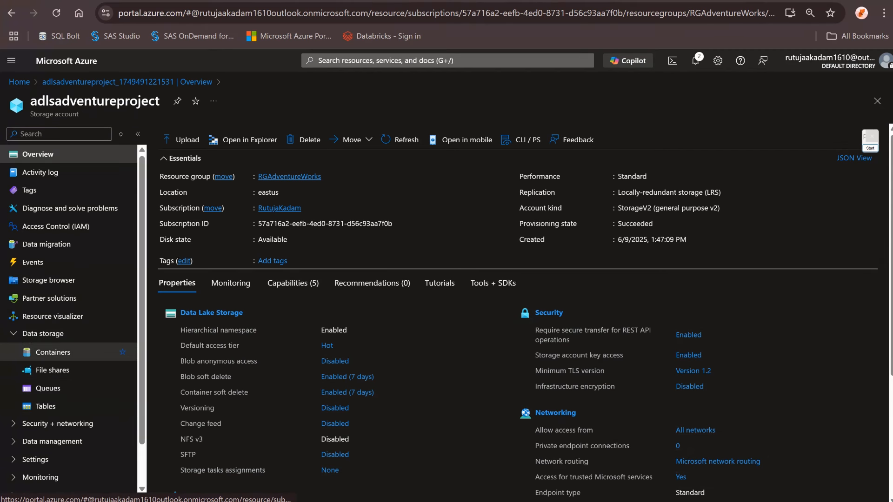
{"action": "left_click", "coordinate": [54, 352]}
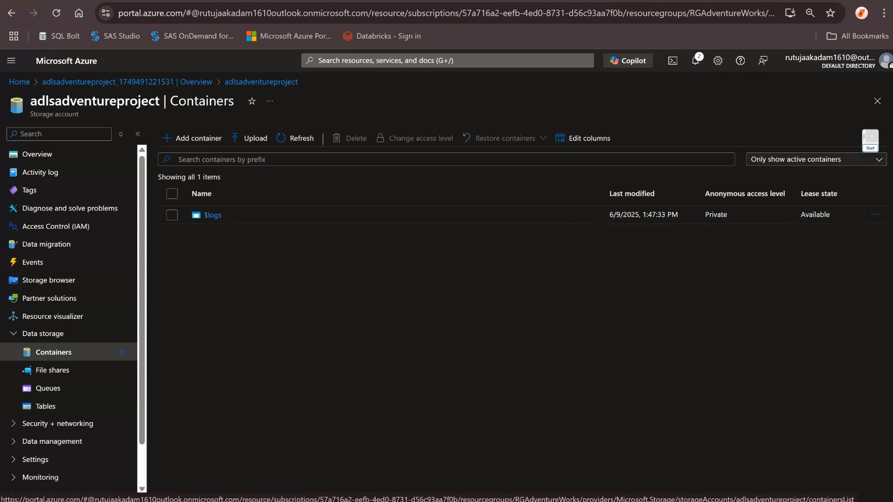
{"action": "left_click_drag", "start_coordinate": [864, 137], "coordinate": [866, 255]}
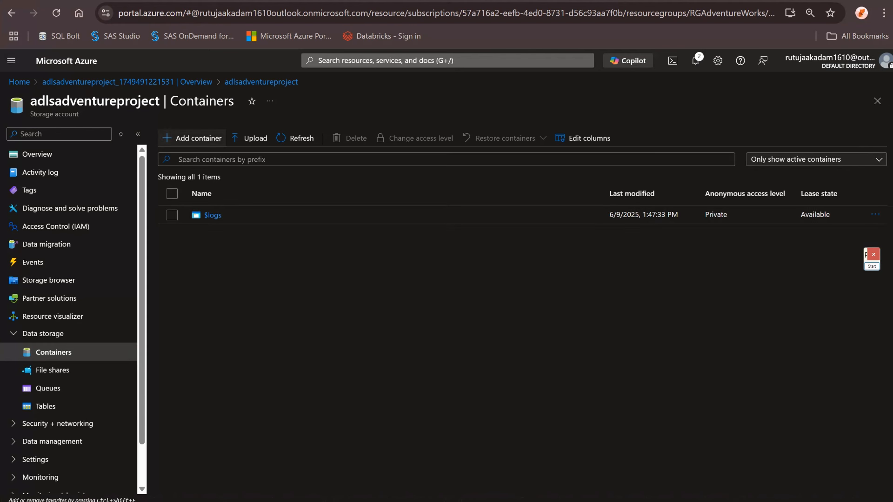
Add a container named bronze to the storage account
{"action": "left_click", "coordinate": [192, 138]}
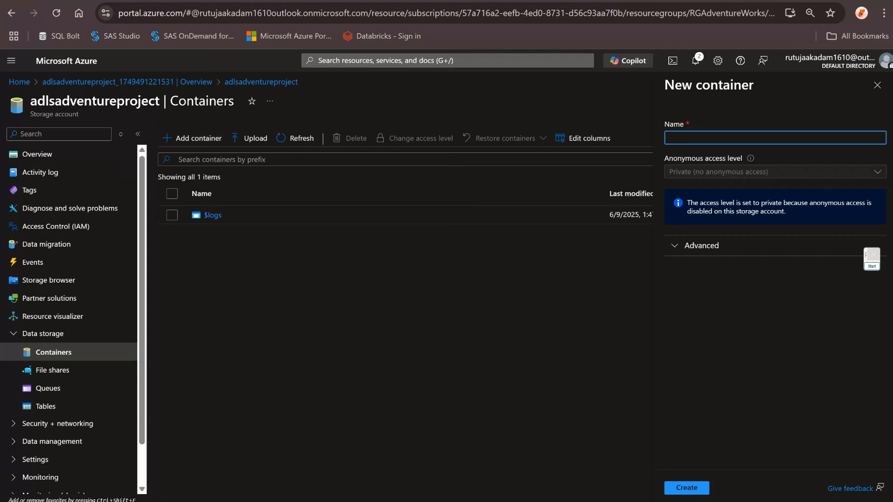
{"action": "type", "text": "bronze"}
{"action": "key", "text": "Return"}
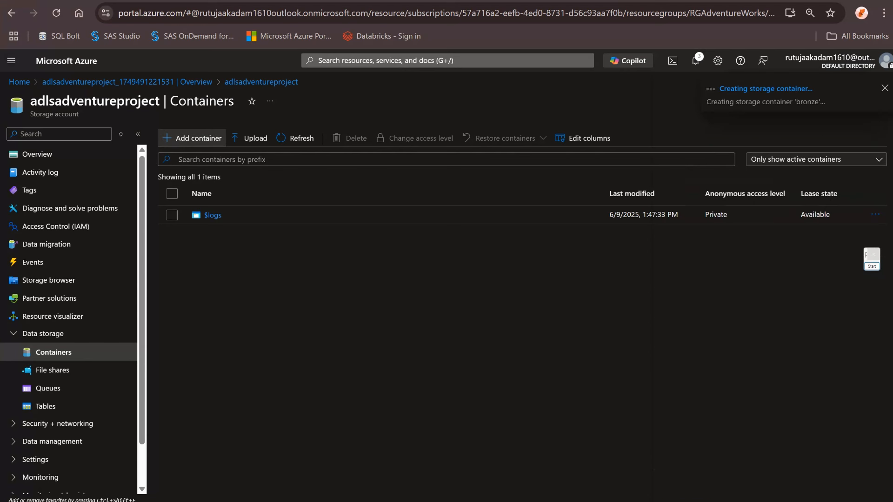
Add a container named silver to the storage account
{"action": "left_click", "coordinate": [192, 138]}
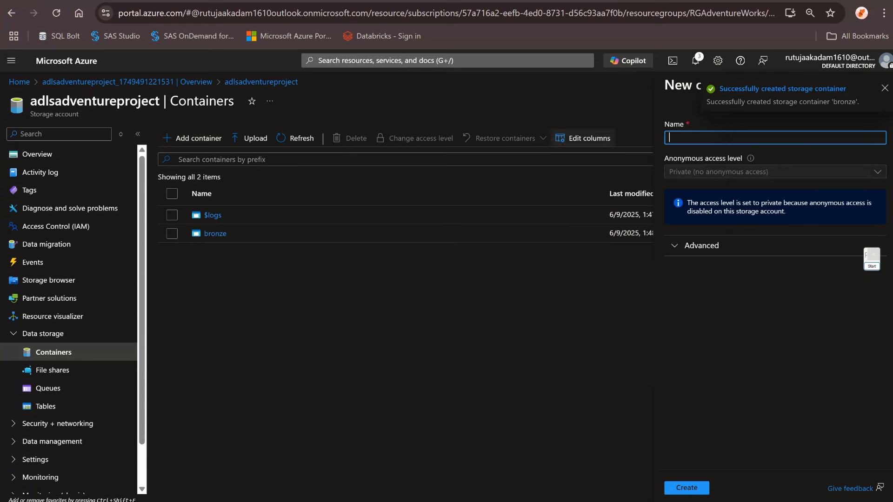
{"action": "type", "text": "sive"}
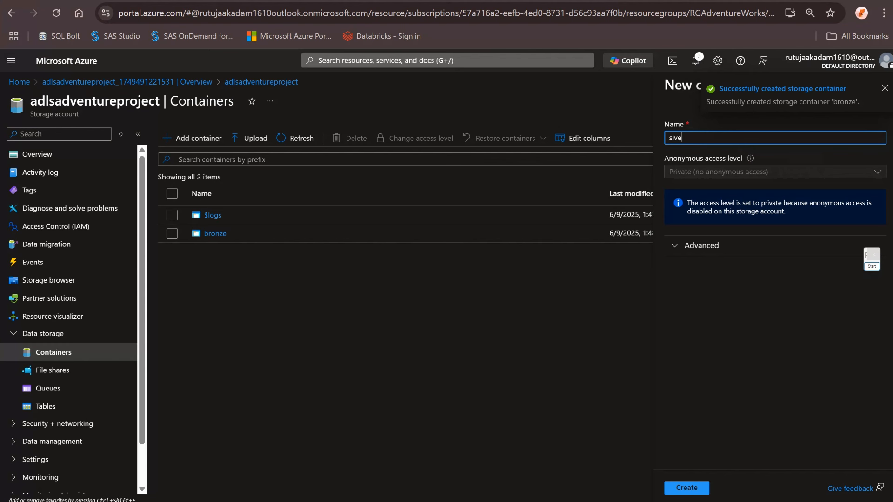
{"action": "key", "text": "BackSpace"}
{"action": "key", "text": "BackSpace"}
{"action": "key", "text": "BackSpace"}
{"action": "type", "text": "ilv"}
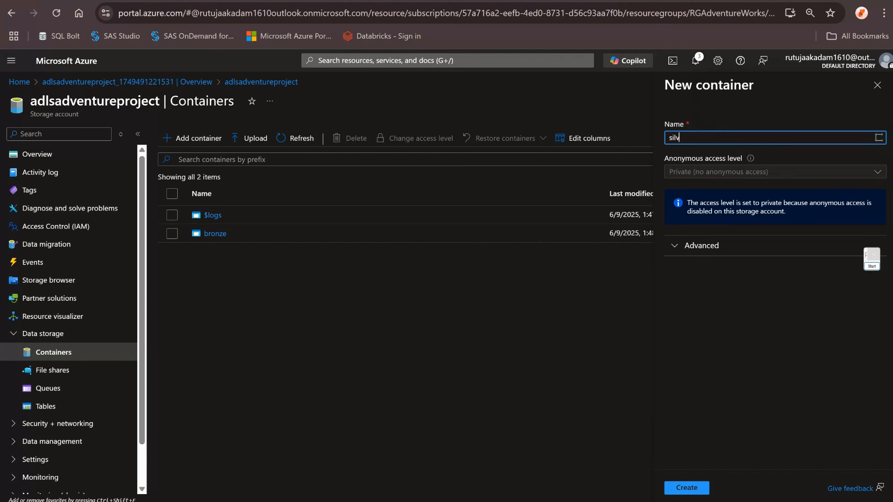
{"action": "type", "text": "er"}
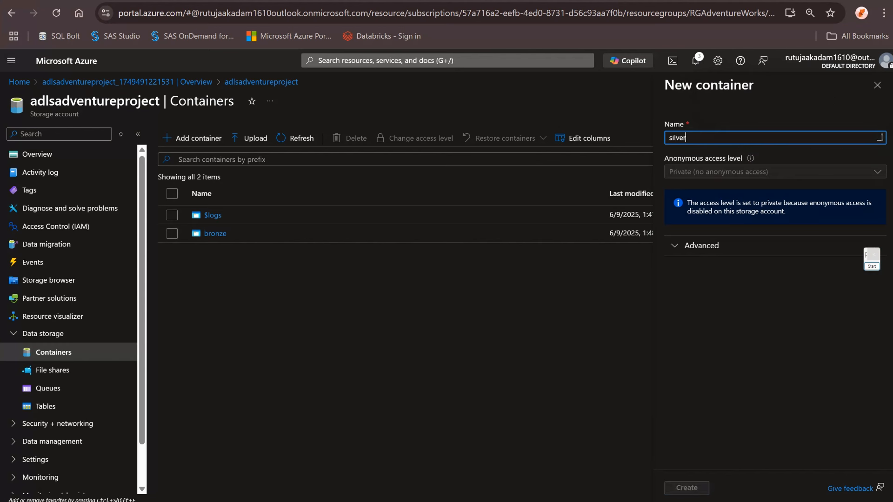
{"action": "key", "text": "Return"}
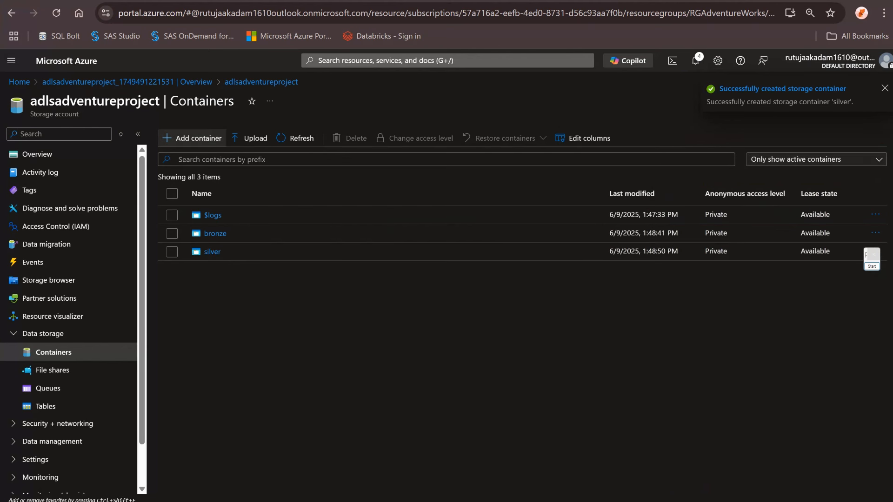
Add a container named gold to the storage account
{"action": "left_click", "coordinate": [192, 139]}
{"action": "type", "text": "gold"}
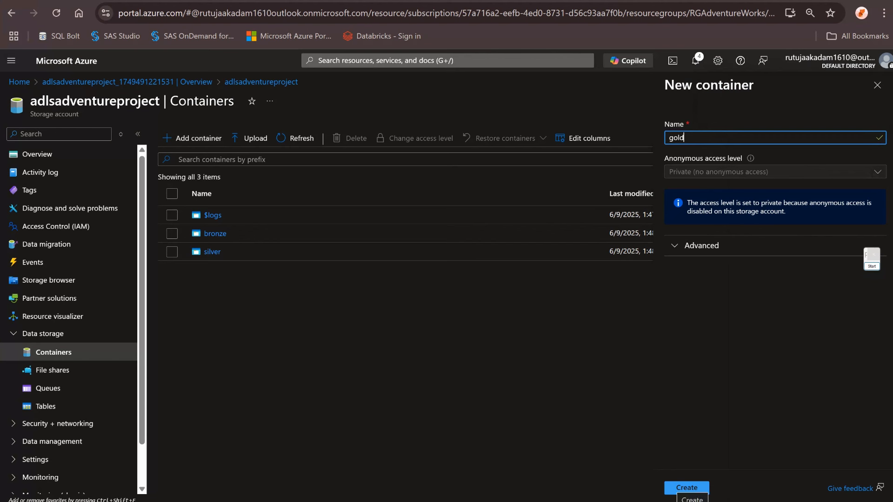
{"action": "left_click", "coordinate": [686, 487]}
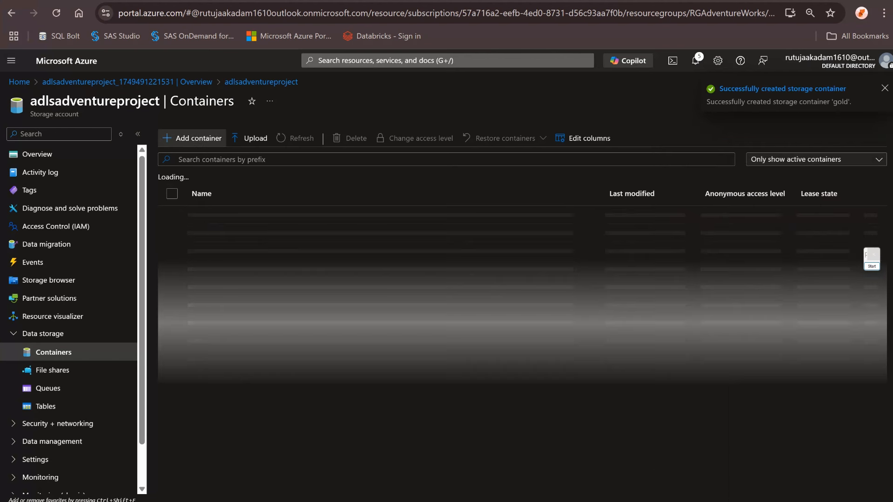
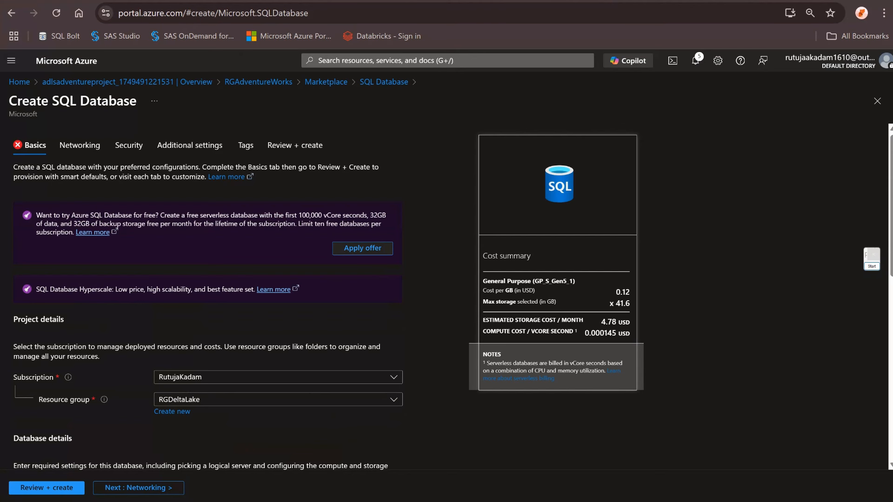
Apply the free offer to the new SQL database and assign it to the RGAdventureWorks resource group
{"action": "left_click", "coordinate": [362, 248]}
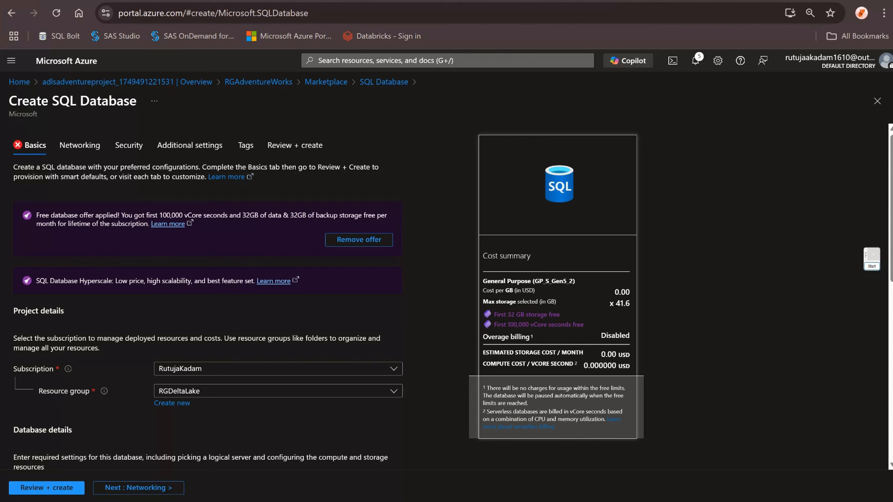
{"action": "left_click_drag", "start_coordinate": [587, 325], "coordinate": [630, 355]}
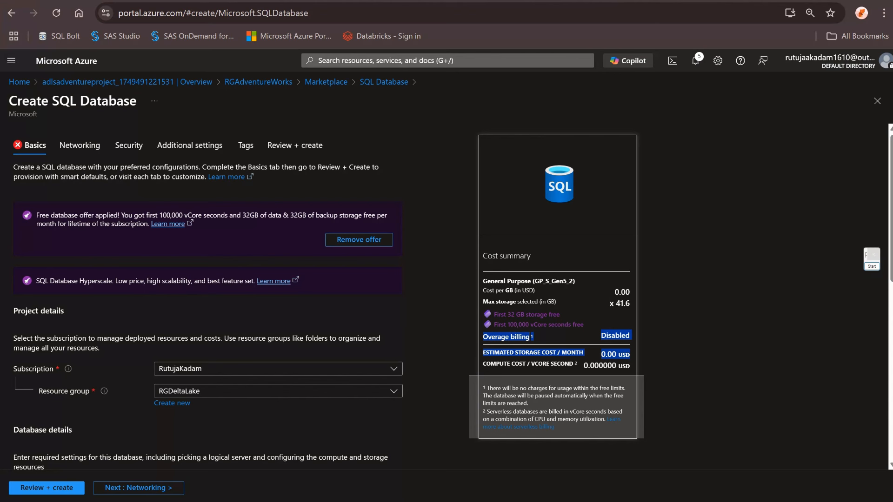
{"action": "scroll", "coordinate": [446, 298], "scroll_direction": "down", "scroll_amount": 1}
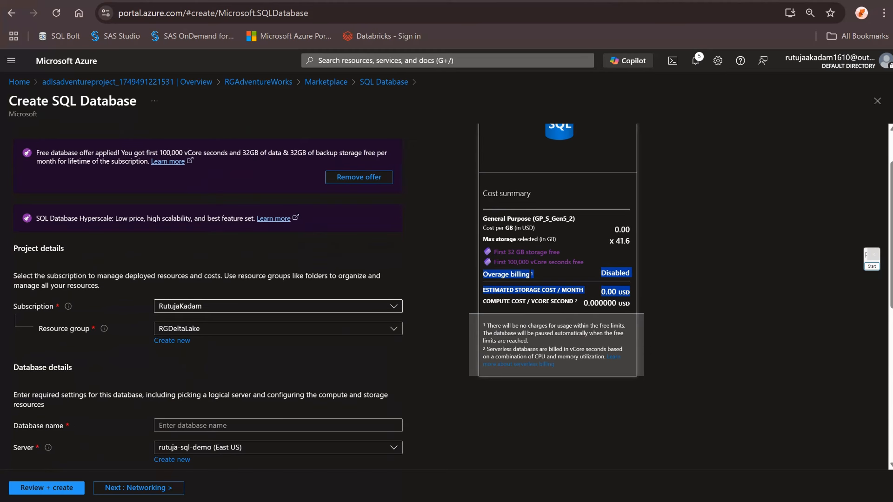
{"action": "left_click", "coordinate": [278, 328]}
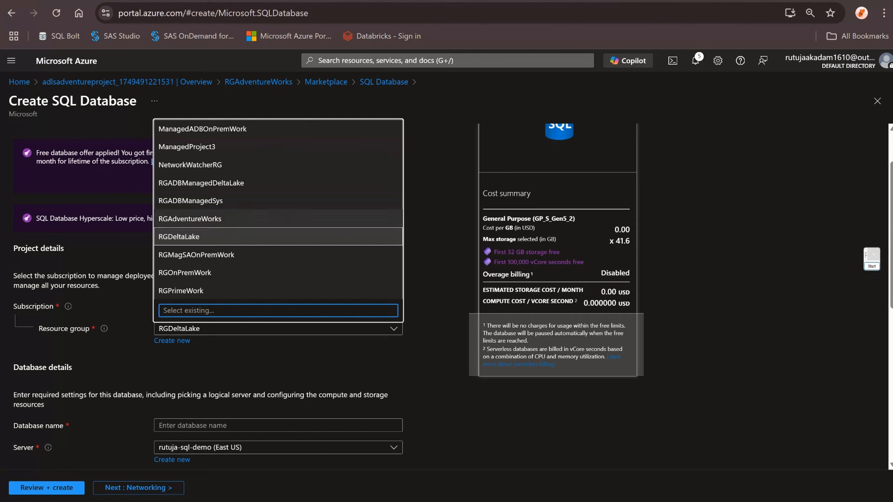
{"action": "left_click", "coordinate": [233, 218]}
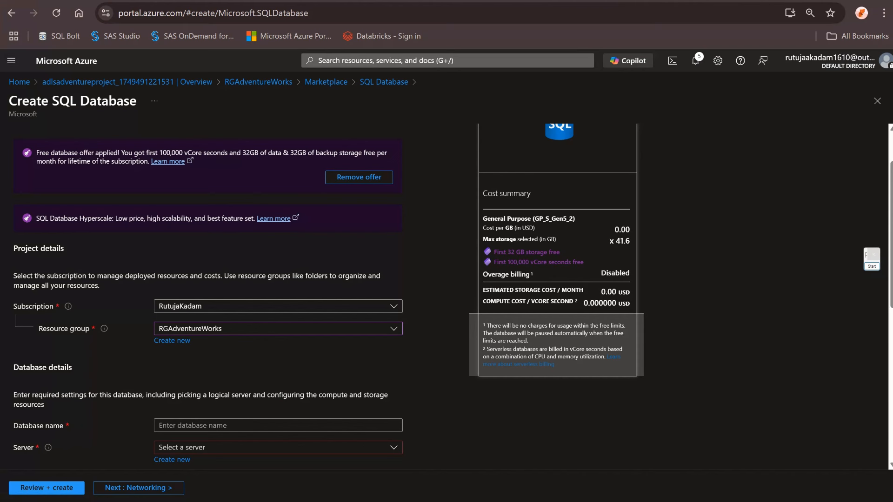
Name the new SQL database ASDAdventureWorks
{"action": "scroll", "coordinate": [325, 293], "scroll_direction": "down", "scroll_amount": 1}
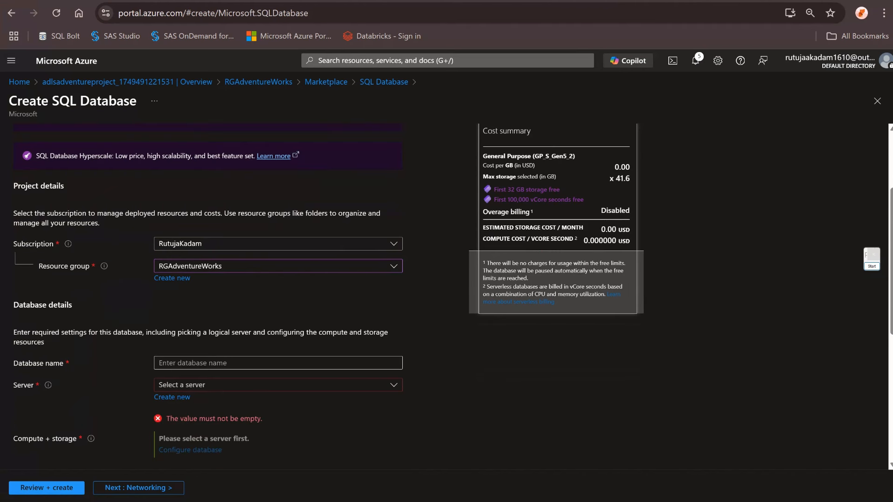
{"action": "left_click", "coordinate": [278, 363]}
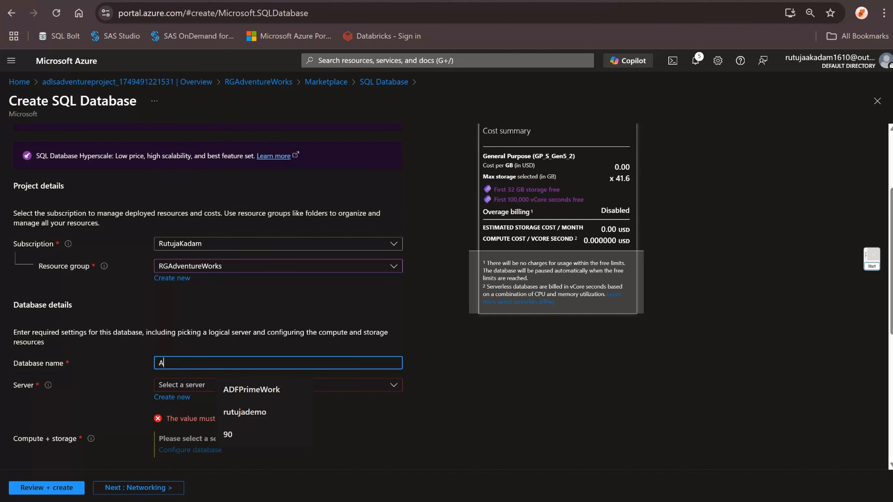
{"action": "type", "text": "ASDAdventur"}
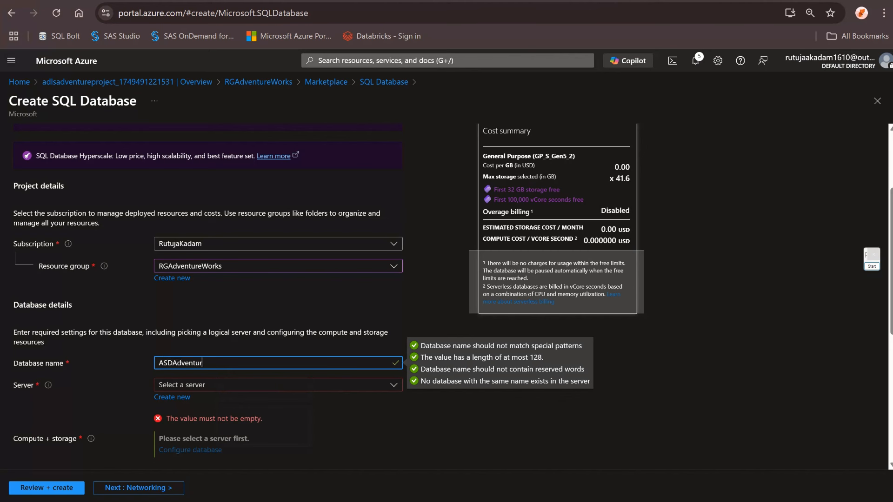
{"action": "type", "text": "eWorks"}
{"action": "key", "text": "Tab"}
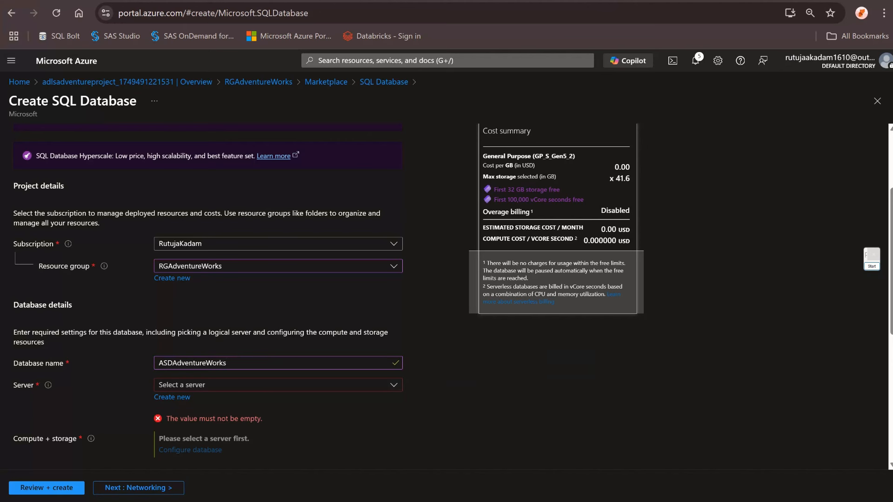
Start a new logical server for the SQL database and enter ADSAdventureWorks as its name
{"action": "left_click", "coordinate": [394, 384]}
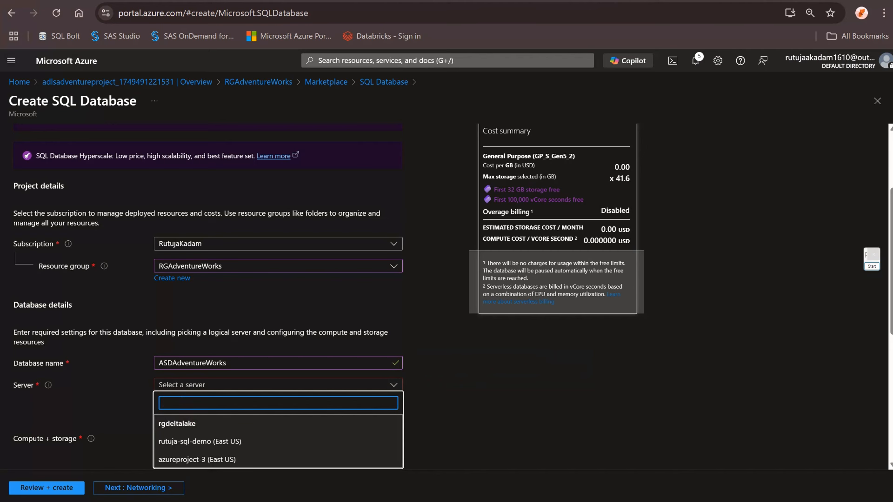
{"action": "left_click", "coordinate": [435, 382]}
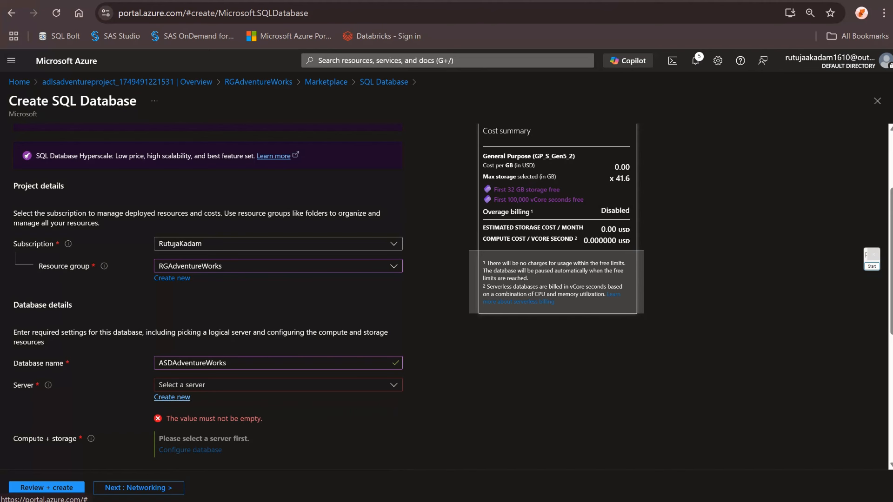
{"action": "left_click", "coordinate": [172, 397]}
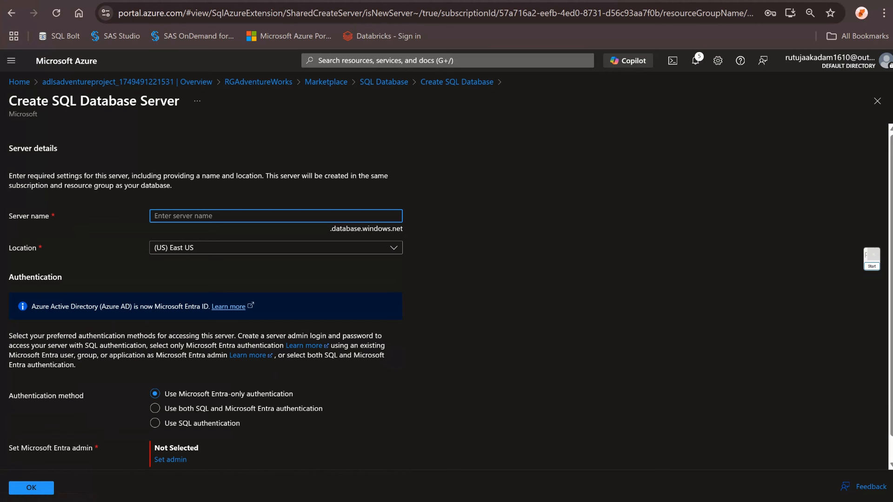
{"action": "type", "text": "ASN"}
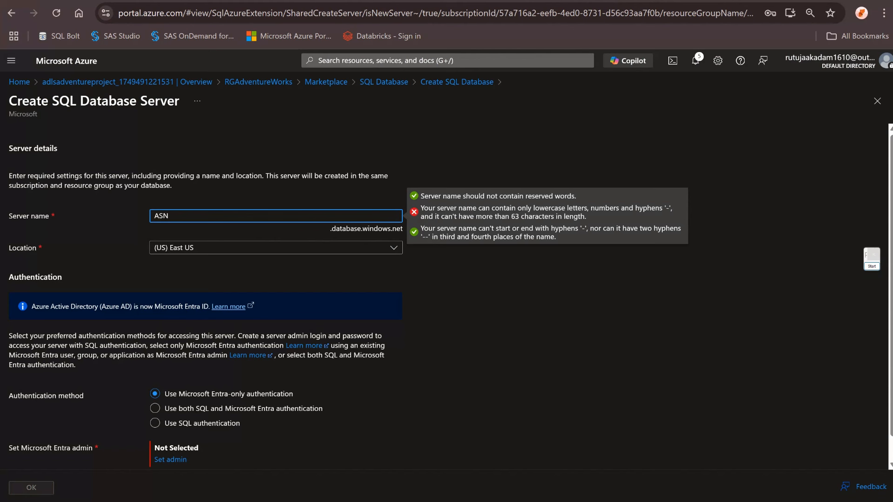
{"action": "key", "text": "BackSpace"}
{"action": "key", "text": "BackSpace"}
{"action": "type", "text": "DSAdventureWorks"}
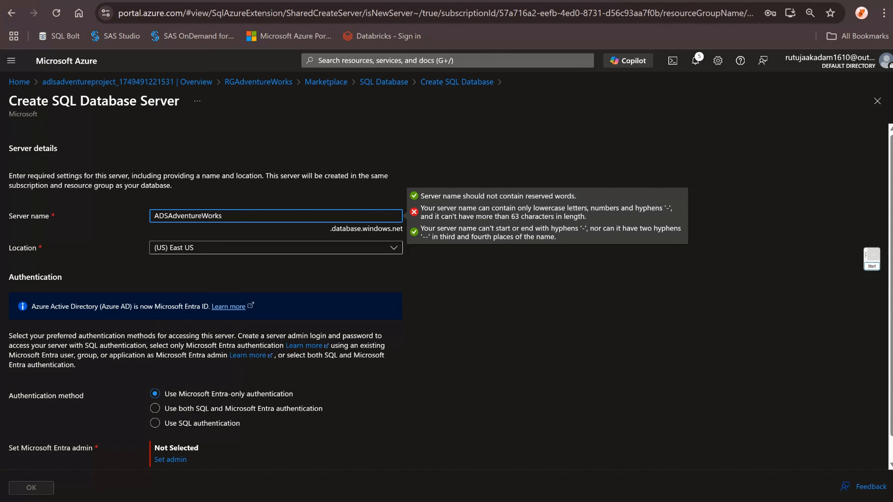
Set the server's authentication to both SQL and Microsoft Entra, and enter the server admin login name
{"action": "scroll", "coordinate": [446, 297], "scroll_direction": "down", "scroll_amount": 1}
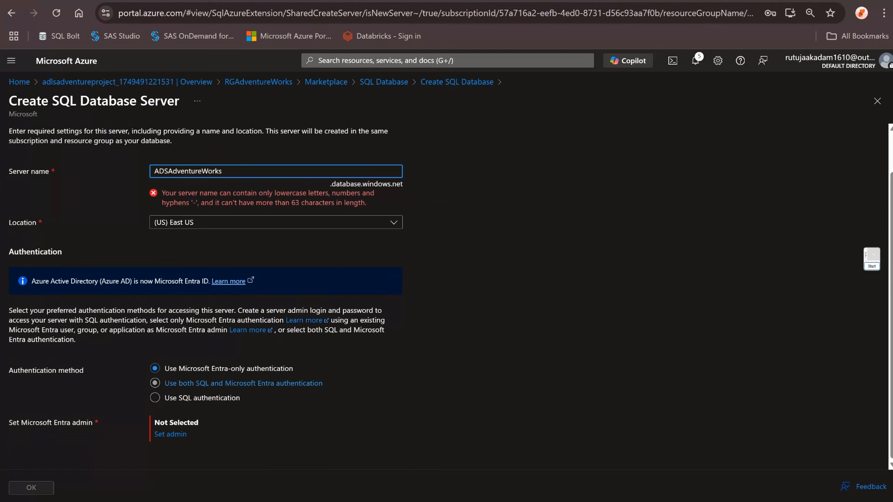
{"action": "left_click", "coordinate": [209, 383]}
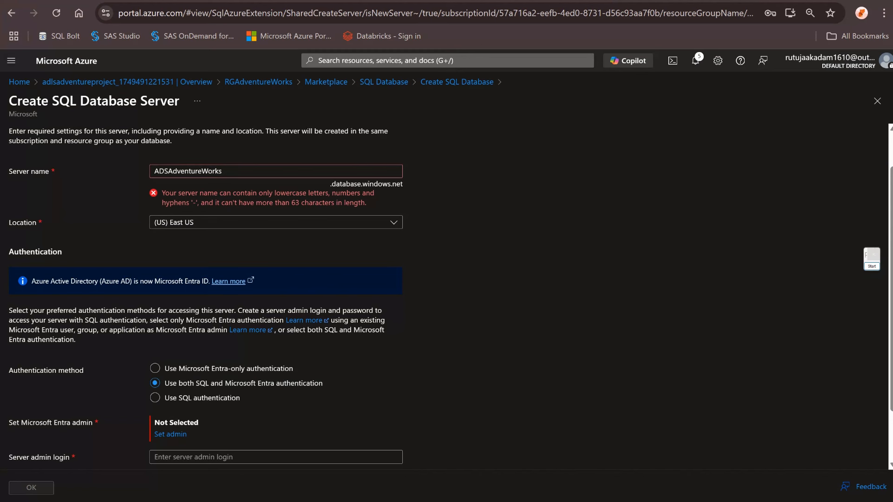
{"action": "scroll", "coordinate": [204, 288], "scroll_direction": "down", "scroll_amount": 1}
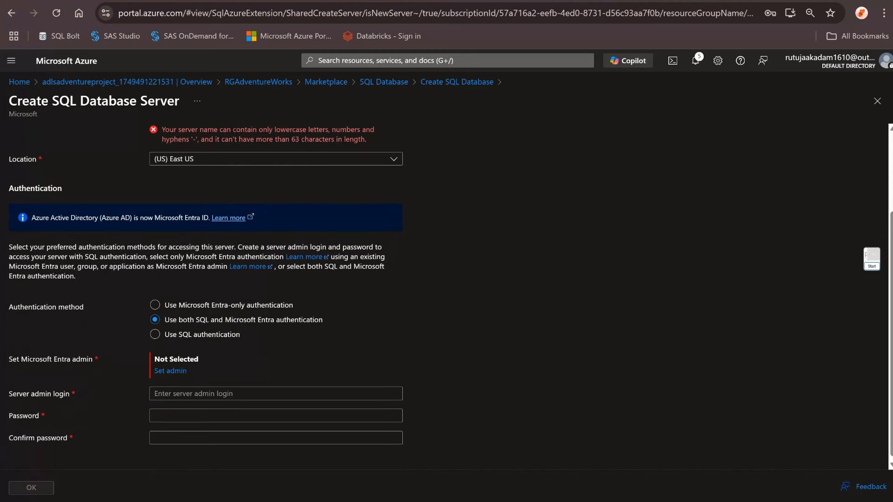
{"action": "left_click", "coordinate": [276, 394]}
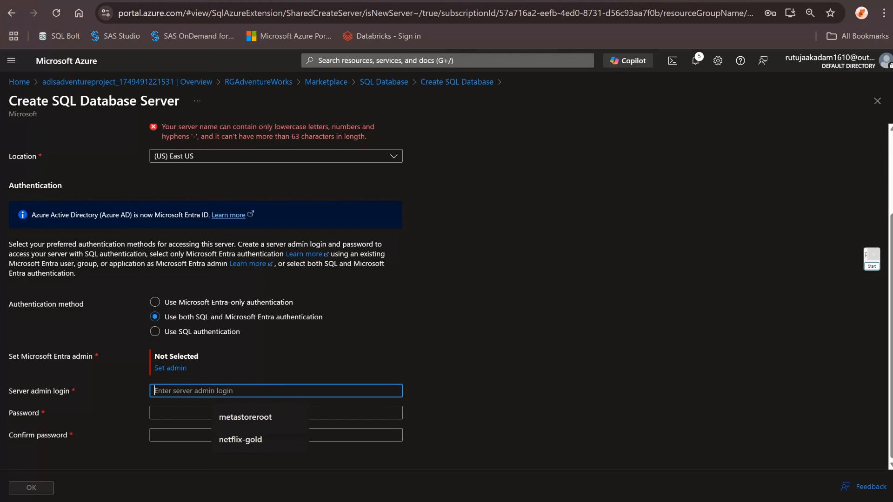
{"action": "type", "text": "Rutu"}
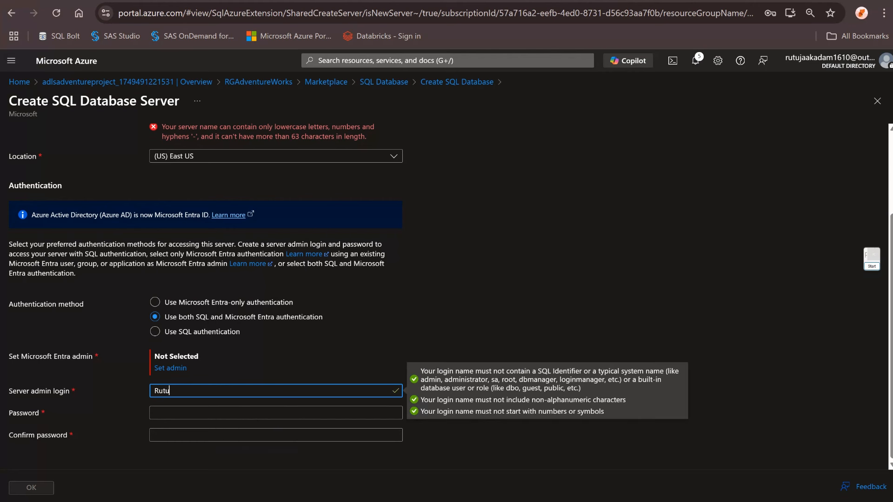
{"action": "type", "text": "jaAdmin"}
Enter the server admin password and repeat it in the confirmation field
{"action": "left_click", "coordinate": [275, 413]}
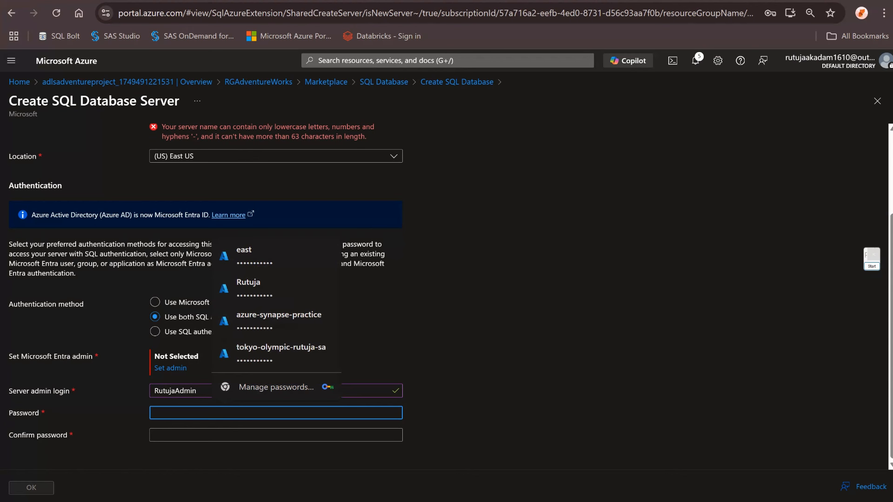
{"action": "type", "text": "••••"}
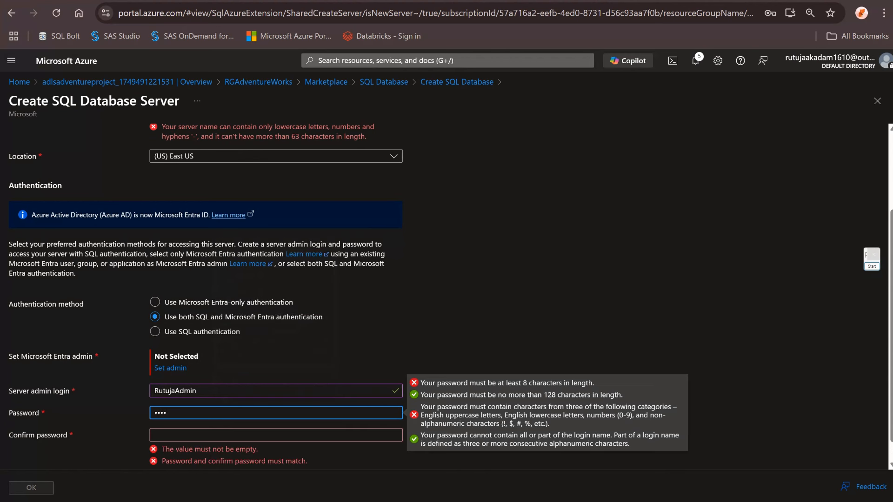
{"action": "type", "text": "•••••"}
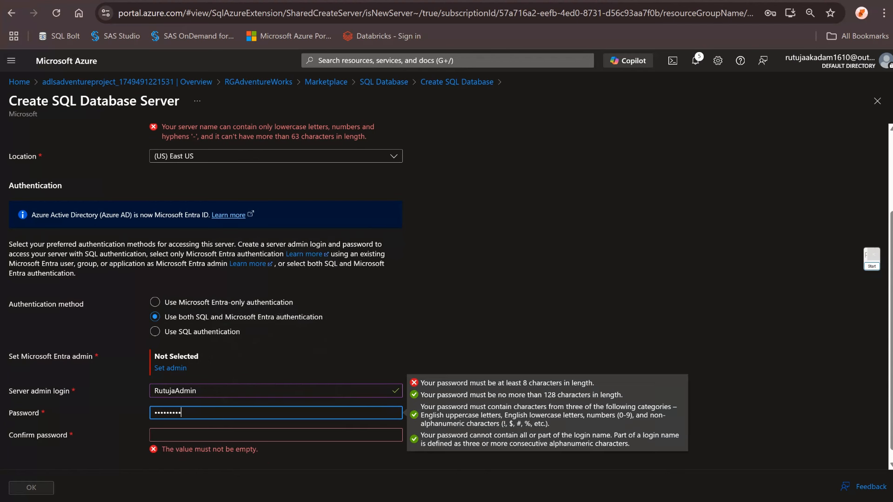
{"action": "type", "text": "••"}
{"action": "key", "text": "Tab"}
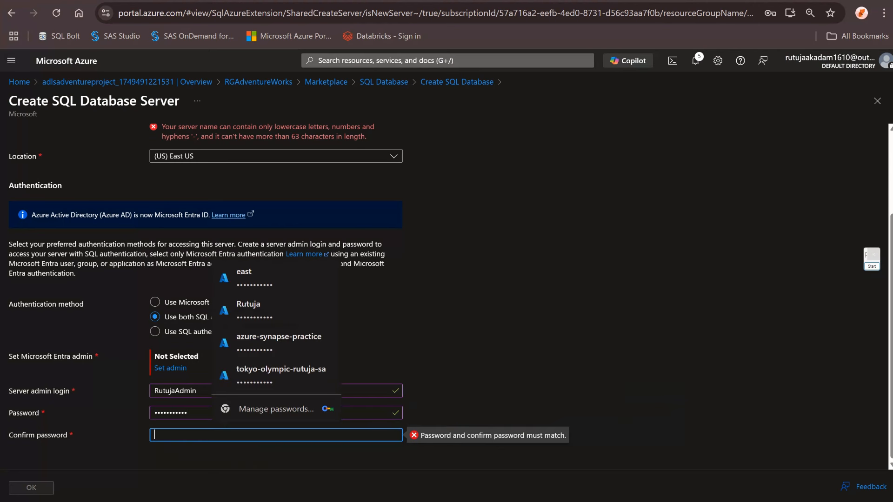
{"action": "type", "text": "•••••"}
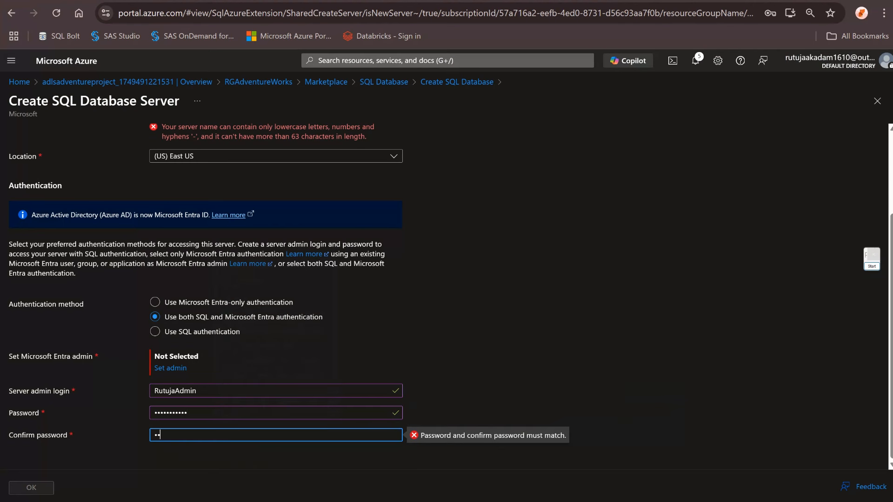
{"action": "type", "text": "••••••"}
{"action": "key", "text": "ctrl+a"}
{"action": "key", "text": "BackSpace"}
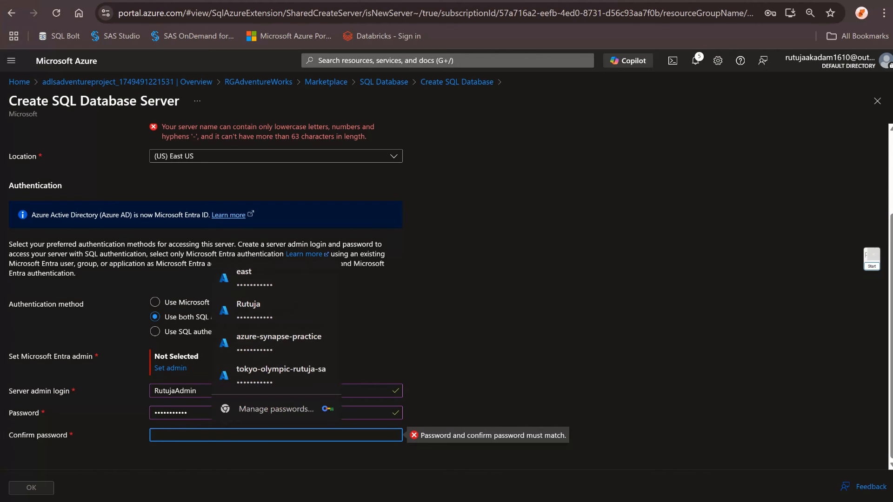
{"action": "type", "text": "••••••"}
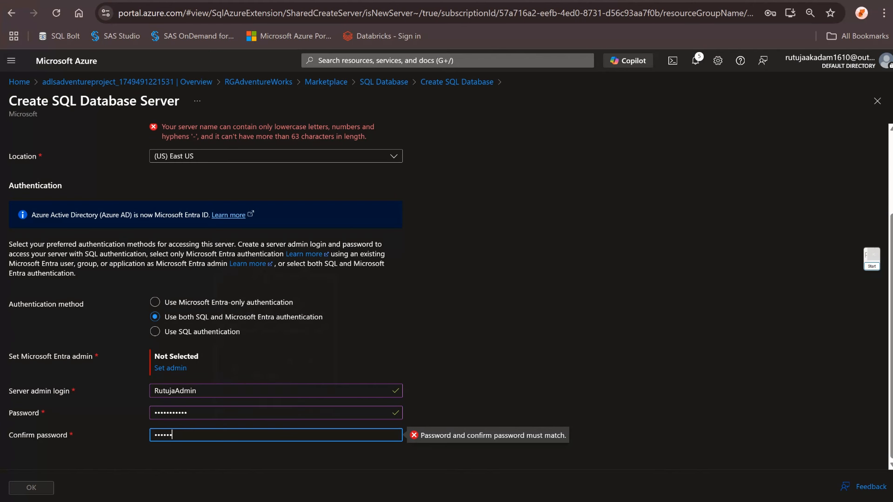
{"action": "type", "text": "•••••"}
Switch to the Snipping Tool and capture a rectangular screenshot of the server creation form, including the authentication settings
{"action": "key", "text": "super"}
{"action": "type", "text": "sn"}
{"action": "key", "text": "Return"}
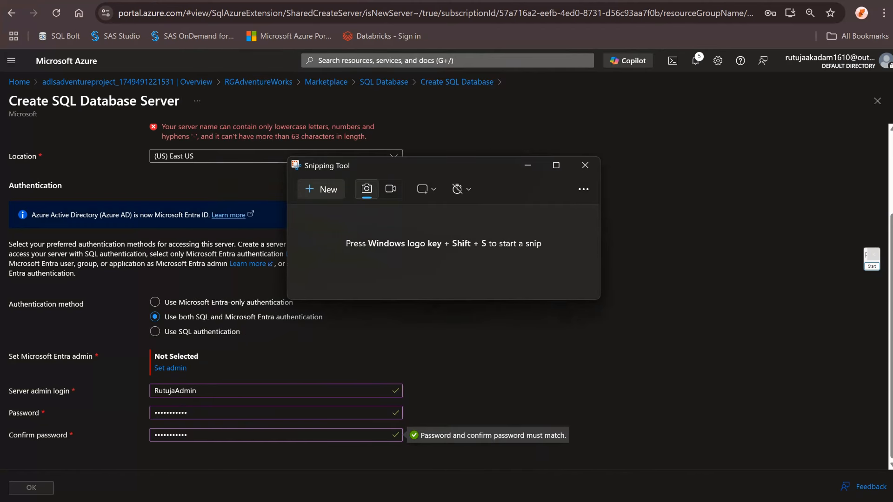
{"action": "left_click", "coordinate": [320, 189]}
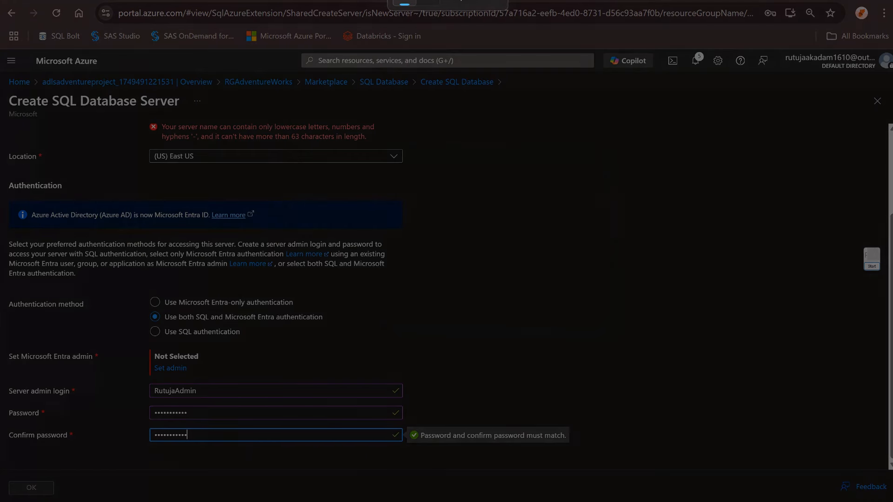
{"action": "left_click_drag", "start_coordinate": [1, 51], "coordinate": [806, 487]}
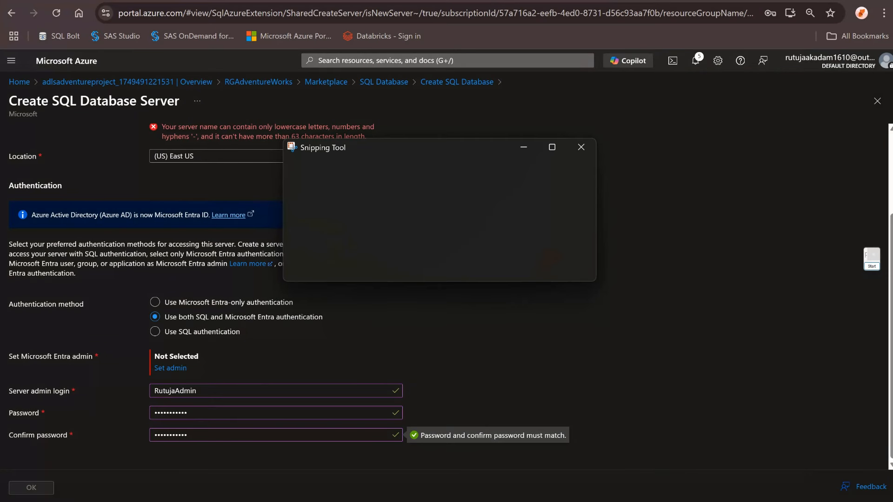
{"action": "scroll", "coordinate": [720, 297], "scroll_direction": "up", "scroll_amount": 1}
{"action": "left_click", "coordinate": [721, 297]}
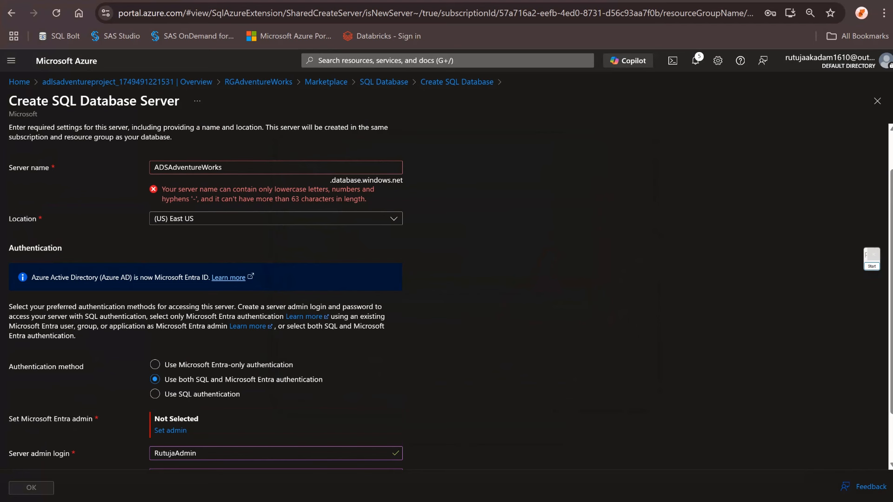
Change the server name to the all-lowercase adsadventureworks and try to submit the server settings
{"action": "left_click", "coordinate": [172, 167]}
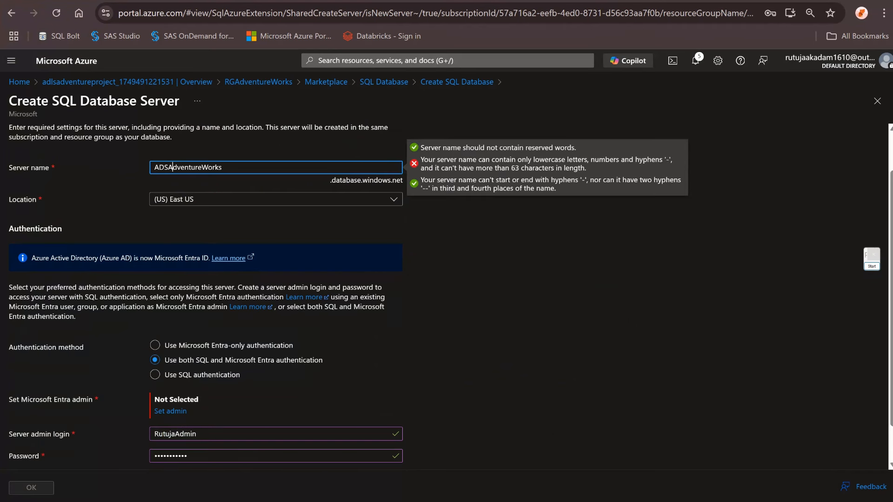
{"action": "key", "text": "BackSpace"}
{"action": "key", "text": "BackSpace"}
{"action": "key", "text": "BackSpace"}
{"action": "key", "text": "BackSpace"}
{"action": "type", "text": "adsa"}
{"action": "left_click", "coordinate": [204, 167]}
{"action": "key", "text": "BackSpace"}
{"action": "type", "text": "w"}
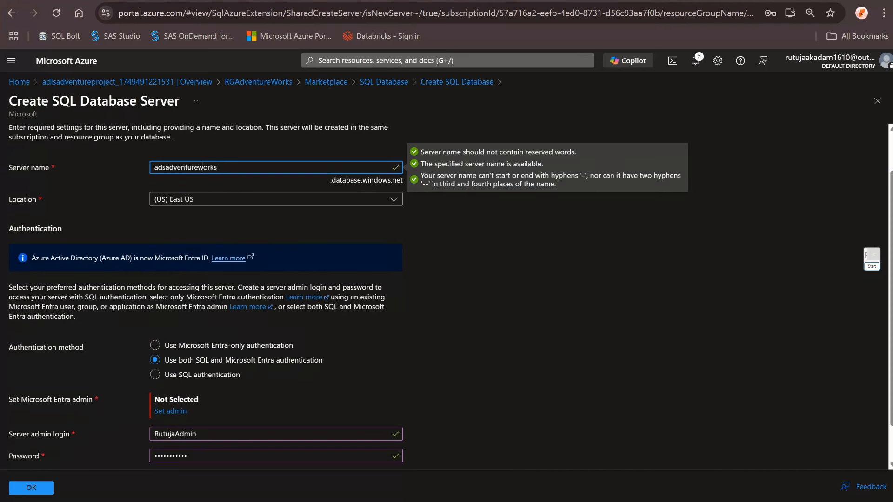
{"action": "scroll", "coordinate": [276, 298], "scroll_direction": "down", "scroll_amount": 1}
{"action": "scroll", "coordinate": [276, 297], "scroll_direction": "up", "scroll_amount": 1}
{"action": "left_click", "coordinate": [31, 488]}
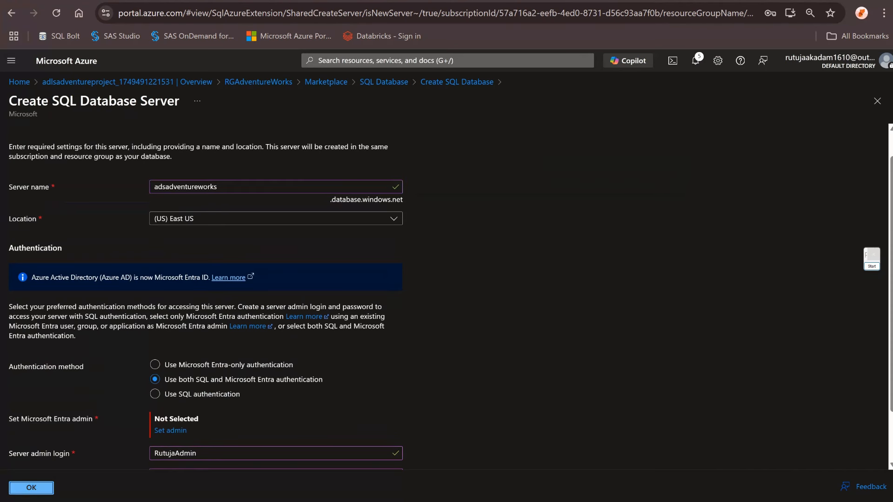
Set the account owner's Outlook user as the server's Microsoft Entra admin and submit the new server settings
{"action": "scroll", "coordinate": [276, 297], "scroll_direction": "down", "scroll_amount": 2}
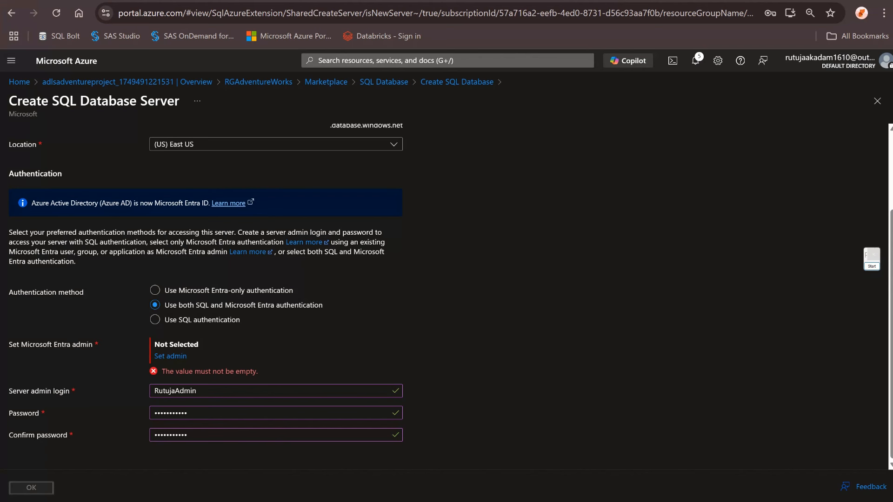
{"action": "left_click", "coordinate": [170, 356]}
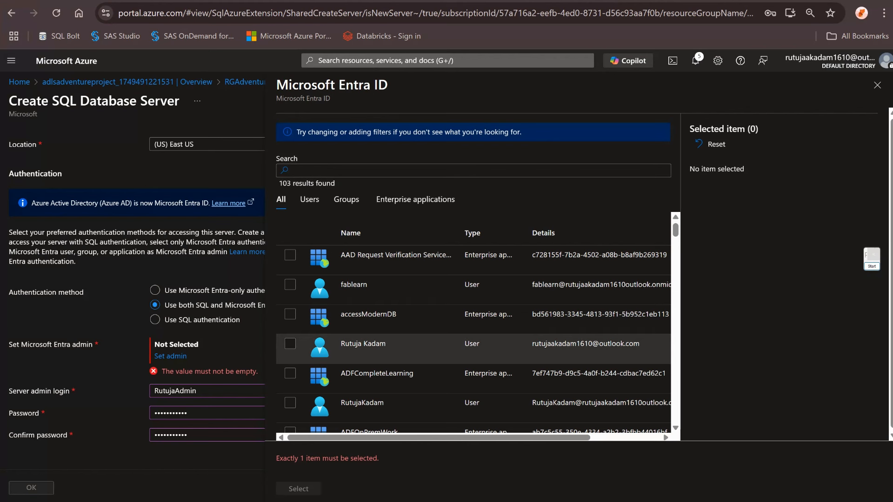
{"action": "left_click", "coordinate": [290, 343]}
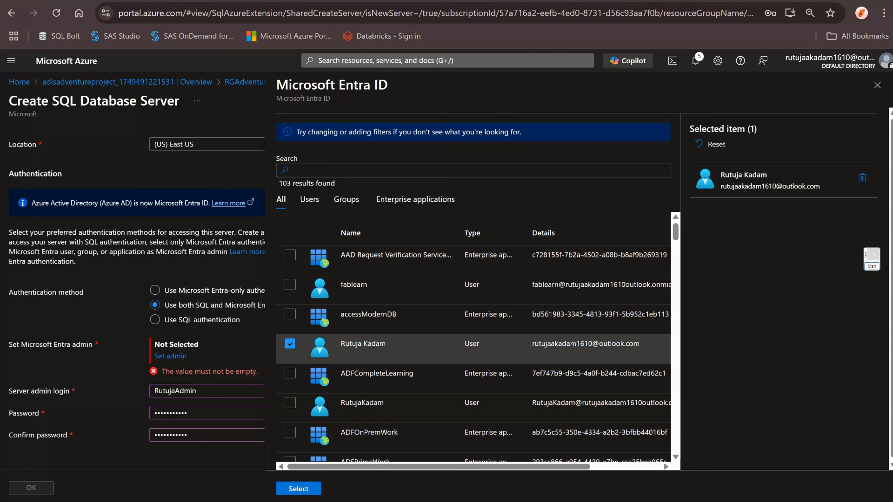
{"action": "left_click", "coordinate": [299, 488]}
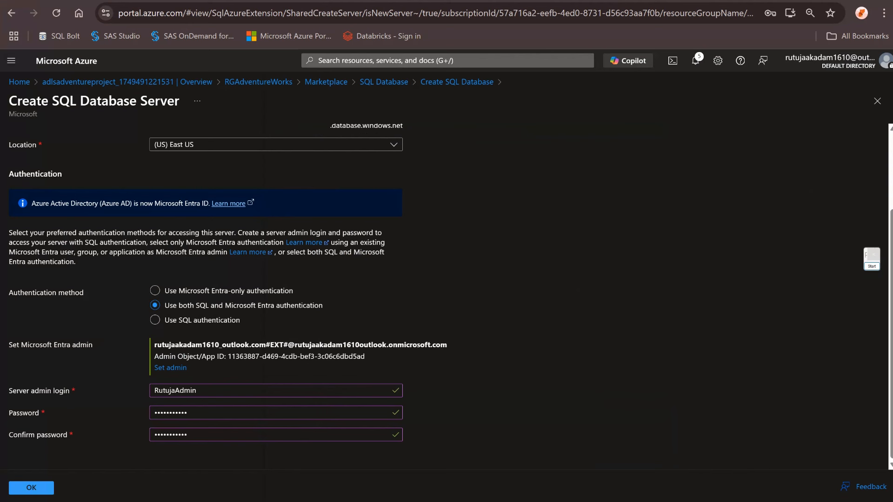
{"action": "left_click", "coordinate": [31, 487]}
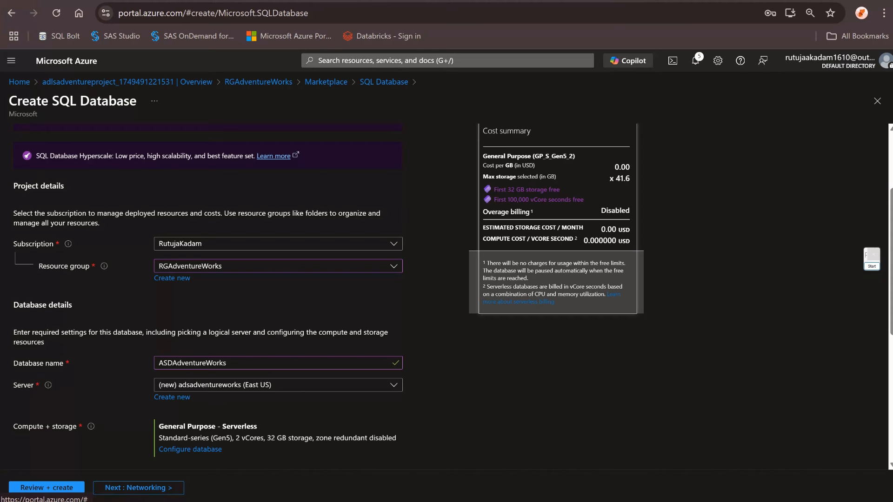
Switch to the screen annotation tool and handwrite "Logical container" in green above and beside the cost summary
{"action": "left_click", "coordinate": [871, 266]}
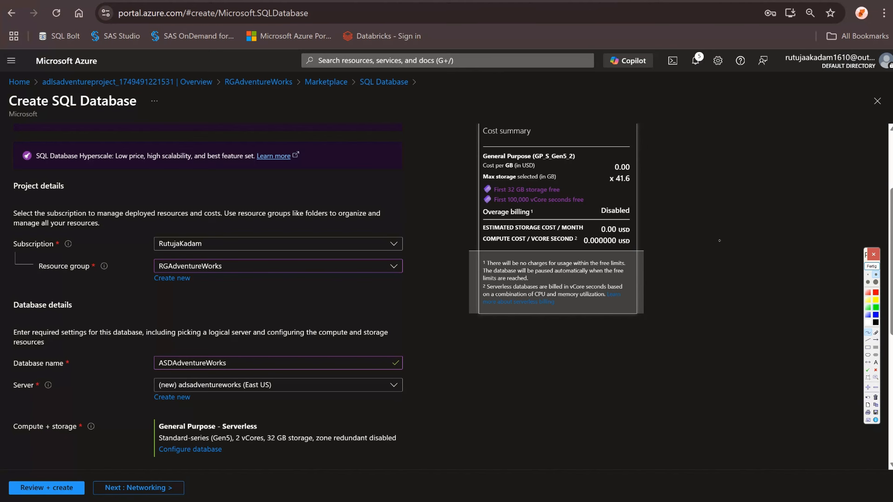
{"action": "mouse_move", "coordinate": [671, 102]}
{"action": "left_mouse_down"}
{"action": "mouse_move", "coordinate": [675, 127]}
{"action": "mouse_move", "coordinate": [693, 105]}
{"action": "mouse_move", "coordinate": [705, 125]}
{"action": "mouse_move", "coordinate": [740, 107]}
{"action": "mouse_move", "coordinate": [789, 103]}
{"action": "mouse_move", "coordinate": [795, 92]}
{"action": "mouse_move", "coordinate": [813, 96]}
{"action": "left_mouse_up"}
{"action": "right_click", "coordinate": [689, 106]}
{"action": "key", "text": "Escape"}
{"action": "mouse_move", "coordinate": [822, 83]}
{"action": "left_mouse_down"}
{"action": "mouse_move", "coordinate": [814, 97]}
{"action": "mouse_move", "coordinate": [881, 81]}
{"action": "left_mouse_up"}
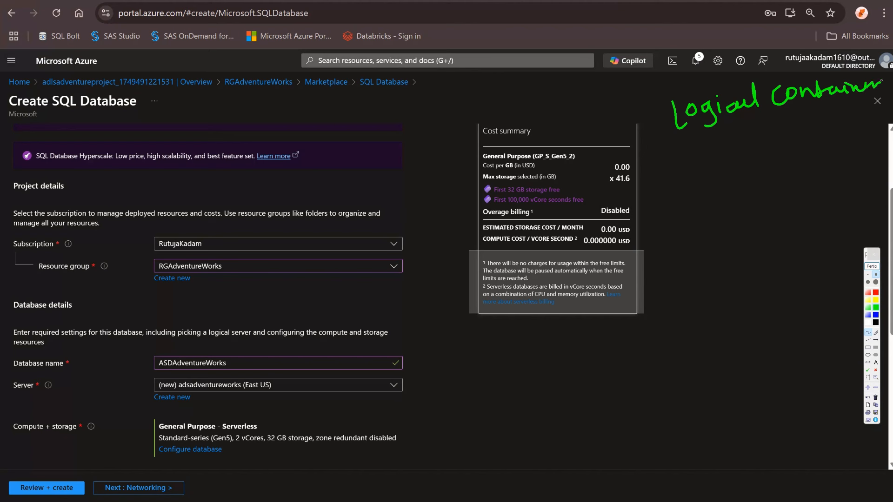
Underline the Server label twice, add a check mark beside the database name, and underline the handwritten "Logical container"
{"action": "left_click_drag", "start_coordinate": [9, 394], "coordinate": [53, 385]}
{"action": "left_click_drag", "start_coordinate": [238, 358], "coordinate": [268, 340]}
{"action": "left_click_drag", "start_coordinate": [20, 402], "coordinate": [59, 395]}
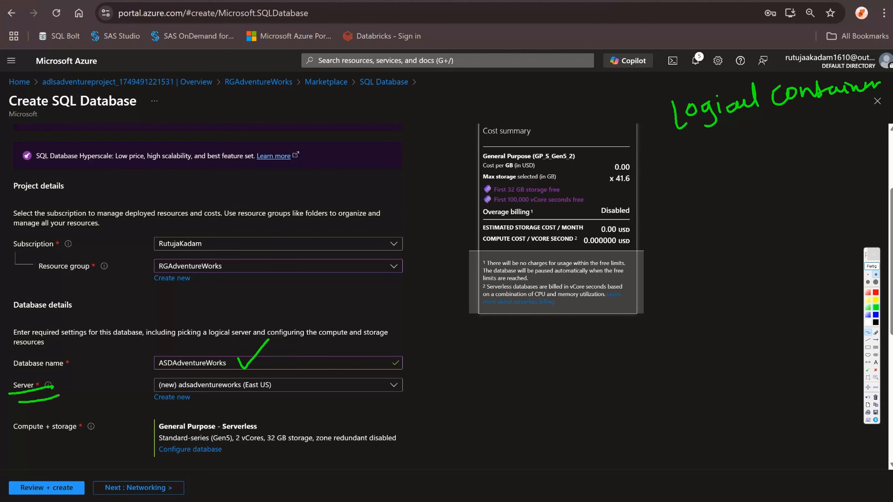
{"action": "left_click_drag", "start_coordinate": [690, 140], "coordinate": [833, 99]}
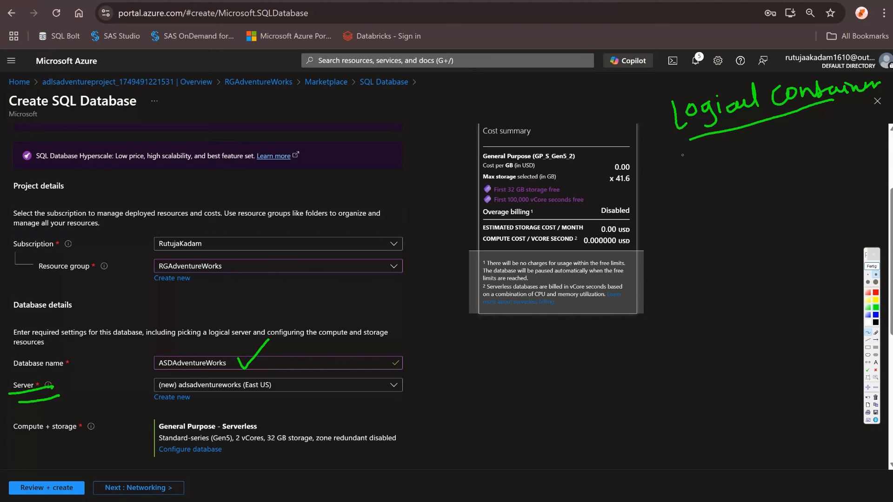
Handwrite "Folder" under "Logical container", with a box containing "Datab" below it and an arrow leading down to the box
{"action": "mouse_move", "coordinate": [684, 161]}
{"action": "left_mouse_down"}
{"action": "mouse_move", "coordinate": [692, 186]}
{"action": "mouse_move", "coordinate": [711, 170]}
{"action": "mouse_move", "coordinate": [725, 173]}
{"action": "mouse_move", "coordinate": [738, 142]}
{"action": "mouse_move", "coordinate": [753, 153]}
{"action": "mouse_move", "coordinate": [791, 136]}
{"action": "left_mouse_up"}
{"action": "mouse_move", "coordinate": [683, 200]}
{"action": "left_mouse_down"}
{"action": "mouse_move", "coordinate": [746, 182]}
{"action": "mouse_move", "coordinate": [835, 215]}
{"action": "mouse_move", "coordinate": [701, 243]}
{"action": "left_mouse_up"}
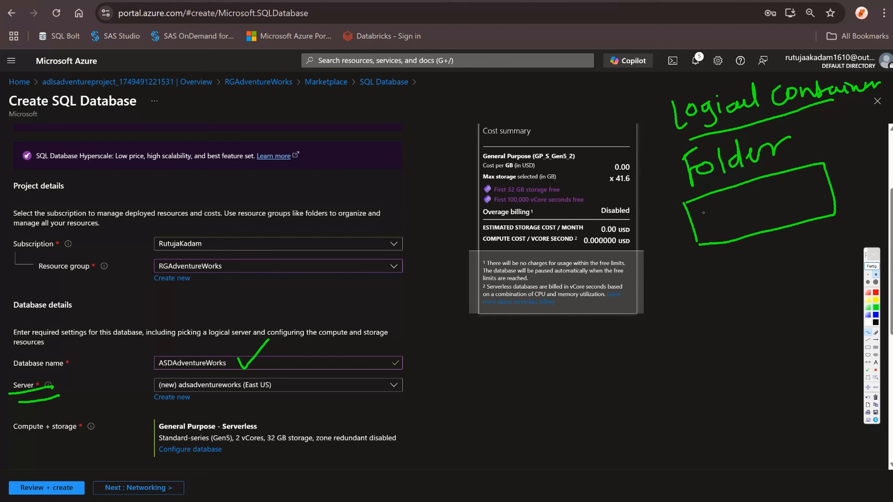
{"action": "mouse_move", "coordinate": [702, 213]}
{"action": "left_mouse_down"}
{"action": "mouse_move", "coordinate": [709, 227]}
{"action": "mouse_move", "coordinate": [801, 190]}
{"action": "left_mouse_up"}
{"action": "right_click", "coordinate": [806, 191]}
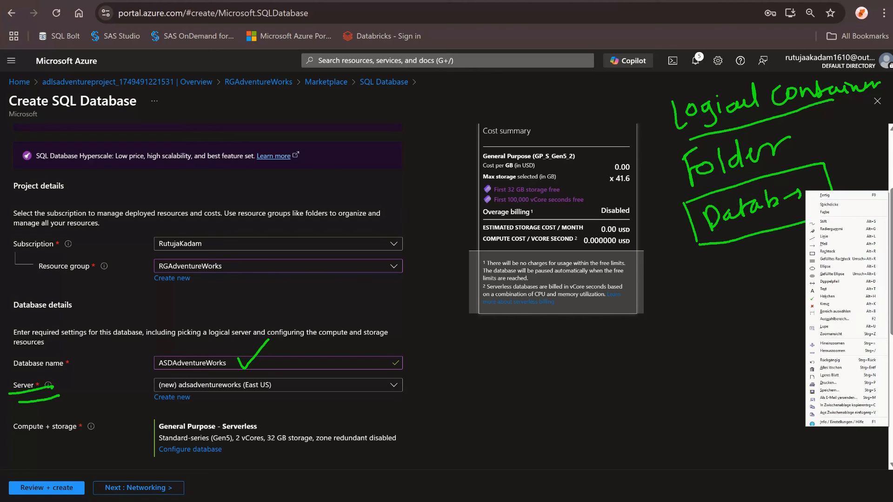
{"action": "key", "text": "Escape"}
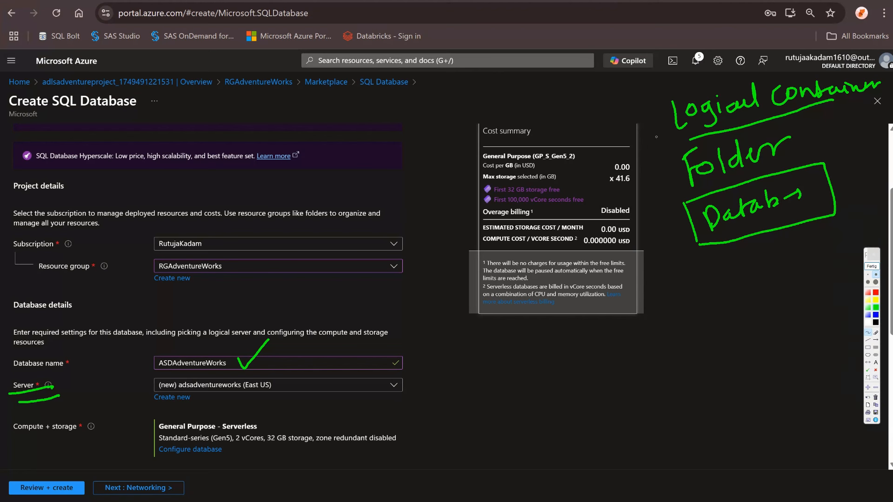
{"action": "mouse_move", "coordinate": [656, 137]}
{"action": "left_mouse_down"}
{"action": "mouse_move", "coordinate": [671, 229]}
{"action": "mouse_move", "coordinate": [691, 216]}
{"action": "left_mouse_up"}
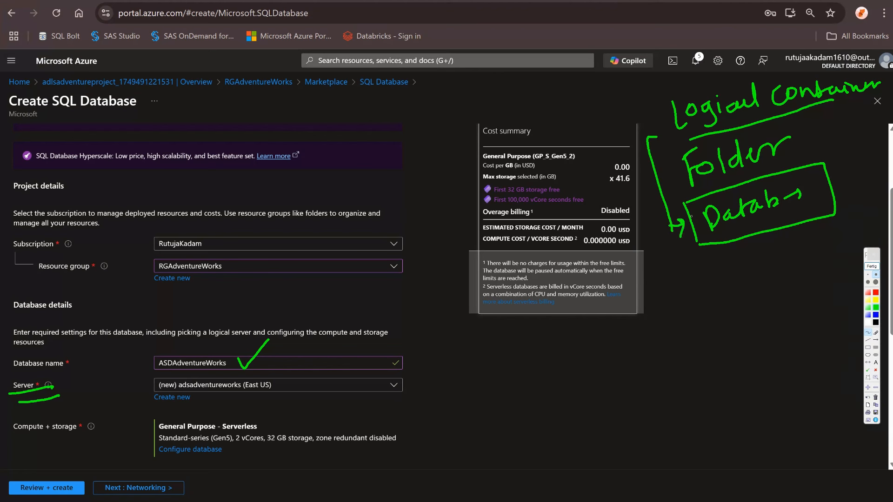
Add a second check mark by the database name and circled numbers 1 to 4 below the box, and leave annotation mode
{"action": "left_click_drag", "start_coordinate": [254, 378], "coordinate": [273, 355]}
{"action": "left_click_drag", "start_coordinate": [674, 243], "coordinate": [679, 234]}
{"action": "mouse_move", "coordinate": [675, 298]}
{"action": "left_mouse_down"}
{"action": "mouse_move", "coordinate": [688, 291]}
{"action": "mouse_move", "coordinate": [679, 284]}
{"action": "left_mouse_up"}
{"action": "left_click_drag", "start_coordinate": [688, 340], "coordinate": [694, 352]}
{"action": "mouse_move", "coordinate": [696, 343]}
{"action": "left_mouse_down"}
{"action": "mouse_move", "coordinate": [682, 343]}
{"action": "mouse_move", "coordinate": [691, 338]}
{"action": "left_mouse_up"}
{"action": "mouse_move", "coordinate": [707, 386]}
{"action": "left_mouse_down"}
{"action": "mouse_move", "coordinate": [705, 373]}
{"action": "mouse_move", "coordinate": [700, 383]}
{"action": "left_mouse_up"}
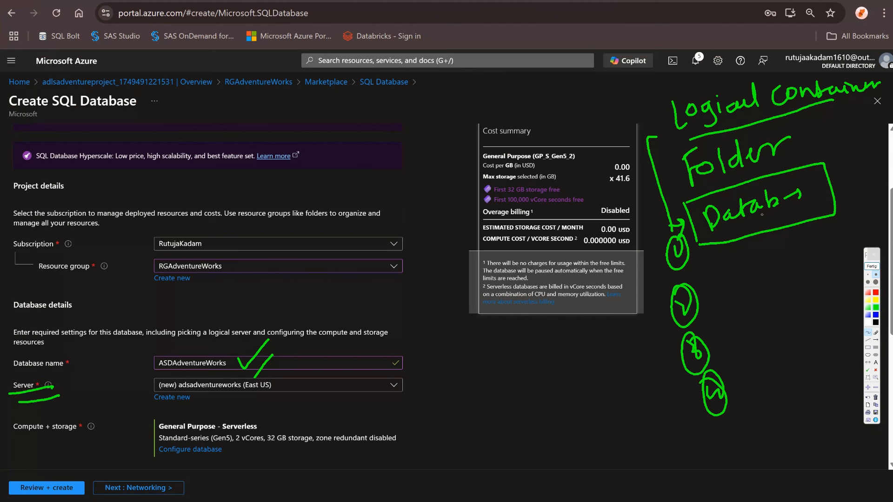
{"action": "left_click_drag", "start_coordinate": [75, 384], "coordinate": [58, 409]}
{"action": "left_click", "coordinate": [872, 266]}
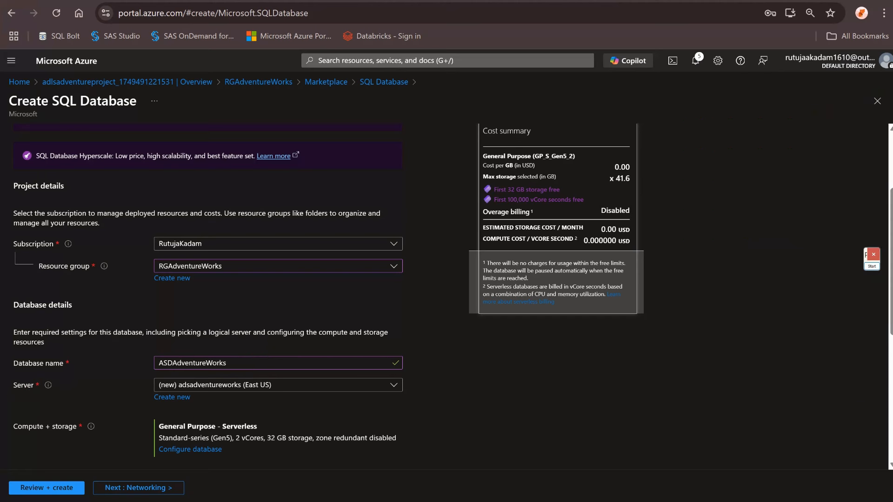
Start a new annotation and handwrite two circled points beside the cost summary, on database organization and "Security Boundary"
{"action": "left_click", "coordinate": [871, 266]}
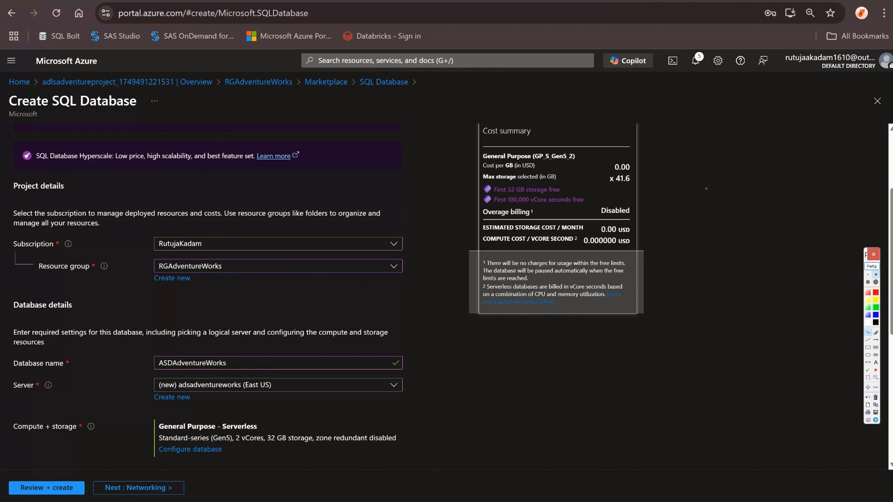
{"action": "mouse_move", "coordinate": [656, 115]}
{"action": "left_mouse_down"}
{"action": "mouse_move", "coordinate": [659, 124]}
{"action": "mouse_move", "coordinate": [666, 108]}
{"action": "mouse_move", "coordinate": [654, 103]}
{"action": "mouse_move", "coordinate": [691, 118]}
{"action": "mouse_move", "coordinate": [696, 131]}
{"action": "left_mouse_up"}
{"action": "mouse_move", "coordinate": [688, 107]}
{"action": "left_mouse_down"}
{"action": "mouse_move", "coordinate": [697, 130]}
{"action": "mouse_move", "coordinate": [719, 103]}
{"action": "mouse_move", "coordinate": [744, 109]}
{"action": "mouse_move", "coordinate": [791, 92]}
{"action": "mouse_move", "coordinate": [805, 99]}
{"action": "left_mouse_up"}
{"action": "right_click", "coordinate": [716, 115]}
{"action": "mouse_move", "coordinate": [704, 140]}
{"action": "left_mouse_down"}
{"action": "mouse_move", "coordinate": [697, 160]}
{"action": "mouse_move", "coordinate": [746, 156]}
{"action": "mouse_move", "coordinate": [785, 132]}
{"action": "left_mouse_up"}
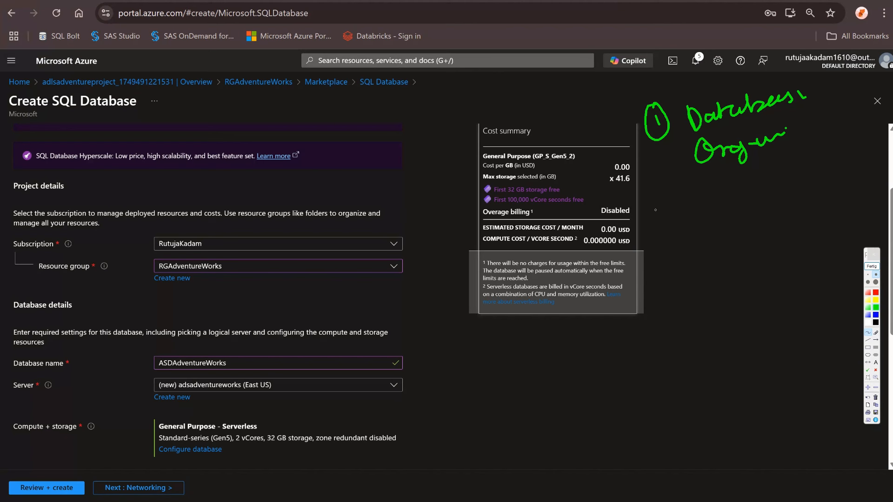
{"action": "mouse_move", "coordinate": [653, 210]}
{"action": "left_mouse_down"}
{"action": "mouse_move", "coordinate": [659, 227]}
{"action": "mouse_move", "coordinate": [653, 213]}
{"action": "mouse_move", "coordinate": [728, 212]}
{"action": "mouse_move", "coordinate": [778, 190]}
{"action": "mouse_move", "coordinate": [792, 173]}
{"action": "mouse_move", "coordinate": [802, 192]}
{"action": "left_mouse_up"}
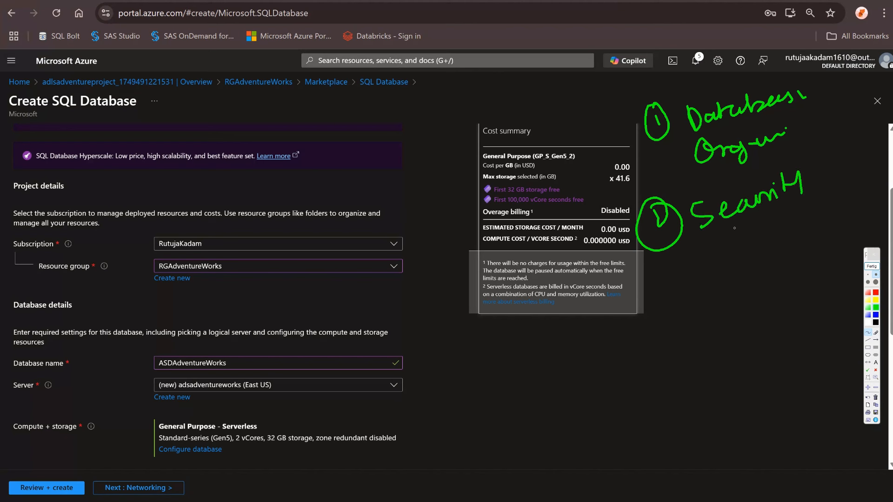
{"action": "mouse_move", "coordinate": [704, 249]}
{"action": "left_mouse_down"}
{"action": "mouse_move", "coordinate": [703, 277]}
{"action": "mouse_move", "coordinate": [727, 252]}
{"action": "mouse_move", "coordinate": [786, 222]}
{"action": "mouse_move", "coordinate": [799, 241]}
{"action": "left_mouse_up"}
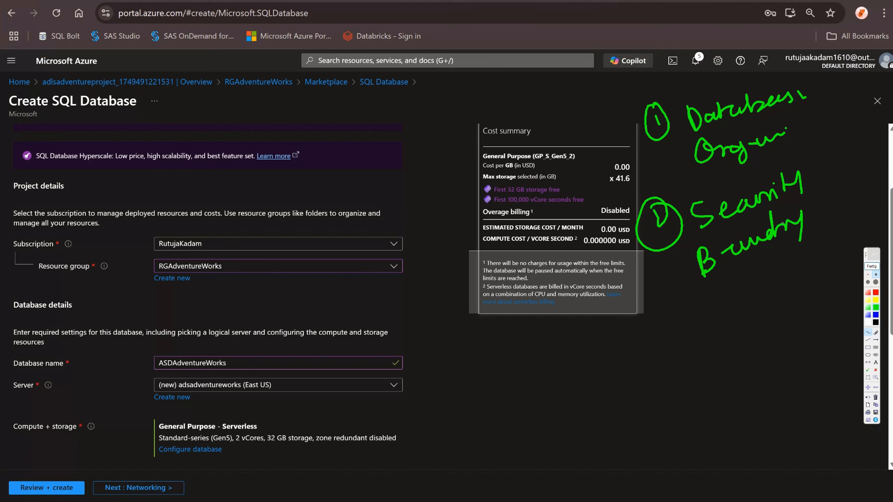
Handwrite sub-points 1 to 3 under "Security Boundary", with a first name underlined twice at 2 and "Security policy" at 3
{"action": "mouse_move", "coordinate": [686, 299]}
{"action": "left_mouse_down"}
{"action": "mouse_move", "coordinate": [689, 318]}
{"action": "mouse_move", "coordinate": [700, 317]}
{"action": "mouse_move", "coordinate": [701, 350]}
{"action": "left_mouse_up"}
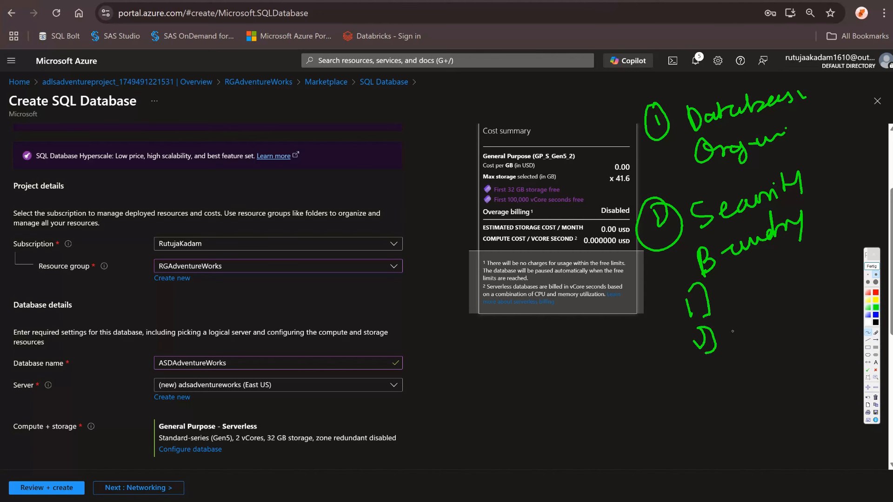
{"action": "mouse_move", "coordinate": [730, 321]}
{"action": "left_mouse_down"}
{"action": "mouse_move", "coordinate": [740, 334]}
{"action": "mouse_move", "coordinate": [755, 331]}
{"action": "mouse_move", "coordinate": [770, 317]}
{"action": "mouse_move", "coordinate": [789, 321]}
{"action": "mouse_move", "coordinate": [801, 305]}
{"action": "left_mouse_up"}
{"action": "mouse_move", "coordinate": [740, 353]}
{"action": "left_mouse_down"}
{"action": "mouse_move", "coordinate": [794, 312]}
{"action": "mouse_move", "coordinate": [759, 355]}
{"action": "mouse_move", "coordinate": [777, 338]}
{"action": "left_mouse_up"}
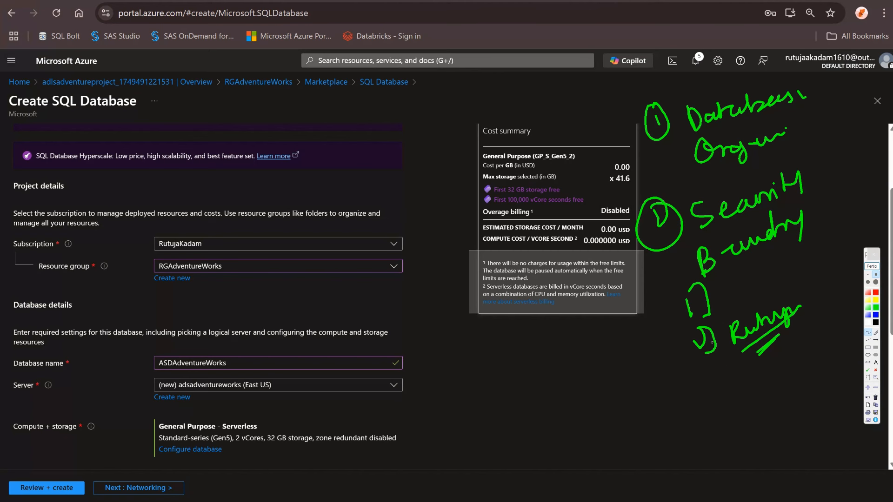
{"action": "left_click_drag", "start_coordinate": [706, 390], "coordinate": [703, 412]}
{"action": "left_click_drag", "start_coordinate": [713, 380], "coordinate": [716, 413]}
{"action": "mouse_move", "coordinate": [749, 381]}
{"action": "left_mouse_down"}
{"action": "mouse_move", "coordinate": [739, 403]}
{"action": "mouse_move", "coordinate": [807, 357]}
{"action": "mouse_move", "coordinate": [813, 374]}
{"action": "left_mouse_up"}
{"action": "mouse_move", "coordinate": [765, 419]}
{"action": "left_mouse_down"}
{"action": "mouse_move", "coordinate": [771, 399]}
{"action": "mouse_move", "coordinate": [767, 410]}
{"action": "mouse_move", "coordinate": [810, 394]}
{"action": "left_mouse_up"}
{"action": "left_click", "coordinate": [778, 410]}
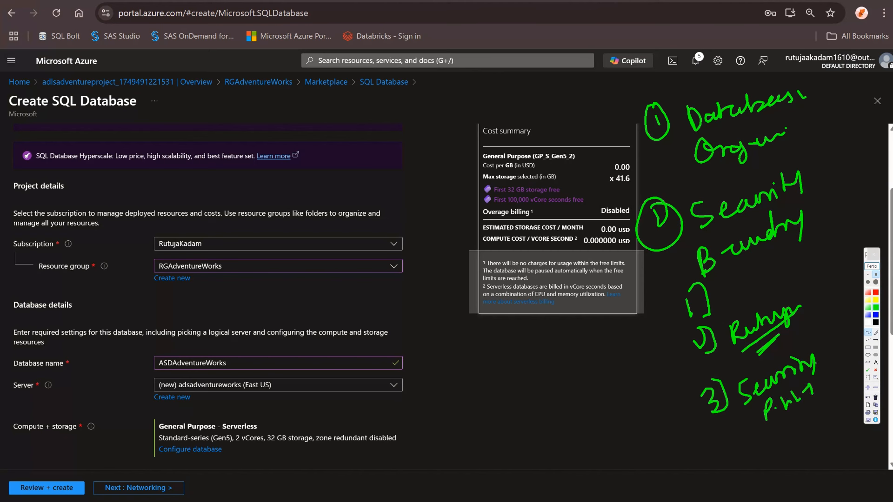
Underline the handwritten words "Security" and "Boundary" and add a check mark beside the Server label
{"action": "left_click_drag", "start_coordinate": [773, 215], "coordinate": [820, 187]}
{"action": "left_click_drag", "start_coordinate": [778, 258], "coordinate": [820, 232]}
{"action": "mouse_move", "coordinate": [39, 398]}
{"action": "left_mouse_down"}
{"action": "mouse_move", "coordinate": [48, 400]}
{"action": "mouse_move", "coordinate": [62, 369]}
{"action": "left_mouse_up"}
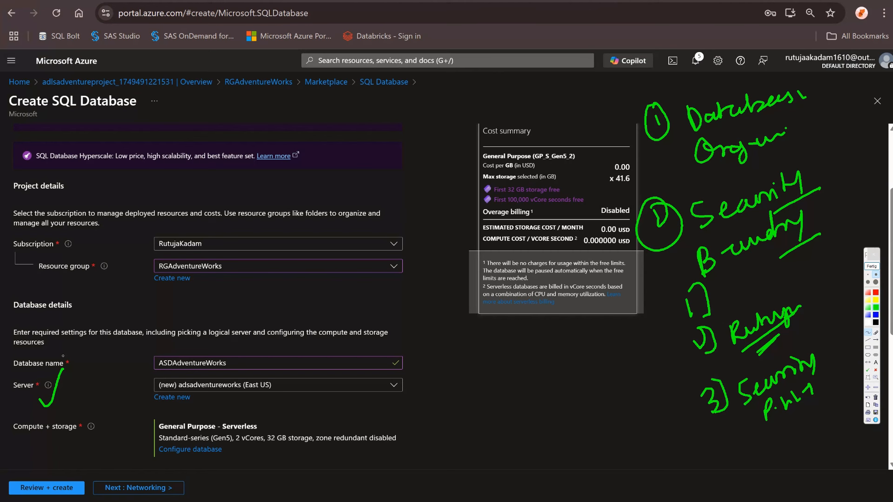
Handwrite a resource management note below the cost summary, mark the listed points, and leave annotation mode
{"action": "mouse_move", "coordinate": [445, 358]}
{"action": "left_mouse_down"}
{"action": "mouse_move", "coordinate": [447, 372]}
{"action": "mouse_move", "coordinate": [475, 367]}
{"action": "mouse_move", "coordinate": [496, 344]}
{"action": "mouse_move", "coordinate": [580, 308]}
{"action": "left_mouse_up"}
{"action": "mouse_move", "coordinate": [479, 398]}
{"action": "left_mouse_down"}
{"action": "mouse_move", "coordinate": [488, 408]}
{"action": "mouse_move", "coordinate": [638, 305]}
{"action": "left_mouse_up"}
{"action": "mouse_move", "coordinate": [486, 431]}
{"action": "left_mouse_down"}
{"action": "mouse_move", "coordinate": [500, 461]}
{"action": "mouse_move", "coordinate": [500, 444]}
{"action": "mouse_move", "coordinate": [558, 417]}
{"action": "mouse_move", "coordinate": [576, 392]}
{"action": "left_mouse_up"}
{"action": "left_click_drag", "start_coordinate": [577, 389], "coordinate": [589, 420]}
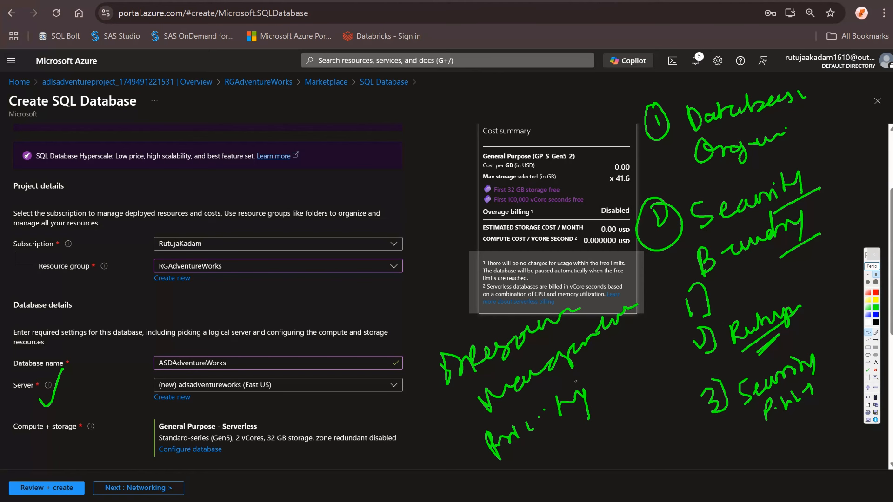
{"action": "left_click_drag", "start_coordinate": [644, 151], "coordinate": [641, 149]}
{"action": "left_click_drag", "start_coordinate": [654, 273], "coordinate": [673, 263]}
{"action": "left_click_drag", "start_coordinate": [435, 412], "coordinate": [448, 401]}
{"action": "left_click", "coordinate": [871, 266]}
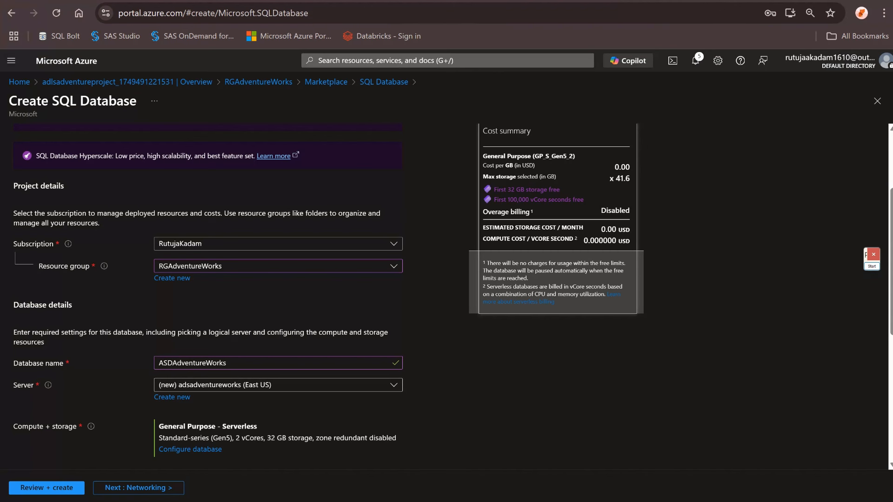
Start a new annotation and sketch two boxes joined by arrows and lines beside the cost summary, adding the handwritten label "existing"
{"action": "left_click", "coordinate": [871, 265]}
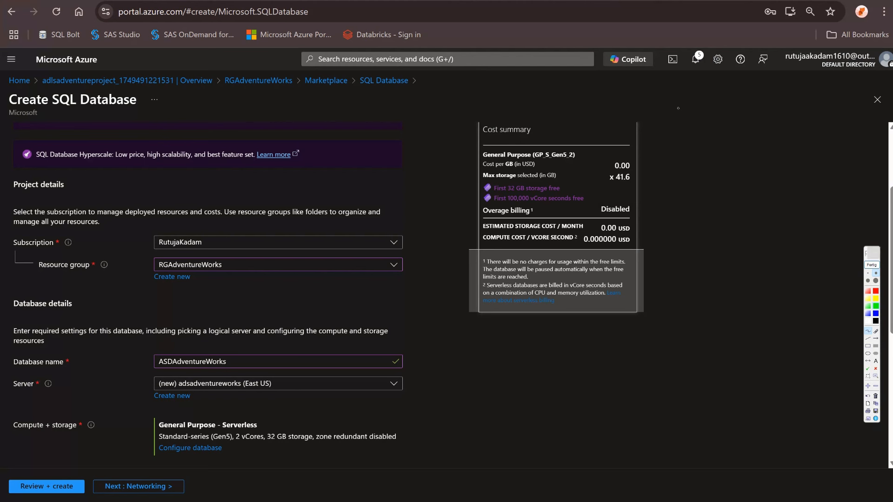
{"action": "mouse_move", "coordinate": [682, 116]}
{"action": "left_mouse_down"}
{"action": "mouse_move", "coordinate": [732, 95]}
{"action": "mouse_move", "coordinate": [685, 133]}
{"action": "left_mouse_up"}
{"action": "left_click_drag", "start_coordinate": [661, 95], "coordinate": [740, 85]}
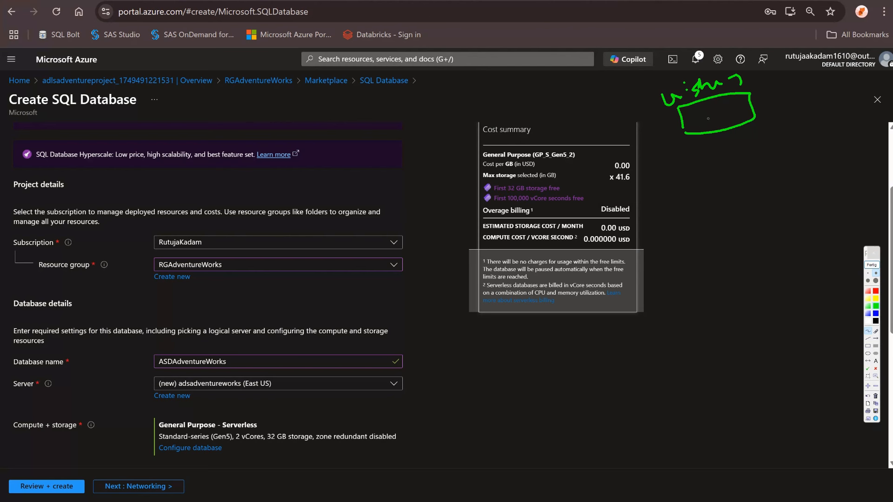
{"action": "mouse_move", "coordinate": [677, 125]}
{"action": "left_mouse_down"}
{"action": "mouse_move", "coordinate": [668, 166]}
{"action": "mouse_move", "coordinate": [695, 173]}
{"action": "mouse_move", "coordinate": [687, 191]}
{"action": "left_mouse_up"}
{"action": "mouse_move", "coordinate": [697, 161]}
{"action": "left_mouse_down"}
{"action": "mouse_move", "coordinate": [734, 147]}
{"action": "mouse_move", "coordinate": [771, 160]}
{"action": "left_mouse_up"}
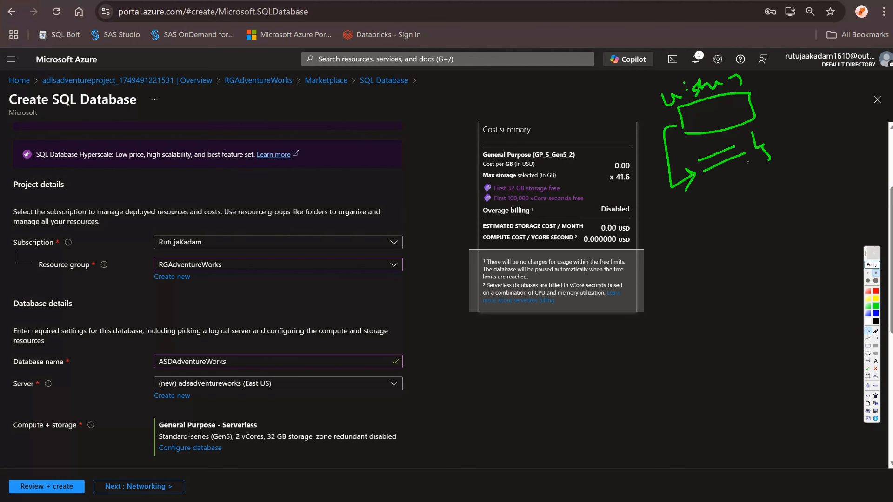
{"action": "left_click_drag", "start_coordinate": [698, 195], "coordinate": [705, 211]}
{"action": "mouse_move", "coordinate": [700, 196]}
{"action": "left_mouse_down"}
{"action": "mouse_move", "coordinate": [724, 182]}
{"action": "mouse_move", "coordinate": [788, 184]}
{"action": "mouse_move", "coordinate": [706, 211]}
{"action": "left_mouse_up"}
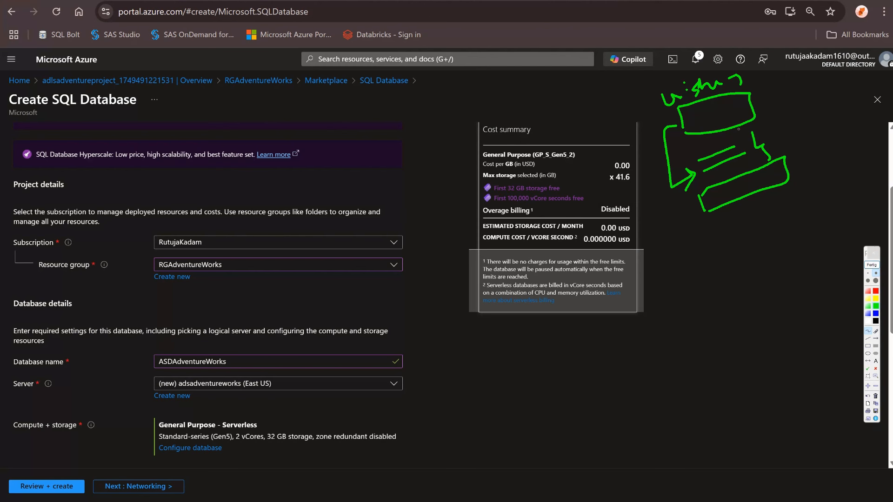
{"action": "mouse_move", "coordinate": [749, 132]}
{"action": "left_mouse_down"}
{"action": "mouse_move", "coordinate": [738, 137]}
{"action": "mouse_move", "coordinate": [767, 159]}
{"action": "left_mouse_up"}
{"action": "left_click_drag", "start_coordinate": [715, 200], "coordinate": [771, 177]}
{"action": "mouse_move", "coordinate": [770, 88]}
{"action": "left_mouse_down"}
{"action": "mouse_move", "coordinate": [784, 106]}
{"action": "mouse_move", "coordinate": [811, 86]}
{"action": "mouse_move", "coordinate": [833, 83]}
{"action": "mouse_move", "coordinate": [843, 97]}
{"action": "left_mouse_up"}
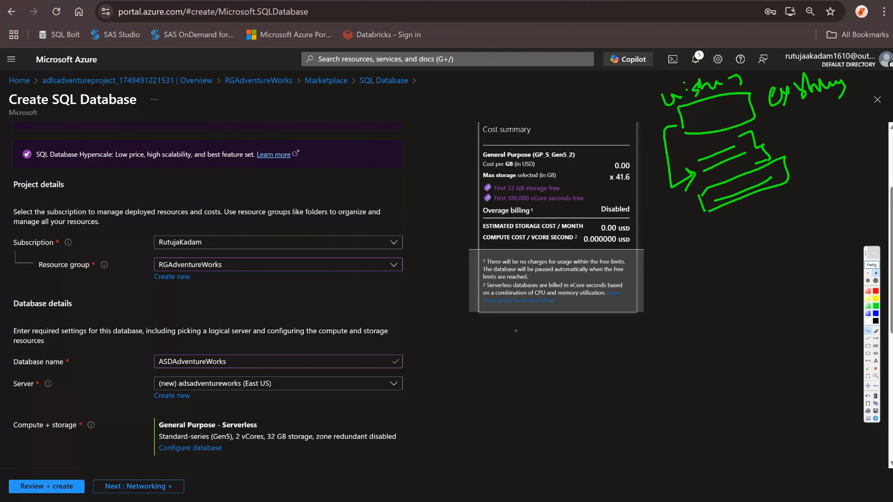
Handwrite "SQL Server" with an arrow to "Logical container + security b" below the sketch, dismissing the accidental clipboard paste
{"action": "mouse_move", "coordinate": [530, 353]}
{"action": "left_mouse_down"}
{"action": "mouse_move", "coordinate": [548, 354]}
{"action": "mouse_move", "coordinate": [650, 302]}
{"action": "mouse_move", "coordinate": [716, 285]}
{"action": "mouse_move", "coordinate": [765, 253]}
{"action": "mouse_move", "coordinate": [779, 231]}
{"action": "left_mouse_up"}
{"action": "mouse_move", "coordinate": [727, 302]}
{"action": "left_mouse_down"}
{"action": "mouse_move", "coordinate": [726, 312]}
{"action": "mouse_move", "coordinate": [763, 281]}
{"action": "mouse_move", "coordinate": [795, 272]}
{"action": "left_mouse_up"}
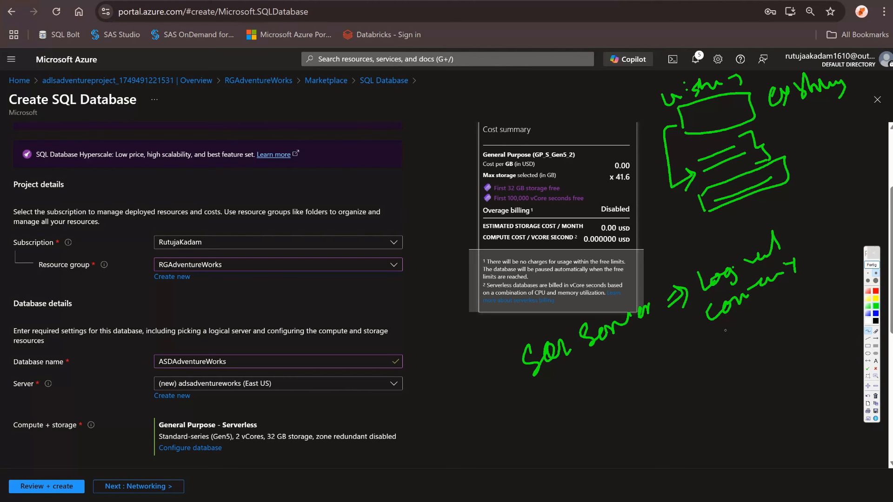
{"action": "mouse_move", "coordinate": [725, 340]}
{"action": "left_mouse_down"}
{"action": "mouse_move", "coordinate": [749, 320]}
{"action": "mouse_move", "coordinate": [744, 361]}
{"action": "mouse_move", "coordinate": [772, 353]}
{"action": "mouse_move", "coordinate": [827, 301]}
{"action": "mouse_move", "coordinate": [829, 327]}
{"action": "left_mouse_up"}
{"action": "left_click_drag", "start_coordinate": [776, 365], "coordinate": [785, 381]}
{"action": "right_click", "coordinate": [794, 368]}
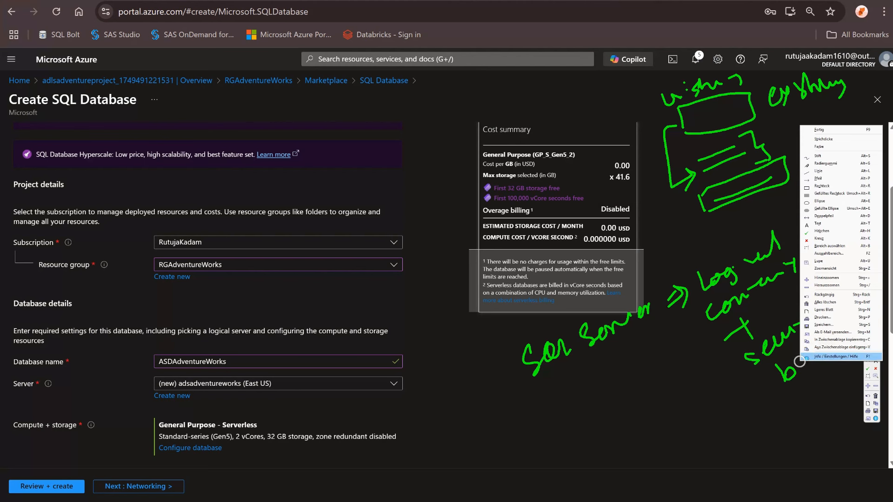
{"action": "left_click", "coordinate": [799, 361]}
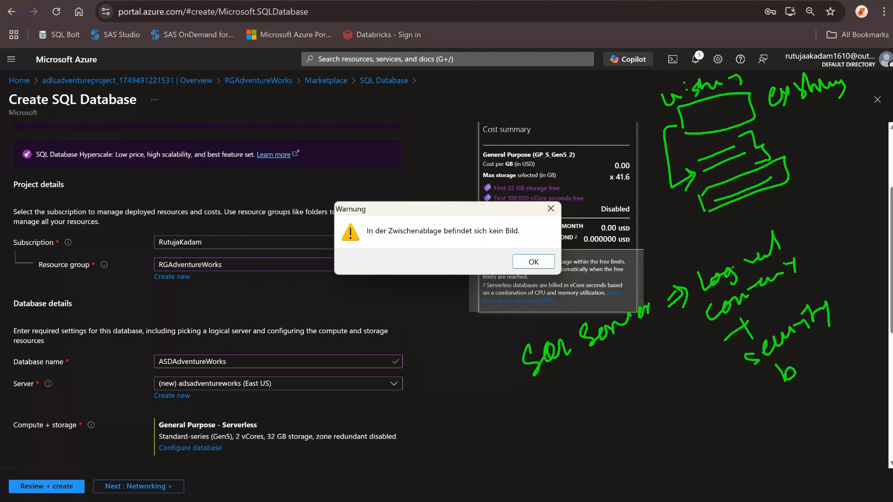
{"action": "key", "text": "Return"}
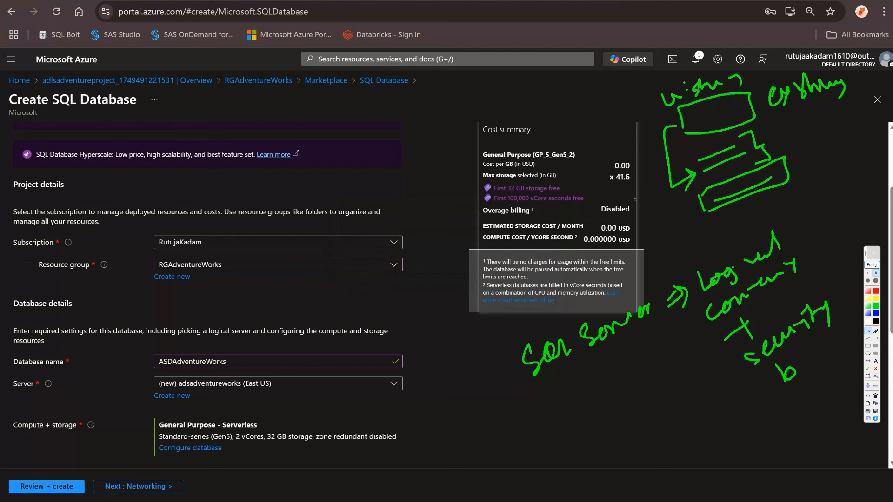
Handwrite "SQL Database" with arrows to an underlined "Actual database" and up to "SQL Server", and leave annotation mode
{"action": "mouse_move", "coordinate": [549, 444]}
{"action": "left_mouse_down"}
{"action": "mouse_move", "coordinate": [540, 467]}
{"action": "mouse_move", "coordinate": [611, 453]}
{"action": "mouse_move", "coordinate": [673, 400]}
{"action": "mouse_move", "coordinate": [710, 395]}
{"action": "left_mouse_up"}
{"action": "mouse_move", "coordinate": [686, 422]}
{"action": "left_mouse_down"}
{"action": "mouse_move", "coordinate": [695, 460]}
{"action": "mouse_move", "coordinate": [728, 457]}
{"action": "left_mouse_up"}
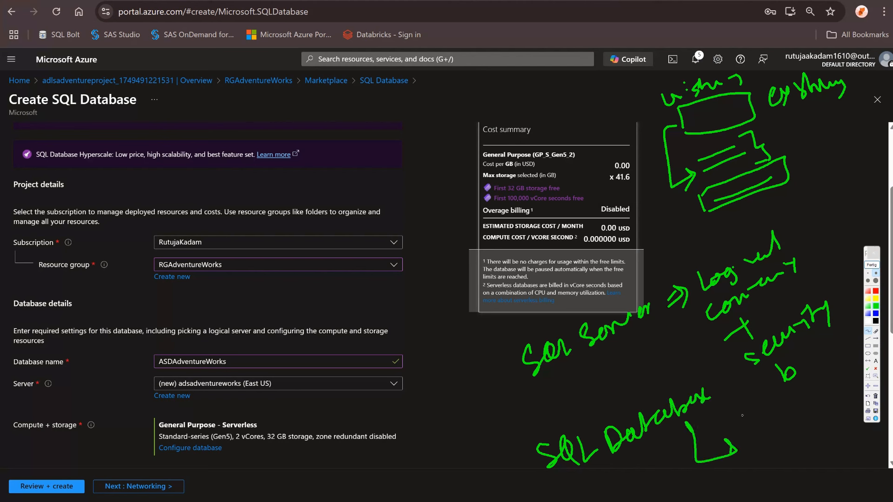
{"action": "left_click_drag", "start_coordinate": [746, 416], "coordinate": [742, 441]}
{"action": "mouse_move", "coordinate": [746, 419]}
{"action": "left_mouse_down"}
{"action": "mouse_move", "coordinate": [758, 438]}
{"action": "mouse_move", "coordinate": [758, 430]}
{"action": "left_mouse_up"}
{"action": "mouse_move", "coordinate": [768, 423]}
{"action": "left_mouse_down"}
{"action": "mouse_move", "coordinate": [764, 435]}
{"action": "mouse_move", "coordinate": [777, 433]}
{"action": "left_mouse_up"}
{"action": "mouse_move", "coordinate": [779, 424]}
{"action": "left_mouse_down"}
{"action": "mouse_move", "coordinate": [787, 413]}
{"action": "mouse_move", "coordinate": [797, 421]}
{"action": "mouse_move", "coordinate": [811, 394]}
{"action": "left_mouse_up"}
{"action": "mouse_move", "coordinate": [779, 449]}
{"action": "left_mouse_down"}
{"action": "mouse_move", "coordinate": [772, 461]}
{"action": "mouse_move", "coordinate": [839, 420]}
{"action": "left_mouse_up"}
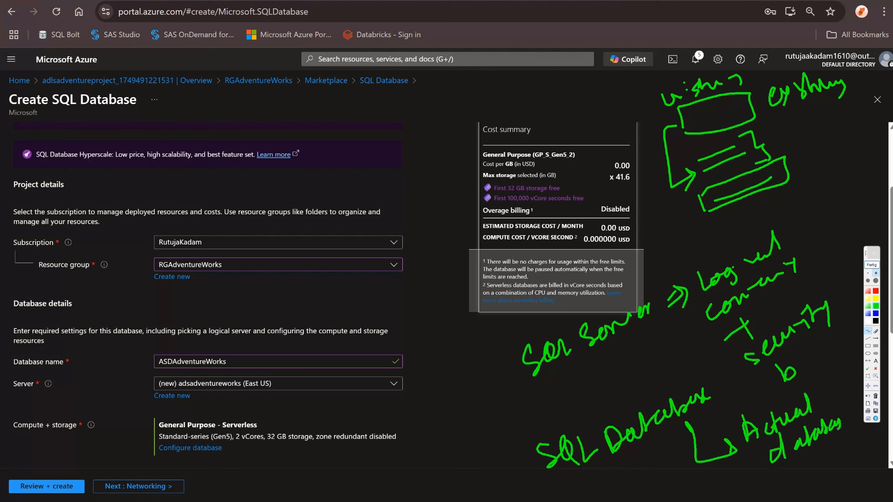
{"action": "left_click_drag", "start_coordinate": [759, 479], "coordinate": [838, 430]}
{"action": "mouse_move", "coordinate": [513, 467]}
{"action": "left_mouse_down"}
{"action": "mouse_move", "coordinate": [484, 458]}
{"action": "mouse_move", "coordinate": [521, 371]}
{"action": "left_mouse_up"}
{"action": "mouse_move", "coordinate": [501, 371]}
{"action": "left_mouse_down"}
{"action": "mouse_move", "coordinate": [517, 370]}
{"action": "mouse_move", "coordinate": [525, 391]}
{"action": "left_mouse_up"}
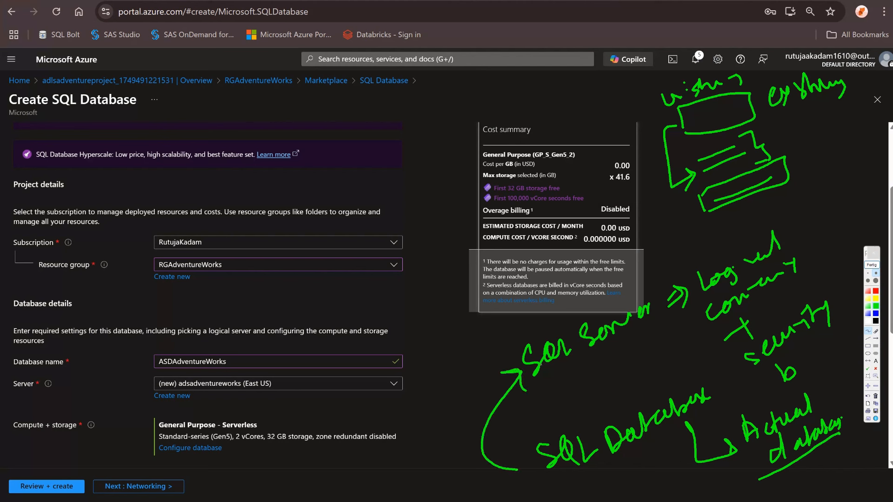
{"action": "left_click", "coordinate": [871, 264]}
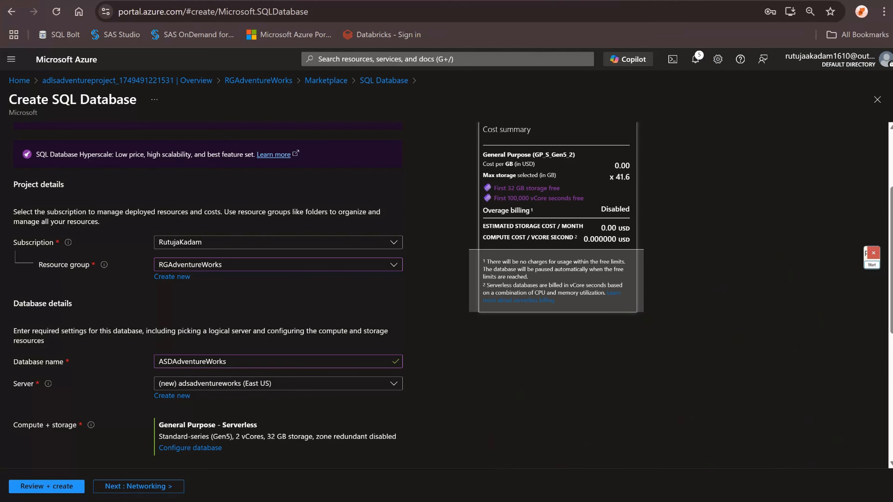
Review the database's compute and storage configuration, apply it with the free offer unchanged, and highlight General Purpose - Serverless
{"action": "left_click", "coordinate": [190, 448]}
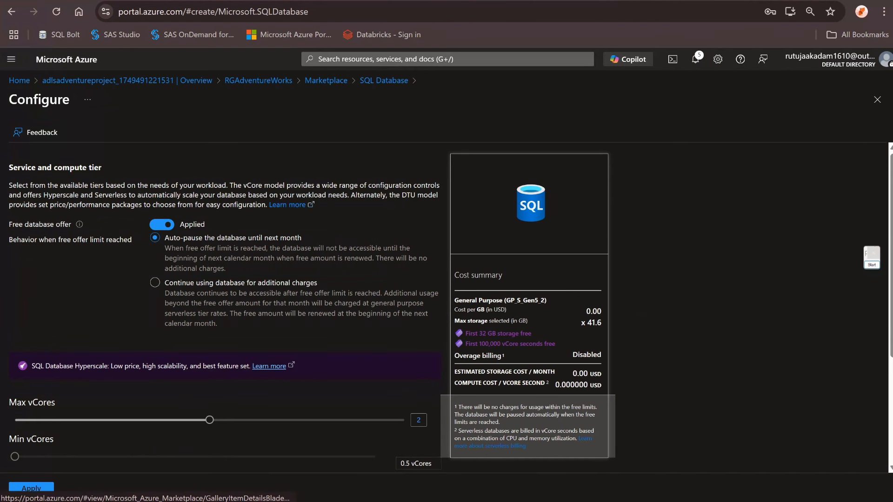
{"action": "scroll", "coordinate": [447, 321], "scroll_direction": "down", "scroll_amount": 3}
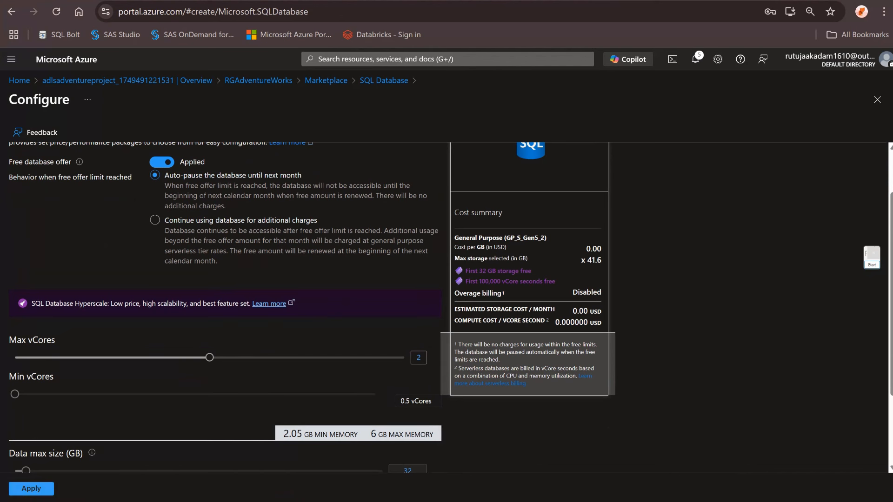
{"action": "left_click", "coordinate": [32, 488]}
{"action": "left_click_drag", "start_coordinate": [159, 425], "coordinate": [257, 426]}
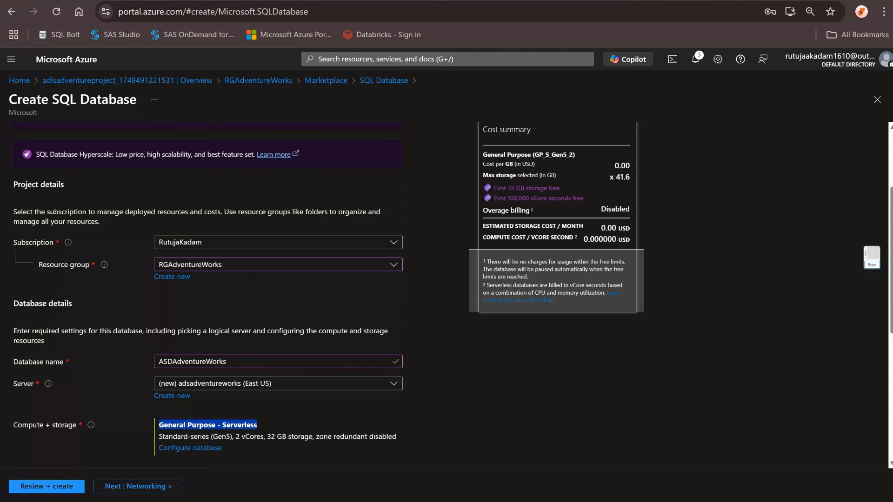
Continue to the networking settings, set the connectivity method to Public endpoint, and switch on the screen annotation tool
{"action": "left_click", "coordinate": [139, 486]}
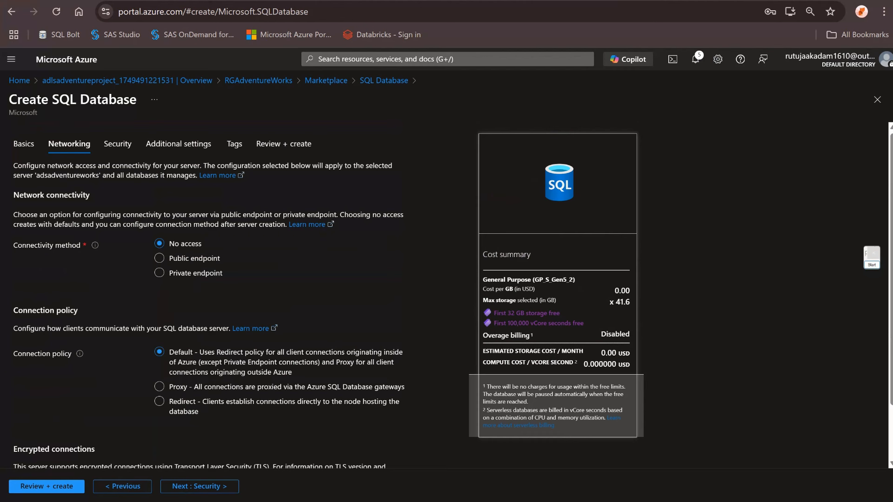
{"action": "left_click", "coordinate": [160, 258]}
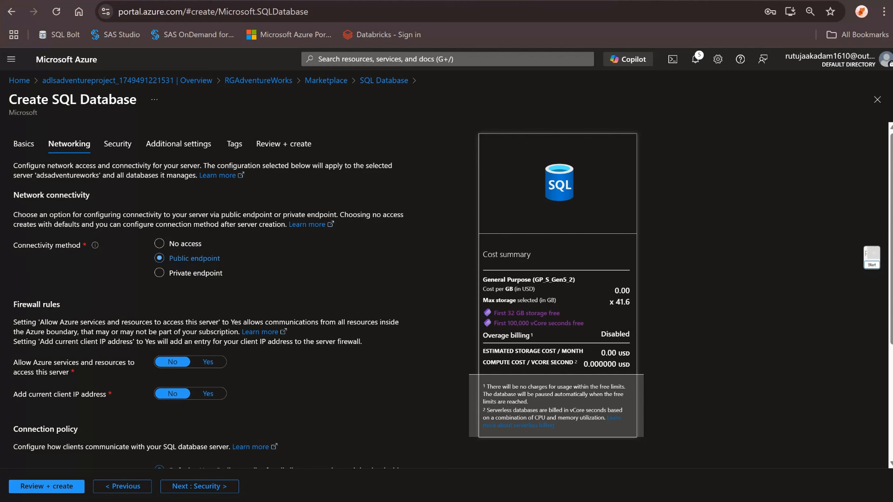
{"action": "left_click", "coordinate": [871, 265]}
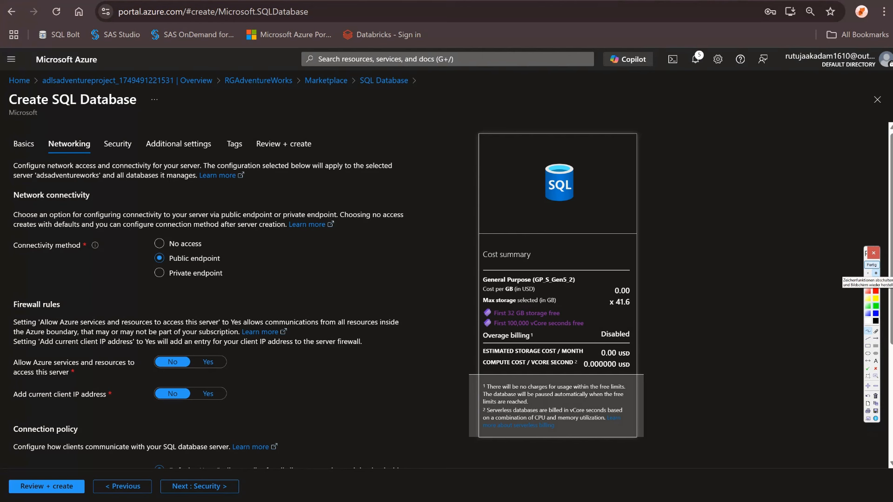
Handwrite the ".database.windows.net" server name suffix in the empty area beside the cost summary, and leave annotation mode
{"action": "left_click", "coordinate": [683, 188]}
{"action": "mouse_move", "coordinate": [703, 174]}
{"action": "left_mouse_down"}
{"action": "mouse_move", "coordinate": [695, 180]}
{"action": "mouse_move", "coordinate": [736, 173]}
{"action": "mouse_move", "coordinate": [855, 114]}
{"action": "left_mouse_up"}
{"action": "left_click", "coordinate": [788, 140]}
{"action": "left_click_drag", "start_coordinate": [802, 161], "coordinate": [833, 139]}
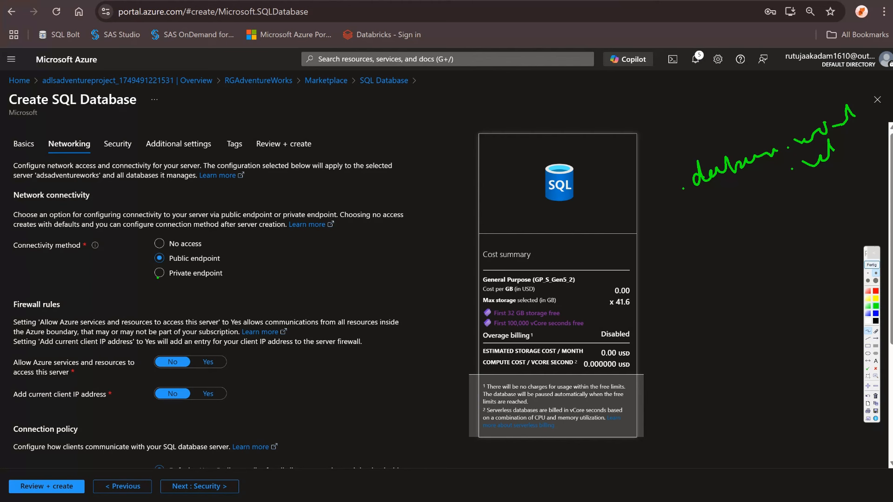
{"action": "left_click", "coordinate": [871, 265]}
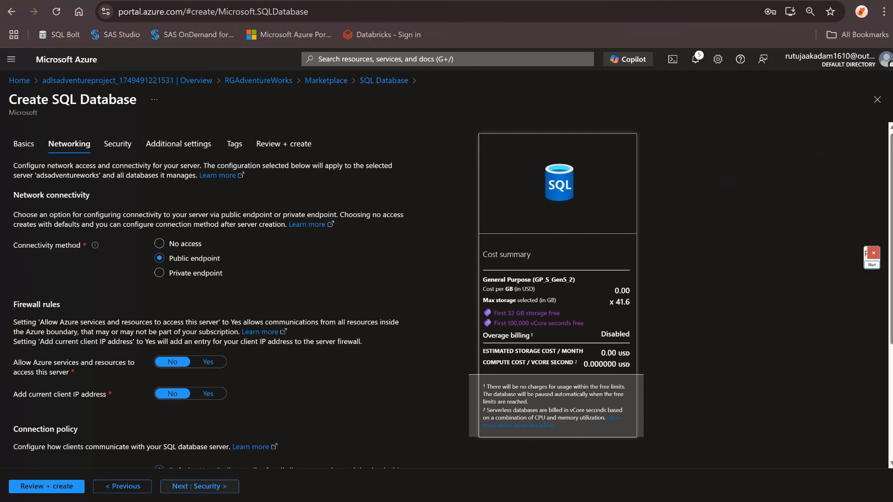
Continue through the security, additional settings and tags pages with their default options to the review page
{"action": "left_click", "coordinate": [200, 486]}
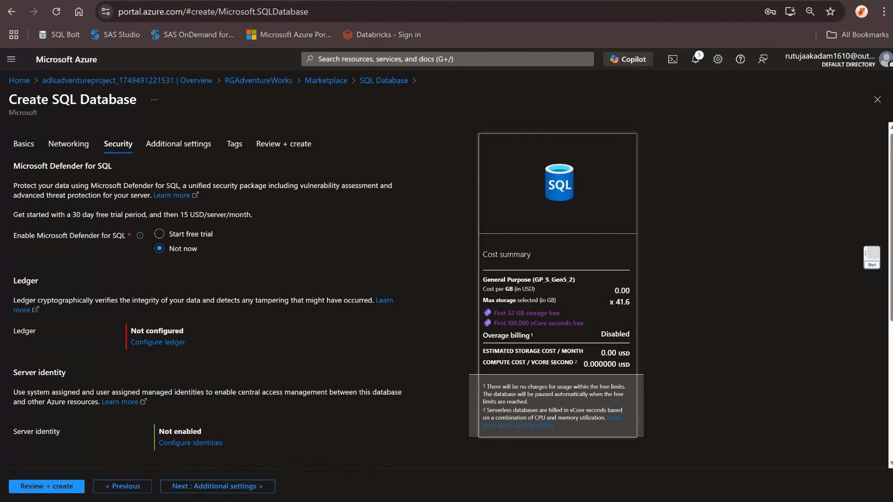
{"action": "left_click", "coordinate": [200, 486]}
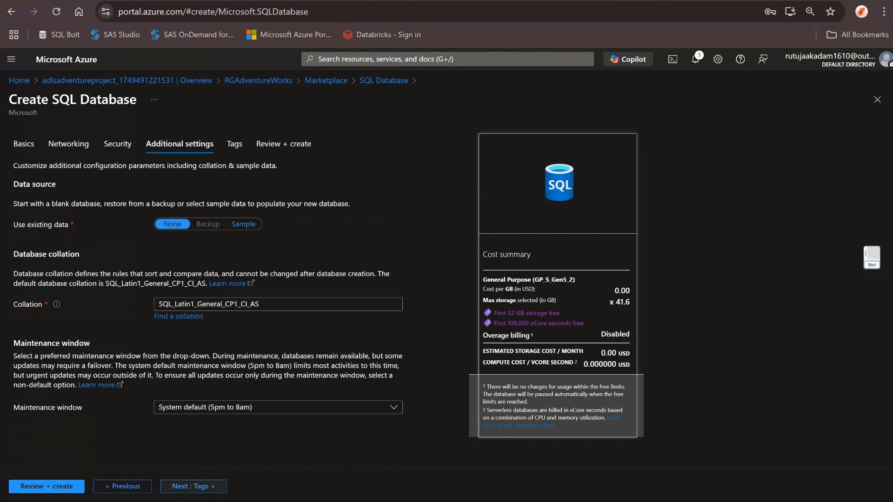
{"action": "left_click", "coordinate": [193, 486]}
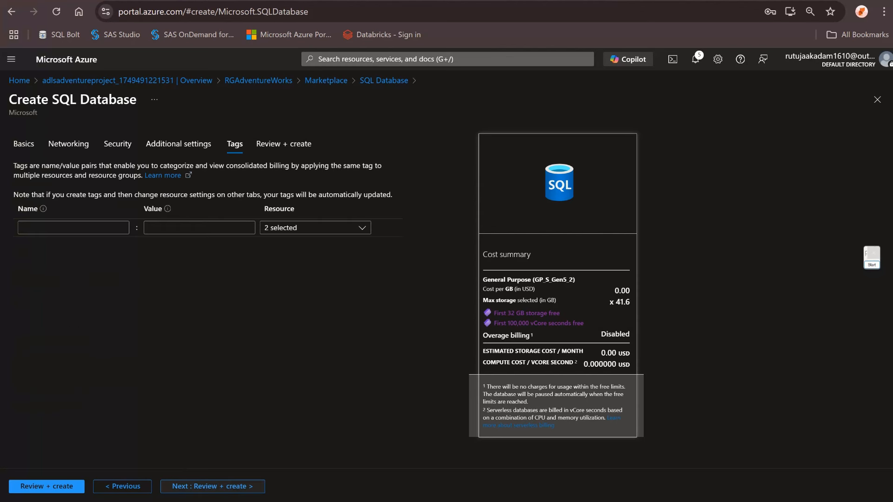
{"action": "left_click", "coordinate": [209, 486]}
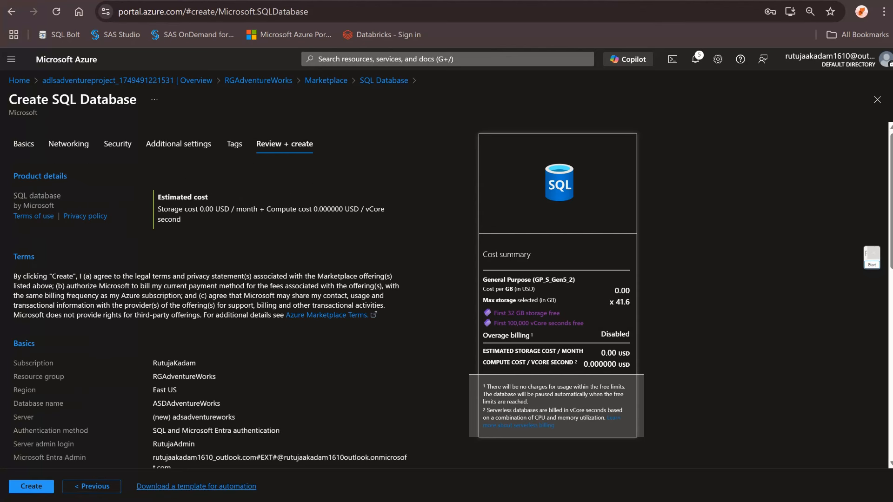
Highlight the estimated monthly storage cost, review the summary, create the SQL database, and highlight the deployment status heading
{"action": "left_click_drag", "start_coordinate": [601, 353], "coordinate": [630, 354]}
{"action": "left_click", "coordinate": [631, 354]}
{"action": "scroll", "coordinate": [452, 293], "scroll_direction": "down", "scroll_amount": 4}
{"action": "left_click", "coordinate": [32, 486]}
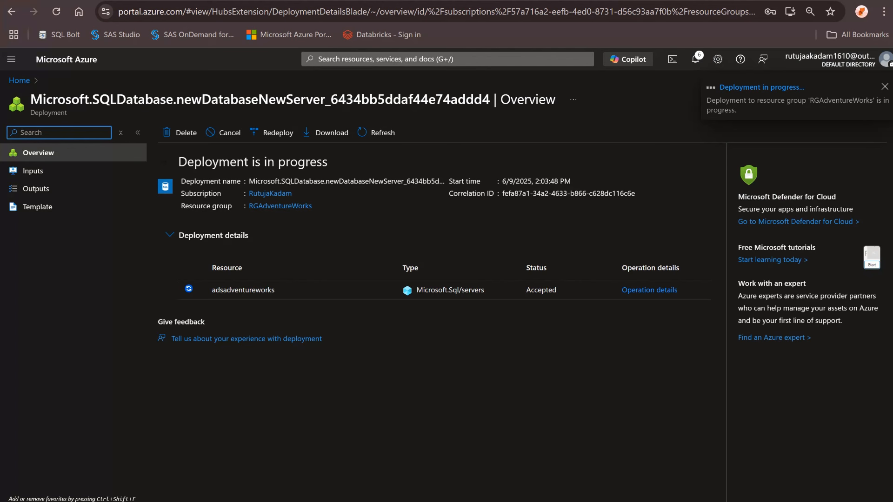
{"action": "left_click_drag", "start_coordinate": [178, 162], "coordinate": [328, 162]}
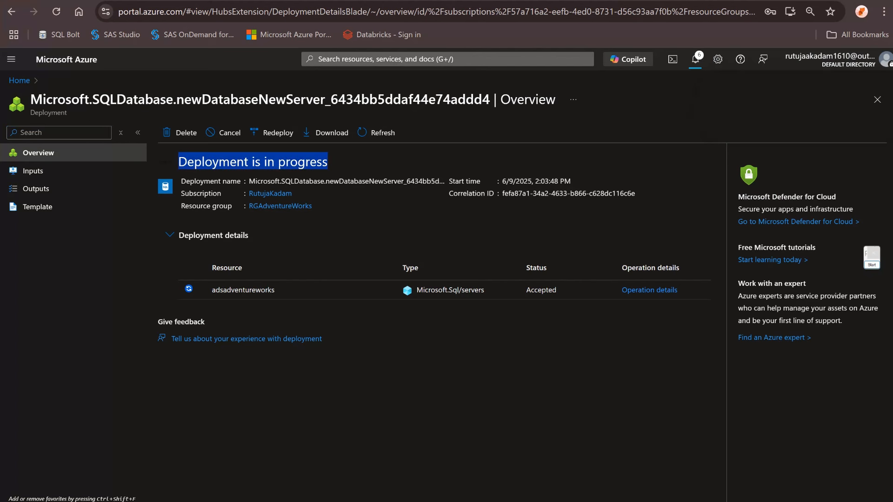
{"action": "left_click", "coordinate": [328, 163]}
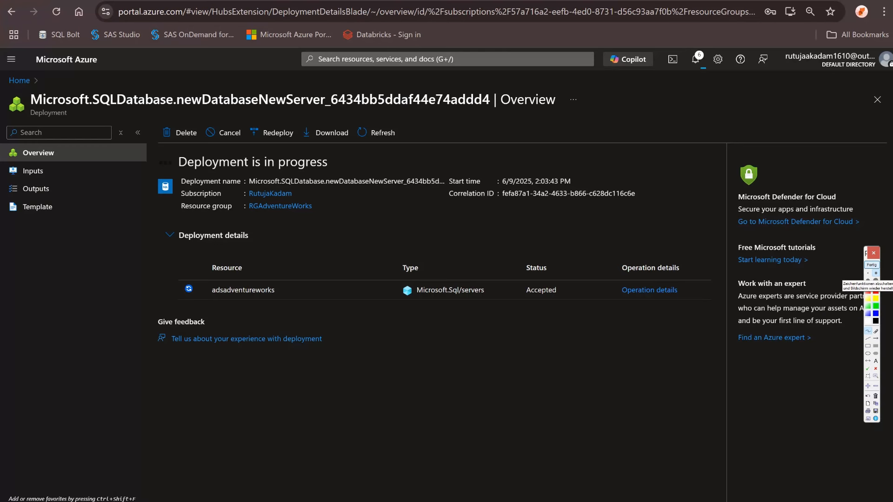
Sketch a box labelled "Server" below the deployment details, with handwritten "Adventure" above it and an arrow pointing to the box
{"action": "mouse_move", "coordinate": [402, 409]}
{"action": "left_mouse_down"}
{"action": "mouse_move", "coordinate": [407, 359]}
{"action": "mouse_move", "coordinate": [424, 348]}
{"action": "mouse_move", "coordinate": [402, 416]}
{"action": "left_mouse_up"}
{"action": "left_click_drag", "start_coordinate": [420, 382], "coordinate": [415, 399]}
{"action": "mouse_move", "coordinate": [425, 379]}
{"action": "left_mouse_down"}
{"action": "mouse_move", "coordinate": [422, 405]}
{"action": "mouse_move", "coordinate": [435, 391]}
{"action": "left_mouse_up"}
{"action": "mouse_move", "coordinate": [427, 391]}
{"action": "left_mouse_down"}
{"action": "mouse_move", "coordinate": [441, 395]}
{"action": "mouse_move", "coordinate": [453, 367]}
{"action": "mouse_move", "coordinate": [461, 377]}
{"action": "left_mouse_up"}
{"action": "mouse_move", "coordinate": [346, 296]}
{"action": "left_mouse_down"}
{"action": "mouse_move", "coordinate": [380, 348]}
{"action": "mouse_move", "coordinate": [389, 325]}
{"action": "left_mouse_up"}
{"action": "mouse_move", "coordinate": [328, 283]}
{"action": "left_mouse_down"}
{"action": "mouse_move", "coordinate": [356, 241]}
{"action": "mouse_move", "coordinate": [368, 252]}
{"action": "mouse_move", "coordinate": [419, 215]}
{"action": "left_mouse_up"}
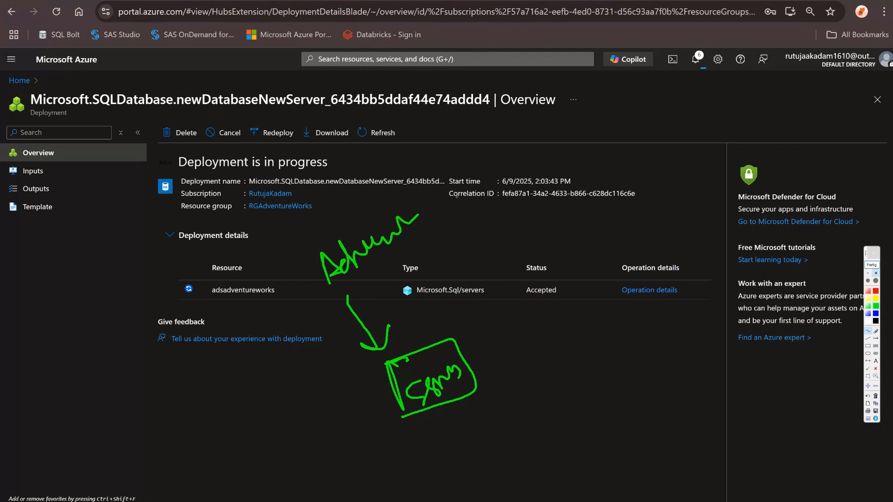
Sketch a second box labelled "ASD" with an arrow from the "Server" box, and add a freehand note above them
{"action": "mouse_move", "coordinate": [591, 338]}
{"action": "left_mouse_down"}
{"action": "mouse_move", "coordinate": [614, 415]}
{"action": "mouse_move", "coordinate": [699, 372]}
{"action": "mouse_move", "coordinate": [604, 417]}
{"action": "left_mouse_up"}
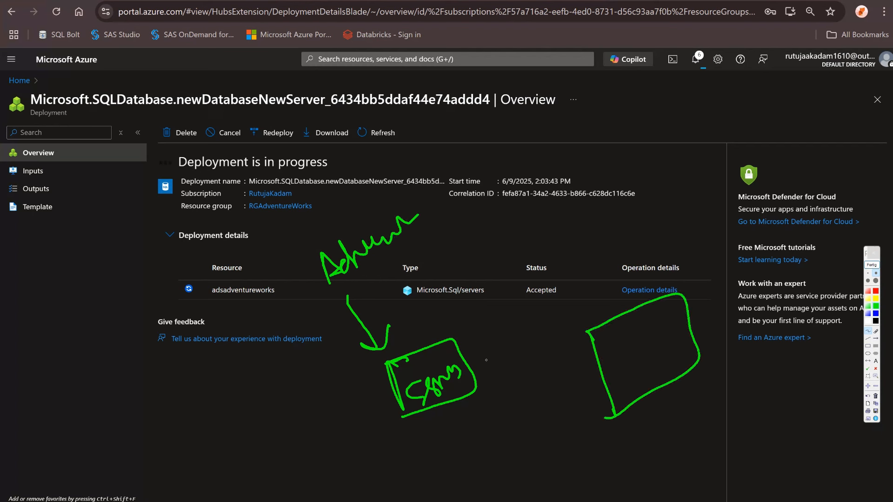
{"action": "mouse_move", "coordinate": [605, 344]}
{"action": "left_mouse_down"}
{"action": "mouse_move", "coordinate": [618, 342]}
{"action": "mouse_move", "coordinate": [625, 365]}
{"action": "left_mouse_up"}
{"action": "mouse_move", "coordinate": [628, 326]}
{"action": "left_mouse_down"}
{"action": "mouse_move", "coordinate": [637, 336]}
{"action": "mouse_move", "coordinate": [656, 326]}
{"action": "mouse_move", "coordinate": [662, 338]}
{"action": "left_mouse_up"}
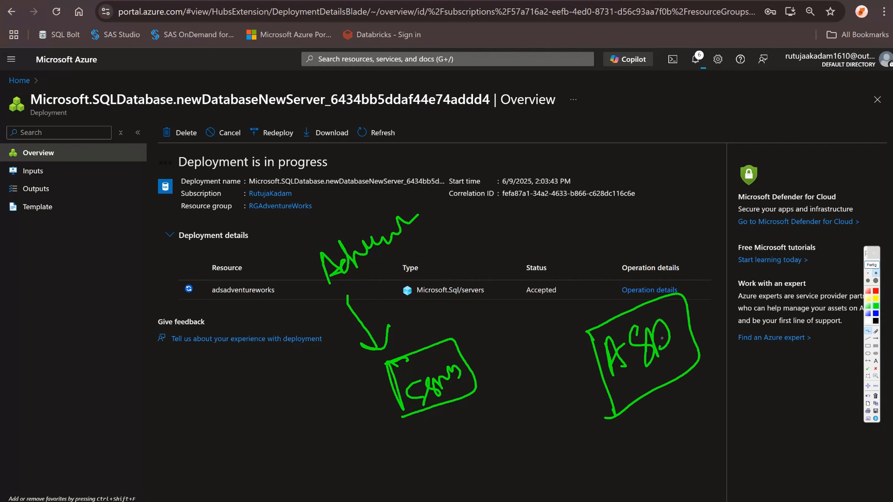
{"action": "mouse_move", "coordinate": [478, 373]}
{"action": "left_mouse_down"}
{"action": "mouse_move", "coordinate": [600, 360]}
{"action": "mouse_move", "coordinate": [565, 349]}
{"action": "mouse_move", "coordinate": [585, 389]}
{"action": "left_mouse_up"}
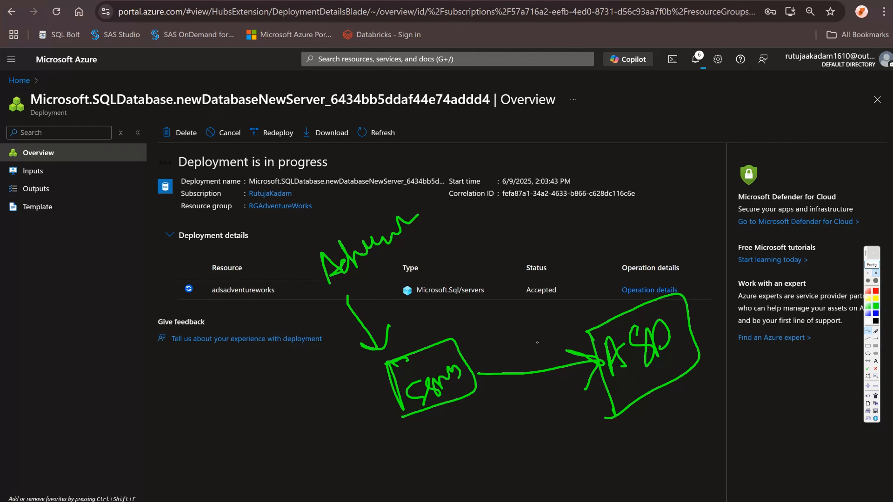
{"action": "left_click_drag", "start_coordinate": [531, 242], "coordinate": [606, 187]}
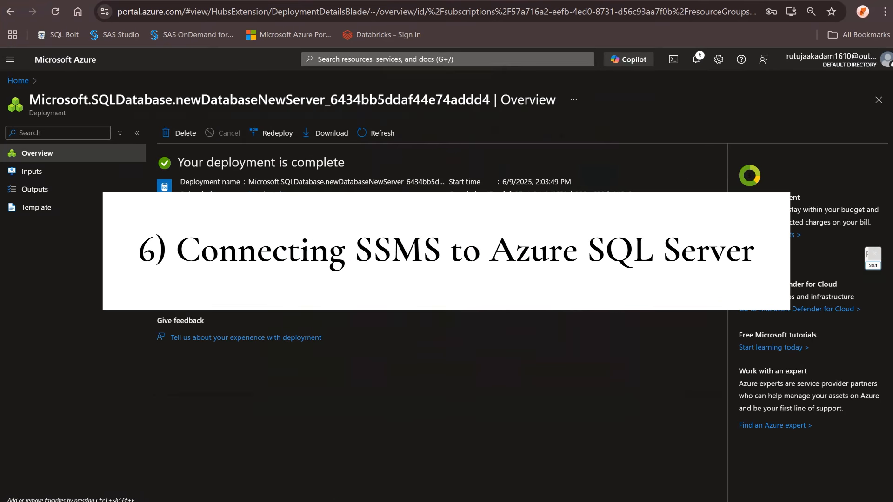
Open the deployed ASDAdventureWorks database resource and copy its server name to the clipboard
{"action": "left_click", "coordinate": [187, 284]}
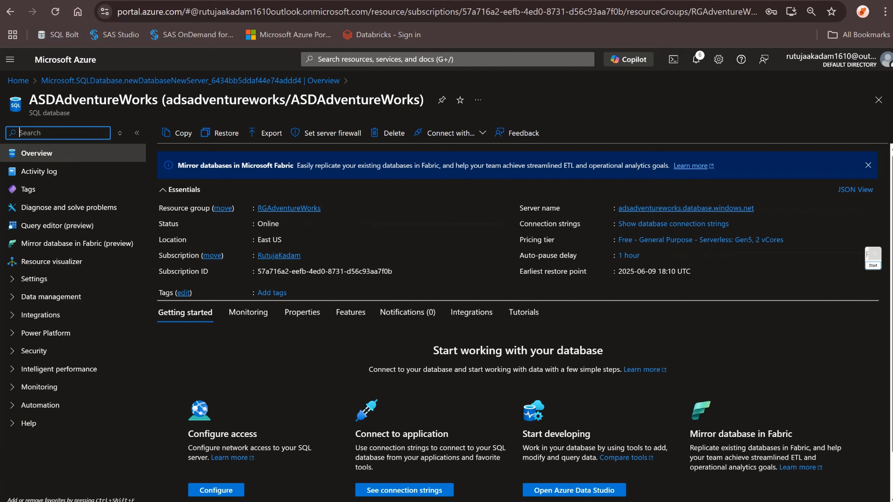
{"action": "left_click", "coordinate": [289, 208]}
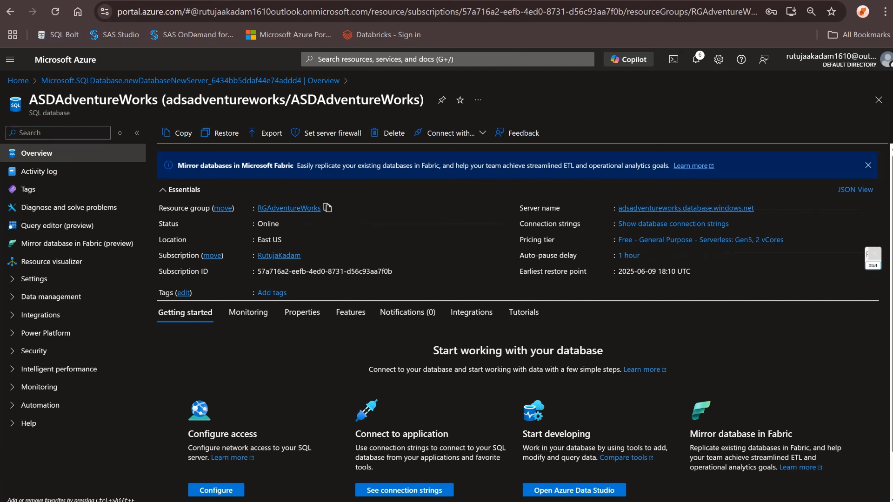
{"action": "left_click_drag", "start_coordinate": [399, 209], "coordinate": [760, 209]}
{"action": "left_click", "coordinate": [599, 209]}
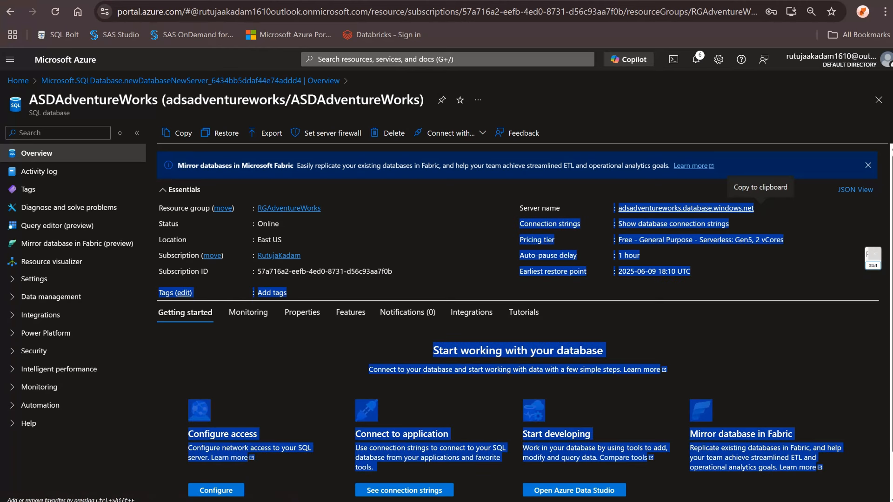
{"action": "left_click", "coordinate": [760, 208]}
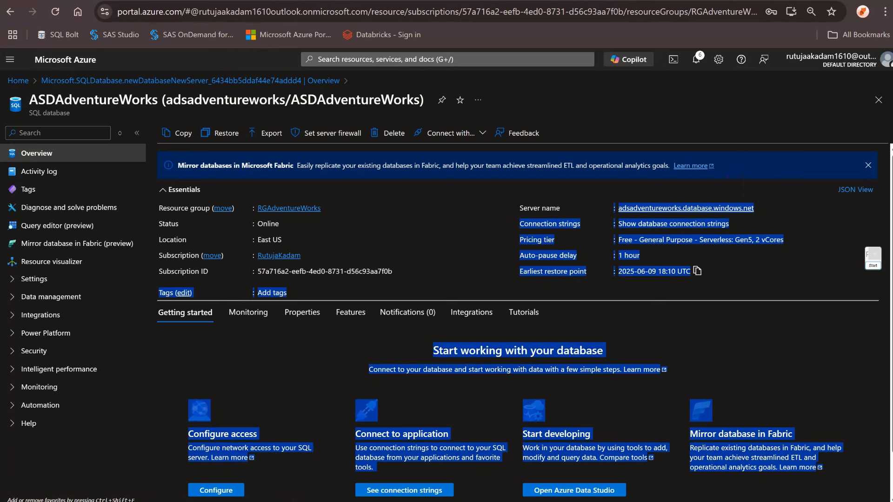
{"action": "left_click", "coordinate": [749, 332]}
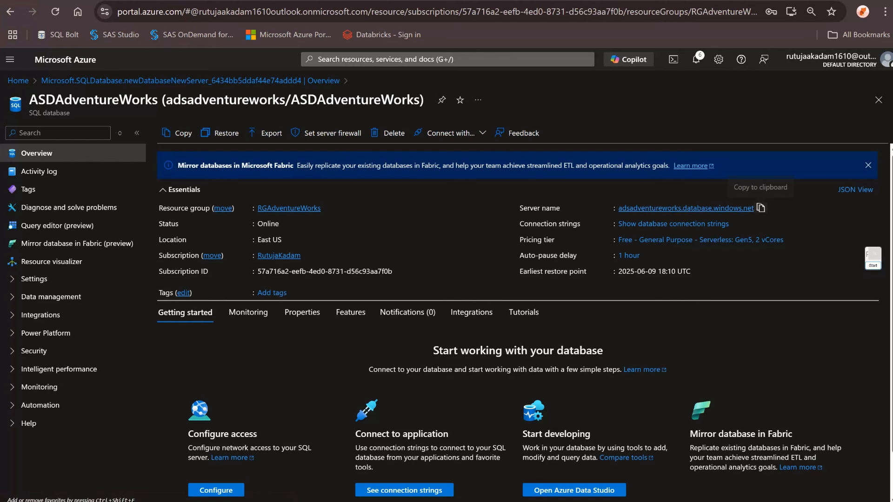
{"action": "left_click", "coordinate": [760, 208]}
Switch to SQL Server Management Studio and set the connection to Database Engine on server adsadventureworks.database.windows.net
{"action": "mouse_move", "coordinate": [636, 501]}
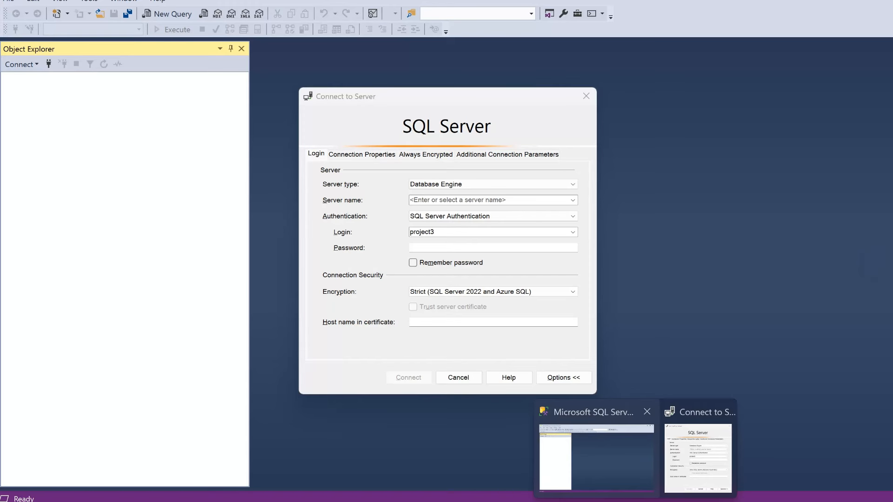
{"action": "left_click", "coordinate": [596, 460]}
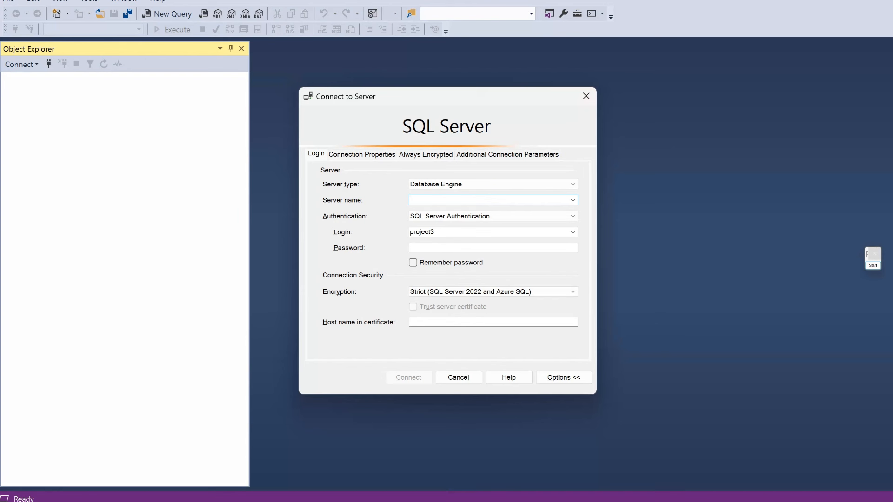
{"action": "left_click", "coordinate": [493, 184]}
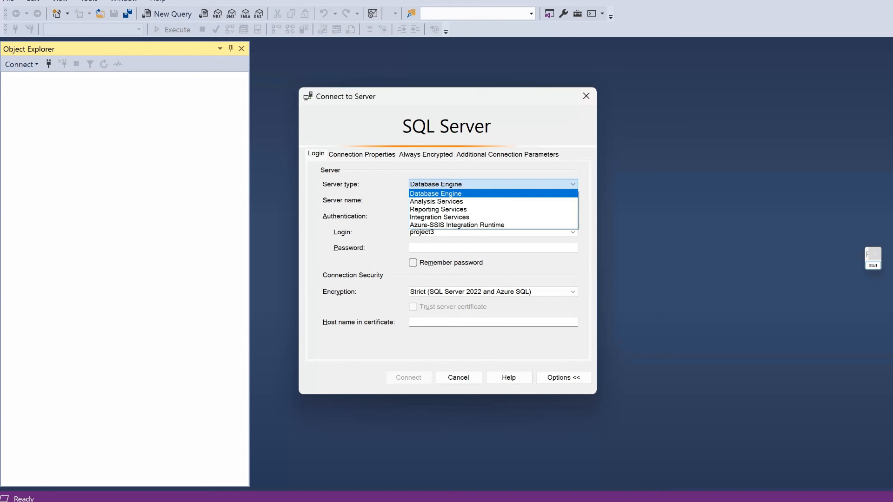
{"action": "left_click", "coordinate": [493, 194]}
{"action": "left_click", "coordinate": [488, 200]}
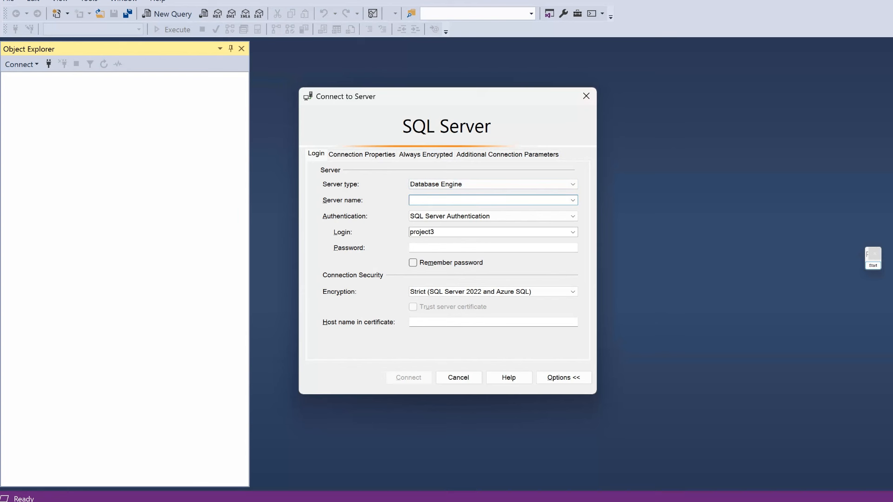
{"action": "key", "text": "ctrl+v"}
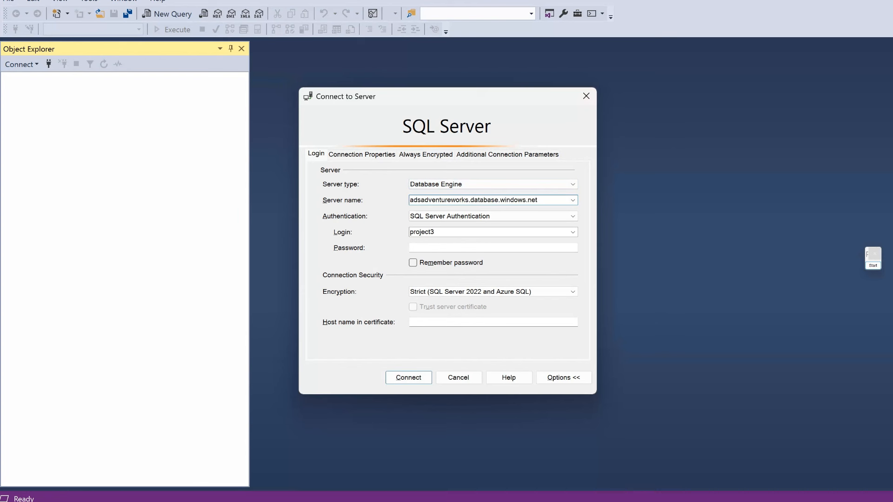
Switch to the Azure portal, copy the database's server name again, and return to SQL Server Management Studio
{"action": "mouse_move", "coordinate": [525, 501]}
{"action": "left_click", "coordinate": [524, 450]}
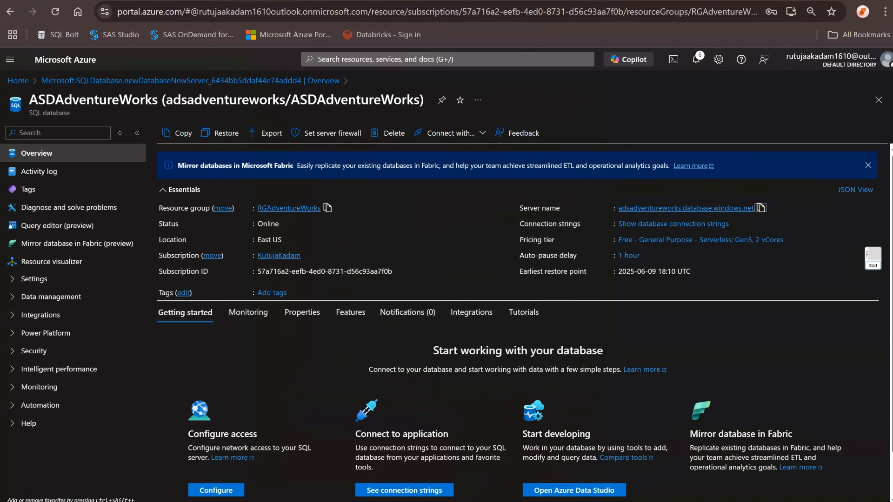
{"action": "left_click", "coordinate": [760, 208]}
{"action": "mouse_move", "coordinate": [635, 501]}
{"action": "left_click", "coordinate": [572, 446]}
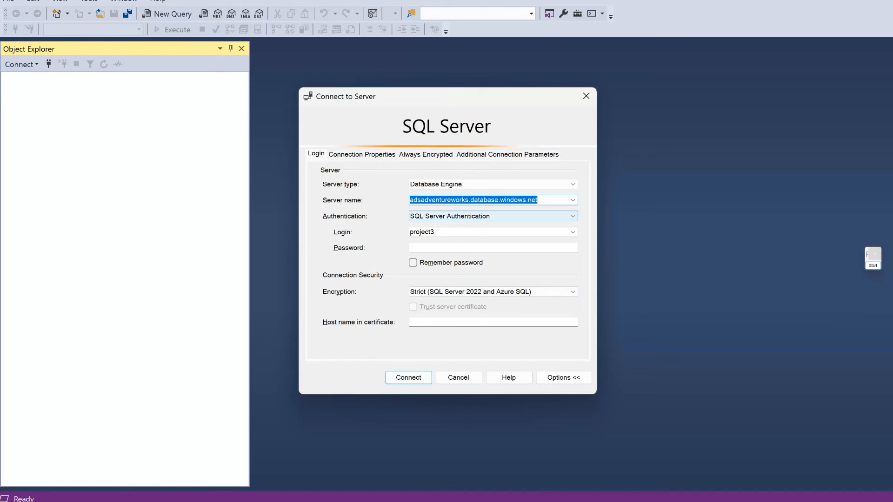
Choose SQL Server Authentication for the connection and check the login field for saved entries
{"action": "left_click", "coordinate": [493, 216]}
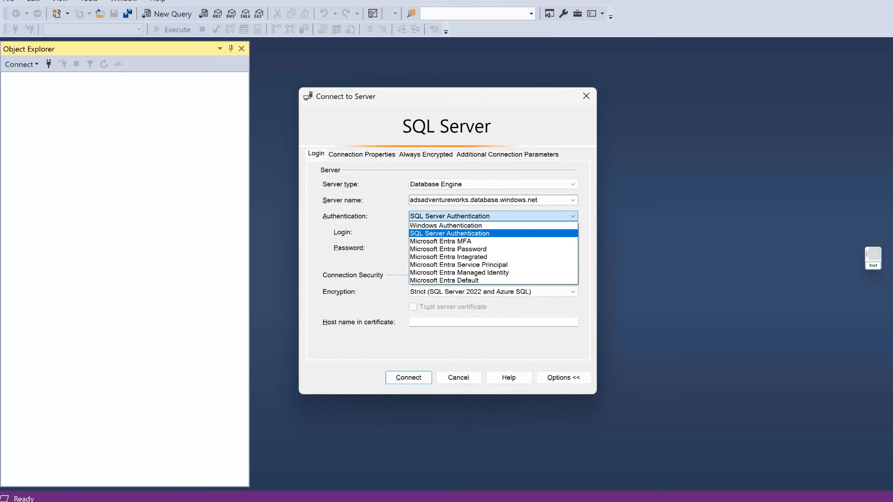
{"action": "left_click", "coordinate": [449, 233]}
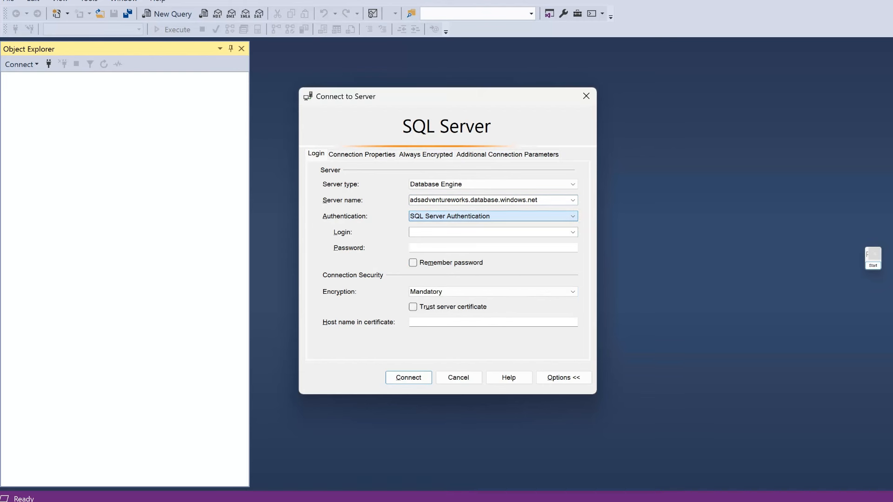
{"action": "left_click", "coordinate": [456, 232]}
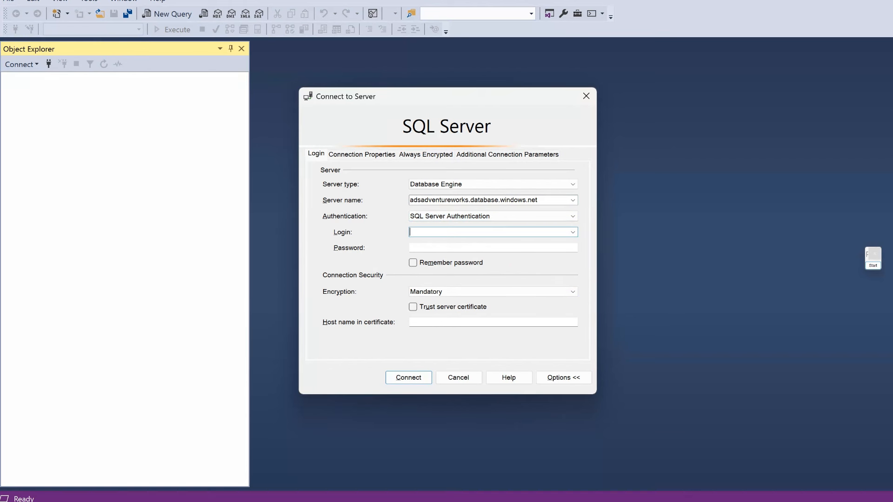
{"action": "left_click", "coordinate": [572, 232]}
{"action": "left_click", "coordinate": [573, 232]}
Look up the server admin login in the Snipping Tool screenshot and enter it as the connection's login in SQL Server Management Studio
{"action": "mouse_move", "coordinate": [580, 501]}
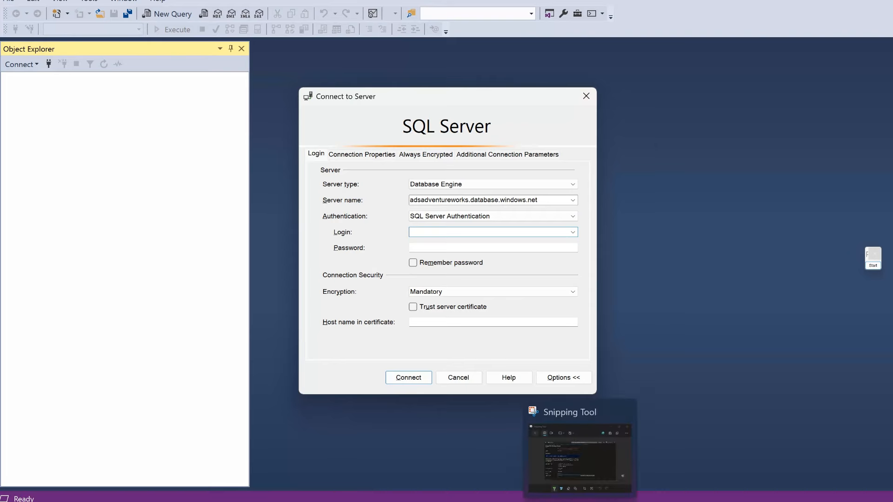
{"action": "left_click", "coordinate": [580, 458]}
{"action": "left_click", "coordinate": [607, 146]}
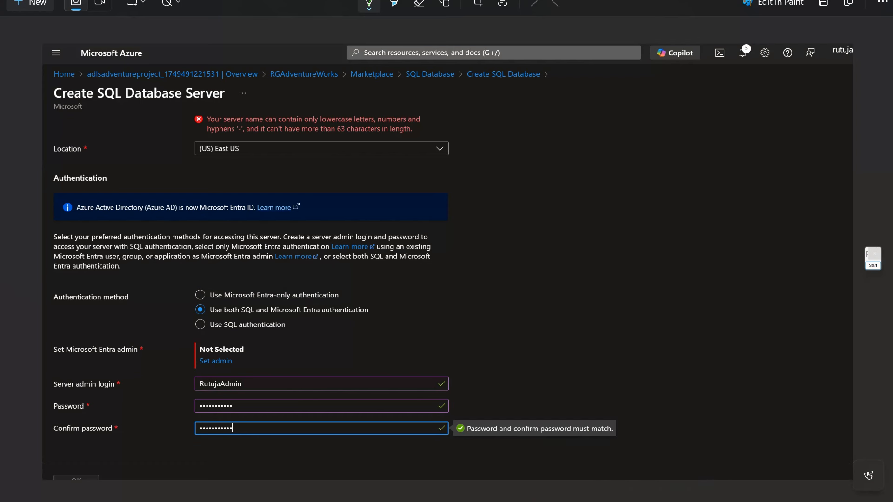
{"action": "mouse_move", "coordinate": [634, 501]}
{"action": "left_click", "coordinate": [597, 452]}
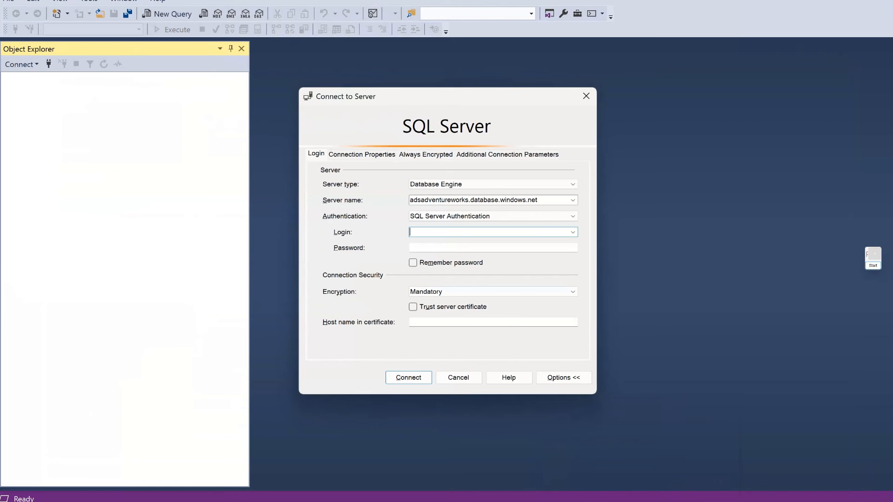
{"action": "type", "text": "RutujaAdmin"}
{"action": "key", "text": "Tab"}
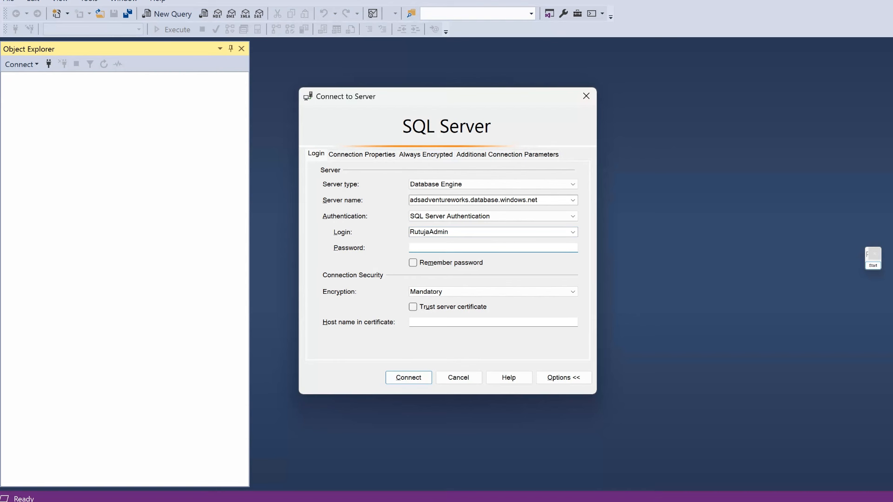
Enter the server admin password, enable Remember password, and set the connection's encryption to Optional
{"action": "type", "text": "***********"}
{"action": "left_click", "coordinate": [413, 263]}
{"action": "left_click", "coordinate": [493, 292]}
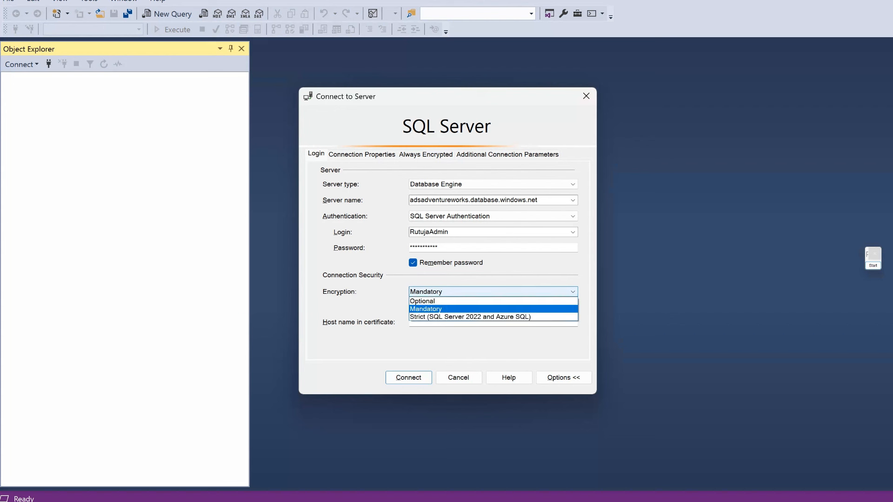
{"action": "key", "text": "Up"}
{"action": "key", "text": "Up"}
{"action": "key", "text": "Return"}
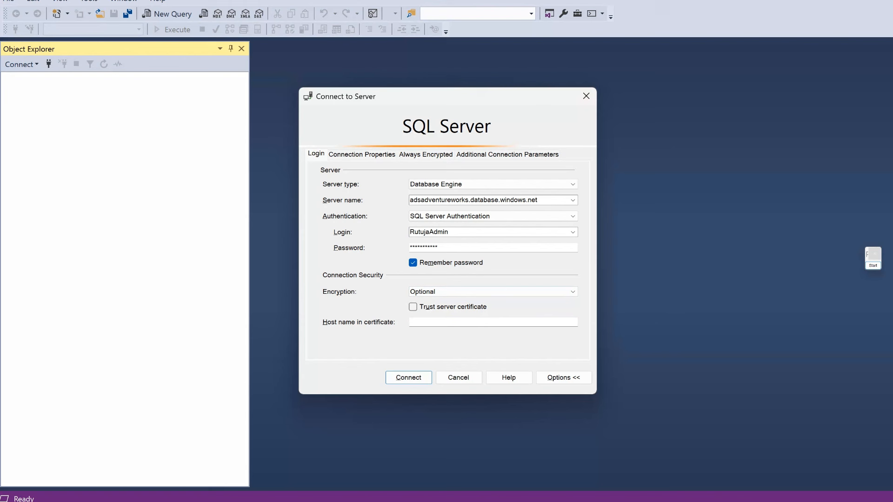
Set the connection's encryption to Strict (SQL Server 2022 and Azure SQL) and connect to the server
{"action": "left_click", "coordinate": [573, 291]}
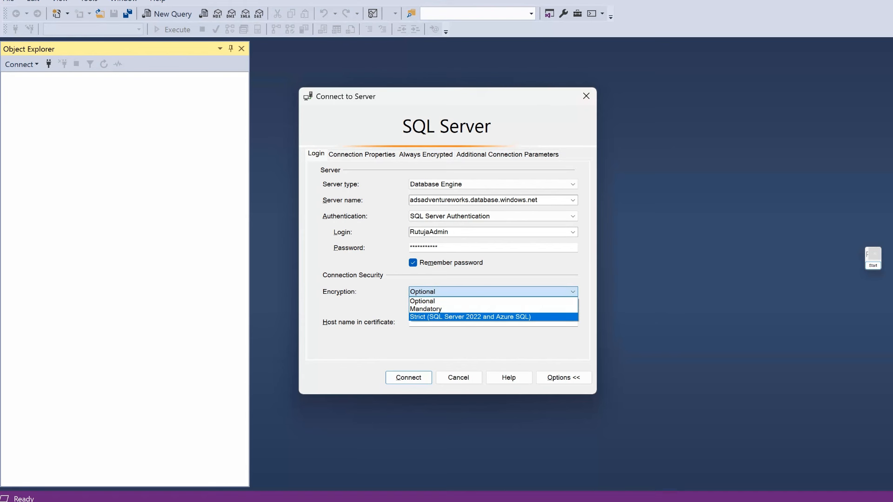
{"action": "key", "text": "Return"}
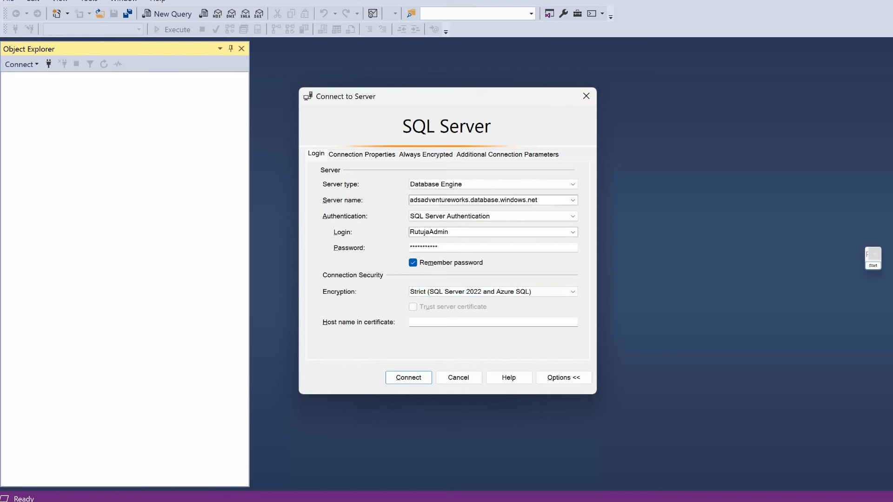
{"action": "left_click", "coordinate": [408, 377]}
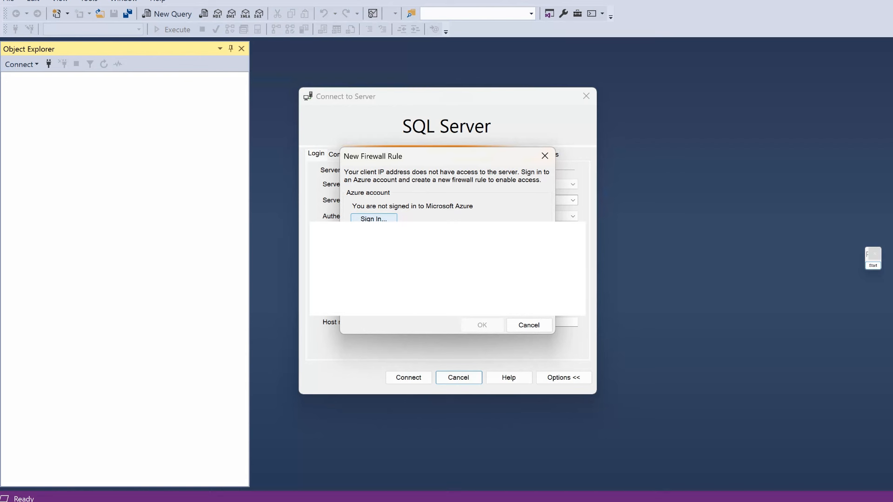
Start the Azure sign-in for the new firewall rule, copy its address into a new Chrome tab, and complete the sign-in there
{"action": "left_click", "coordinate": [373, 219]}
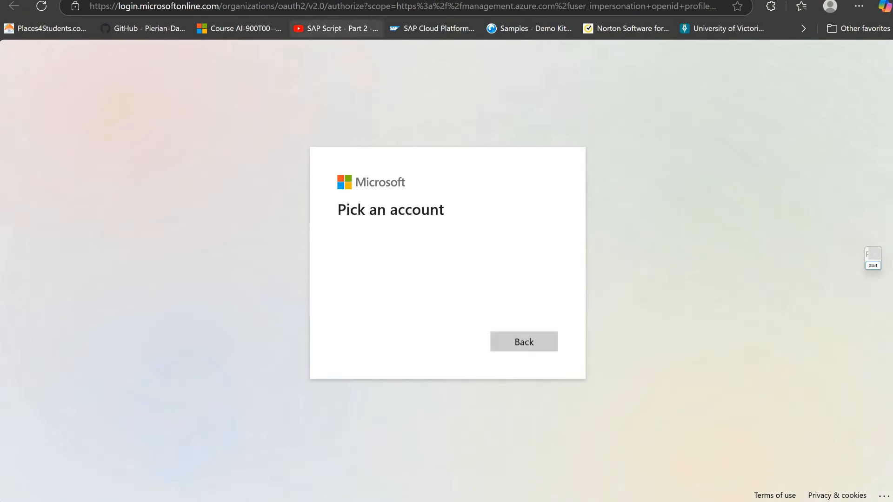
{"action": "left_click", "coordinate": [317, 7]}
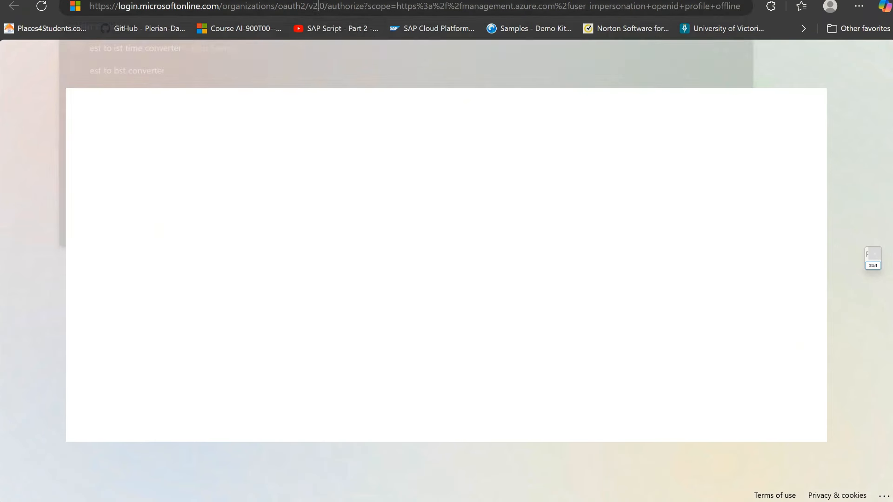
{"action": "left_click", "coordinate": [446, 232]}
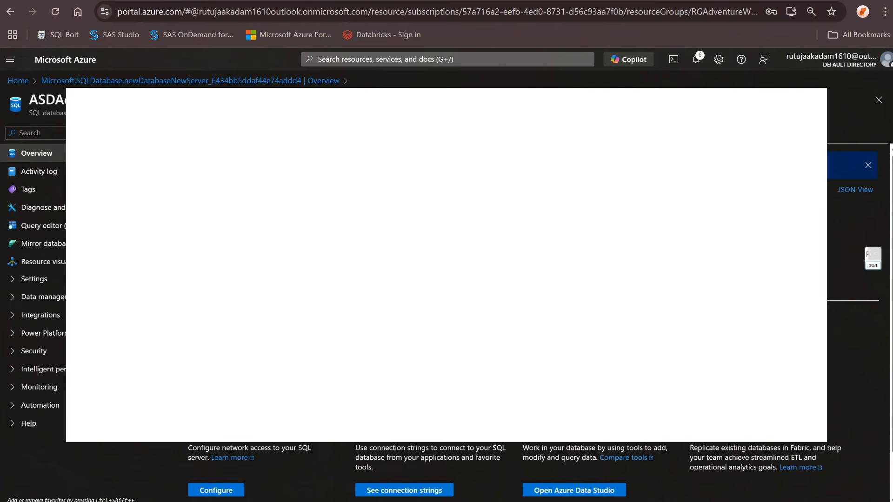
{"action": "key", "text": "ctrl+t"}
{"action": "key", "text": "ctrl+v"}
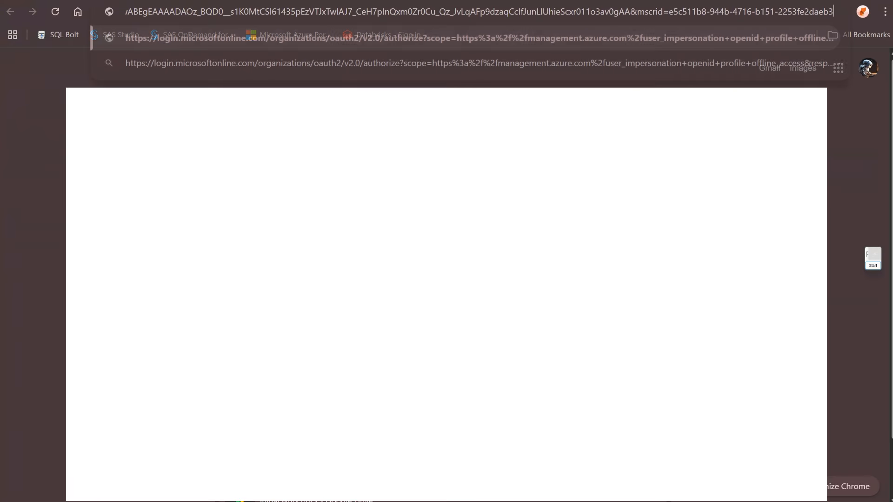
{"action": "key", "text": "Return"}
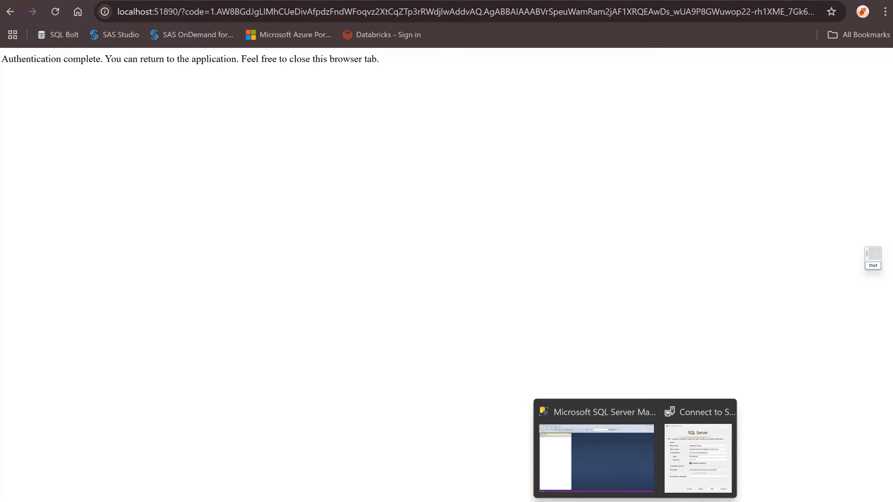
Switch back to SQL Server Management Studio and create the firewall rule that adds the client IP address
{"action": "left_click", "coordinate": [700, 446]}
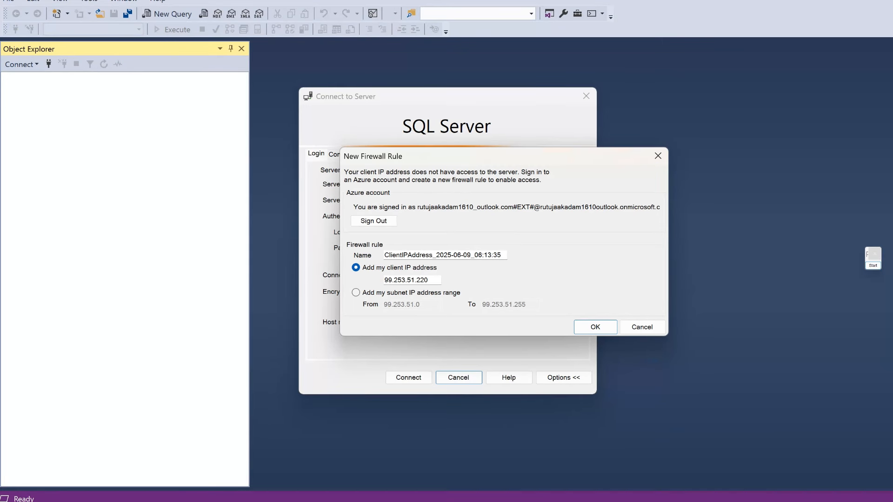
{"action": "key", "text": "Return"}
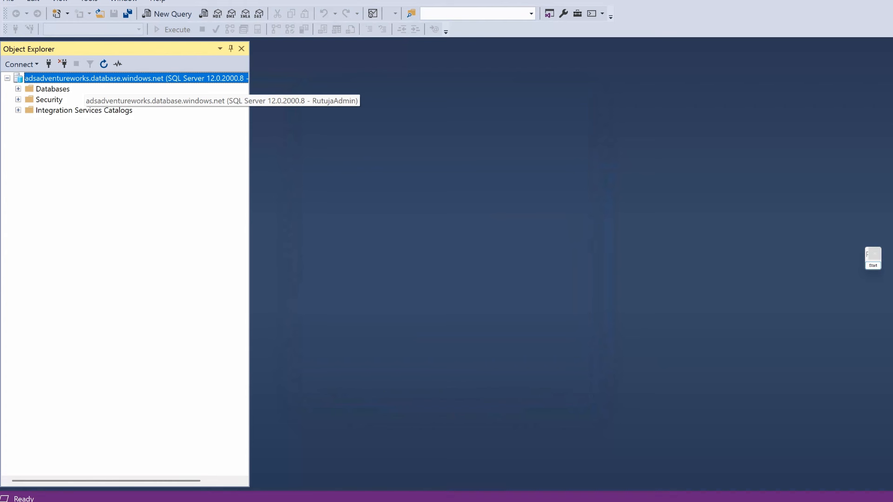
Expand the server's Databases, the ASDAdventureWorks database and its Tables folder to inspect their contents
{"action": "left_click", "coordinate": [18, 89]}
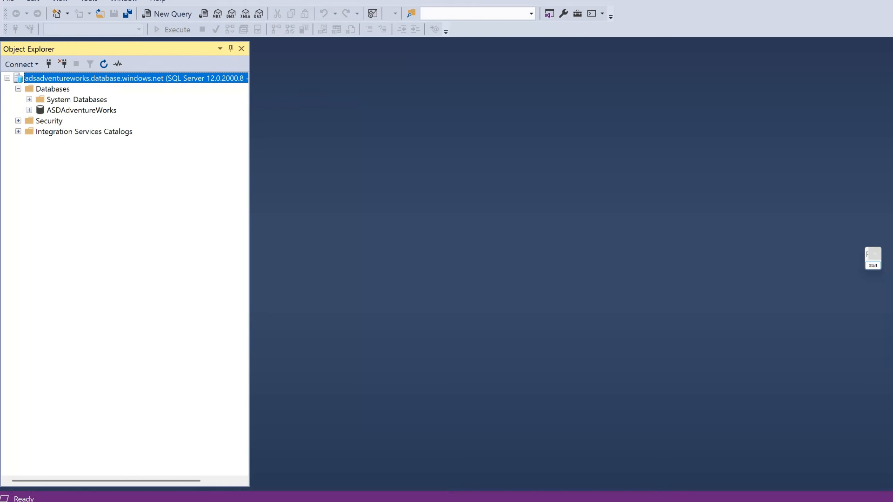
{"action": "left_click", "coordinate": [29, 110]}
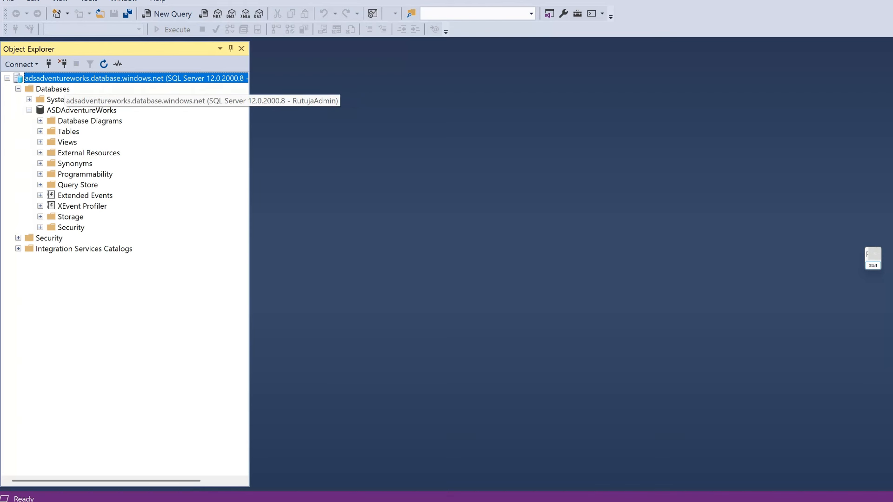
{"action": "left_click", "coordinate": [81, 110]}
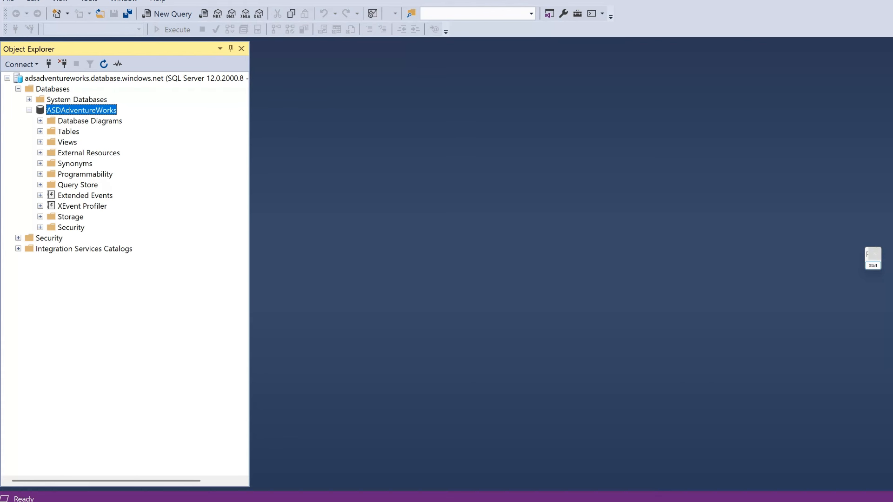
{"action": "left_click", "coordinate": [40, 131]}
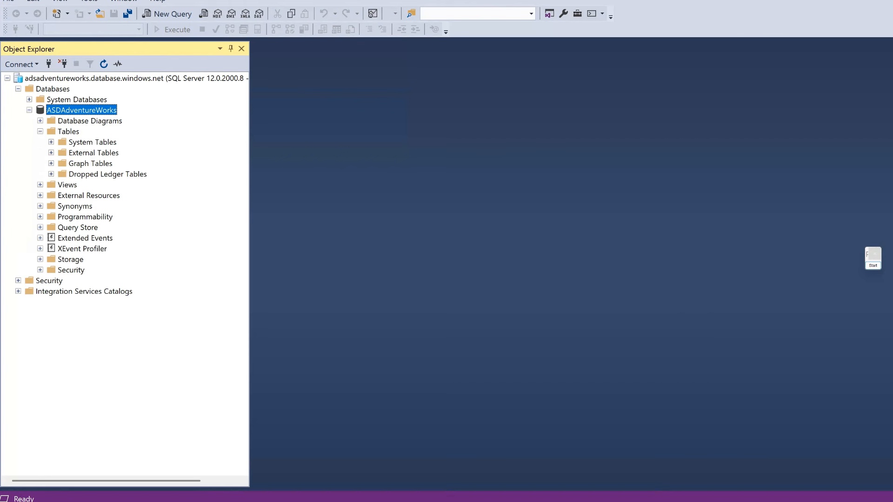
{"action": "left_click", "coordinate": [38, 78]}
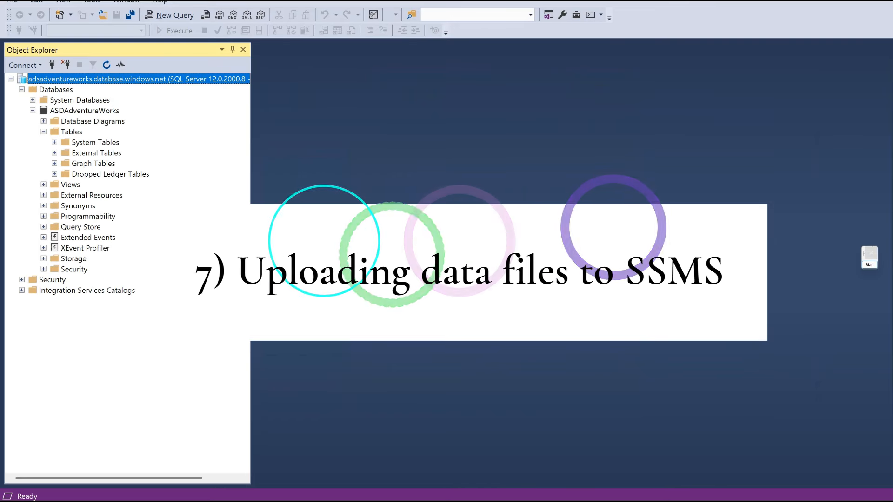
Switch to the Azure portal, sign in to ASDAdventureWorks' Query editor with the server admin password, and inspect its Tables folder
{"action": "mouse_move", "coordinate": [524, 500]}
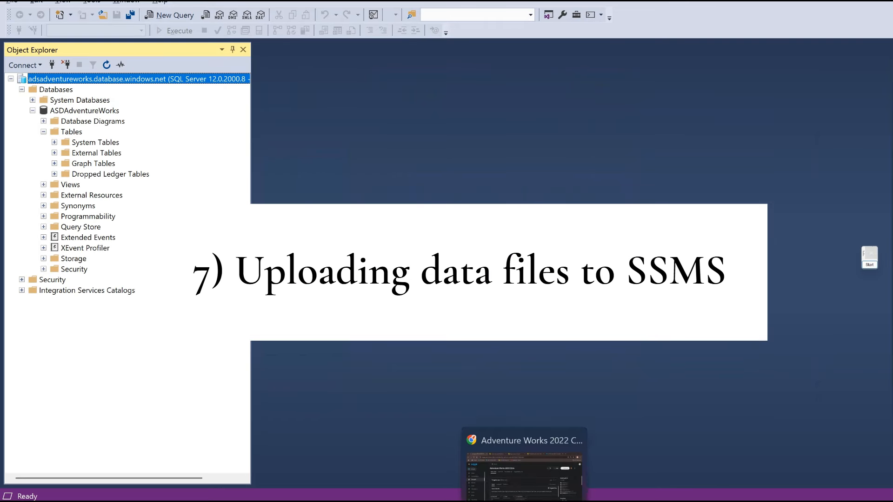
{"action": "left_click", "coordinate": [524, 456]}
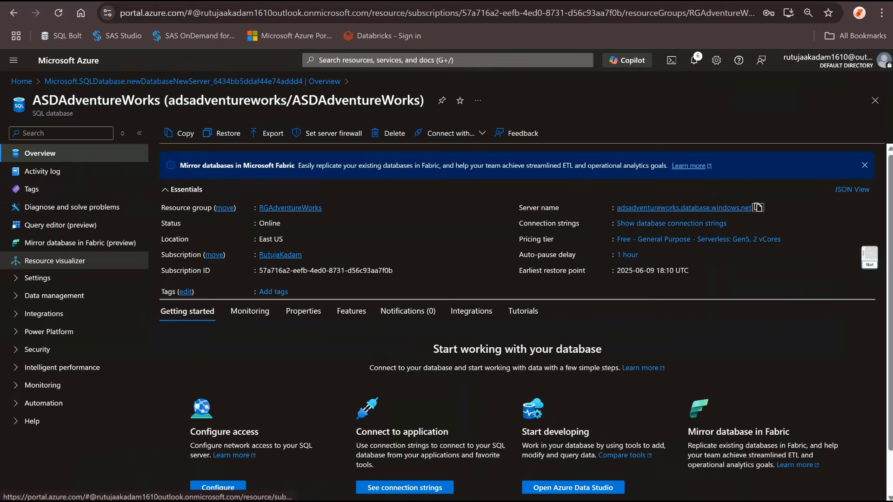
{"action": "left_click", "coordinate": [62, 225]}
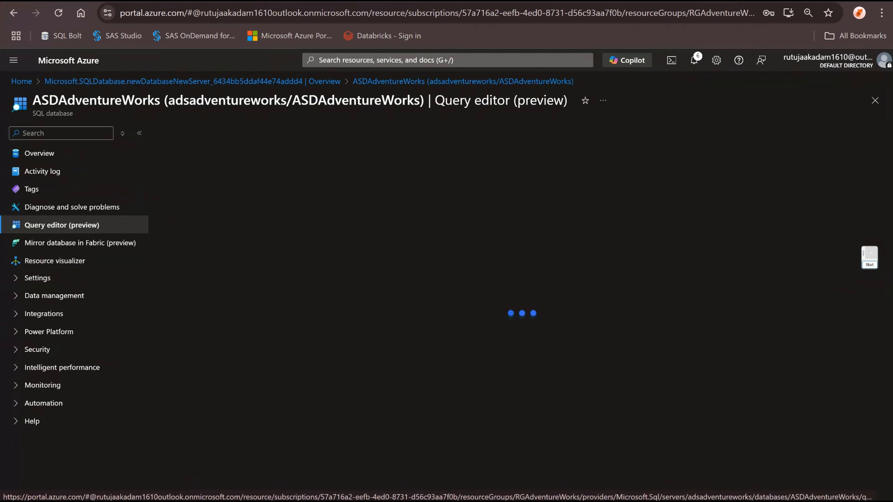
{"action": "left_click", "coordinate": [423, 336]}
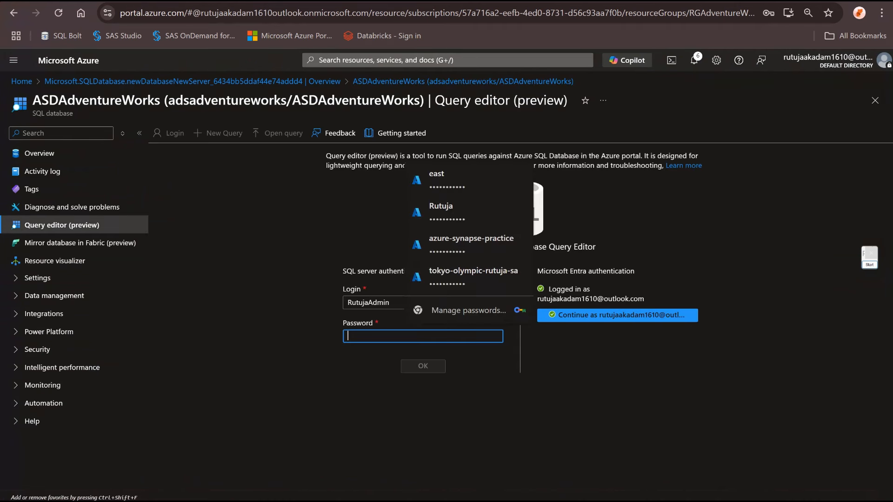
{"action": "type", "text": "••••••"}
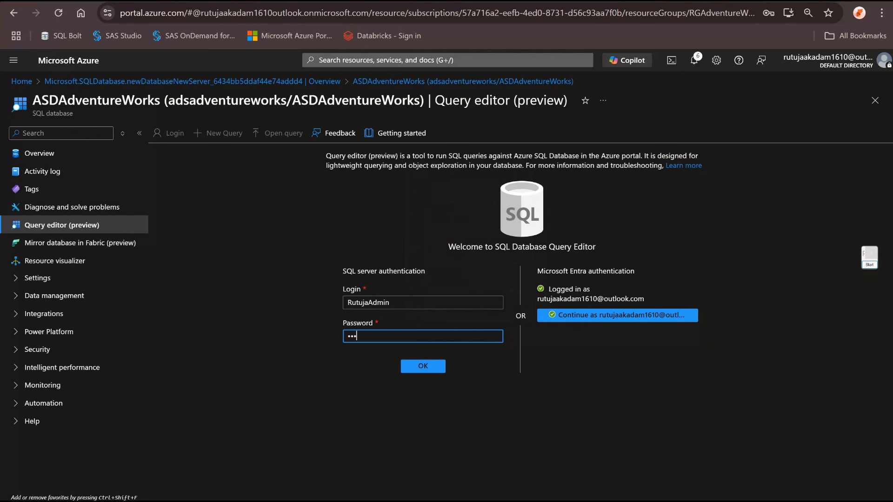
{"action": "type", "text": "•••••"}
{"action": "key", "text": "Return"}
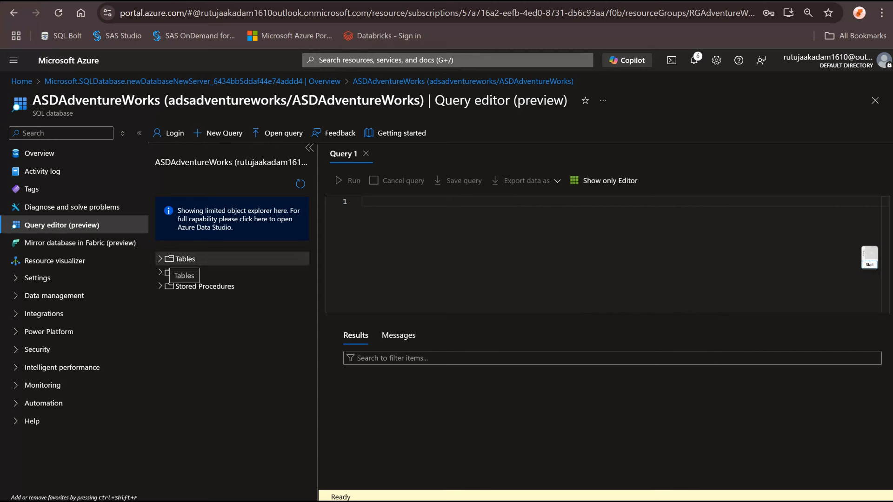
{"action": "left_click", "coordinate": [181, 259]}
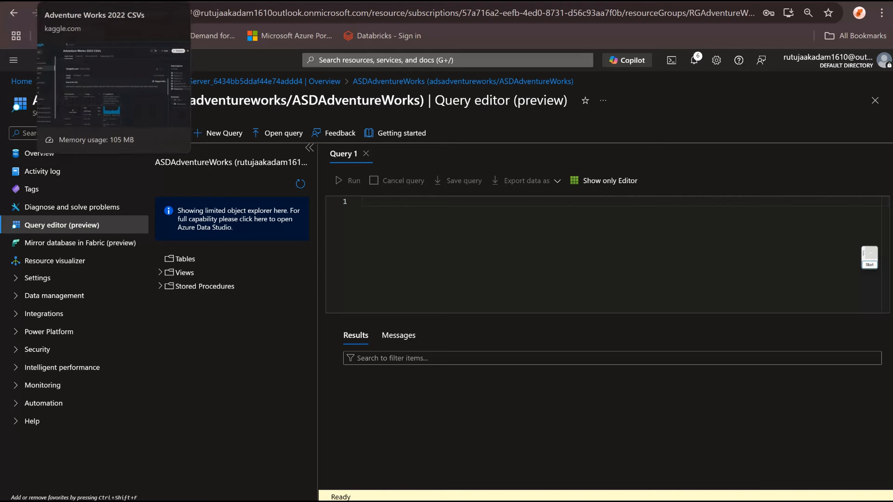
Look over the Adventure Works 2022 CSVs dataset files on Kaggle, and return to SQL Server Management Studio
{"action": "left_click", "coordinate": [61, 1]}
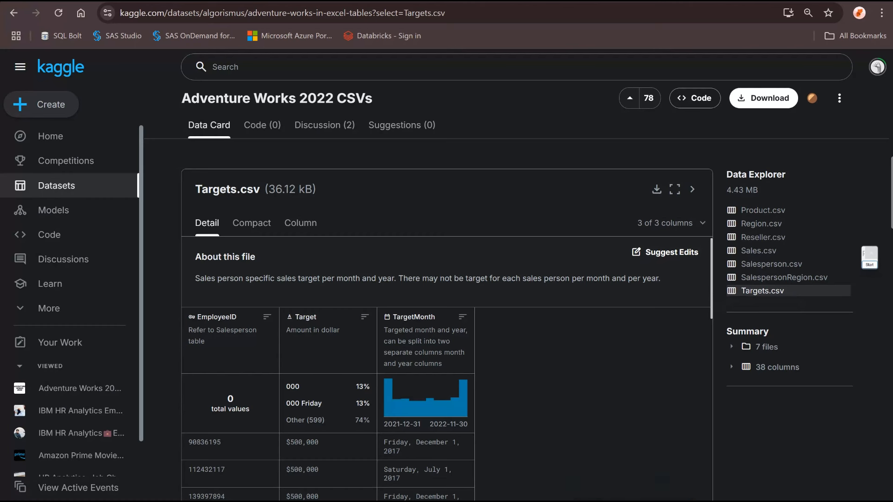
{"action": "left_click", "coordinate": [634, 501]}
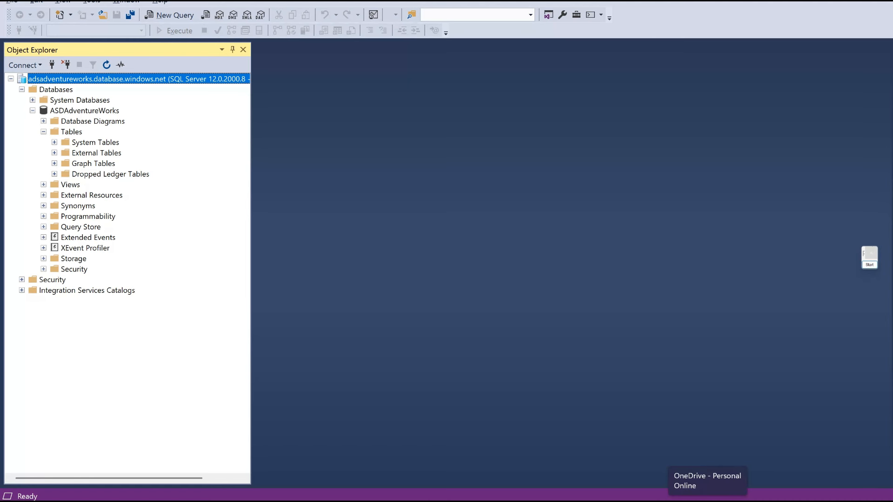
Start the Import Flat File wizard for the ASDAdventureWorks database and proceed to specifying the input file
{"action": "left_click", "coordinate": [84, 110]}
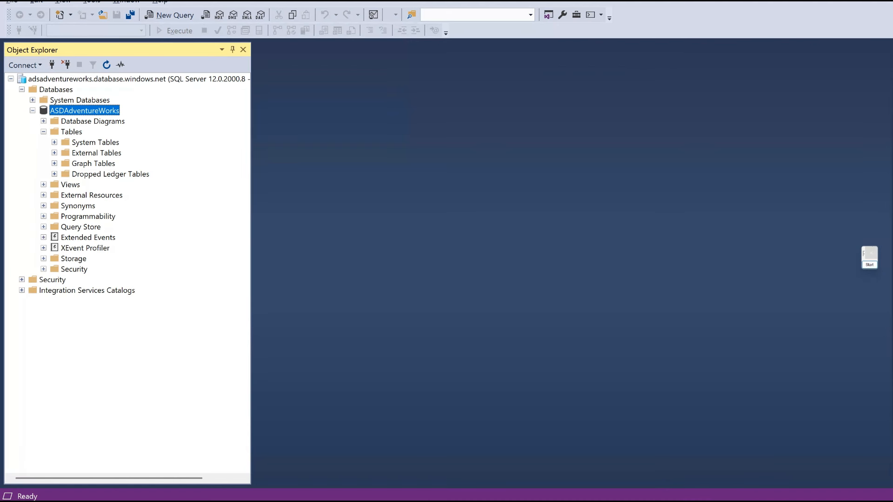
{"action": "right_click", "coordinate": [97, 111]}
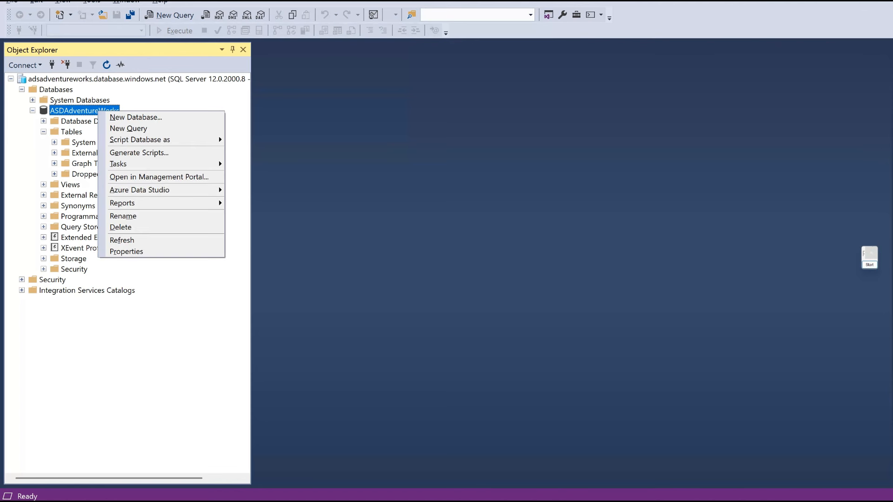
{"action": "mouse_move", "coordinate": [139, 164]}
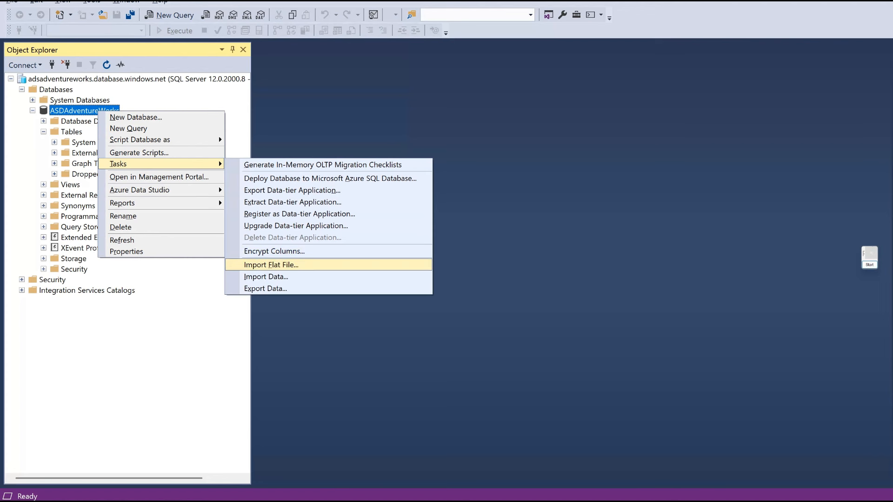
{"action": "left_click", "coordinate": [271, 265]}
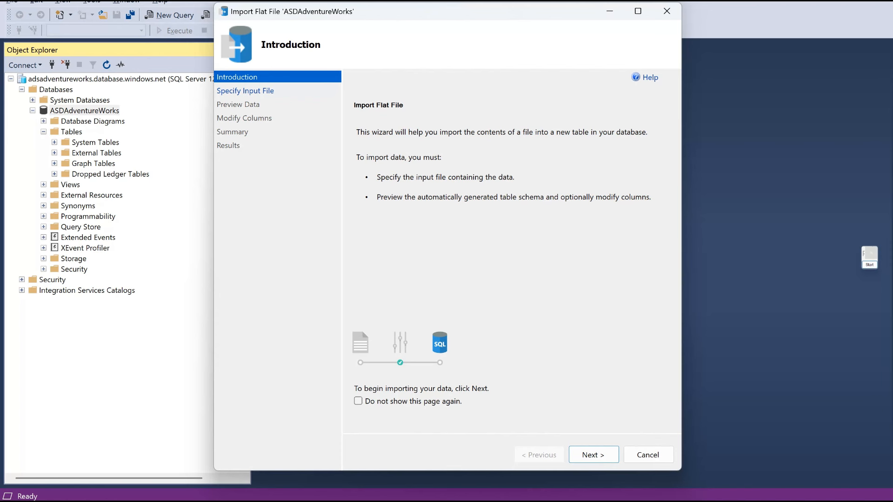
{"action": "left_click", "coordinate": [593, 454]}
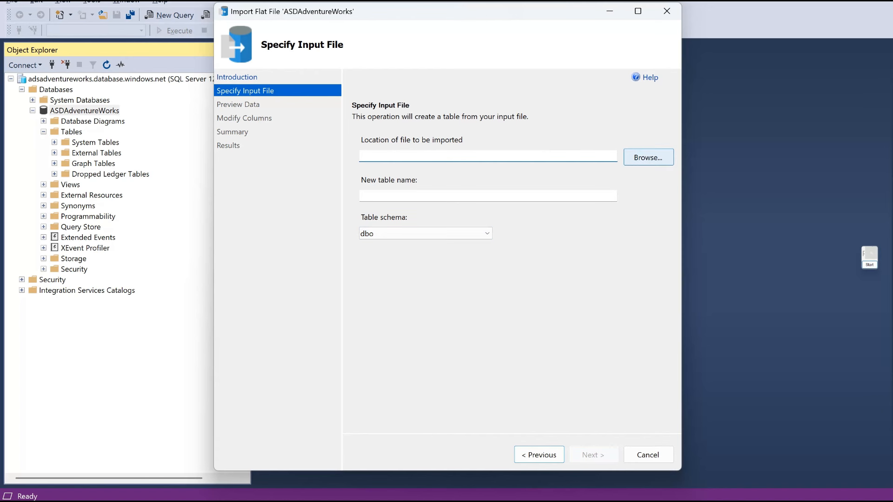
Choose Product.csv from Downloads\AdventureWorks2022 as the input file, keep table name Product and schema dbo, and proceed to the data preview
{"action": "left_click", "coordinate": [648, 157]}
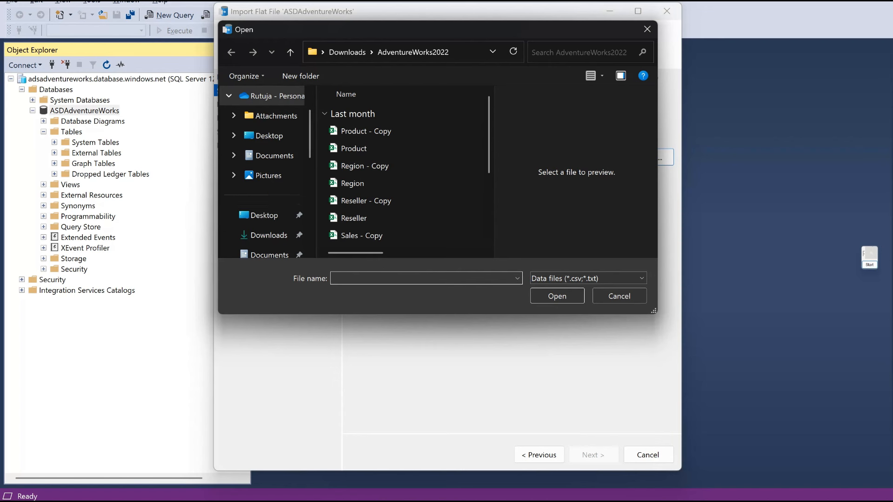
{"action": "left_click", "coordinate": [354, 149]}
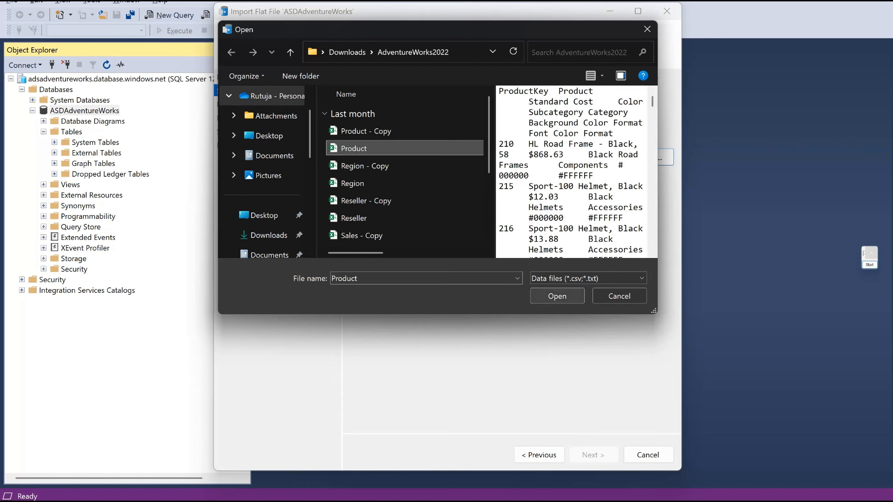
{"action": "left_click", "coordinate": [557, 296]}
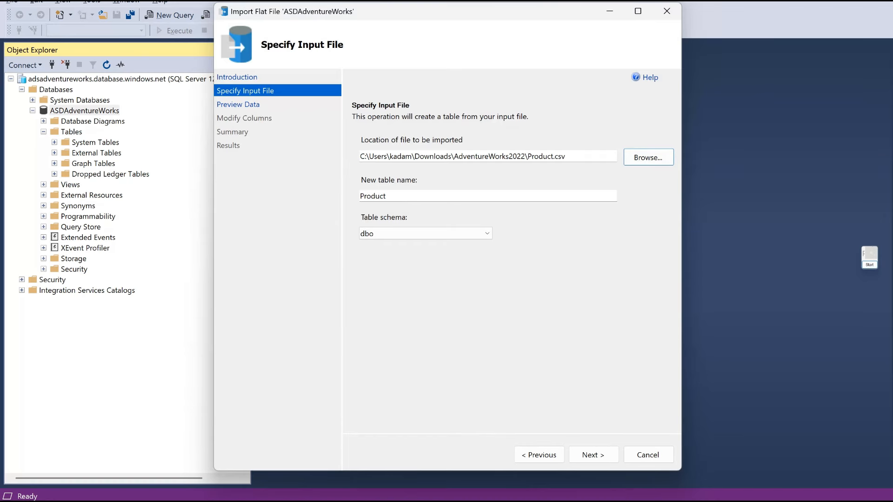
{"action": "left_click", "coordinate": [387, 196]}
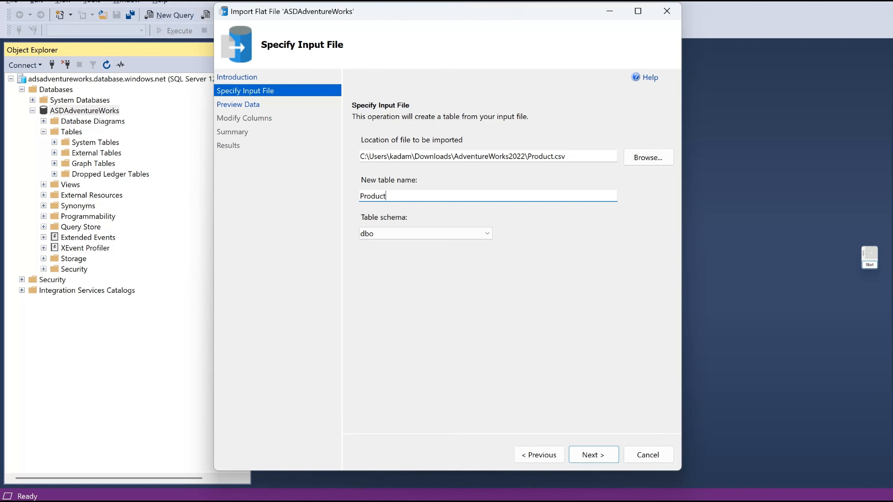
{"action": "left_click", "coordinate": [465, 233]}
{"action": "left_click", "coordinate": [465, 233]}
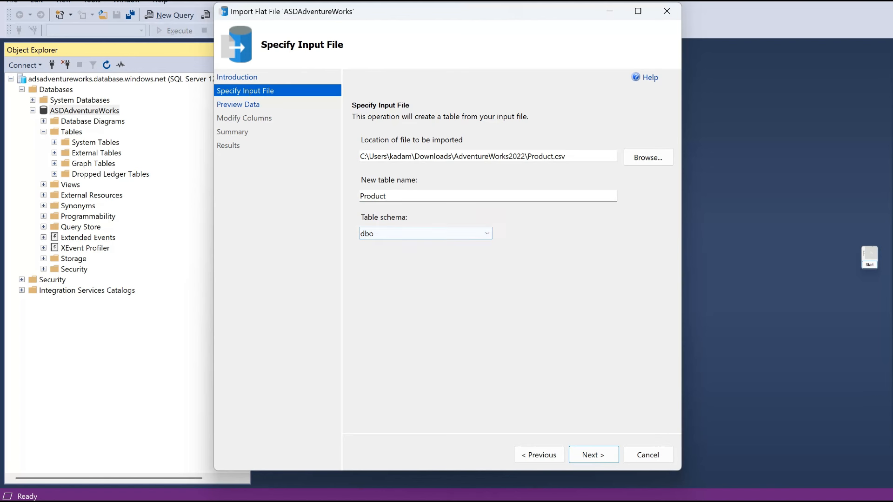
{"action": "left_click", "coordinate": [593, 455]}
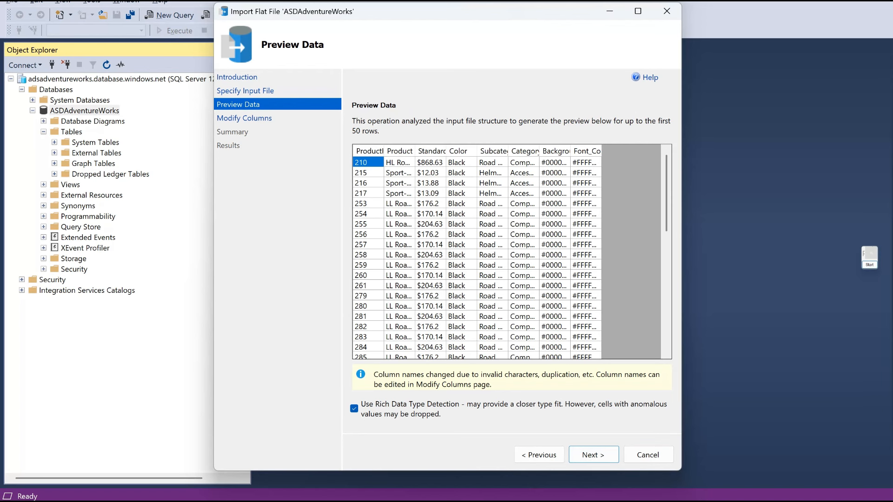
Set ProductKey as the primary key of the Product import and allow nulls for all seven other columns
{"action": "left_click", "coordinate": [593, 454]}
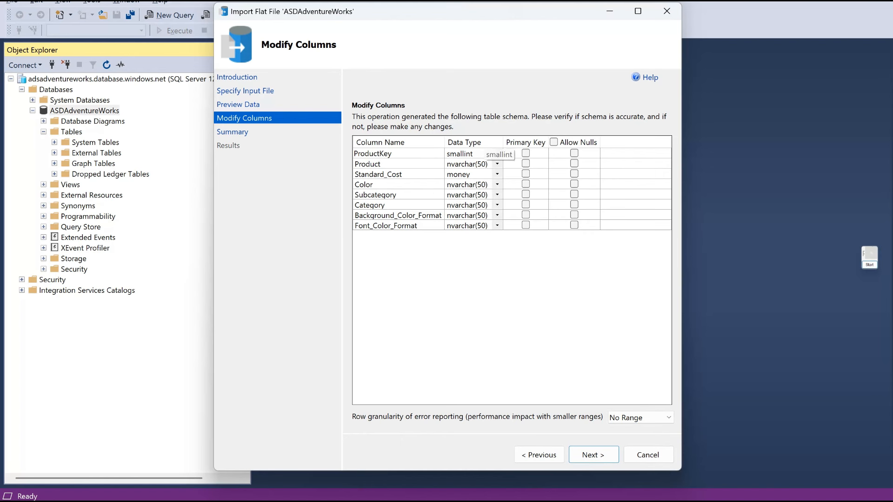
{"action": "left_click", "coordinate": [496, 164]}
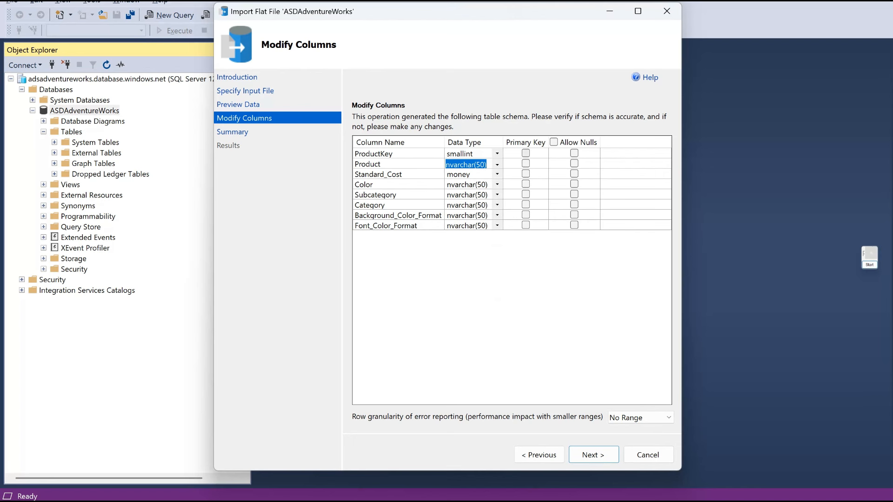
{"action": "left_click", "coordinate": [526, 154]}
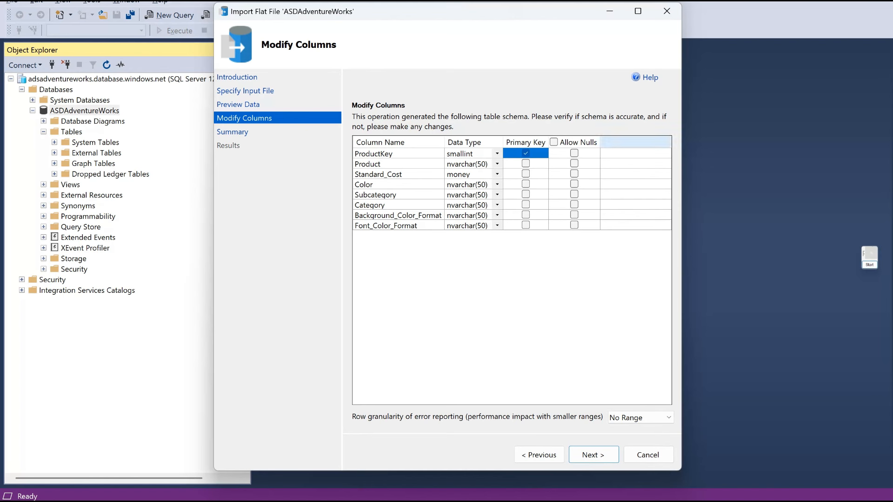
{"action": "left_click", "coordinate": [574, 164]}
{"action": "left_click", "coordinate": [574, 173]}
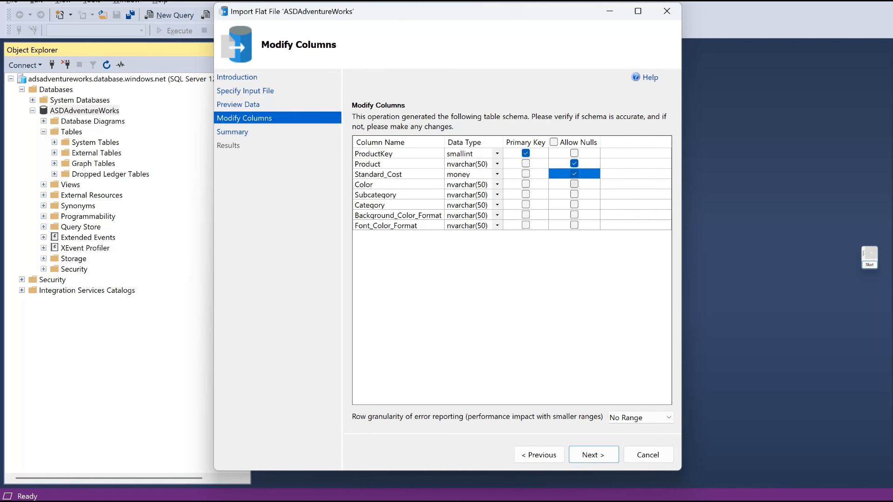
{"action": "left_click", "coordinate": [574, 184]}
{"action": "left_click", "coordinate": [574, 195]}
{"action": "left_click", "coordinate": [574, 205]}
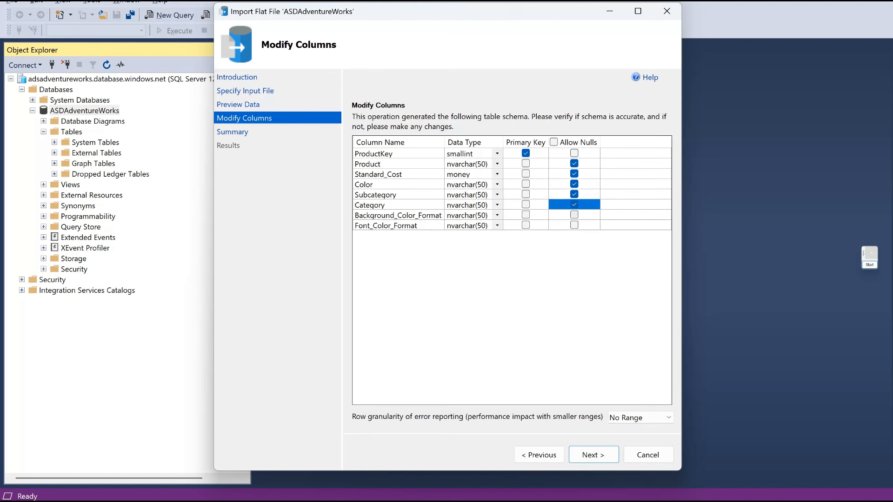
{"action": "left_click", "coordinate": [574, 215]}
{"action": "left_click", "coordinate": [574, 225]}
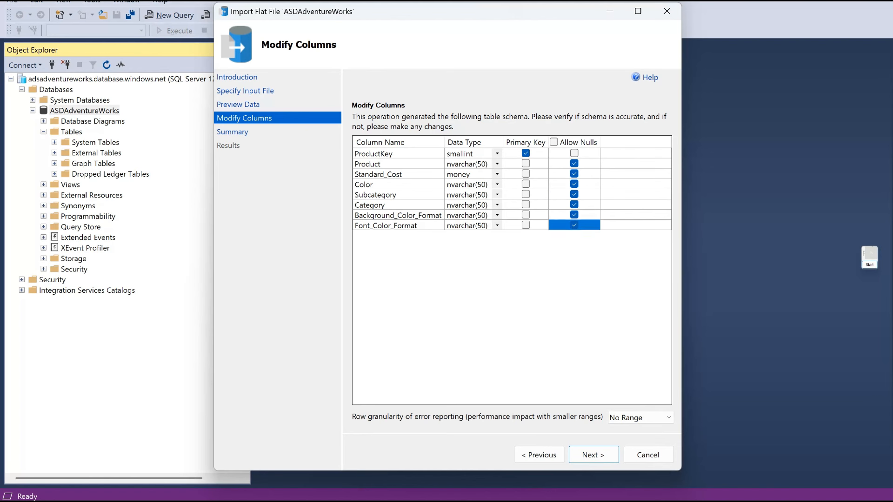
Run the Product.csv import, close the wizard, and refresh the object tree to select the dbo.Product table
{"action": "left_click", "coordinate": [594, 455]}
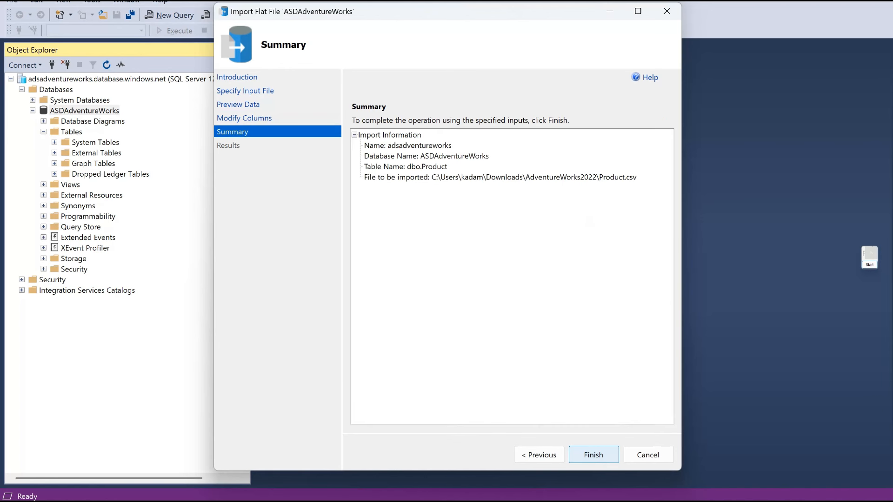
{"action": "left_click", "coordinate": [593, 455]}
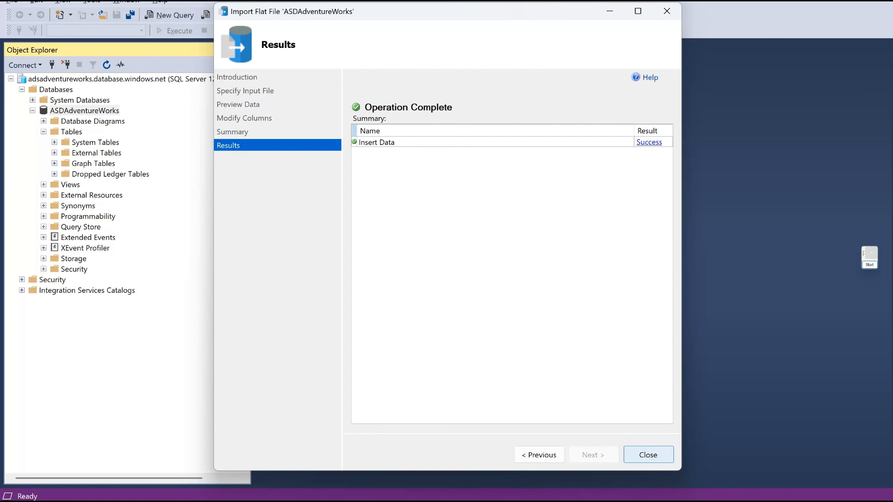
{"action": "left_click", "coordinate": [647, 455]}
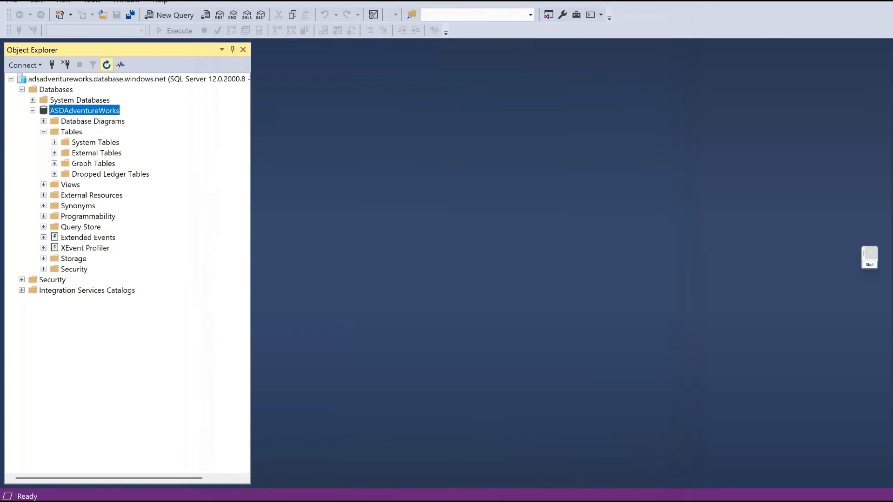
{"action": "left_click", "coordinate": [107, 65]}
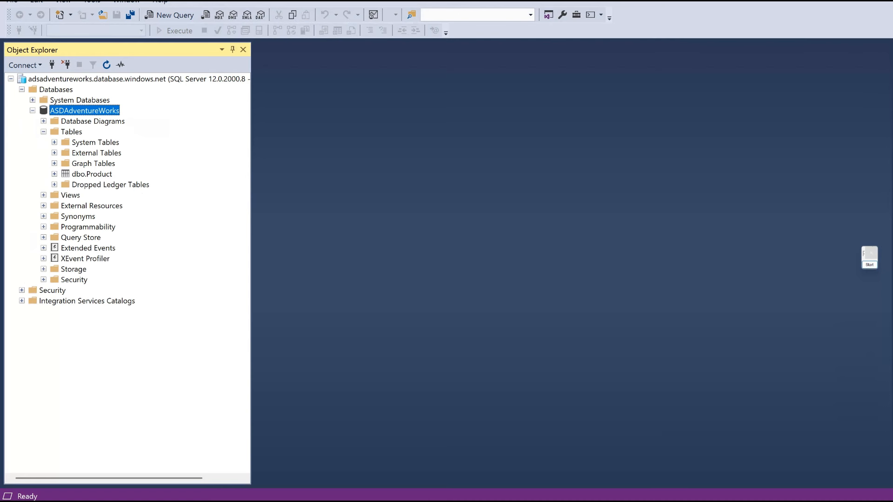
{"action": "left_click", "coordinate": [92, 174]}
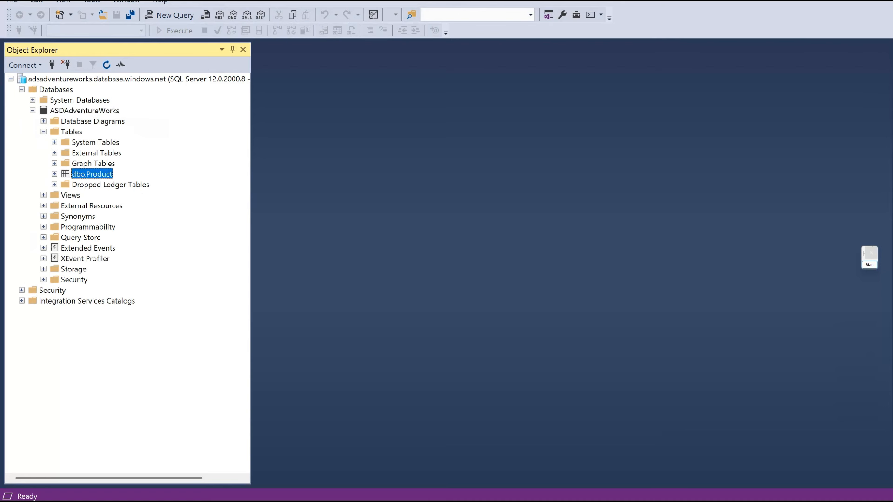
Switch to the Azure portal's Query editor, refresh the database objects, and look through the top 1000 rows of dbo.Product
{"action": "mouse_move", "coordinate": [523, 501]}
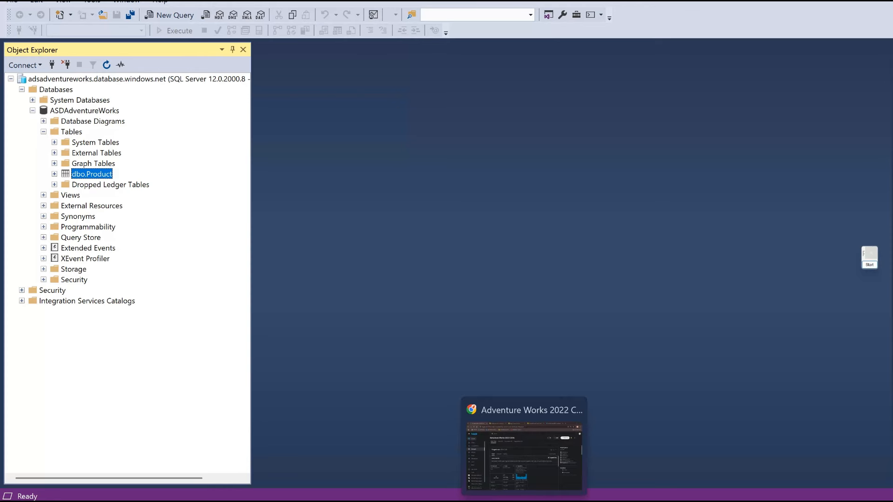
{"action": "left_click", "coordinate": [524, 454]}
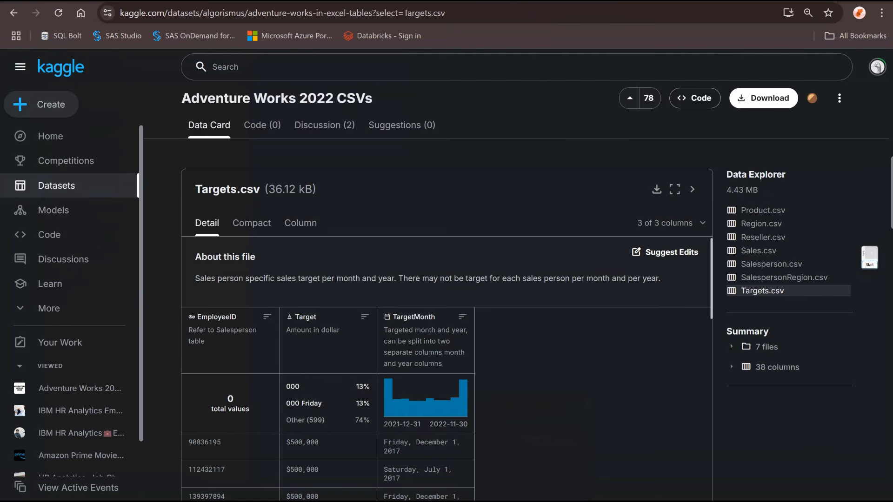
{"action": "left_click", "coordinate": [140, 1]}
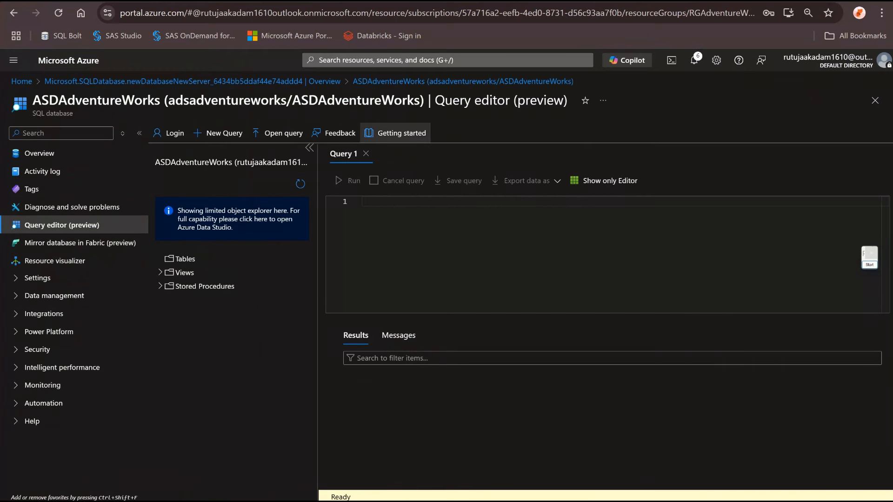
{"action": "left_click", "coordinate": [300, 184]}
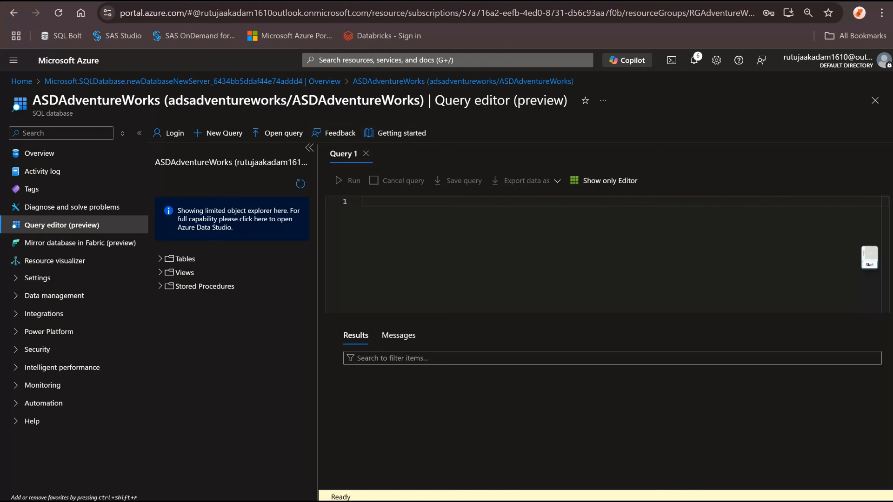
{"action": "left_click", "coordinate": [161, 259]}
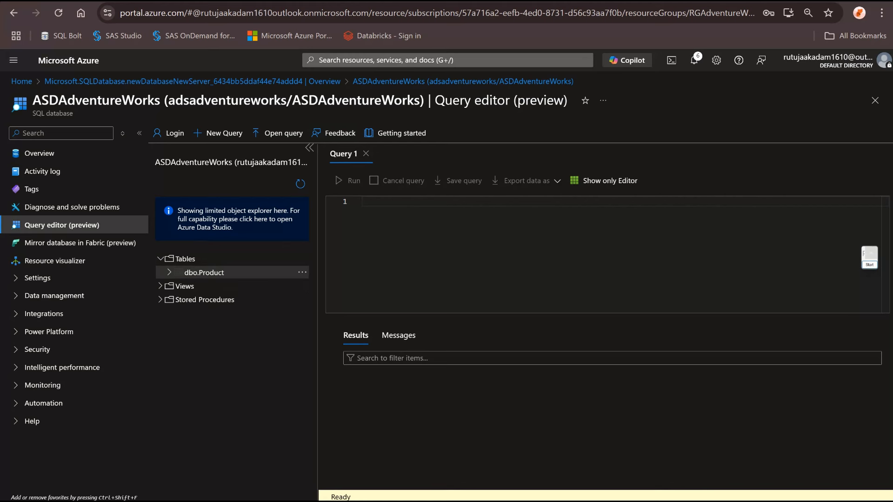
{"action": "left_click", "coordinate": [303, 272]}
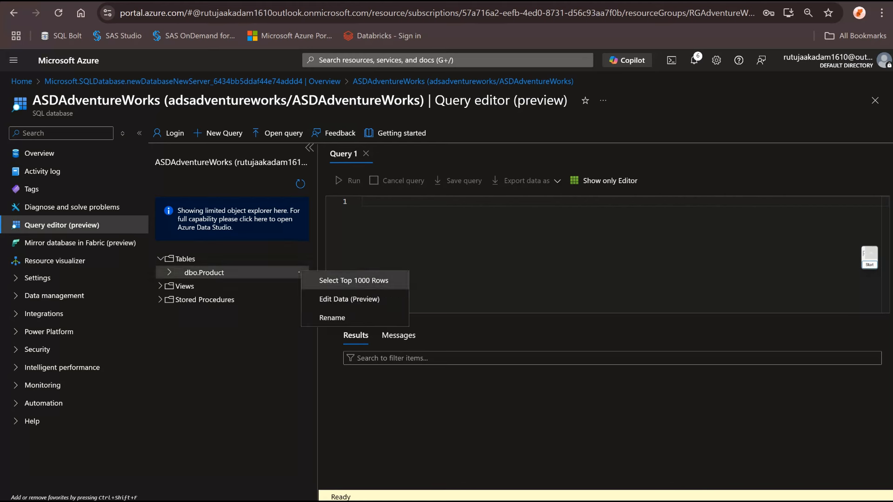
{"action": "left_click", "coordinate": [354, 279]}
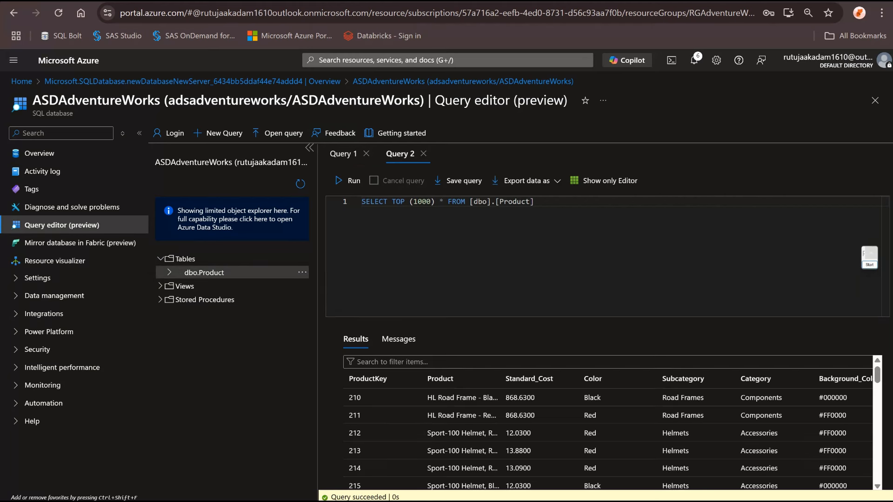
{"action": "scroll", "coordinate": [604, 423], "scroll_direction": "down", "scroll_amount": 5}
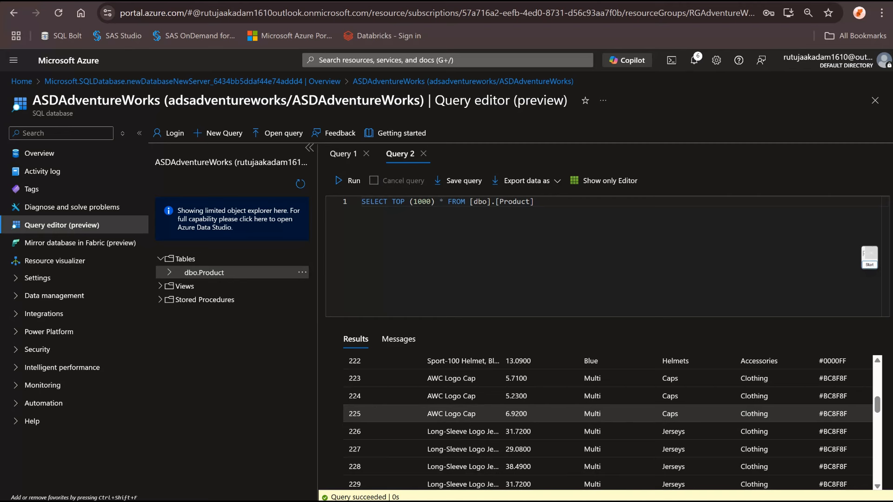
{"action": "scroll", "coordinate": [604, 413], "scroll_direction": "down", "scroll_amount": 5}
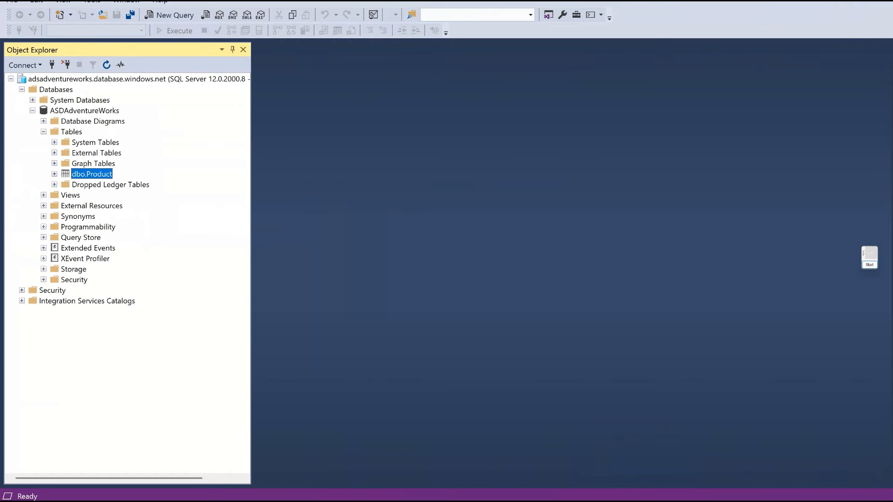
Start another Import Flat File wizard for the ASDAdventureWorks database and proceed to specifying the input file
{"action": "left_click", "coordinate": [84, 111]}
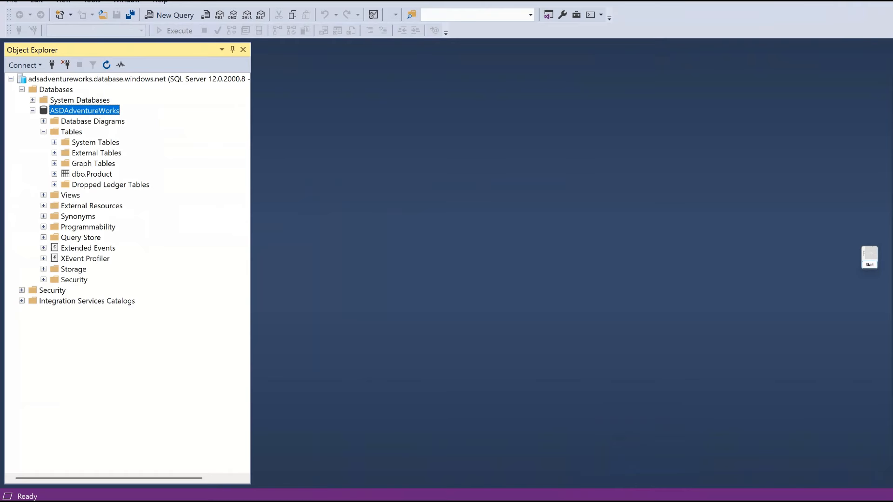
{"action": "right_click", "coordinate": [73, 109]}
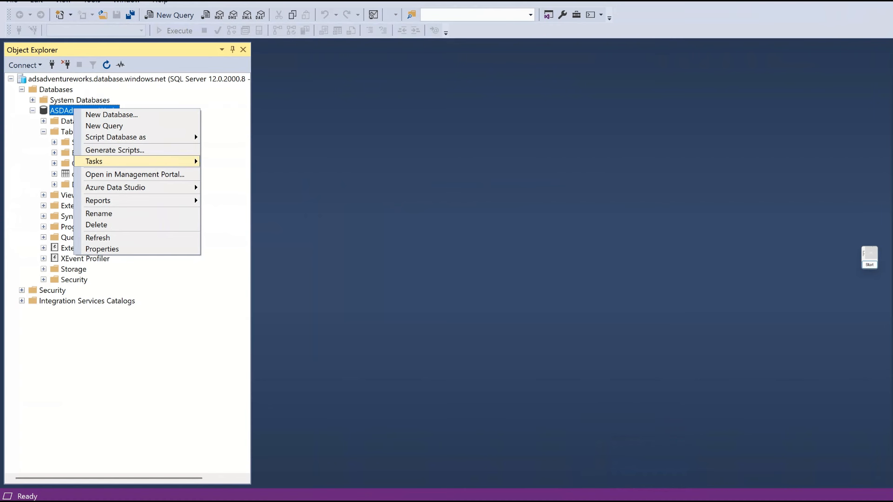
{"action": "mouse_move", "coordinate": [139, 162]}
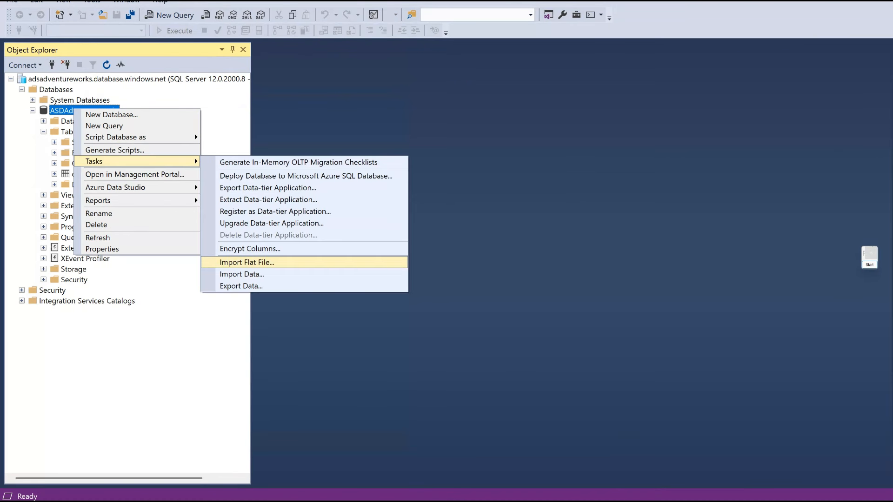
{"action": "key", "text": "Return"}
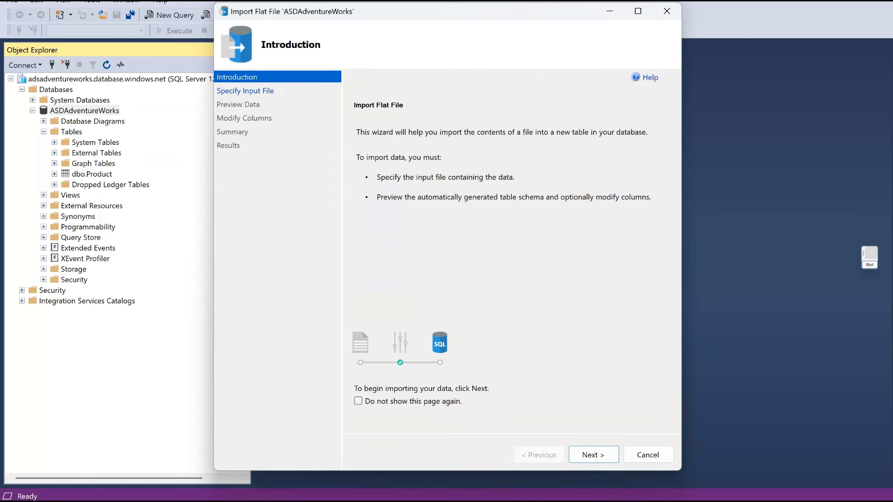
{"action": "key", "text": "Return"}
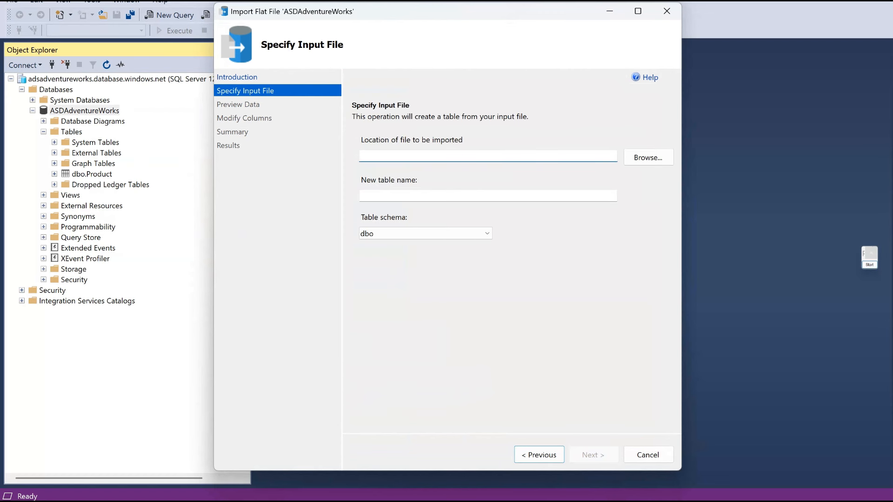
Choose Region.csv from Downloads\AdventureWorks2022 as the input file, keep table name Region and schema dbo, and proceed to the data preview
{"action": "key", "text": "Tab"}
{"action": "key", "text": "Return"}
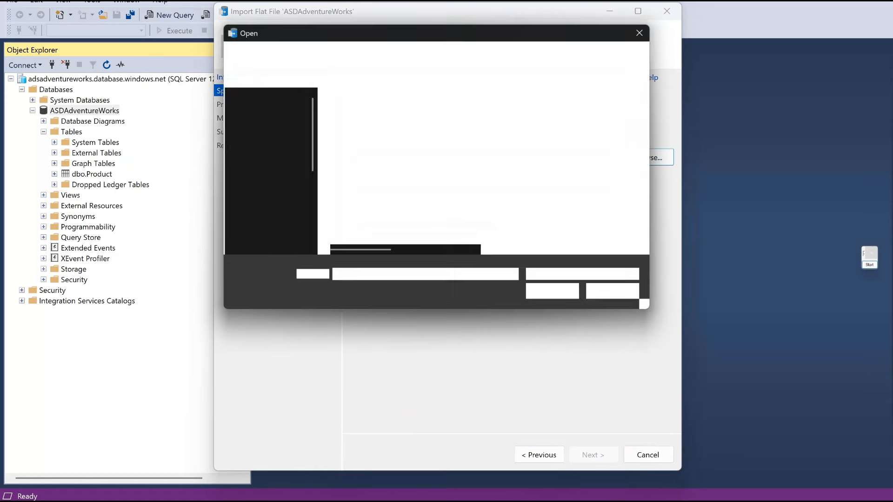
{"action": "left_click", "coordinate": [372, 183]}
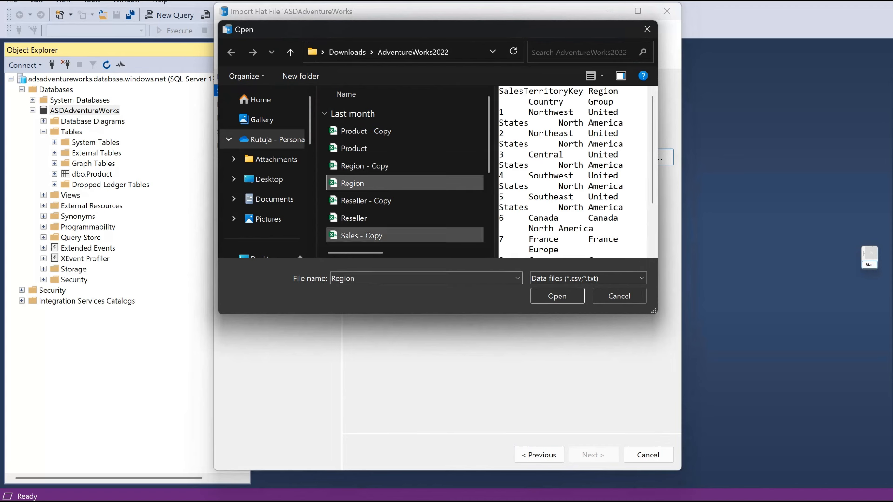
{"action": "left_click", "coordinate": [557, 296]}
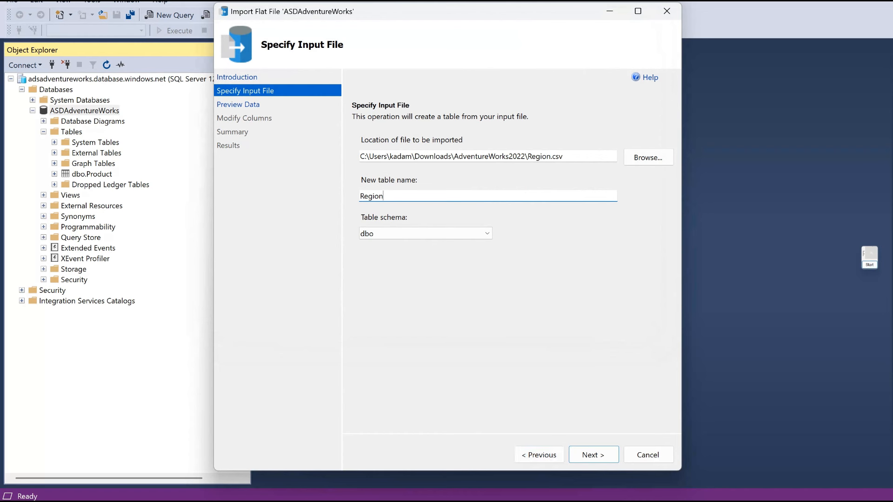
{"action": "left_click", "coordinate": [593, 455]}
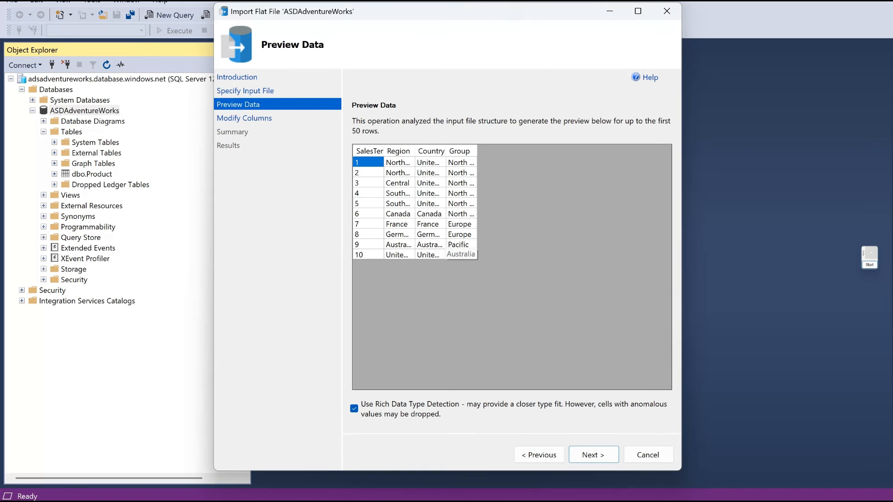
Set SalesTerritoryKey as the primary key of the Region import and allow nulls for Region, Country and Group
{"action": "key", "text": "Return"}
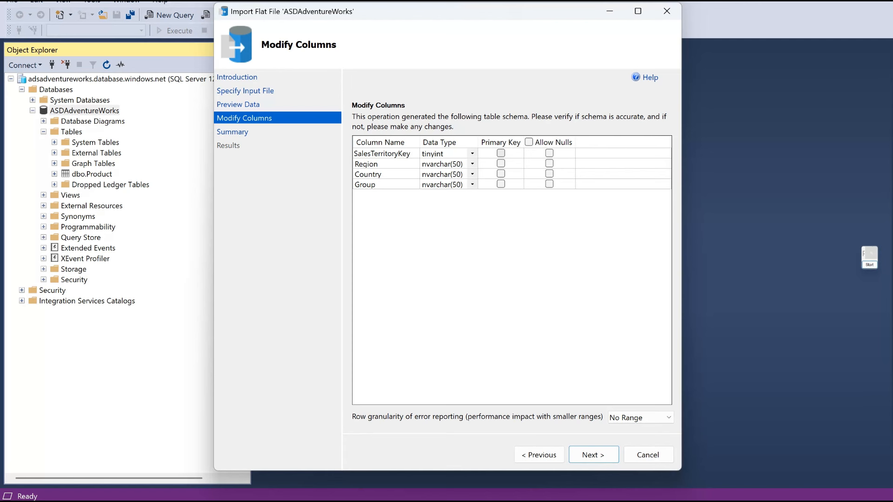
{"action": "left_click", "coordinate": [500, 153]}
{"action": "left_click", "coordinate": [550, 164]}
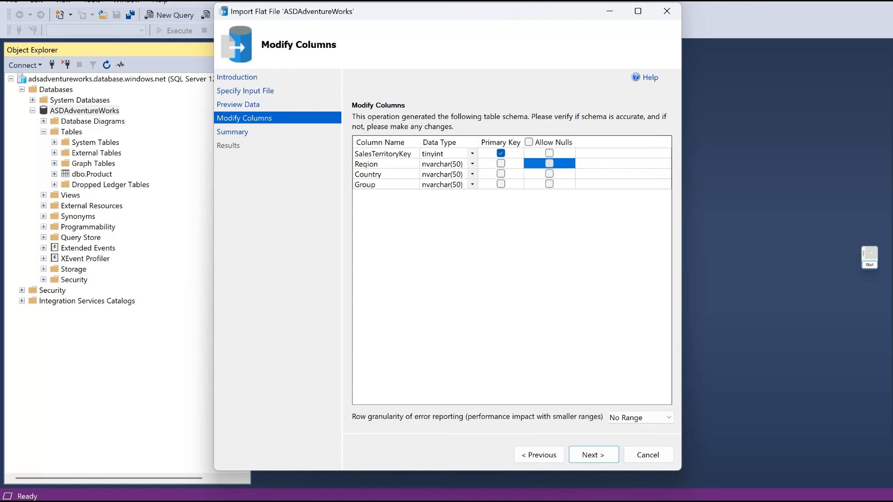
{"action": "left_click", "coordinate": [549, 174]}
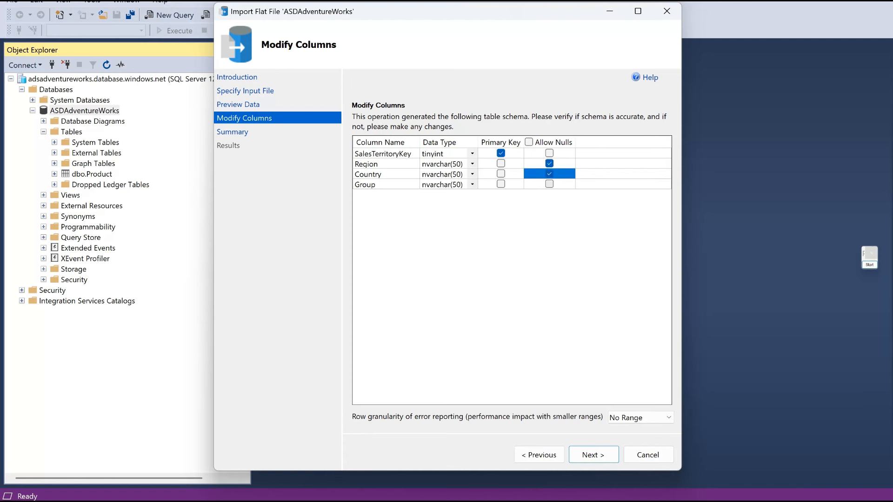
{"action": "left_click", "coordinate": [549, 184]}
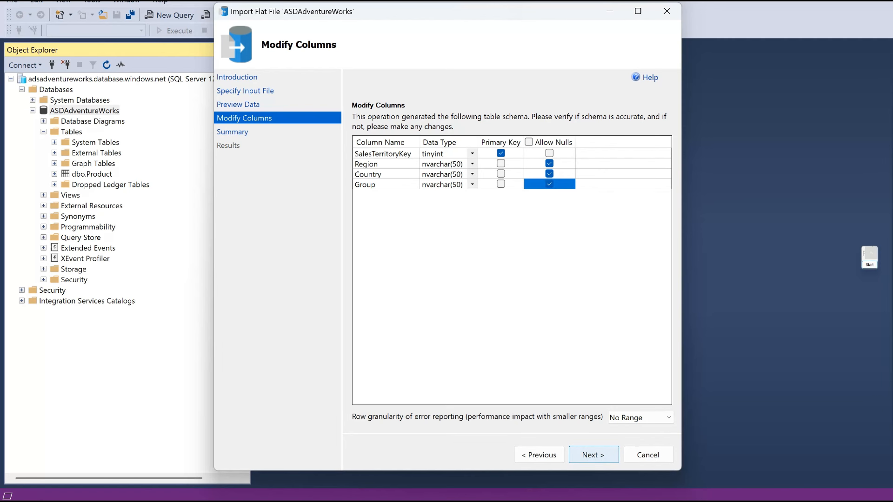
Run the Region.csv import into ASDAdventureWorks and close the wizard
{"action": "left_click", "coordinate": [594, 454]}
{"action": "left_click", "coordinate": [593, 454]}
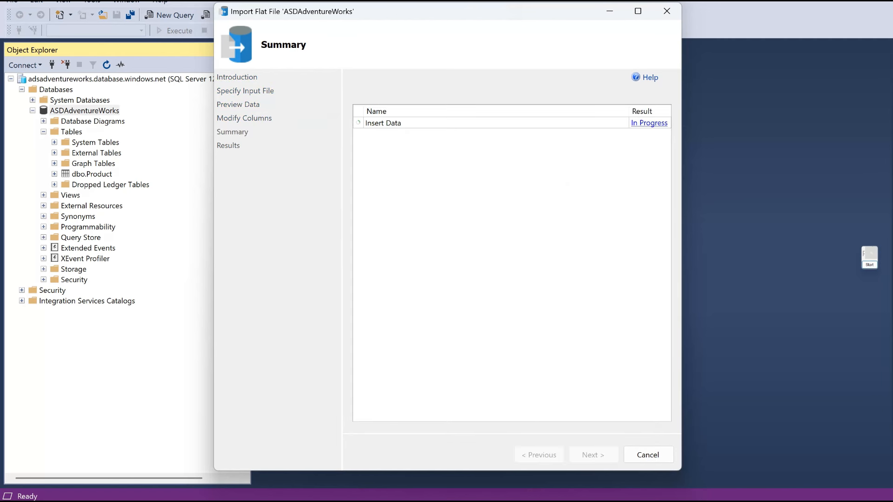
{"action": "left_click", "coordinate": [649, 455]}
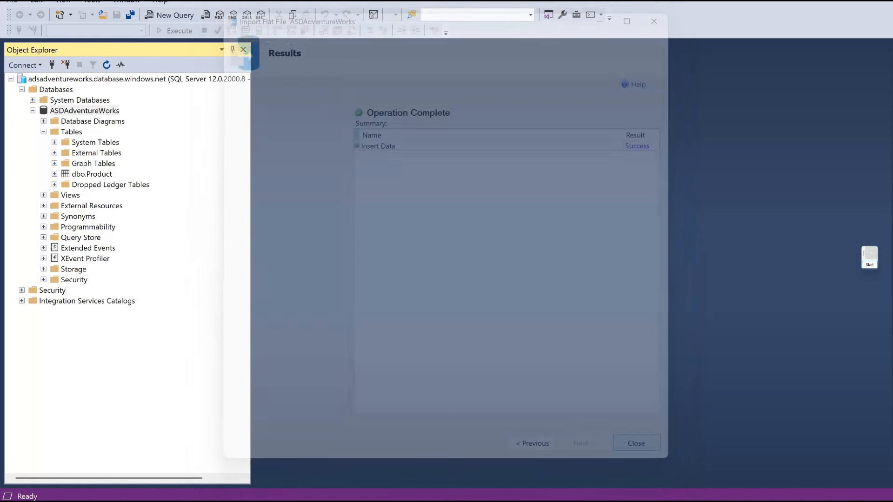
Start a flat file import into ASDAdventureWorks with Reseller.csv from Downloads\AdventureWorks2022, keeping table name Reseller and schema dbo, and proceed to the data preview
{"action": "right_click", "coordinate": [103, 111]}
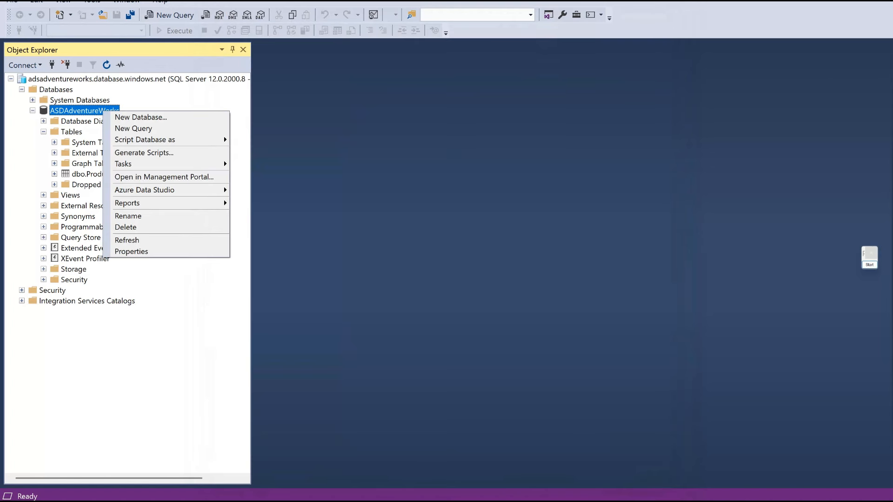
{"action": "mouse_move", "coordinate": [123, 163]}
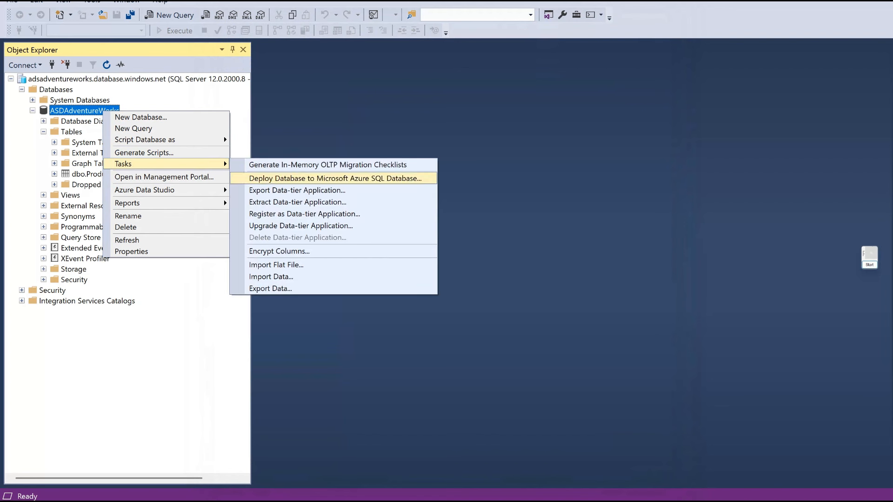
{"action": "left_click", "coordinate": [276, 264]}
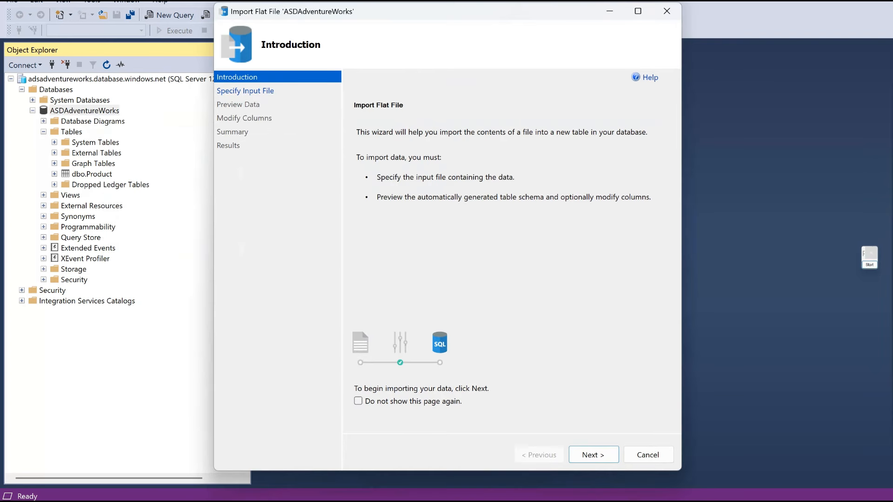
{"action": "key", "text": "Return"}
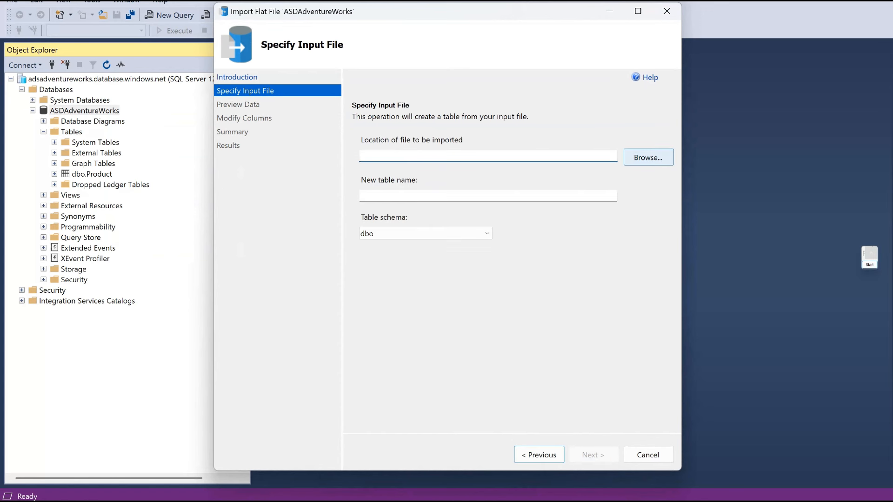
{"action": "left_click", "coordinate": [648, 156]}
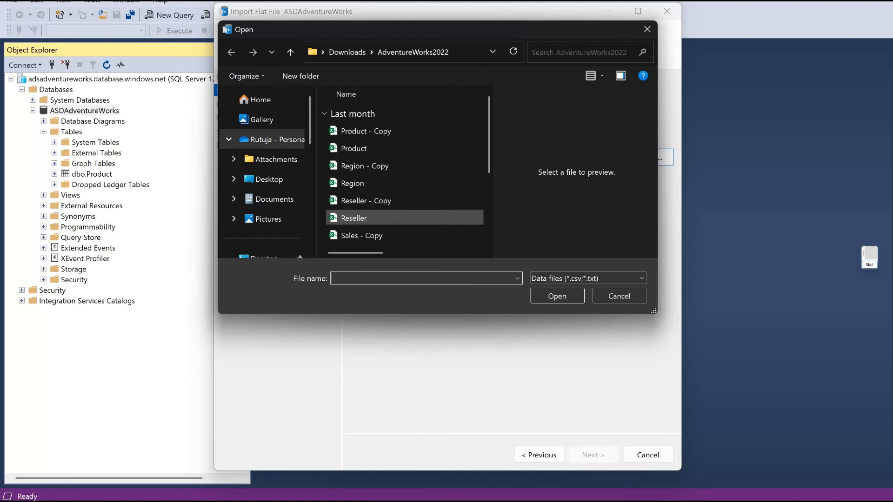
{"action": "left_click", "coordinate": [354, 218]}
{"action": "left_click", "coordinate": [557, 297]}
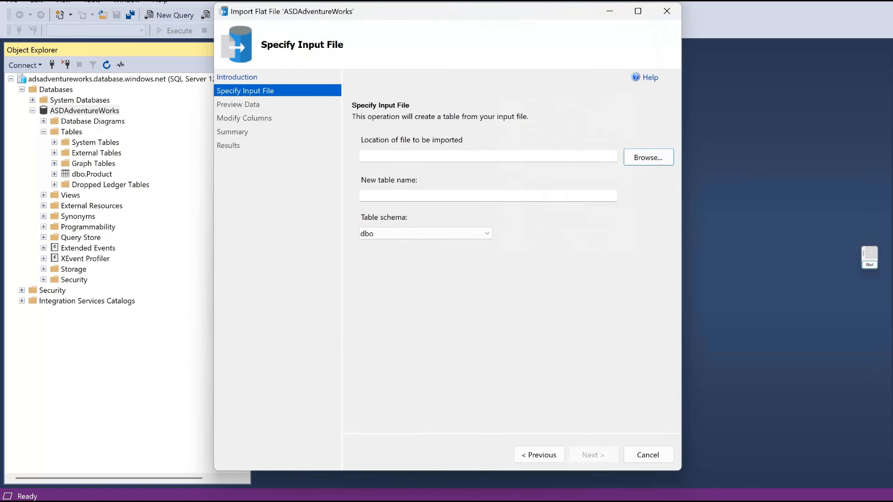
{"action": "left_click", "coordinate": [387, 196]}
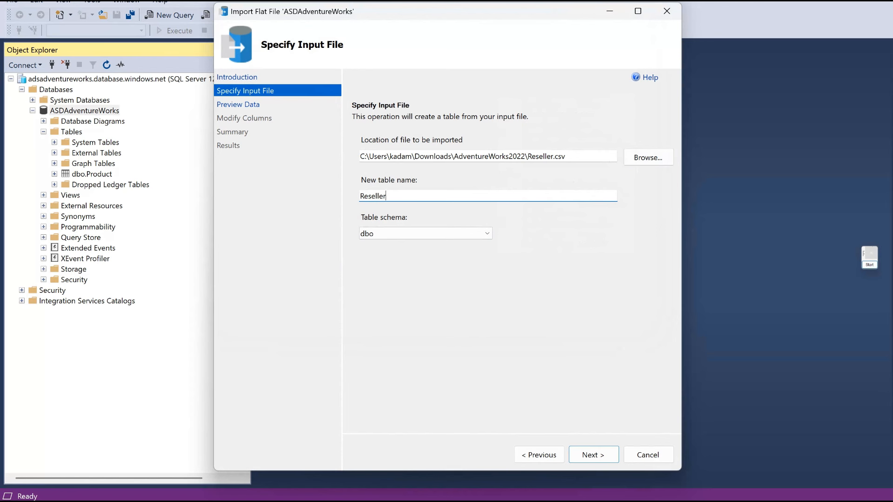
{"action": "left_click", "coordinate": [593, 455]}
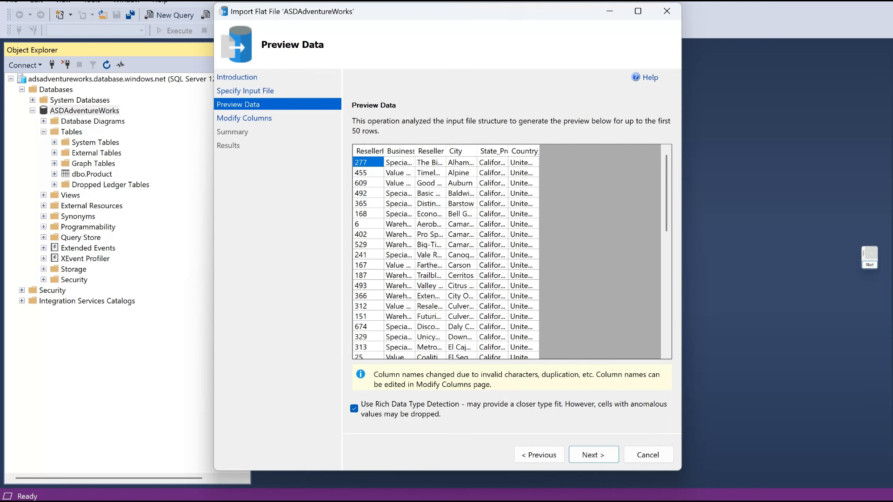
Set ResellerKey as the primary key of the Reseller import and allow nulls for Business_Type, Reseller, City, State_Province and Country_Region
{"action": "left_click", "coordinate": [593, 455]}
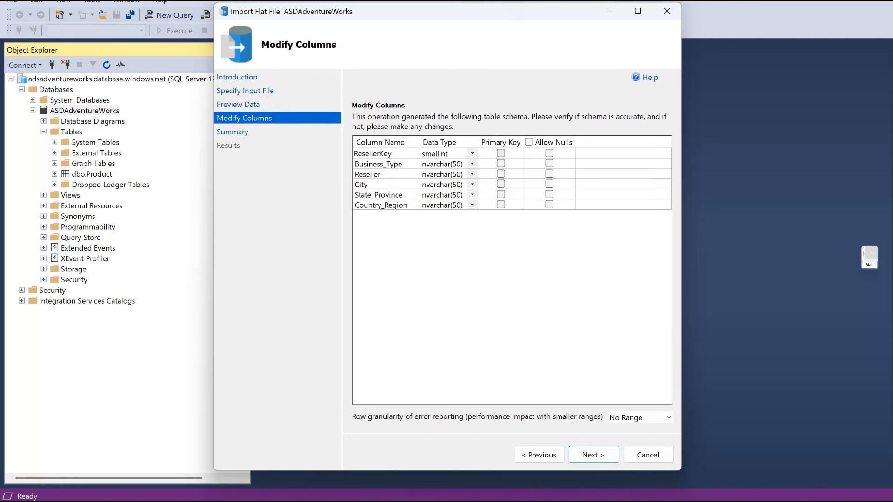
{"action": "left_click", "coordinate": [501, 154]}
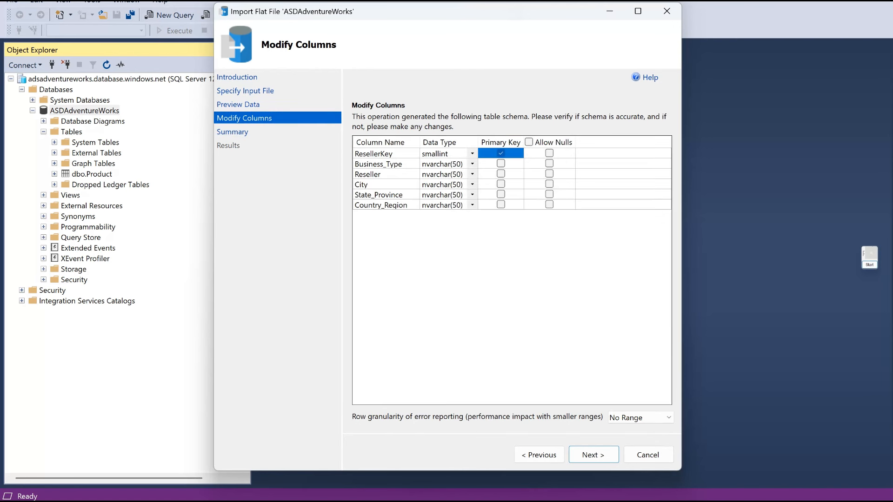
{"action": "left_click", "coordinate": [549, 164]}
{"action": "left_click", "coordinate": [549, 174]}
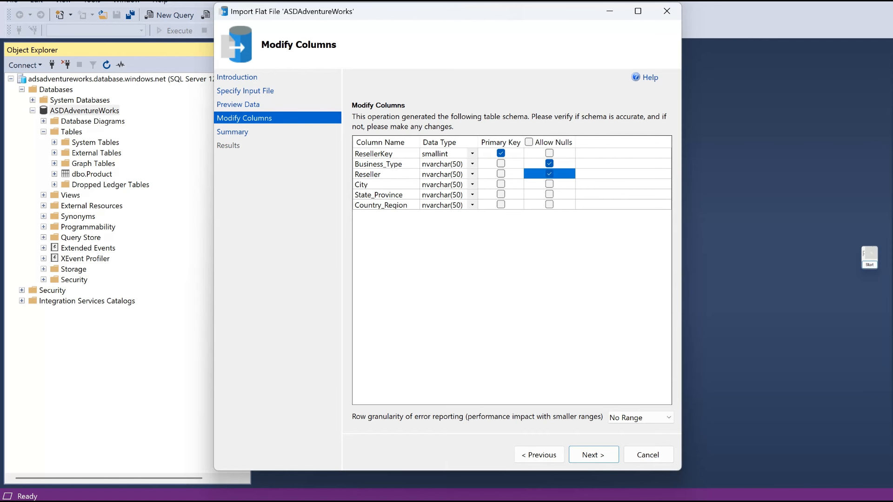
{"action": "left_click", "coordinate": [549, 184]}
{"action": "left_click", "coordinate": [549, 194]}
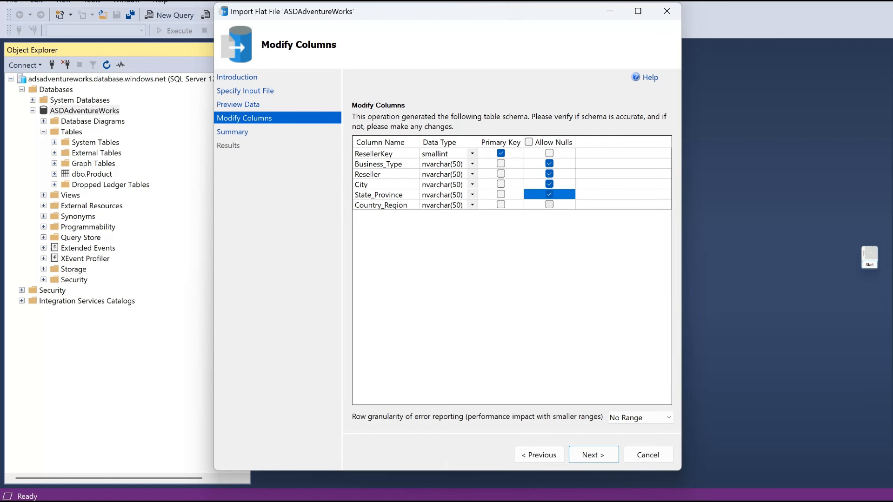
{"action": "left_click", "coordinate": [549, 205]}
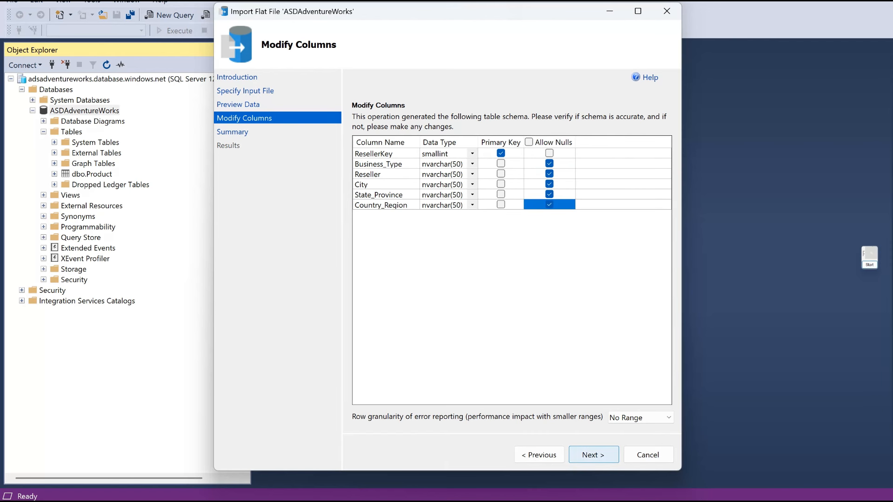
Run the Reseller.csv import into ASDAdventureWorks and close the wizard
{"action": "left_click", "coordinate": [593, 455]}
{"action": "left_click", "coordinate": [594, 455]}
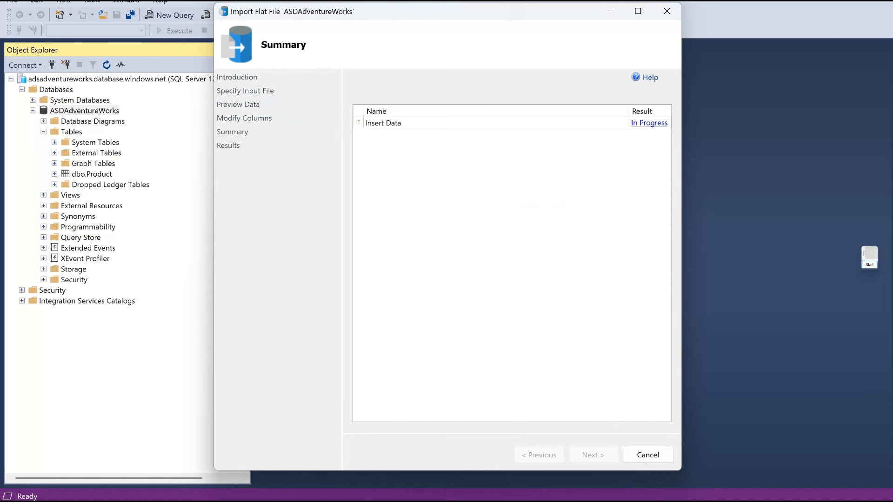
{"action": "left_click", "coordinate": [648, 454]}
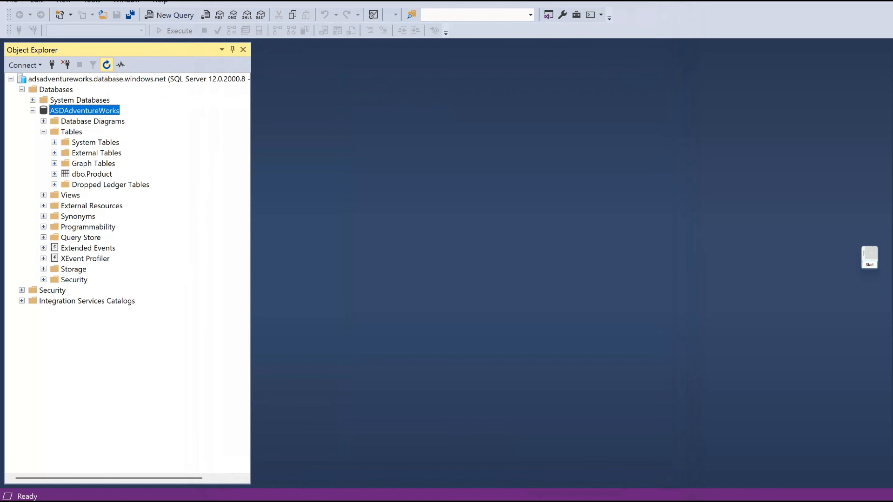
Refresh and expand the ASDAdventureWorks tables in Object Explorer, and do the same in the Azure portal's query editor
{"action": "left_click", "coordinate": [107, 64]}
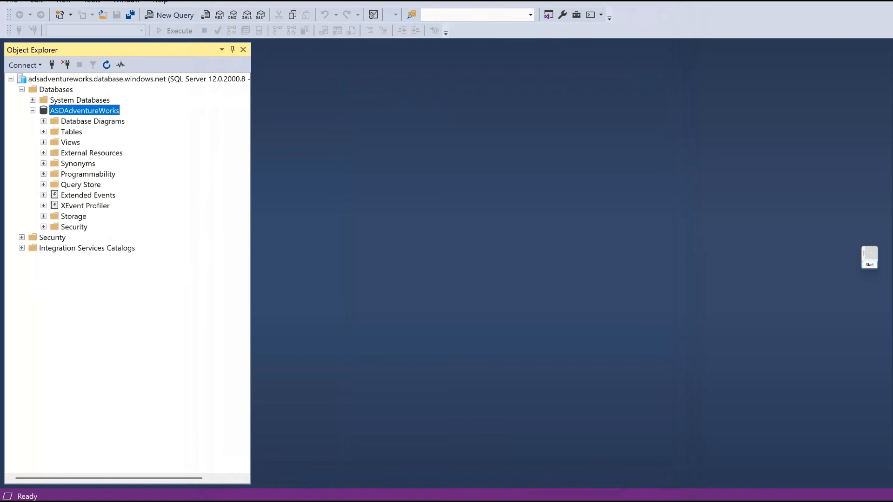
{"action": "left_click", "coordinate": [43, 132]}
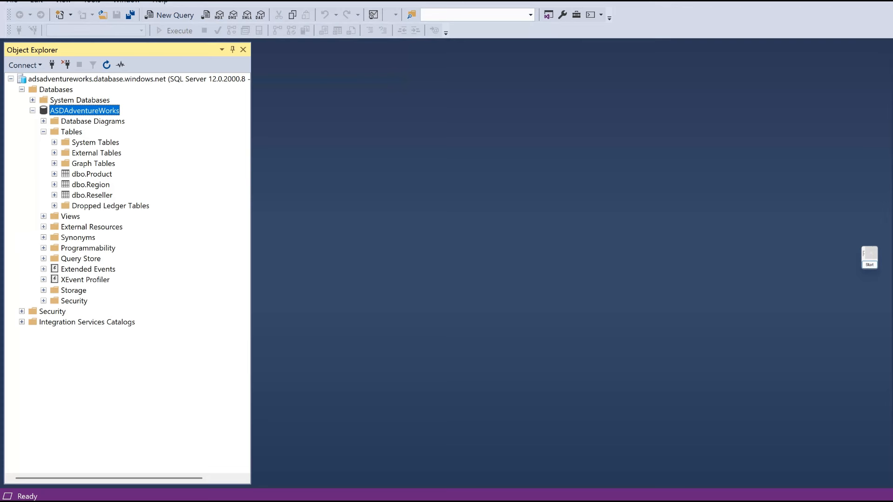
{"action": "mouse_move", "coordinate": [524, 501]}
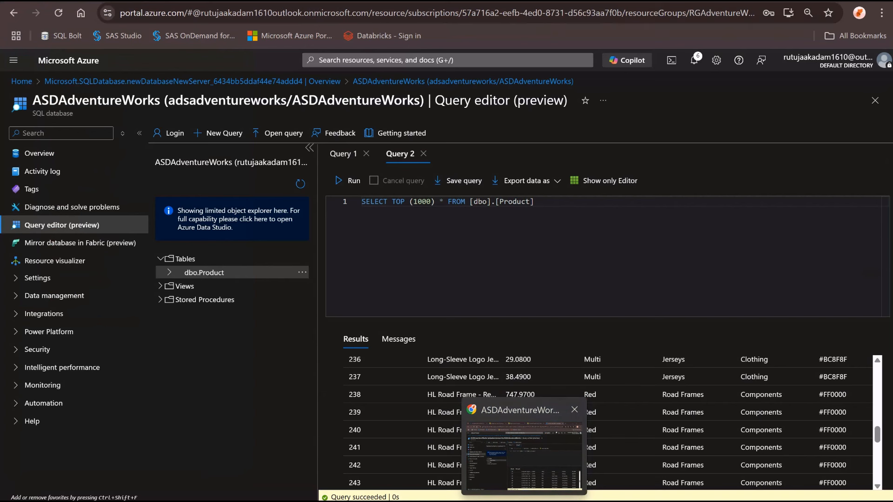
{"action": "left_click", "coordinate": [525, 458]}
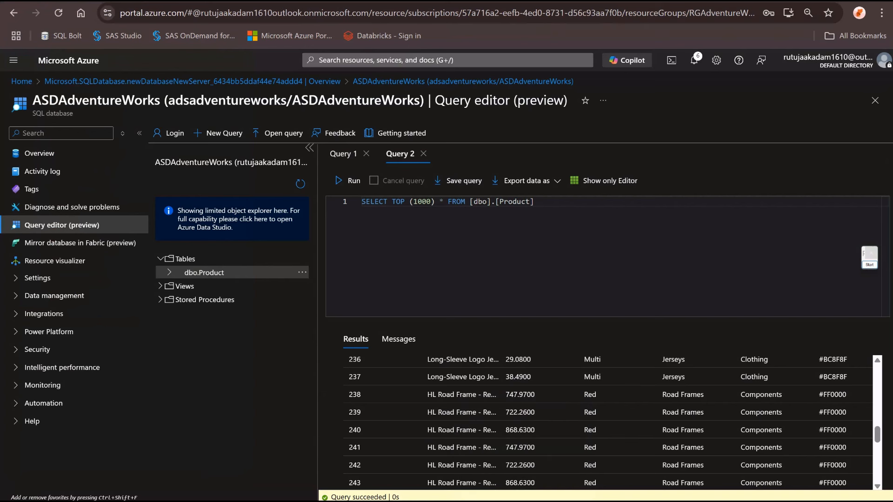
{"action": "left_click", "coordinate": [300, 184]}
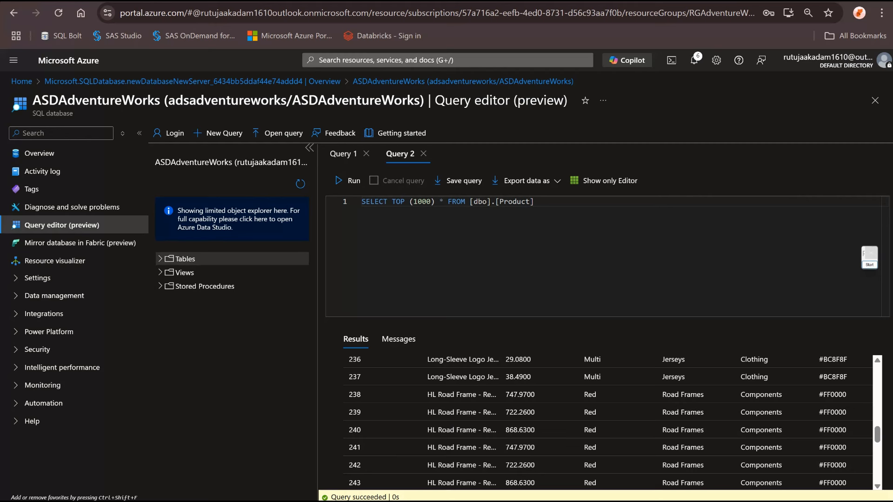
{"action": "left_click", "coordinate": [185, 259]}
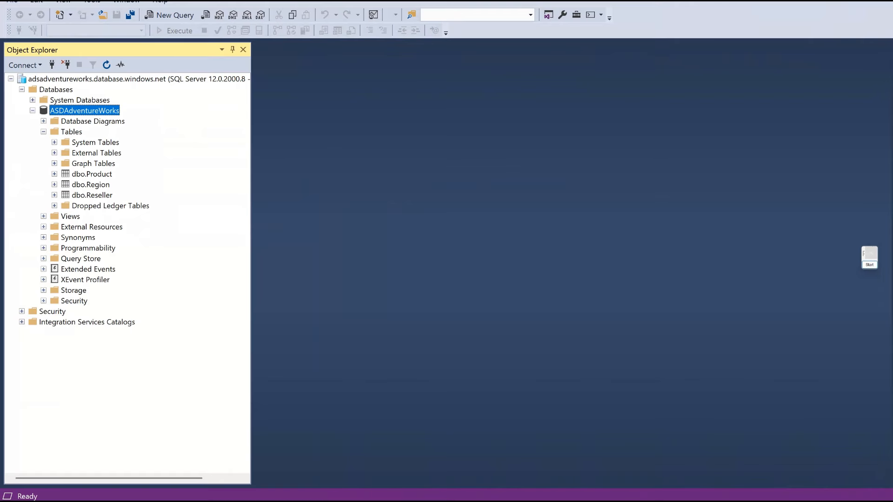
Back in SQL Server Management Studio, start a flat file import into ASDAdventureWorks with Sales.csv, keeping table name Sales and schema dbo, and proceed to the data preview
{"action": "right_click", "coordinate": [93, 113]}
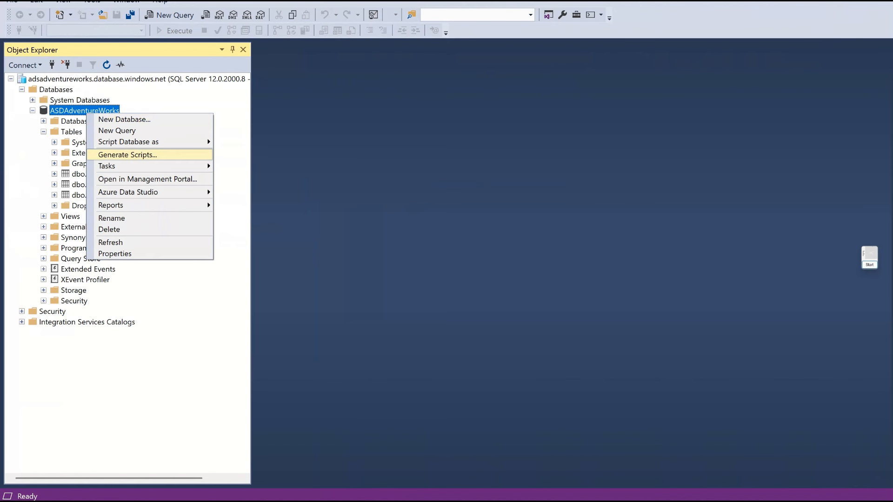
{"action": "mouse_move", "coordinate": [140, 166]}
{"action": "left_click", "coordinate": [260, 267]}
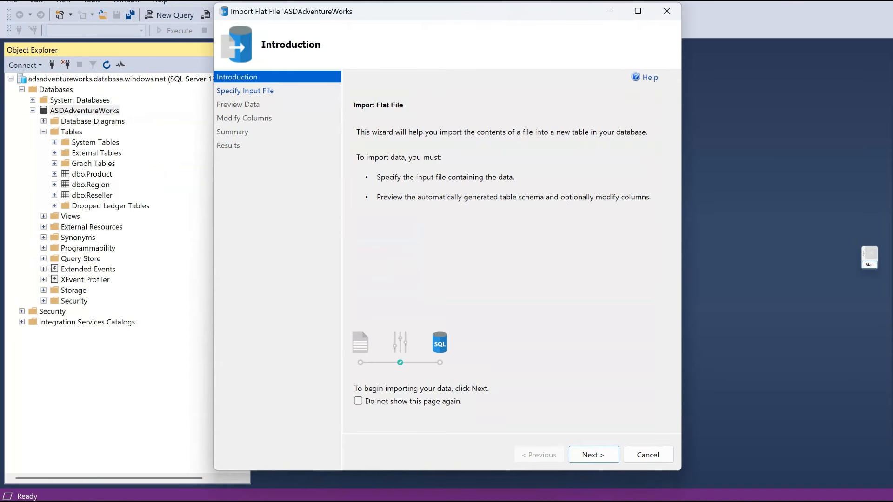
{"action": "key", "text": "Return"}
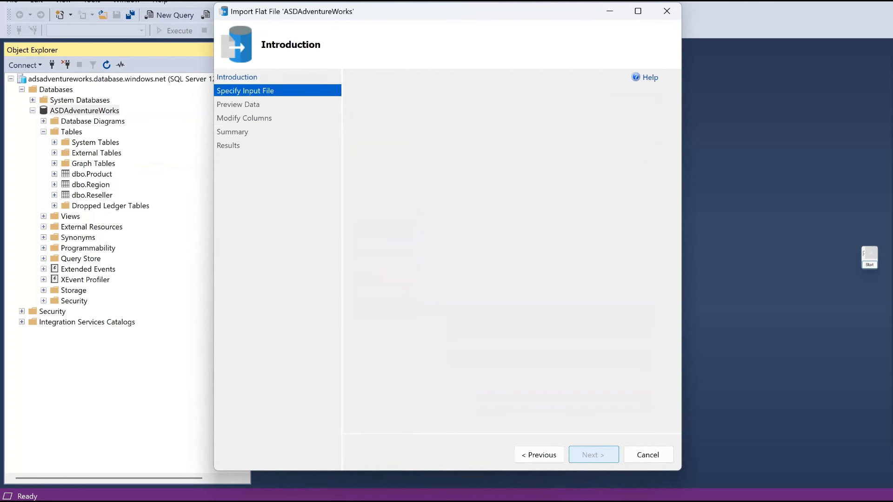
{"action": "left_click", "coordinate": [648, 157]}
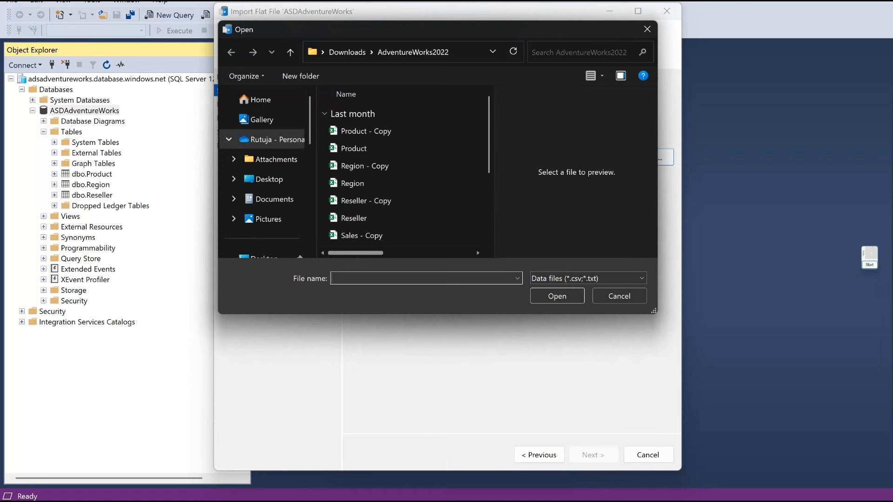
{"action": "scroll", "coordinate": [404, 239], "scroll_direction": "down", "scroll_amount": 1}
{"action": "left_click", "coordinate": [349, 204]}
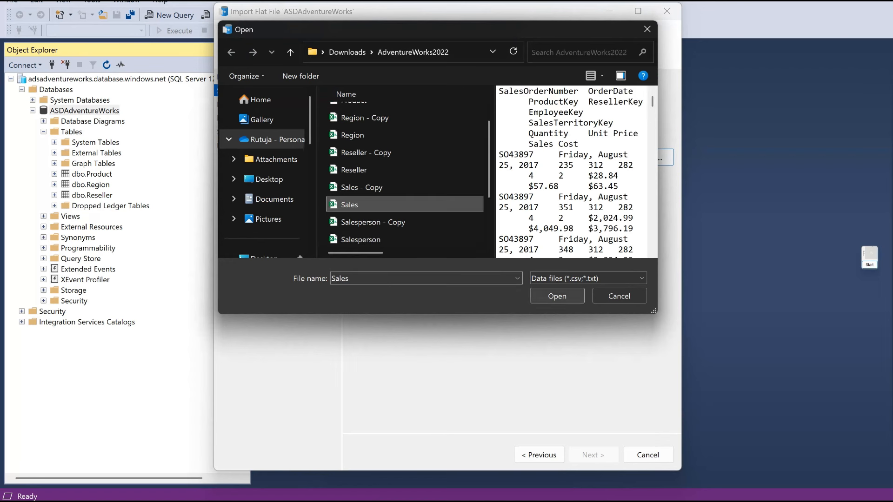
{"action": "left_click", "coordinate": [557, 296]}
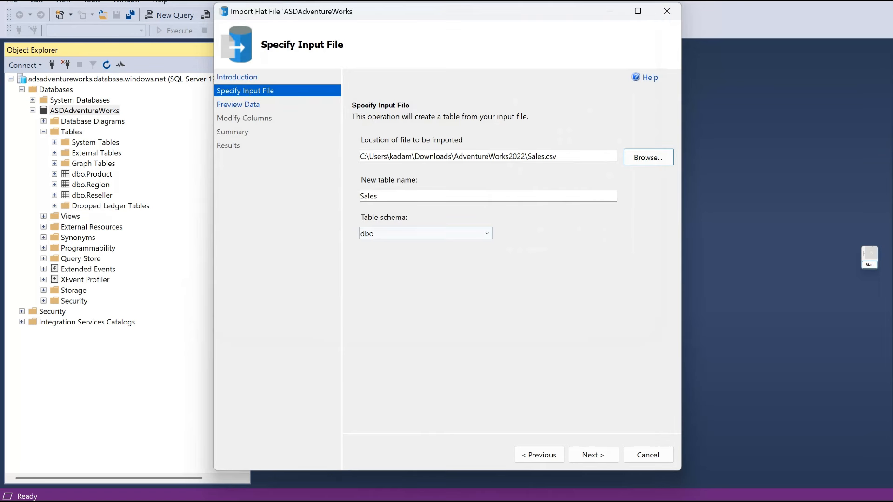
{"action": "left_click", "coordinate": [593, 455]}
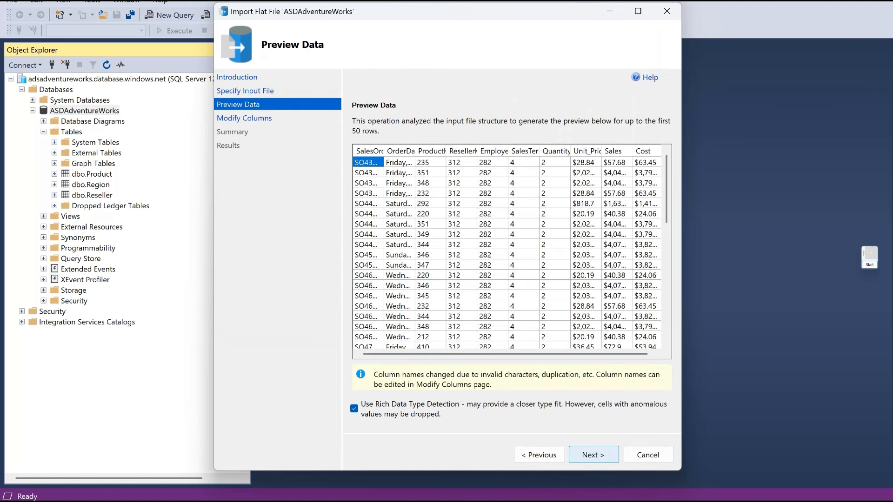
Allow nulls for all columns of the Sales import, from SalesOrderNumber through Cost, leaving the primary key unset
{"action": "left_click", "coordinate": [593, 455]}
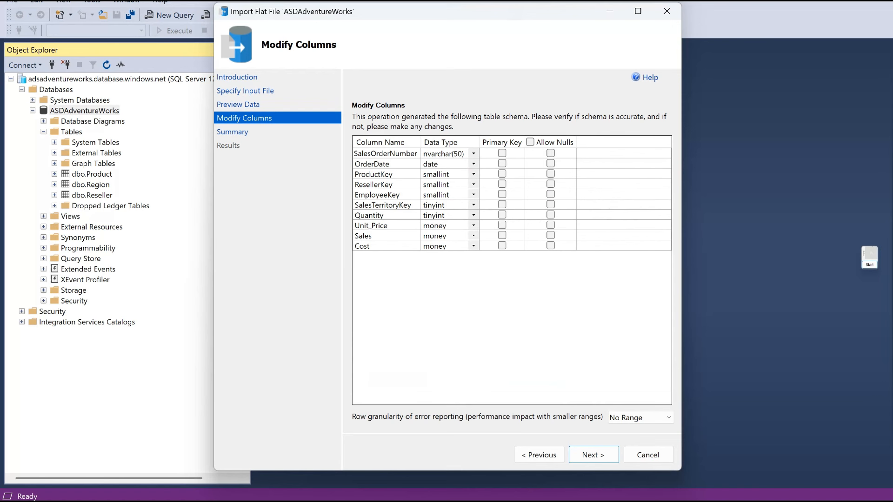
{"action": "left_click", "coordinate": [550, 153]}
{"action": "left_click", "coordinate": [550, 163]}
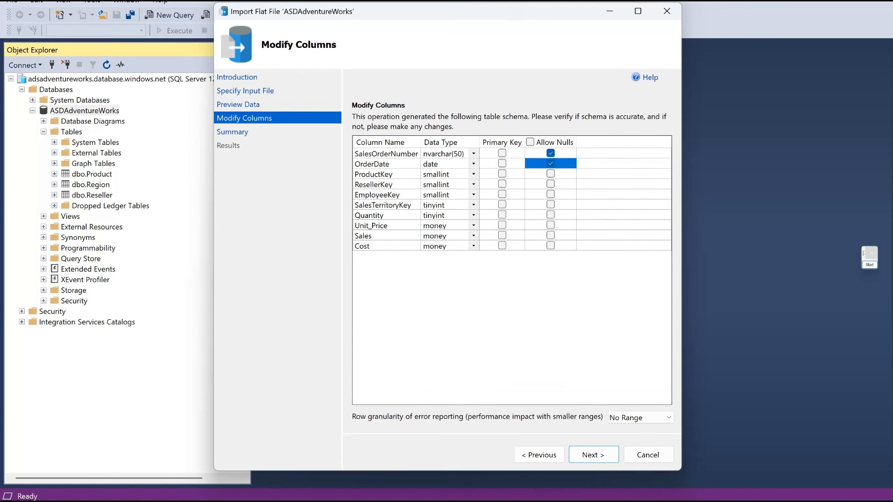
{"action": "left_click", "coordinate": [550, 173]}
{"action": "left_click", "coordinate": [550, 184]}
{"action": "left_click", "coordinate": [550, 193]}
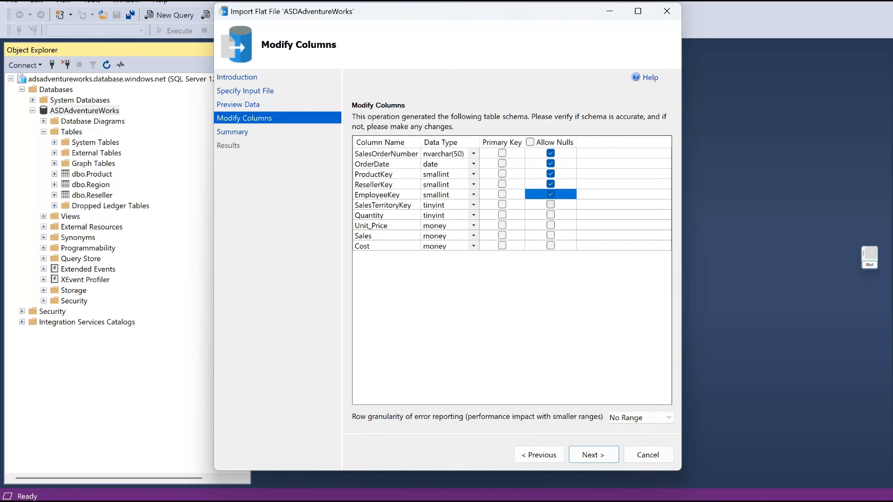
{"action": "left_click", "coordinate": [550, 204]}
{"action": "left_click", "coordinate": [550, 214]}
{"action": "left_click", "coordinate": [550, 225]}
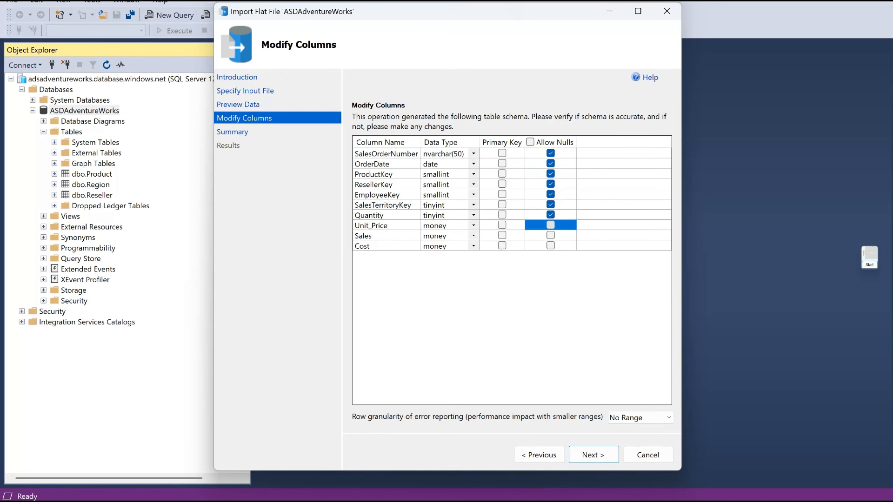
{"action": "left_click", "coordinate": [550, 235]}
{"action": "left_click", "coordinate": [550, 245]}
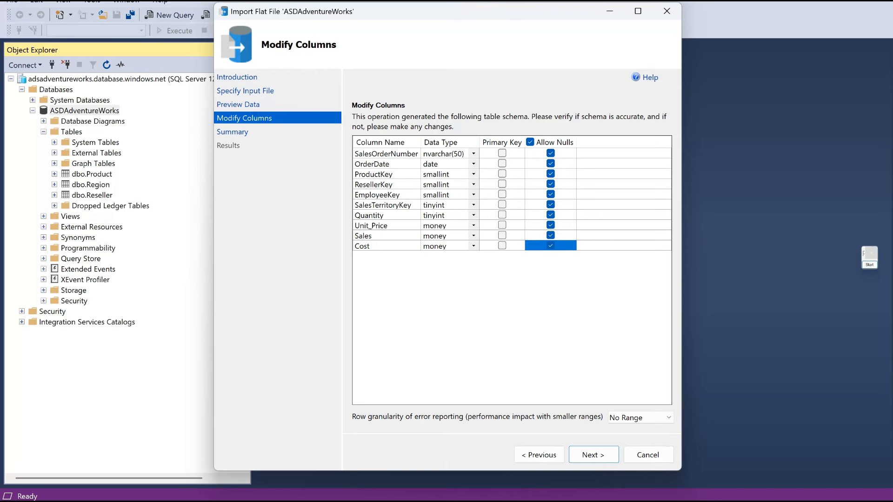
Switch to the browser and open the Adventure Works 2022 CSVs dataset page on Kaggle
{"action": "mouse_move", "coordinate": [524, 501]}
{"action": "left_click", "coordinate": [523, 457]}
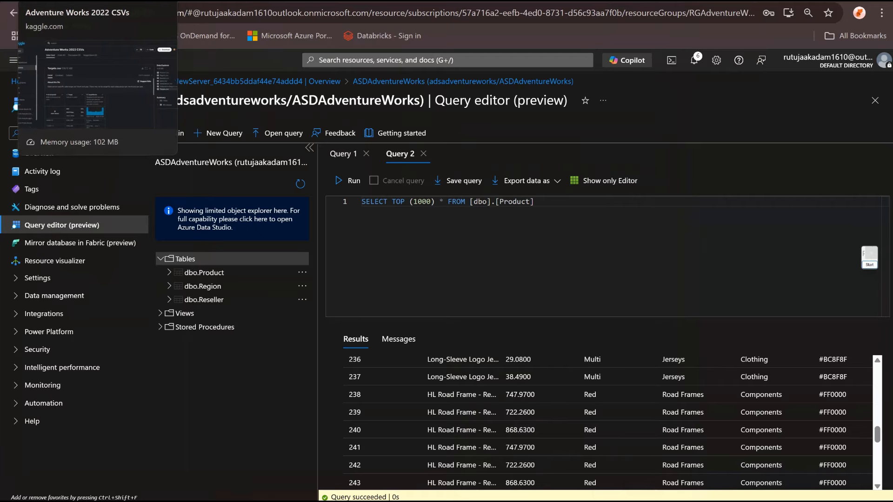
{"action": "left_click", "coordinate": [61, 0]}
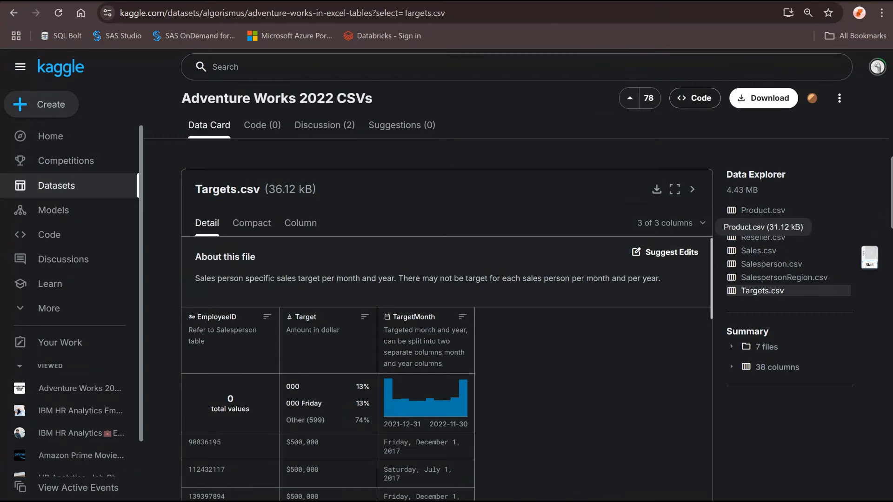
Examine Product.csv in the dataset's detail, compact and column views, checking the description of its ProductKey column
{"action": "left_click", "coordinate": [762, 211]}
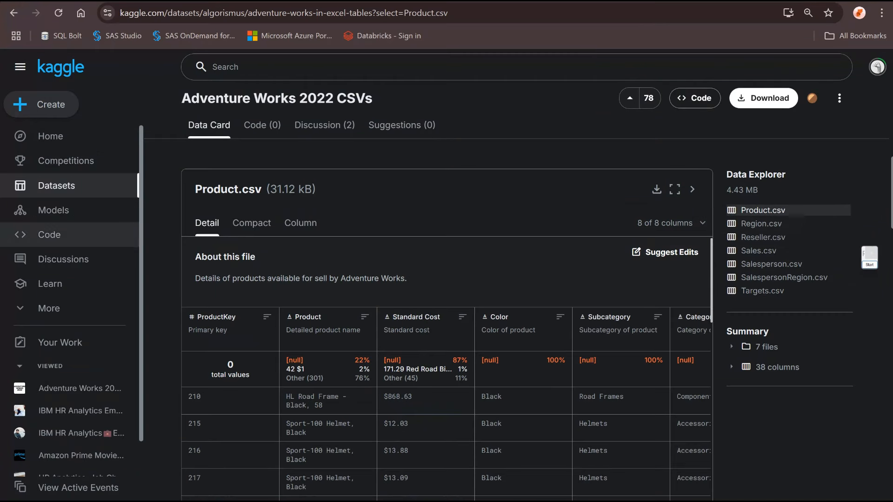
{"action": "left_click", "coordinate": [251, 222]}
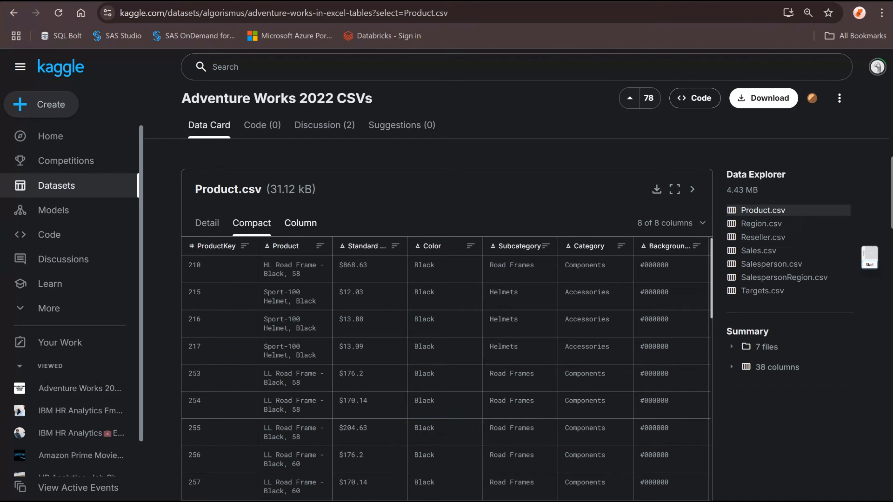
{"action": "left_click", "coordinate": [301, 222]}
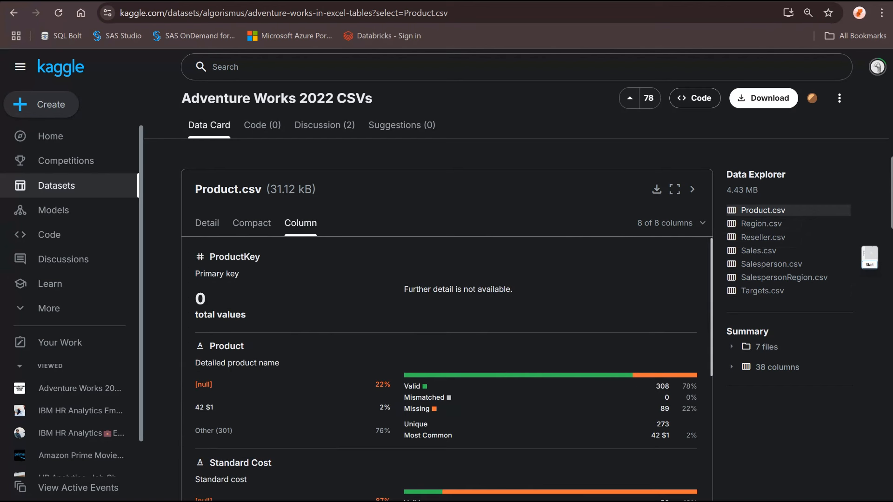
{"action": "left_click_drag", "start_coordinate": [210, 256], "coordinate": [239, 275]}
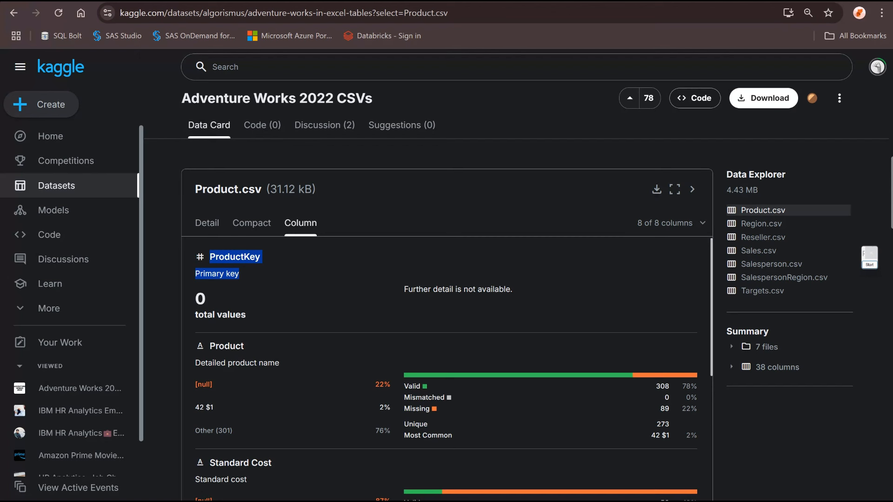
{"action": "left_click", "coordinate": [261, 278]}
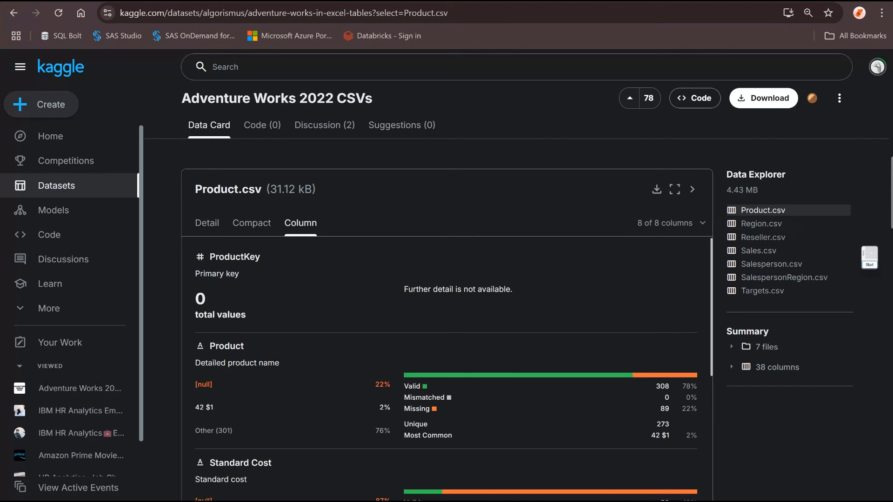
Check the key column descriptions of Region.csv and Sales.csv in the Adventure Works 2022 CSVs dataset
{"action": "left_click", "coordinate": [761, 224]}
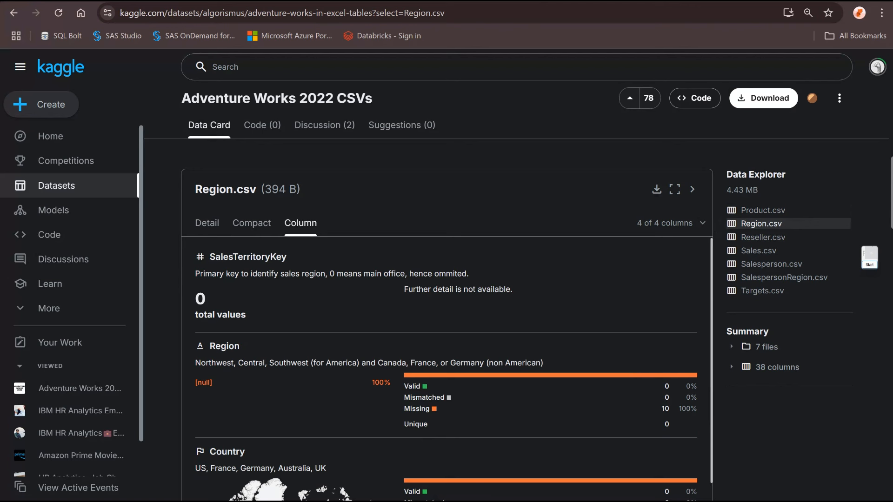
{"action": "left_click_drag", "start_coordinate": [210, 257], "coordinate": [287, 259]}
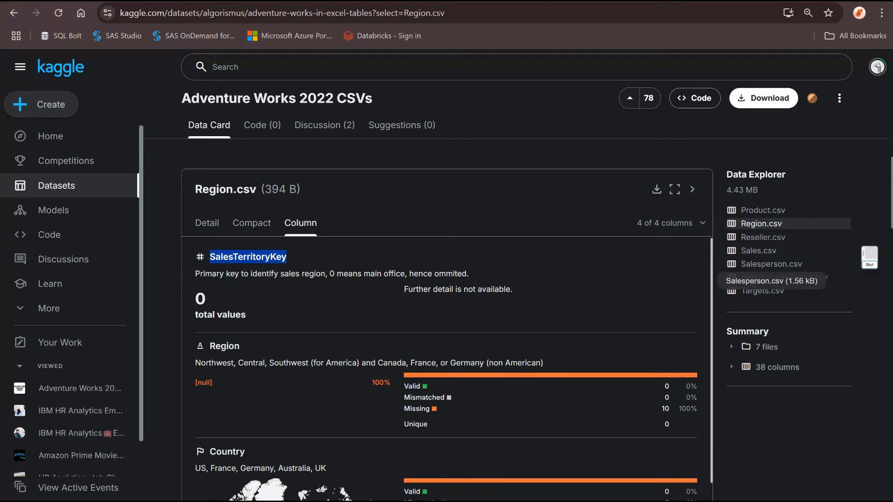
{"action": "left_click", "coordinate": [759, 251]}
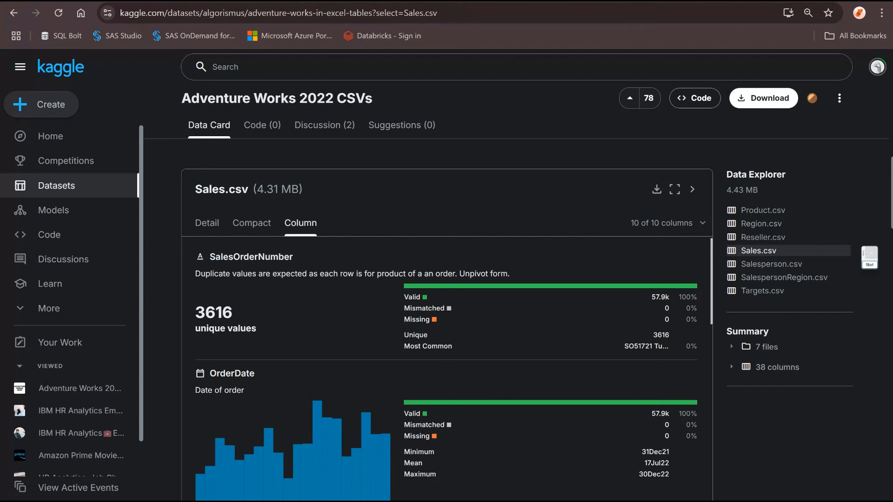
{"action": "left_click_drag", "start_coordinate": [182, 98], "coordinate": [372, 99]}
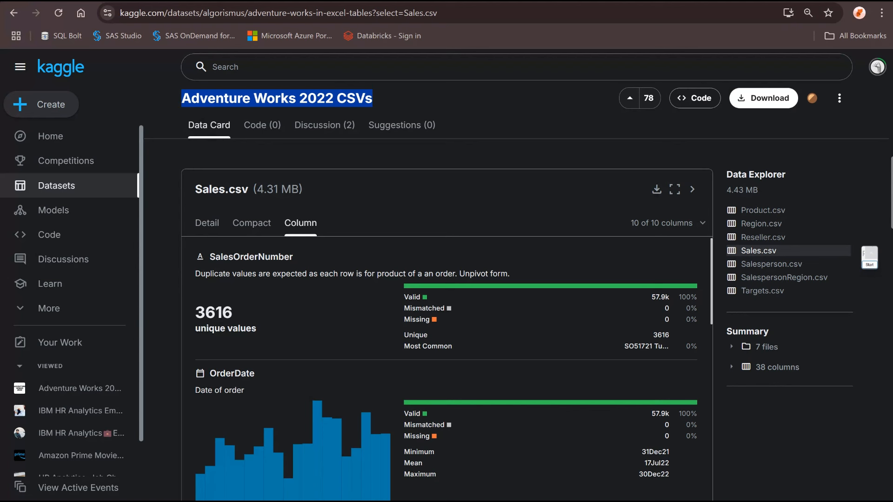
Switch back to the flat file import wizard in SQL Server Management Studio, accept the Sales columns and run the import
{"action": "left_click", "coordinate": [578, 442]}
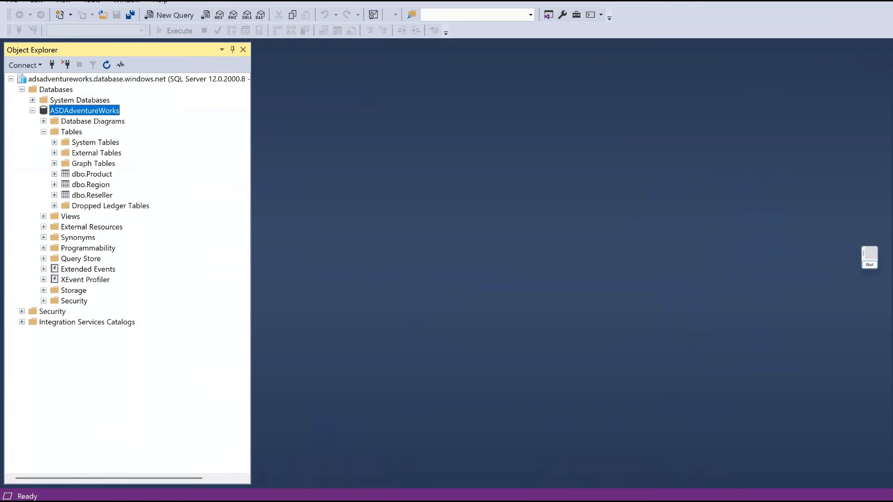
{"action": "left_click", "coordinate": [698, 448]}
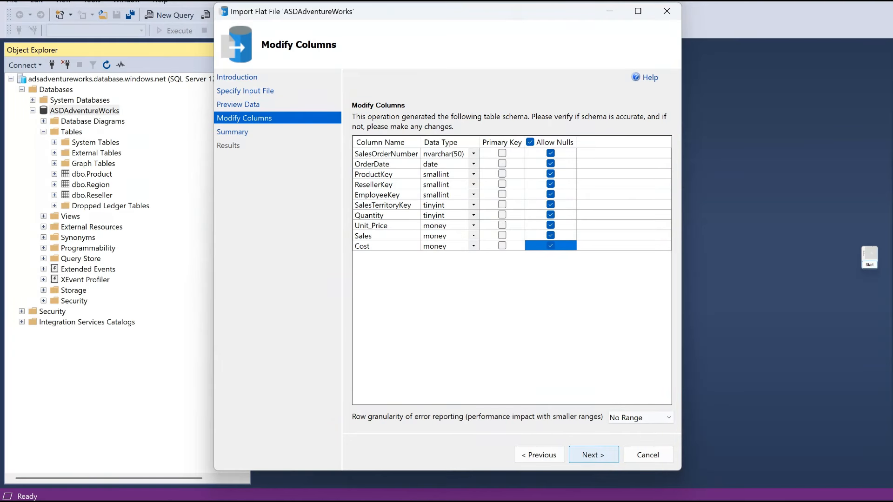
{"action": "left_click", "coordinate": [593, 454]}
{"action": "left_click", "coordinate": [593, 455]}
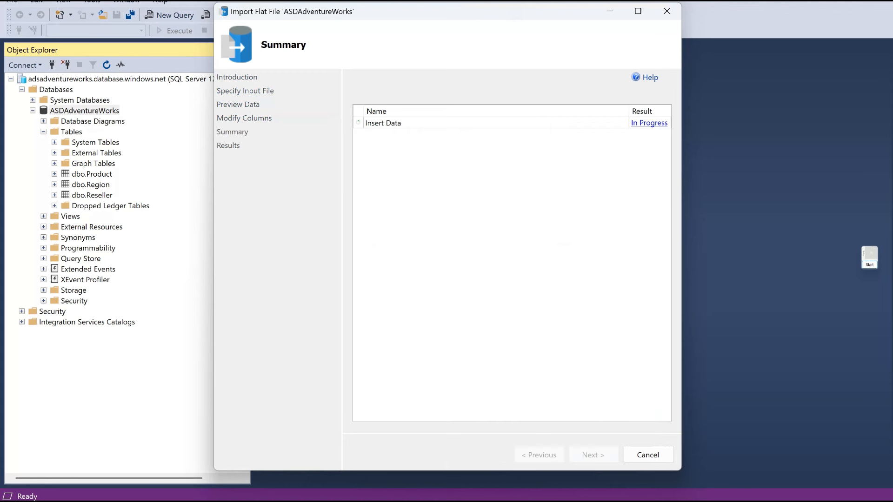
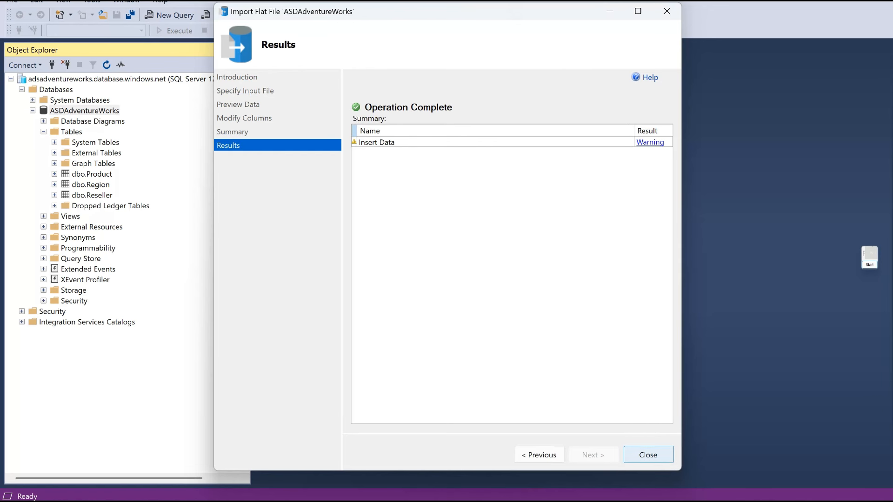
Read the details of the Insert Data result for the Sales import, dismiss them and close the wizard
{"action": "left_click", "coordinate": [651, 143]}
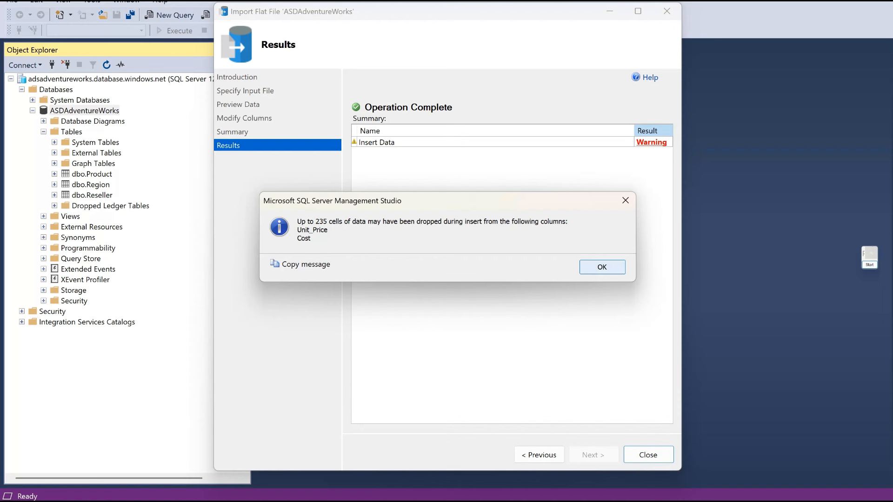
{"action": "key", "text": "Return"}
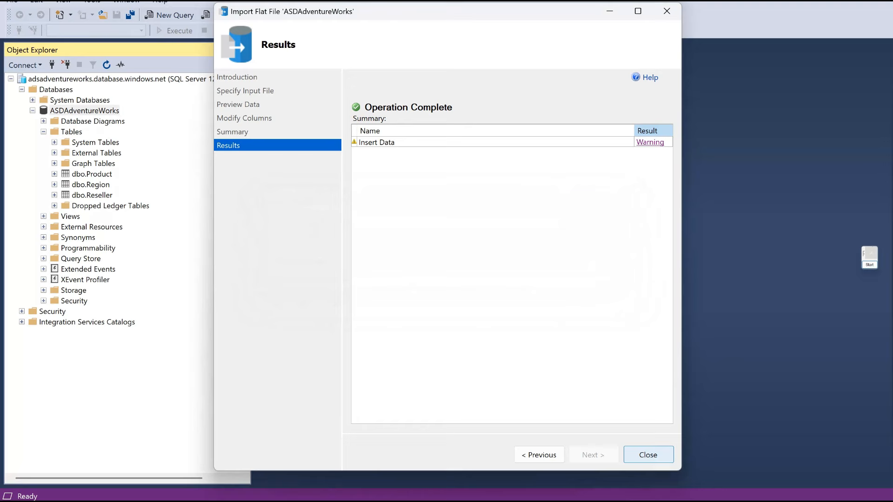
{"action": "left_click", "coordinate": [648, 455]}
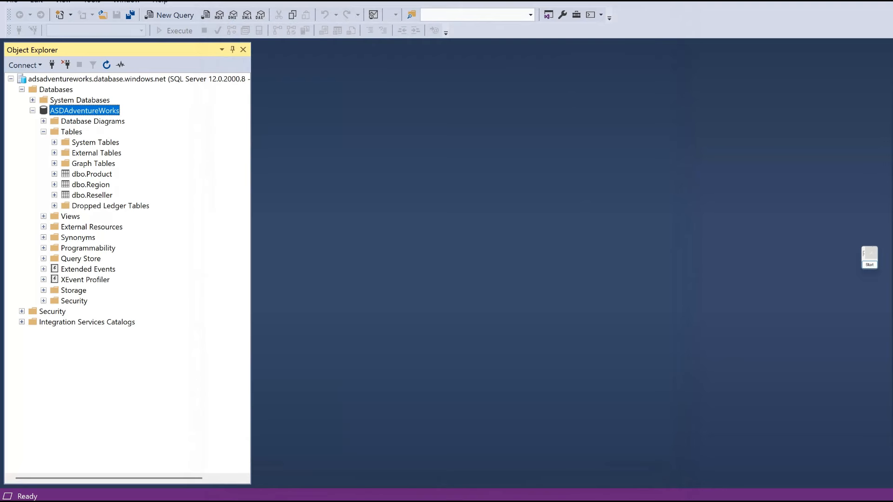
Start another flat file import into ASDAdventureWorks and choose SalespersonRegion.csv from the AdventureWorks2022 folder as the input file
{"action": "right_click", "coordinate": [73, 111]}
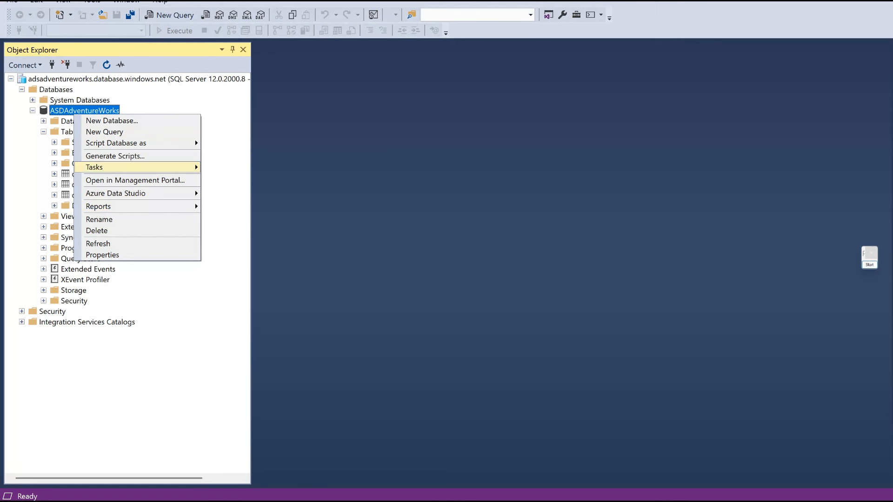
{"action": "mouse_move", "coordinate": [121, 167]}
{"action": "key", "text": "Return"}
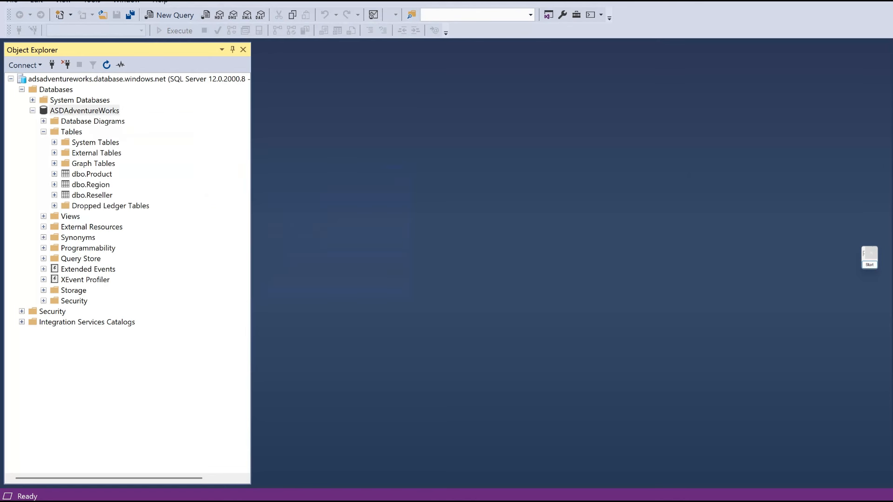
{"action": "key", "text": "Return"}
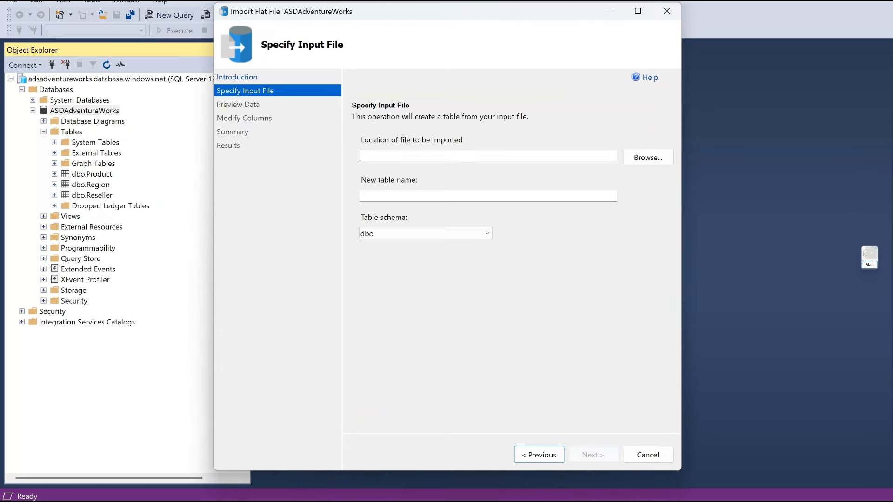
{"action": "left_click", "coordinate": [648, 157]}
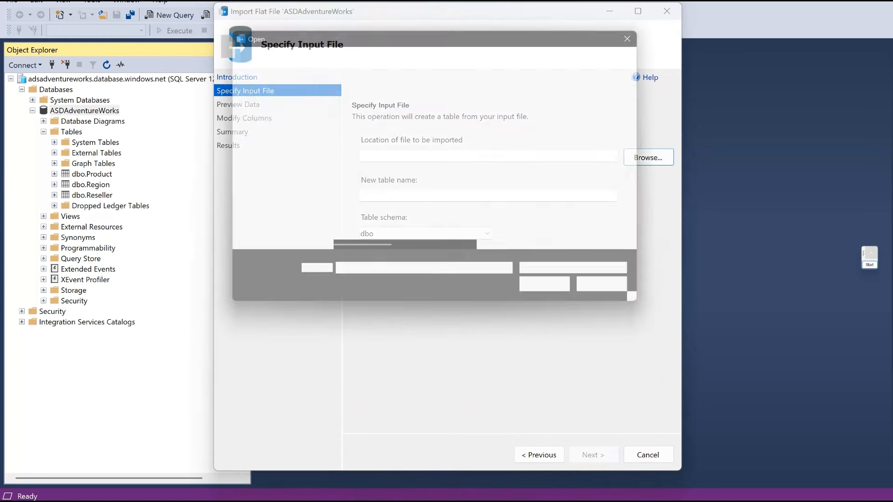
{"action": "scroll", "coordinate": [404, 222], "scroll_direction": "down", "scroll_amount": 3}
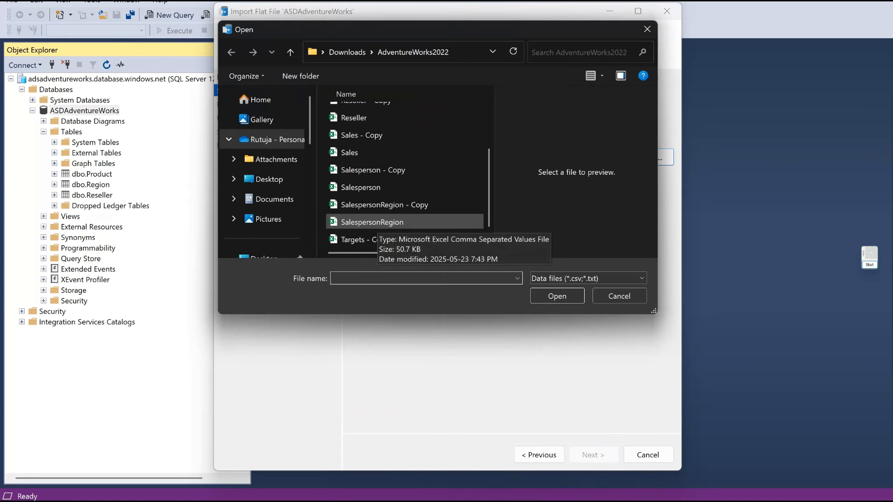
{"action": "left_click", "coordinate": [372, 222]}
{"action": "left_click", "coordinate": [557, 296]}
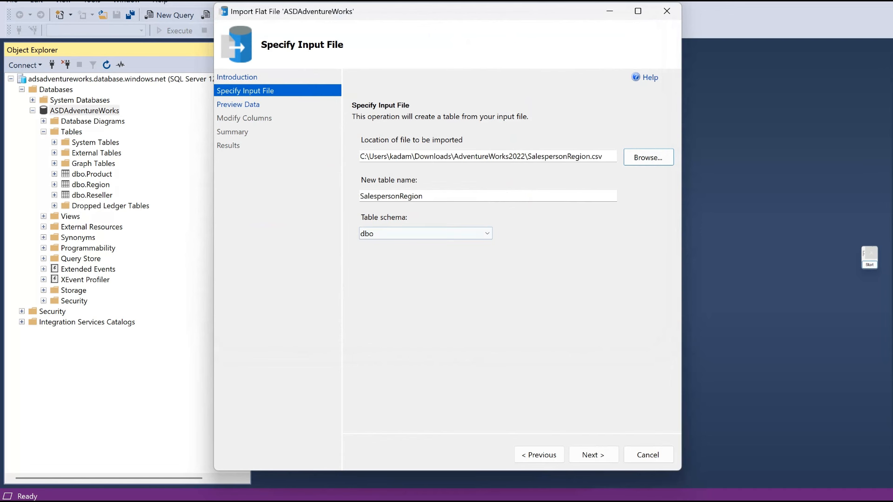
Advance the SalespersonRegion import to its column settings, and switch to the browser to check the Salesperson.csv key descriptions on Kaggle
{"action": "left_click", "coordinate": [593, 455]}
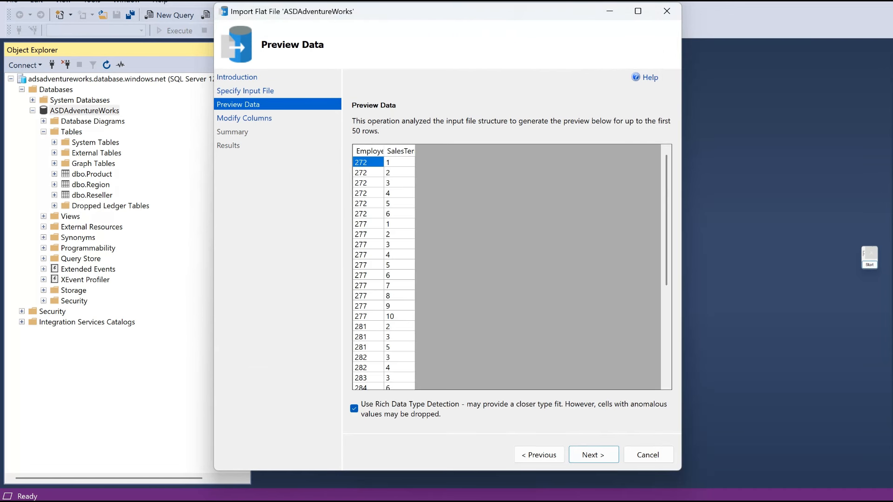
{"action": "left_click", "coordinate": [593, 454]}
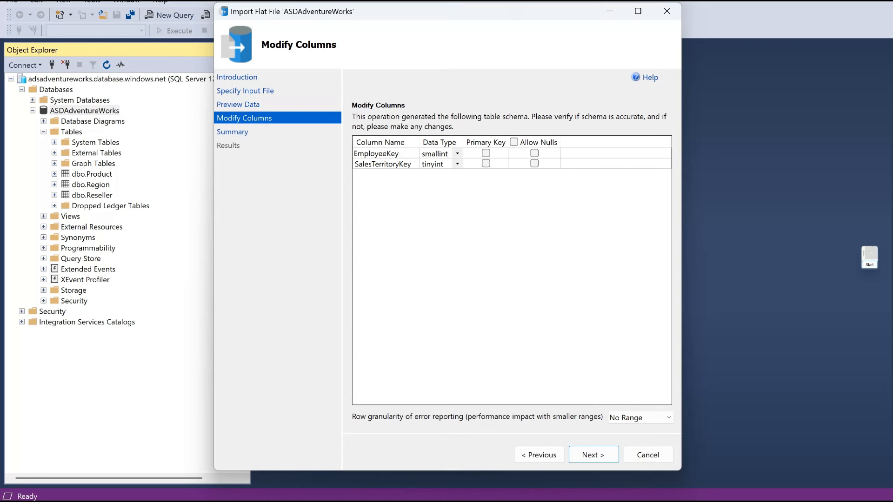
{"action": "mouse_move", "coordinate": [527, 501]}
{"action": "left_click", "coordinate": [528, 453]}
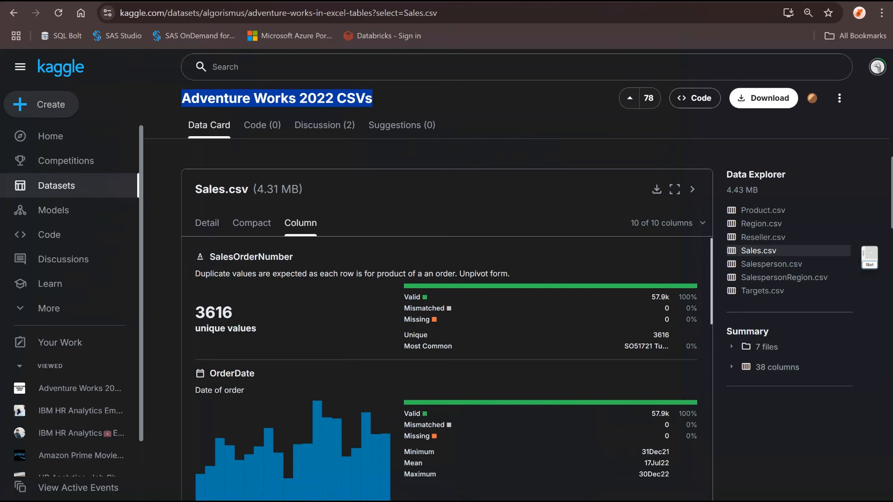
{"action": "left_click", "coordinate": [771, 264]}
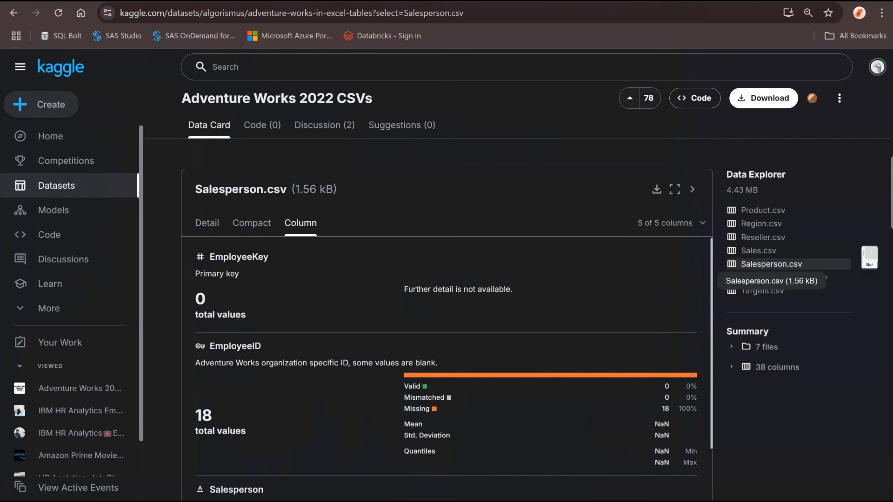
Back in SQL Server Management Studio, try to import SalespersonRegion with EmployeeKey as primary key and nulls allowed for SalesTerritoryKey
{"action": "mouse_move", "coordinate": [633, 501]}
{"action": "left_click", "coordinate": [696, 455]}
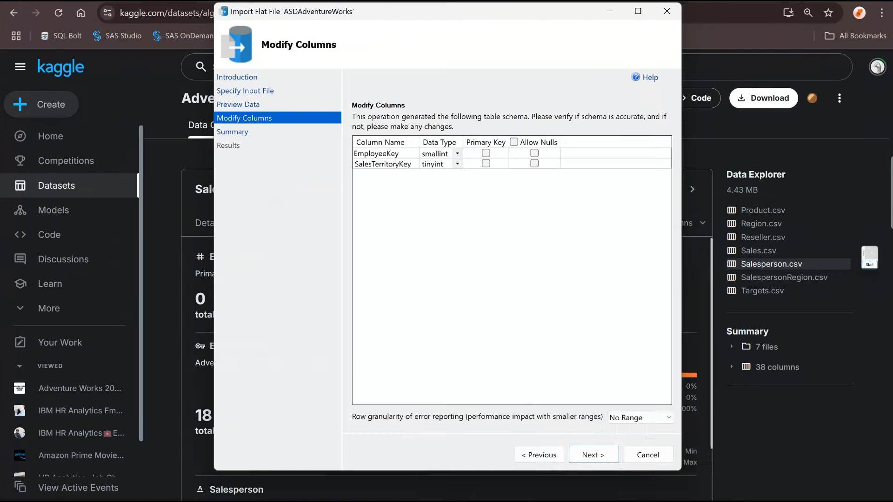
{"action": "left_click", "coordinate": [633, 501]}
{"action": "left_click", "coordinate": [595, 457]}
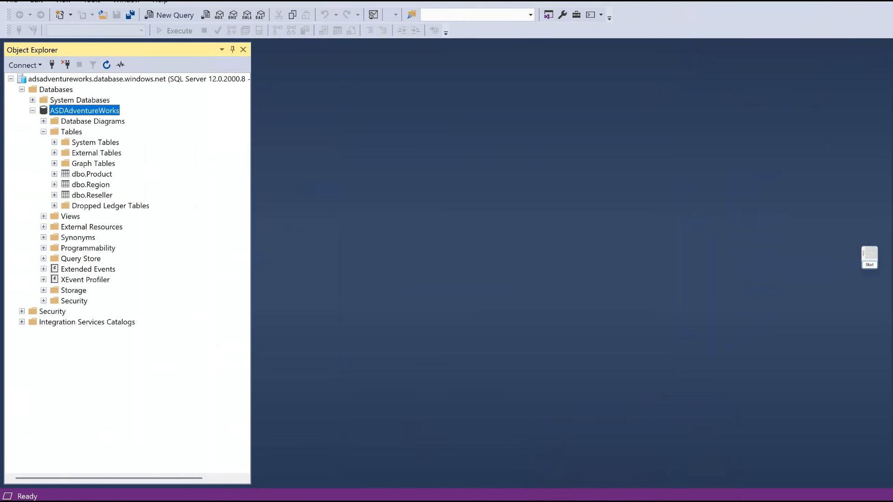
{"action": "left_click", "coordinate": [633, 501]}
{"action": "left_click", "coordinate": [696, 455]}
{"action": "left_click", "coordinate": [486, 153]}
{"action": "left_click", "coordinate": [534, 164]}
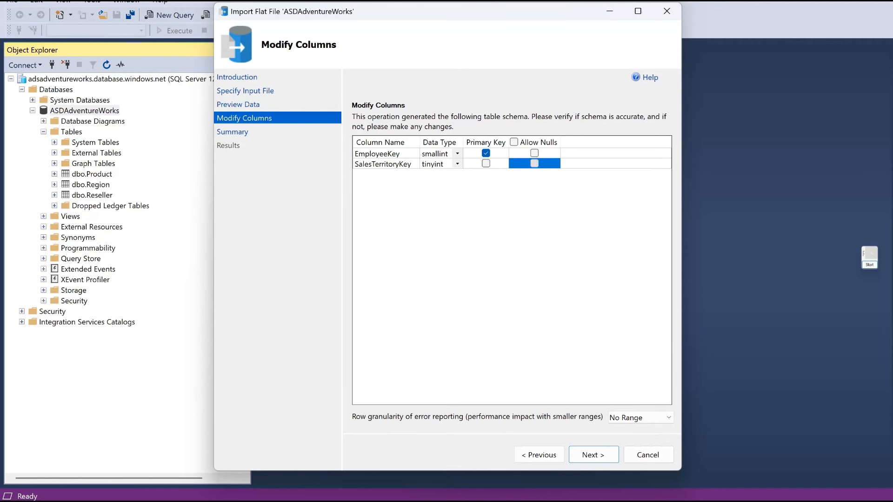
{"action": "left_click", "coordinate": [593, 454]}
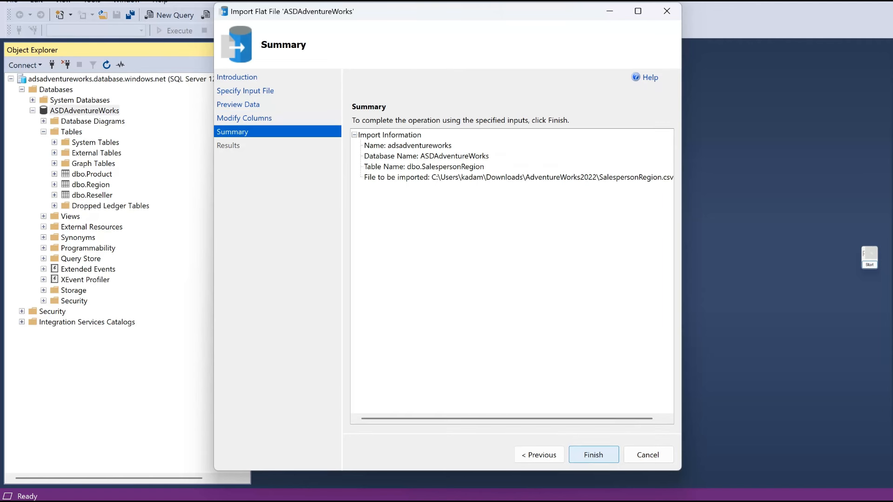
{"action": "left_click", "coordinate": [593, 455]}
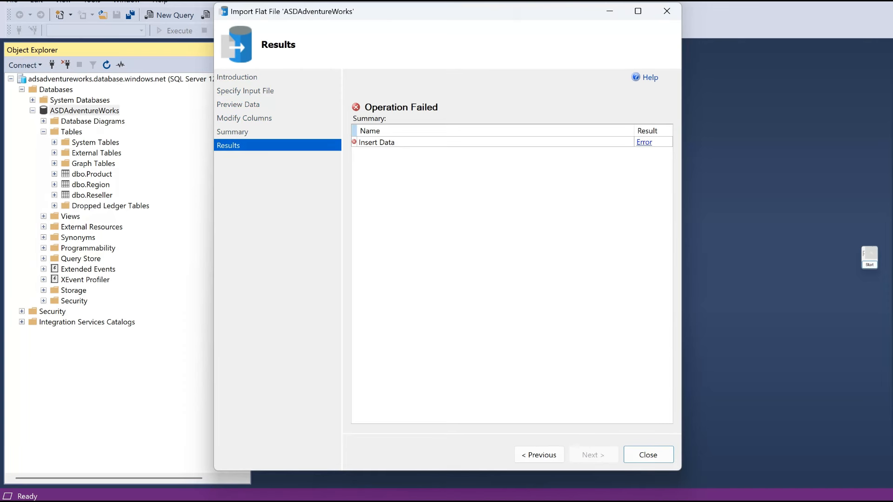
Review the import error details, and check the SalespersonRegion.csv EmployeeKey description on the Kaggle page in the browser
{"action": "left_click", "coordinate": [644, 142]}
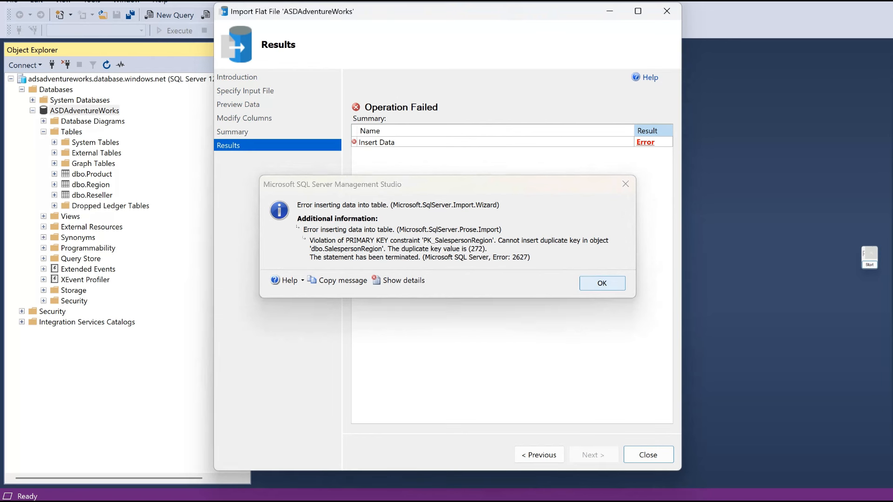
{"action": "left_click", "coordinate": [602, 283]}
{"action": "mouse_move", "coordinate": [524, 499]}
{"action": "left_click", "coordinate": [524, 455]}
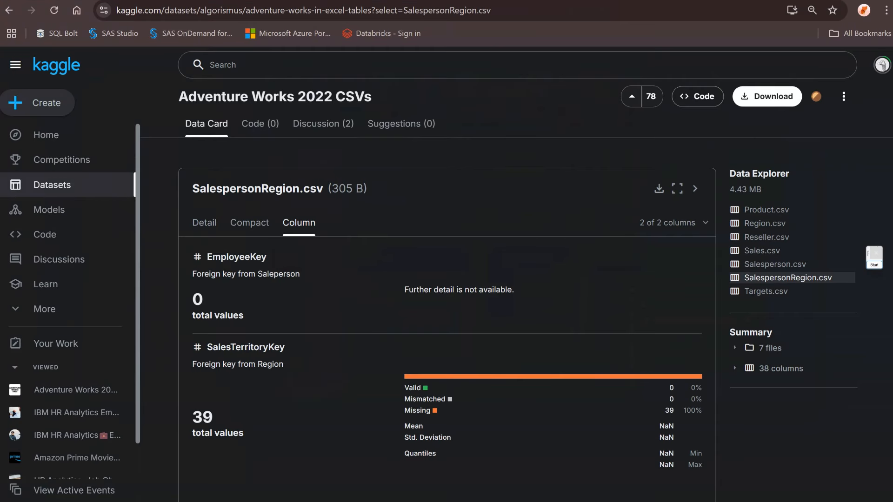
{"action": "left_click_drag", "start_coordinate": [207, 257], "coordinate": [267, 257]}
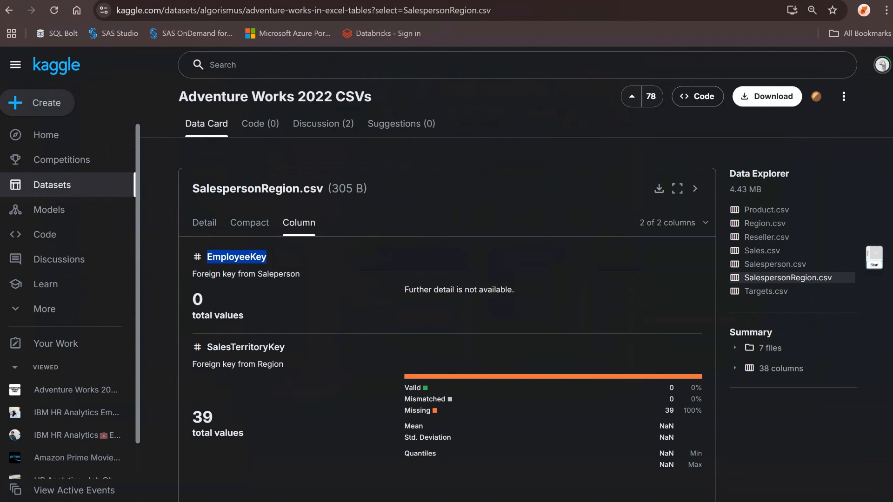
{"action": "left_click_drag", "start_coordinate": [192, 274], "coordinate": [299, 274]}
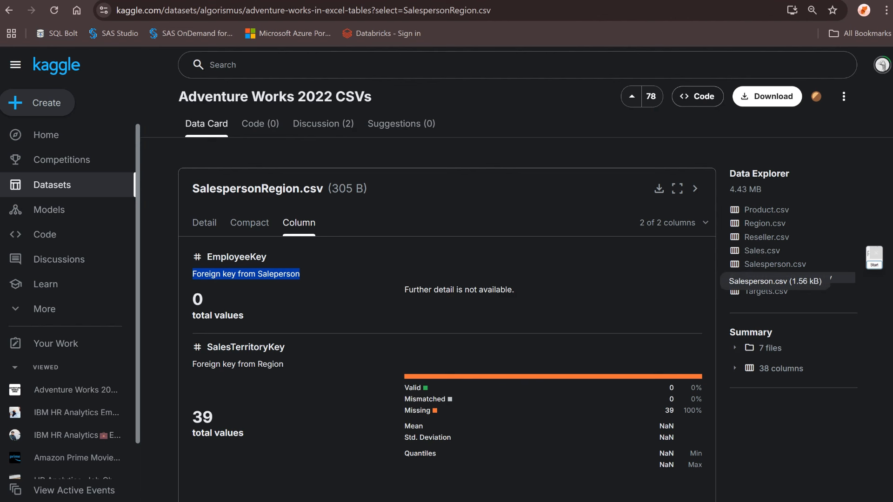
Return to SQL Server Management Studio, refresh the ASDAdventureWorks database and expand its list of tables
{"action": "key", "text": "alt+Tab"}
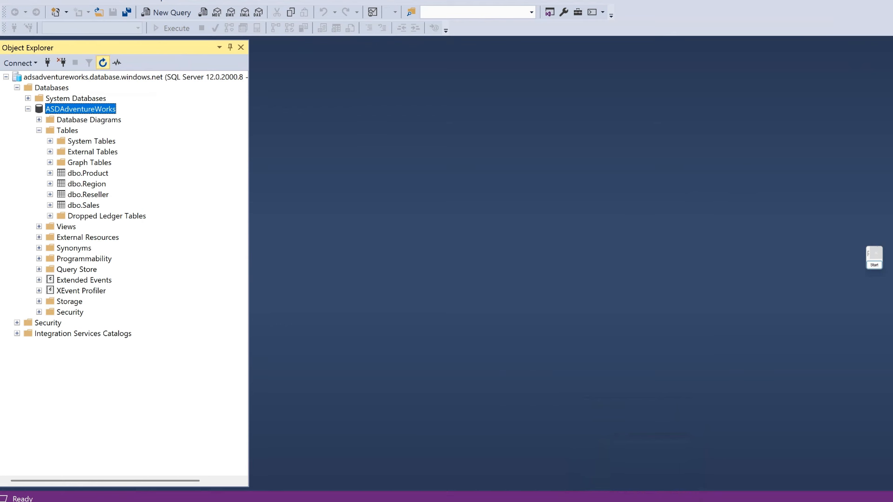
{"action": "key", "text": "F5"}
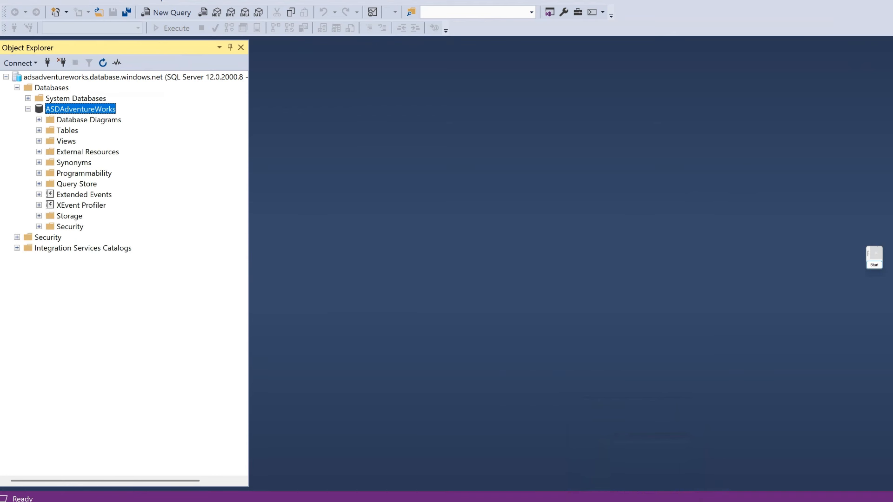
{"action": "left_click", "coordinate": [39, 130]}
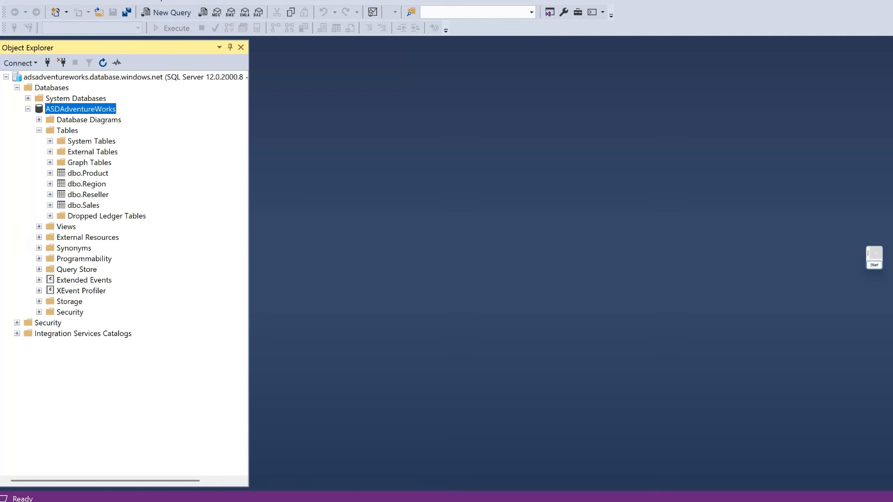
Start a flat file import into ASDAdventureWorks and choose the Salesperson CSV from the AdventureWorks2022 folder as input file
{"action": "right_click", "coordinate": [74, 110]}
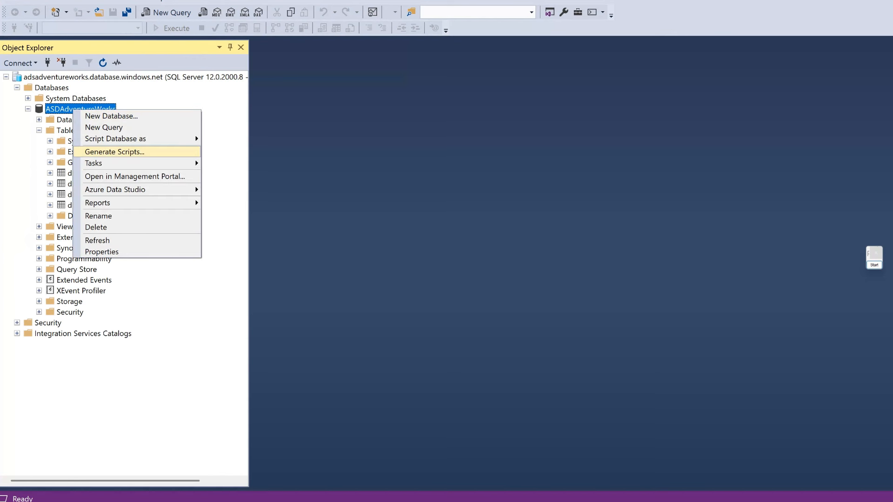
{"action": "mouse_move", "coordinate": [103, 162]}
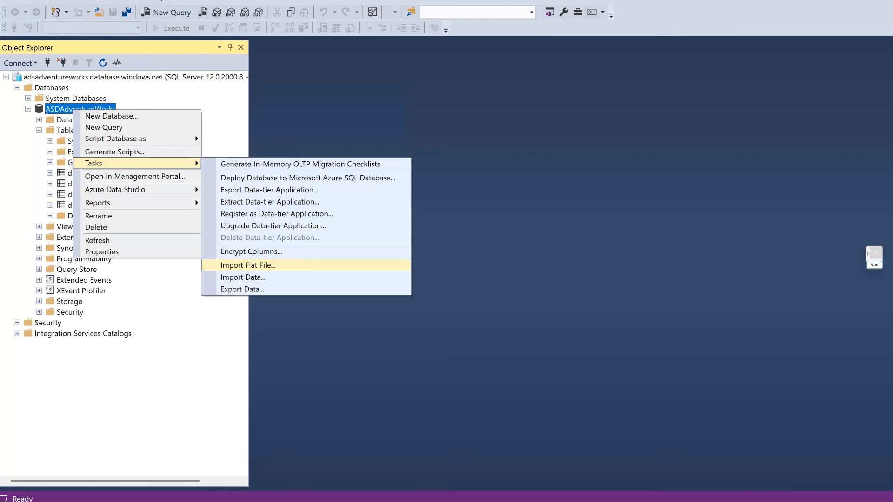
{"action": "left_click", "coordinate": [248, 265]}
{"action": "key", "text": "Return"}
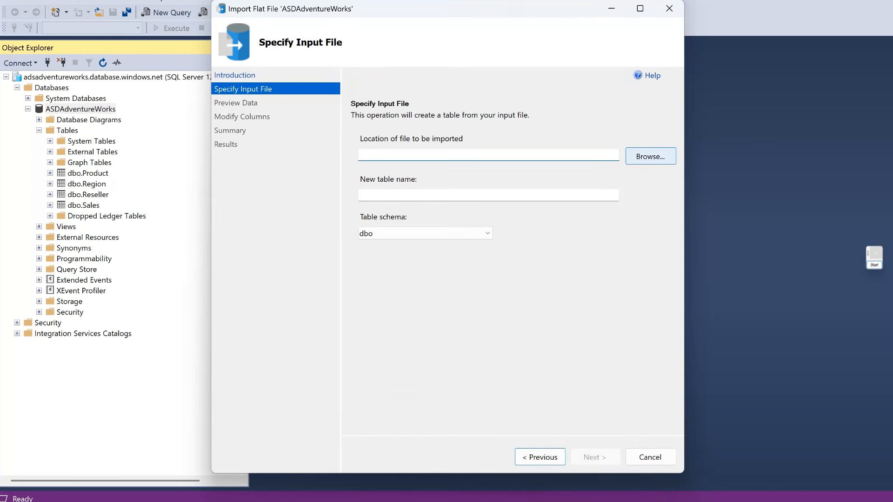
{"action": "left_click", "coordinate": [650, 156]}
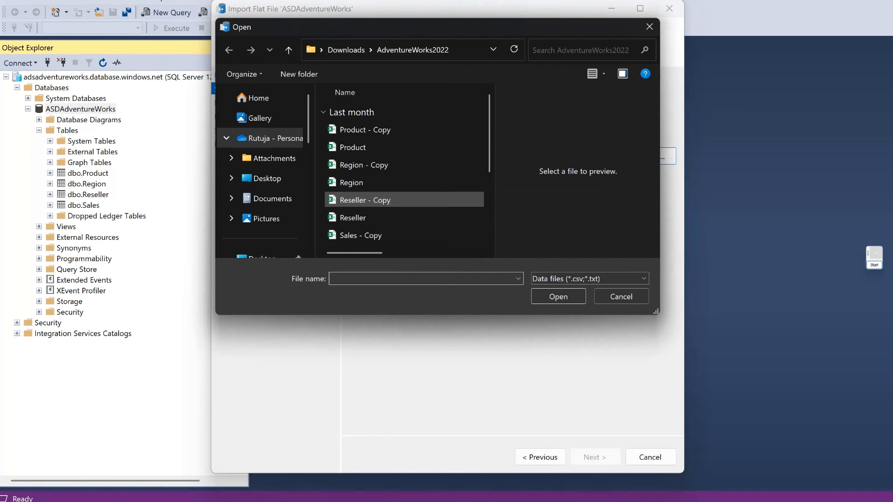
{"action": "scroll", "coordinate": [404, 200], "scroll_direction": "down", "scroll_amount": 1}
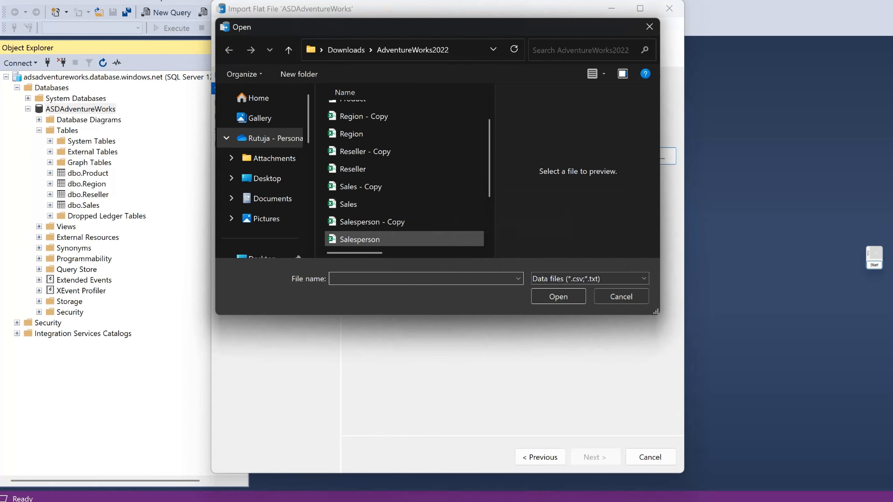
{"action": "left_click", "coordinate": [359, 239]}
{"action": "key", "text": "Return"}
Import the Salesperson table with EmployeeKey as primary key and nulls allowed for EmployeeID, Salesperson, Title and UPN
{"action": "left_click", "coordinate": [594, 457]}
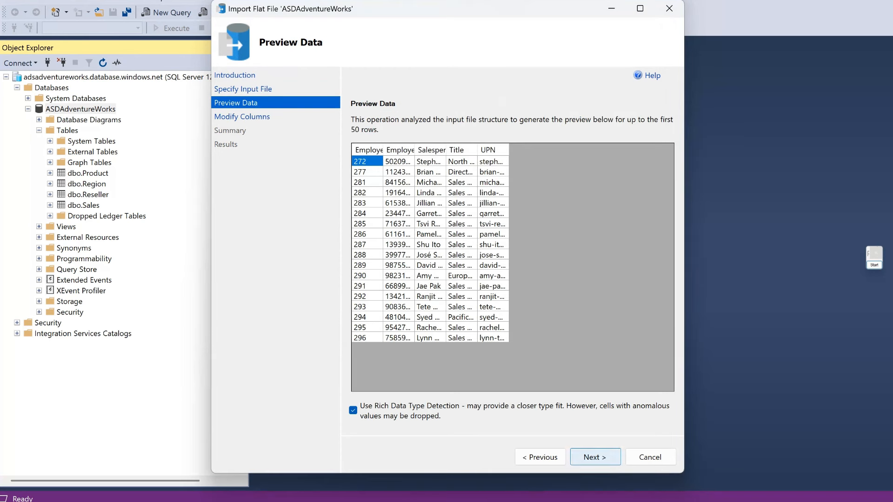
{"action": "left_click", "coordinate": [595, 457]}
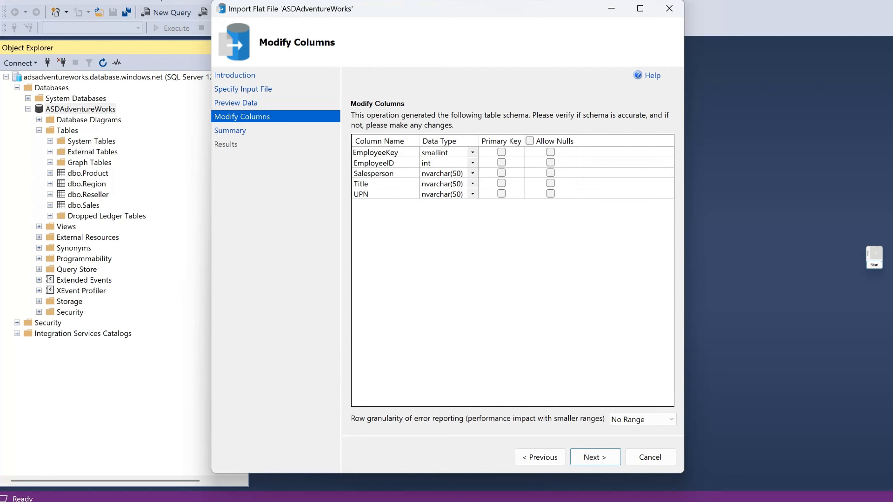
{"action": "left_click", "coordinate": [501, 152]}
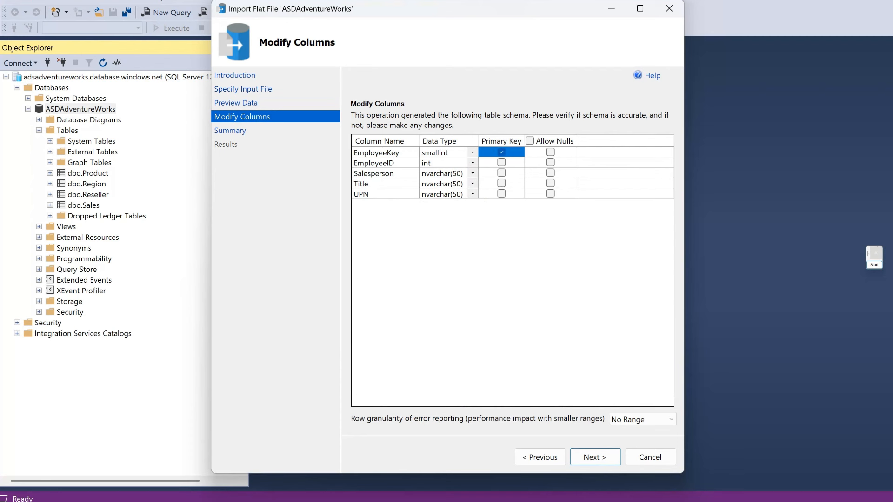
{"action": "left_click", "coordinate": [550, 162]}
{"action": "left_click", "coordinate": [550, 172]}
{"action": "left_click", "coordinate": [550, 183]}
{"action": "left_click", "coordinate": [550, 194]}
{"action": "left_click", "coordinate": [594, 456]}
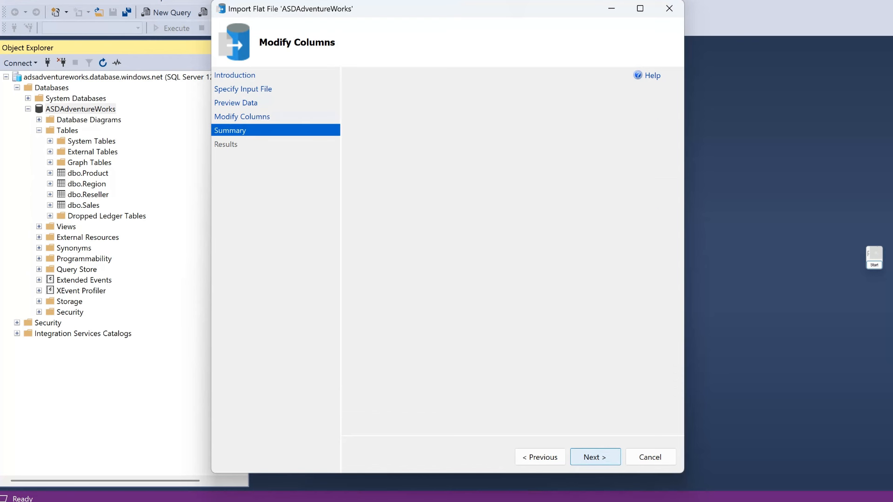
{"action": "left_click", "coordinate": [594, 456]}
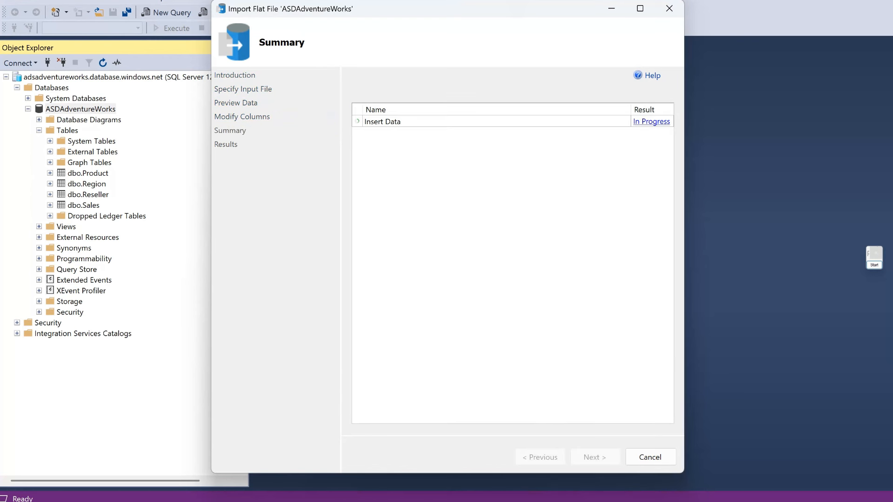
{"action": "left_click", "coordinate": [650, 456]}
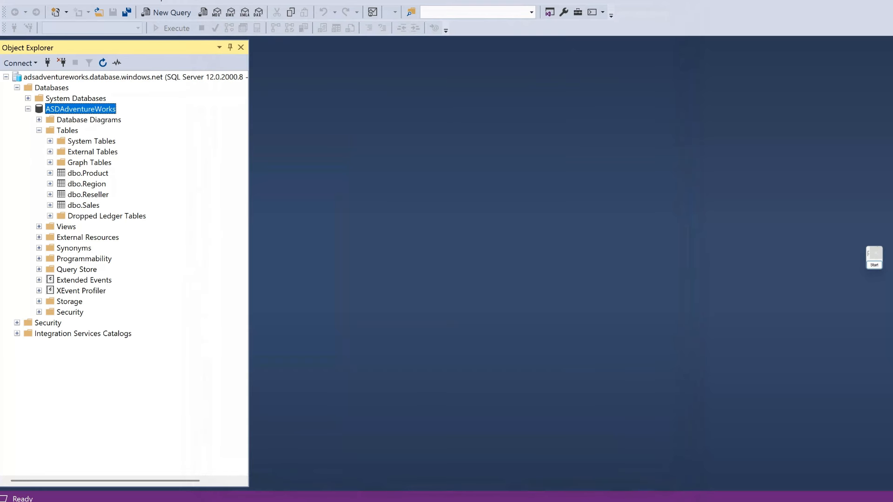
Start a flat file import into ASDAdventureWorks and choose the SalespersonRegion CSV from the AdventureWorks2022 folder as input file
{"action": "right_click", "coordinate": [82, 109]}
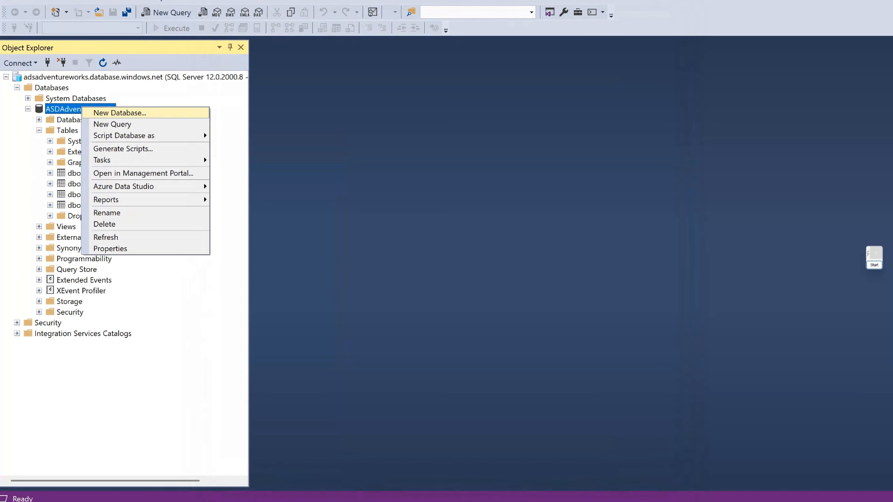
{"action": "mouse_move", "coordinate": [140, 186]}
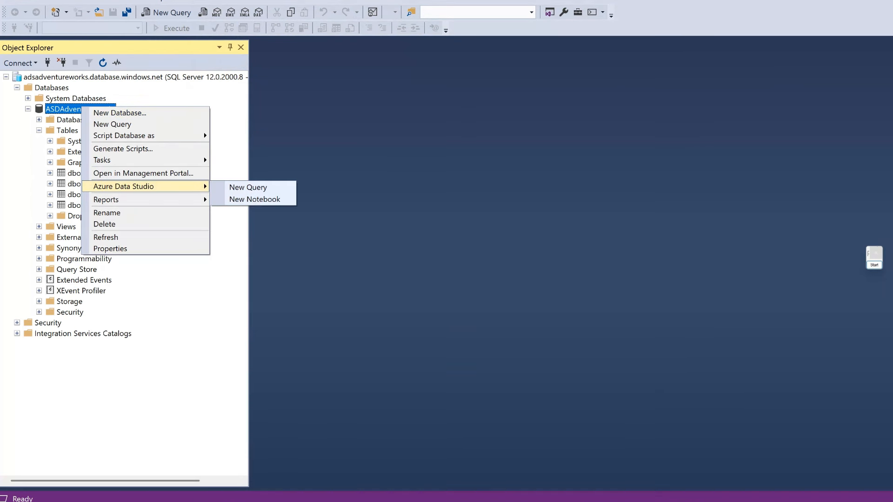
{"action": "mouse_move", "coordinate": [121, 160]}
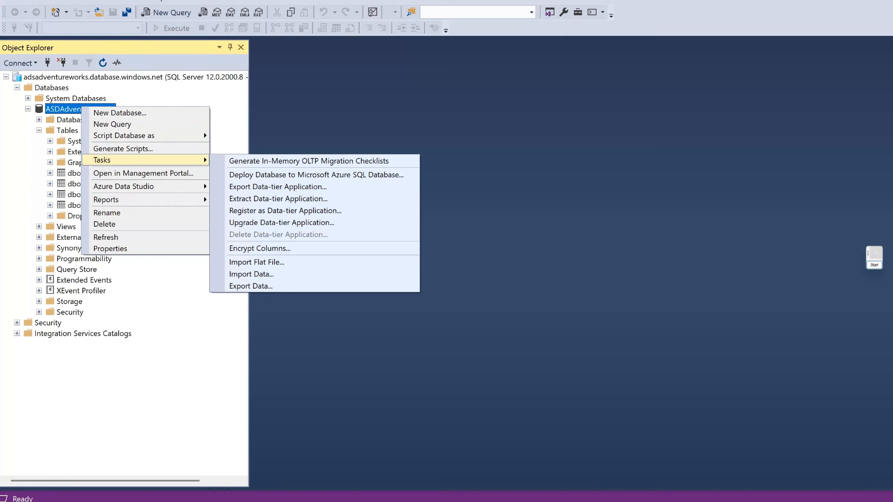
{"action": "left_click", "coordinate": [257, 262]}
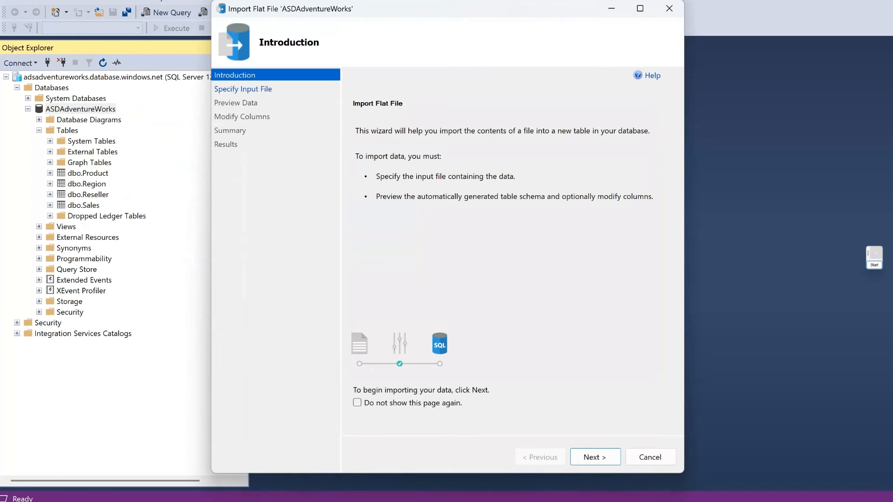
{"action": "left_click", "coordinate": [595, 457]}
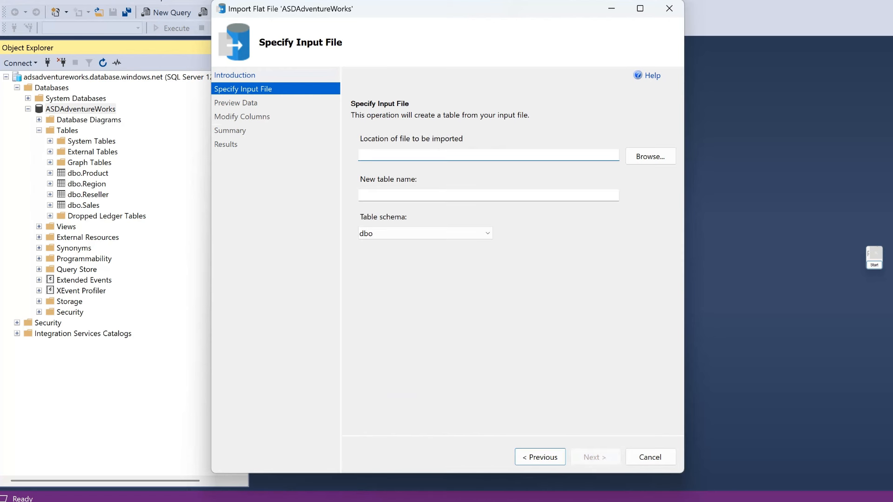
{"action": "left_click", "coordinate": [650, 156]}
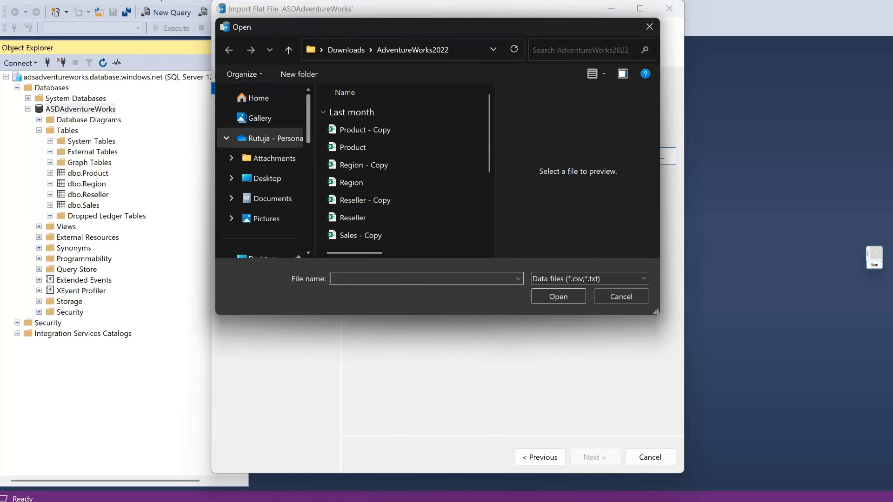
{"action": "scroll", "coordinate": [404, 221], "scroll_direction": "down", "scroll_amount": 3}
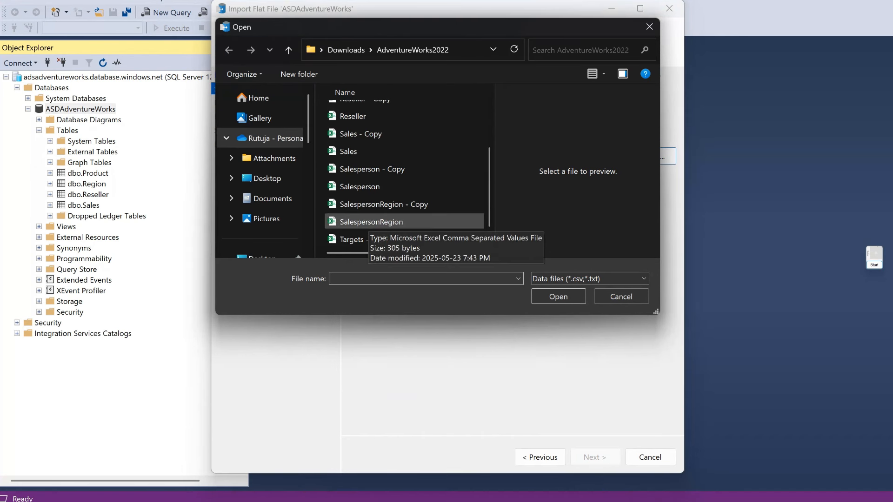
{"action": "left_click", "coordinate": [369, 221]}
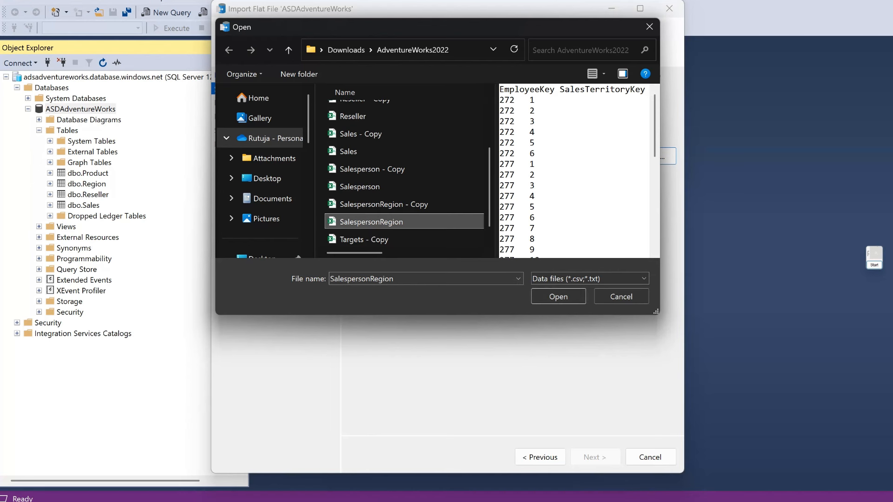
{"action": "left_click", "coordinate": [558, 297]}
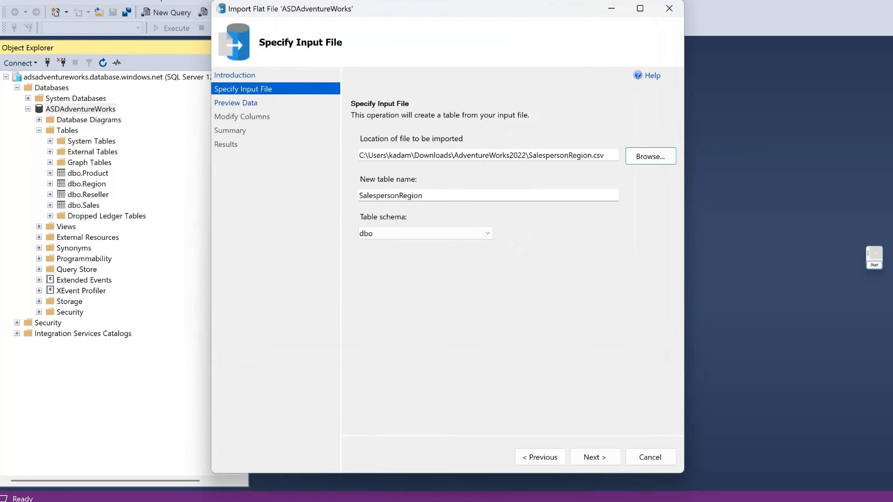
Import the SalespersonRegion table without a primary key, allowing nulls for EmployeeKey and SalesTerritoryKey, and refresh the ASDAdventureWorks database
{"action": "left_click", "coordinate": [595, 457]}
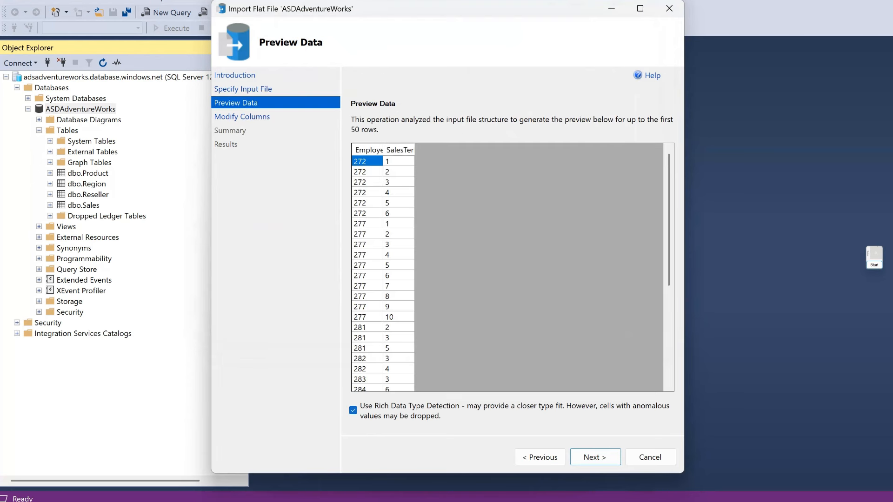
{"action": "left_click", "coordinate": [594, 457]}
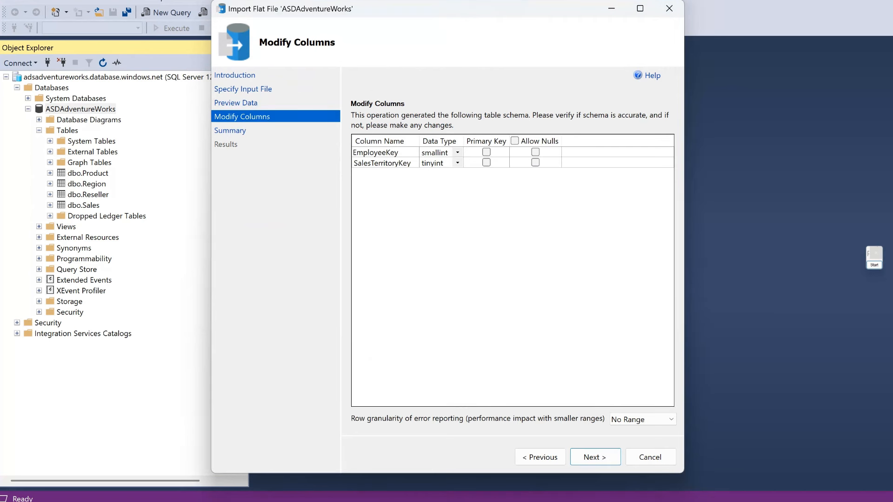
{"action": "left_click", "coordinate": [535, 152]}
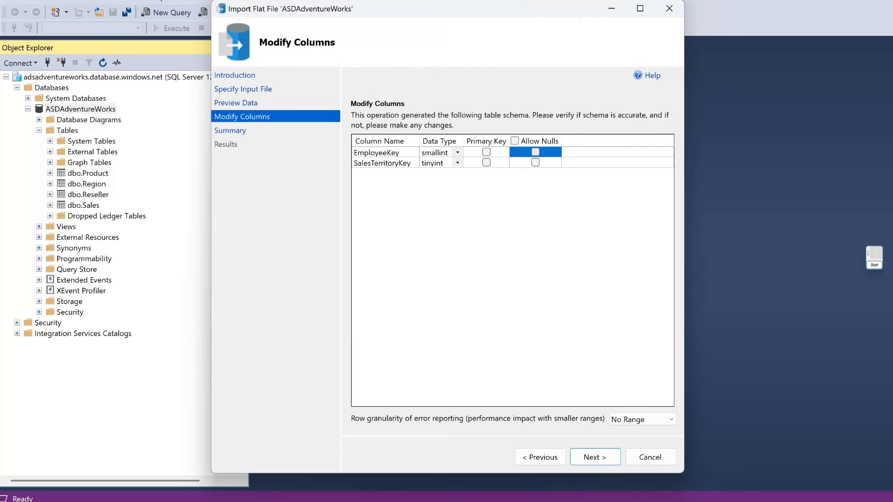
{"action": "left_click", "coordinate": [536, 152]}
{"action": "left_click", "coordinate": [535, 162]}
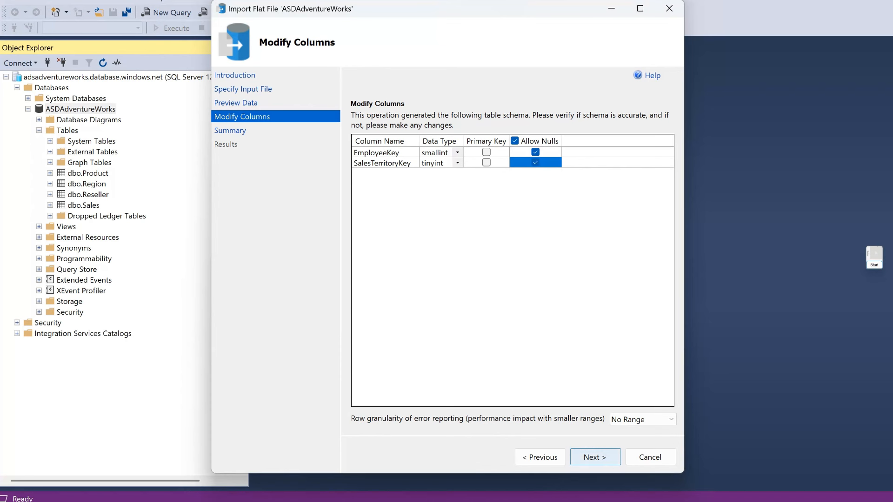
{"action": "left_click", "coordinate": [595, 457]}
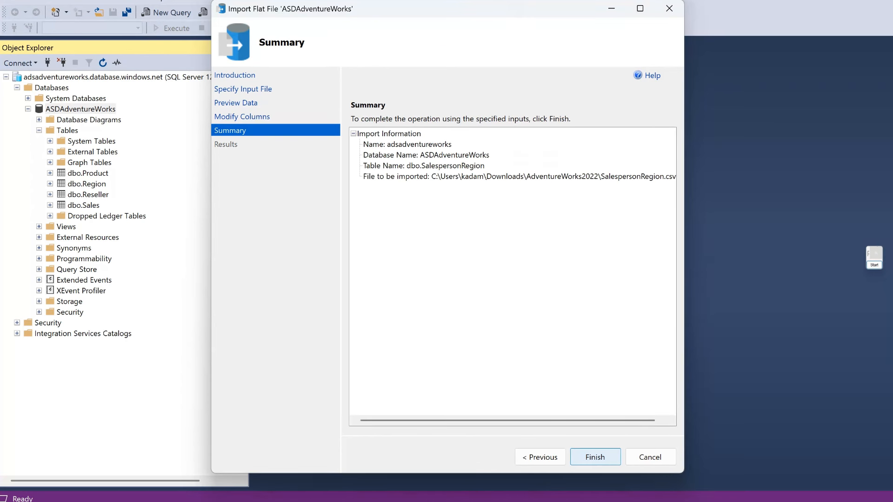
{"action": "left_click", "coordinate": [595, 457]}
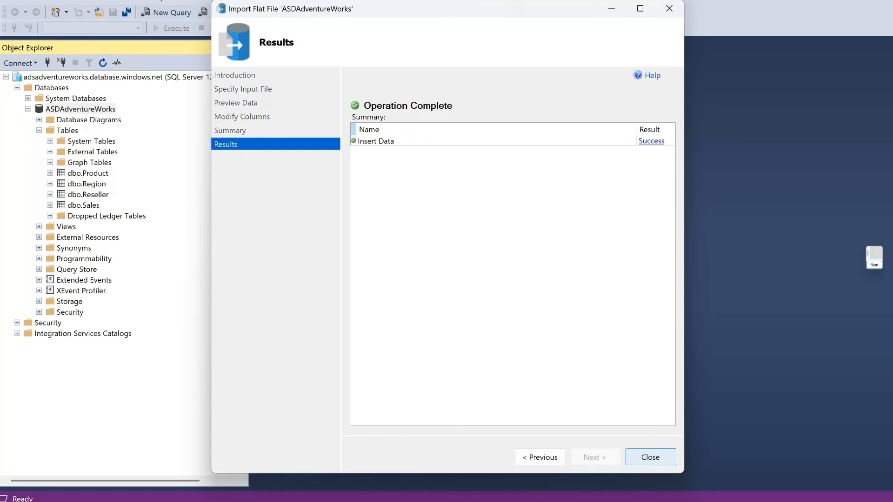
{"action": "left_click", "coordinate": [650, 457]}
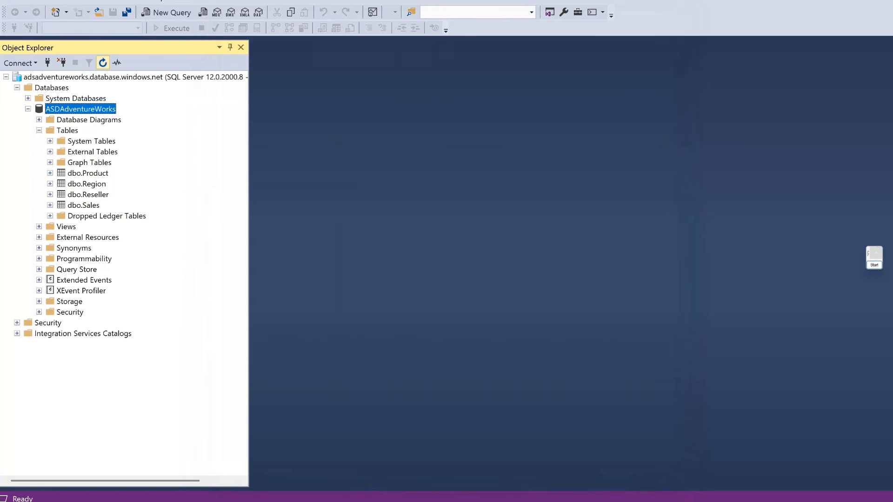
{"action": "left_click", "coordinate": [103, 63]}
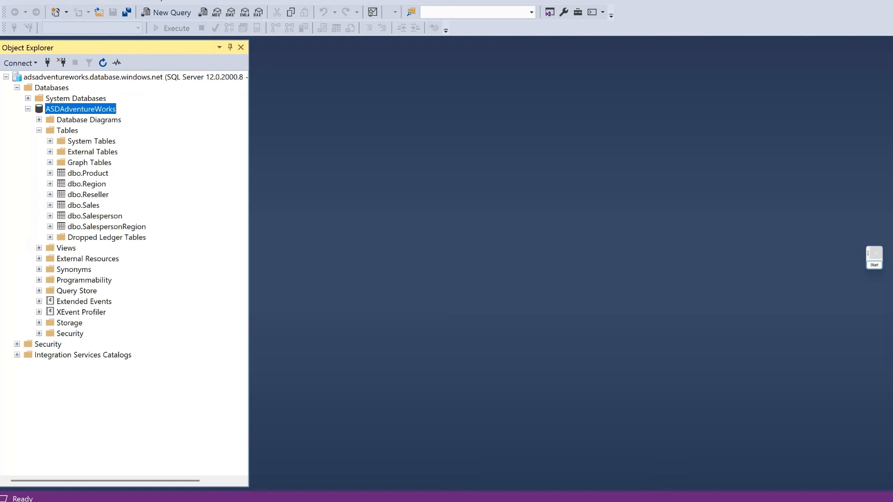
Start a flat file import into ASDAdventureWorks with the Targets CSV as input file, keep the table name Targets and continue to the data preview
{"action": "right_click", "coordinate": [79, 109]}
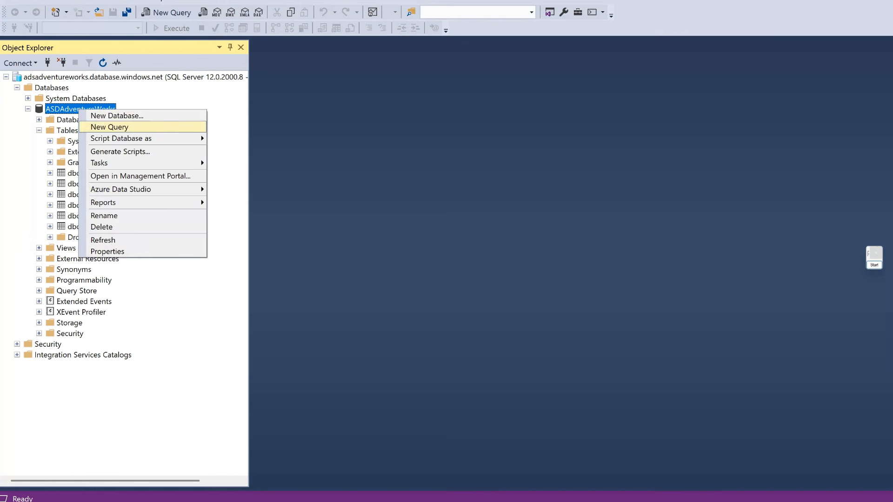
{"action": "mouse_move", "coordinate": [139, 162]}
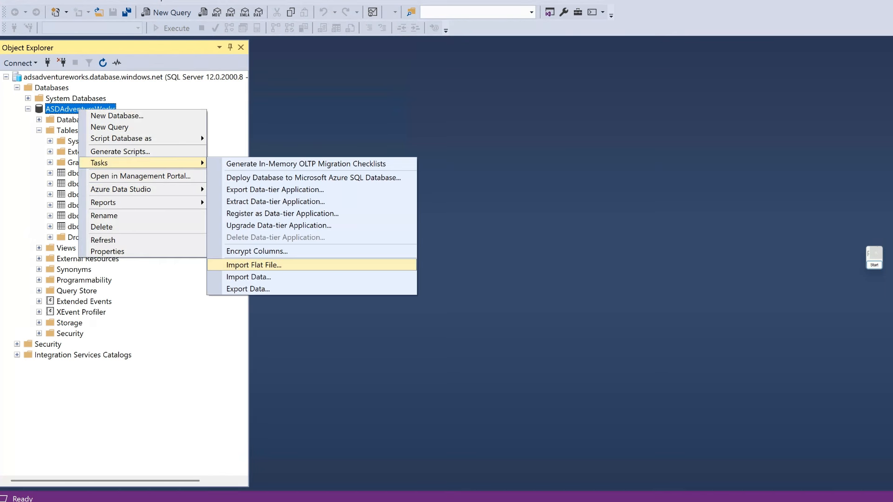
{"action": "left_click", "coordinate": [253, 264]}
{"action": "key", "text": "Return"}
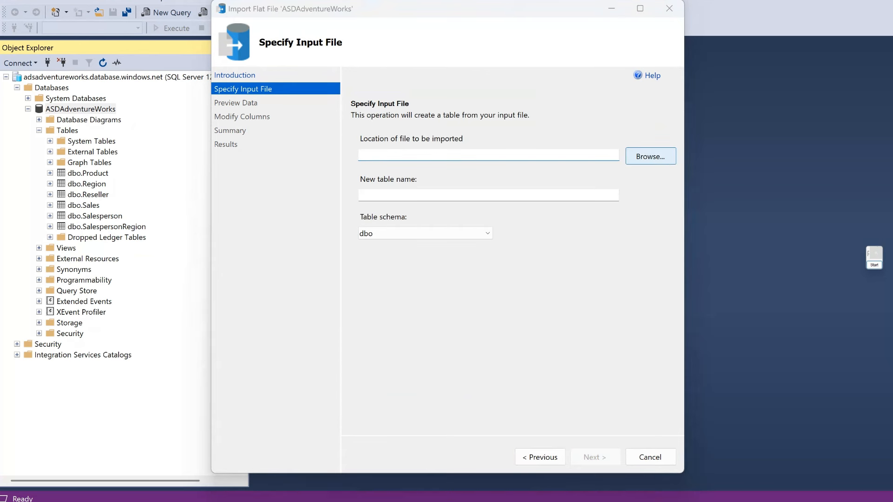
{"action": "left_click", "coordinate": [650, 157]}
{"action": "scroll", "coordinate": [404, 184], "scroll_direction": "down", "scroll_amount": 2}
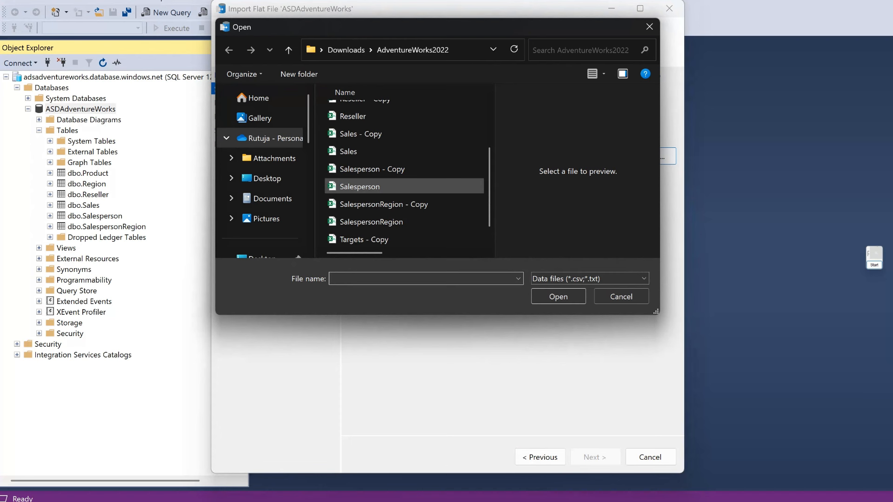
{"action": "scroll", "coordinate": [403, 186], "scroll_direction": "up", "scroll_amount": 2}
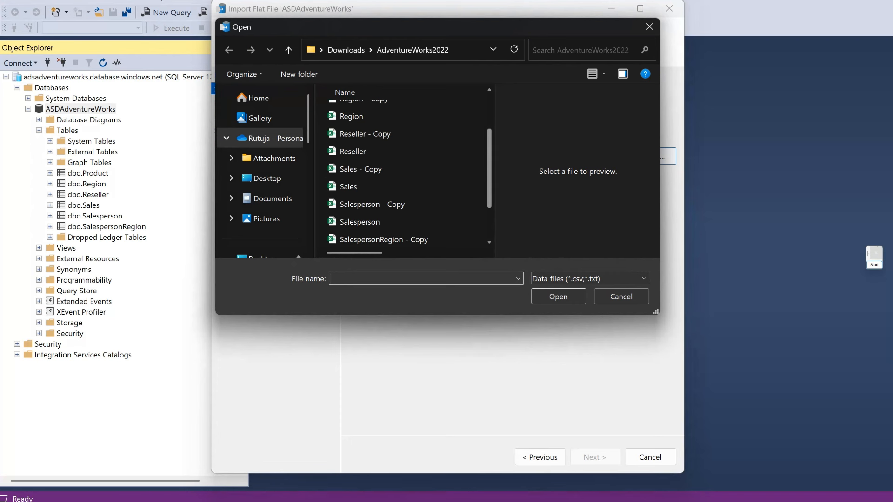
{"action": "scroll", "coordinate": [403, 186], "scroll_direction": "down", "scroll_amount": 1}
{"action": "left_click", "coordinate": [404, 239]}
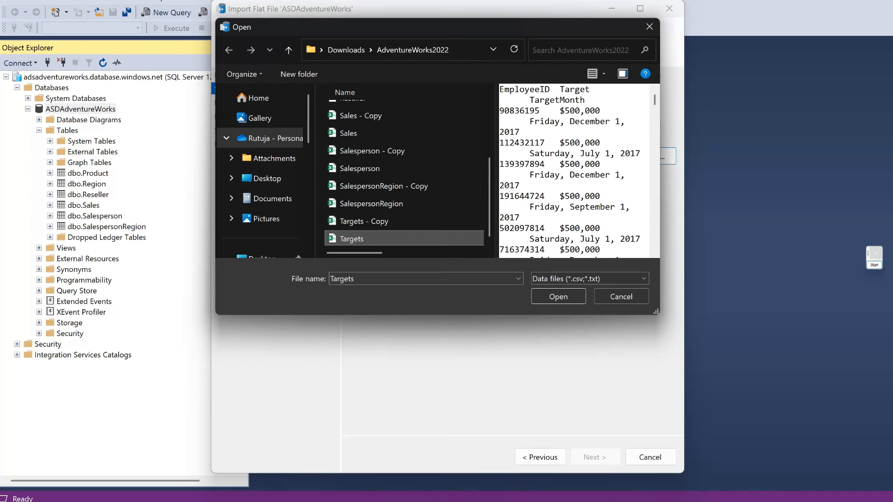
{"action": "left_click", "coordinate": [558, 296]}
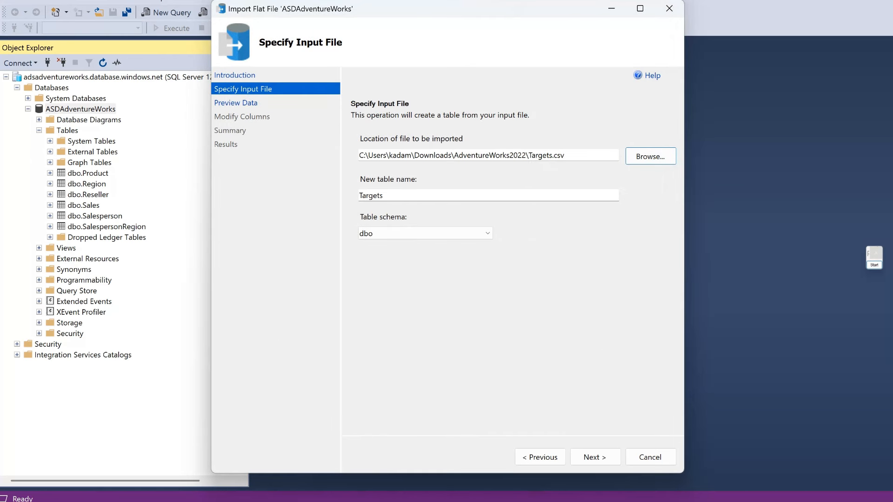
{"action": "left_click", "coordinate": [384, 195]}
{"action": "key", "text": "Return"}
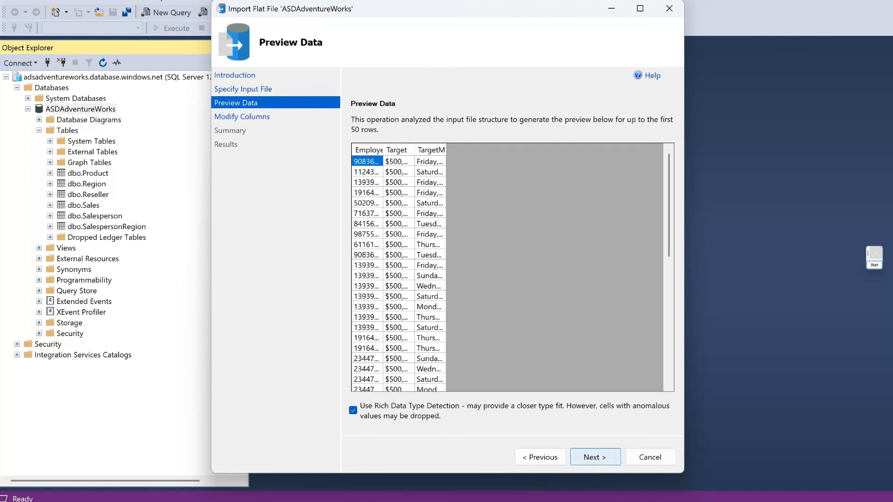
Switch to the Kaggle dataset page in the browser and check the EmployeeID description of Targets.csv
{"action": "mouse_move", "coordinate": [525, 501]}
{"action": "left_click", "coordinate": [526, 458]}
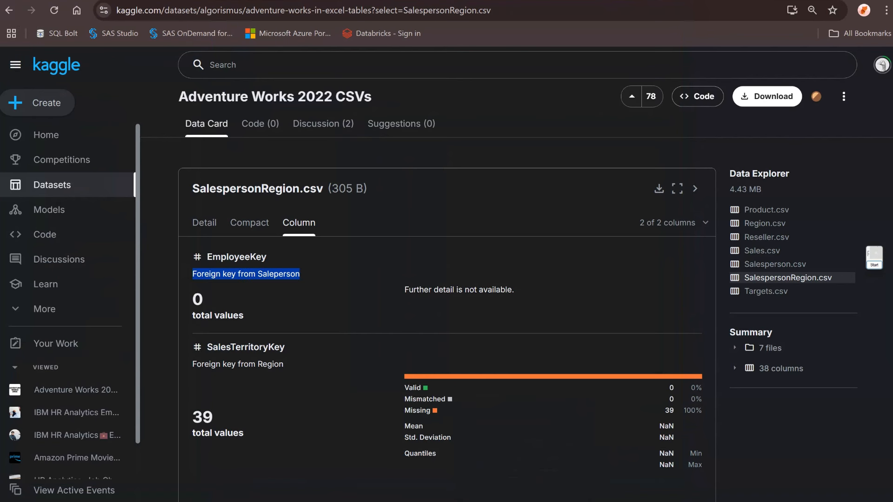
{"action": "left_click", "coordinate": [766, 291]}
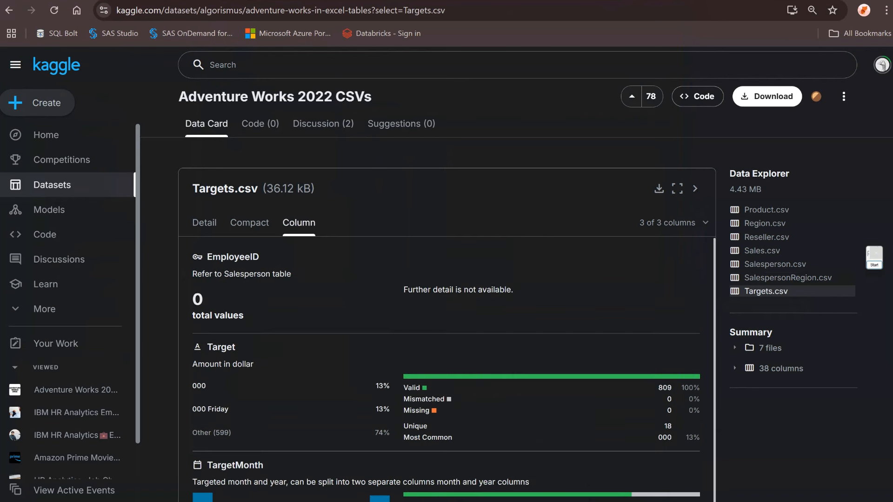
{"action": "left_click_drag", "start_coordinate": [207, 256], "coordinate": [291, 274]}
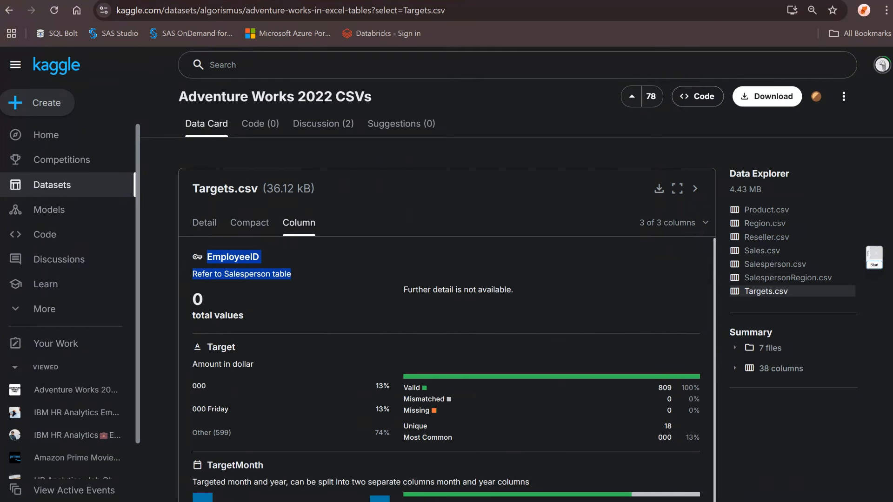
{"action": "left_click", "coordinate": [297, 275]}
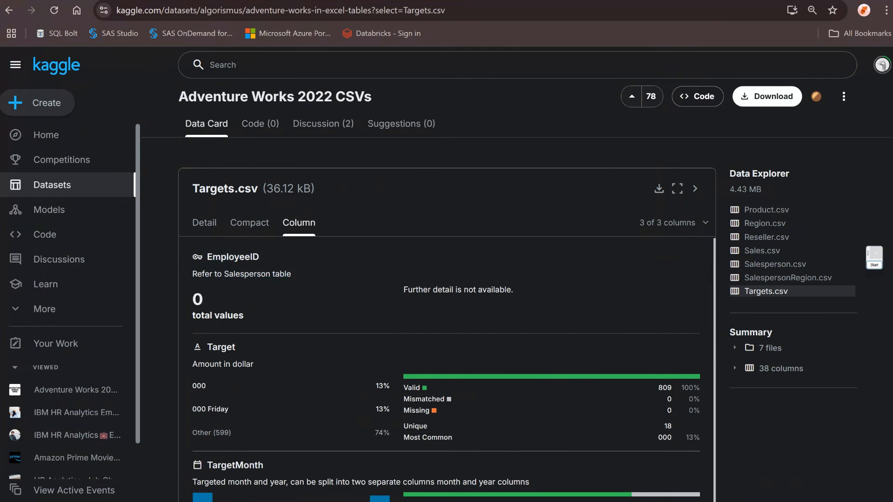
Return to the import wizard of SQL Server Management Studio and import the Targets table without a primary key, allowing nulls for EmployeeID, Target and TargetMonth
{"action": "mouse_move", "coordinate": [635, 501]}
{"action": "left_click", "coordinate": [596, 458]}
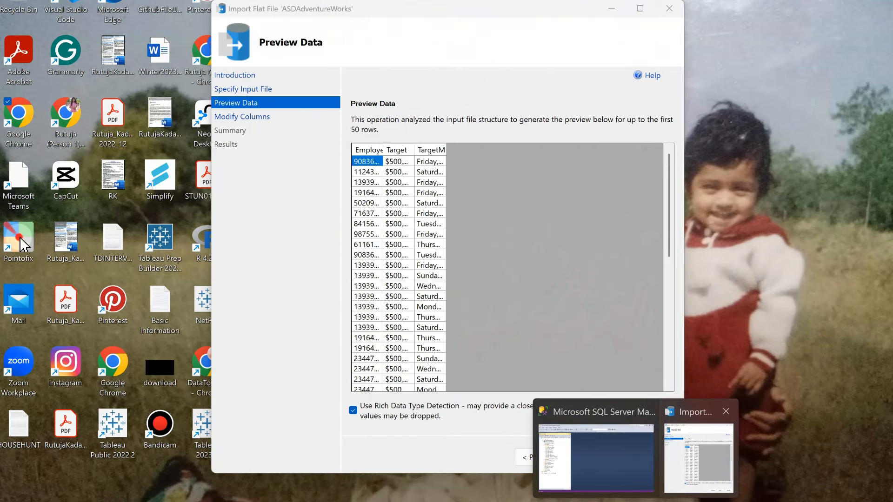
{"action": "left_click", "coordinate": [699, 458]}
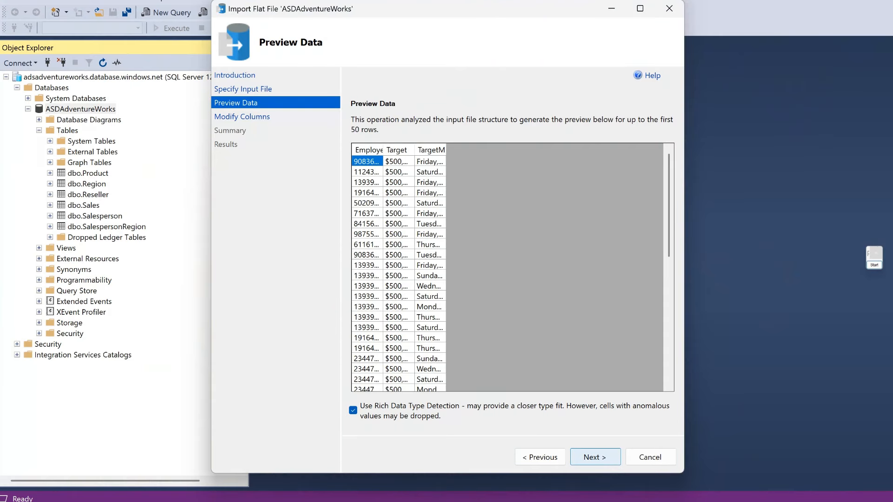
{"action": "left_click", "coordinate": [595, 457]}
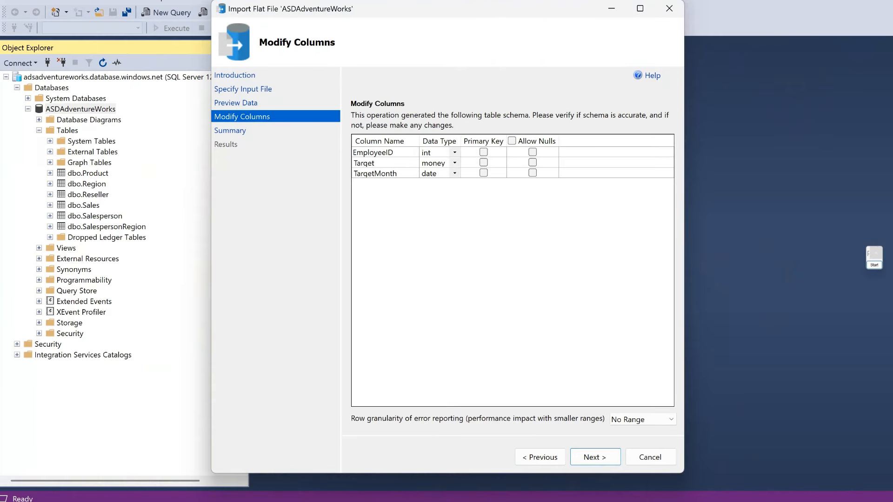
{"action": "left_click", "coordinate": [532, 152]}
{"action": "left_click", "coordinate": [532, 162]}
{"action": "left_click", "coordinate": [533, 173]}
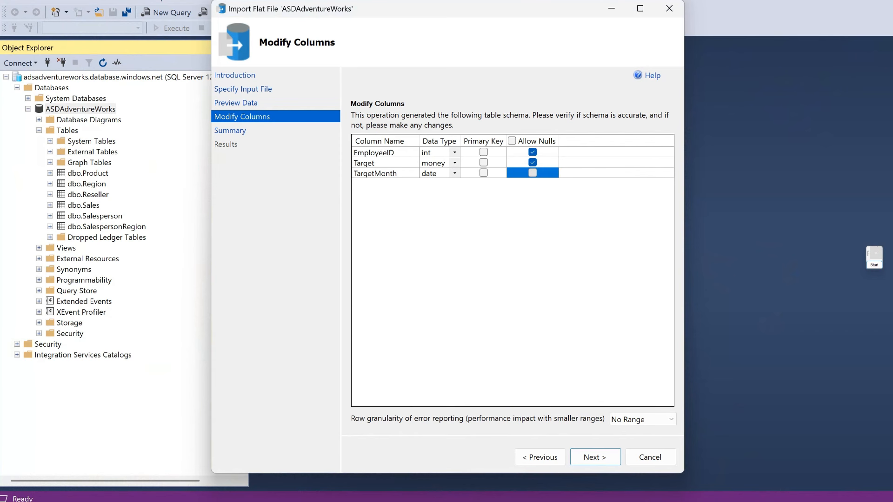
{"action": "left_click", "coordinate": [596, 457]}
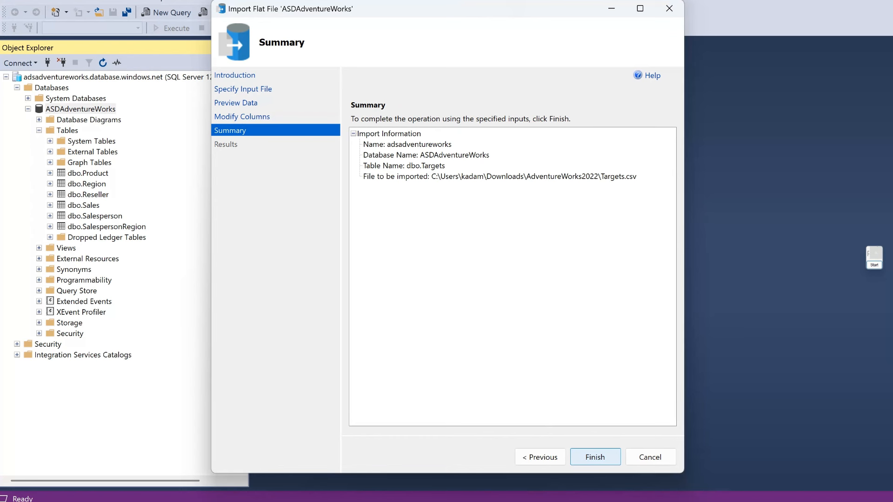
{"action": "left_click", "coordinate": [595, 457]}
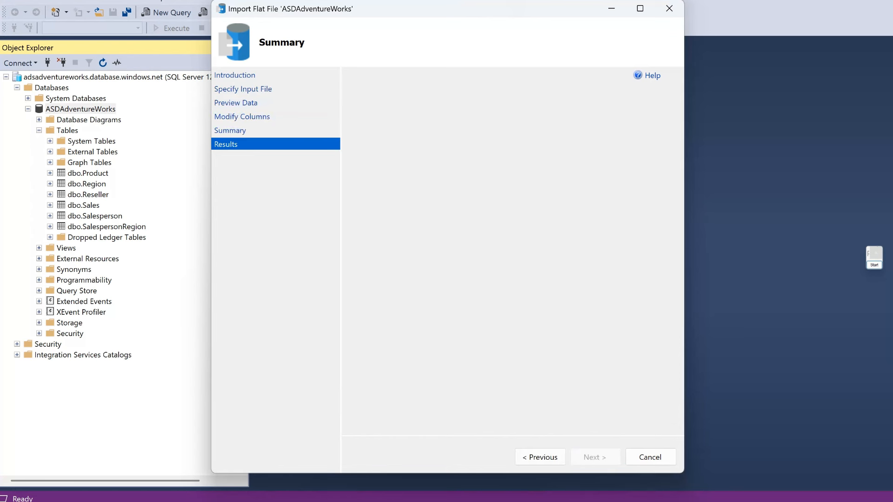
Close the import wizard, refresh the ASDAdventureWorks database and select the top 1000 rows of dbo.Product
{"action": "left_click", "coordinate": [649, 457]}
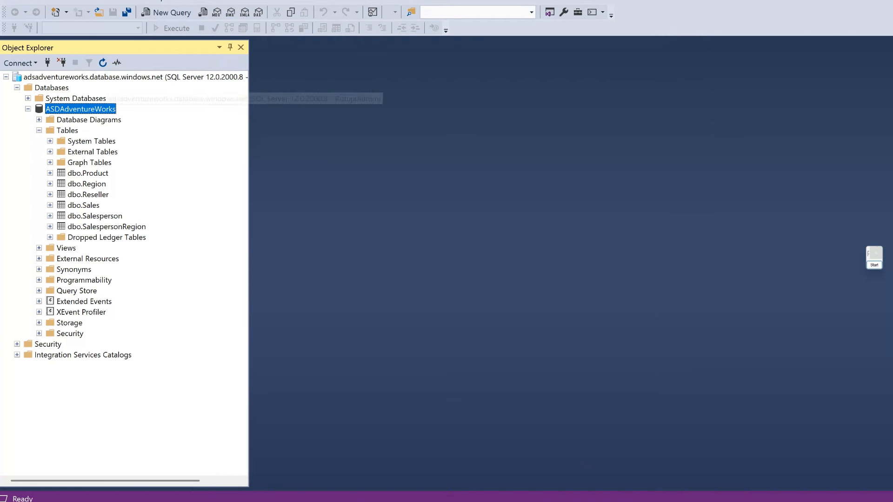
{"action": "left_click", "coordinate": [103, 63]}
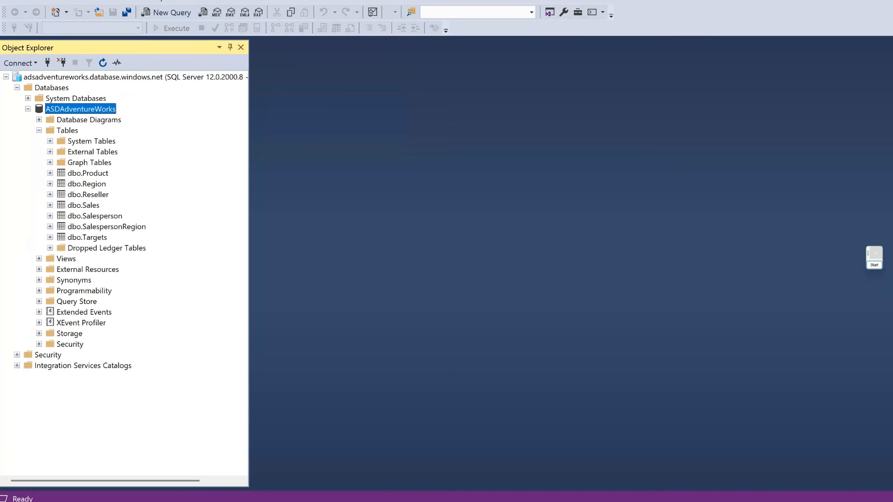
{"action": "left_click", "coordinate": [88, 173]}
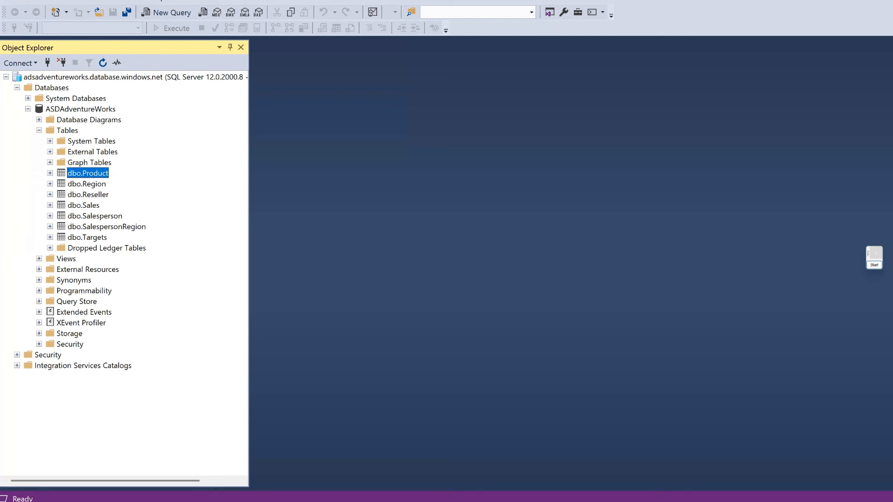
{"action": "right_click", "coordinate": [79, 174]}
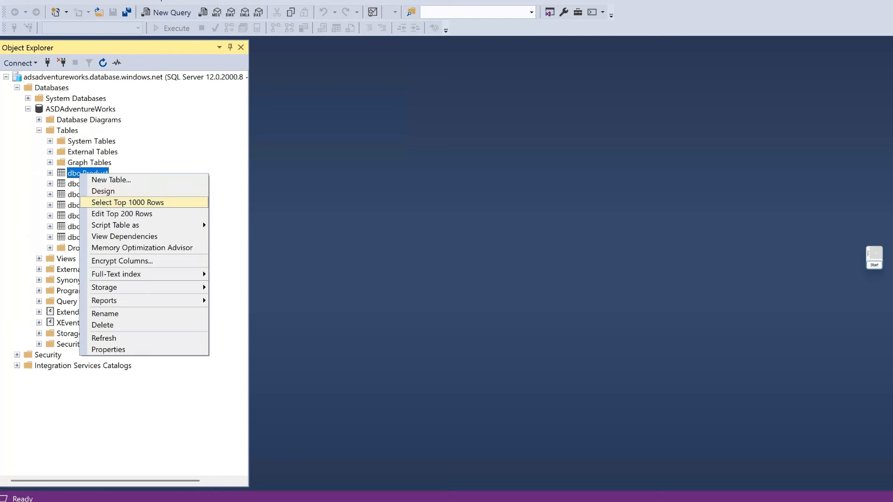
{"action": "left_click", "coordinate": [126, 202]}
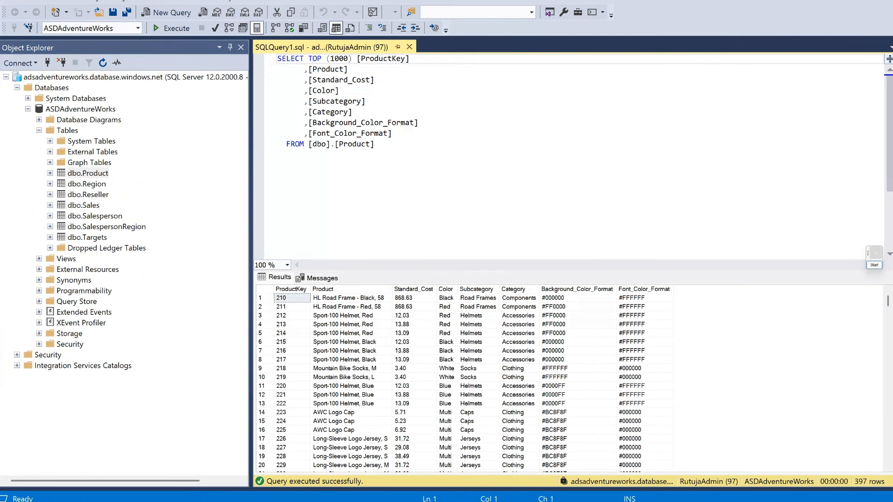
Switch to the Azure portal query editor in the browser, refresh the object list and expand the database's tables
{"action": "mouse_move", "coordinate": [527, 501]}
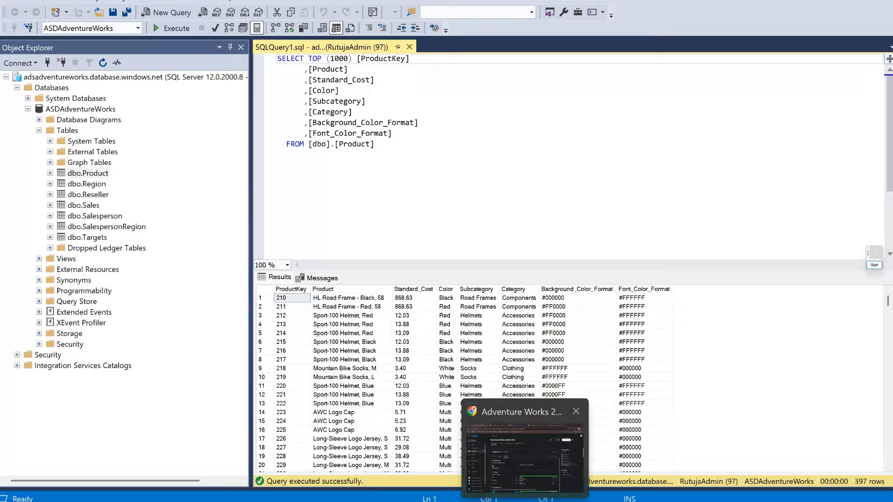
{"action": "left_click", "coordinate": [527, 458]}
{"action": "key", "text": "alt+Tab"}
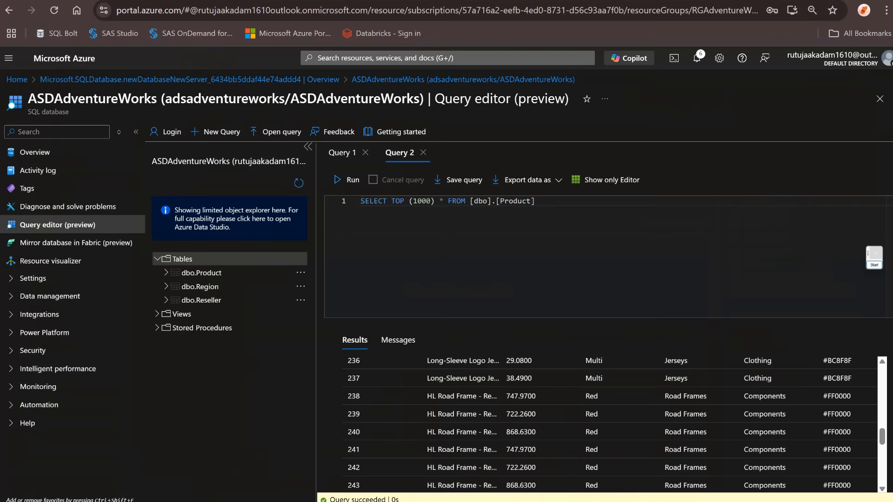
{"action": "left_click", "coordinate": [298, 182]}
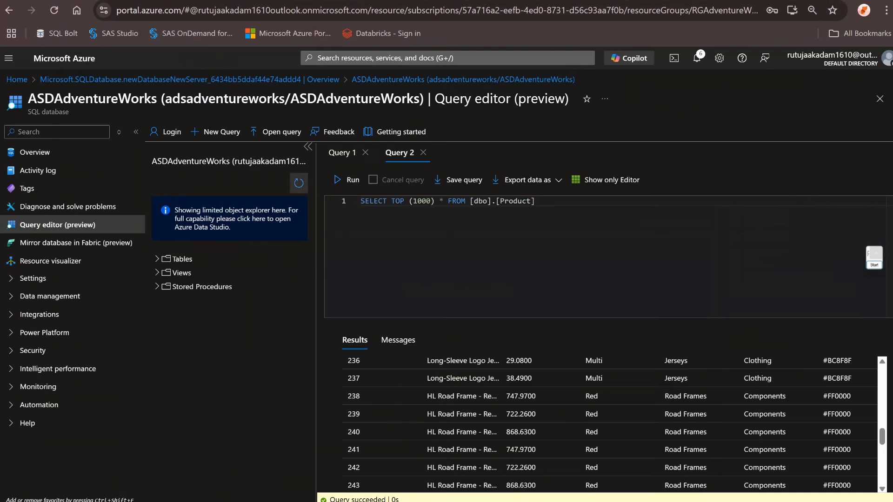
{"action": "left_click", "coordinate": [179, 259]}
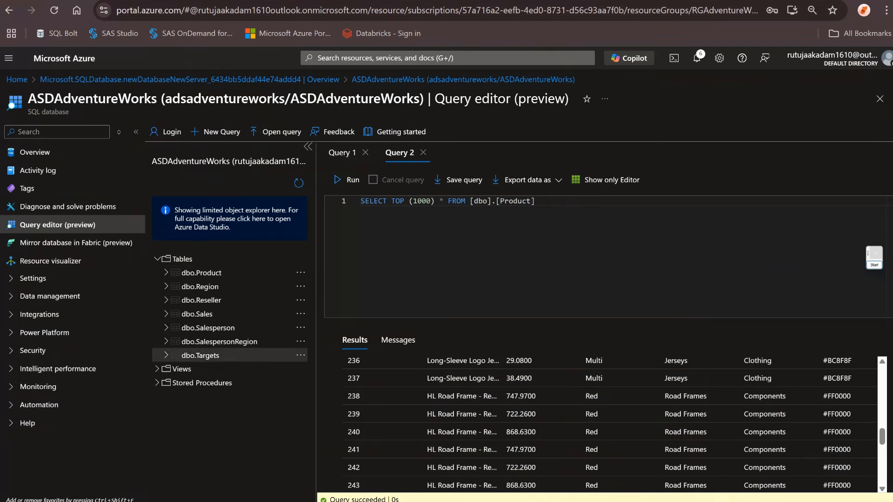
Select the top 1000 rows of dbo.Targets in the query editor and look through the returned rows
{"action": "left_click", "coordinate": [300, 355]}
{"action": "left_click", "coordinate": [358, 361]}
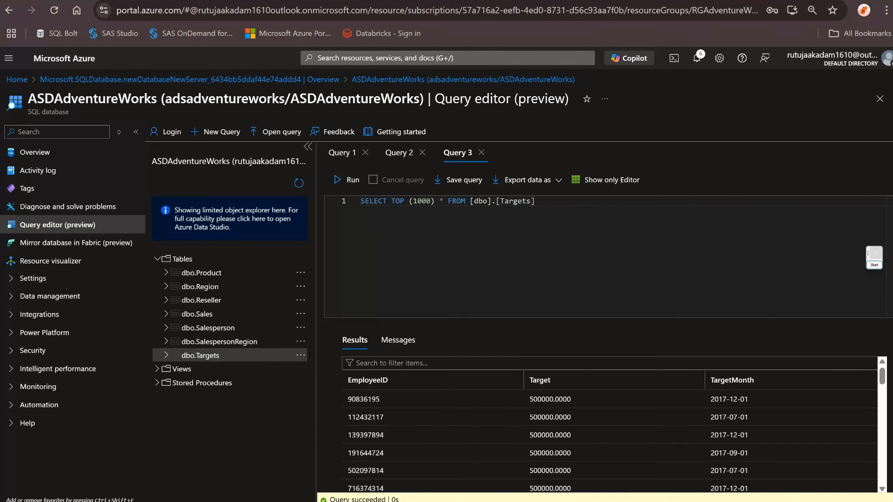
{"action": "scroll", "coordinate": [604, 400], "scroll_direction": "down", "scroll_amount": 1}
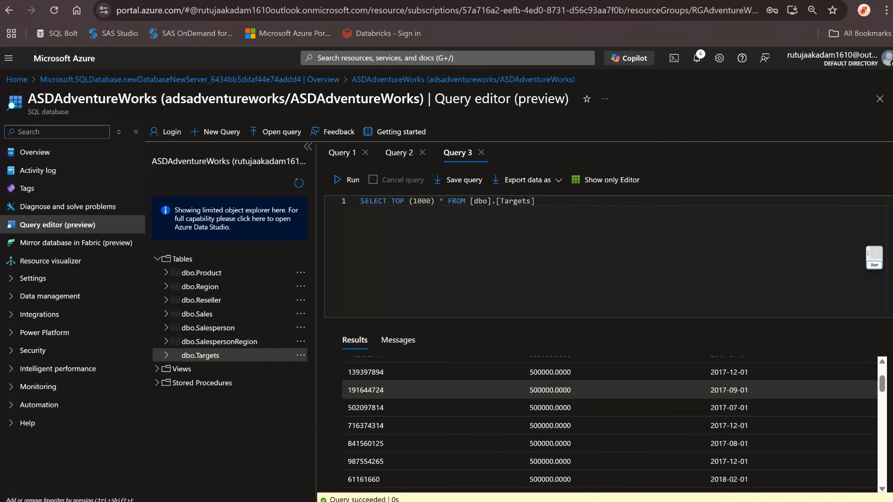
{"action": "scroll", "coordinate": [605, 395], "scroll_direction": "down", "scroll_amount": 3}
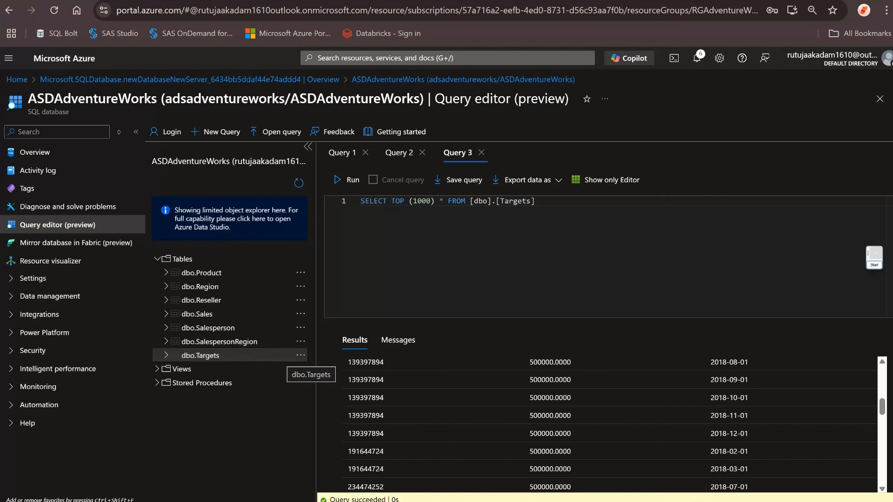
{"action": "left_click", "coordinate": [874, 265]}
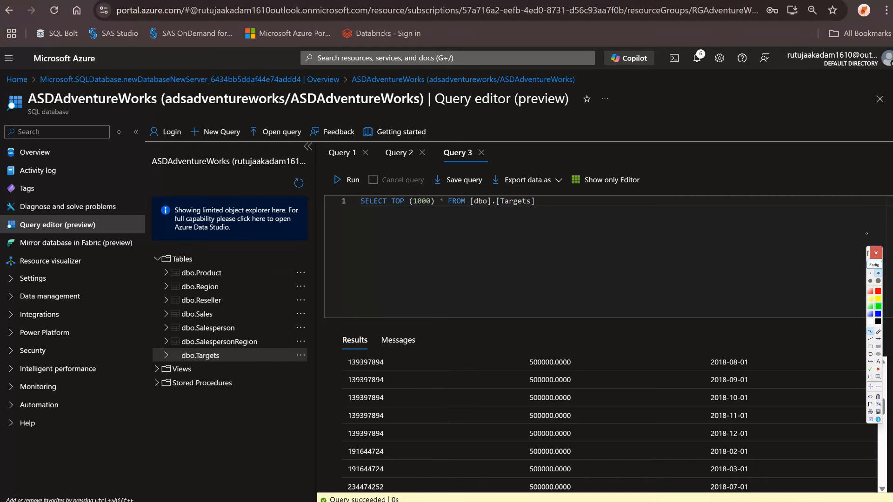
{"action": "mouse_move", "coordinate": [403, 333]}
{"action": "left_mouse_down"}
{"action": "mouse_move", "coordinate": [410, 239]}
{"action": "mouse_move", "coordinate": [414, 331]}
{"action": "mouse_move", "coordinate": [401, 333]}
{"action": "left_mouse_up"}
{"action": "mouse_move", "coordinate": [406, 300]}
{"action": "left_mouse_down"}
{"action": "mouse_move", "coordinate": [448, 242]}
{"action": "mouse_move", "coordinate": [456, 268]}
{"action": "mouse_move", "coordinate": [434, 300]}
{"action": "left_mouse_up"}
{"action": "left_click_drag", "start_coordinate": [475, 268], "coordinate": [441, 303]}
{"action": "left_click_drag", "start_coordinate": [477, 275], "coordinate": [458, 303]}
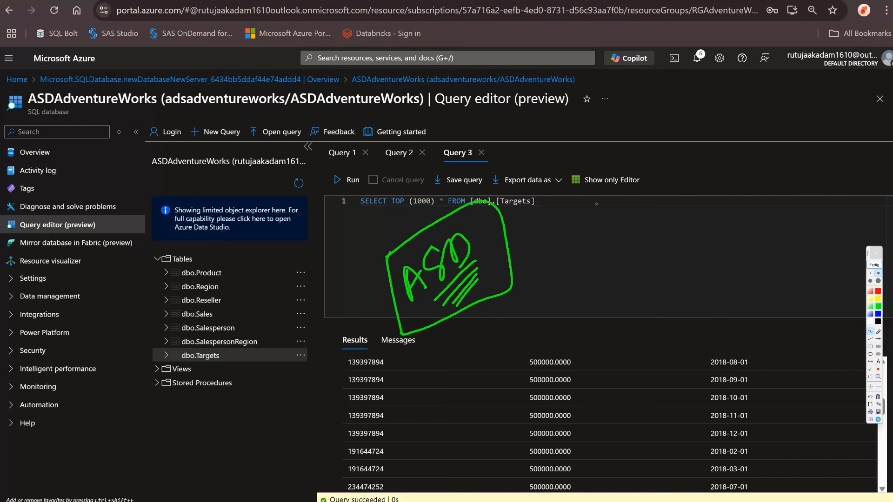
{"action": "mouse_move", "coordinate": [696, 145]}
{"action": "left_mouse_down"}
{"action": "mouse_move", "coordinate": [717, 223]}
{"action": "mouse_move", "coordinate": [826, 158]}
{"action": "mouse_move", "coordinate": [724, 225]}
{"action": "left_mouse_up"}
{"action": "mouse_move", "coordinate": [695, 126]}
{"action": "left_mouse_down"}
{"action": "mouse_move", "coordinate": [700, 90]}
{"action": "mouse_move", "coordinate": [709, 116]}
{"action": "mouse_move", "coordinate": [718, 91]}
{"action": "mouse_move", "coordinate": [730, 88]}
{"action": "left_mouse_up"}
{"action": "left_click_drag", "start_coordinate": [749, 74], "coordinate": [737, 99]}
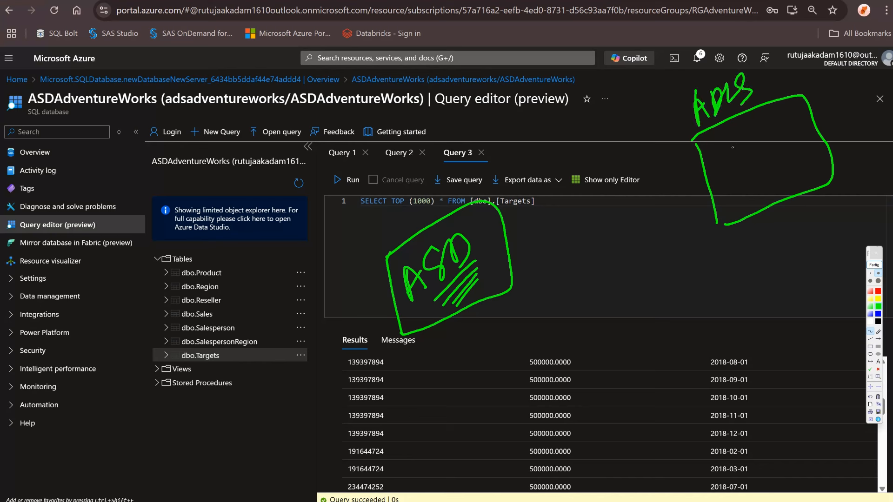
{"action": "mouse_move", "coordinate": [718, 143]}
{"action": "left_mouse_down"}
{"action": "mouse_move", "coordinate": [770, 116]}
{"action": "mouse_move", "coordinate": [719, 145]}
{"action": "left_mouse_up"}
{"action": "left_click_drag", "start_coordinate": [781, 110], "coordinate": [790, 134]}
{"action": "left_click_drag", "start_coordinate": [740, 170], "coordinate": [743, 188]}
{"action": "mouse_move", "coordinate": [734, 162]}
{"action": "left_mouse_down"}
{"action": "mouse_move", "coordinate": [785, 143]}
{"action": "mouse_move", "coordinate": [751, 179]}
{"action": "left_mouse_up"}
{"action": "mouse_move", "coordinate": [742, 191]}
{"action": "left_mouse_down"}
{"action": "mouse_move", "coordinate": [746, 202]}
{"action": "mouse_move", "coordinate": [797, 171]}
{"action": "mouse_move", "coordinate": [750, 207]}
{"action": "left_mouse_up"}
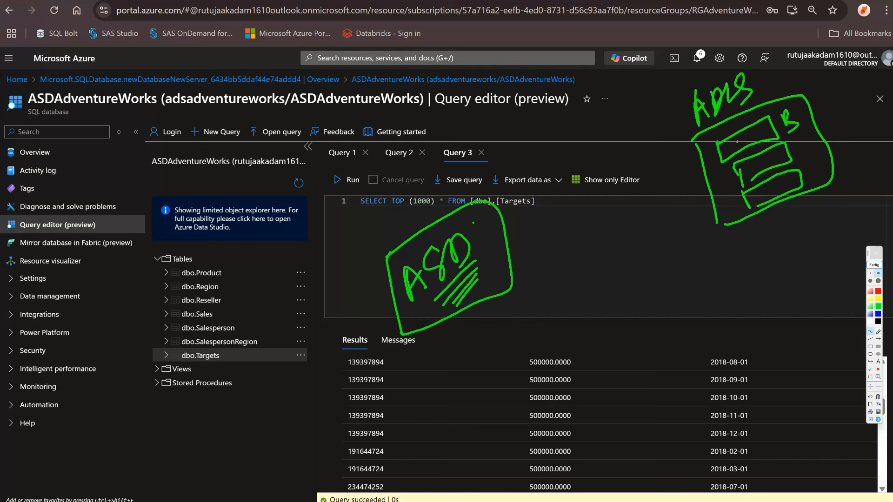
{"action": "mouse_move", "coordinate": [570, 183]}
{"action": "left_mouse_down"}
{"action": "mouse_move", "coordinate": [615, 289]}
{"action": "mouse_move", "coordinate": [625, 182]}
{"action": "mouse_move", "coordinate": [618, 295]}
{"action": "left_mouse_up"}
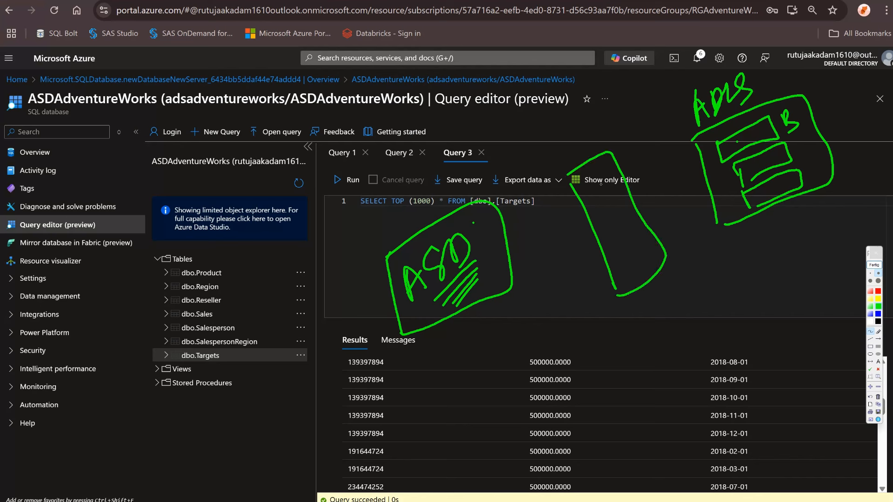
{"action": "mouse_move", "coordinate": [546, 128]}
{"action": "left_mouse_down"}
{"action": "mouse_move", "coordinate": [560, 160]}
{"action": "mouse_move", "coordinate": [568, 140]}
{"action": "mouse_move", "coordinate": [581, 138]}
{"action": "left_mouse_up"}
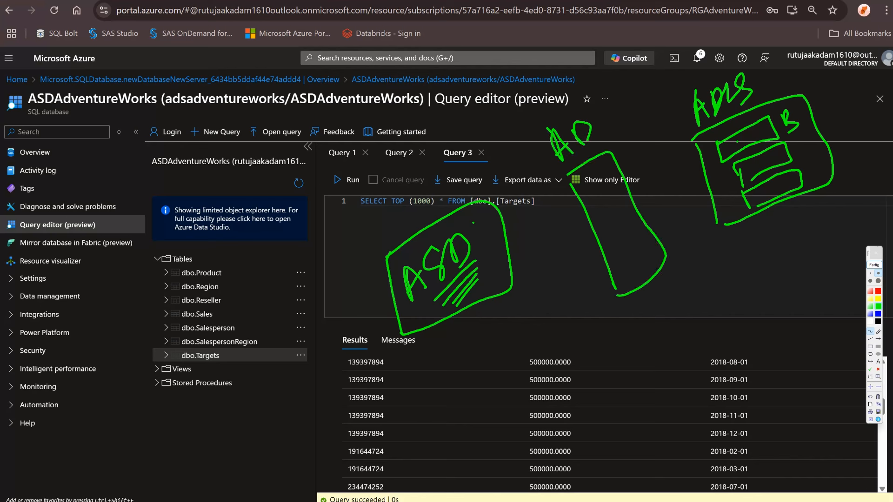
{"action": "left_click_drag", "start_coordinate": [610, 111], "coordinate": [602, 135]}
{"action": "mouse_move", "coordinate": [599, 108]}
{"action": "left_mouse_down"}
{"action": "mouse_move", "coordinate": [616, 96]}
{"action": "mouse_move", "coordinate": [620, 105]}
{"action": "left_mouse_up"}
{"action": "mouse_move", "coordinate": [596, 200]}
{"action": "left_mouse_down"}
{"action": "mouse_move", "coordinate": [612, 237]}
{"action": "mouse_move", "coordinate": [618, 230]}
{"action": "mouse_move", "coordinate": [604, 235]}
{"action": "mouse_move", "coordinate": [604, 170]}
{"action": "mouse_move", "coordinate": [621, 265]}
{"action": "mouse_move", "coordinate": [606, 217]}
{"action": "mouse_move", "coordinate": [614, 209]}
{"action": "left_mouse_up"}
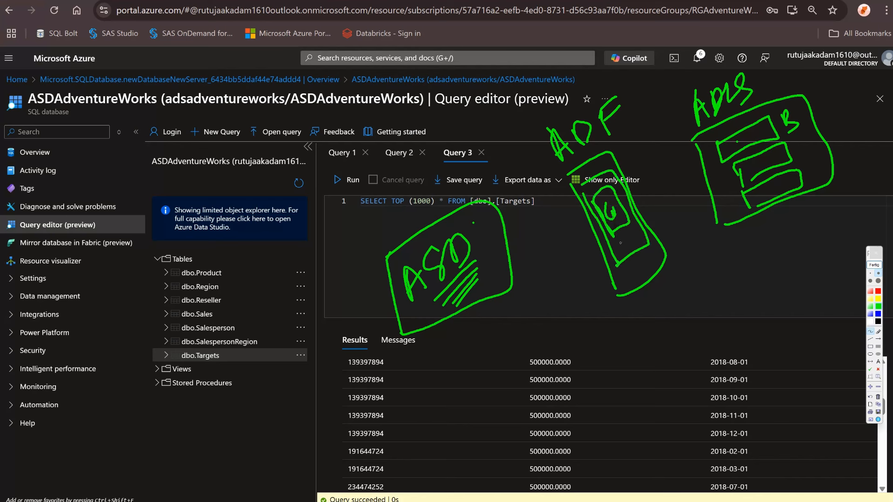
{"action": "mouse_move", "coordinate": [623, 267]}
{"action": "left_mouse_down"}
{"action": "mouse_move", "coordinate": [617, 278]}
{"action": "mouse_move", "coordinate": [630, 281]}
{"action": "mouse_move", "coordinate": [642, 260]}
{"action": "left_mouse_up"}
{"action": "mouse_move", "coordinate": [509, 245]}
{"action": "left_mouse_down"}
{"action": "mouse_move", "coordinate": [584, 208]}
{"action": "mouse_move", "coordinate": [577, 235]}
{"action": "left_mouse_up"}
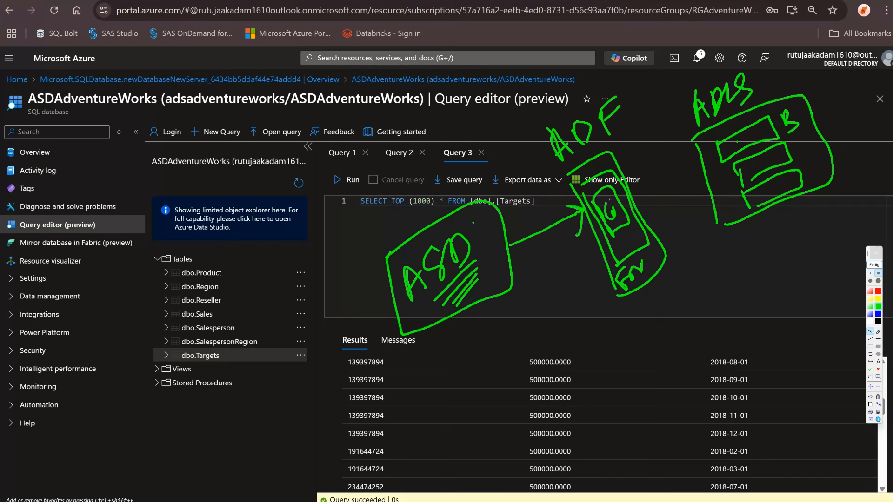
{"action": "left_click_drag", "start_coordinate": [633, 191], "coordinate": [714, 148]}
{"action": "mouse_move", "coordinate": [702, 151]}
{"action": "left_mouse_down"}
{"action": "mouse_move", "coordinate": [713, 147]}
{"action": "mouse_move", "coordinate": [711, 170]}
{"action": "left_mouse_up"}
{"action": "mouse_move", "coordinate": [656, 291]}
{"action": "left_mouse_down"}
{"action": "mouse_move", "coordinate": [714, 299]}
{"action": "mouse_move", "coordinate": [758, 259]}
{"action": "left_mouse_up"}
{"action": "mouse_move", "coordinate": [702, 327]}
{"action": "left_mouse_down"}
{"action": "mouse_move", "coordinate": [716, 346]}
{"action": "mouse_move", "coordinate": [744, 328]}
{"action": "mouse_move", "coordinate": [757, 302]}
{"action": "left_mouse_up"}
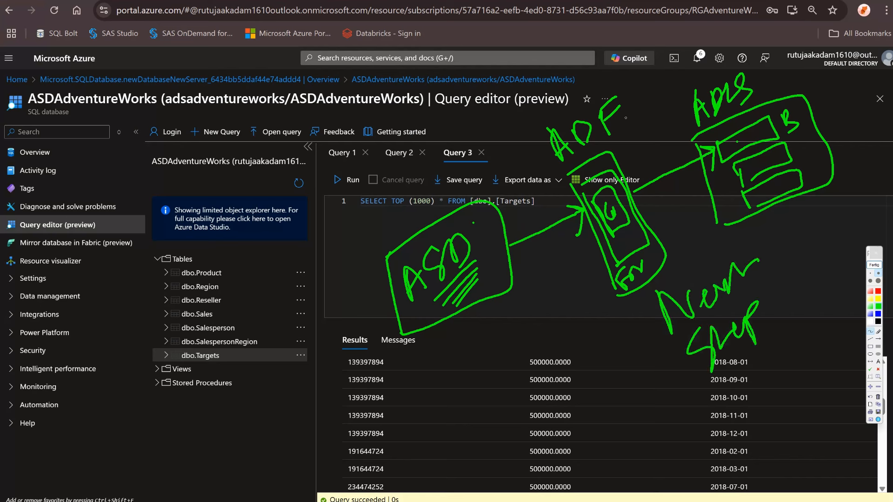
{"action": "left_click_drag", "start_coordinate": [625, 117], "coordinate": [668, 69]}
{"action": "left_click_drag", "start_coordinate": [601, 318], "coordinate": [683, 270]}
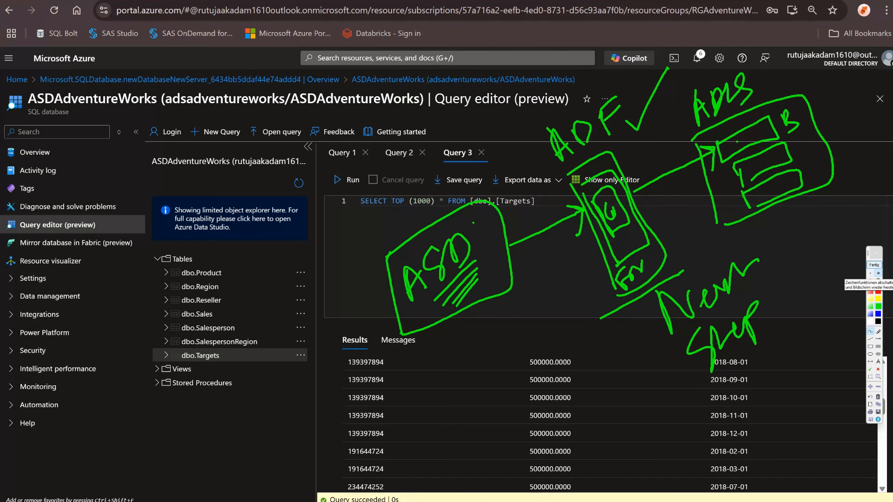
{"action": "left_click", "coordinate": [874, 264]}
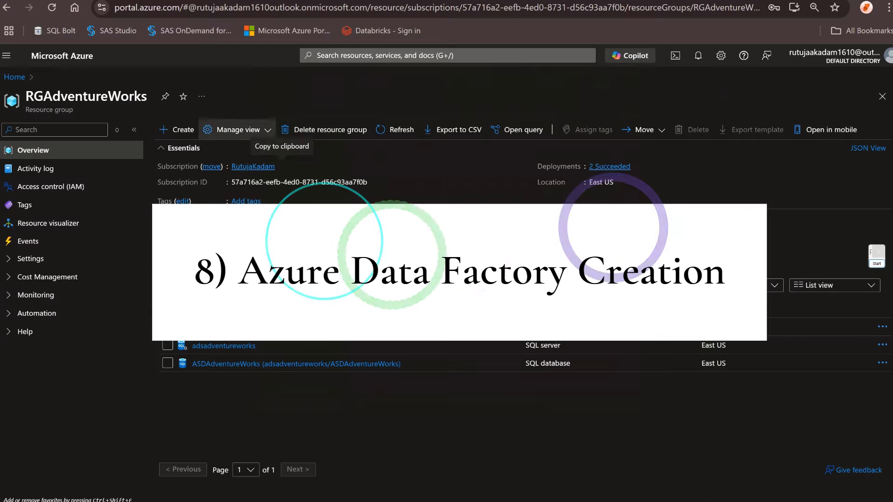
Start creating a resource in the RGAdventureWorks resource group, find Microsoft's Data Factory in the Marketplace by searching "data factory" and open its creation form
{"action": "left_click", "coordinate": [176, 129]}
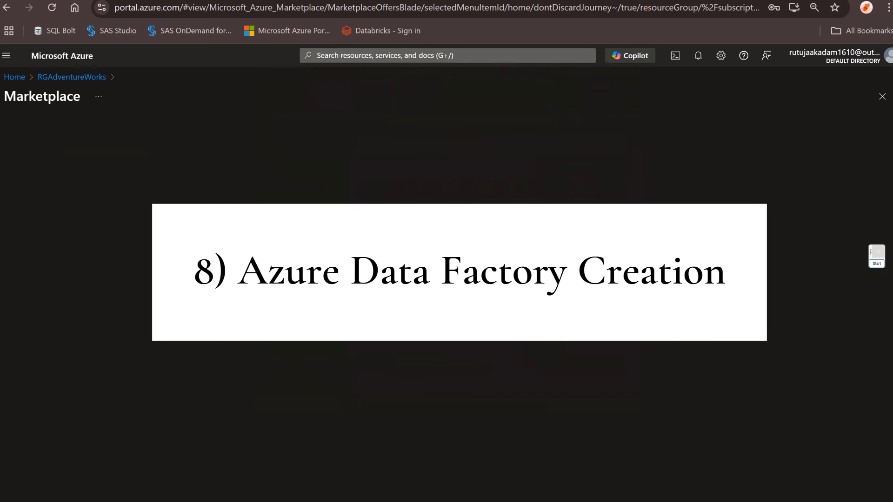
{"action": "type", "text": "d"}
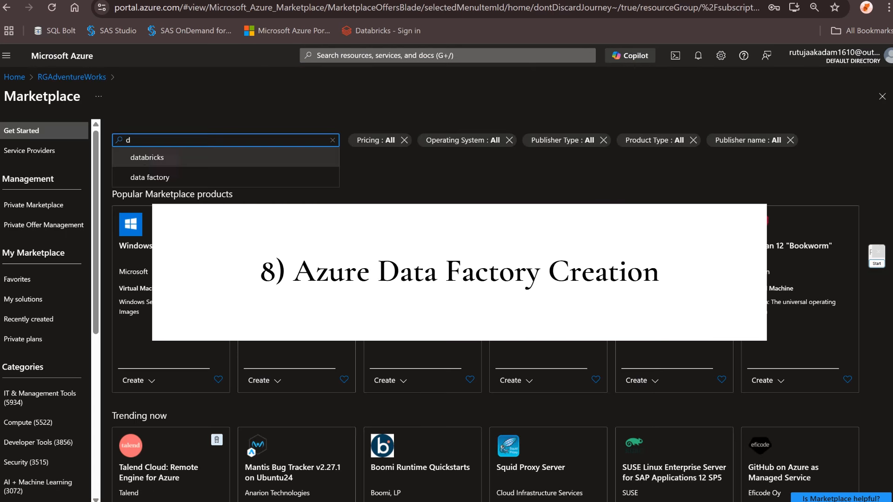
{"action": "type", "text": "ata"}
{"action": "key", "text": "Down"}
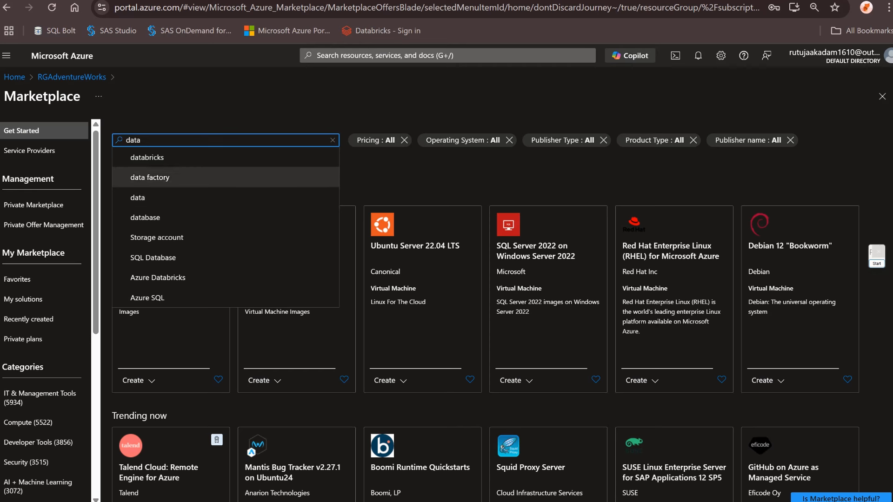
{"action": "key", "text": "Return"}
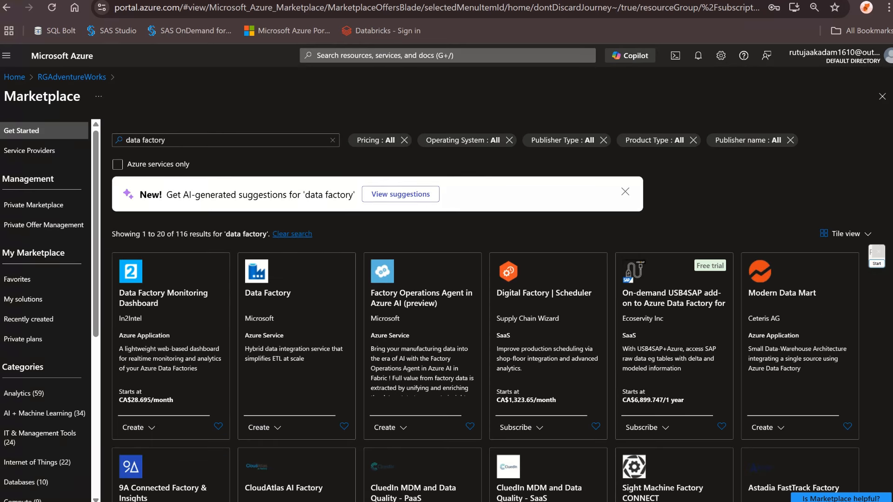
{"action": "left_click", "coordinate": [268, 293]}
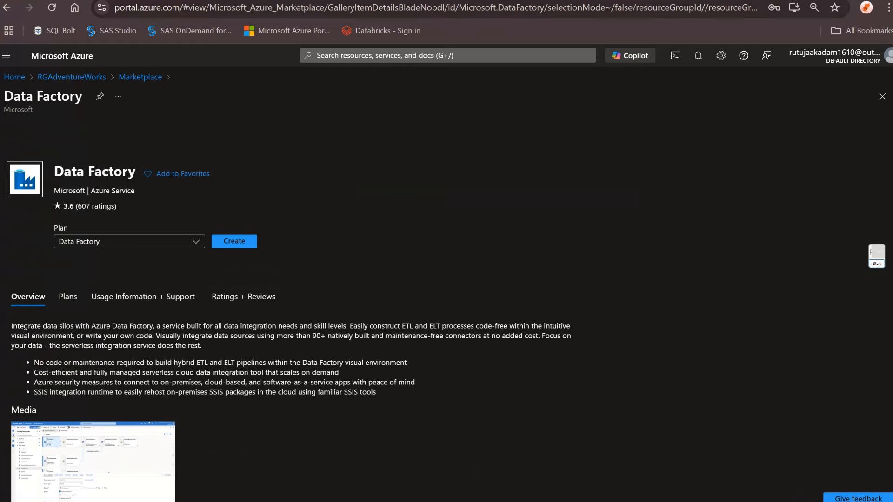
{"action": "left_click", "coordinate": [247, 242]}
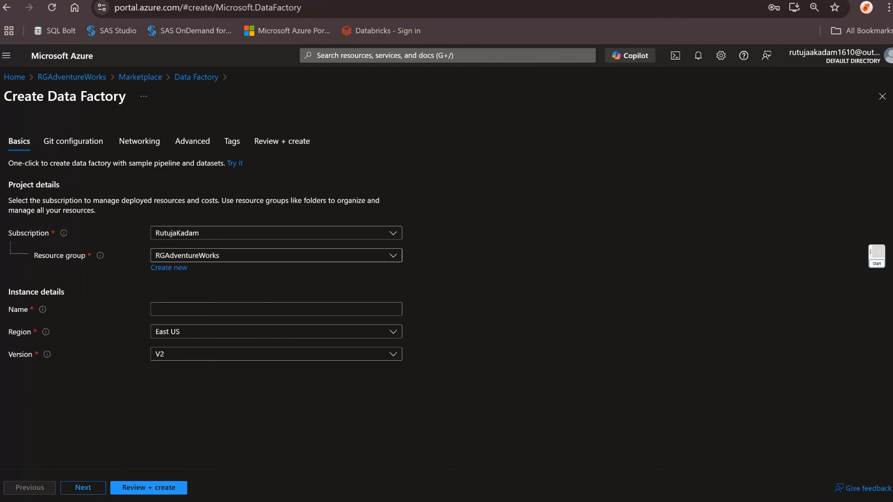
Enter ADFAdventureWorks as the name of the new data factory
{"action": "left_click", "coordinate": [270, 309]}
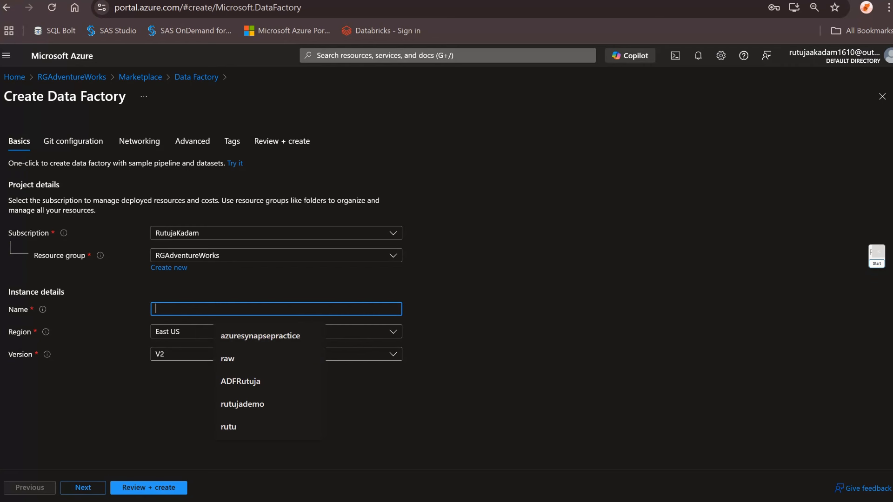
{"action": "key", "text": "Caps_Lock"}
{"action": "type", "text": "ADF"}
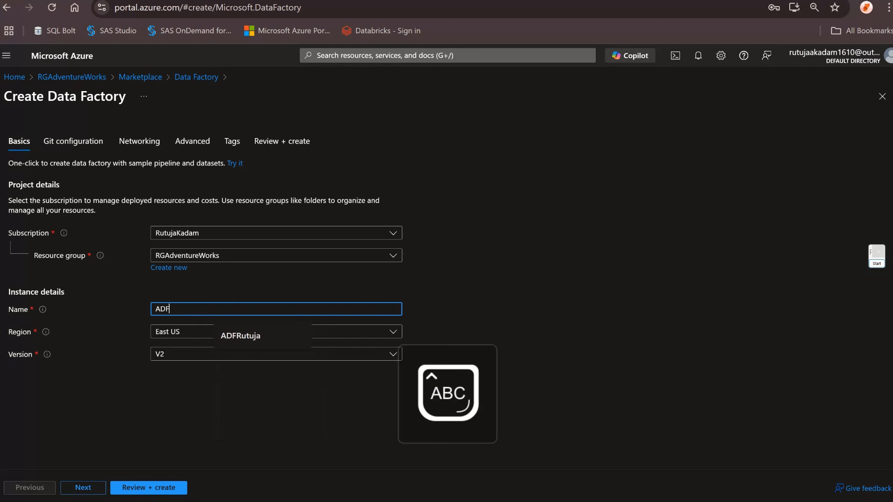
{"action": "key", "text": "Caps_Lock"}
{"action": "type", "text": "A"}
{"action": "type", "text": "dv"}
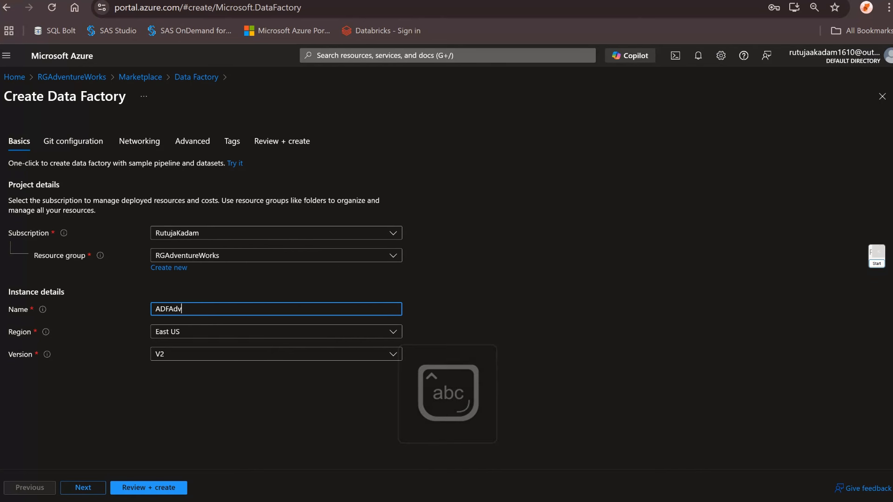
{"action": "type", "text": "entureWorks"}
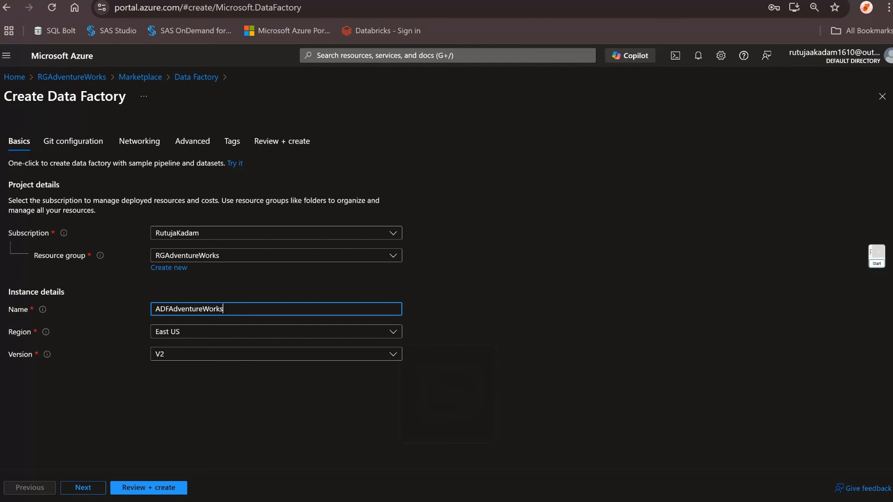
Check the region and version options, keeping version V2, and change the data factory's name to ADFAdventureWorksCopy
{"action": "left_click", "coordinate": [276, 354]}
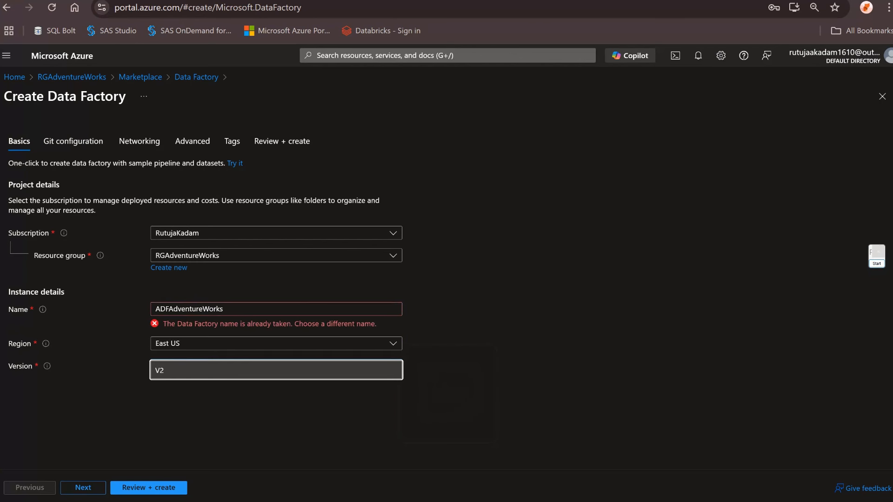
{"action": "left_click", "coordinate": [276, 343]}
{"action": "left_click", "coordinate": [276, 366]}
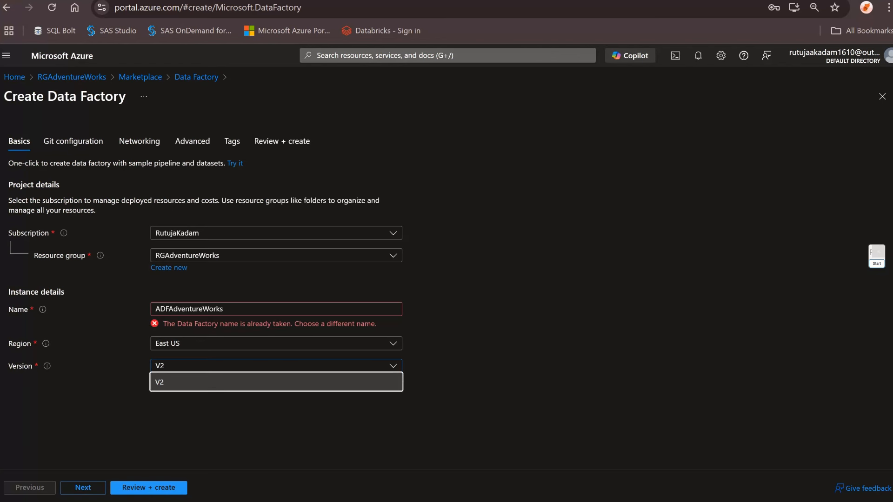
{"action": "left_click", "coordinate": [276, 309]}
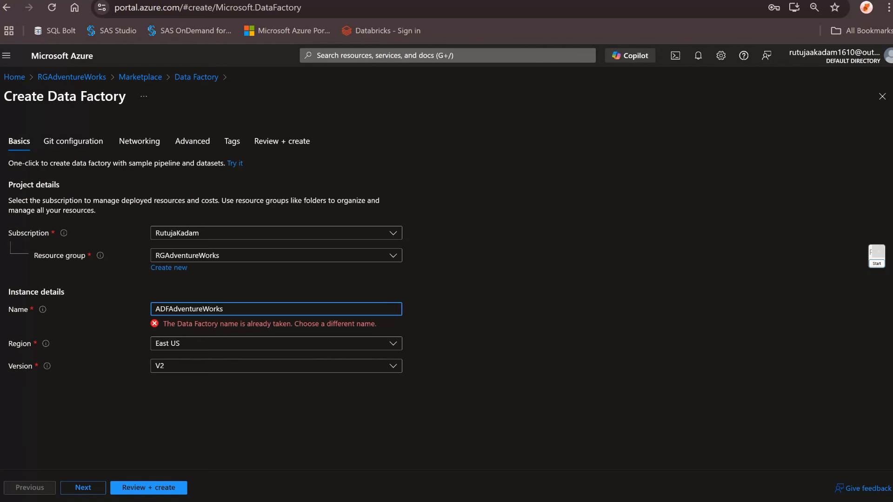
{"action": "left_click", "coordinate": [169, 309]}
{"action": "type", "text": "-"}
{"action": "left_click", "coordinate": [206, 309]}
{"action": "type", "text": "-"}
{"action": "key", "text": "BackSpace"}
{"action": "type", "text": "Copy"}
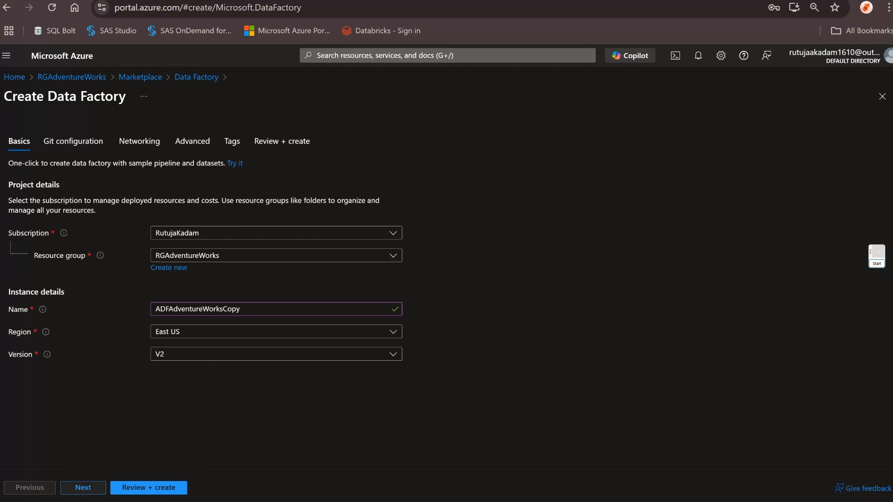
Accept the default Git, networking, encryption and tag settings, review the configuration and create the data factory
{"action": "left_click", "coordinate": [83, 487]}
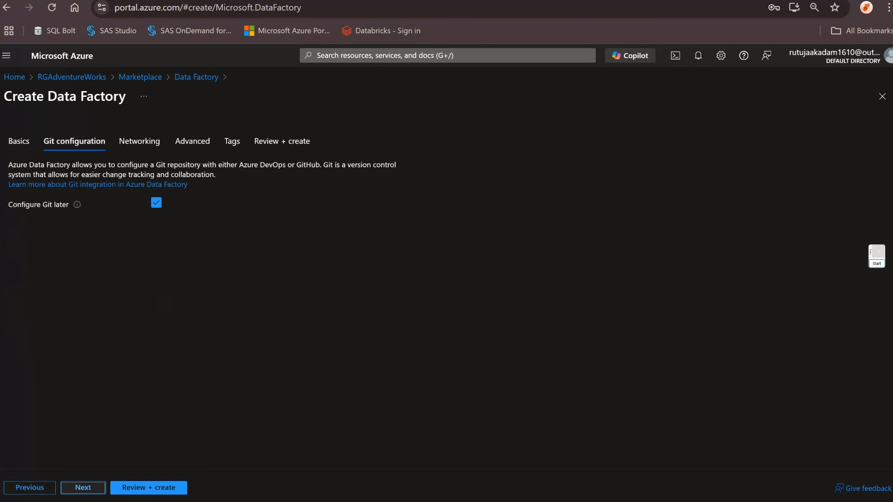
{"action": "left_click", "coordinate": [83, 487]}
{"action": "left_click", "coordinate": [83, 487]}
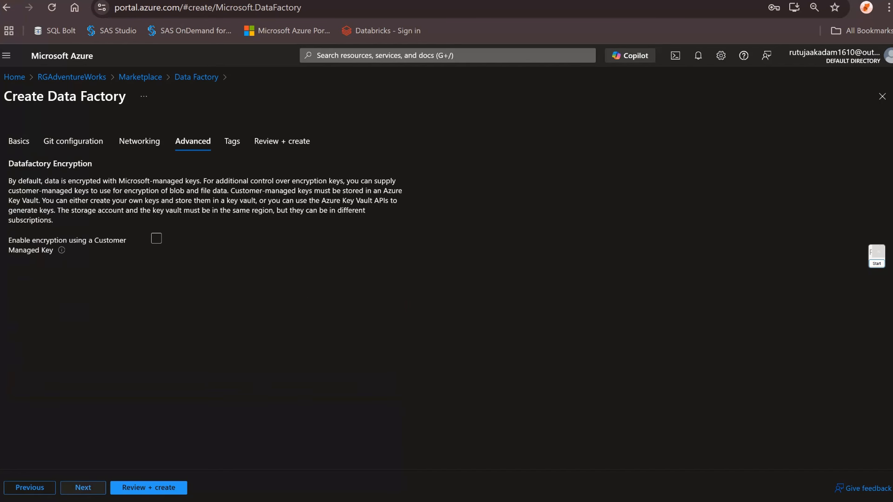
{"action": "left_click", "coordinate": [83, 487]}
{"action": "left_click", "coordinate": [83, 488]}
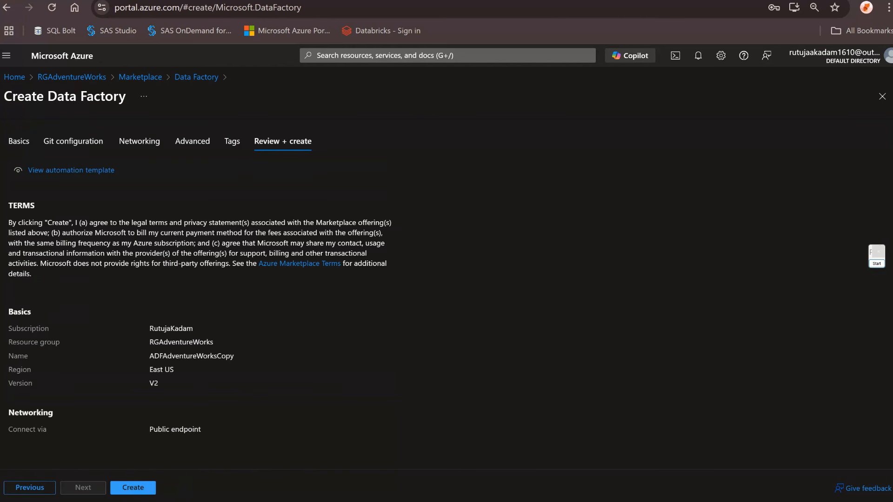
{"action": "left_click", "coordinate": [133, 488]}
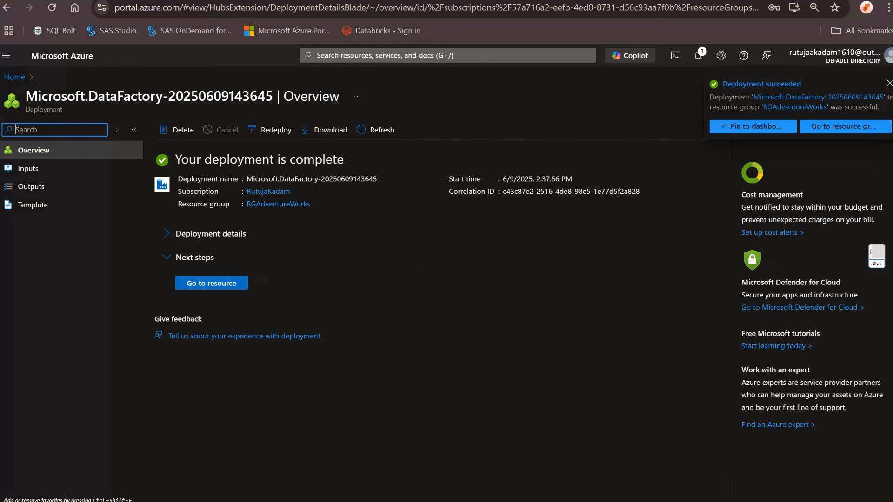
Go to the RGAdventureWorks resource group and refresh its resource list until the new data factory is listed
{"action": "left_click", "coordinate": [845, 127]}
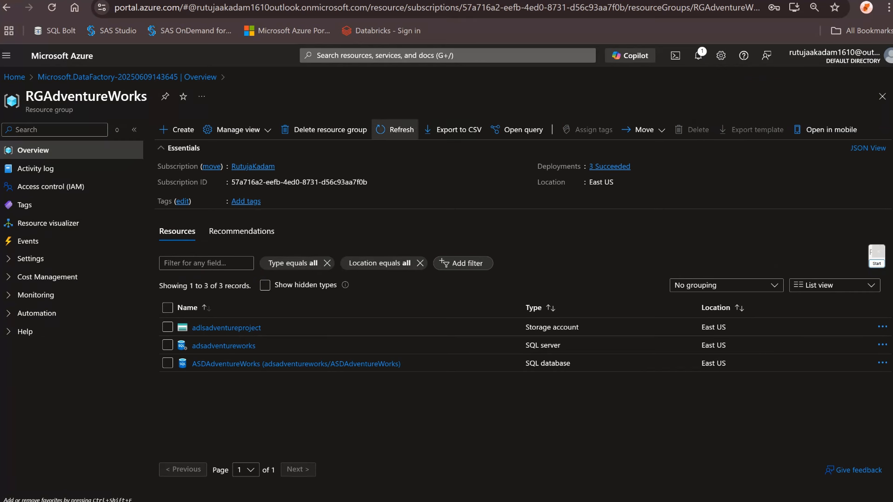
{"action": "left_click", "coordinate": [395, 130]}
{"action": "left_click", "coordinate": [395, 130]}
{"action": "left_click", "coordinate": [395, 130]}
{"action": "left_click", "coordinate": [395, 129]}
{"action": "left_click", "coordinate": [394, 129]}
{"action": "left_click", "coordinate": [395, 130]}
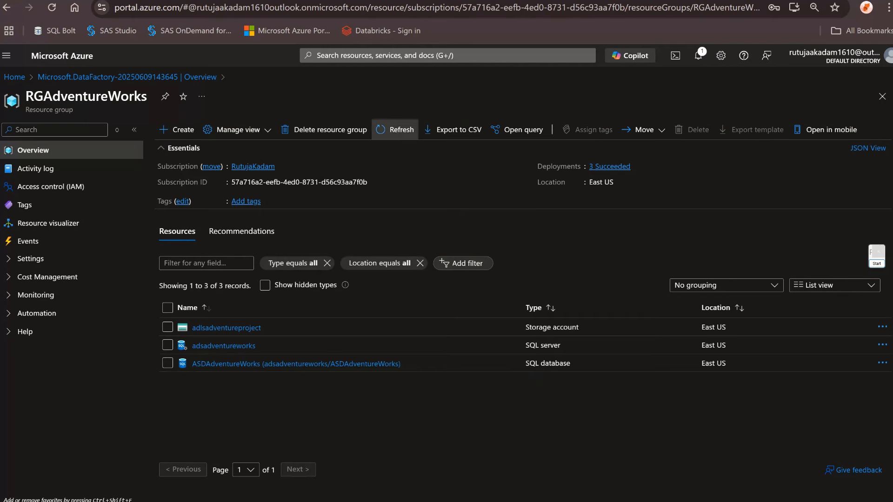
{"action": "left_click", "coordinate": [395, 130]}
{"action": "left_click", "coordinate": [395, 130]}
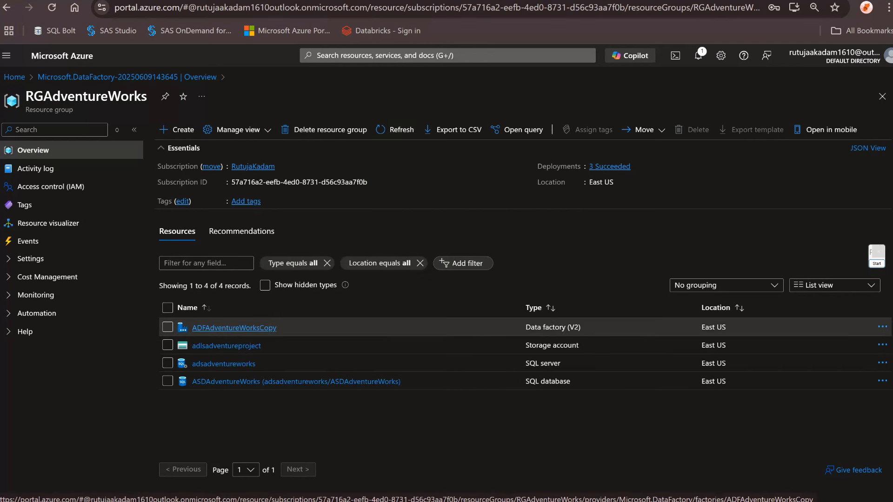
Open the ADFAdventureWorksCopy data factory and launch Azure Data Factory Studio
{"action": "right_click", "coordinate": [223, 327]}
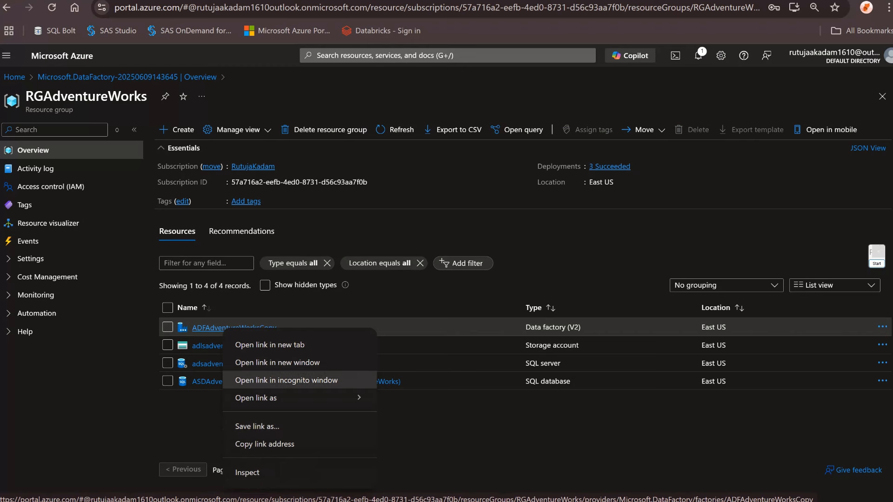
{"action": "key", "text": "Escape"}
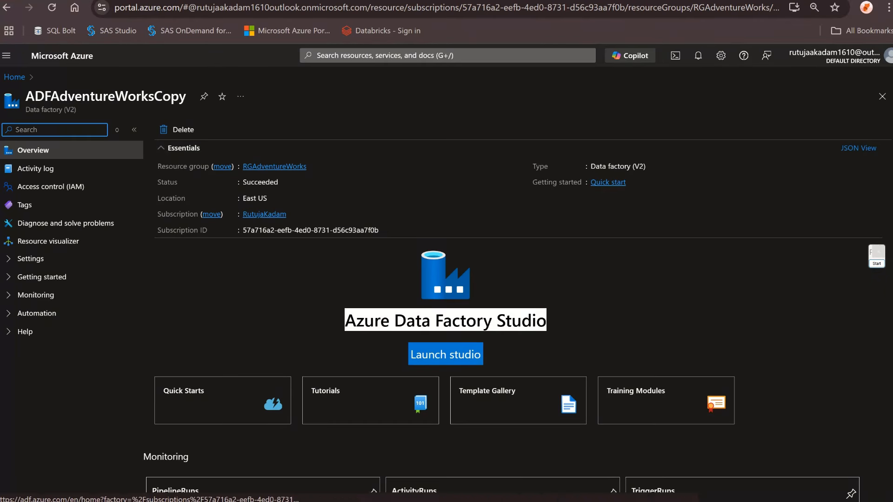
{"action": "left_click", "coordinate": [445, 354]}
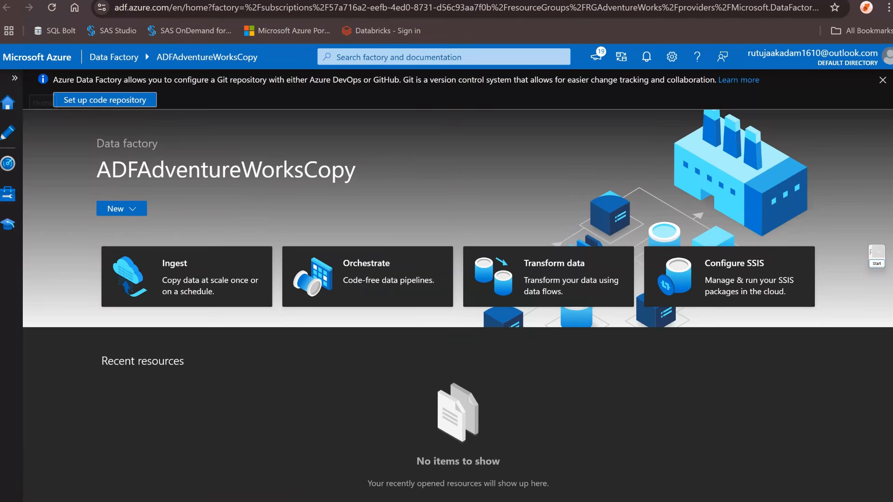
Expand the studio's navigation and look through the Author, Monitor, Manage and Learning Center pages, including pipeline runs and integration runtimes, ending on Author
{"action": "left_click", "coordinate": [14, 78]}
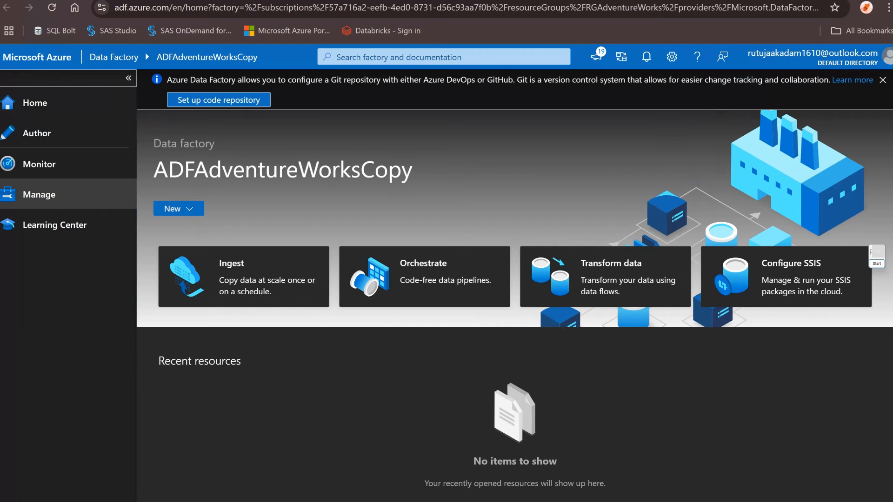
{"action": "left_click", "coordinate": [36, 133]}
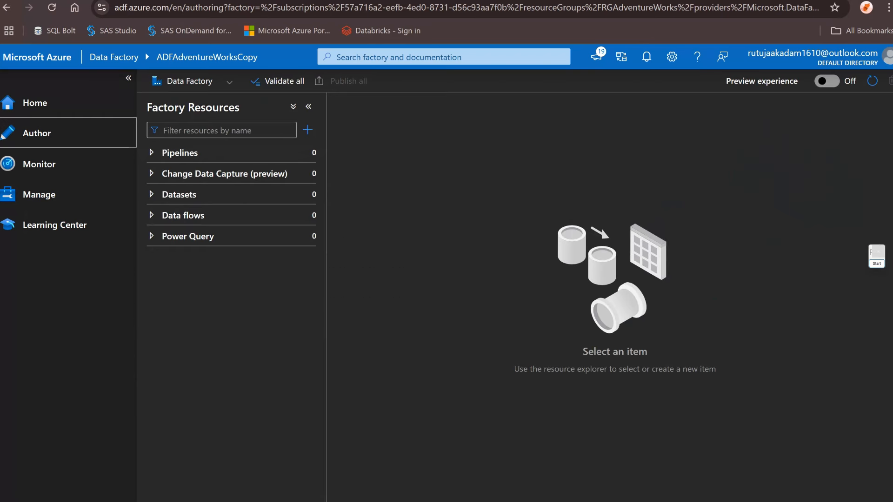
{"action": "left_click", "coordinate": [39, 163]}
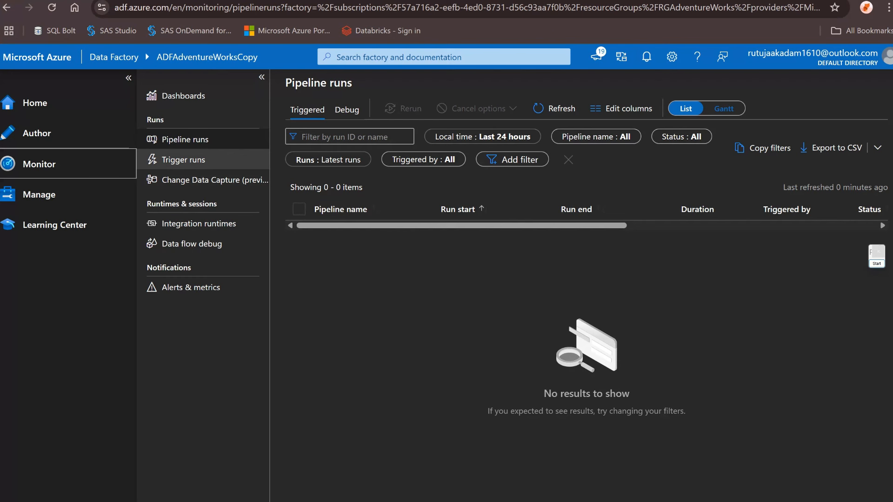
{"action": "left_click", "coordinate": [185, 159]}
{"action": "left_click", "coordinate": [185, 140]}
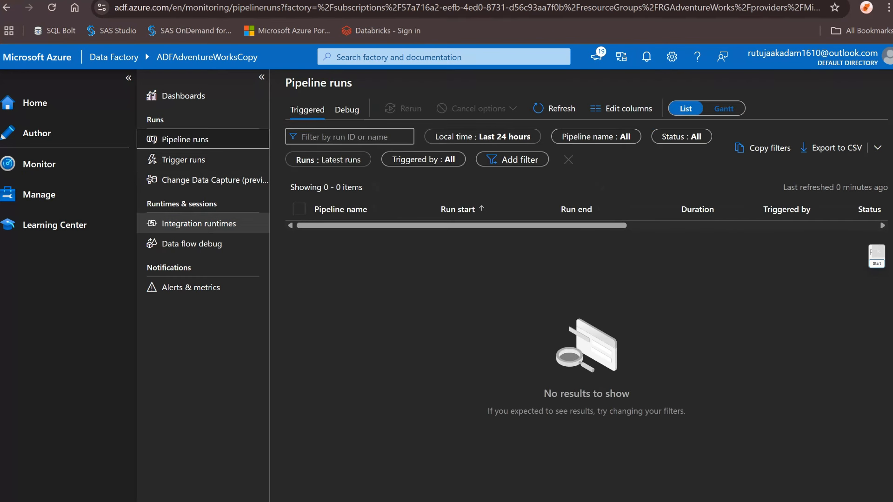
{"action": "left_click", "coordinate": [199, 223]}
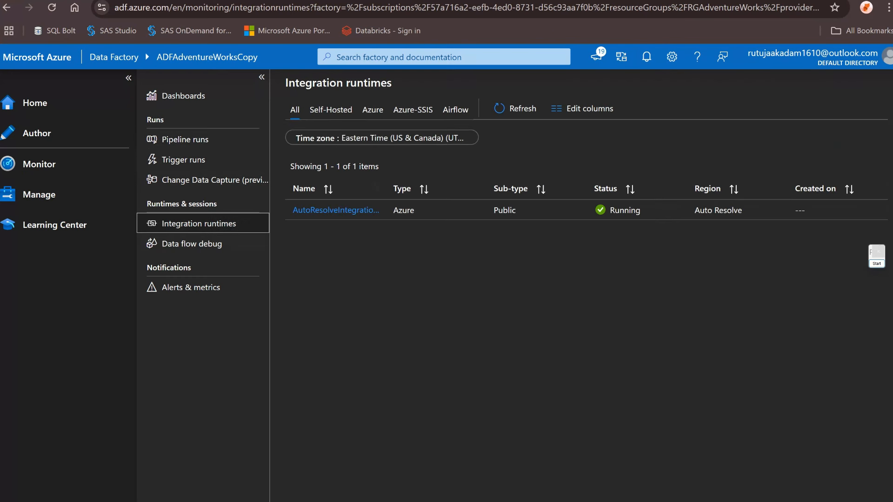
{"action": "left_click", "coordinate": [40, 194]}
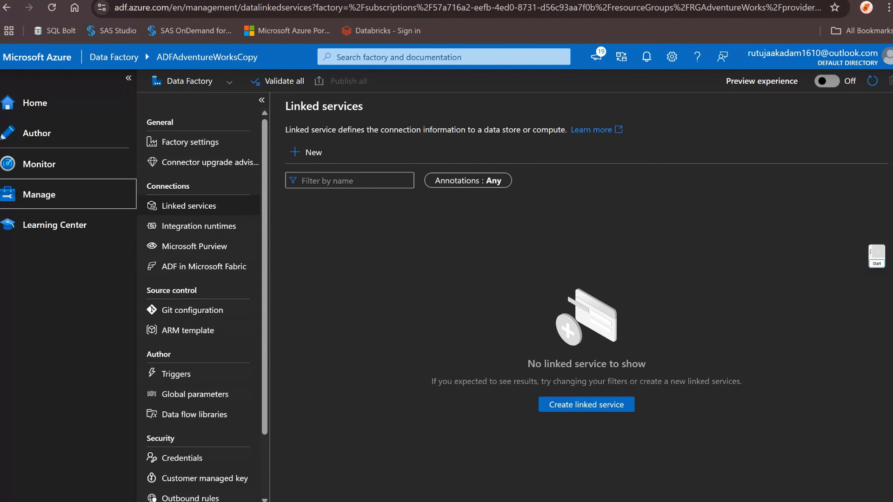
{"action": "left_click", "coordinate": [54, 225]}
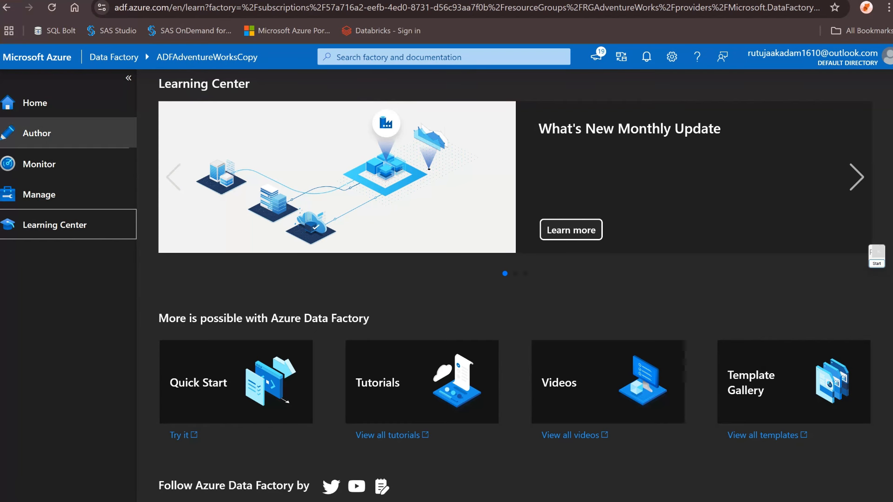
{"action": "left_click", "coordinate": [37, 133]}
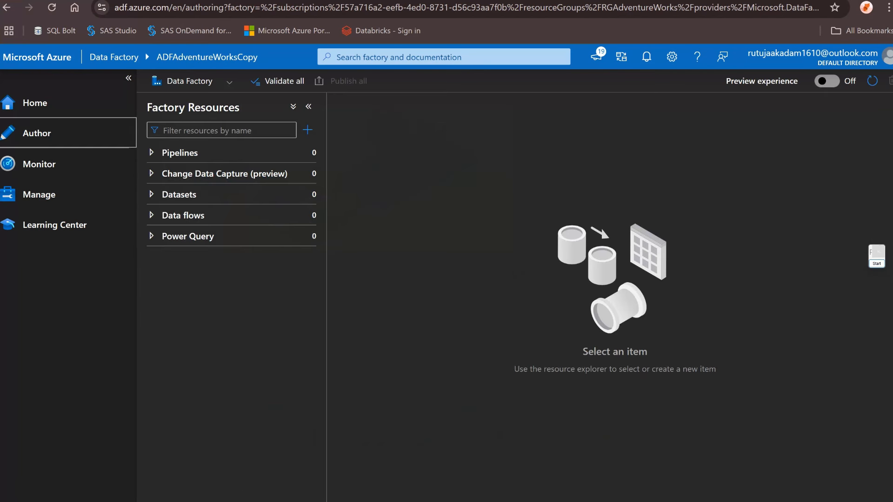
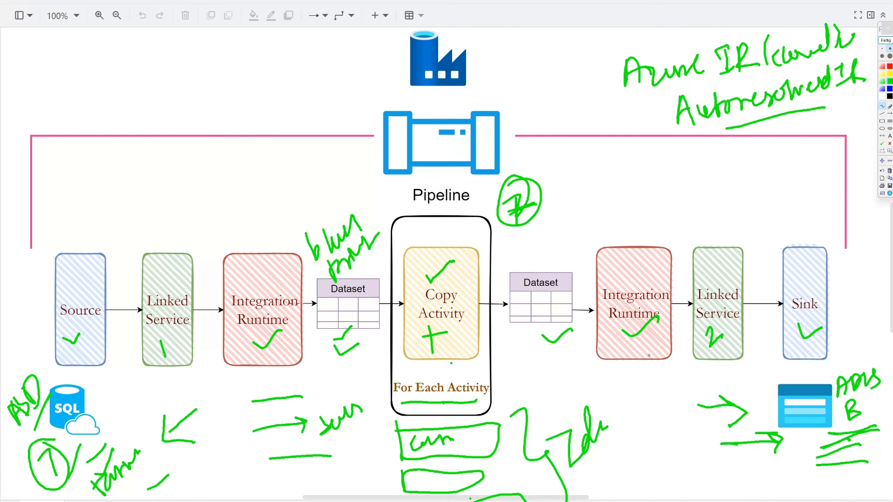
Handwrite "2 LS" and "2 datasets" above the pipeline diagram and sketch a small box inside a larger box beneath the notes
{"action": "mouse_move", "coordinate": [51, 91]}
{"action": "left_mouse_down"}
{"action": "mouse_move", "coordinate": [56, 74]}
{"action": "mouse_move", "coordinate": [75, 89]}
{"action": "left_mouse_up"}
{"action": "left_click_drag", "start_coordinate": [80, 58], "coordinate": [99, 75]}
{"action": "mouse_move", "coordinate": [109, 62]}
{"action": "left_mouse_down"}
{"action": "mouse_move", "coordinate": [104, 71]}
{"action": "mouse_move", "coordinate": [98, 53]}
{"action": "mouse_move", "coordinate": [107, 75]}
{"action": "left_mouse_up"}
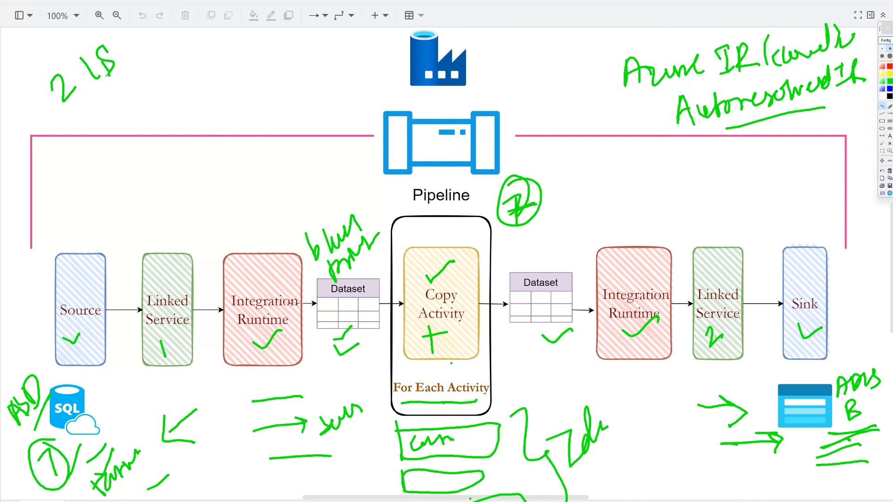
{"action": "left_click_drag", "start_coordinate": [84, 115], "coordinate": [101, 122]}
{"action": "mouse_move", "coordinate": [127, 94]}
{"action": "left_mouse_down"}
{"action": "mouse_move", "coordinate": [122, 110]}
{"action": "mouse_move", "coordinate": [135, 103]}
{"action": "left_mouse_up"}
{"action": "mouse_move", "coordinate": [141, 87]}
{"action": "left_mouse_down"}
{"action": "mouse_move", "coordinate": [140, 97]}
{"action": "mouse_move", "coordinate": [144, 84]}
{"action": "mouse_move", "coordinate": [210, 37]}
{"action": "left_mouse_up"}
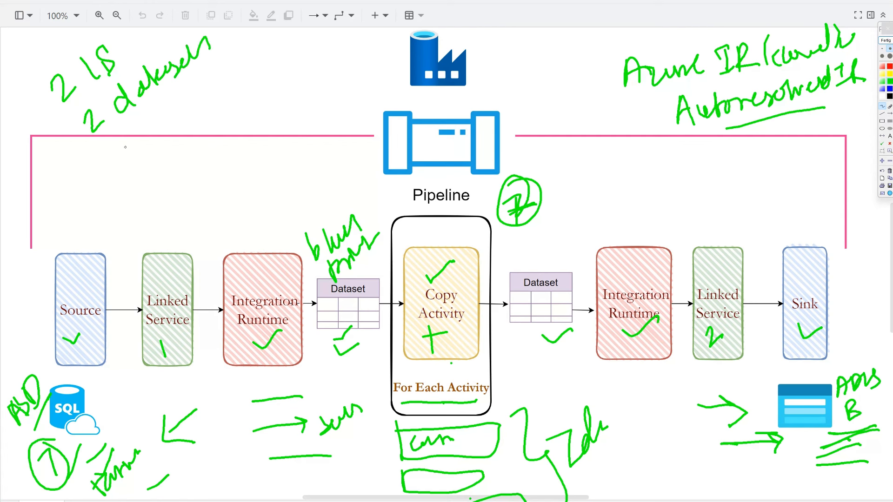
{"action": "mouse_move", "coordinate": [125, 147]}
{"action": "left_mouse_down"}
{"action": "mouse_move", "coordinate": [154, 205]}
{"action": "mouse_move", "coordinate": [216, 116]}
{"action": "mouse_move", "coordinate": [153, 205]}
{"action": "left_mouse_up"}
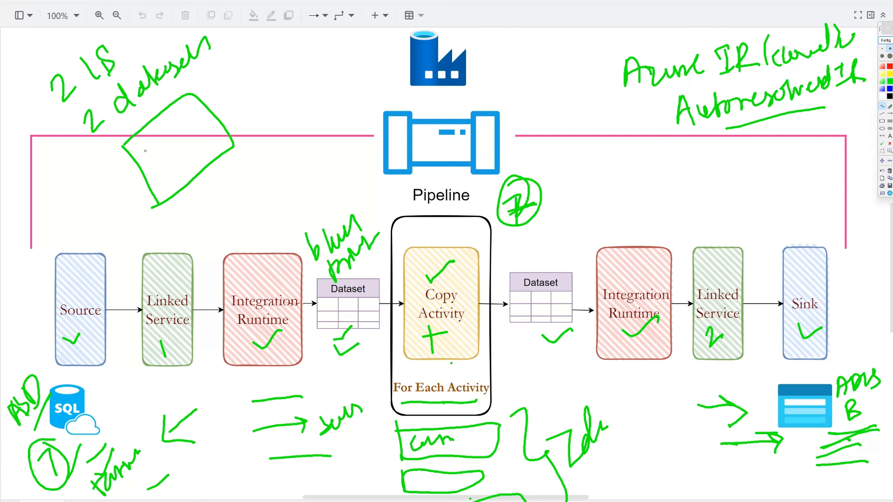
{"action": "mouse_move", "coordinate": [147, 145]}
{"action": "left_mouse_down"}
{"action": "mouse_move", "coordinate": [178, 125]}
{"action": "mouse_move", "coordinate": [169, 169]}
{"action": "left_mouse_up"}
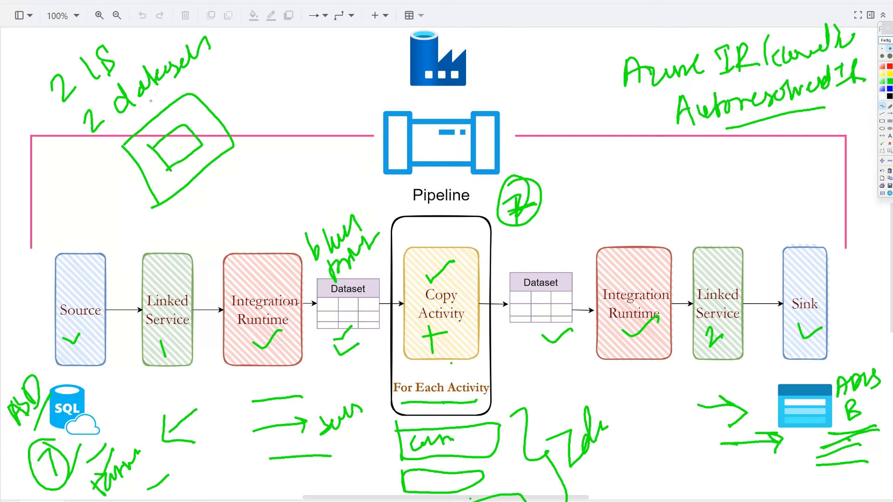
{"action": "mouse_move", "coordinate": [38, 90]}
{"action": "left_mouse_down"}
{"action": "mouse_move", "coordinate": [113, 209]}
{"action": "mouse_move", "coordinate": [125, 215]}
{"action": "left_mouse_up"}
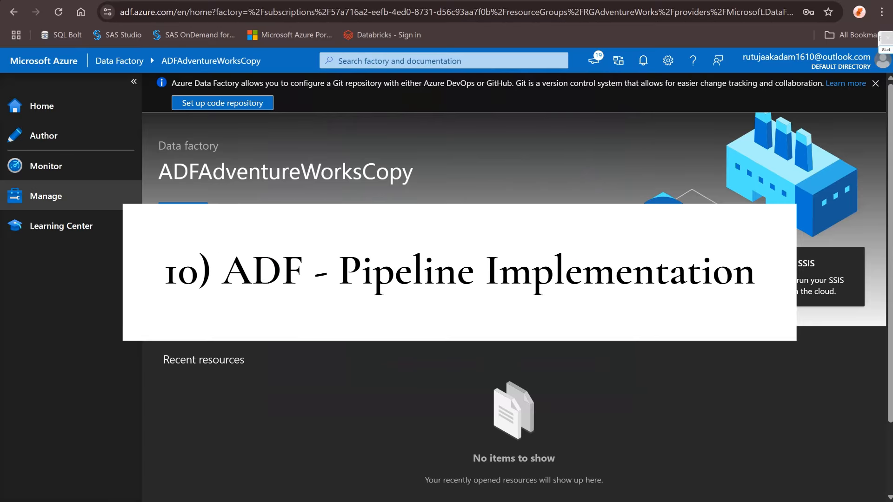
Start a new linked service in the data factory, searching the data stores for "sql" and choosing Azure SQL Database
{"action": "left_click", "coordinate": [45, 196]}
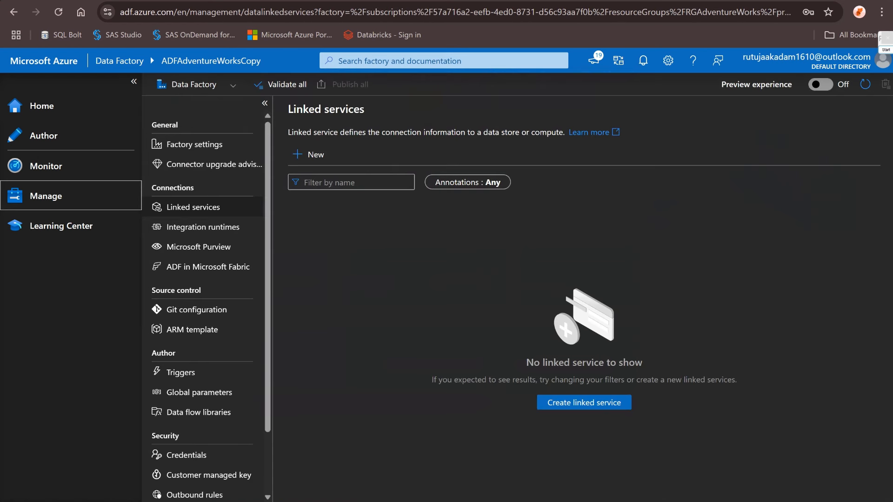
{"action": "left_click", "coordinate": [193, 207]}
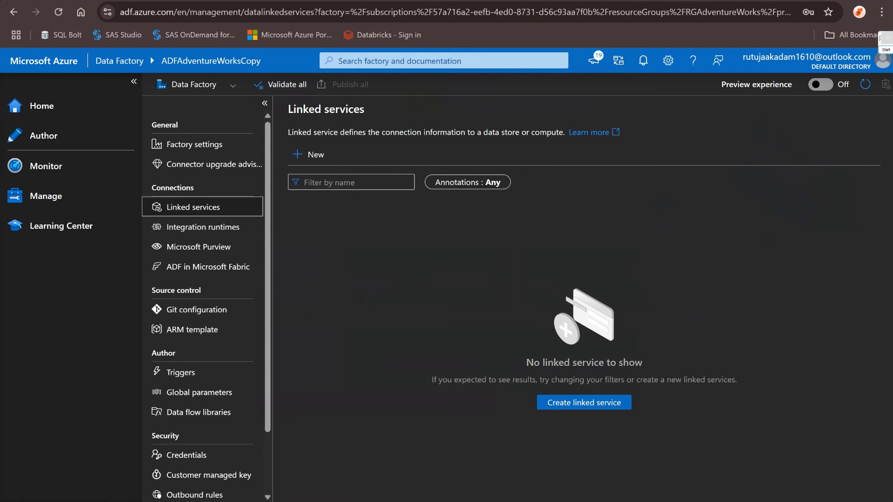
{"action": "left_click", "coordinate": [309, 155]}
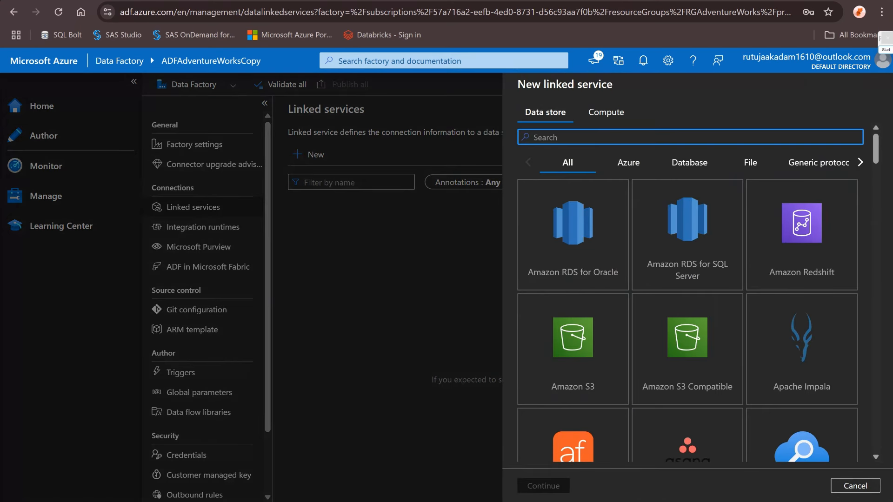
{"action": "type", "text": "sql"}
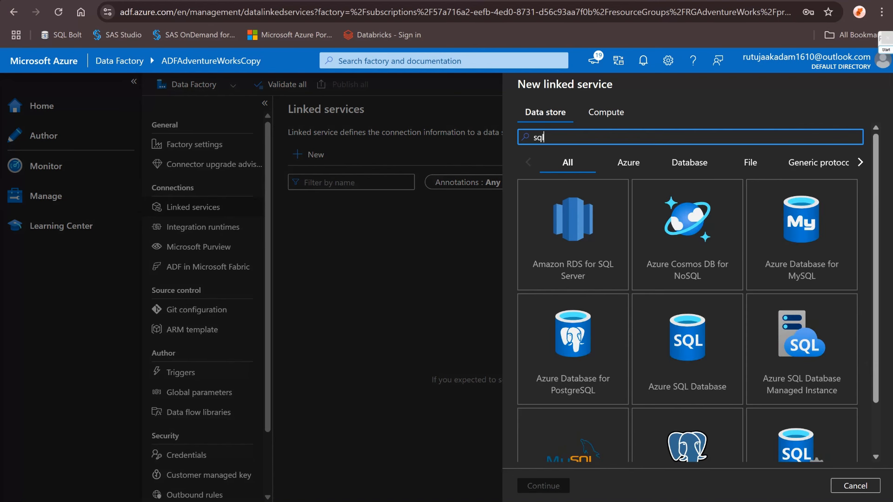
{"action": "left_click", "coordinate": [687, 349]}
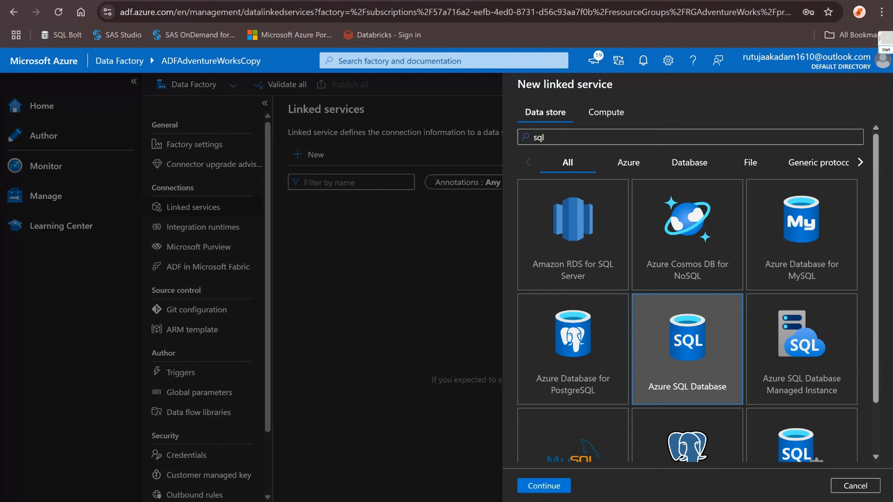
{"action": "left_click", "coordinate": [543, 486]}
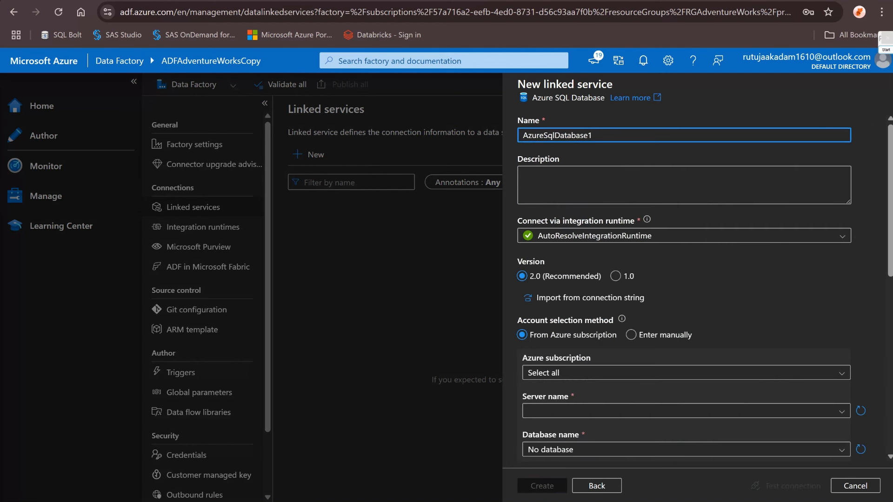
Name the new Azure SQL Database linked service azure_sql_db_ls
{"action": "key", "text": "BackSpace"}
{"action": "key", "text": "BackSpace"}
{"action": "key", "text": "BackSpace"}
{"action": "key", "text": "BackSpace"}
{"action": "key", "text": "BackSpace"}
{"action": "key", "text": "BackSpace"}
{"action": "key", "text": "BackSpace"}
{"action": "key", "text": "BackSpace"}
{"action": "key", "text": "BackSpace"}
{"action": "key", "text": "BackSpace"}
{"action": "key", "text": "BackSpace"}
{"action": "key", "text": "BackSpace"}
{"action": "key", "text": "BackSpace"}
{"action": "key", "text": "BackSpace"}
{"action": "key", "text": "BackSpace"}
{"action": "key", "text": "BackSpace"}
{"action": "key", "text": "BackSpace"}
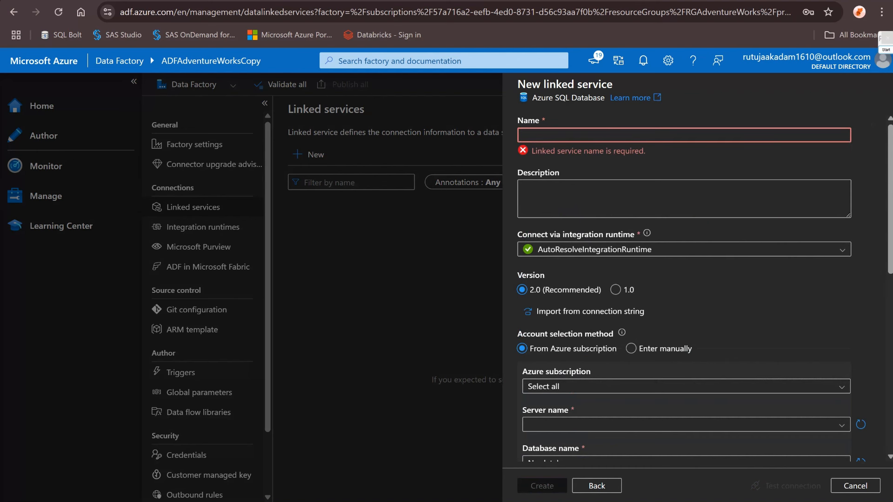
{"action": "type", "text": "az"}
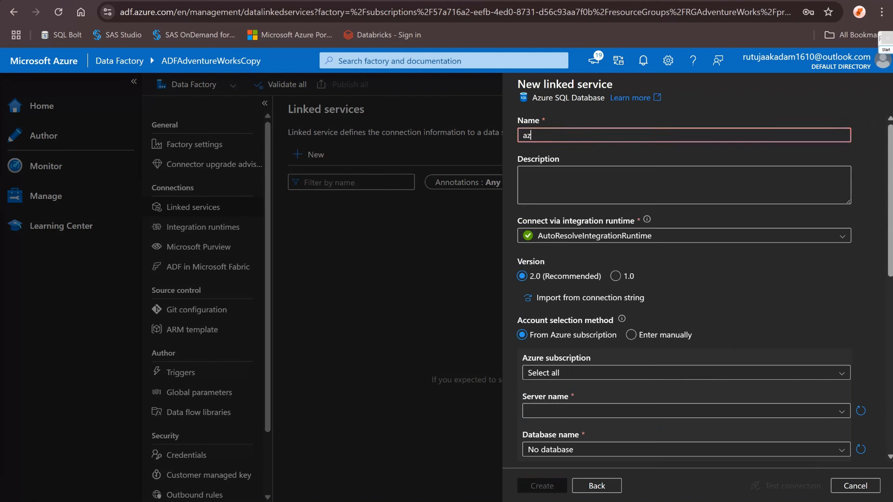
{"action": "type", "text": "ure_sql"}
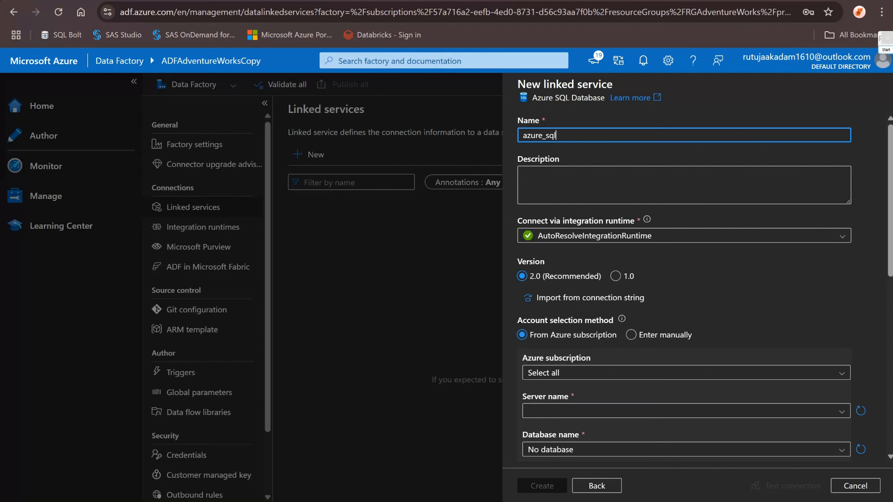
{"action": "type", "text": "_db_ls"}
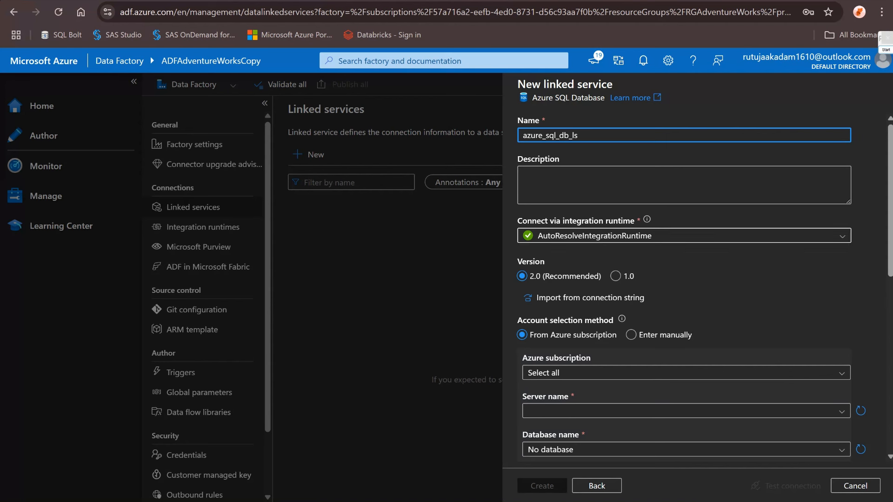
Select the Azure subscription, the adsadventureworks server and the ASDAdventureWorks database for the linked service
{"action": "scroll", "coordinate": [581, 235], "scroll_direction": "down", "scroll_amount": 1}
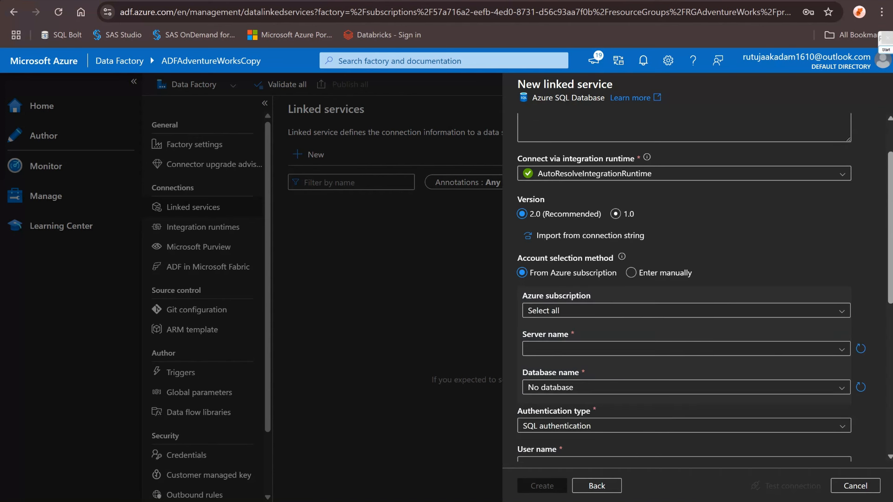
{"action": "scroll", "coordinate": [581, 235], "scroll_direction": "down", "scroll_amount": 1}
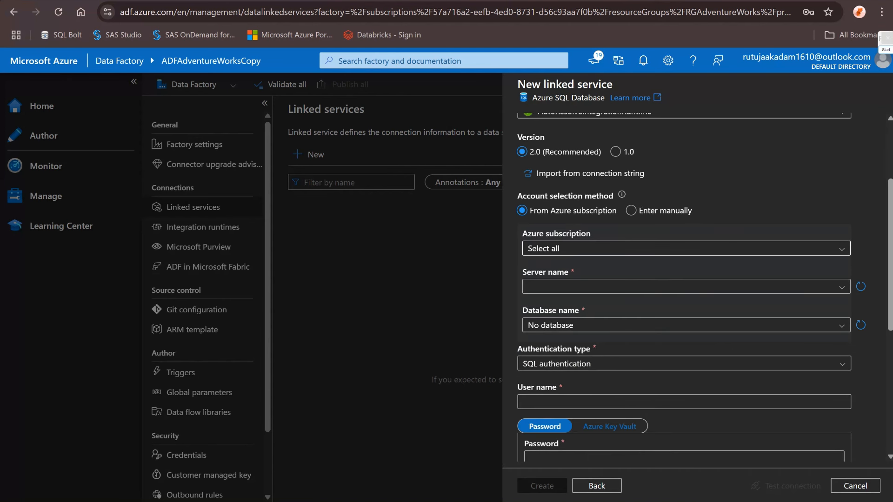
{"action": "left_click", "coordinate": [581, 248]}
{"action": "left_click", "coordinate": [629, 285]}
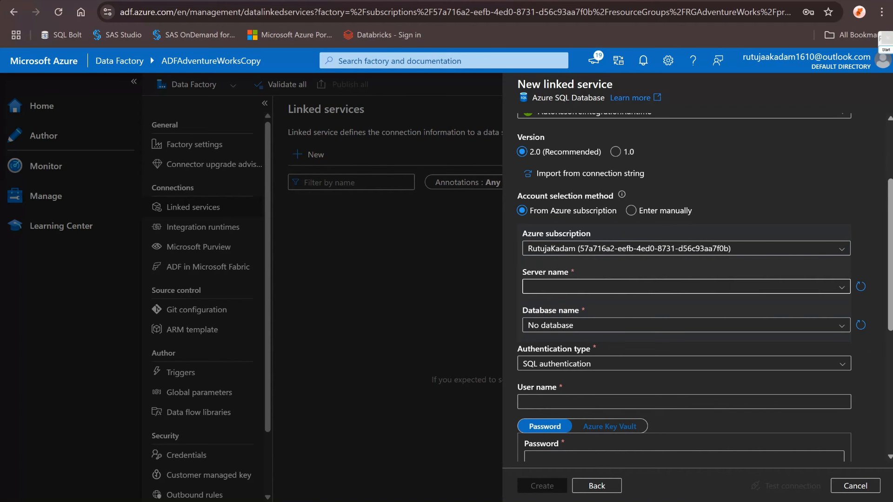
{"action": "left_click", "coordinate": [629, 286]}
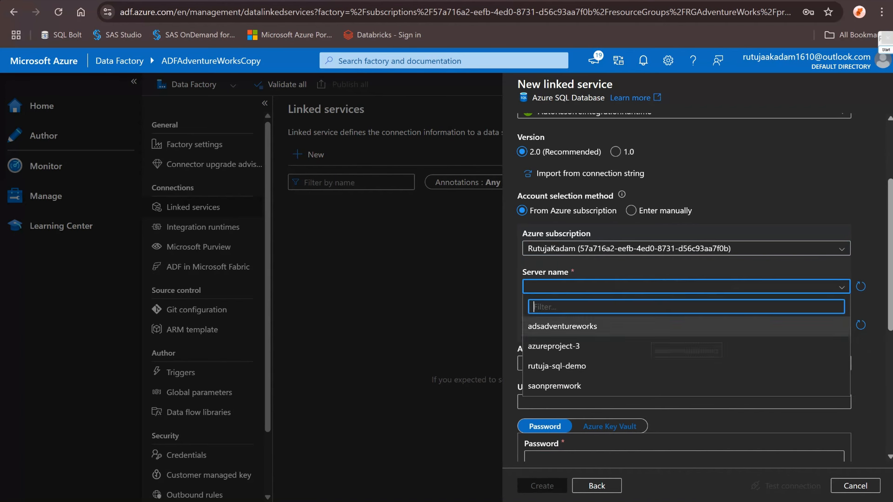
{"action": "left_click", "coordinate": [655, 328]}
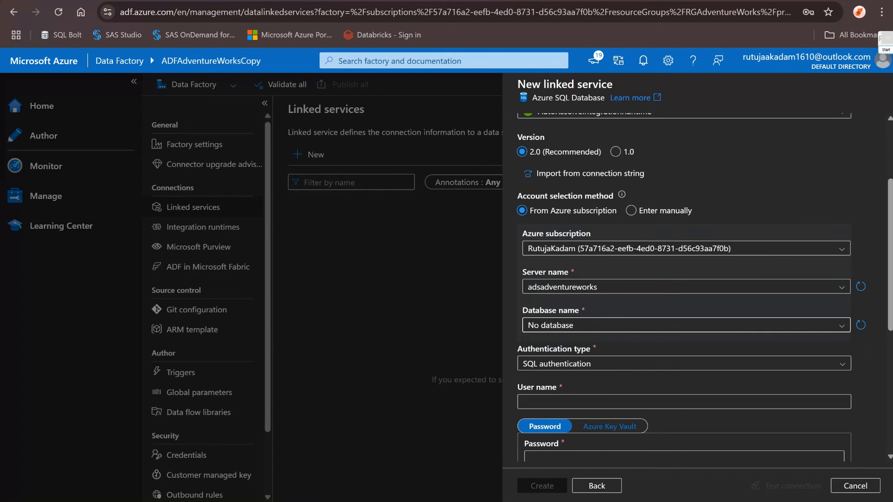
{"action": "scroll", "coordinate": [683, 279], "scroll_direction": "down", "scroll_amount": 3}
{"action": "left_click", "coordinate": [685, 201]}
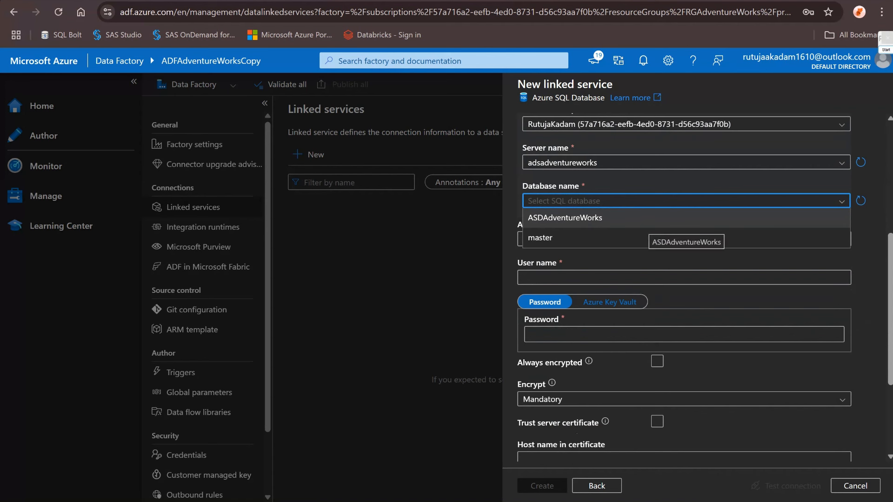
{"action": "left_click", "coordinate": [590, 218]}
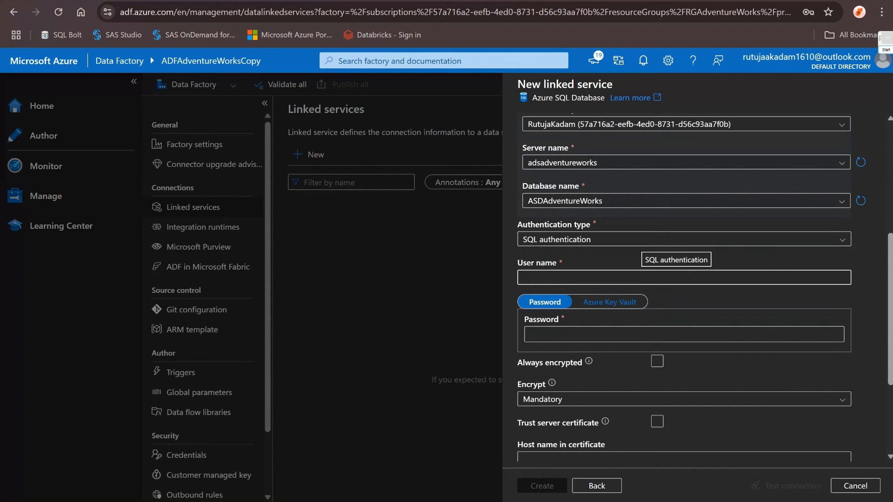
Enter the SQL server admin's user name and check the Azure Key Vault option, returning to direct password entry
{"action": "left_click", "coordinate": [660, 277]}
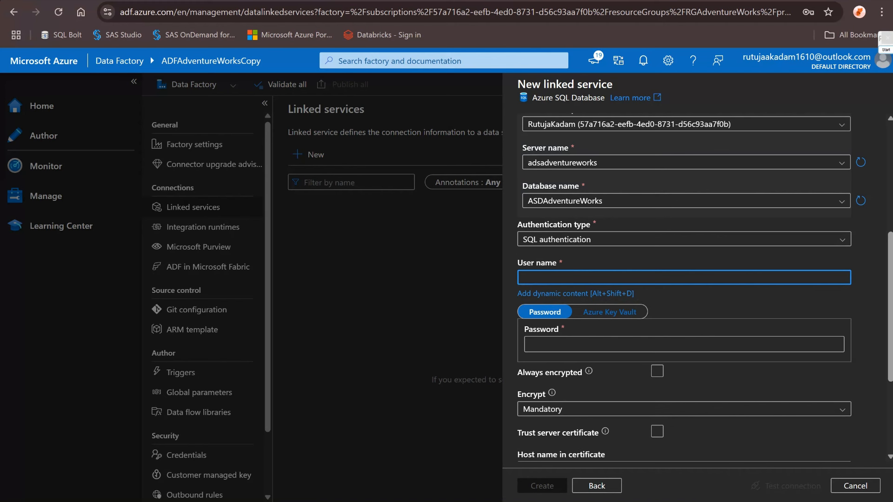
{"action": "type", "text": "RutujaAdmin"}
{"action": "left_click", "coordinate": [683, 345]}
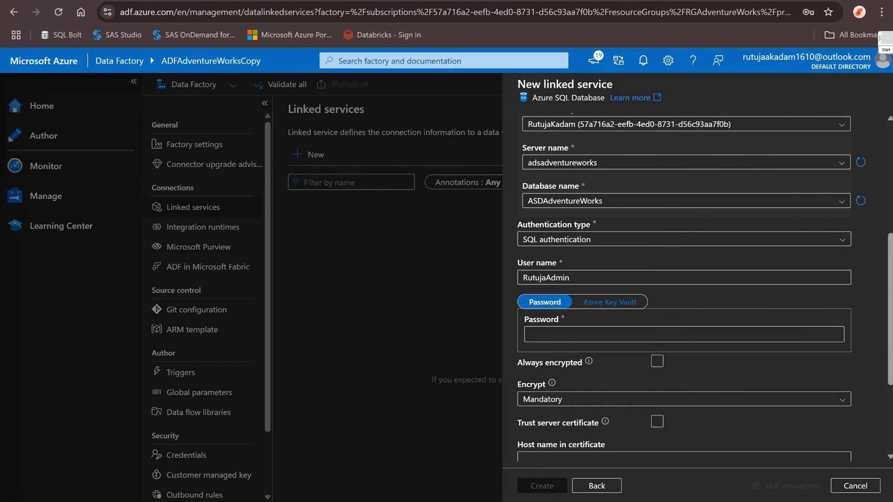
{"action": "left_click", "coordinate": [642, 301]}
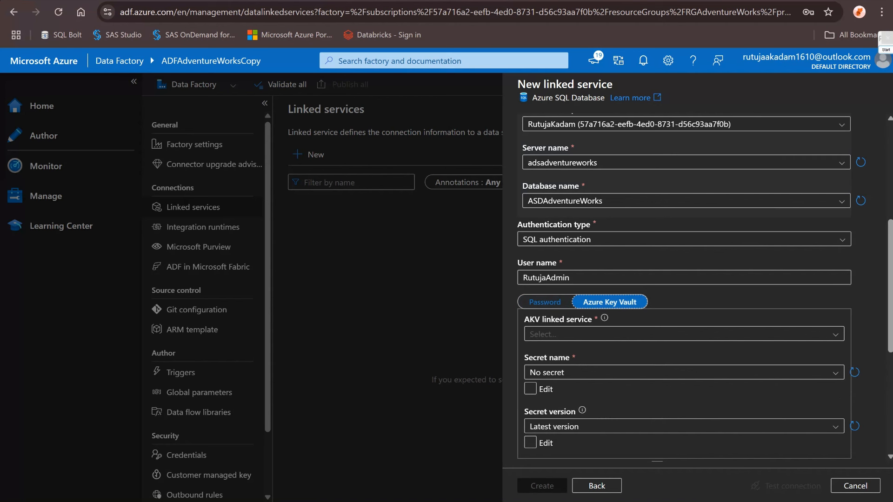
{"action": "mouse_move", "coordinate": [604, 318]}
{"action": "left_click", "coordinate": [545, 302]}
Enter the SQL admin account's password for the linked service, clearing and retyping it
{"action": "left_click", "coordinate": [599, 334]}
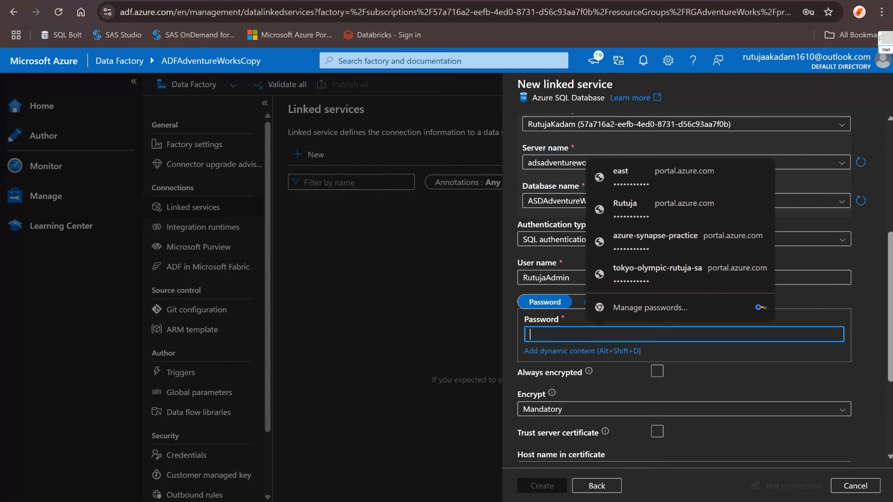
{"action": "type", "text": "••••••"}
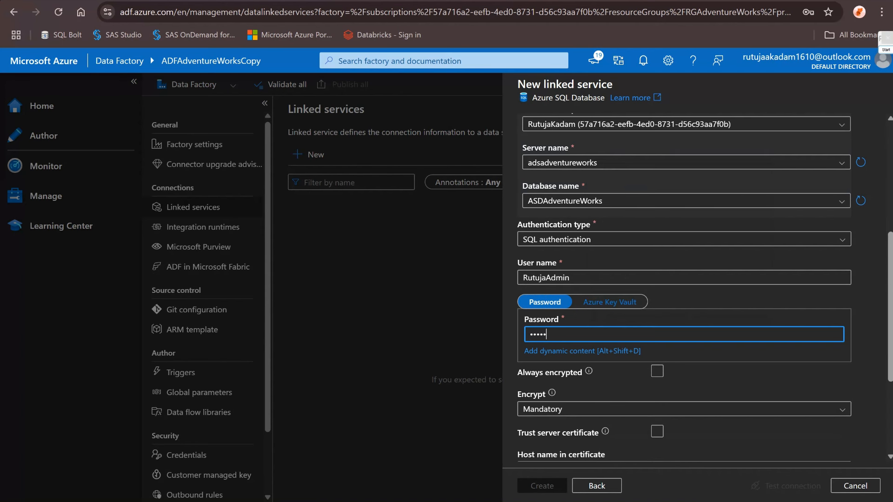
{"action": "key", "text": "BackSpace"}
{"action": "key", "text": "BackSpace"}
{"action": "key", "text": "BackSpace"}
{"action": "key", "text": "BackSpace"}
{"action": "key", "text": "BackSpace"}
{"action": "key", "text": "BackSpace"}
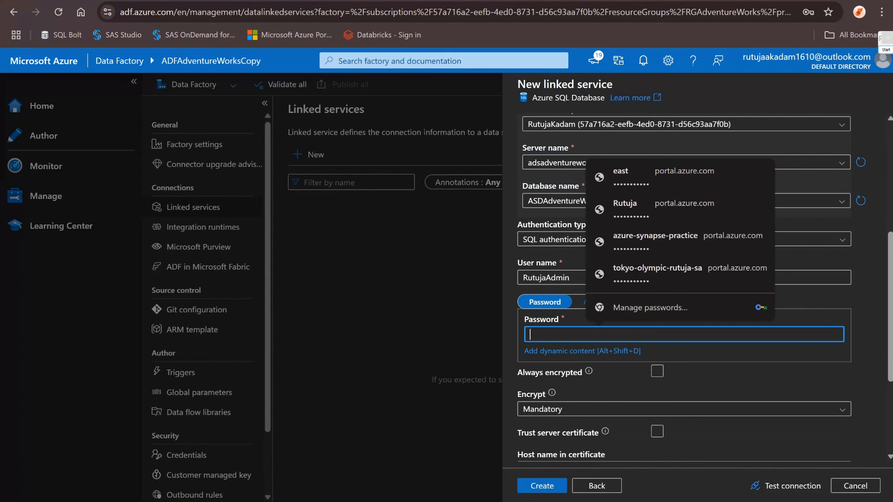
{"action": "type", "text": "•••••"}
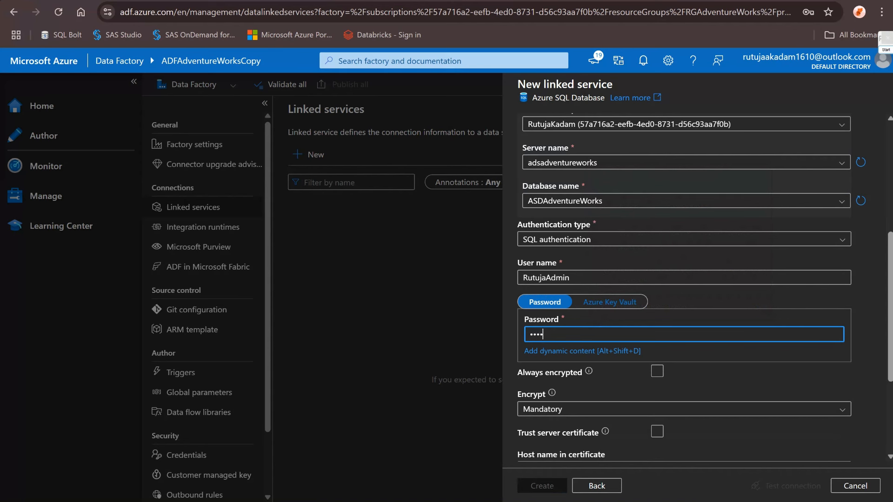
{"action": "type", "text": "••••••"}
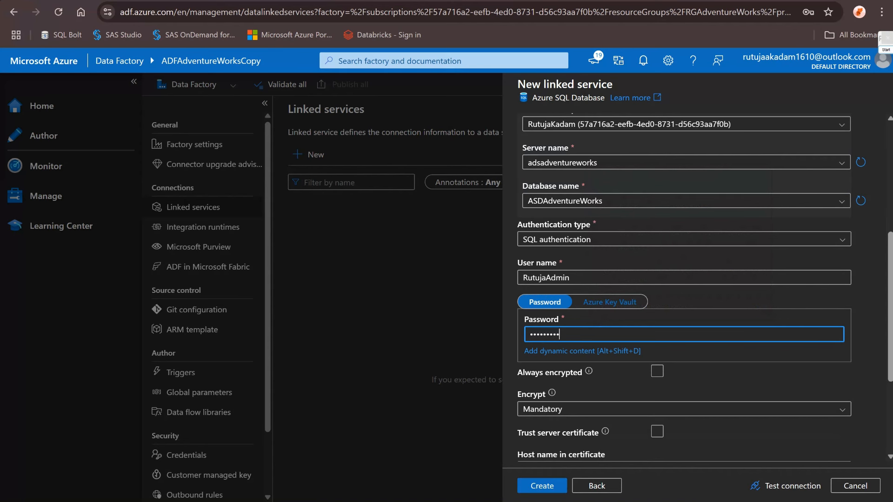
Keep encryption set to Mandatory and enable Trust server certificate for the linked service
{"action": "scroll", "coordinate": [683, 347], "scroll_direction": "up", "scroll_amount": 1}
{"action": "scroll", "coordinate": [683, 346], "scroll_direction": "down", "scroll_amount": 2}
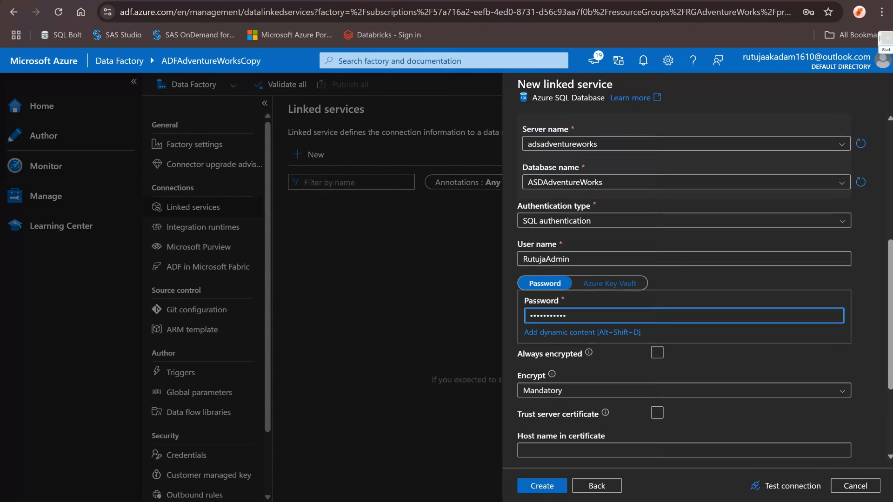
{"action": "left_click", "coordinate": [683, 347]}
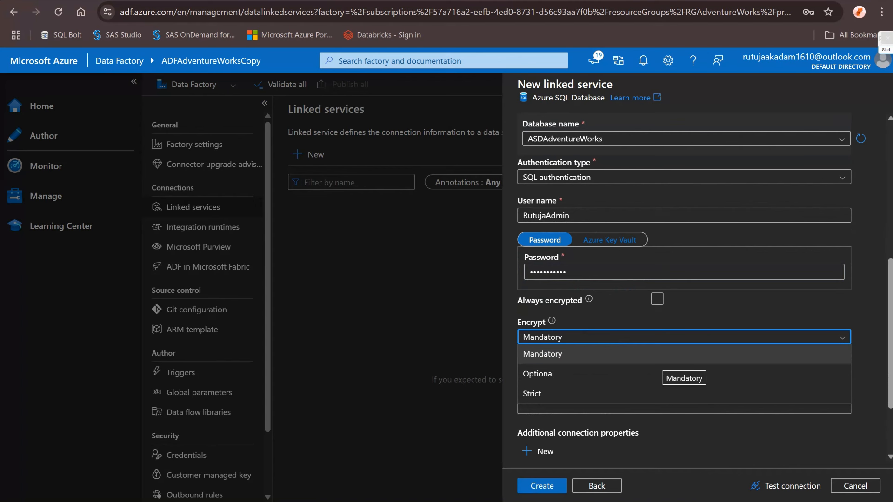
{"action": "left_click", "coordinate": [683, 356]}
{"action": "left_click", "coordinate": [657, 370]}
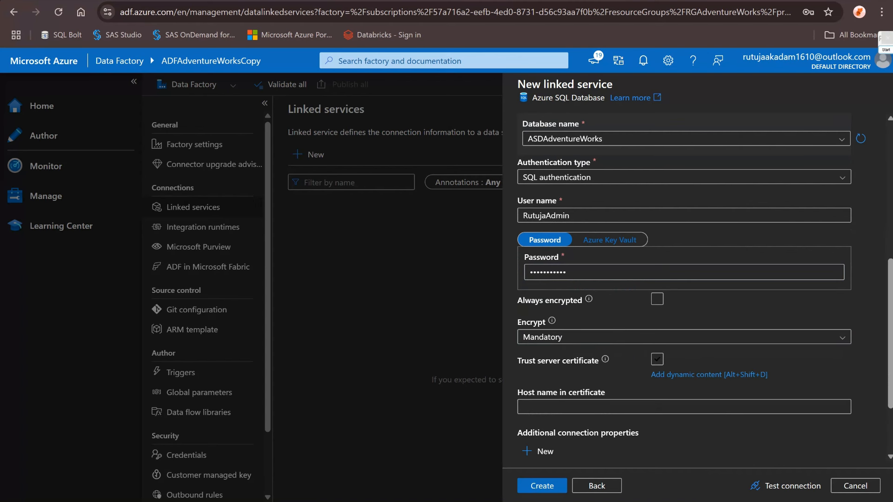
{"action": "left_click", "coordinate": [657, 359]}
{"action": "scroll", "coordinate": [657, 360], "scroll_direction": "down", "scroll_amount": 2}
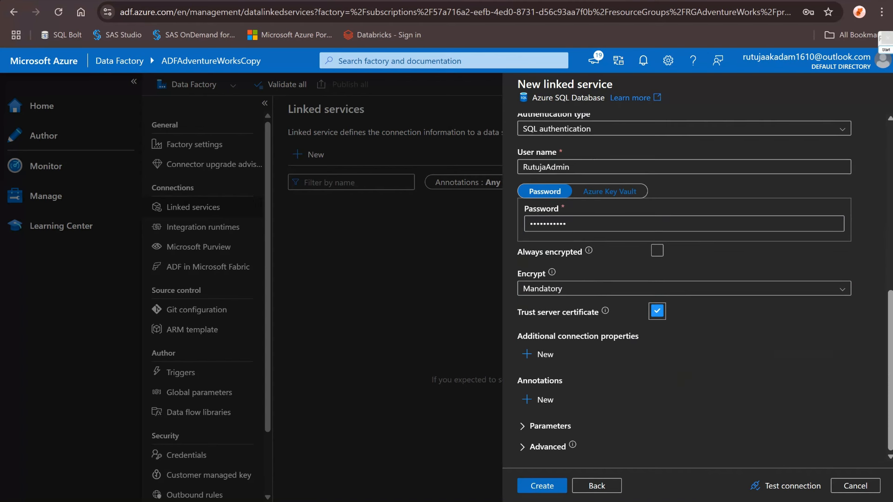
Test the linked service's connection and open the error details
{"action": "left_click", "coordinate": [786, 486]}
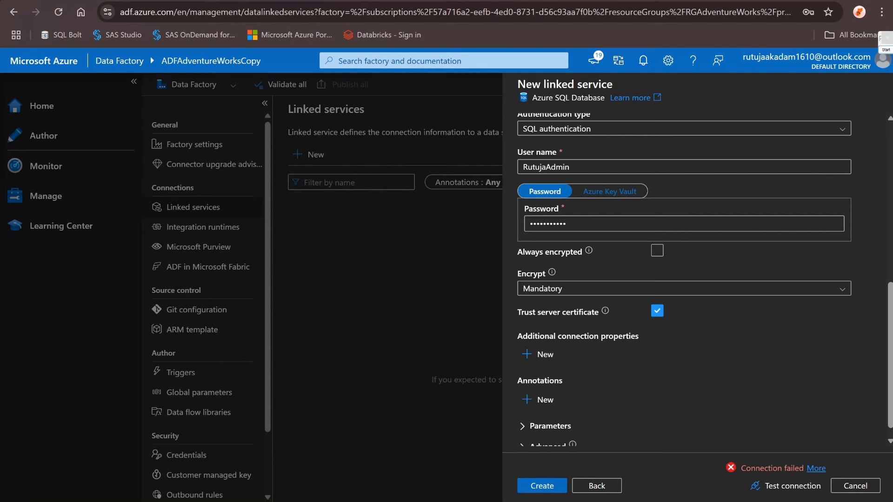
{"action": "left_click", "coordinate": [816, 468]}
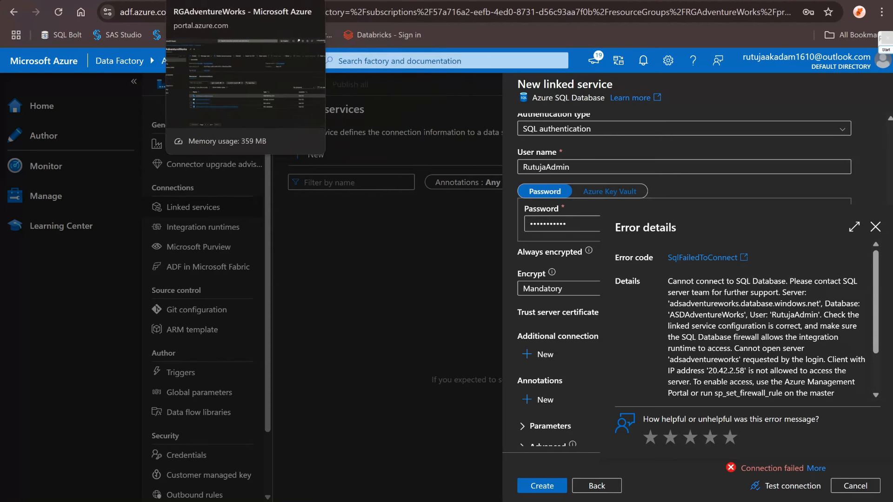
Switch to the Azure portal, view the adsadventureworks SQL server's overview and return to the RGAdventureWorks resource group
{"action": "left_click", "coordinate": [213, 0]}
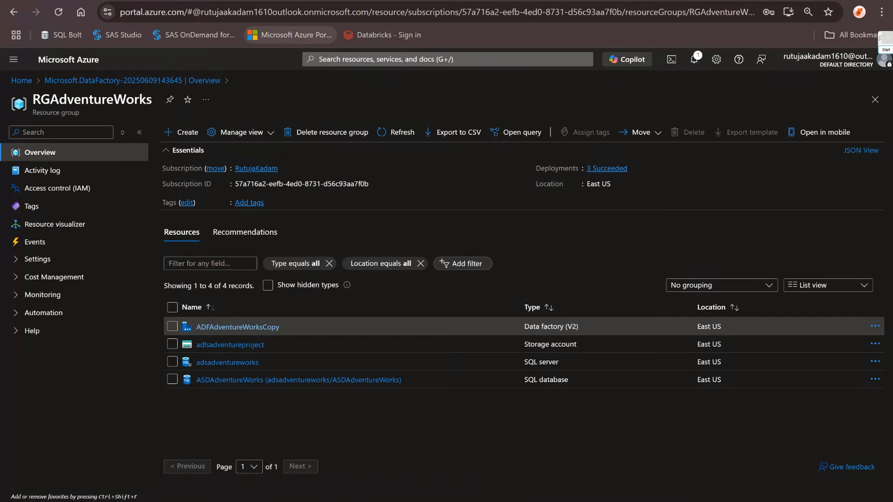
{"action": "left_click", "coordinate": [227, 362]}
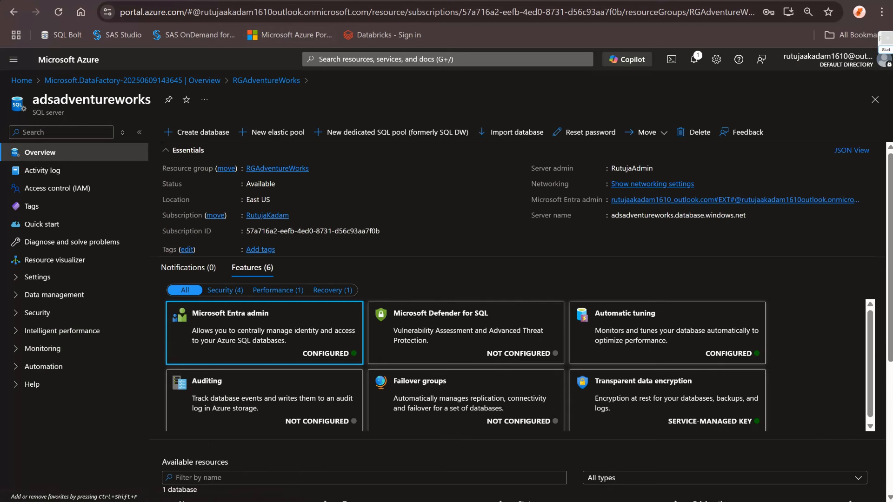
{"action": "left_click", "coordinate": [133, 81]}
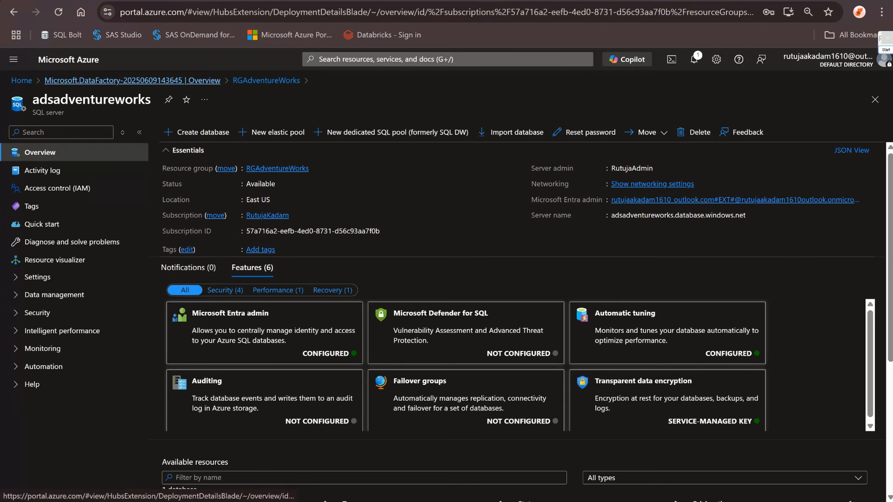
{"action": "left_click", "coordinate": [280, 205]}
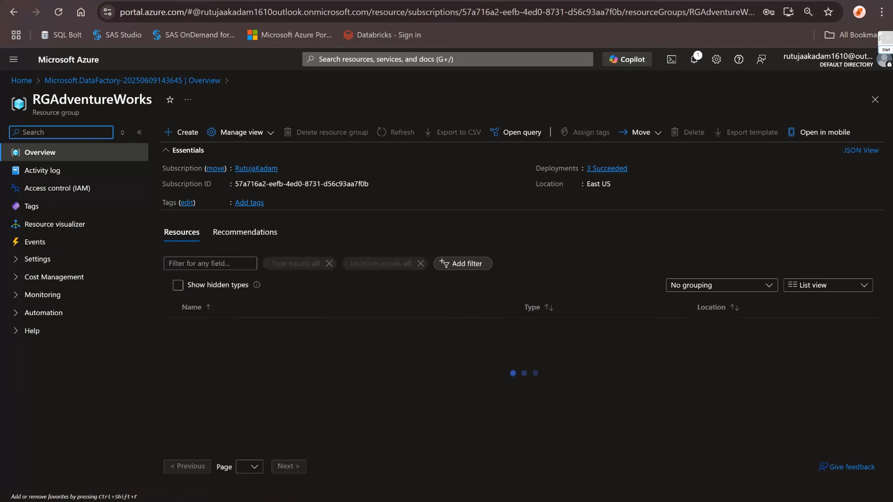
Look through the ASDAdventureWorks database's Data management and Security options, ending back at the RGAdventureWorks resource group
{"action": "left_click", "coordinate": [297, 380]}
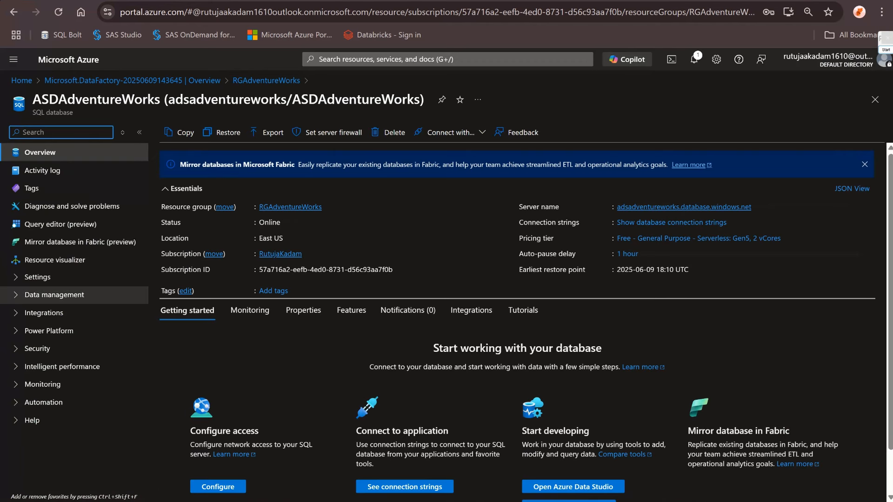
{"action": "left_click", "coordinate": [38, 277]}
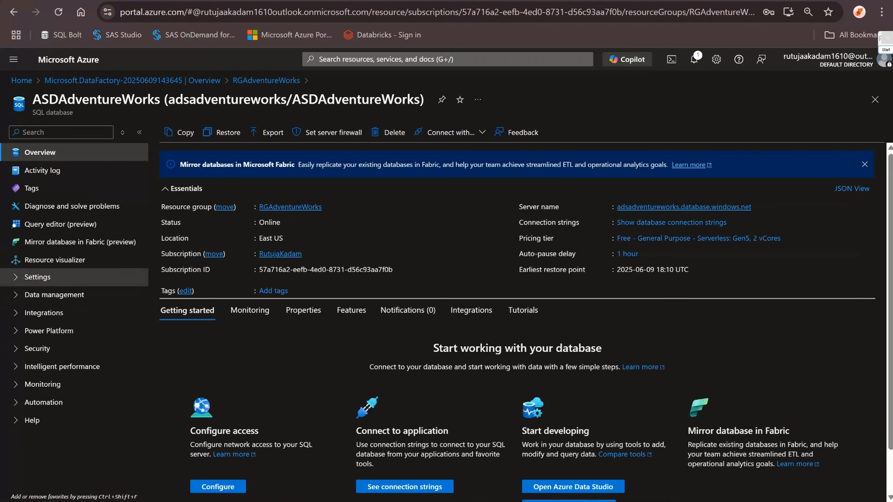
{"action": "left_click", "coordinate": [37, 276]}
{"action": "left_click", "coordinate": [37, 295]}
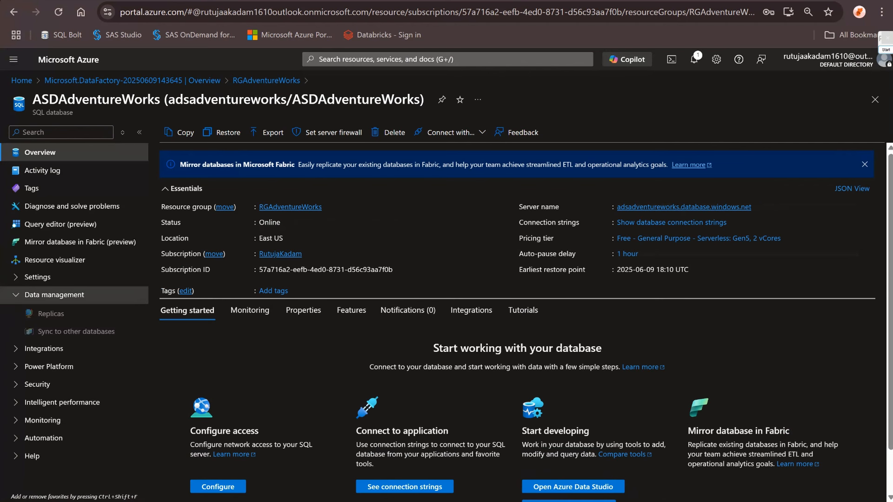
{"action": "left_click", "coordinate": [37, 295]}
{"action": "left_click", "coordinate": [37, 357]}
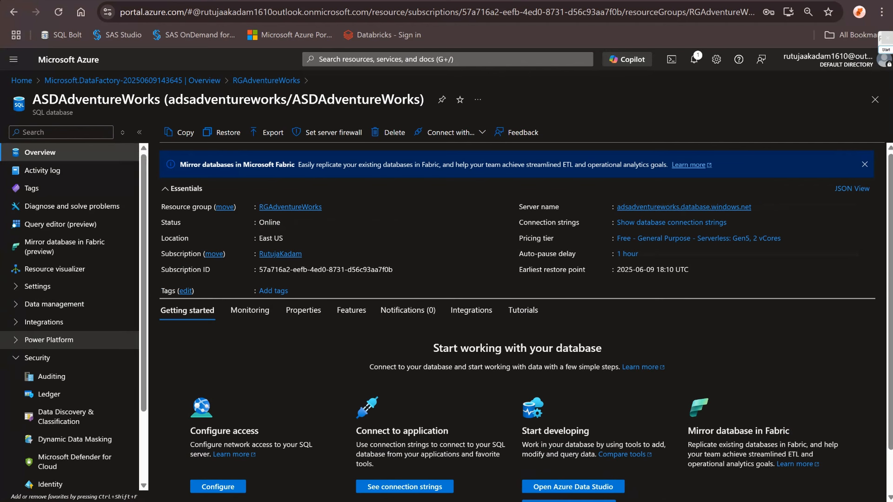
{"action": "scroll", "coordinate": [70, 356], "scroll_direction": "down", "scroll_amount": 1}
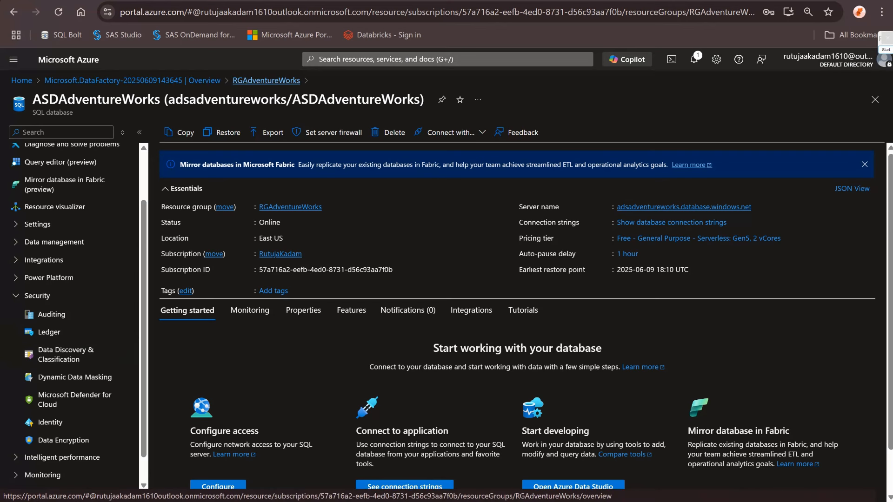
{"action": "left_click", "coordinate": [290, 207]}
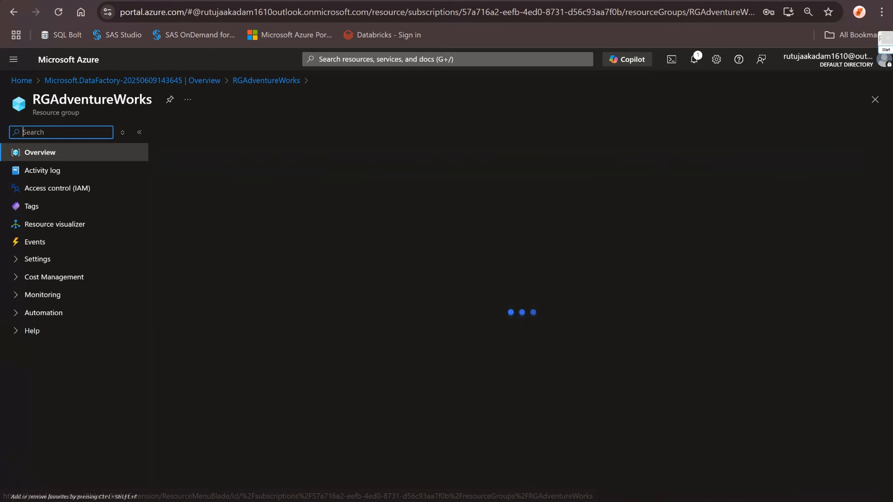
In the adsadventureworks SQL server's networking settings, allow Azure services and resources to access the server and save
{"action": "left_click", "coordinate": [228, 362]}
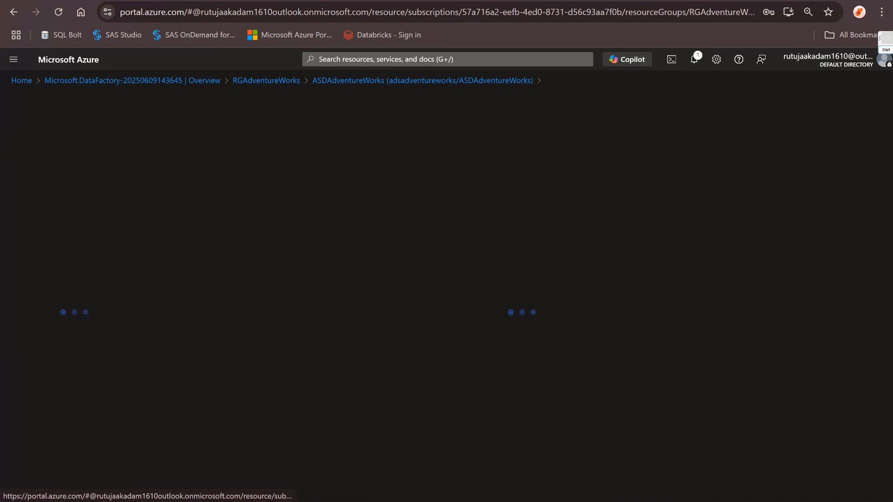
{"action": "left_click", "coordinate": [38, 312]}
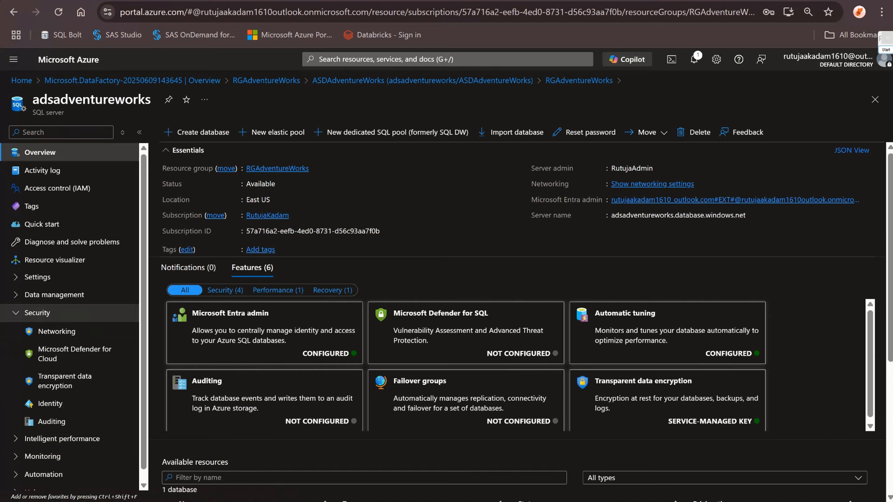
{"action": "left_click", "coordinate": [57, 331]}
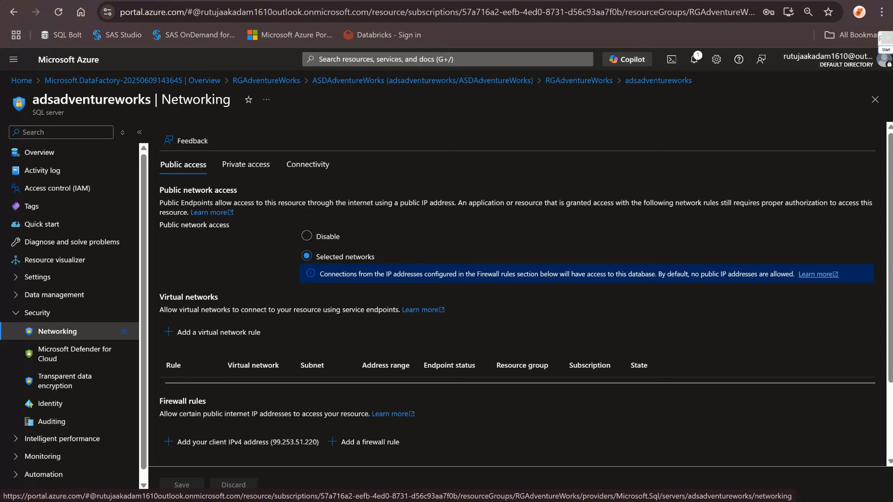
{"action": "scroll", "coordinate": [517, 294], "scroll_direction": "down", "scroll_amount": 3}
{"action": "scroll", "coordinate": [517, 294], "scroll_direction": "up", "scroll_amount": 1}
{"action": "scroll", "coordinate": [517, 294], "scroll_direction": "down", "scroll_amount": 1}
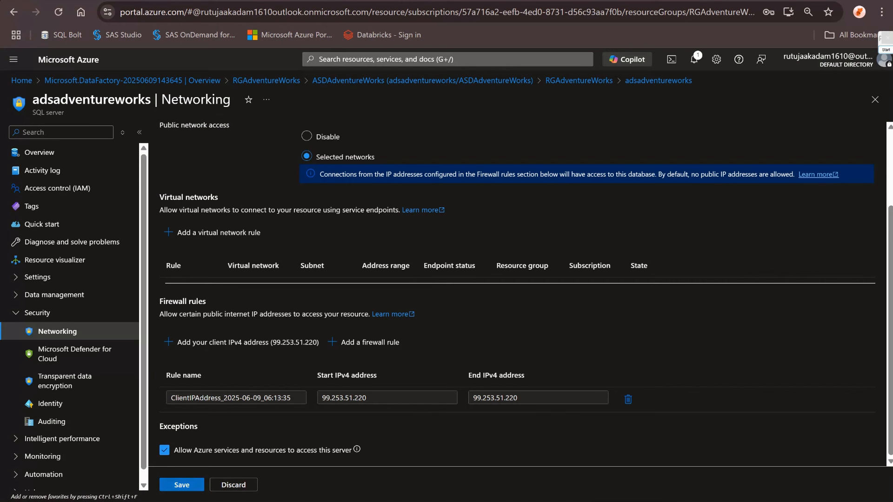
{"action": "left_click", "coordinate": [181, 485]}
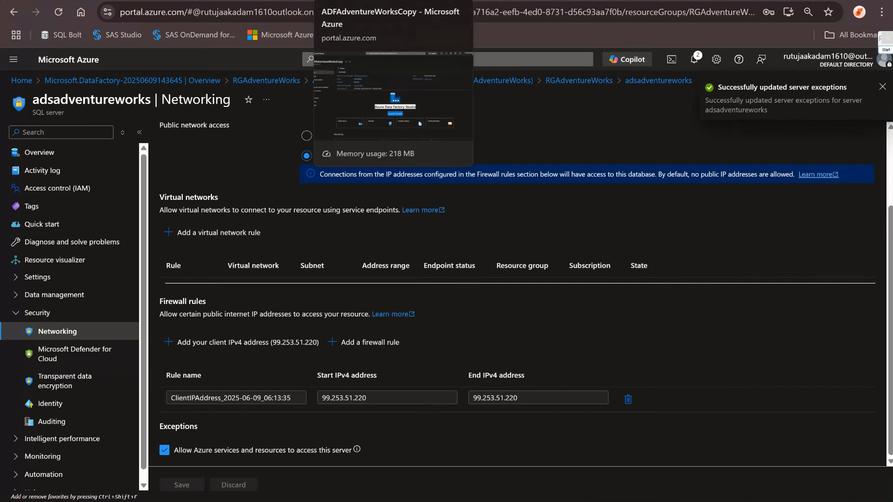
Switch back to Data Factory, retest the Azure SQL Database linked service's connection and create the linked service
{"action": "left_click", "coordinate": [505, 1]}
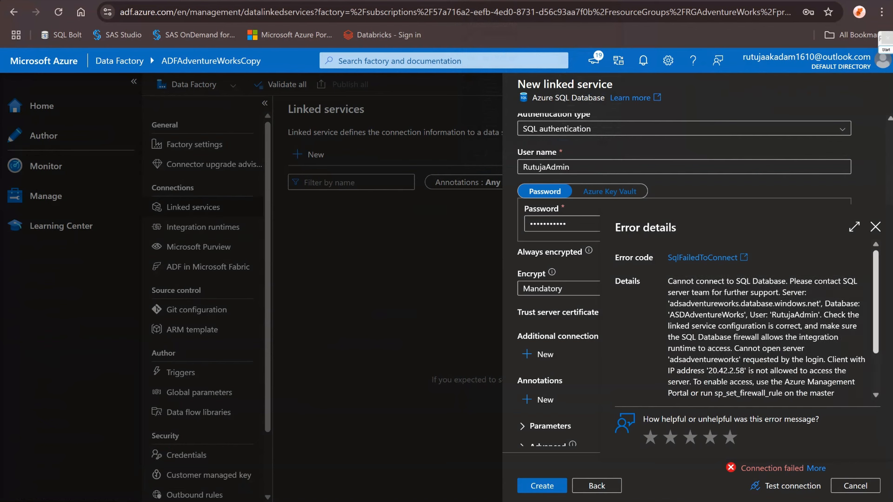
{"action": "scroll", "coordinate": [762, 321], "scroll_direction": "down", "scroll_amount": 2}
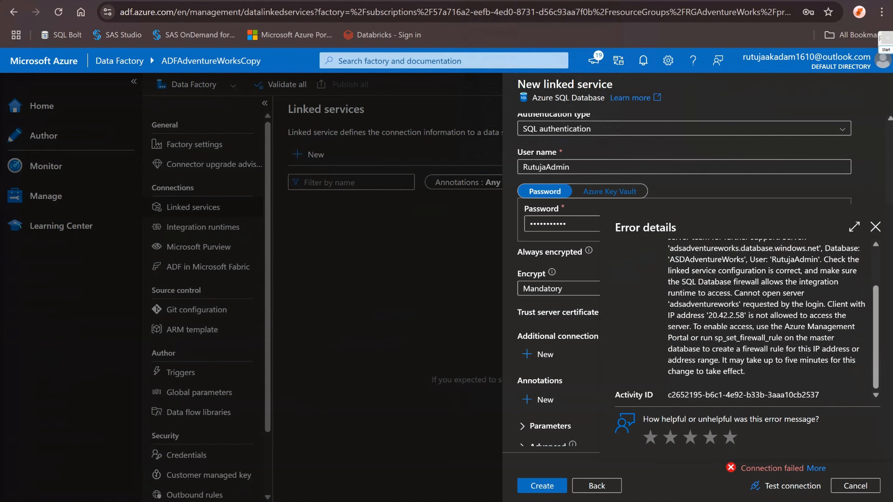
{"action": "left_click", "coordinate": [786, 486]}
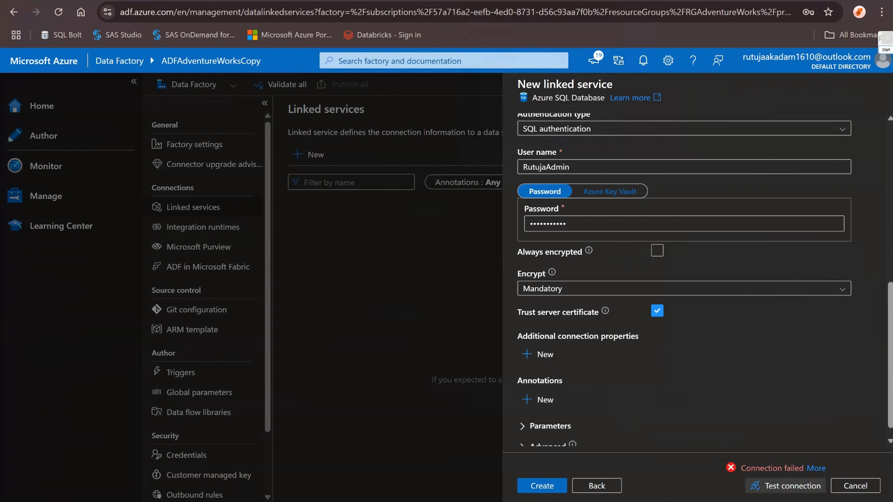
{"action": "left_click", "coordinate": [786, 486]}
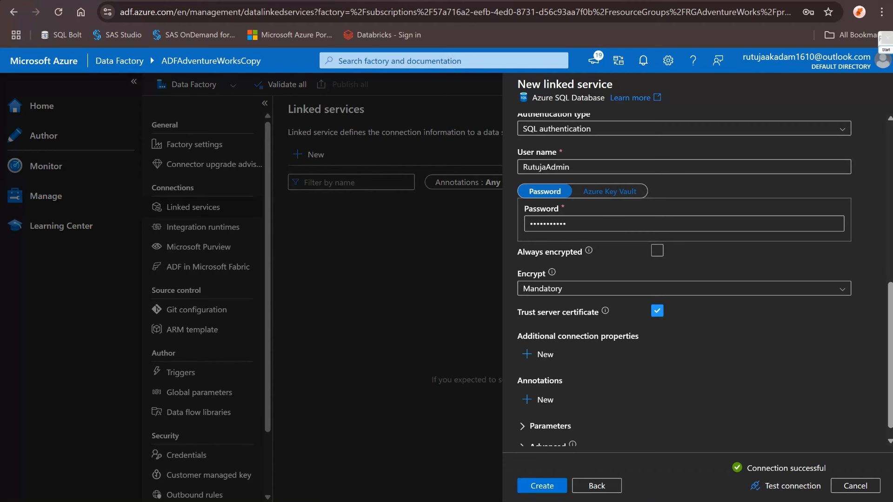
{"action": "left_click", "coordinate": [541, 486]}
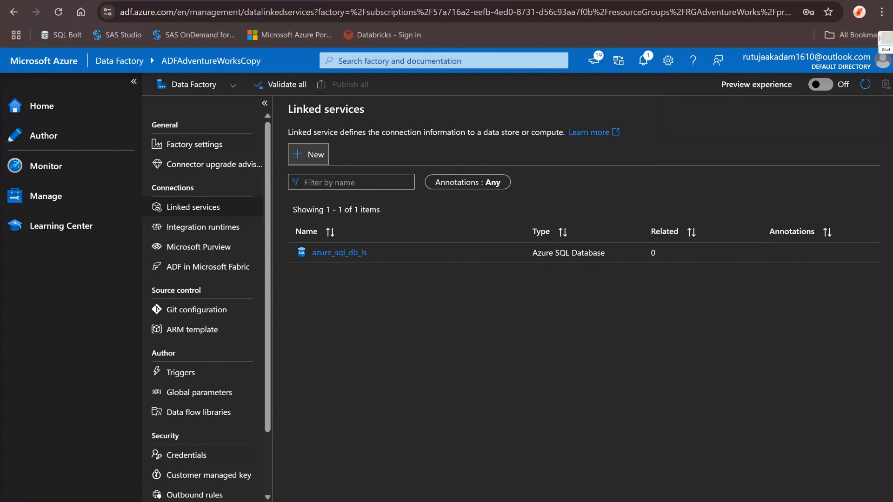
Start a new linked service of type Azure Data Lake Storage Gen2
{"action": "left_click", "coordinate": [308, 155]}
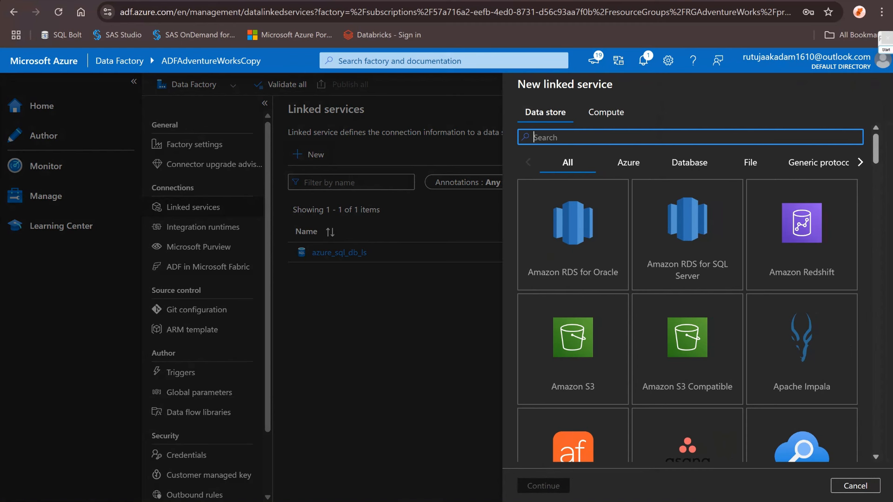
{"action": "type", "text": "gen"}
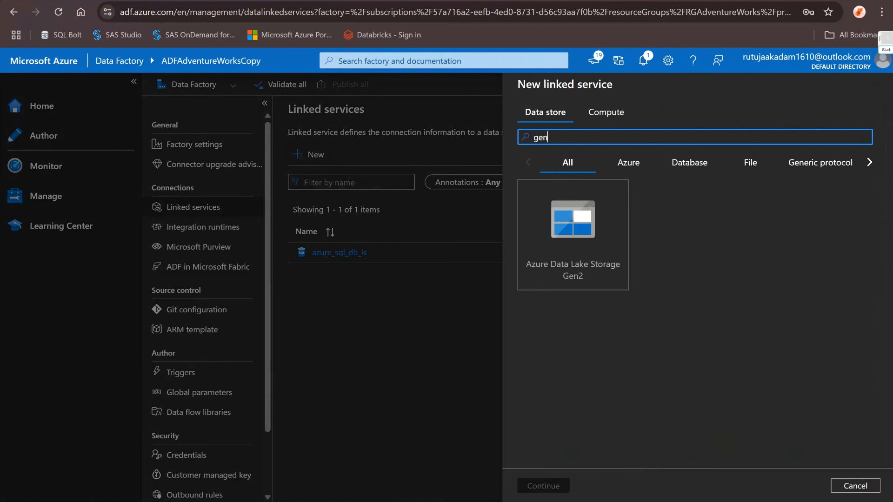
{"action": "left_click", "coordinate": [573, 234]}
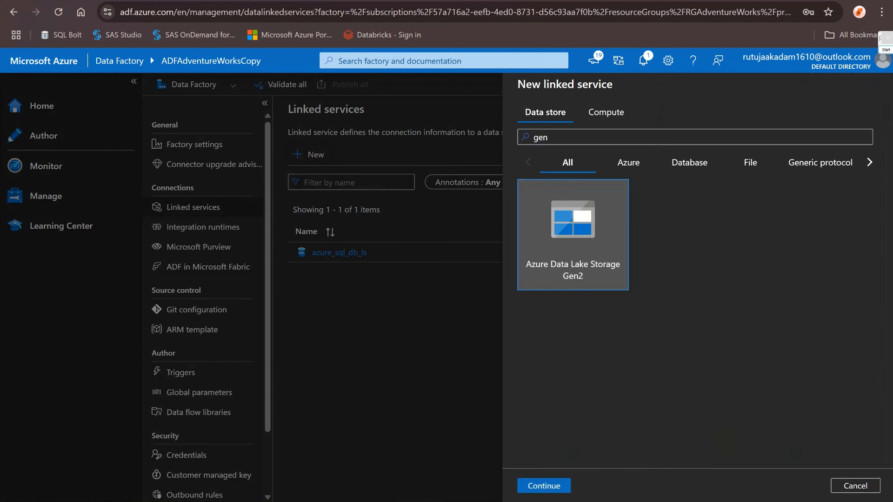
{"action": "left_click", "coordinate": [543, 486]}
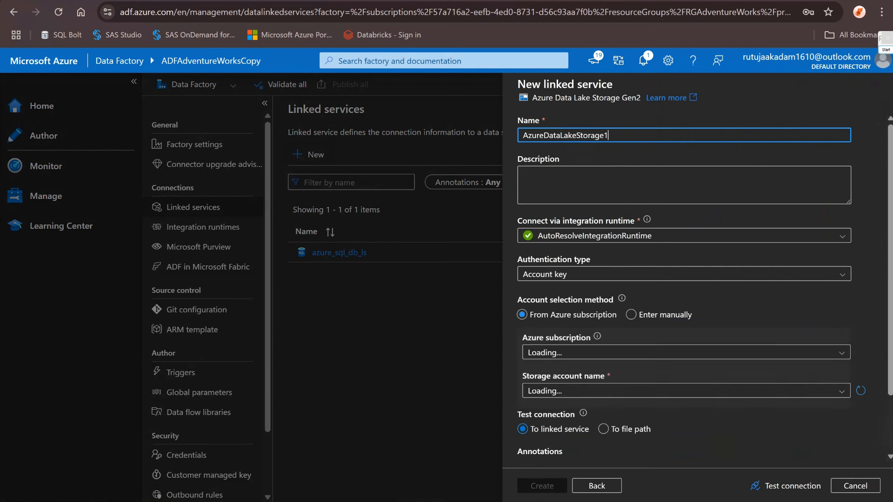
Name the Data Lake Storage linked service adls_bronze_ls
{"action": "key", "text": "BackSpace"}
{"action": "key", "text": "BackSpace"}
{"action": "key", "text": "BackSpace"}
{"action": "key", "text": "BackSpace"}
{"action": "key", "text": "BackSpace"}
{"action": "key", "text": "BackSpace"}
{"action": "key", "text": "BackSpace"}
{"action": "key", "text": "BackSpace"}
{"action": "key", "text": "BackSpace"}
{"action": "key", "text": "BackSpace"}
{"action": "key", "text": "BackSpace"}
{"action": "key", "text": "BackSpace"}
{"action": "key", "text": "BackSpace"}
{"action": "key", "text": "BackSpace"}
{"action": "key", "text": "BackSpace"}
{"action": "key", "text": "BackSpace"}
{"action": "key", "text": "BackSpace"}
{"action": "key", "text": "BackSpace"}
{"action": "key", "text": "BackSpace"}
{"action": "key", "text": "BackSpace"}
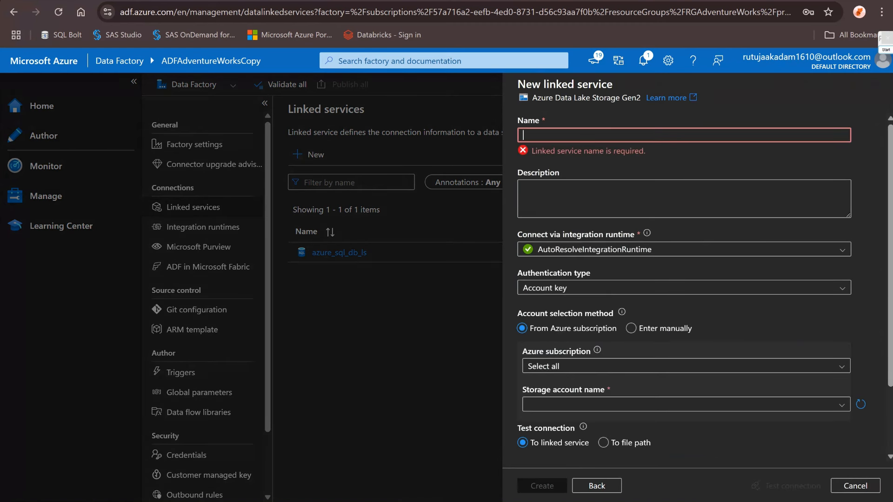
{"action": "type", "text": "adls"}
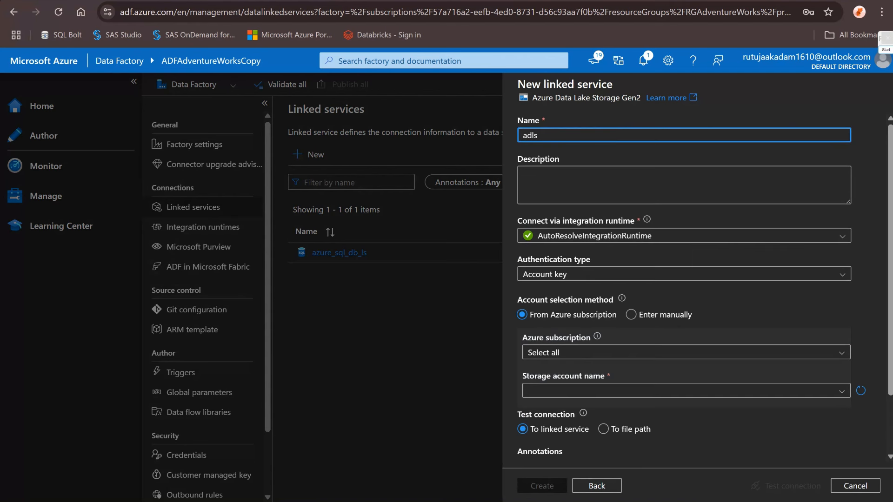
{"action": "type", "text": ")"}
{"action": "key", "text": "BackSpace"}
{"action": "type", "text": "_bronze_ls"}
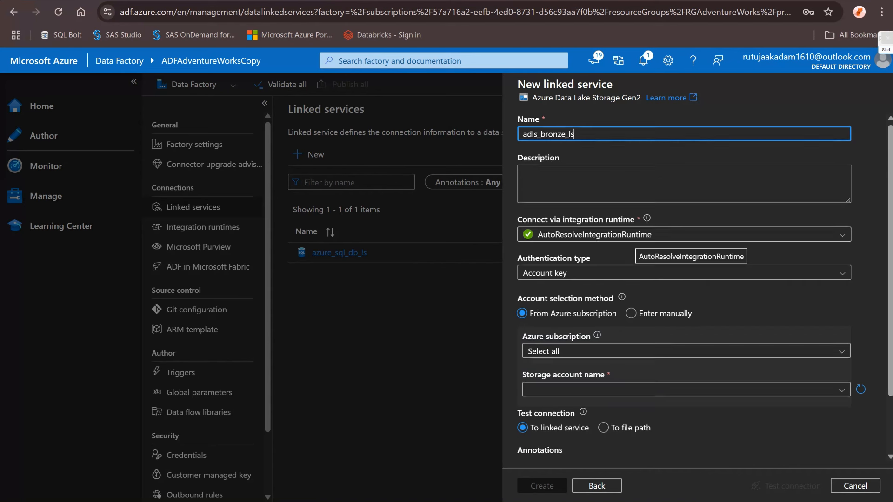
Choose the owner's Azure subscription and the storage account adlsadventureproject for the linked service
{"action": "scroll", "coordinate": [684, 260], "scroll_direction": "down", "scroll_amount": 2}
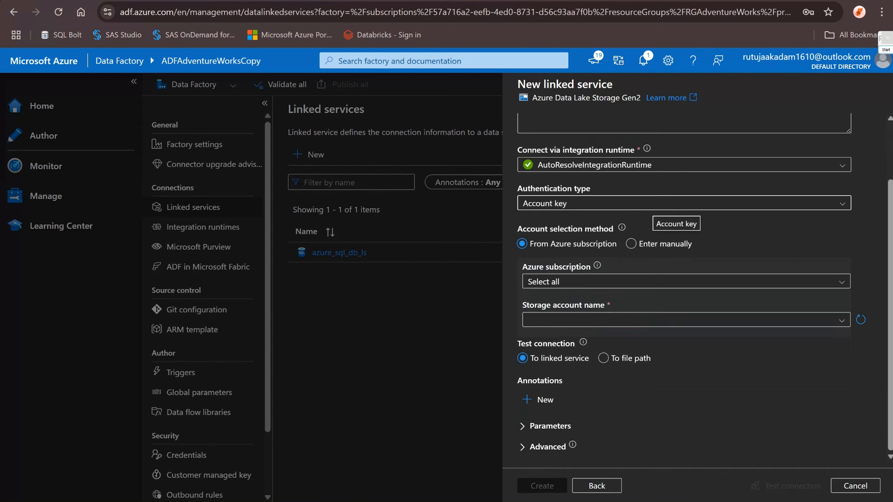
{"action": "left_click", "coordinate": [684, 282]}
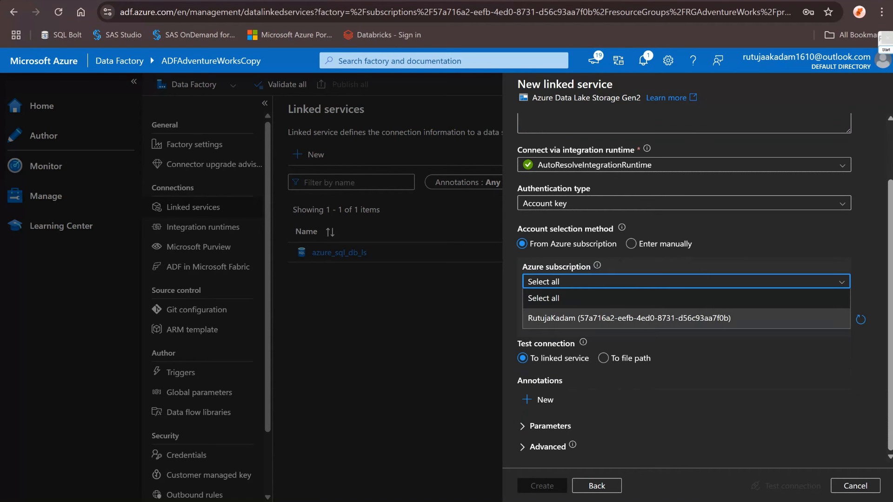
{"action": "left_click", "coordinate": [629, 318]}
{"action": "left_click", "coordinate": [685, 320]}
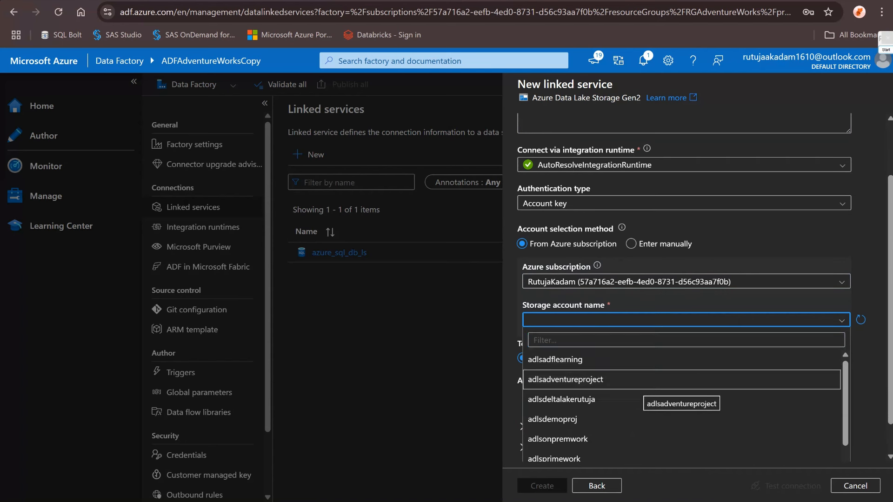
{"action": "left_click", "coordinate": [641, 379]}
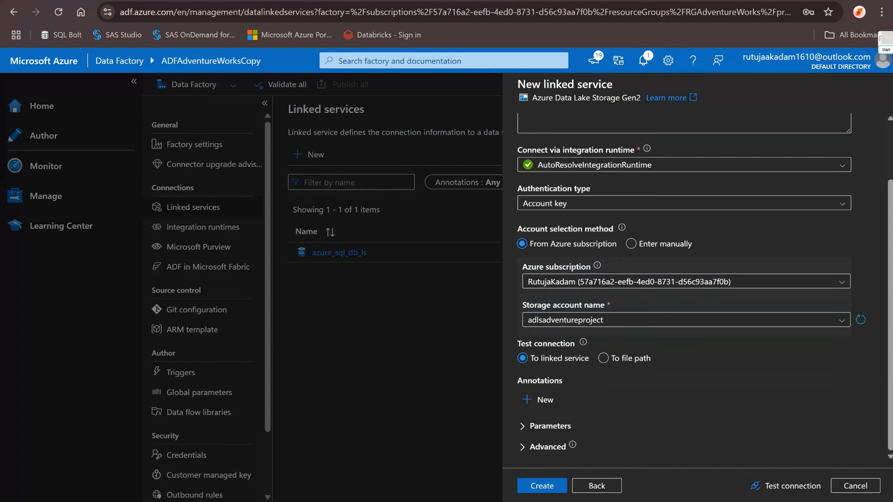
Test the Data Lake Storage linked service's connection and create the linked service
{"action": "scroll", "coordinate": [684, 288], "scroll_direction": "up", "scroll_amount": 2}
{"action": "scroll", "coordinate": [683, 289], "scroll_direction": "down", "scroll_amount": 2}
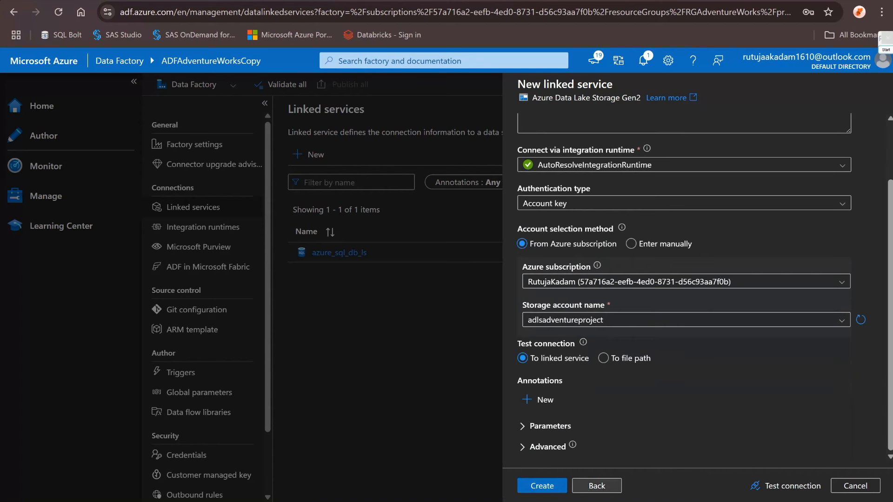
{"action": "left_click", "coordinate": [786, 486]}
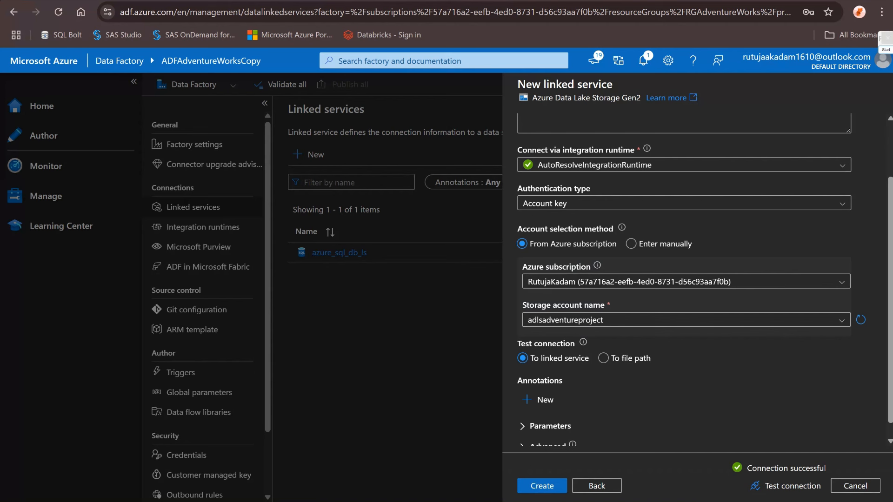
{"action": "left_click", "coordinate": [542, 485]}
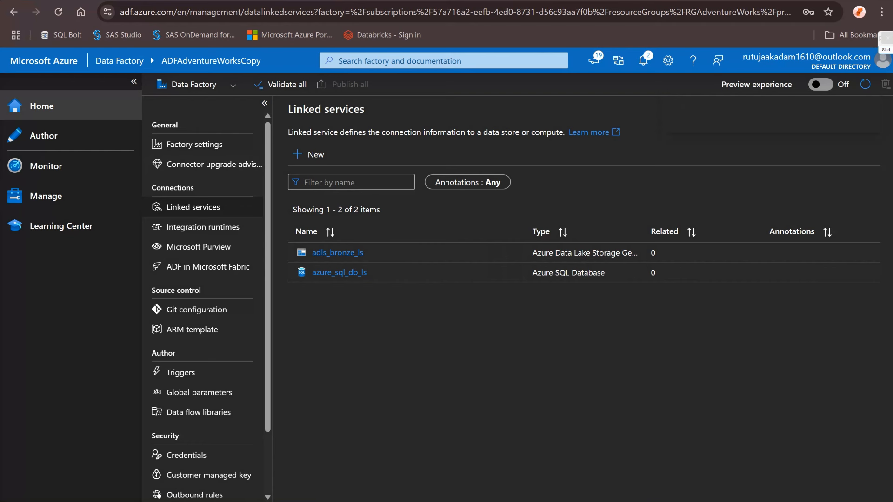
Create a new empty pipeline in the authoring area and collapse the navigation and Factory Resources panes
{"action": "left_click", "coordinate": [42, 106]}
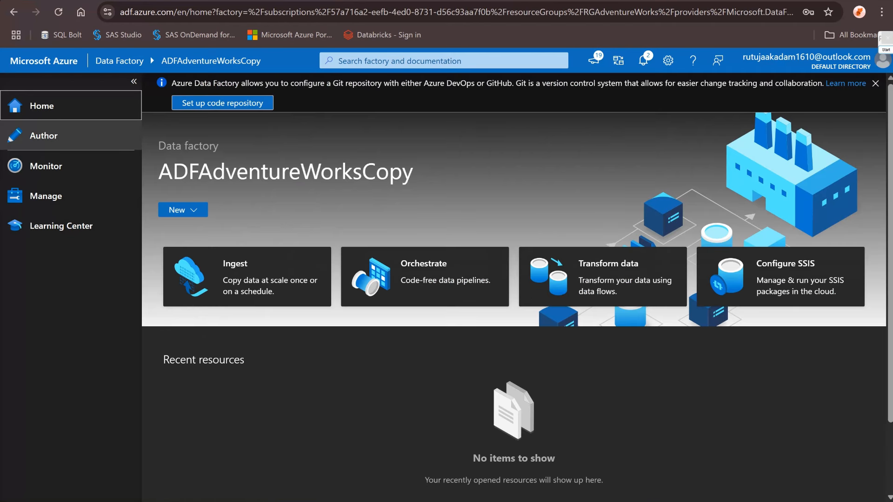
{"action": "left_click", "coordinate": [44, 135]}
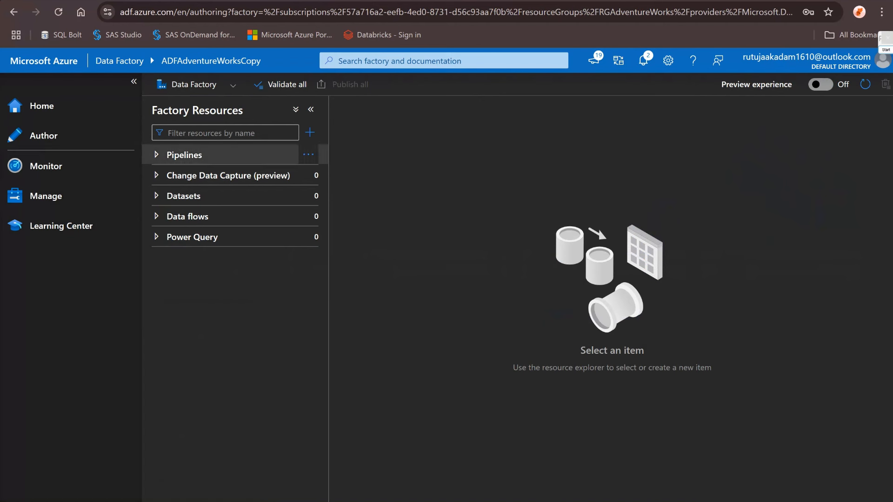
{"action": "left_click", "coordinate": [308, 154]}
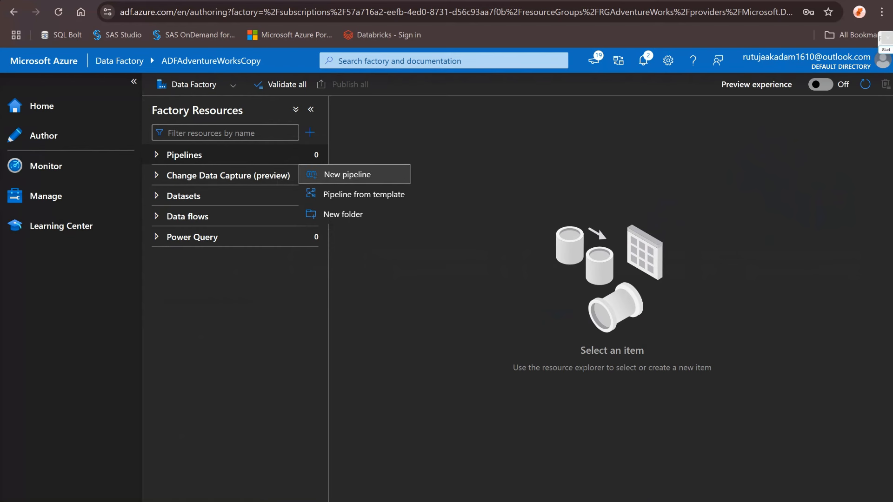
{"action": "left_click", "coordinate": [354, 175]}
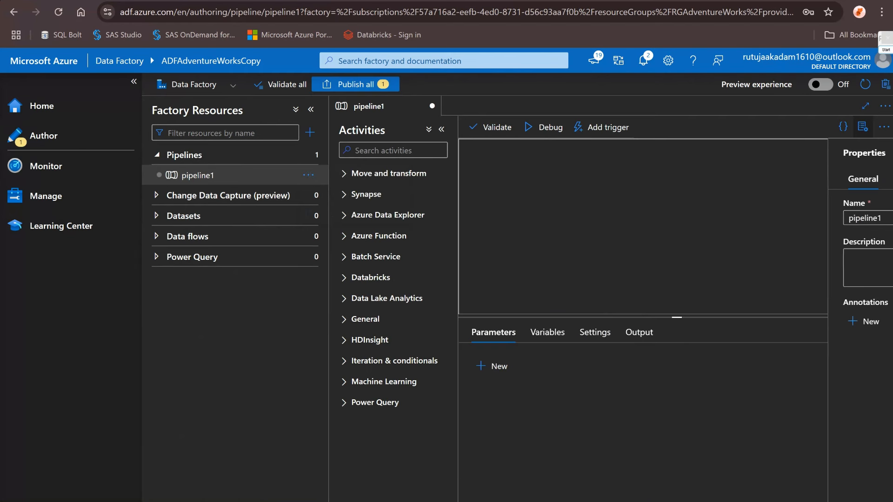
{"action": "left_click", "coordinate": [133, 81]}
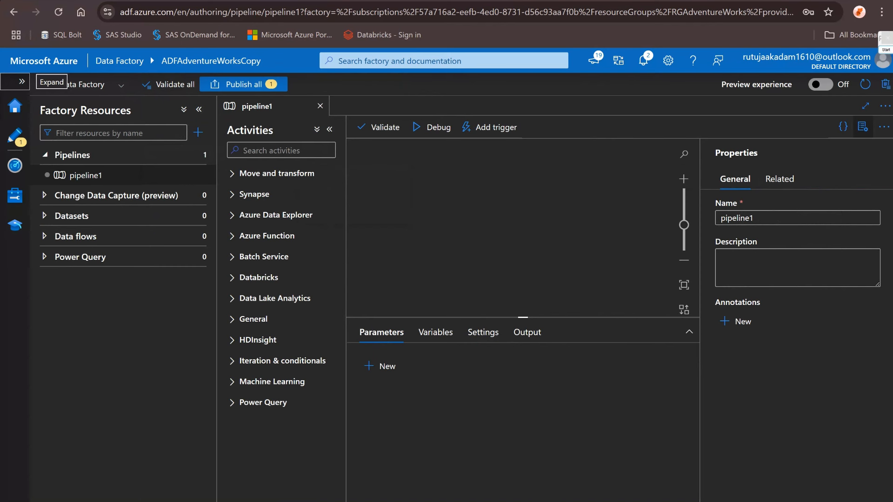
{"action": "left_click", "coordinate": [199, 110]}
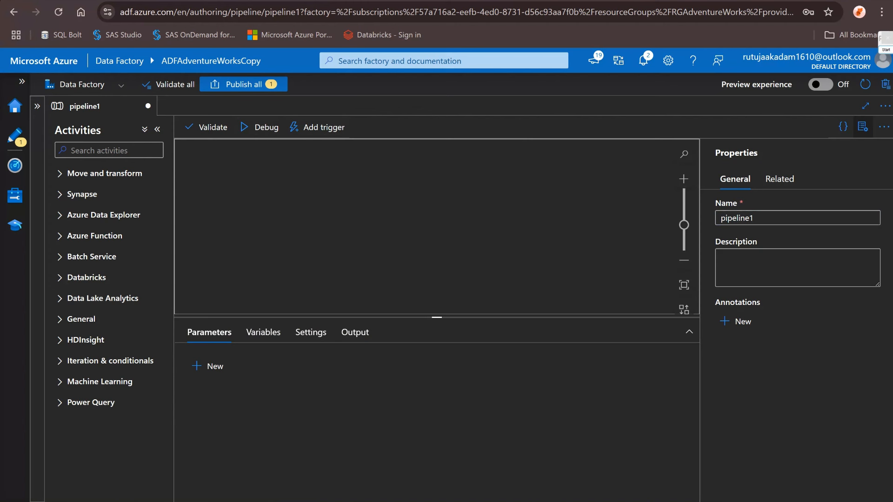
Rename the pipeline azure_sqldb_copy_adls_bronze and hide its properties
{"action": "left_click", "coordinate": [772, 218]}
{"action": "key", "text": "BackSpace"}
{"action": "key", "text": "BackSpace"}
{"action": "key", "text": "BackSpace"}
{"action": "key", "text": "BackSpace"}
{"action": "key", "text": "BackSpace"}
{"action": "key", "text": "BackSpace"}
{"action": "key", "text": "BackSpace"}
{"action": "key", "text": "BackSpace"}
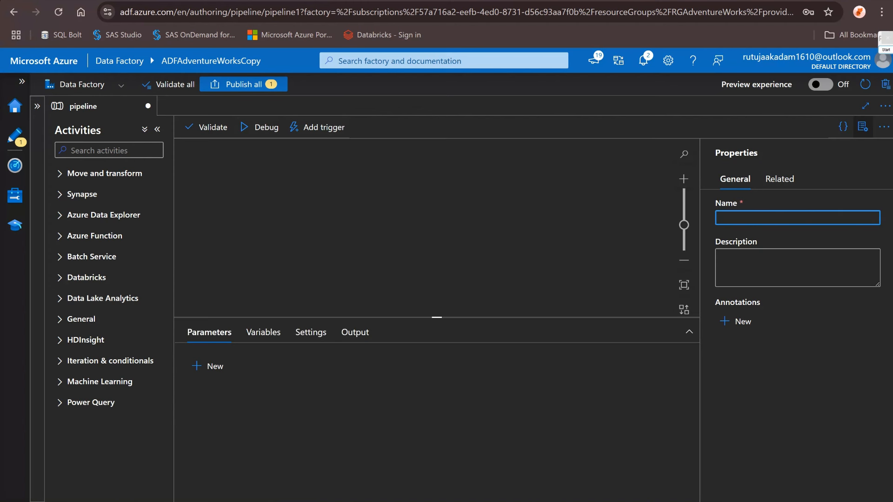
{"action": "type", "text": "azure_sqldb_cop"}
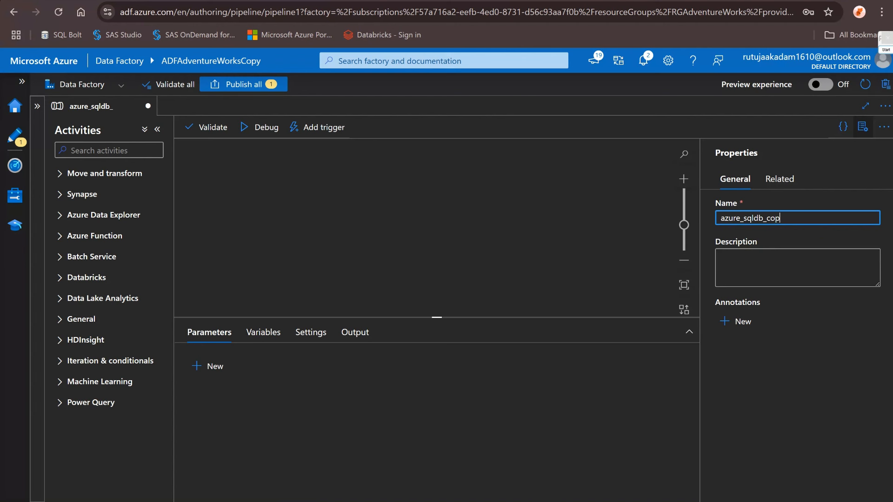
{"action": "type", "text": "y_adls_bronze"}
{"action": "left_click", "coordinate": [862, 126]}
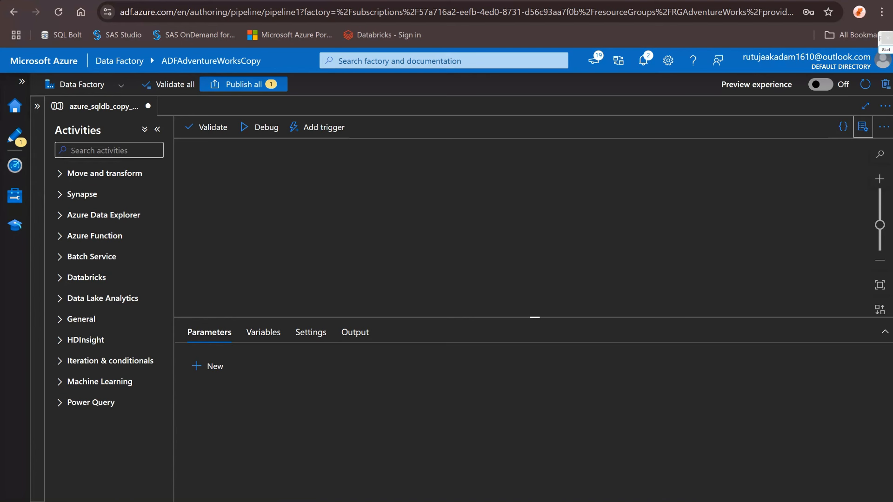
{"action": "left_click", "coordinate": [109, 150]}
{"action": "type", "text": "cop"}
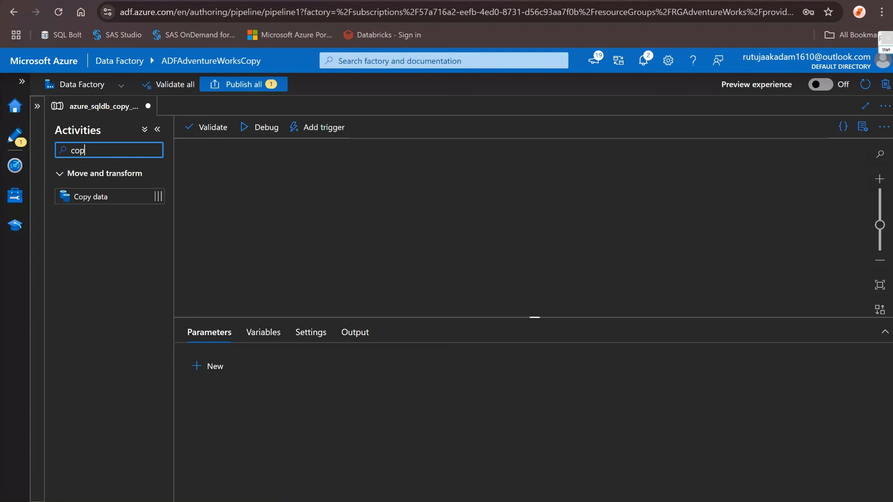
{"action": "key", "text": "BackSpace"}
{"action": "key", "text": "BackSpace"}
{"action": "key", "text": "BackSpace"}
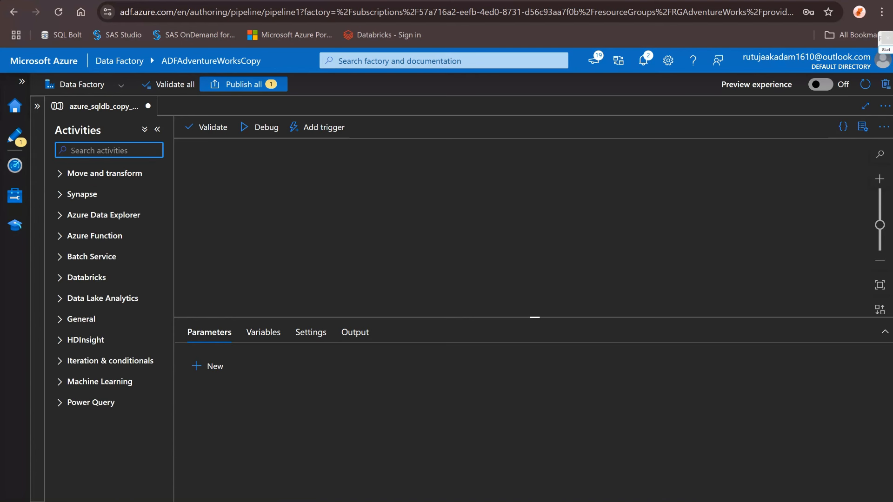
Find the ForEach activity, add it to the pipeline canvas and deselect it
{"action": "type", "text": "for"}
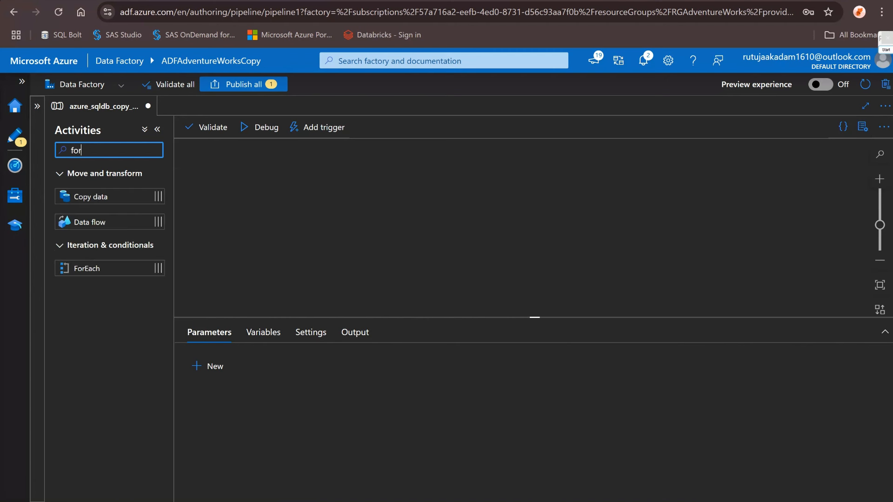
{"action": "left_click_drag", "start_coordinate": [86, 268], "coordinate": [412, 181]}
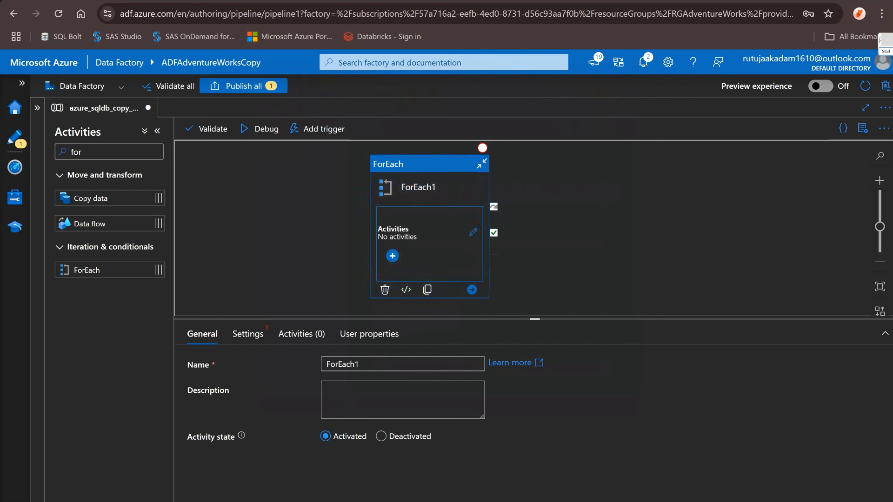
{"action": "left_click", "coordinate": [581, 223]}
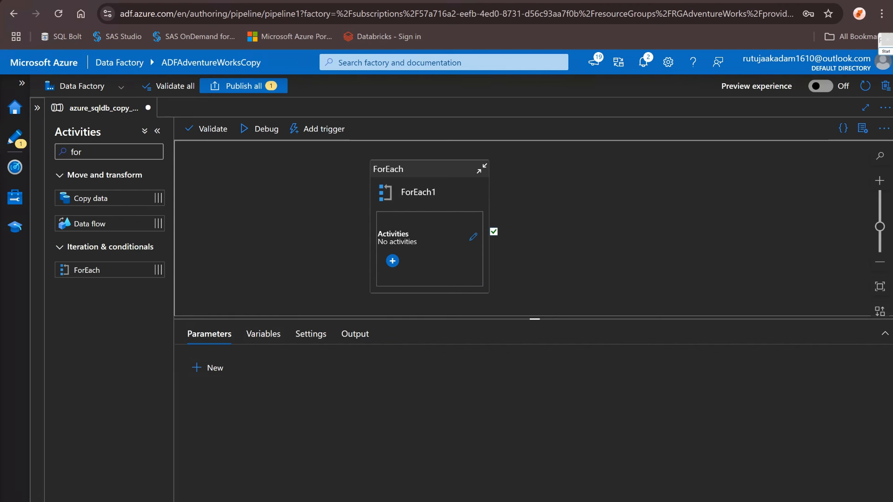
Add a String pipeline variable named tableName
{"action": "left_click", "coordinate": [263, 334]}
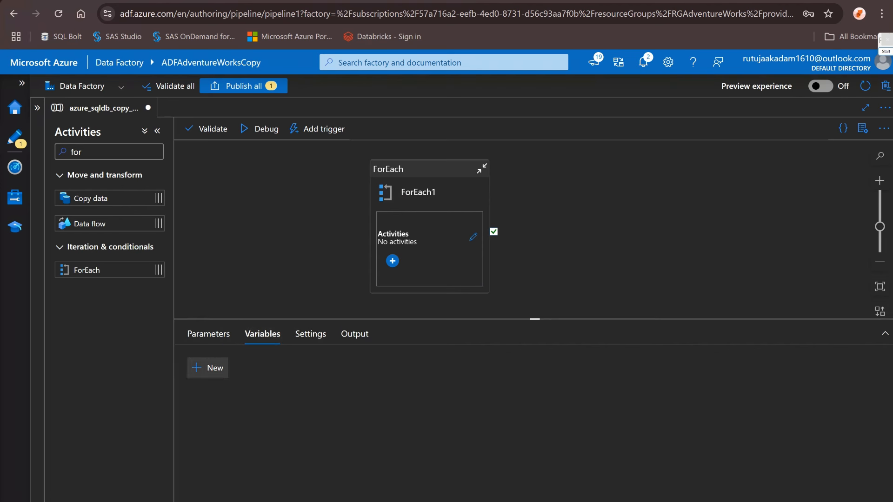
{"action": "left_click", "coordinate": [208, 367]}
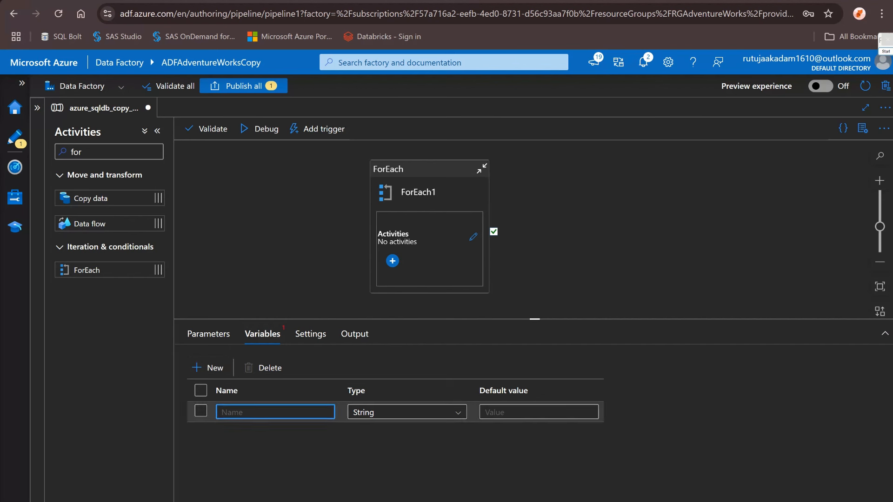
{"action": "type", "text": "ta"}
{"action": "type", "text": "eNma"}
{"action": "key", "text": "BackSpace"}
{"action": "key", "text": "BackSpace"}
{"action": "type", "text": "ame"}
Copy the array from "Product" to "Targets" out of the text editor and paste it as the default value of tableName
{"action": "left_click", "coordinate": [539, 412]}
{"action": "key", "text": "alt+Tab"}
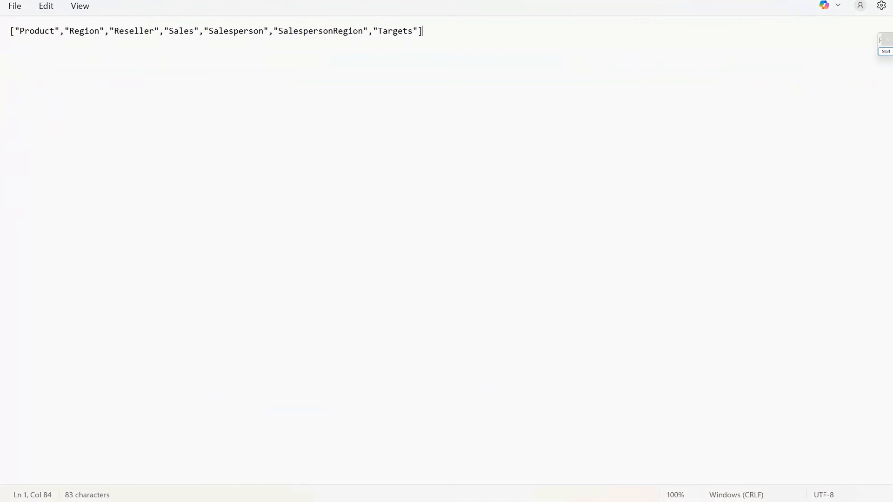
{"action": "key", "text": "ctrl+a"}
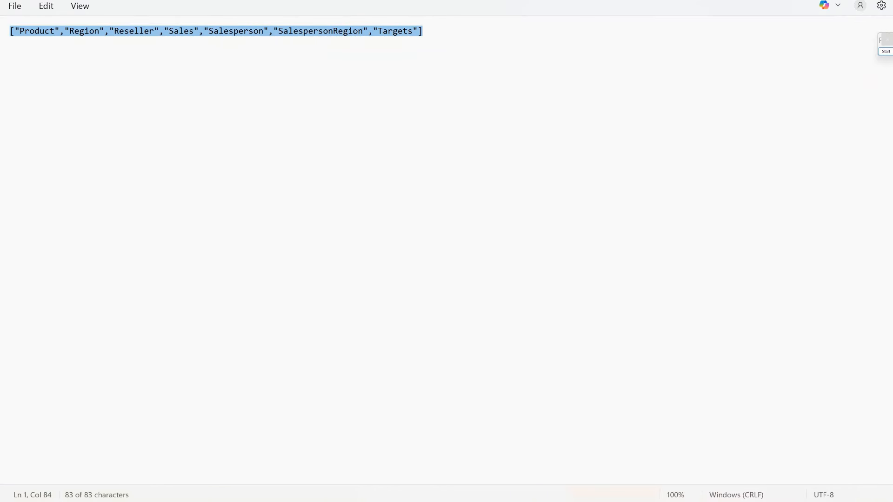
{"action": "key", "text": "alt+Tab"}
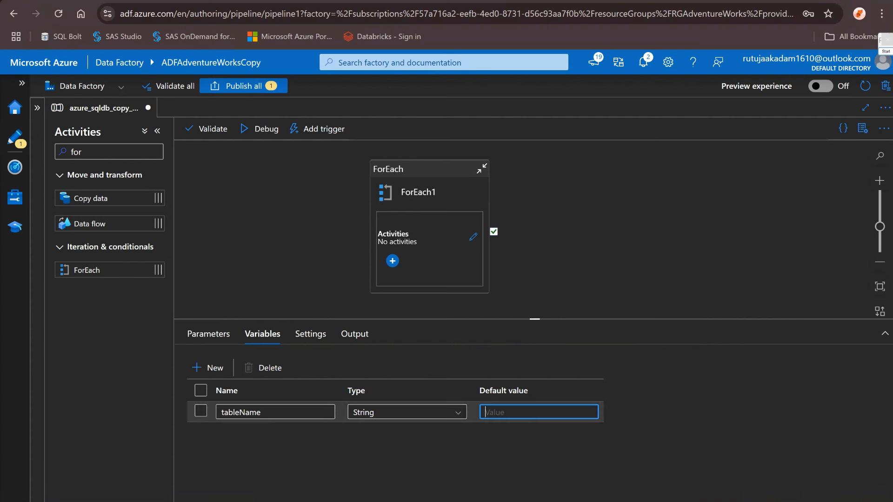
{"action": "key", "text": "ctrl+v"}
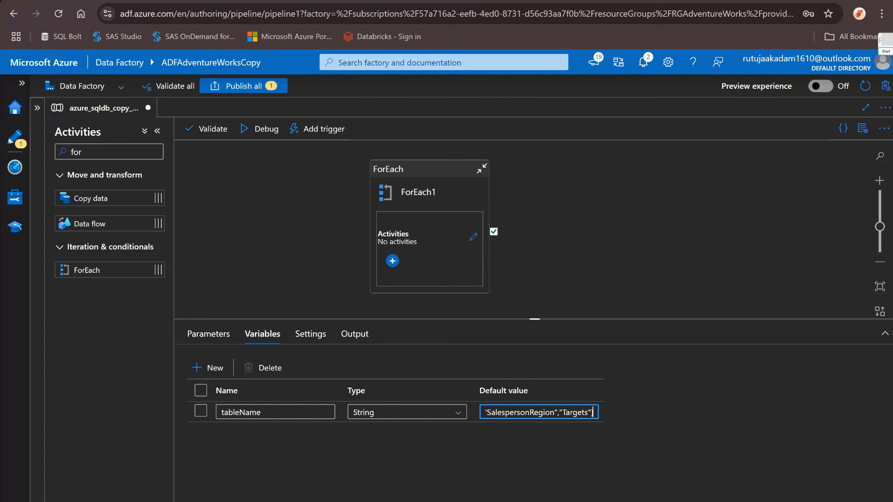
{"action": "left_click", "coordinate": [576, 242]}
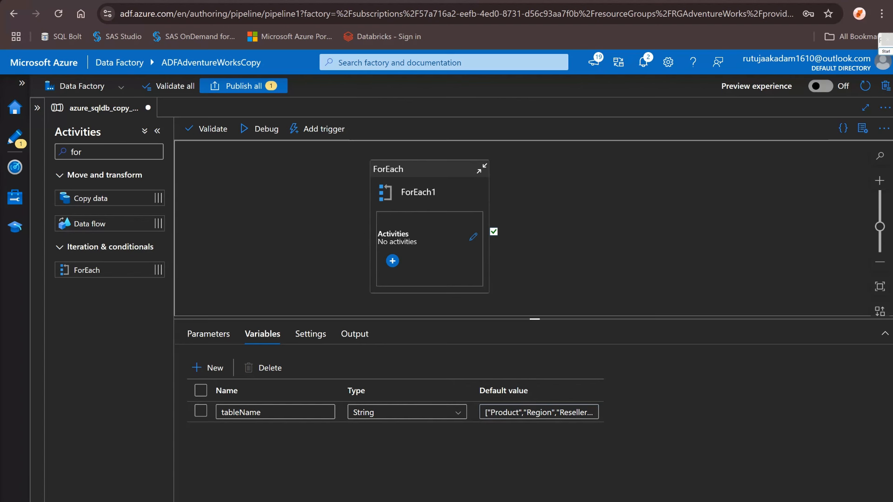
Rename the ForEach activity as LoopThroughTables
{"action": "left_click", "coordinate": [432, 193]}
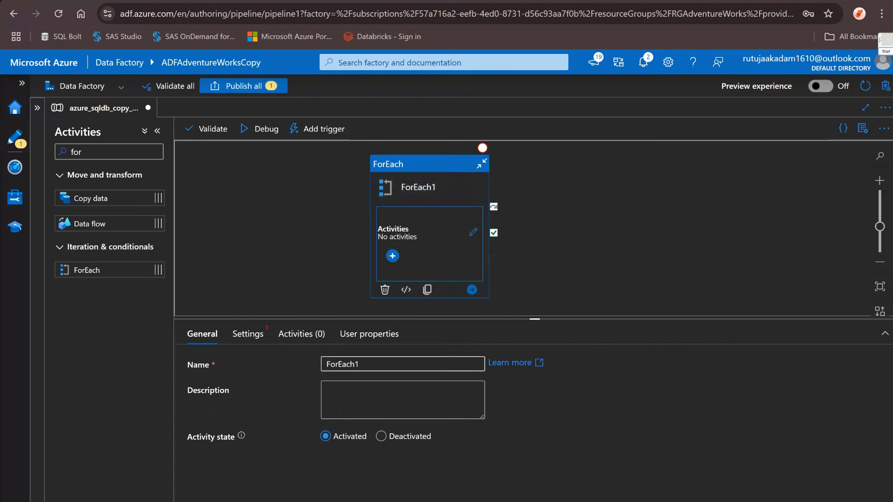
{"action": "double_click", "coordinate": [365, 364]}
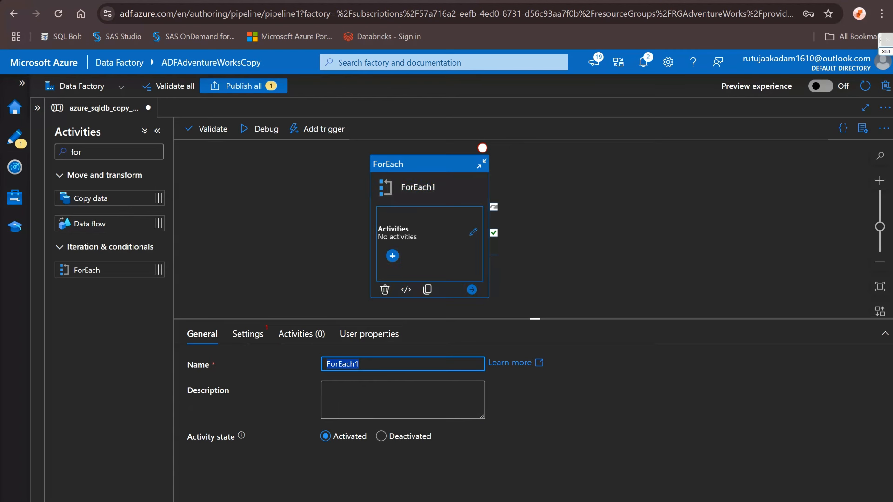
{"action": "key", "text": "BackSpace"}
{"action": "type", "text": "LoopThrough"}
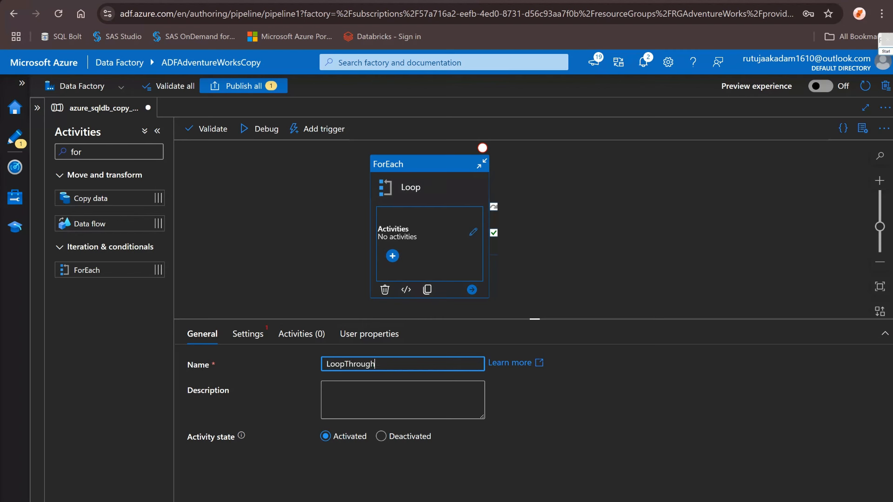
{"action": "type", "text": "Tables"}
Open the expression builder for the Items setting of LoopThroughTables and show the pipeline variables
{"action": "left_click", "coordinate": [247, 333]}
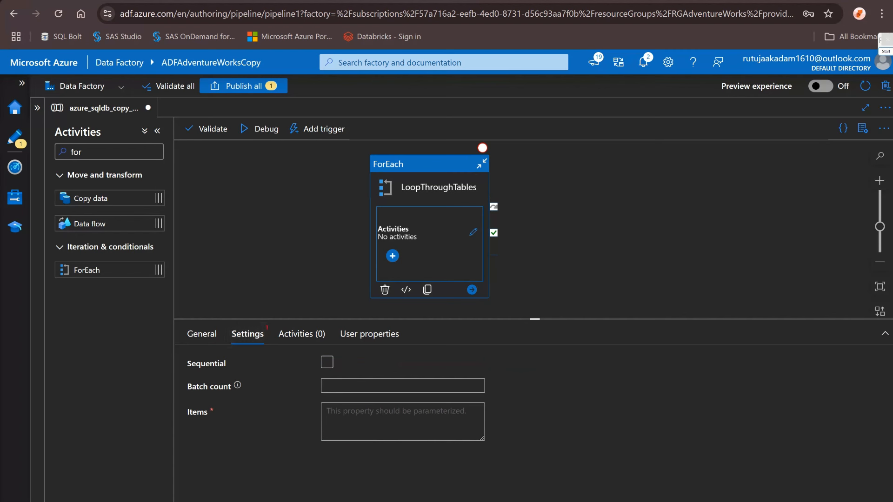
{"action": "left_click", "coordinate": [403, 421]}
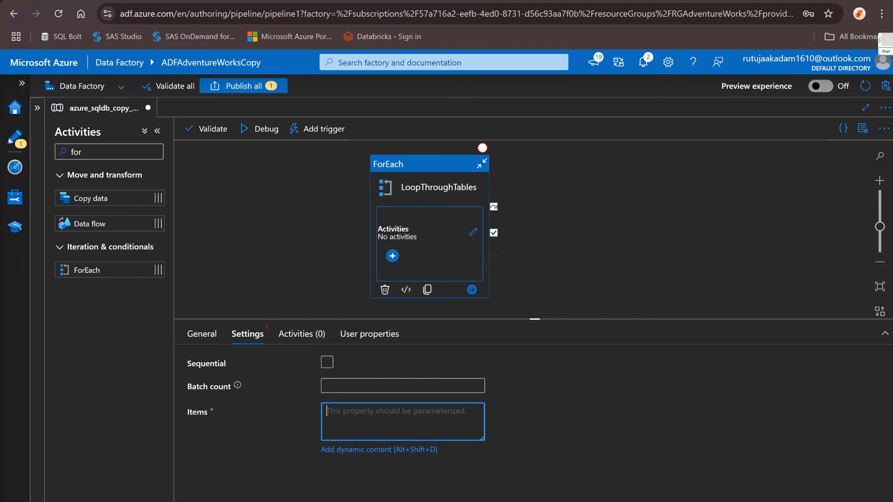
{"action": "key", "text": "alt+shift+d"}
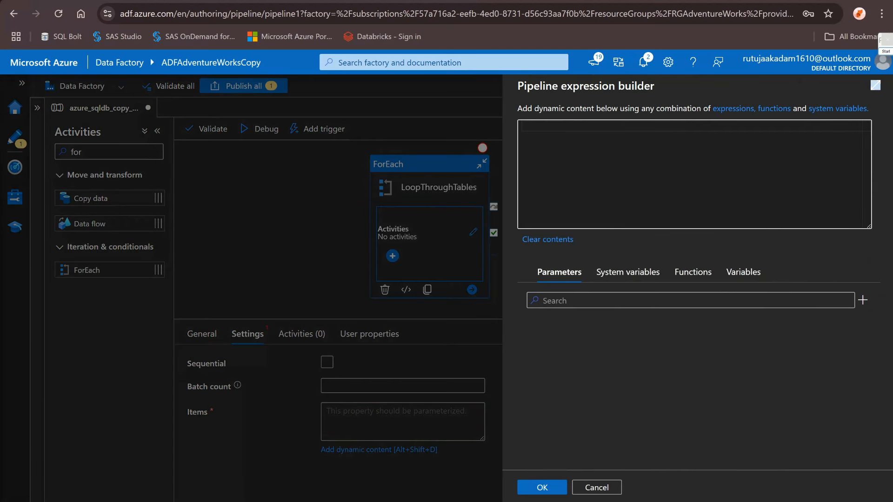
{"action": "left_click", "coordinate": [743, 272]}
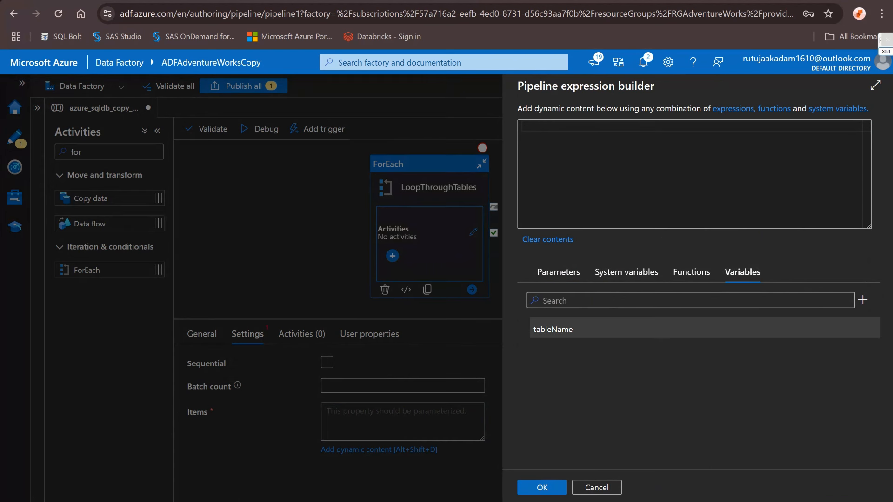
{"action": "left_click", "coordinate": [553, 329]}
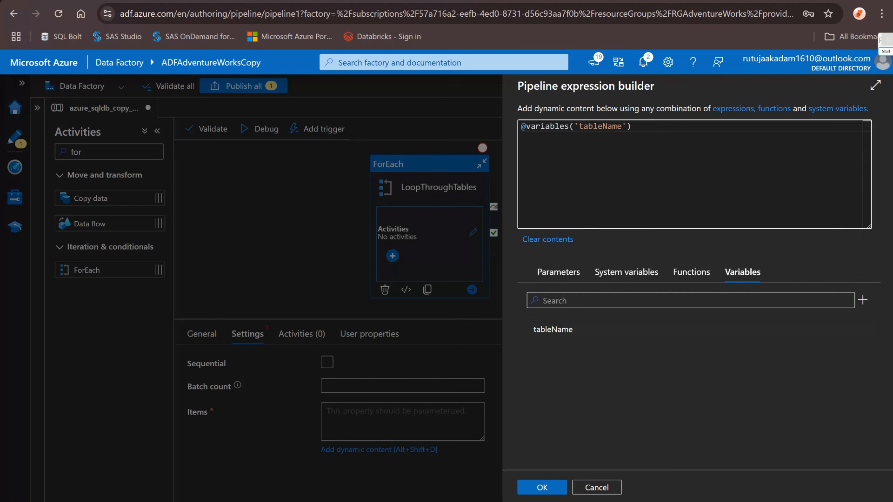
{"action": "key", "text": "ctrl+a"}
{"action": "key", "text": "BackSpace"}
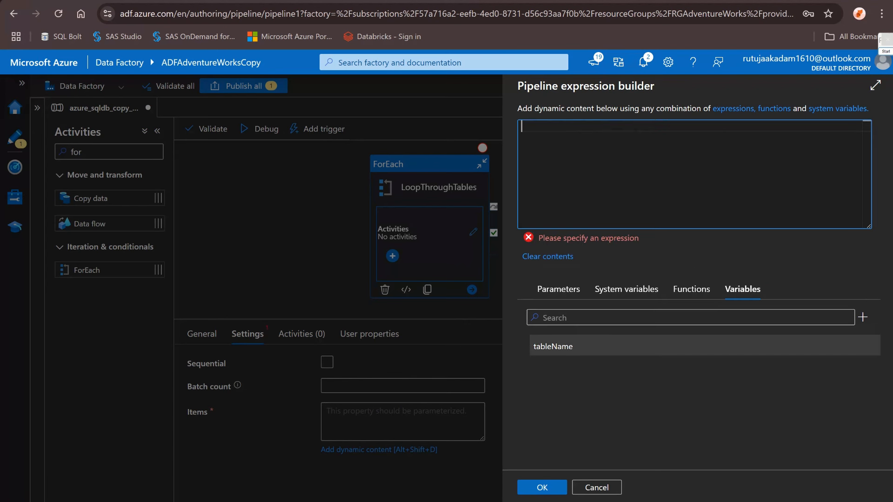
{"action": "left_click", "coordinate": [553, 346]}
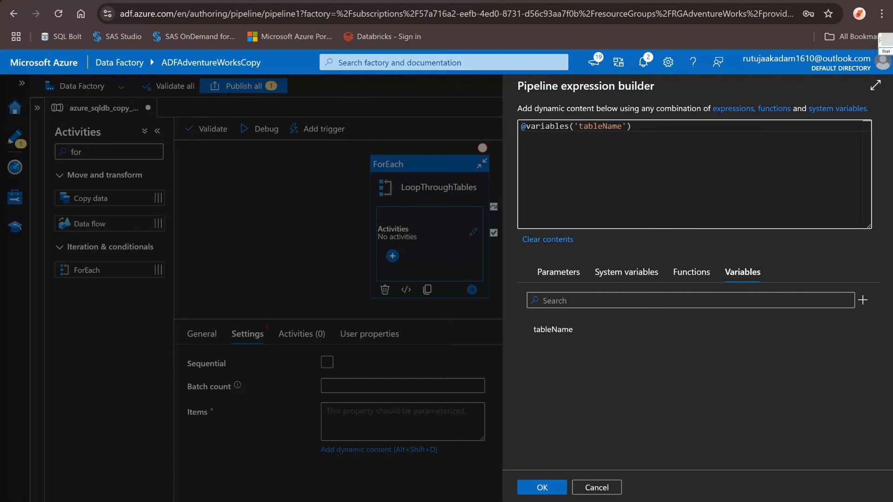
{"action": "left_click_drag", "start_coordinate": [622, 126], "coordinate": [578, 126]}
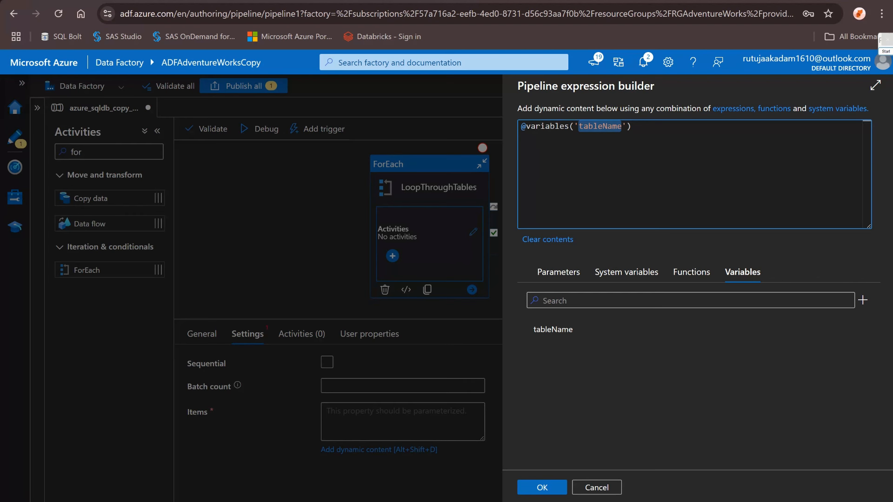
{"action": "left_click", "coordinate": [542, 487]}
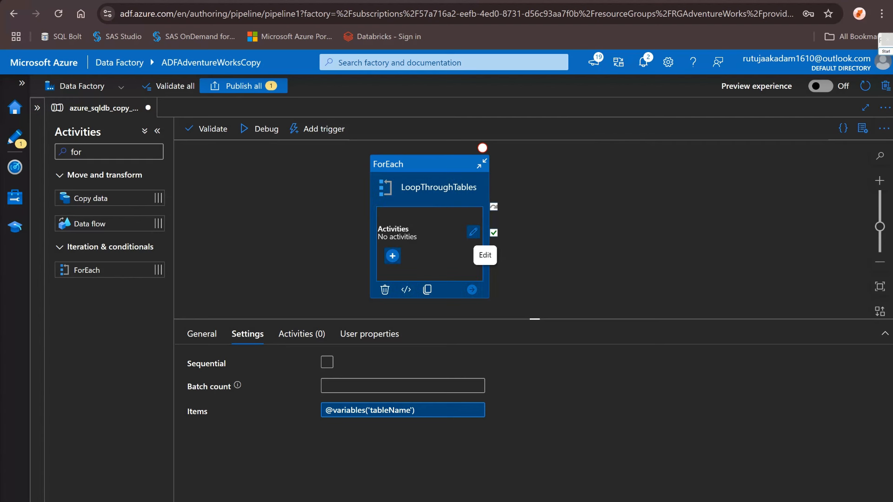
Open the inner activities of LoopThroughTables for editing and add a Copy data activity inside the loop
{"action": "left_click", "coordinate": [472, 231]}
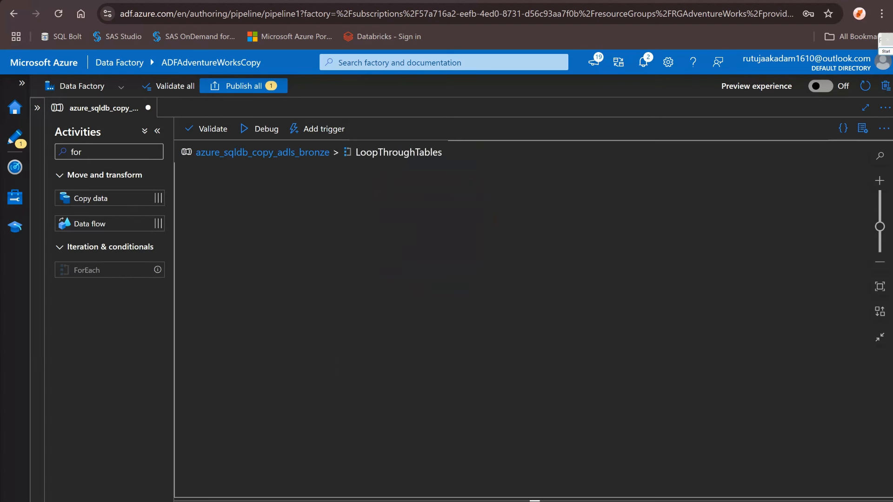
{"action": "left_click", "coordinate": [109, 151]}
{"action": "key", "text": "BackSpace"}
{"action": "key", "text": "BackSpace"}
{"action": "key", "text": "BackSpace"}
{"action": "type", "text": "cop"}
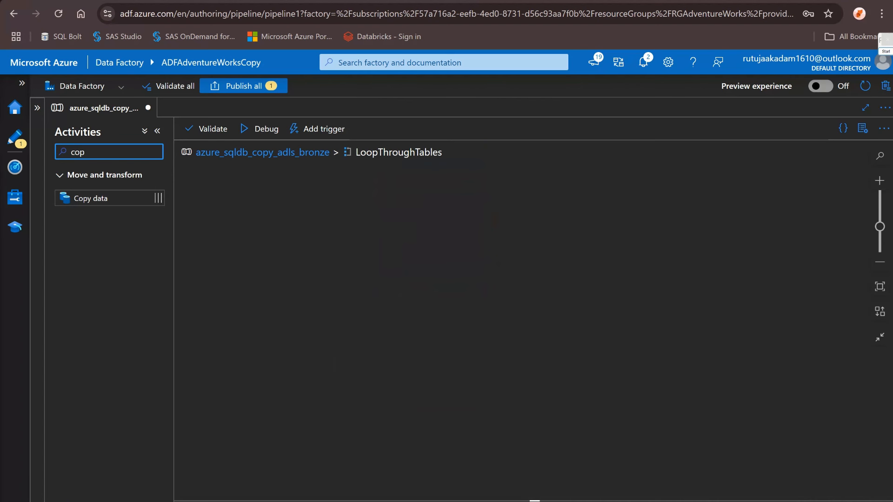
{"action": "left_click_drag", "start_coordinate": [91, 199], "coordinate": [400, 227]}
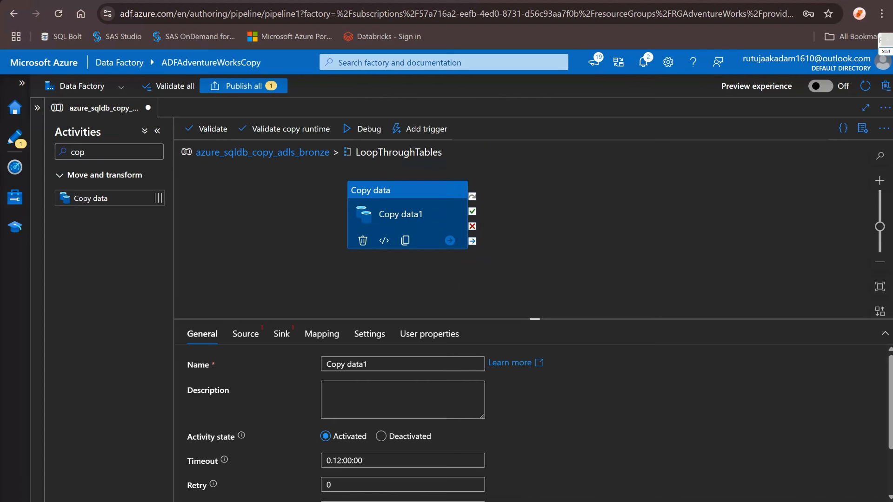
Rename the Copy data activity as CopyToBronze
{"action": "left_click", "coordinate": [402, 364]}
{"action": "key", "text": "ctrl+a"}
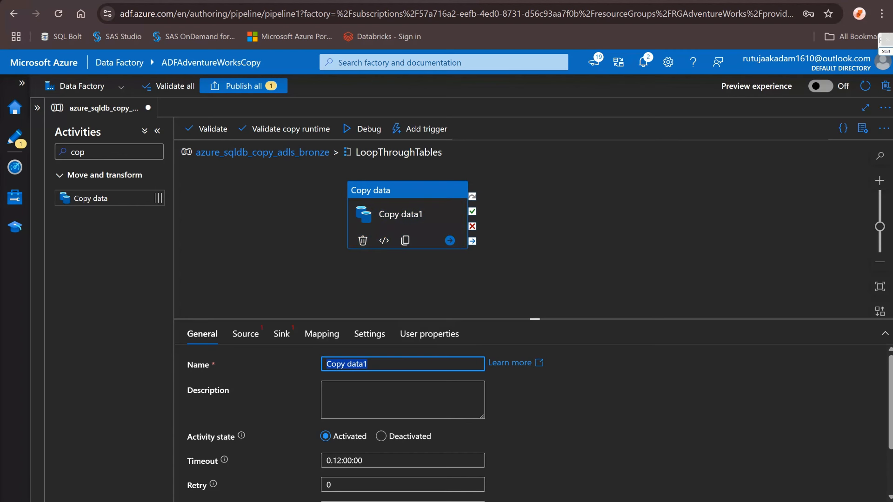
{"action": "type", "text": "CopyToBronze"}
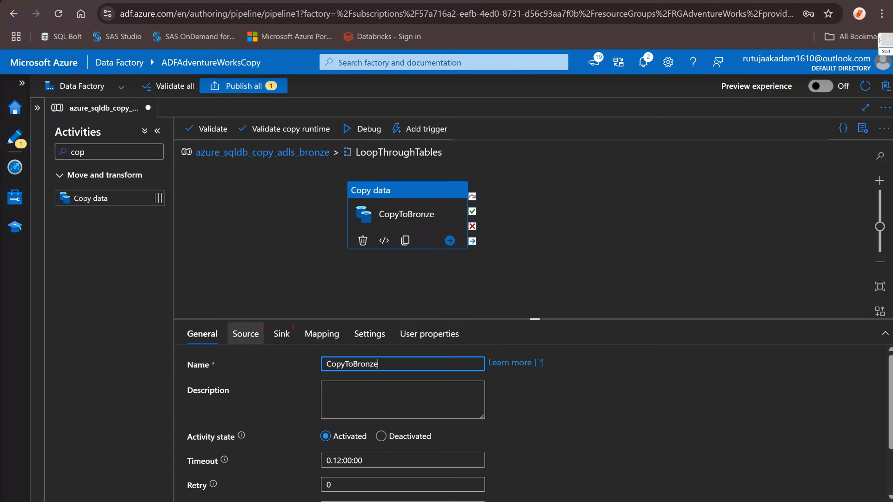
Start a new source dataset for CopyToBronze with Azure SQL Database as its data store
{"action": "left_click", "coordinate": [245, 333]}
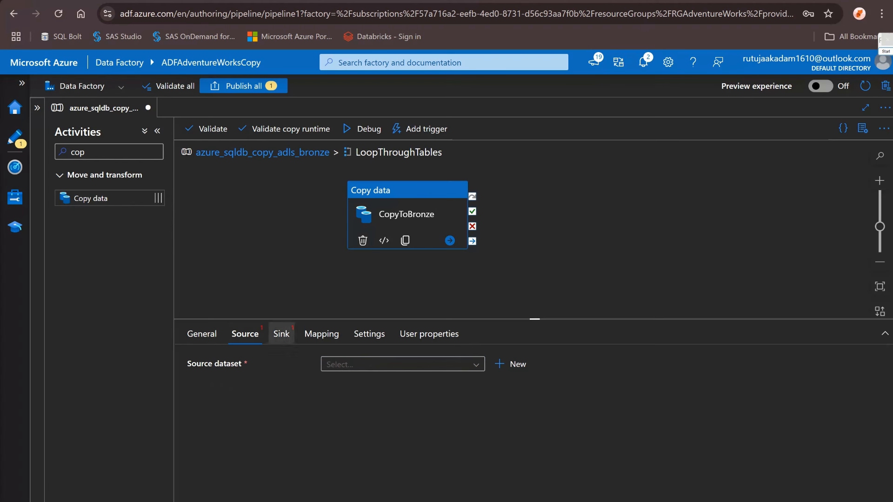
{"action": "left_click", "coordinate": [281, 333]}
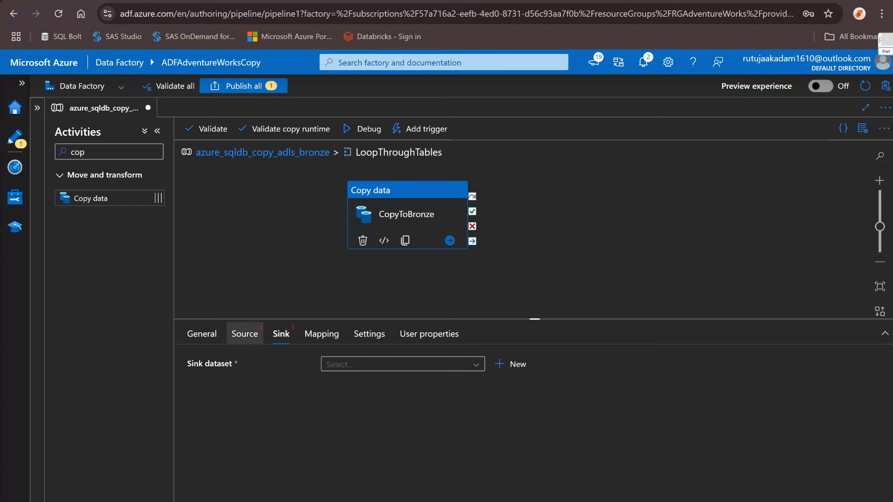
{"action": "left_click", "coordinate": [244, 333]}
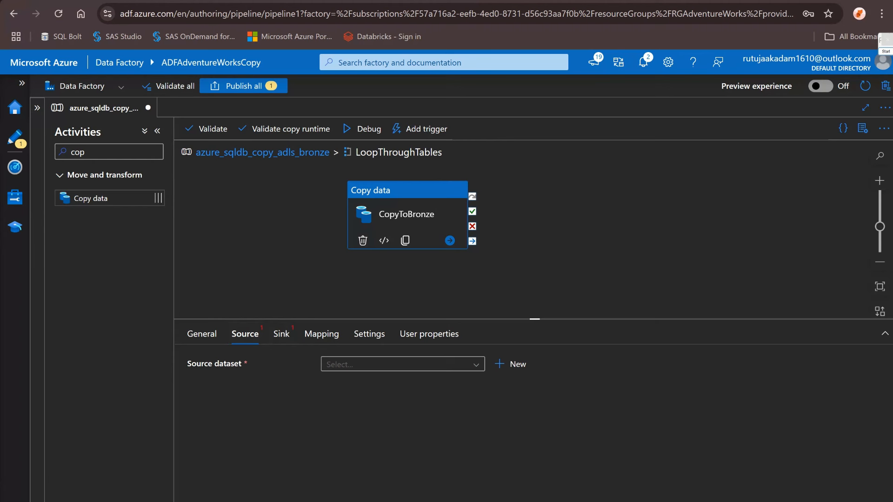
{"action": "left_click", "coordinate": [511, 363]}
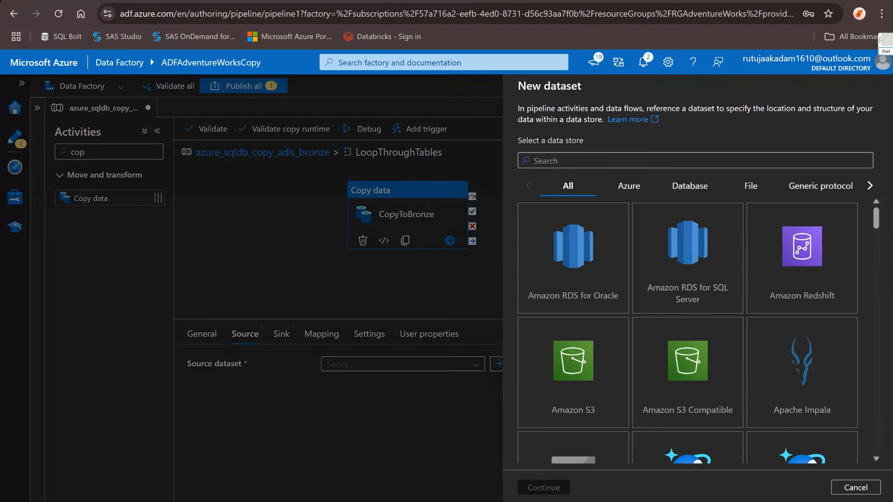
{"action": "type", "text": "sql"}
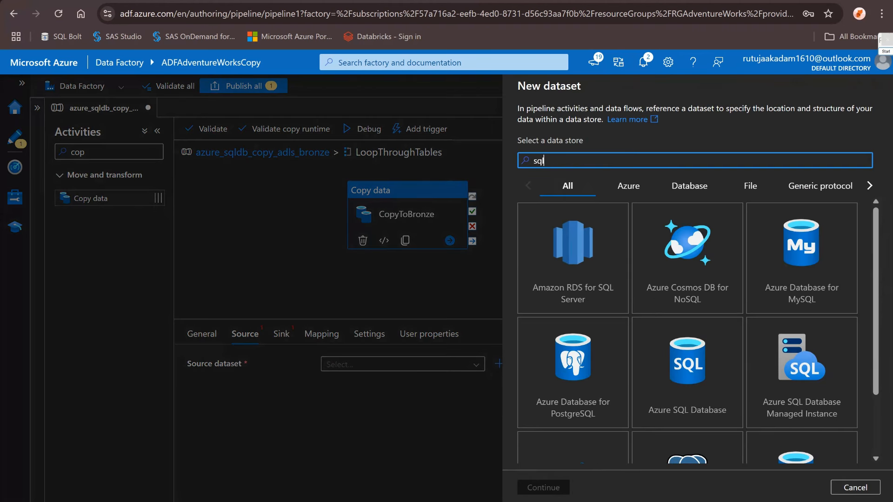
{"action": "left_click", "coordinate": [687, 372]}
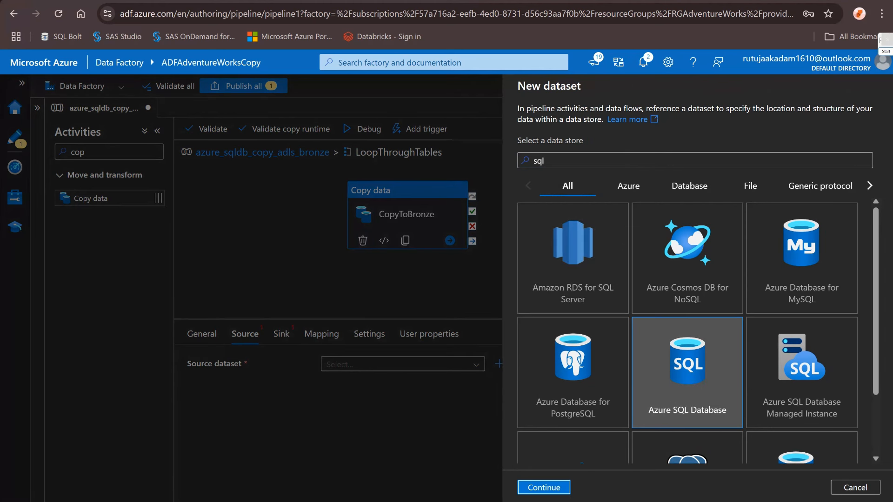
{"action": "left_click", "coordinate": [544, 487]}
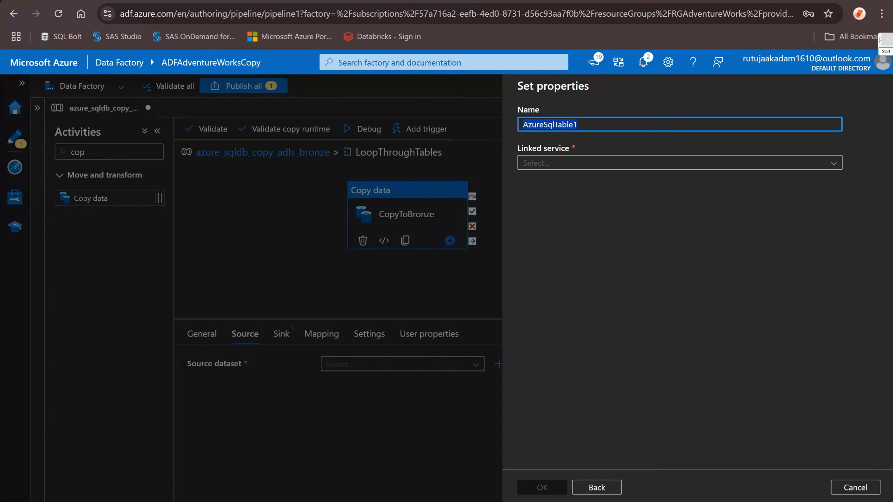
Name the source dataset azure_sql_source_ds and set its linked service to azure_sql_db_ls
{"action": "type", "text": "azure_"}
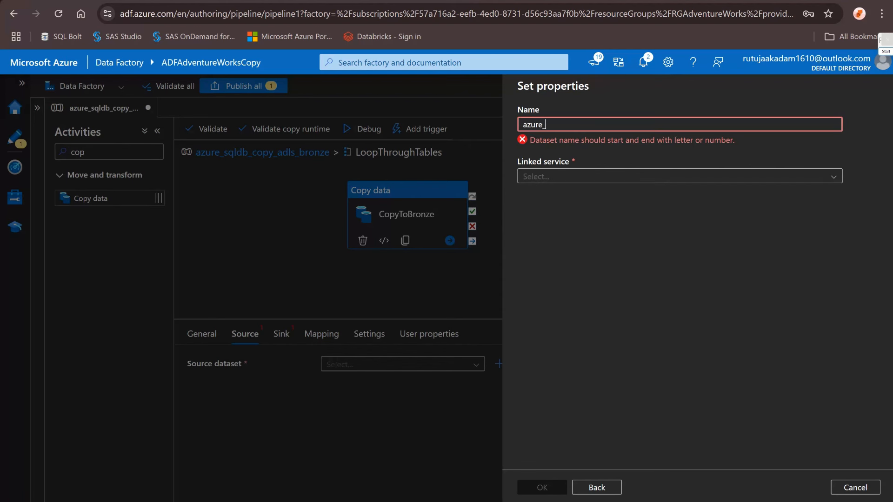
{"action": "type", "text": "sql"}
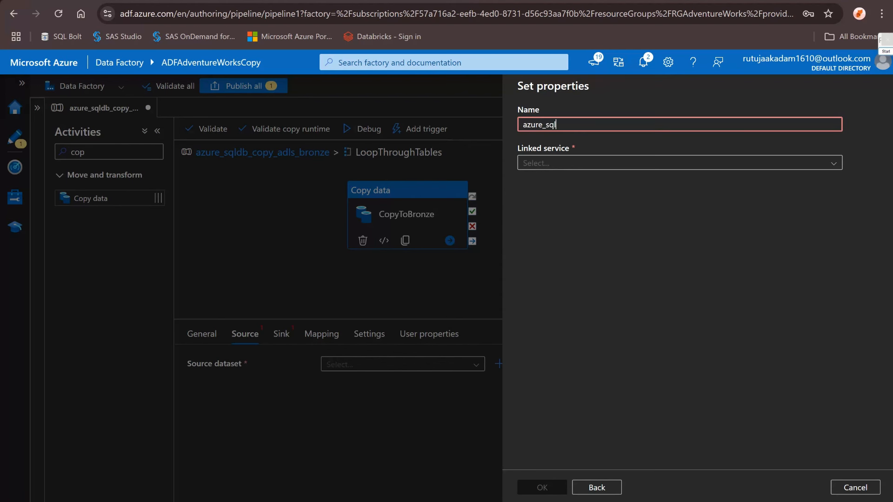
{"action": "type", "text": "_"}
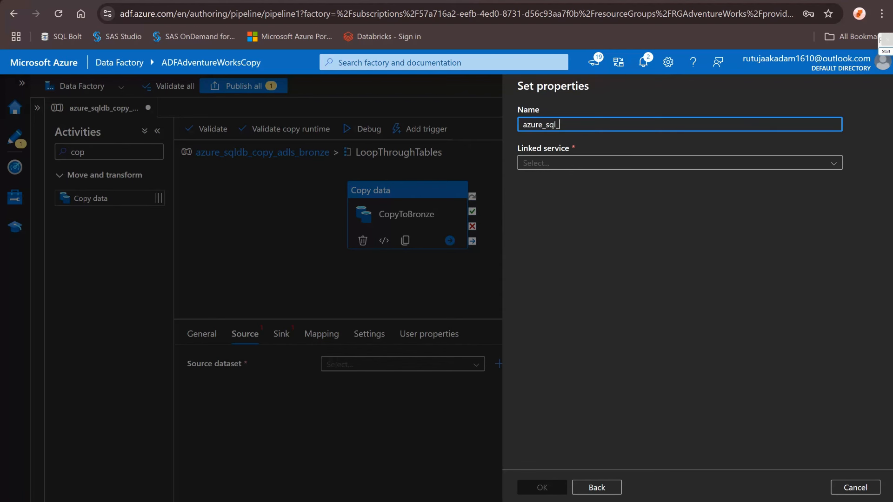
{"action": "type", "text": "source_ds"}
{"action": "key", "text": "Tab"}
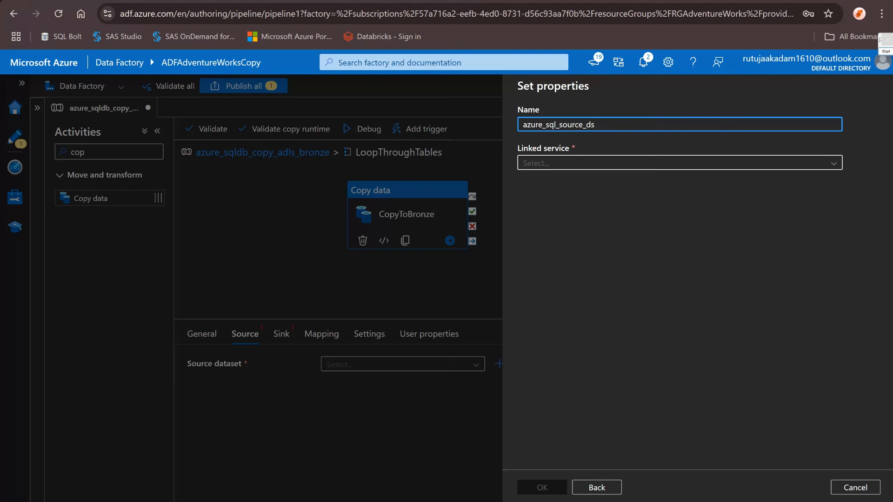
{"action": "key", "text": "Return"}
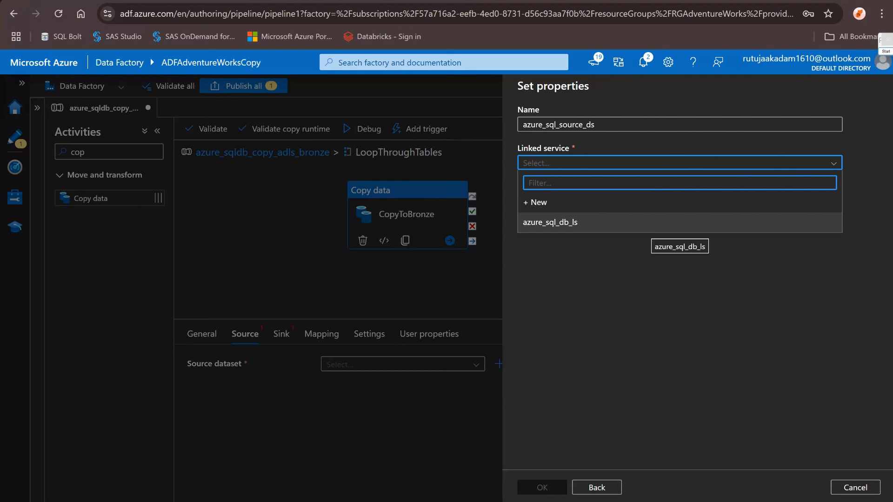
{"action": "left_click", "coordinate": [550, 223]}
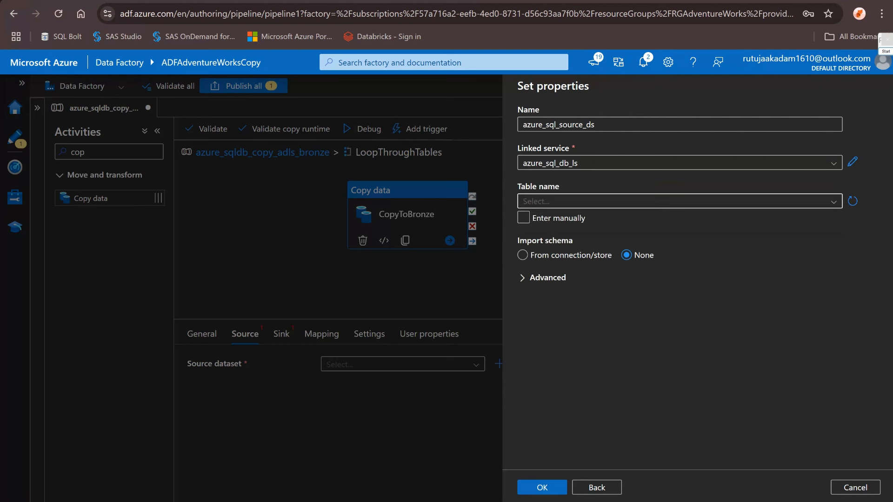
Check the available tables, leave the table name unselected and create the source dataset
{"action": "left_click", "coordinate": [679, 201]}
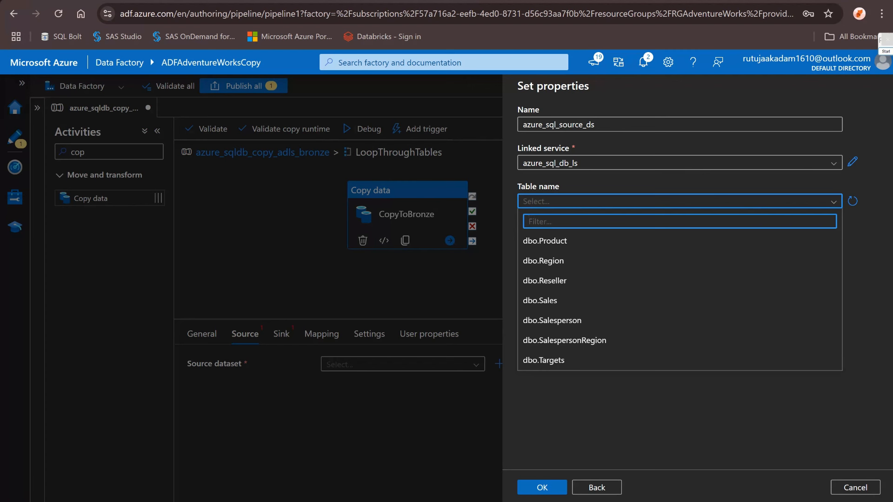
{"action": "left_click", "coordinate": [680, 410]}
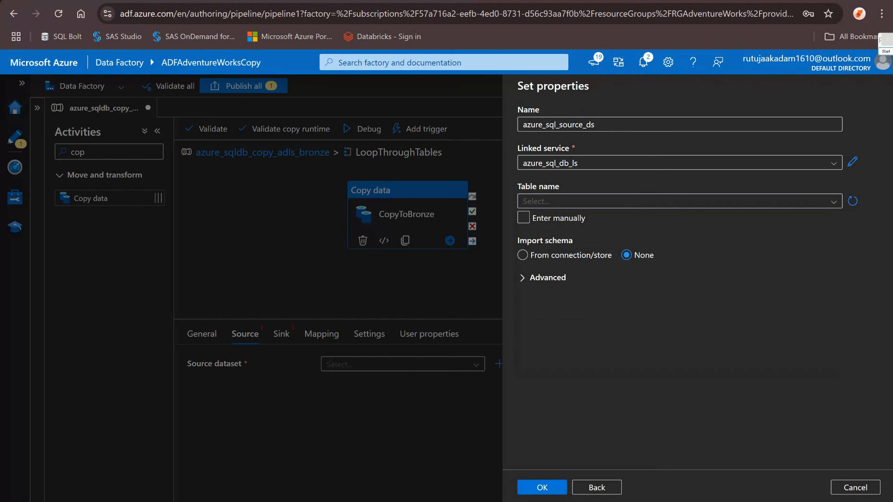
{"action": "left_click", "coordinate": [542, 487]}
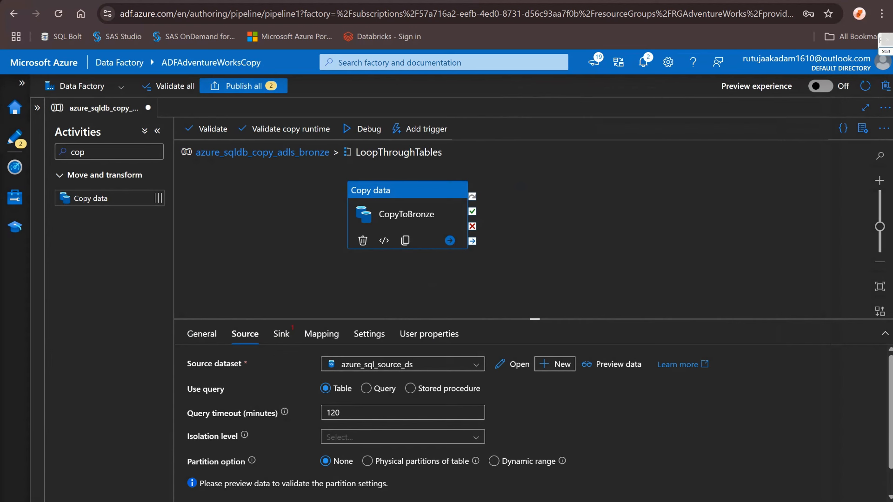
Start a new sink dataset for CopyToBronze on Azure Data Lake Storage Gen2 with the DelimitedText format
{"action": "left_click", "coordinate": [281, 334]}
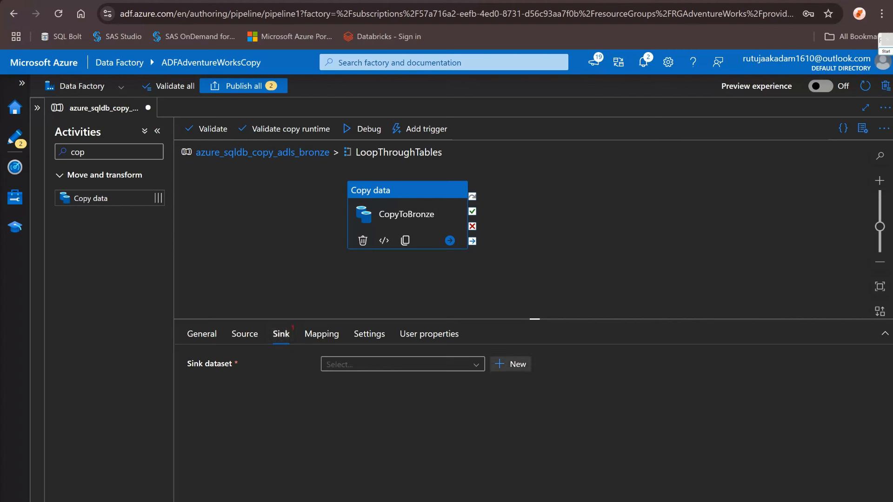
{"action": "left_click", "coordinate": [512, 364]}
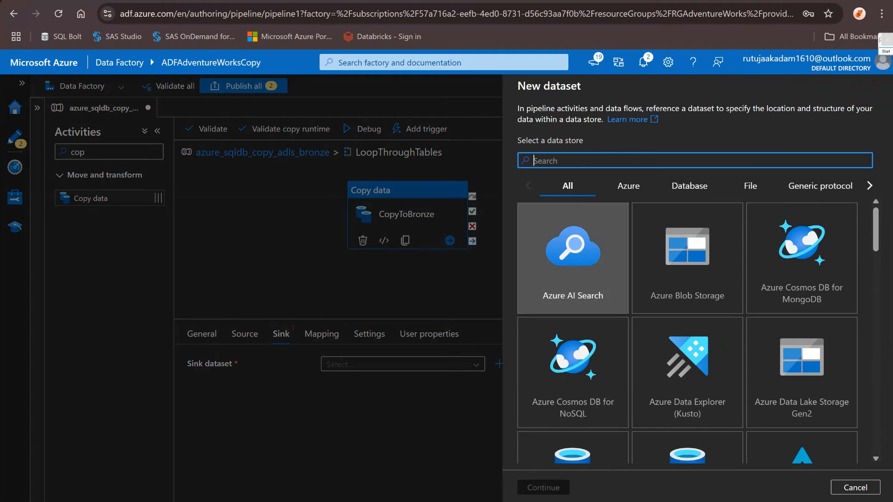
{"action": "type", "text": "gen"}
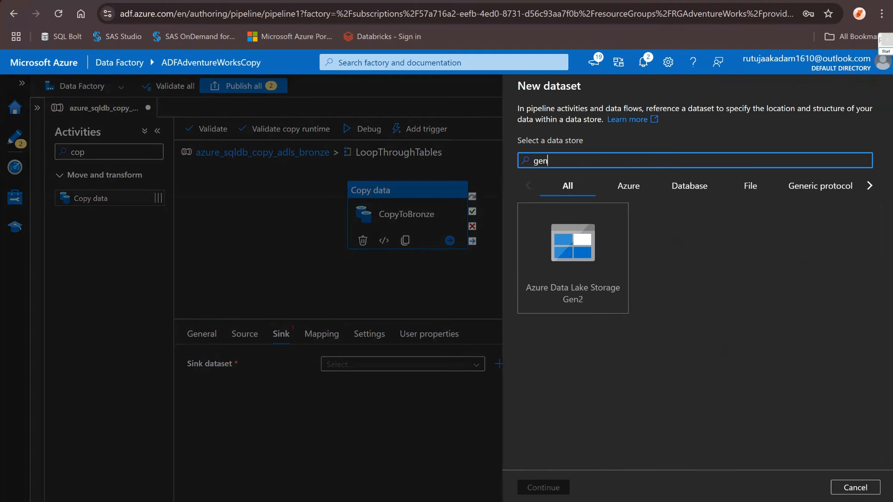
{"action": "type", "text": "2"}
{"action": "left_click", "coordinate": [572, 258]}
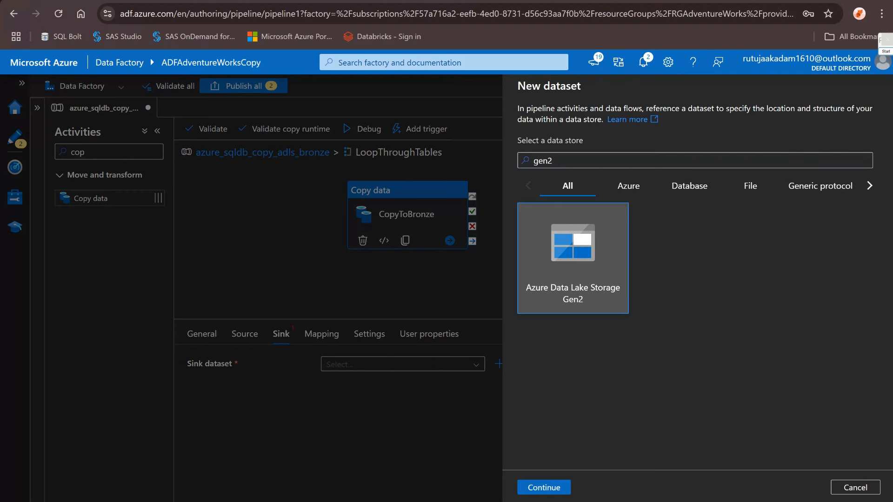
{"action": "left_click", "coordinate": [543, 488]}
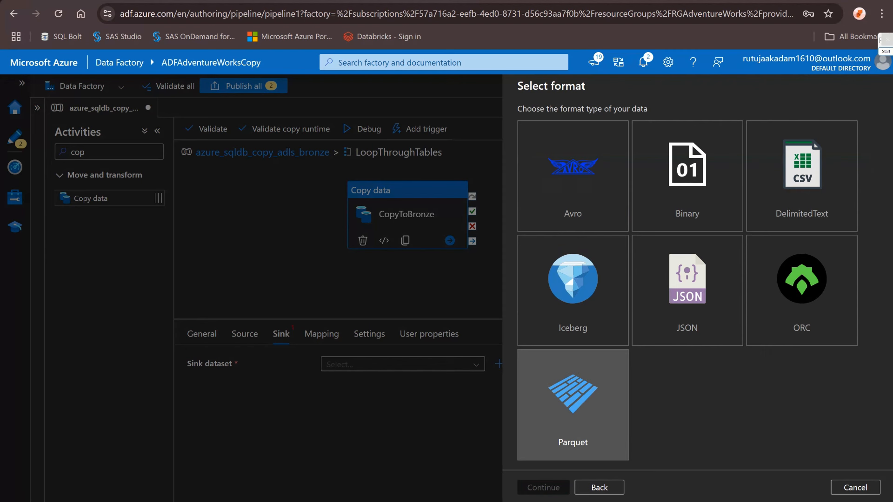
{"action": "left_click", "coordinate": [801, 176]}
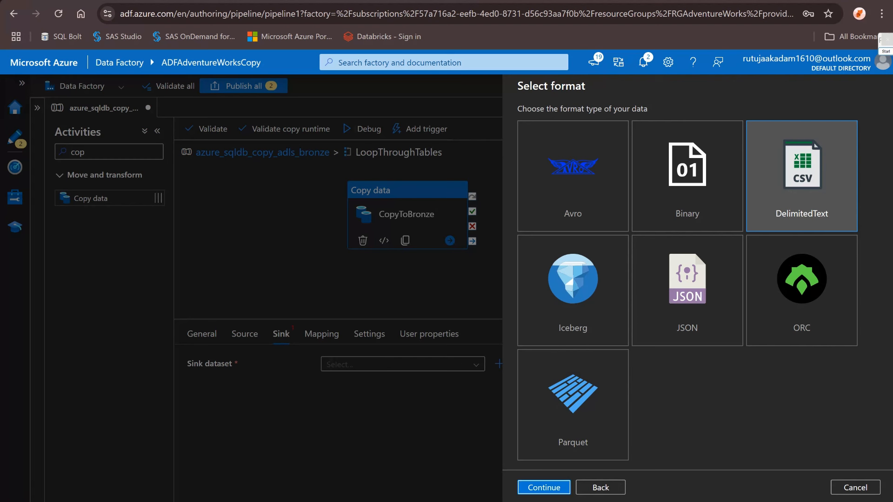
{"action": "left_click", "coordinate": [543, 487]}
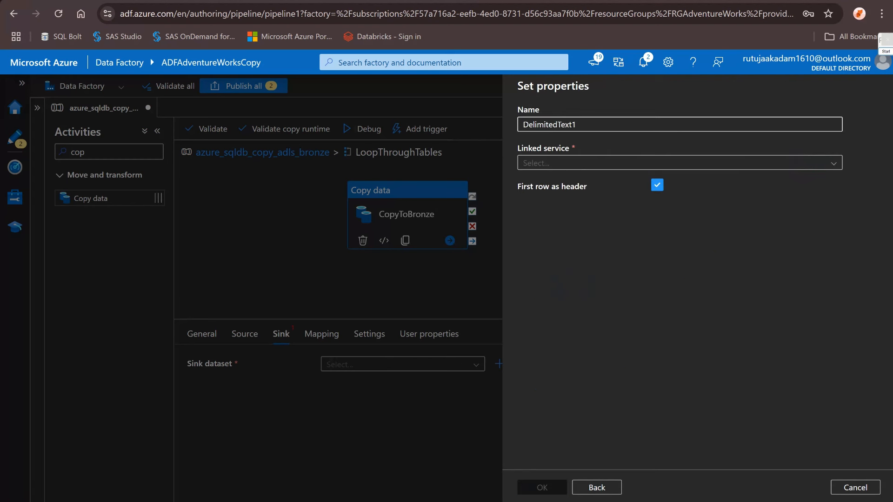
Name the sink dataset azure_adls_sink_ds and set its linked service to adls_bronze_ls
{"action": "left_click_drag", "start_coordinate": [604, 125], "coordinate": [521, 124]}
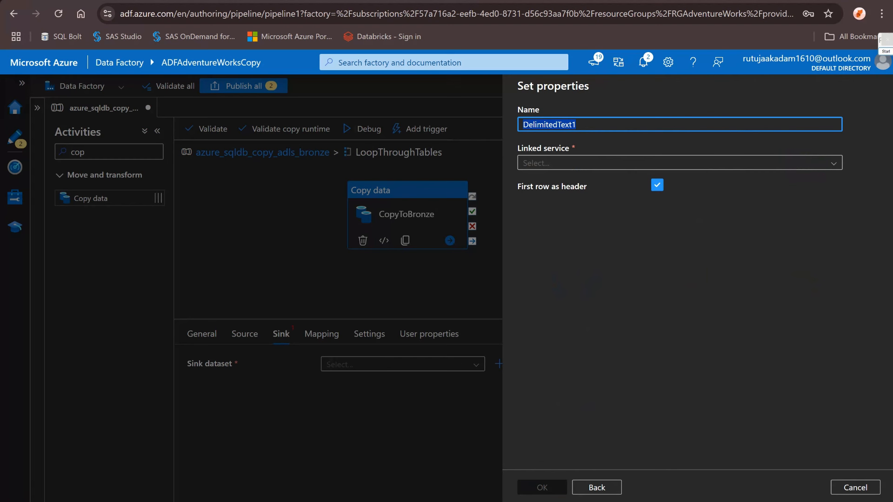
{"action": "key", "text": "BackSpace"}
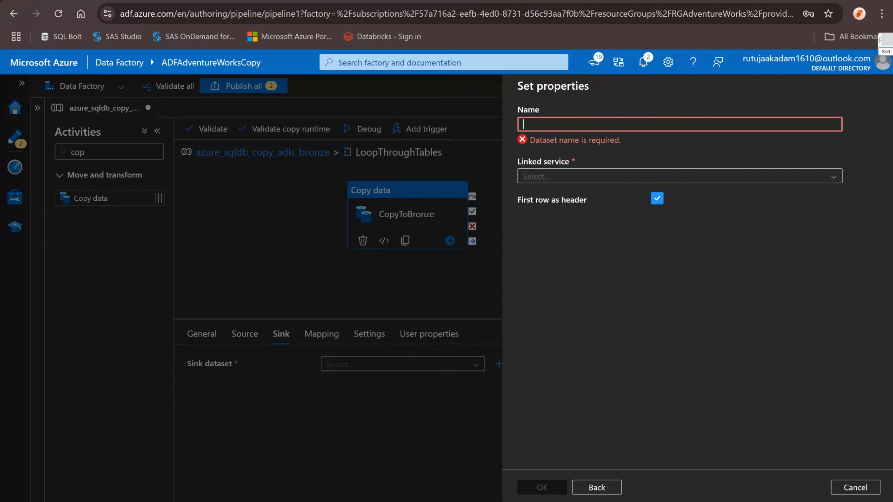
{"action": "type", "text": "azure"}
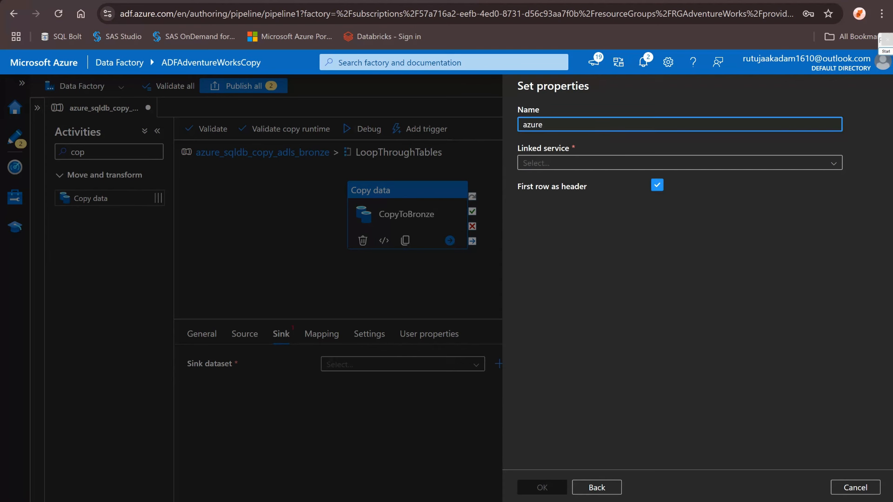
{"action": "type", "text": "_adls_sink_ds"}
{"action": "left_click", "coordinate": [679, 163]}
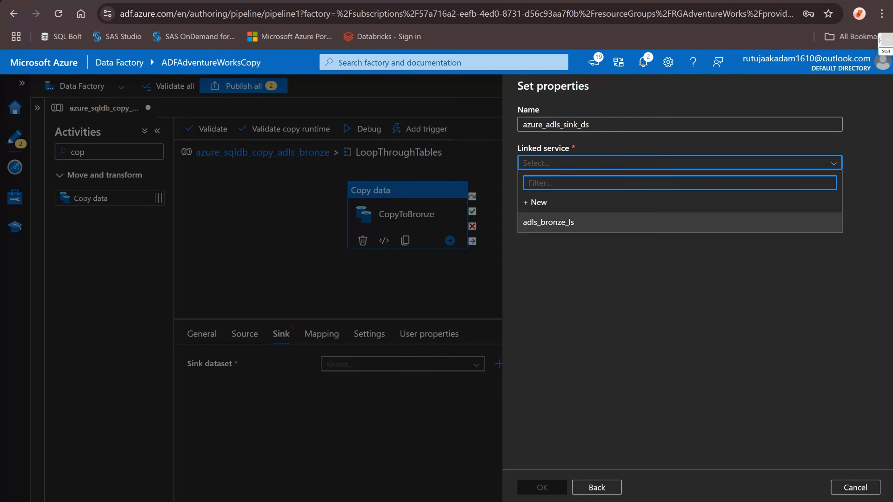
{"action": "left_click", "coordinate": [679, 222]}
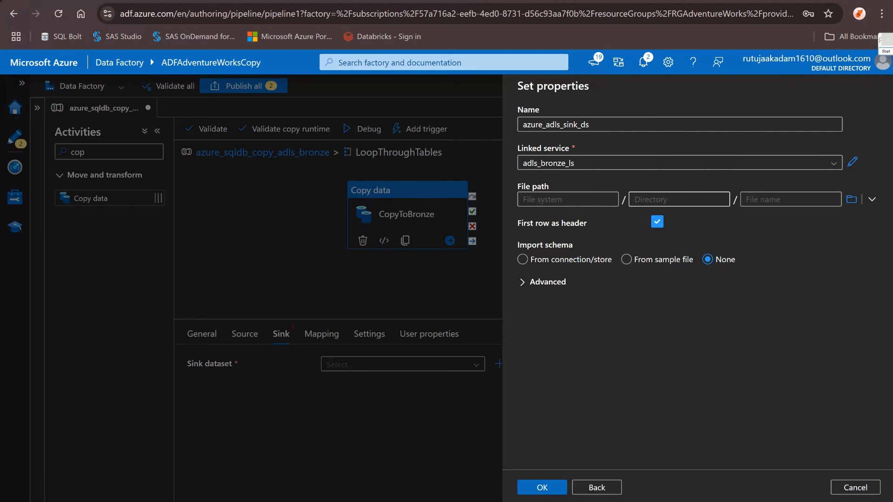
Set the sink dataset's file path to the bronze container and create the dataset
{"action": "left_click", "coordinate": [851, 199]}
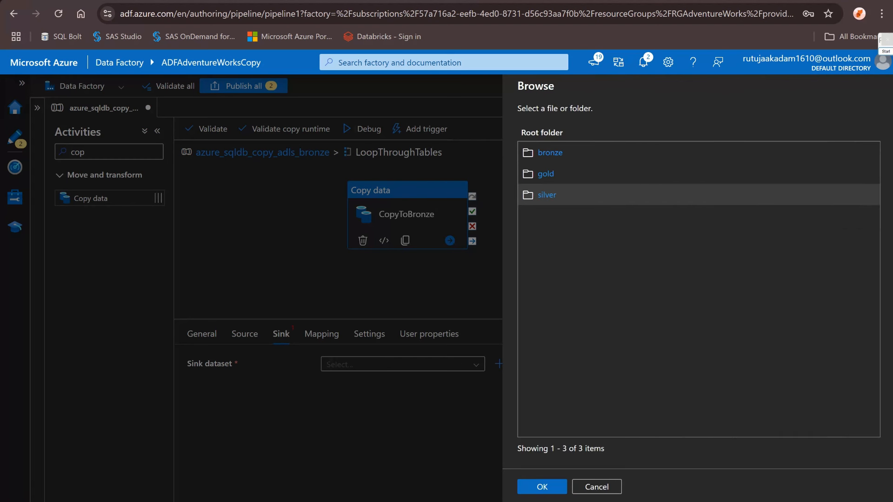
{"action": "left_click", "coordinate": [550, 153]}
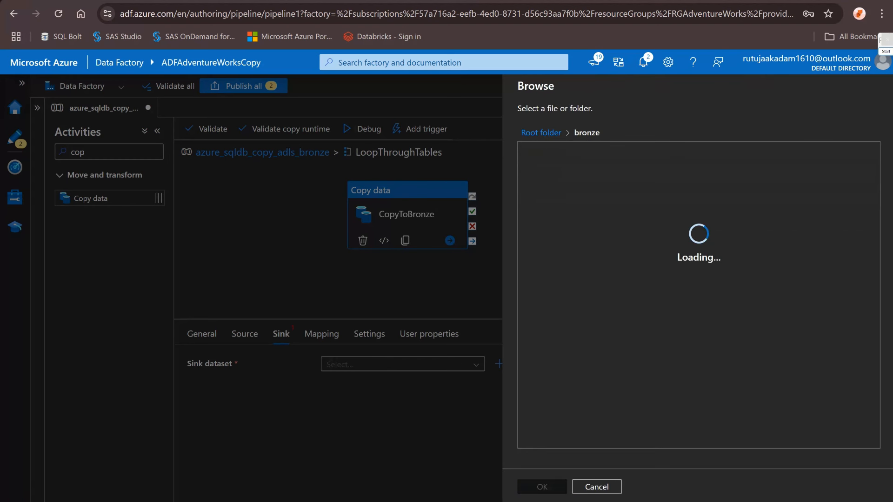
{"action": "left_click", "coordinate": [542, 486]}
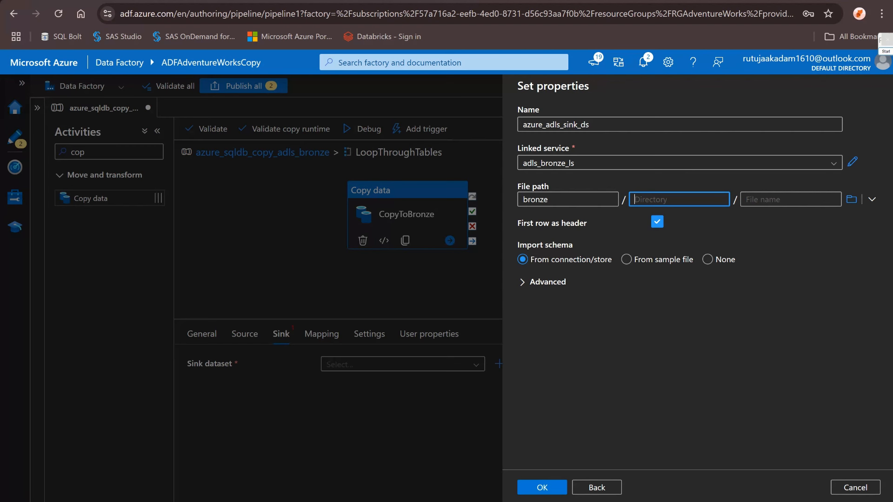
{"action": "left_click", "coordinate": [542, 487]}
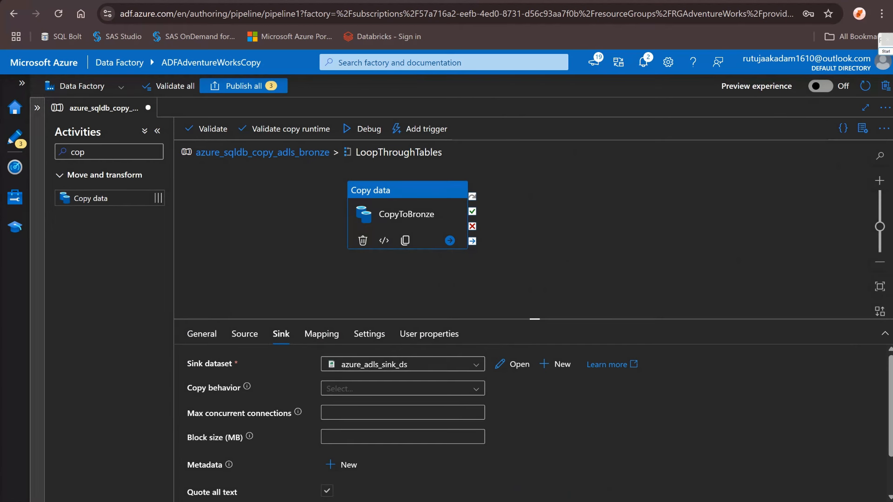
Review the azure_adls_sink_ds and azure_sql_source_ds datasets in the factory resources, then return to the azure_sqldb_copy_adls_bronze pipeline
{"action": "left_click", "coordinate": [157, 131]}
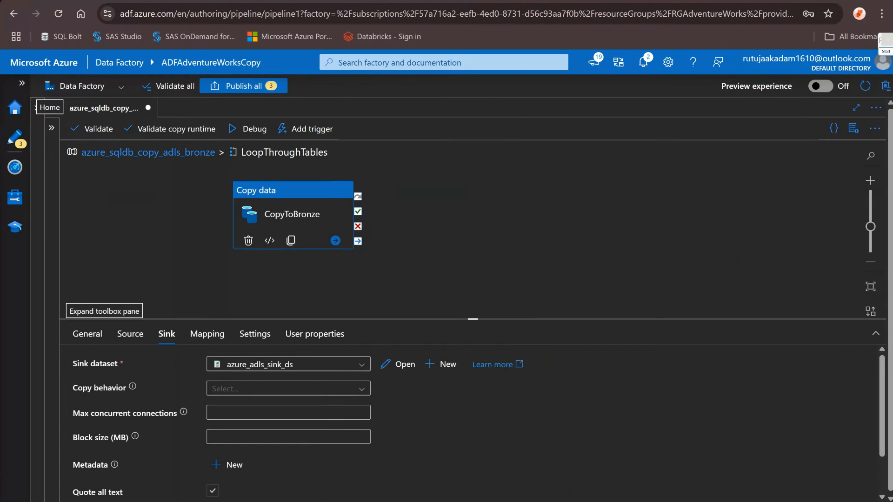
{"action": "left_click", "coordinate": [37, 108]}
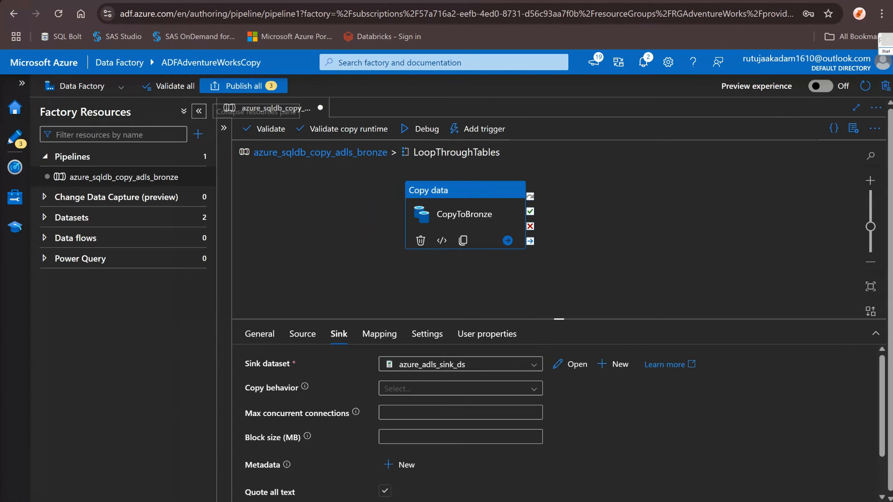
{"action": "left_click", "coordinate": [69, 217]}
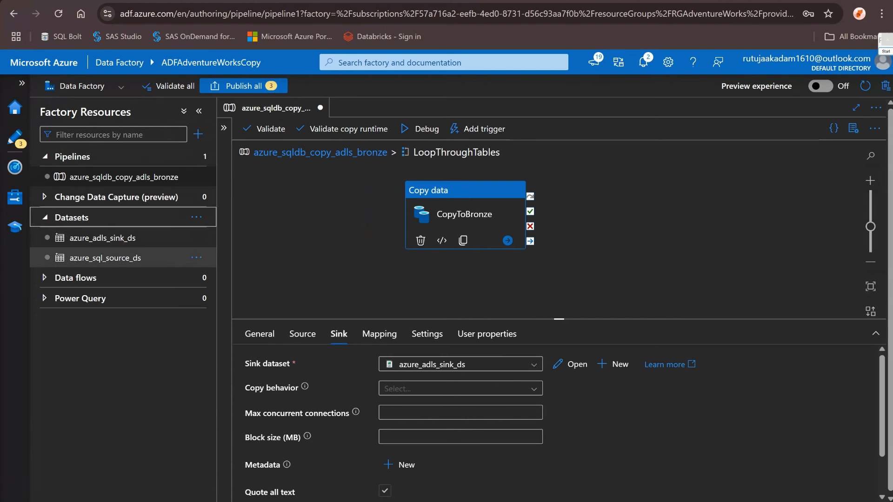
{"action": "left_click", "coordinate": [95, 242]}
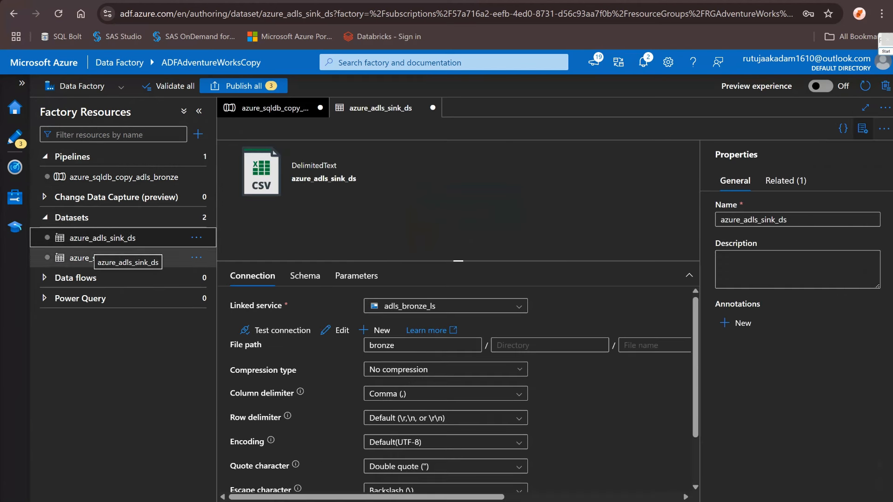
{"action": "left_click", "coordinate": [93, 259]}
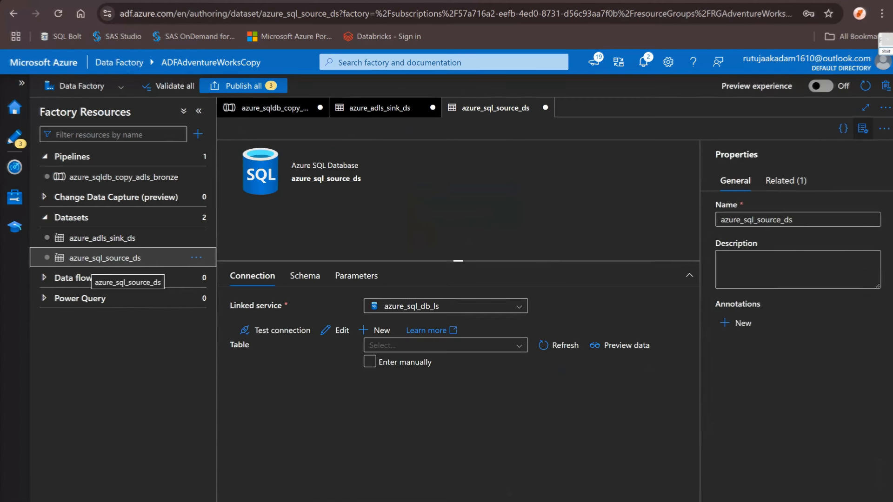
{"action": "left_click", "coordinate": [379, 108]}
{"action": "left_click", "coordinate": [268, 109]}
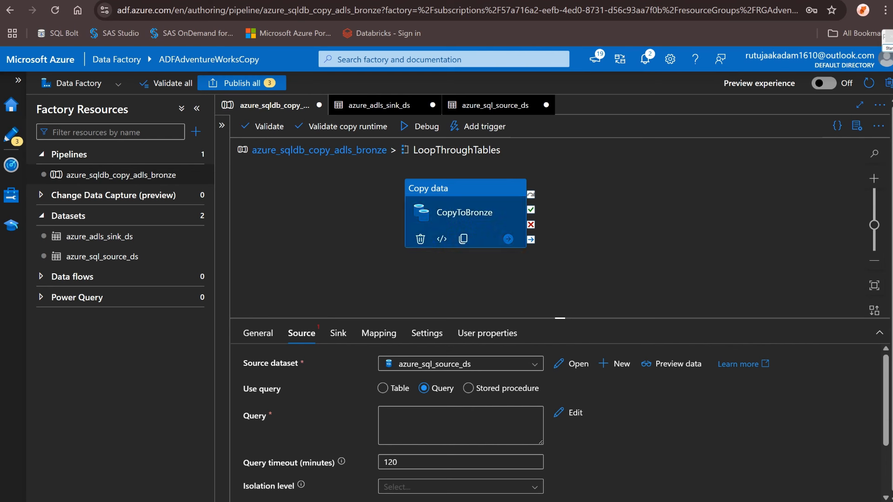
Set the CopyToBronze source to read its data through the Query option
{"action": "left_click", "coordinate": [465, 213]}
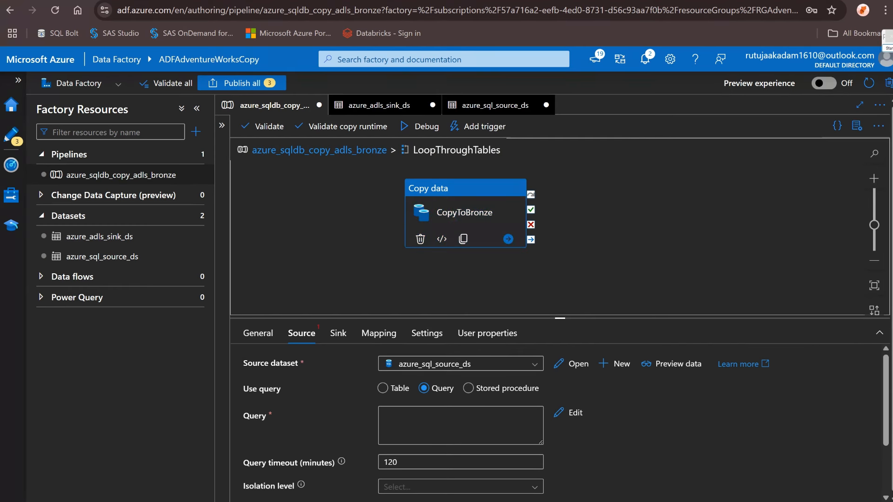
{"action": "scroll", "coordinate": [558, 418], "scroll_direction": "down", "scroll_amount": 3}
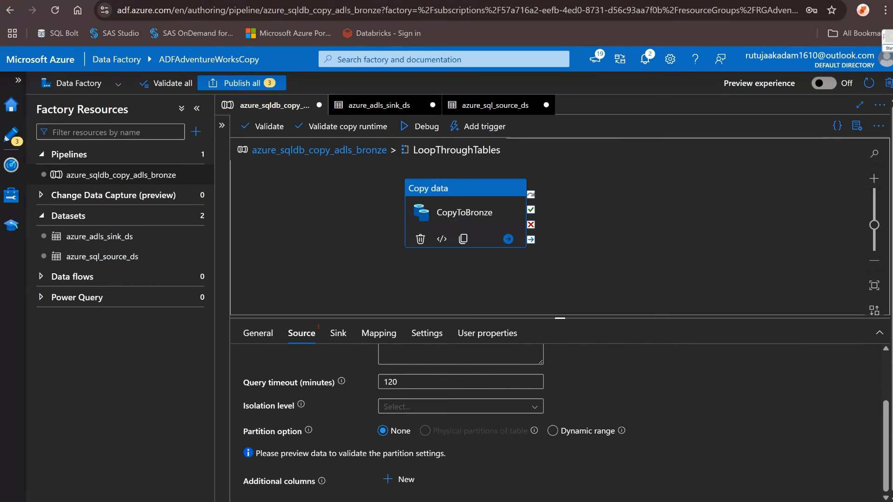
{"action": "scroll", "coordinate": [558, 419], "scroll_direction": "up", "scroll_amount": 2}
{"action": "scroll", "coordinate": [558, 419], "scroll_direction": "up", "scroll_amount": 1}
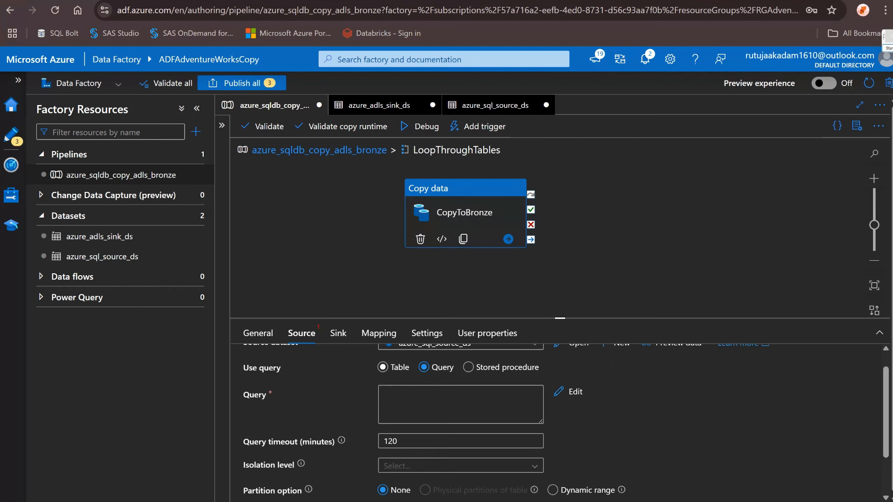
{"action": "left_click", "coordinate": [424, 367]}
{"action": "key", "text": "Left"}
{"action": "key", "text": "Right"}
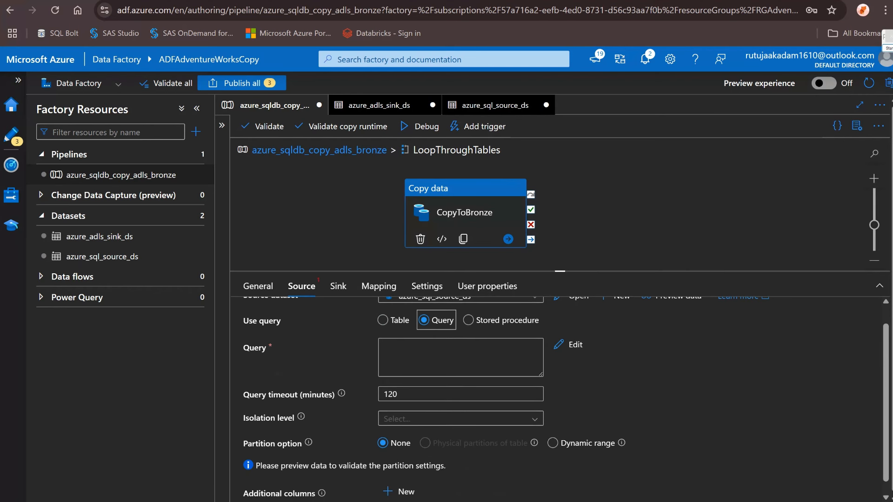
Start a dynamic expression for the CopyToBronze source query with the concat function and the string 'SELECT * FROM [dbo].['
{"action": "key", "text": "Tab"}
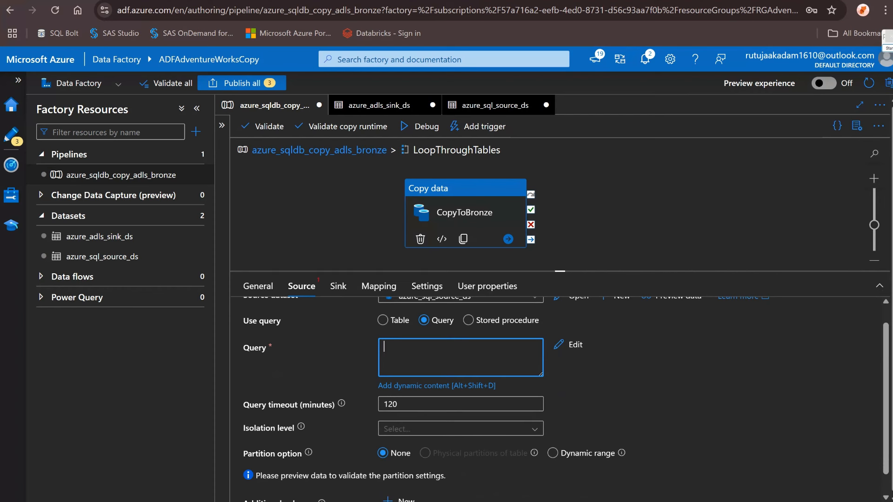
{"action": "key", "text": "alt+shift+d"}
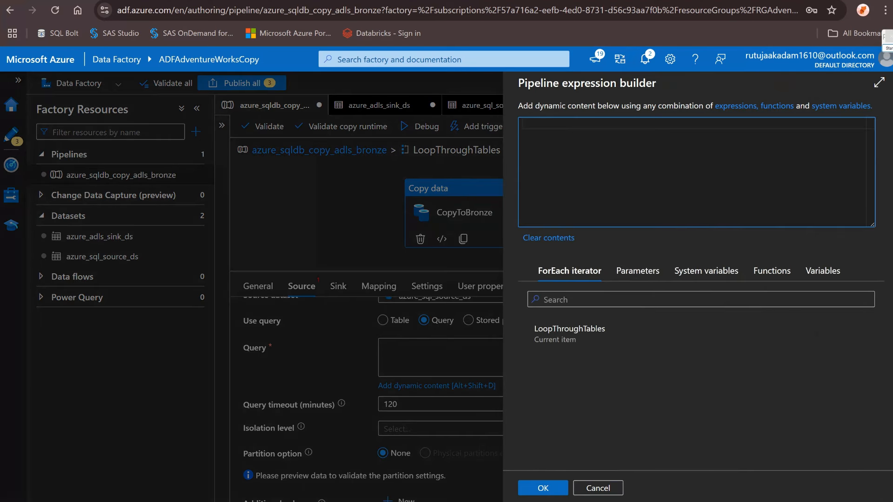
{"action": "type", "text": "@con"}
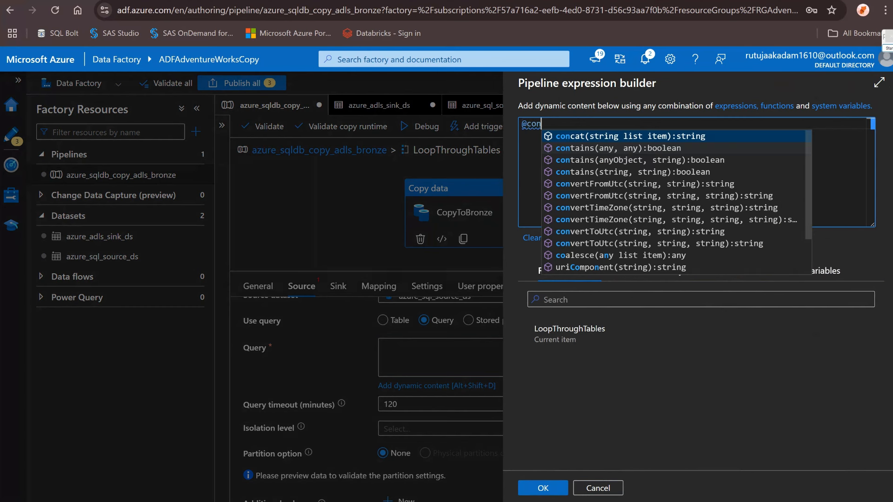
{"action": "key", "text": "Return"}
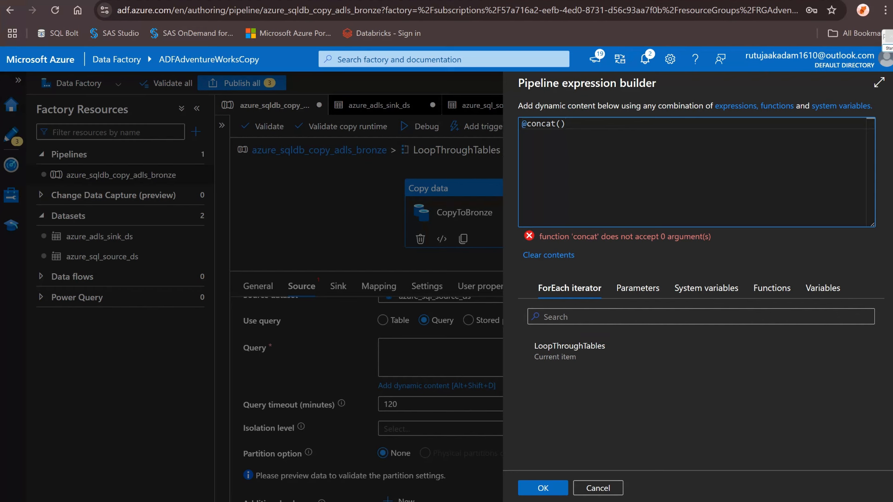
{"action": "key", "text": "Left"}
{"action": "type", "text": "''"}
{"action": "key", "text": "Caps_Lock"}
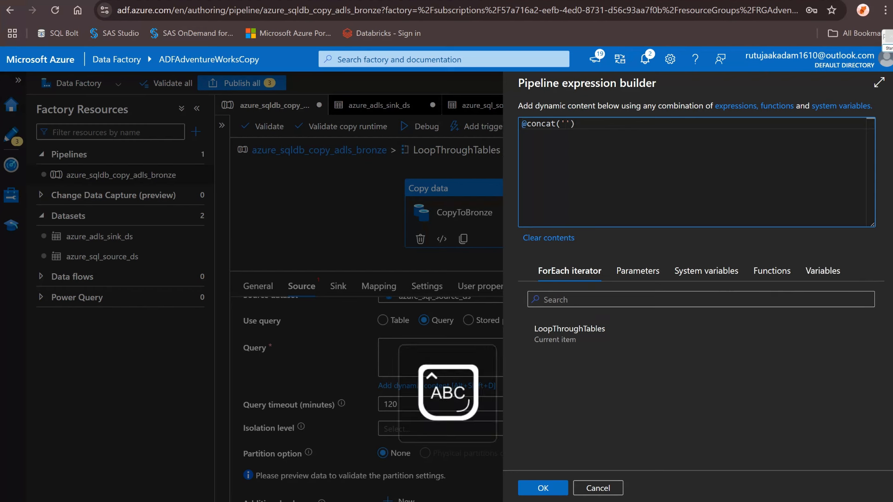
{"action": "type", "text": "SELECT * FROM "}
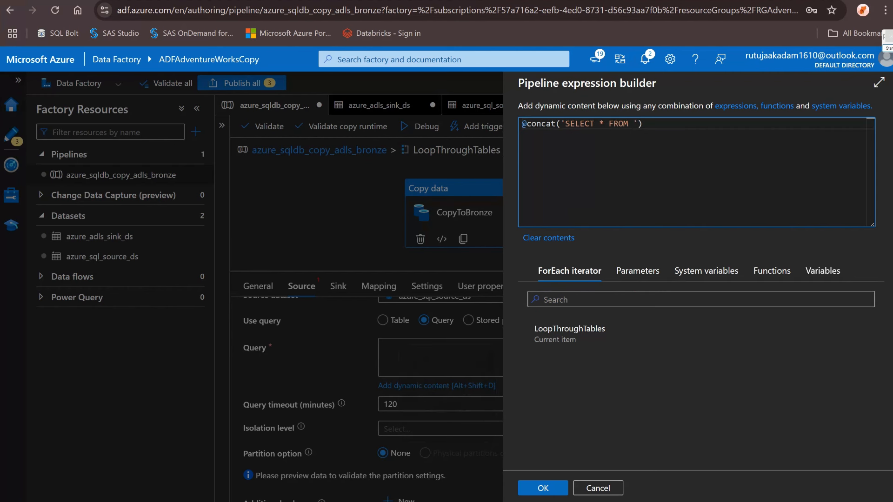
{"action": "type", "text": "["}
{"action": "key", "text": "Caps_Lock"}
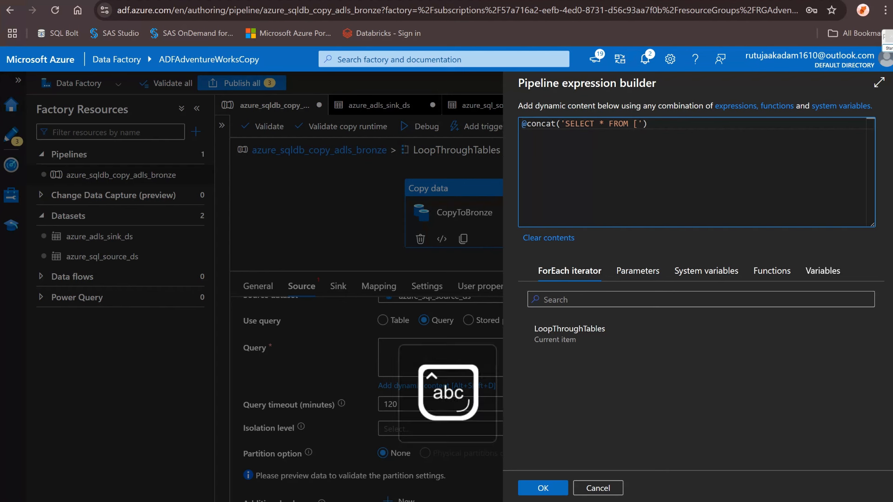
{"action": "type", "text": "dbo]"}
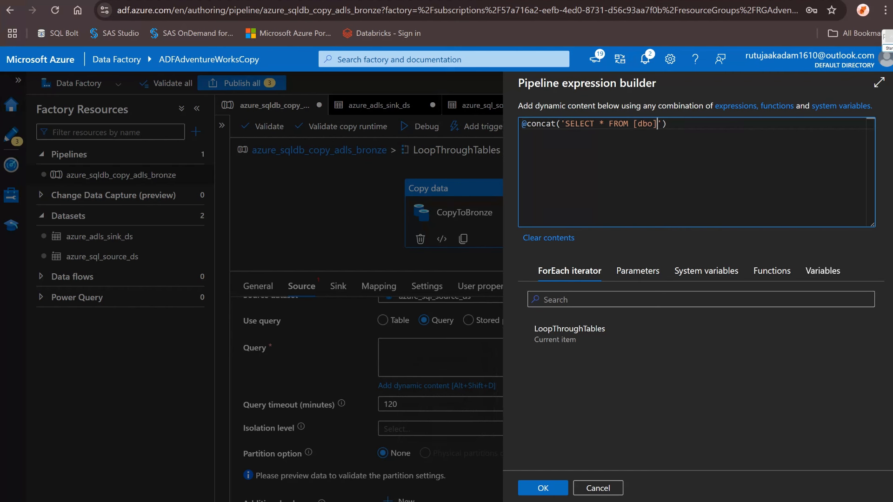
{"action": "type", "text": ".["}
{"action": "key", "text": "Right"}
{"action": "type", "text": ","}
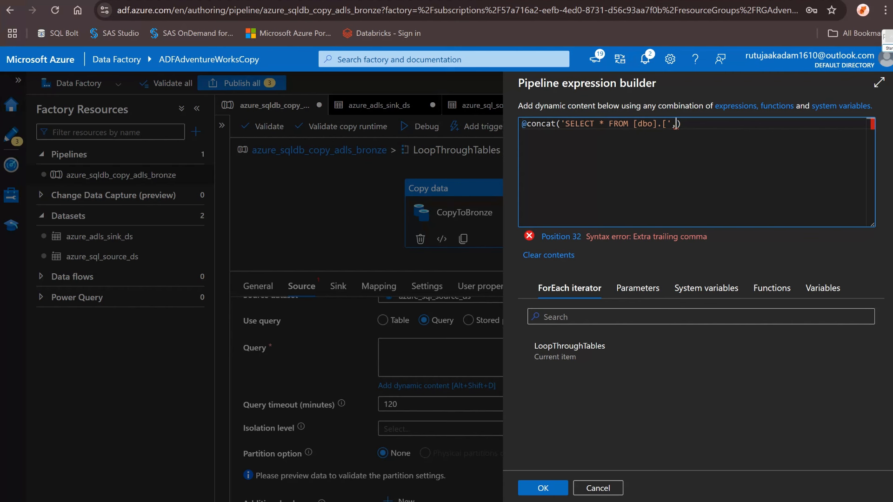
{"action": "type", "text": "item"}
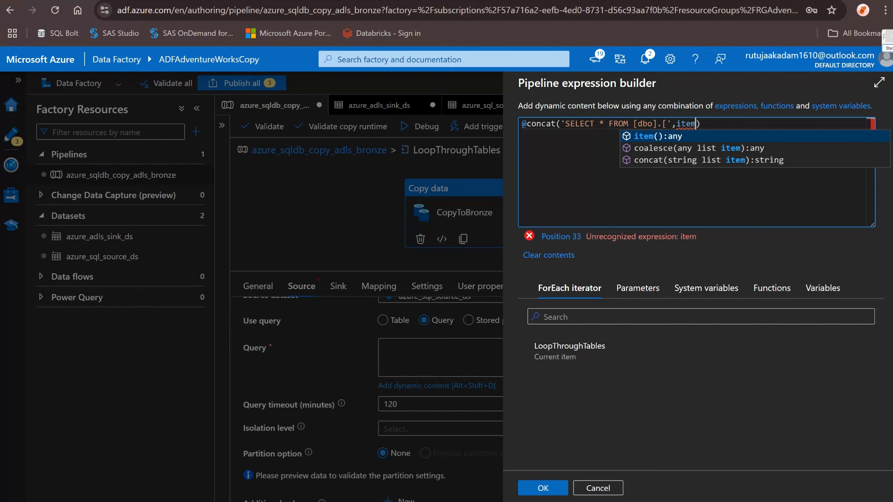
{"action": "key", "text": "Return"}
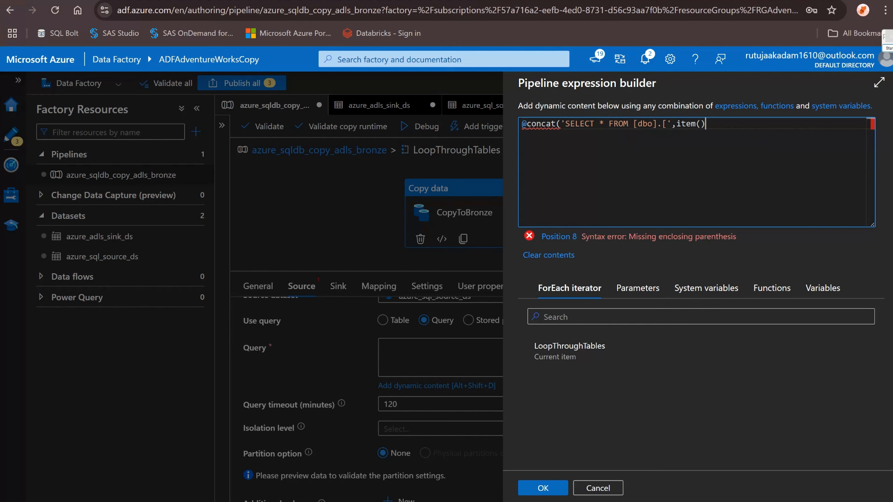
{"action": "type", "text": ",']')"}
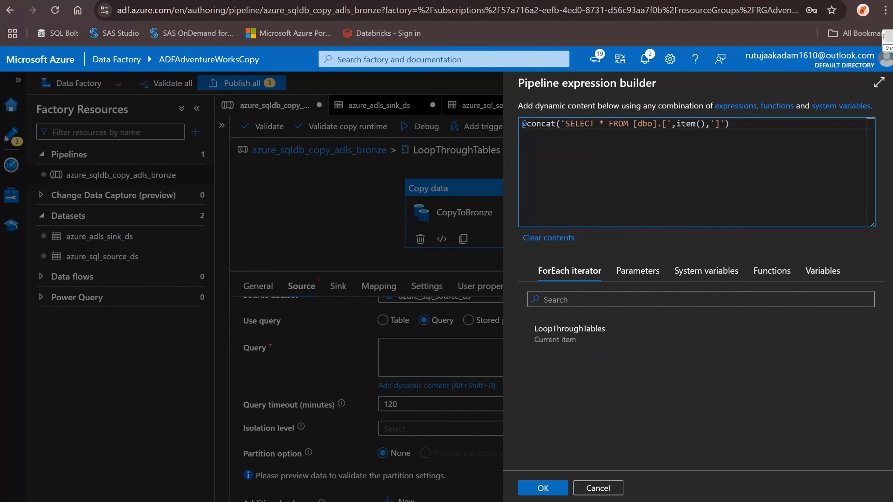
{"action": "left_click_drag", "start_coordinate": [565, 123], "coordinate": [661, 123]}
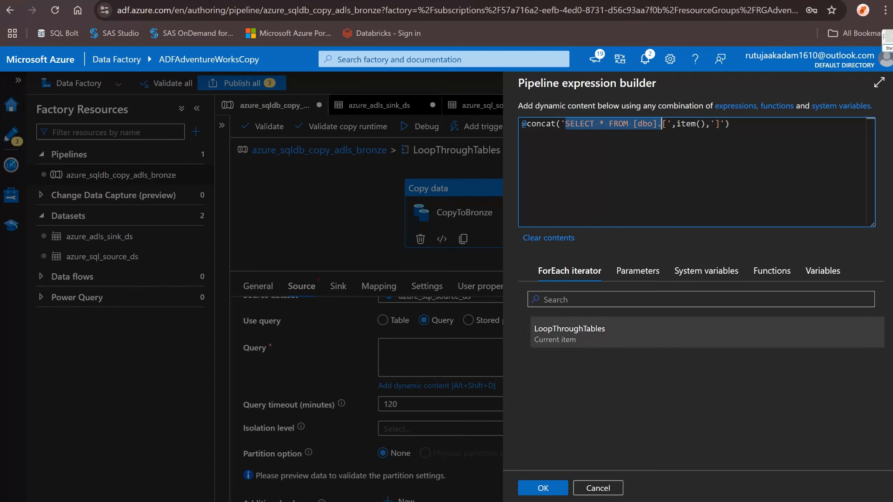
{"action": "left_click", "coordinate": [888, 48]}
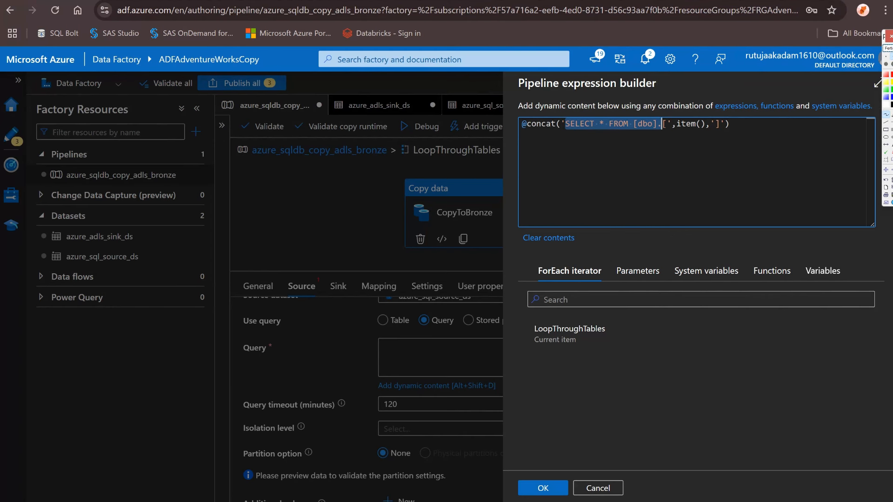
{"action": "left_click_drag", "start_coordinate": [535, 172], "coordinate": [524, 190]}
{"action": "mouse_move", "coordinate": [547, 180]}
{"action": "left_mouse_down"}
{"action": "mouse_move", "coordinate": [596, 163]}
{"action": "mouse_move", "coordinate": [600, 175]}
{"action": "mouse_move", "coordinate": [650, 165]}
{"action": "mouse_move", "coordinate": [669, 179]}
{"action": "mouse_move", "coordinate": [725, 168]}
{"action": "left_mouse_up"}
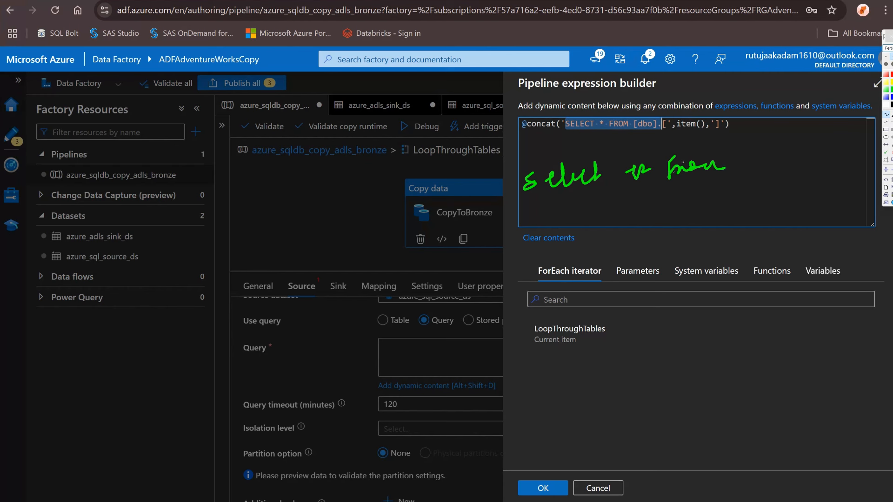
{"action": "left_click_drag", "start_coordinate": [664, 218], "coordinate": [678, 213]}
{"action": "mouse_move", "coordinate": [689, 198]}
{"action": "left_mouse_down"}
{"action": "mouse_move", "coordinate": [693, 223]}
{"action": "mouse_move", "coordinate": [716, 220]}
{"action": "left_mouse_up"}
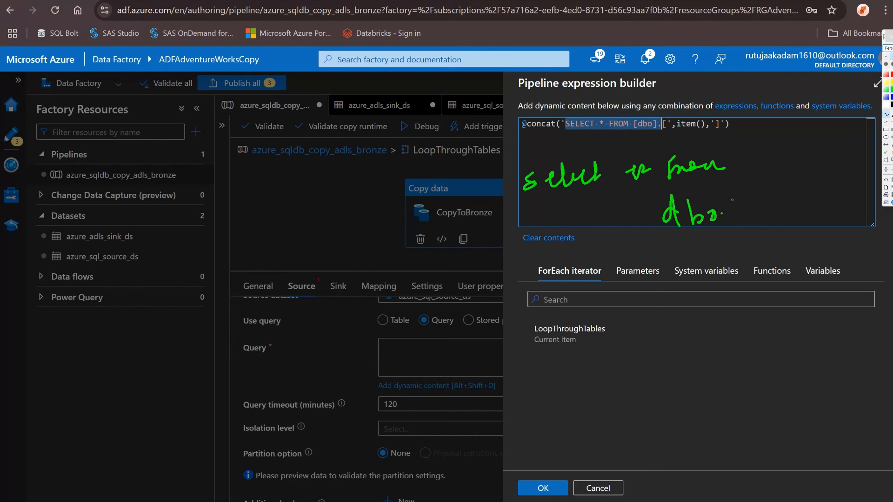
{"action": "mouse_move", "coordinate": [732, 190]}
{"action": "left_mouse_down"}
{"action": "mouse_move", "coordinate": [758, 205]}
{"action": "mouse_move", "coordinate": [792, 195]}
{"action": "mouse_move", "coordinate": [810, 171]}
{"action": "mouse_move", "coordinate": [826, 184]}
{"action": "left_mouse_up"}
{"action": "mouse_move", "coordinate": [679, 264]}
{"action": "left_mouse_down"}
{"action": "mouse_move", "coordinate": [686, 282]}
{"action": "mouse_move", "coordinate": [719, 256]}
{"action": "mouse_move", "coordinate": [758, 258]}
{"action": "left_mouse_up"}
{"action": "mouse_move", "coordinate": [768, 233]}
{"action": "left_mouse_down"}
{"action": "mouse_move", "coordinate": [762, 261]}
{"action": "mouse_move", "coordinate": [798, 238]}
{"action": "left_mouse_up"}
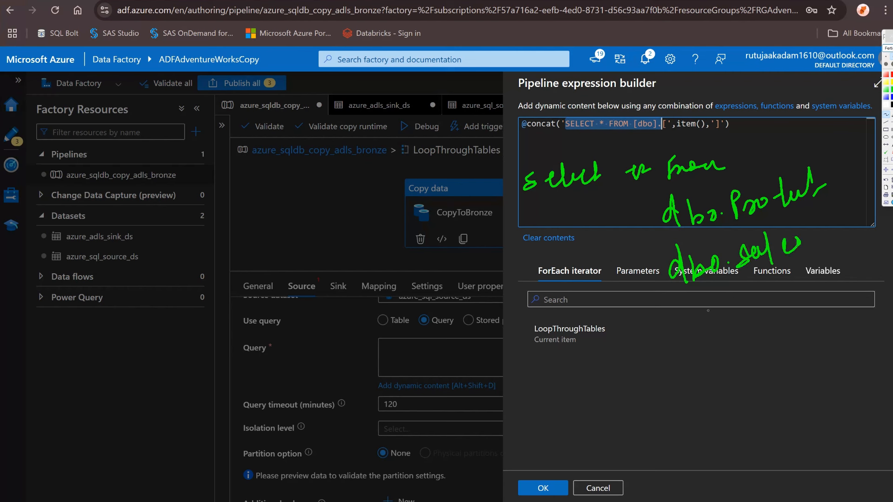
{"action": "mouse_move", "coordinate": [696, 311]}
{"action": "left_mouse_down"}
{"action": "mouse_move", "coordinate": [698, 331]}
{"action": "mouse_move", "coordinate": [782, 287]}
{"action": "mouse_move", "coordinate": [799, 301]}
{"action": "left_mouse_up"}
{"action": "left_click", "coordinate": [747, 305]}
{"action": "left_click_drag", "start_coordinate": [818, 270], "coordinate": [837, 267]}
{"action": "left_click_drag", "start_coordinate": [738, 231], "coordinate": [813, 202]}
{"action": "left_click_drag", "start_coordinate": [753, 277], "coordinate": [813, 248]}
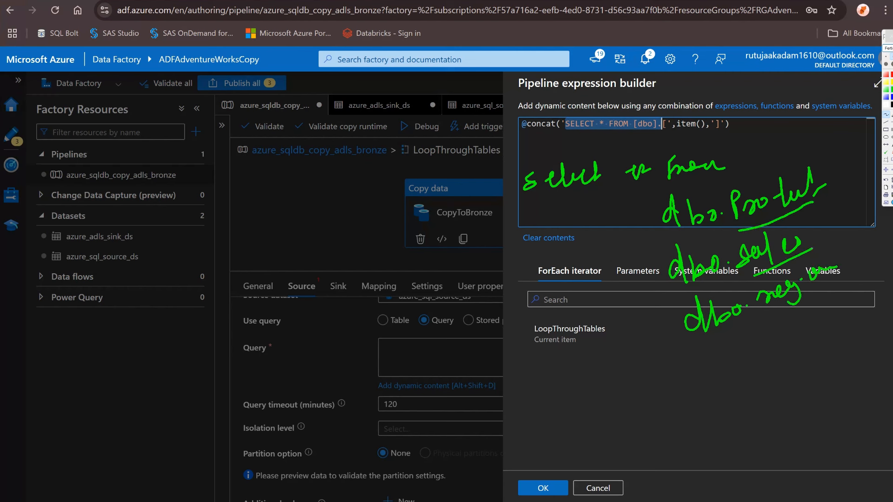
{"action": "left_click_drag", "start_coordinate": [777, 314], "coordinate": [832, 288]}
{"action": "mouse_move", "coordinate": [678, 413]}
{"action": "left_mouse_down"}
{"action": "mouse_move", "coordinate": [700, 406]}
{"action": "mouse_move", "coordinate": [703, 418]}
{"action": "left_mouse_up"}
{"action": "mouse_move", "coordinate": [713, 382]}
{"action": "left_mouse_down"}
{"action": "mouse_move", "coordinate": [700, 392]}
{"action": "mouse_move", "coordinate": [731, 417]}
{"action": "mouse_move", "coordinate": [823, 376]}
{"action": "mouse_move", "coordinate": [840, 387]}
{"action": "mouse_move", "coordinate": [880, 359]}
{"action": "left_mouse_up"}
{"action": "mouse_move", "coordinate": [869, 329]}
{"action": "left_mouse_down"}
{"action": "mouse_move", "coordinate": [883, 324]}
{"action": "mouse_move", "coordinate": [892, 346]}
{"action": "left_mouse_up"}
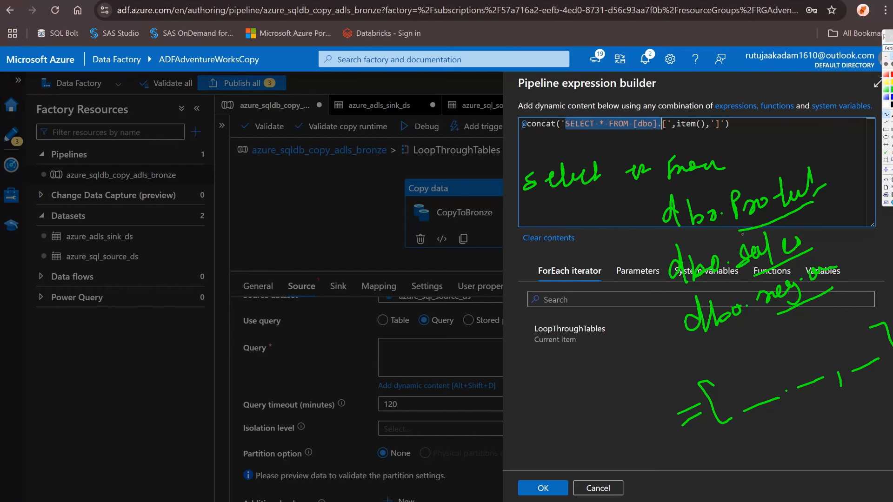
{"action": "left_click_drag", "start_coordinate": [743, 234], "coordinate": [832, 199]}
{"action": "left_click", "coordinate": [888, 49]}
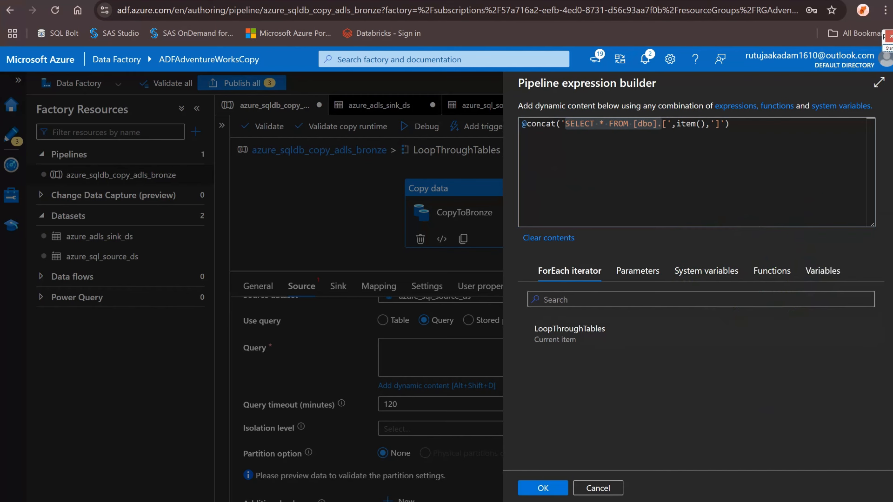
Apply the finished concat expression as the CopyToBronze source query
{"action": "left_click", "coordinate": [543, 488]}
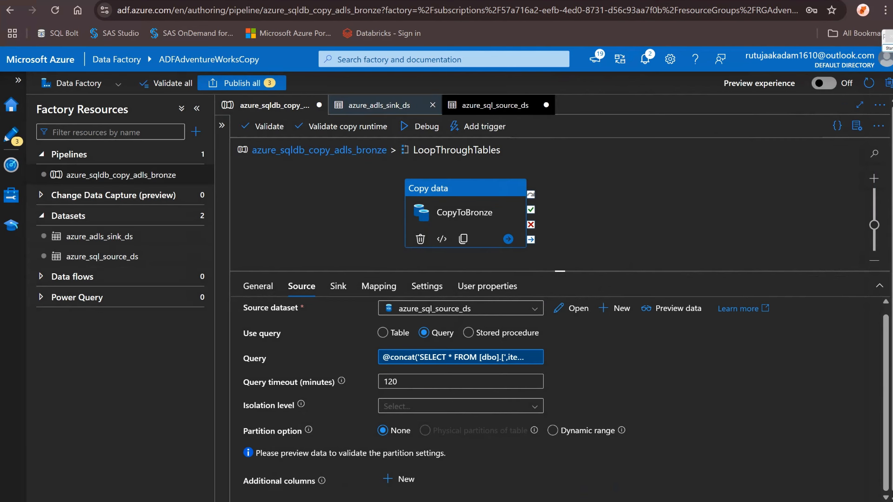
Add two String parameters named folderName and fileName to the azure_adls_sink_ds dataset
{"action": "left_click", "coordinate": [379, 105]}
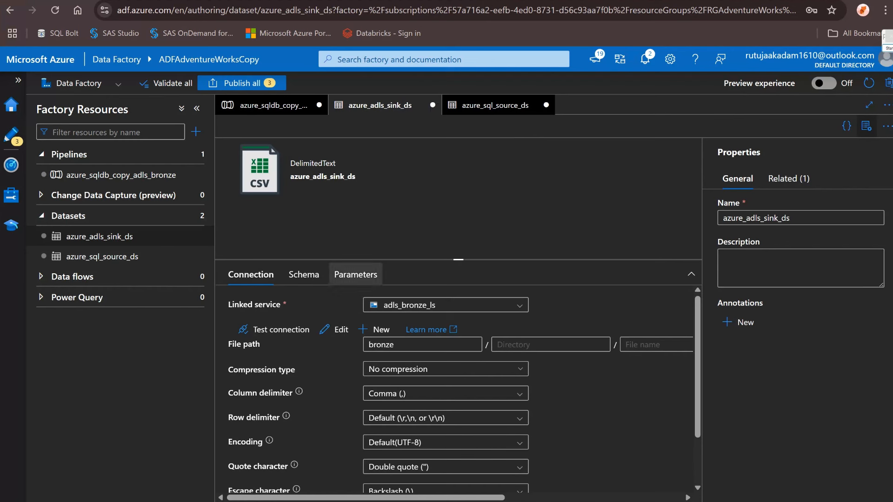
{"action": "left_click", "coordinate": [355, 274]}
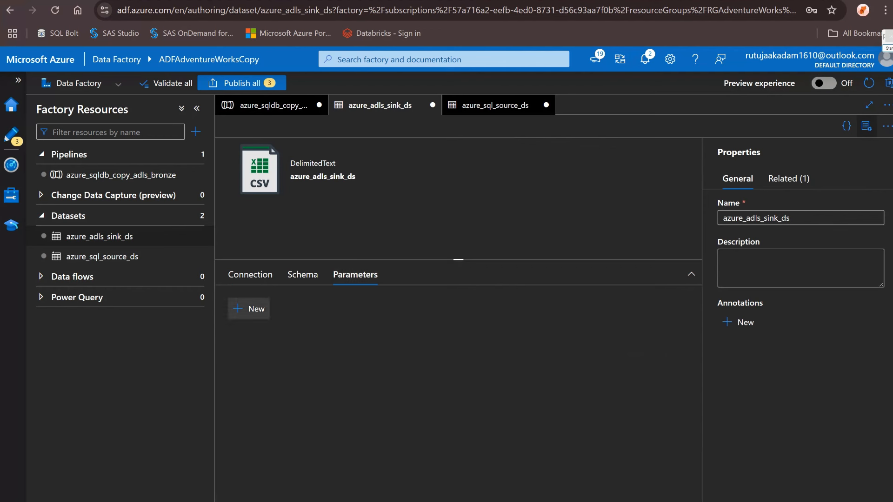
{"action": "left_click", "coordinate": [249, 308]}
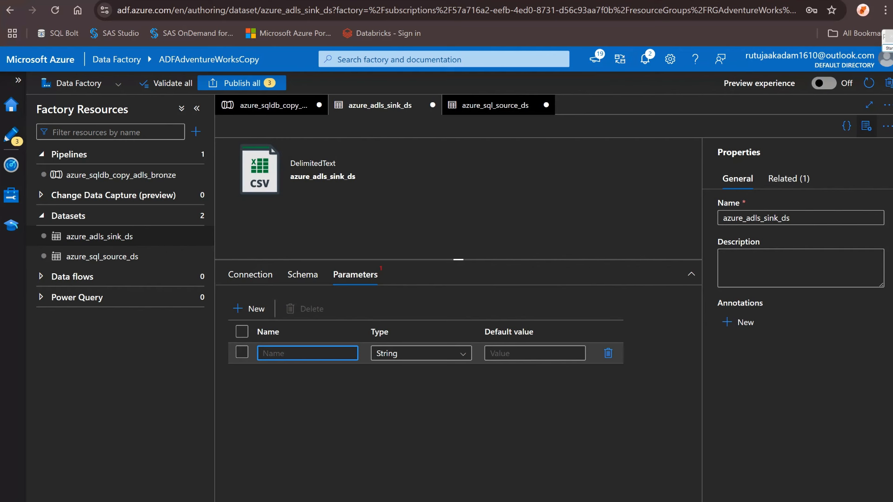
{"action": "type", "text": "folderName"}
{"action": "left_click", "coordinate": [249, 309]}
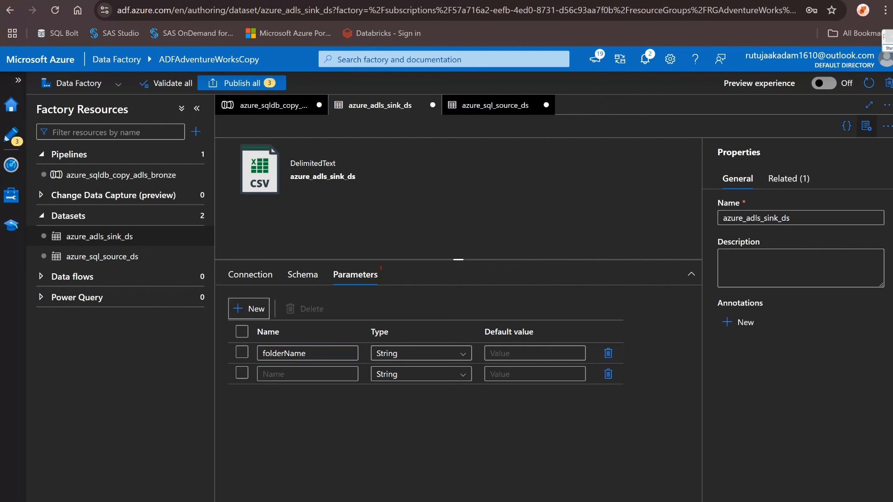
{"action": "left_click", "coordinate": [307, 374]}
{"action": "type", "text": "fileNma"}
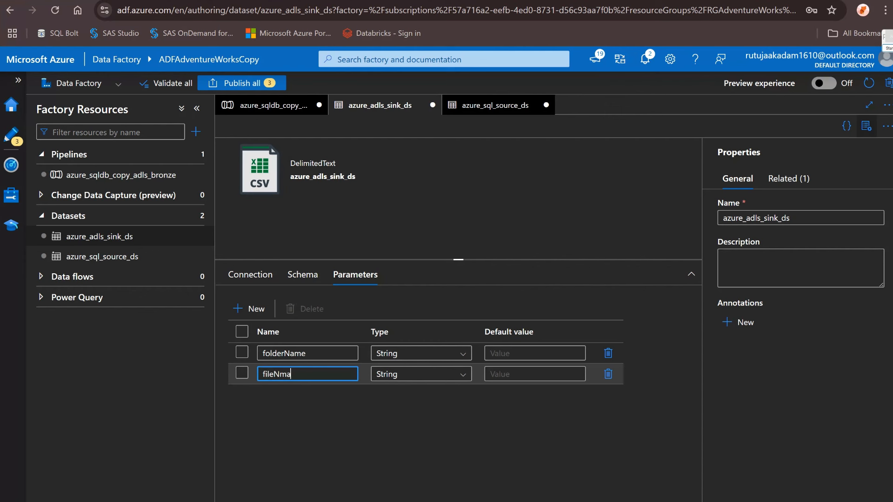
{"action": "key", "text": "BackSpace"}
{"action": "type", "text": "ame"}
{"action": "left_click", "coordinate": [250, 274]}
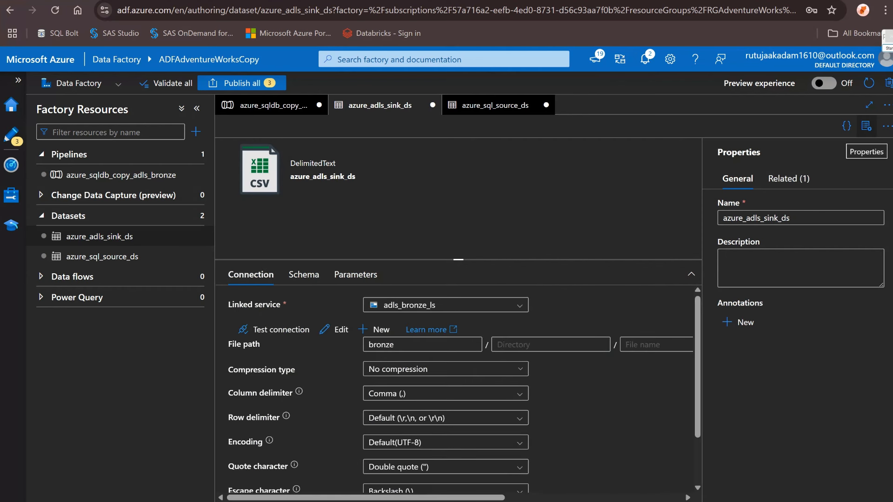
{"action": "left_click", "coordinate": [865, 126]}
{"action": "left_click", "coordinate": [550, 329]}
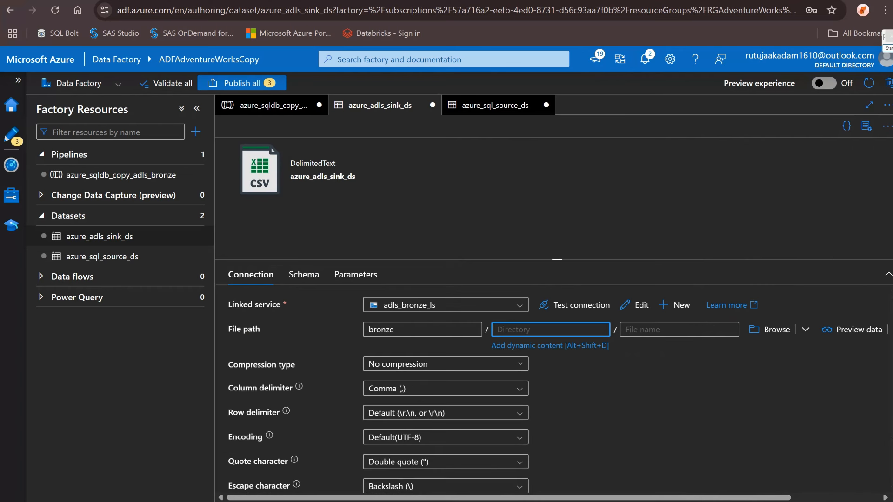
{"action": "left_click", "coordinate": [679, 329]}
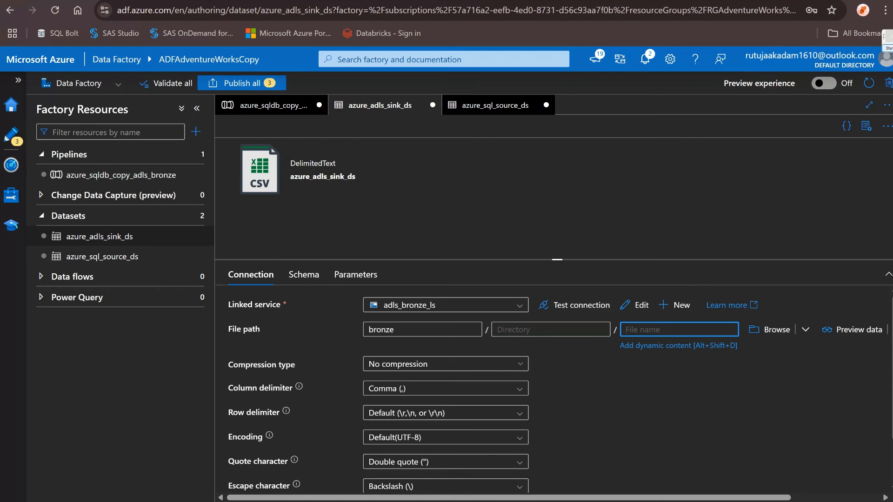
{"action": "left_click", "coordinate": [551, 329]}
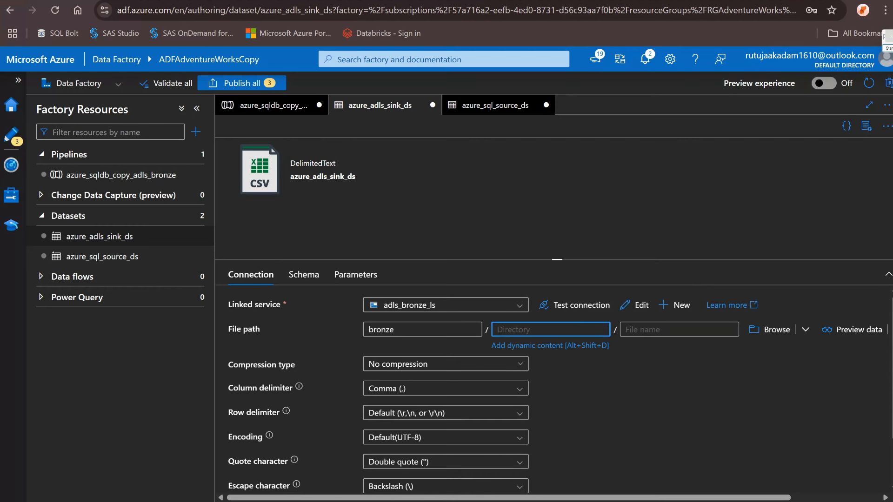
{"action": "key", "text": "alt+shift+d"}
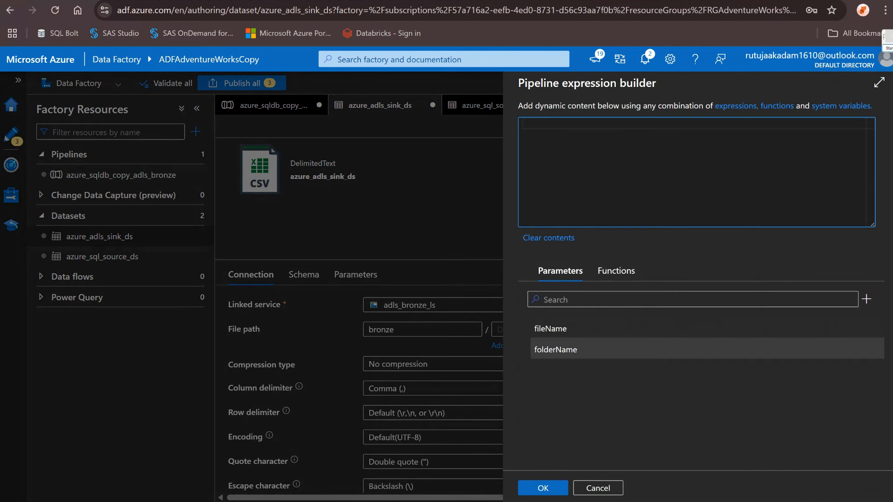
{"action": "left_click", "coordinate": [555, 350]}
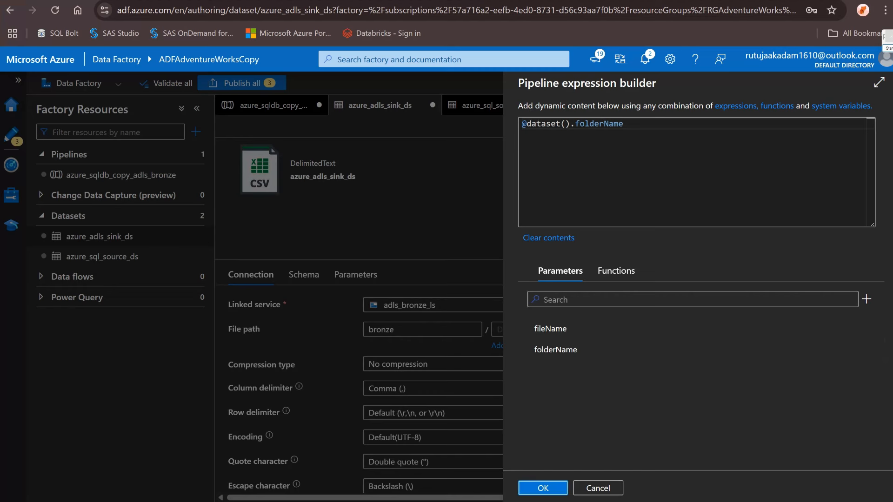
{"action": "left_click", "coordinate": [542, 487]}
{"action": "left_click", "coordinate": [698, 329]}
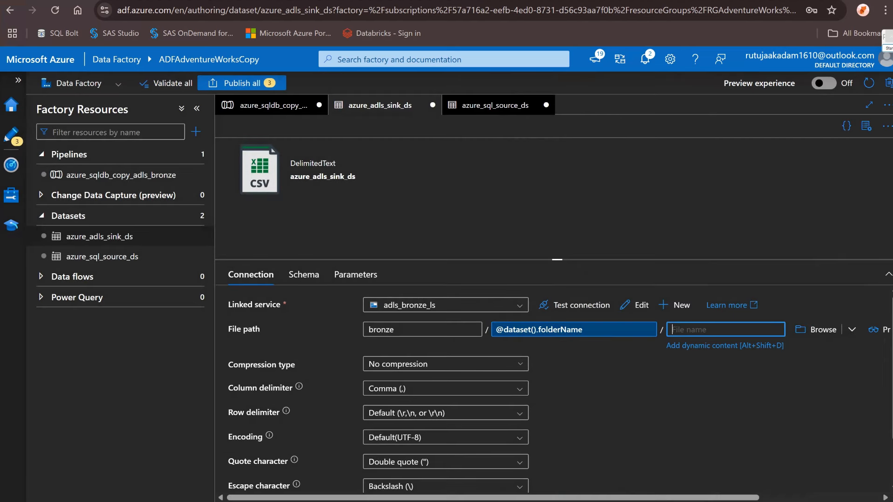
{"action": "left_click", "coordinate": [724, 346]}
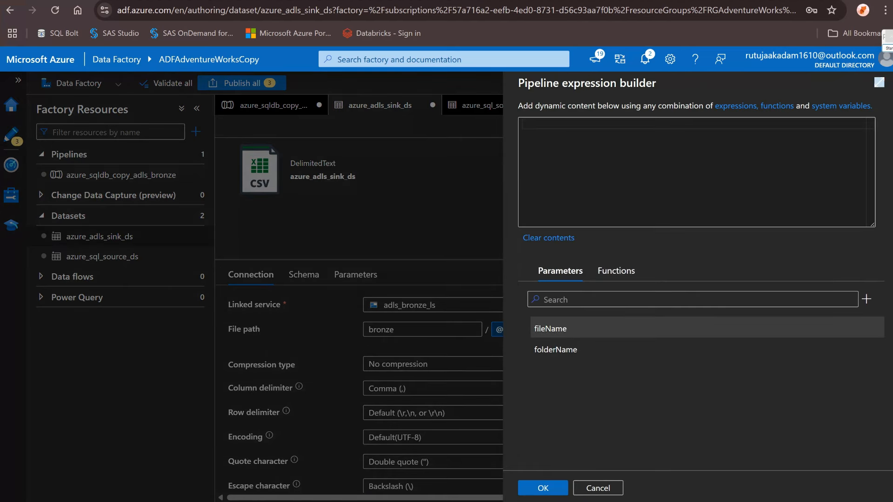
{"action": "left_click", "coordinate": [551, 328]}
{"action": "left_click", "coordinate": [543, 487]}
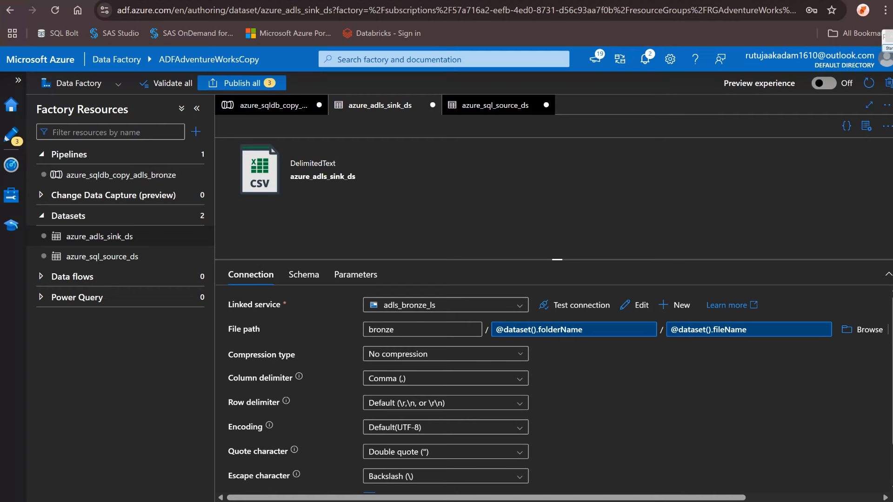
{"action": "left_click", "coordinate": [888, 49]}
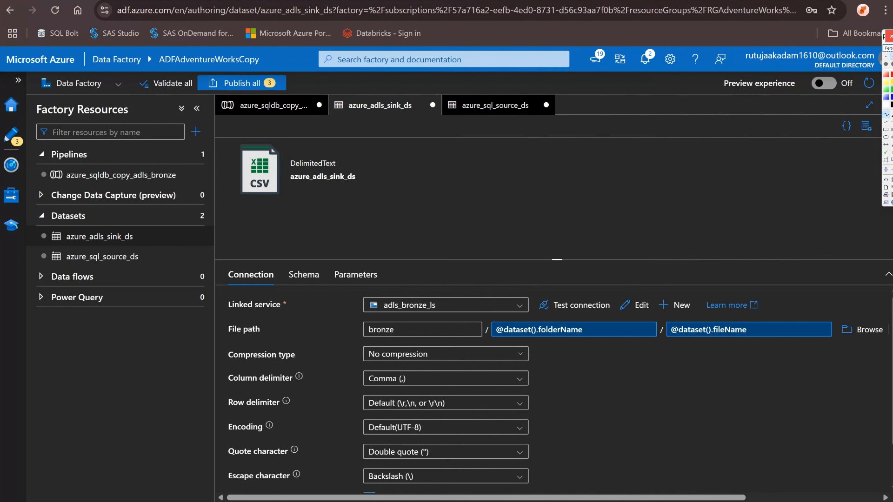
{"action": "mouse_move", "coordinate": [468, 141]}
{"action": "left_mouse_down"}
{"action": "mouse_move", "coordinate": [493, 396]}
{"action": "mouse_move", "coordinate": [682, 109]}
{"action": "mouse_move", "coordinate": [834, 280]}
{"action": "mouse_move", "coordinate": [642, 378]}
{"action": "mouse_move", "coordinate": [504, 396]}
{"action": "left_mouse_up"}
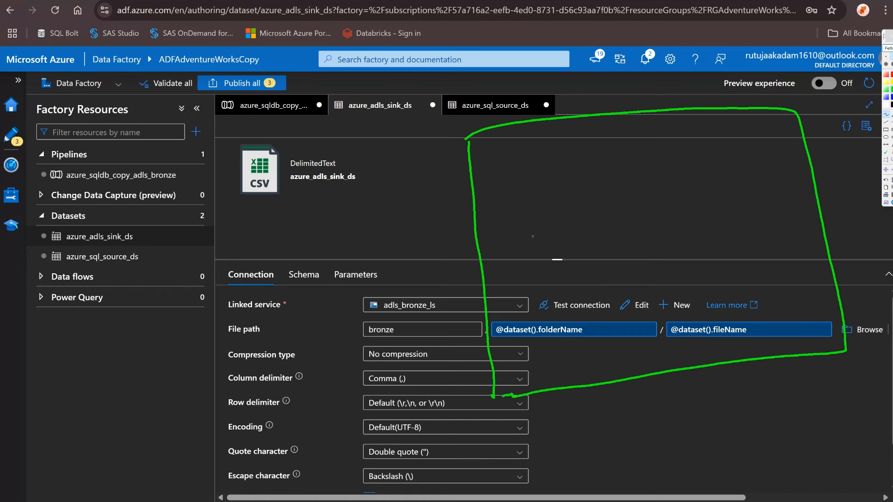
{"action": "mouse_move", "coordinate": [348, 151]}
{"action": "left_mouse_down"}
{"action": "mouse_move", "coordinate": [355, 181]}
{"action": "mouse_move", "coordinate": [356, 159]}
{"action": "mouse_move", "coordinate": [379, 140]}
{"action": "mouse_move", "coordinate": [417, 135]}
{"action": "mouse_move", "coordinate": [436, 120]}
{"action": "left_mouse_up"}
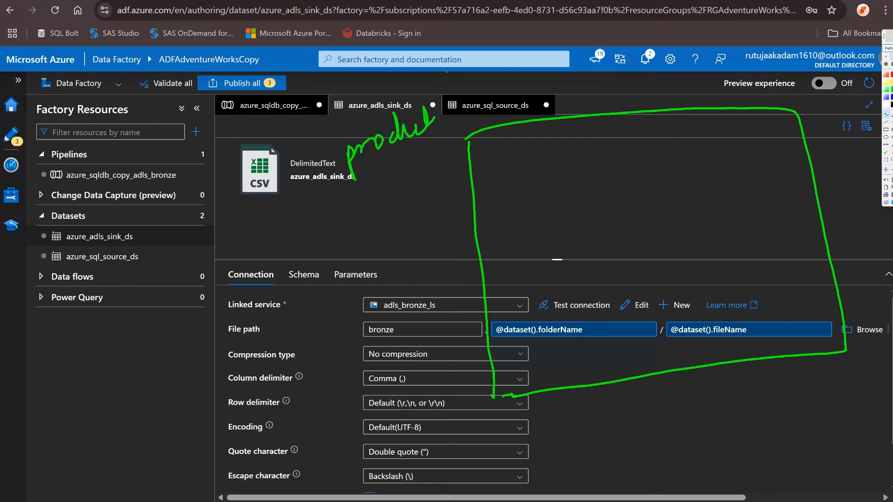
{"action": "mouse_move", "coordinate": [604, 65]}
{"action": "left_mouse_down"}
{"action": "mouse_move", "coordinate": [603, 101]}
{"action": "mouse_move", "coordinate": [615, 87]}
{"action": "mouse_move", "coordinate": [674, 75]}
{"action": "left_mouse_up"}
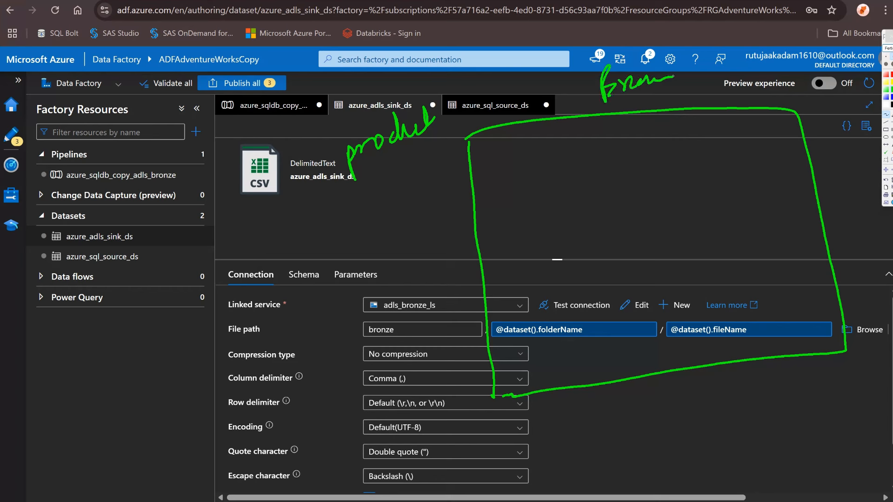
{"action": "mouse_move", "coordinate": [491, 154]}
{"action": "left_mouse_down"}
{"action": "mouse_move", "coordinate": [498, 201]}
{"action": "mouse_move", "coordinate": [588, 139]}
{"action": "mouse_move", "coordinate": [718, 118]}
{"action": "mouse_move", "coordinate": [760, 163]}
{"action": "left_mouse_up"}
{"action": "left_click_drag", "start_coordinate": [498, 201], "coordinate": [759, 158]}
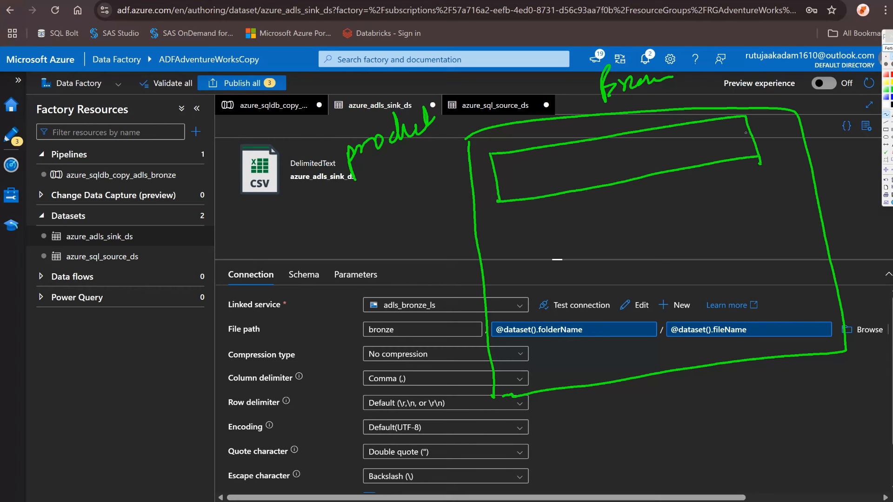
{"action": "mouse_move", "coordinate": [508, 165]}
{"action": "left_mouse_down"}
{"action": "mouse_move", "coordinate": [503, 158]}
{"action": "mouse_move", "coordinate": [525, 176]}
{"action": "mouse_move", "coordinate": [556, 154]}
{"action": "mouse_move", "coordinate": [581, 160]}
{"action": "mouse_move", "coordinate": [593, 146]}
{"action": "mouse_move", "coordinate": [602, 156]}
{"action": "left_mouse_up"}
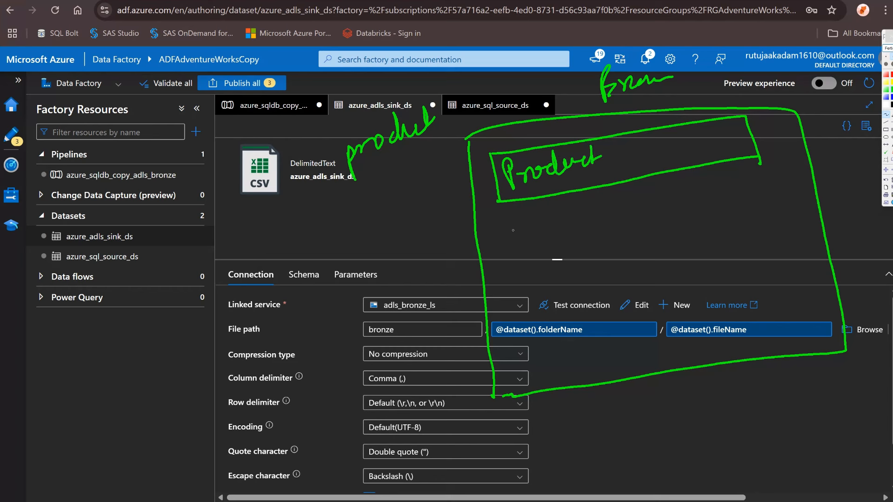
{"action": "mouse_move", "coordinate": [506, 265]}
{"action": "left_mouse_down"}
{"action": "mouse_move", "coordinate": [508, 227]}
{"action": "mouse_move", "coordinate": [734, 165]}
{"action": "mouse_move", "coordinate": [774, 212]}
{"action": "mouse_move", "coordinate": [499, 267]}
{"action": "left_mouse_up"}
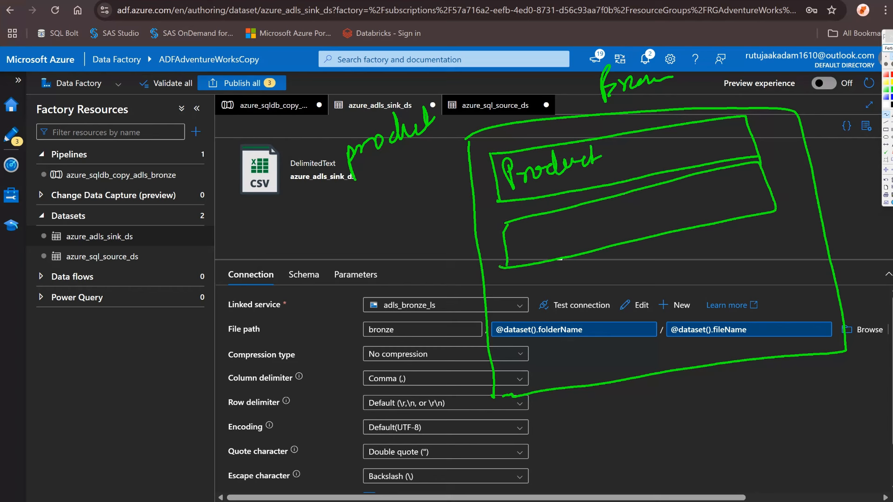
{"action": "mouse_move", "coordinate": [523, 233]}
{"action": "left_mouse_down"}
{"action": "mouse_move", "coordinate": [514, 247]}
{"action": "mouse_move", "coordinate": [579, 229]}
{"action": "left_mouse_up"}
{"action": "left_click_drag", "start_coordinate": [509, 325], "coordinate": [509, 285]}
{"action": "mouse_move", "coordinate": [509, 288]}
{"action": "left_mouse_down"}
{"action": "mouse_move", "coordinate": [618, 260]}
{"action": "mouse_move", "coordinate": [714, 275]}
{"action": "mouse_move", "coordinate": [499, 336]}
{"action": "mouse_move", "coordinate": [600, 277]}
{"action": "left_mouse_up"}
{"action": "mouse_move", "coordinate": [511, 396]}
{"action": "left_mouse_down"}
{"action": "mouse_move", "coordinate": [509, 372]}
{"action": "mouse_move", "coordinate": [783, 300]}
{"action": "mouse_move", "coordinate": [721, 349]}
{"action": "mouse_move", "coordinate": [528, 394]}
{"action": "left_mouse_up"}
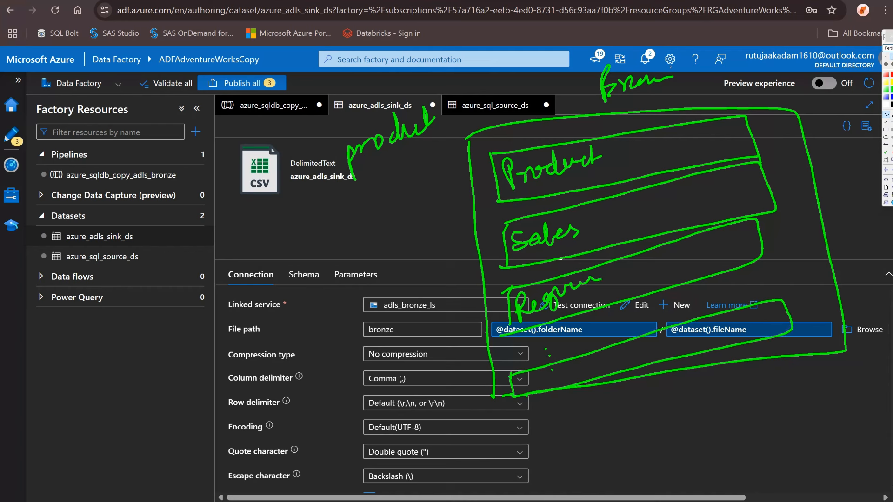
{"action": "left_click_drag", "start_coordinate": [635, 95], "coordinate": [690, 71]}
{"action": "left_click_drag", "start_coordinate": [639, 94], "coordinate": [693, 70]}
{"action": "mouse_move", "coordinate": [541, 345]}
{"action": "left_mouse_down"}
{"action": "mouse_move", "coordinate": [589, 338]}
{"action": "mouse_move", "coordinate": [573, 339]}
{"action": "mouse_move", "coordinate": [556, 368]}
{"action": "mouse_move", "coordinate": [432, 381]}
{"action": "mouse_move", "coordinate": [452, 232]}
{"action": "mouse_move", "coordinate": [468, 222]}
{"action": "left_mouse_up"}
{"action": "mouse_move", "coordinate": [457, 219]}
{"action": "left_mouse_down"}
{"action": "mouse_move", "coordinate": [473, 220]}
{"action": "mouse_move", "coordinate": [467, 237]}
{"action": "left_mouse_up"}
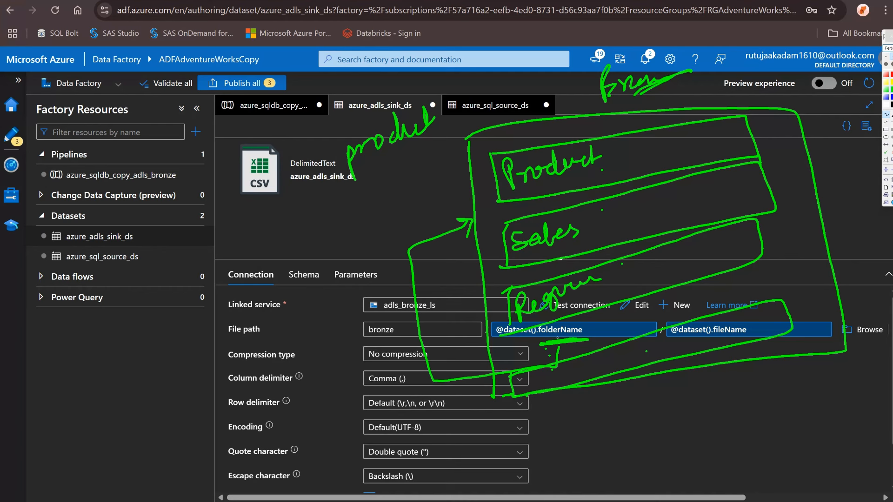
{"action": "mouse_move", "coordinate": [611, 155]}
{"action": "left_mouse_down"}
{"action": "mouse_move", "coordinate": [662, 147]}
{"action": "mouse_move", "coordinate": [691, 126]}
{"action": "mouse_move", "coordinate": [725, 139]}
{"action": "mouse_move", "coordinate": [734, 123]}
{"action": "left_mouse_up"}
{"action": "left_click", "coordinate": [717, 134]}
{"action": "left_click_drag", "start_coordinate": [588, 229], "coordinate": [606, 223]}
{"action": "mouse_move", "coordinate": [603, 214]}
{"action": "left_mouse_down"}
{"action": "mouse_move", "coordinate": [608, 228]}
{"action": "mouse_move", "coordinate": [628, 225]}
{"action": "mouse_move", "coordinate": [653, 203]}
{"action": "mouse_move", "coordinate": [675, 201]}
{"action": "mouse_move", "coordinate": [677, 215]}
{"action": "mouse_move", "coordinate": [722, 185]}
{"action": "left_mouse_up"}
{"action": "left_click", "coordinate": [684, 200]}
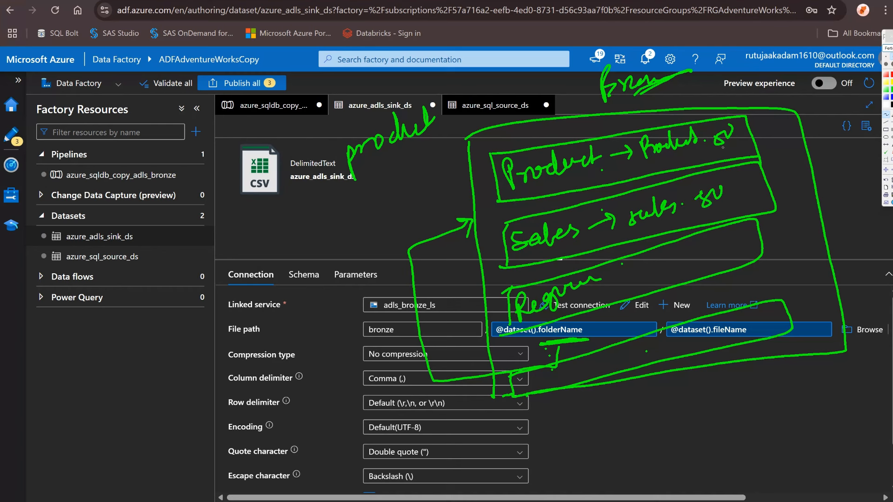
{"action": "left_click_drag", "start_coordinate": [702, 158], "coordinate": [731, 147]}
{"action": "left_click_drag", "start_coordinate": [707, 212], "coordinate": [733, 200]}
{"action": "mouse_move", "coordinate": [700, 342]}
{"action": "left_mouse_down"}
{"action": "mouse_move", "coordinate": [786, 337]}
{"action": "mouse_move", "coordinate": [773, 341]}
{"action": "mouse_move", "coordinate": [789, 347]}
{"action": "left_mouse_up"}
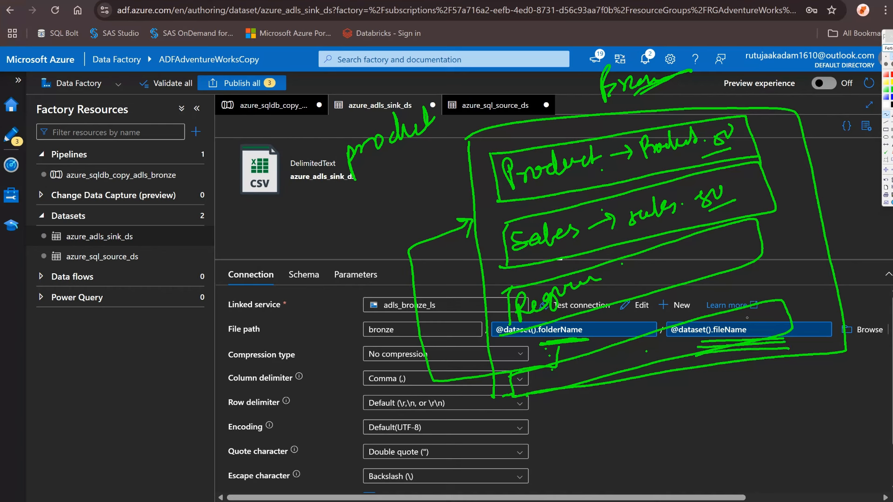
{"action": "mouse_move", "coordinate": [747, 318]}
{"action": "left_mouse_down"}
{"action": "mouse_move", "coordinate": [786, 328]}
{"action": "mouse_move", "coordinate": [717, 301]}
{"action": "left_mouse_up"}
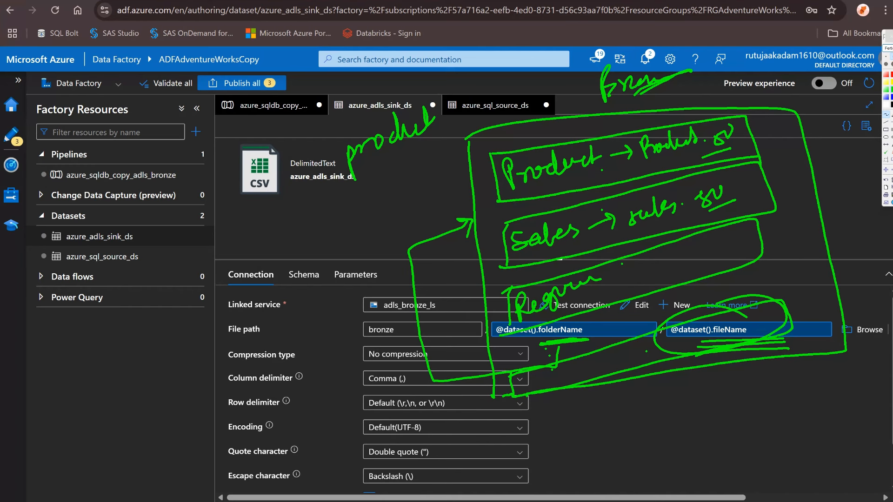
{"action": "left_click", "coordinate": [888, 48]}
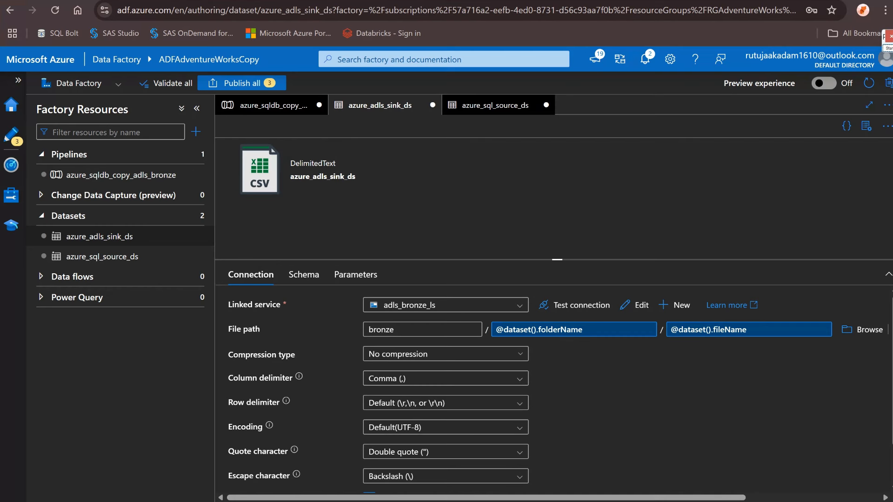
{"action": "left_click", "coordinate": [265, 105]}
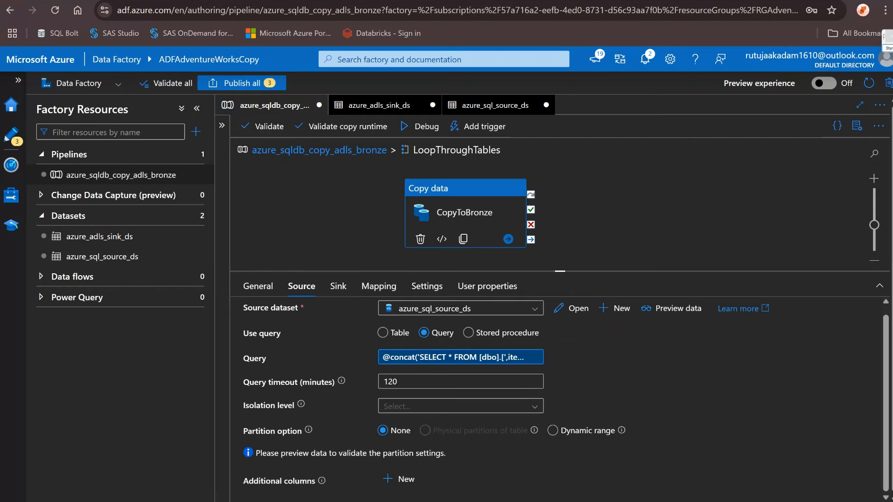
{"action": "left_click", "coordinate": [338, 286]}
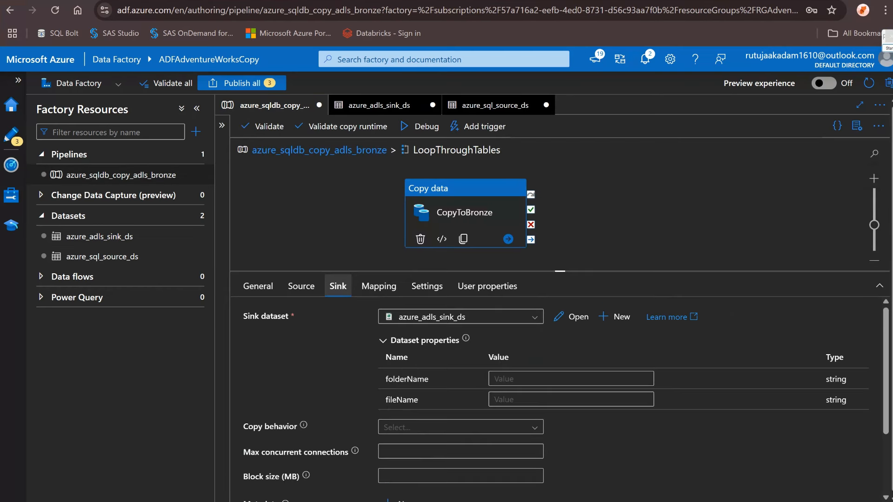
{"action": "left_click", "coordinate": [571, 379]}
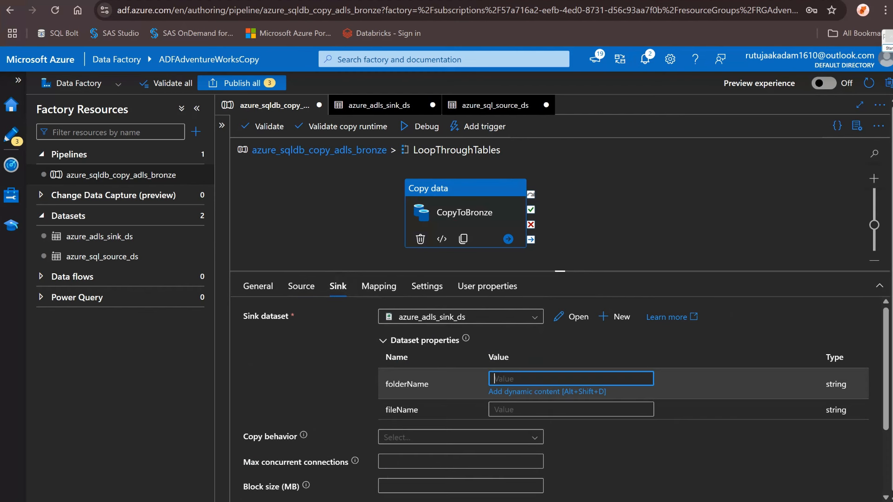
{"action": "left_click", "coordinate": [571, 409]}
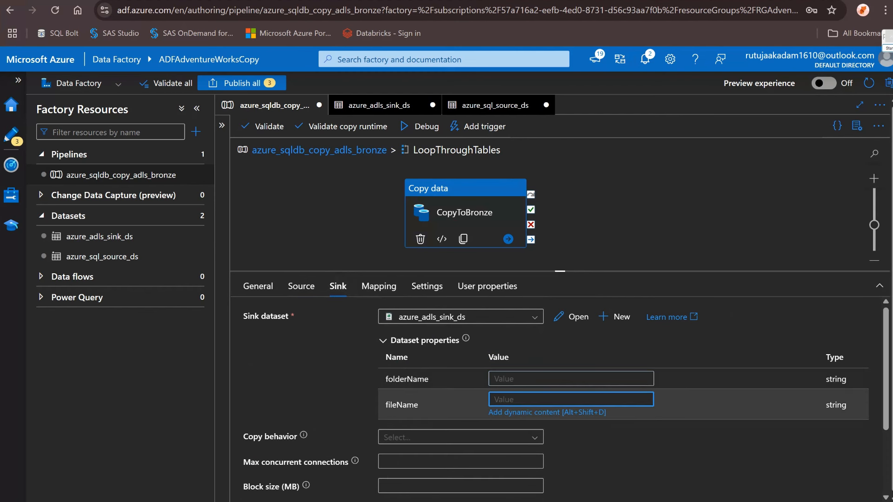
{"action": "left_click", "coordinate": [571, 379]}
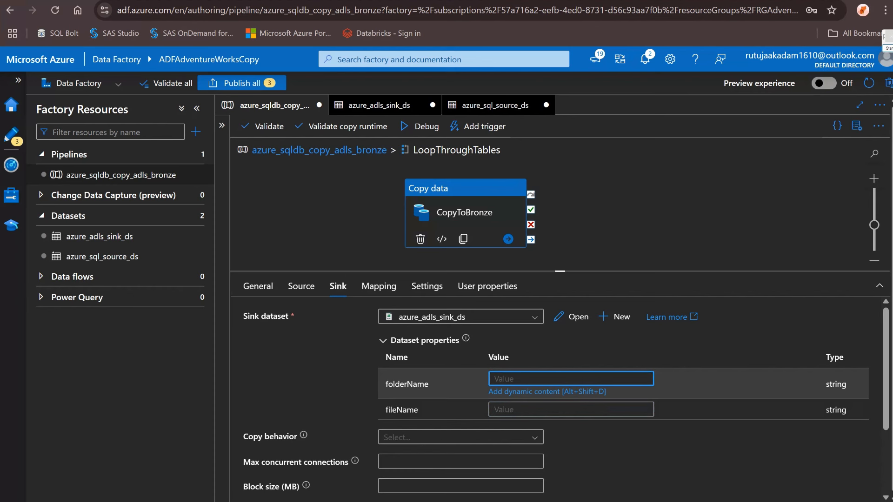
{"action": "key", "text": "alt+shift+d"}
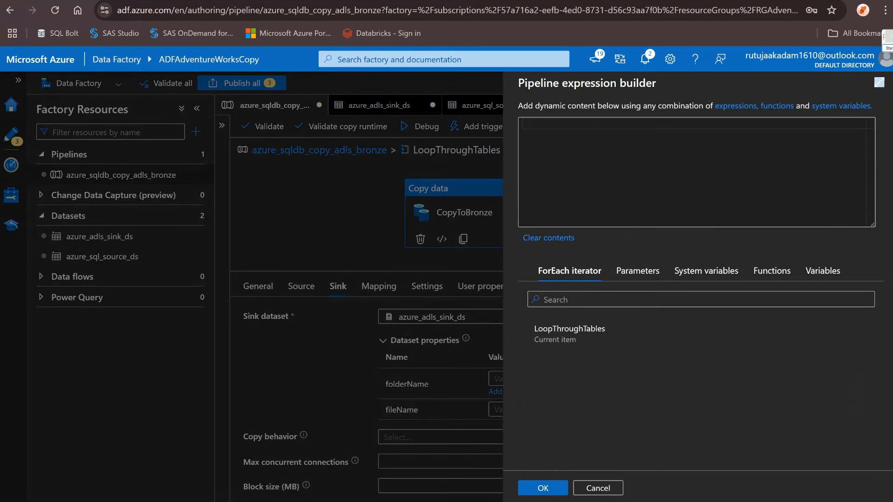
{"action": "left_click", "coordinate": [569, 332]}
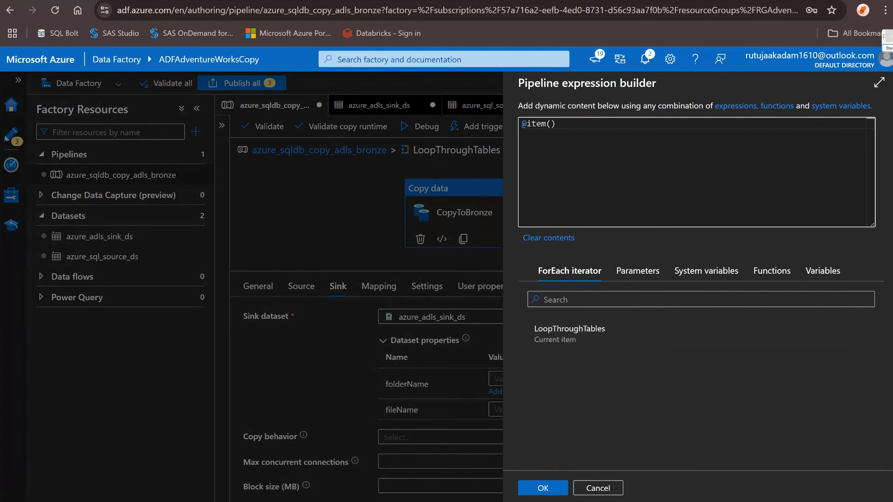
{"action": "left_click", "coordinate": [551, 124]}
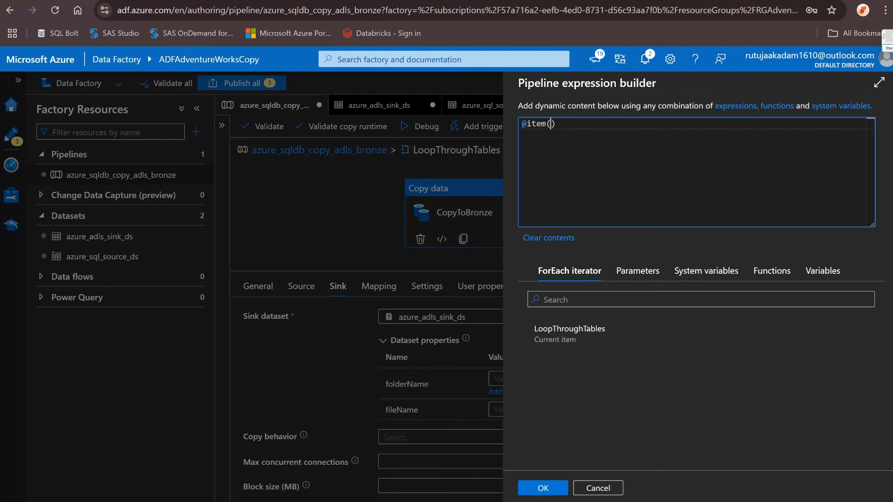
{"action": "left_click", "coordinate": [543, 488]}
{"action": "left_click", "coordinate": [535, 399]}
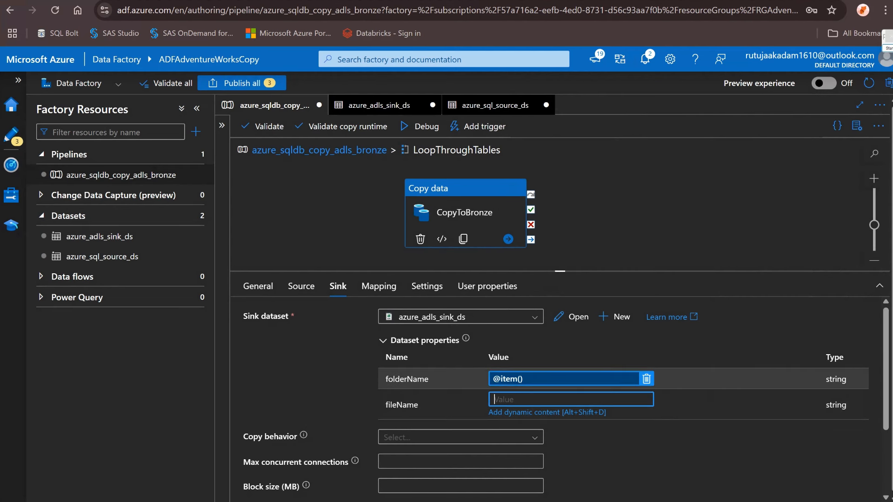
{"action": "left_click", "coordinate": [539, 379]}
{"action": "left_click", "coordinate": [543, 487]}
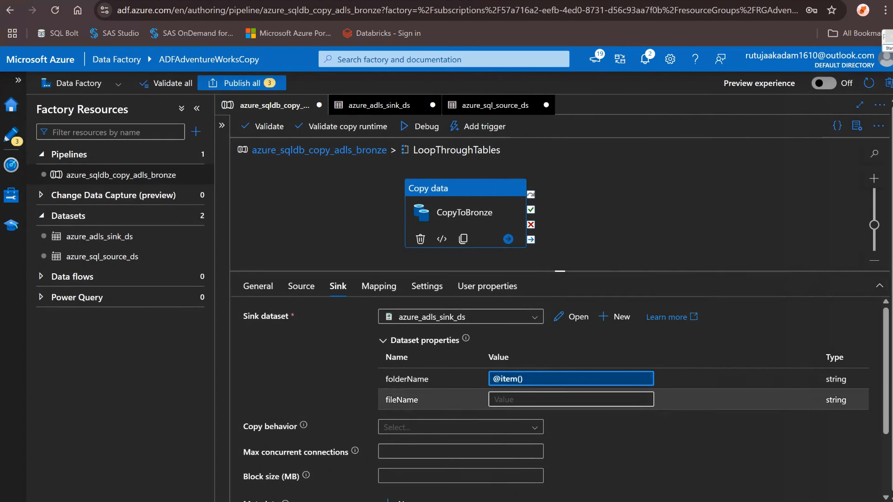
{"action": "left_click", "coordinate": [539, 399]}
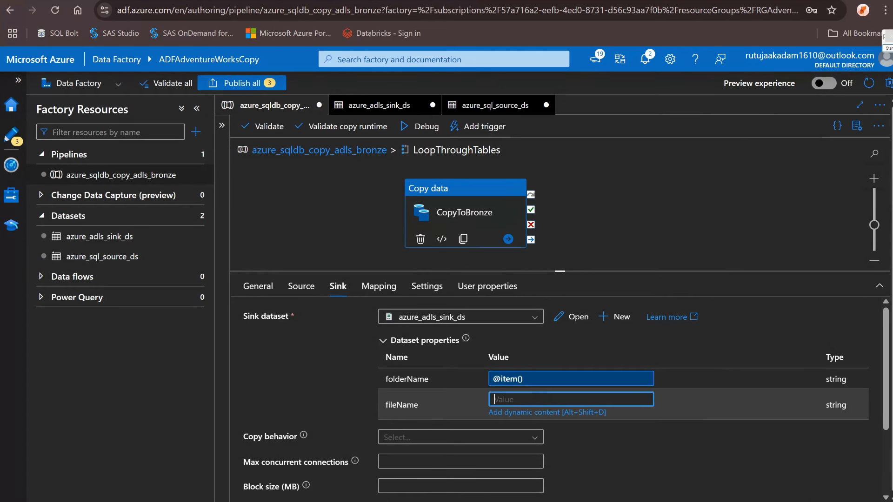
{"action": "left_click", "coordinate": [547, 412]}
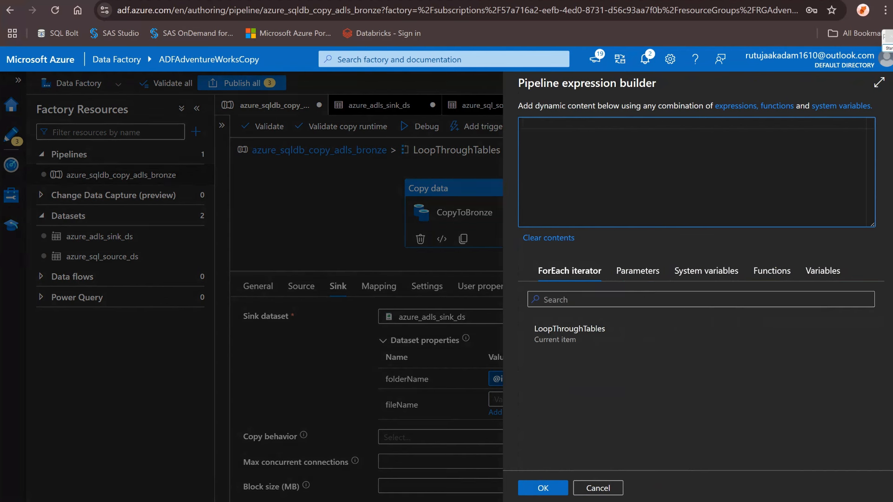
{"action": "type", "text": "@concat"}
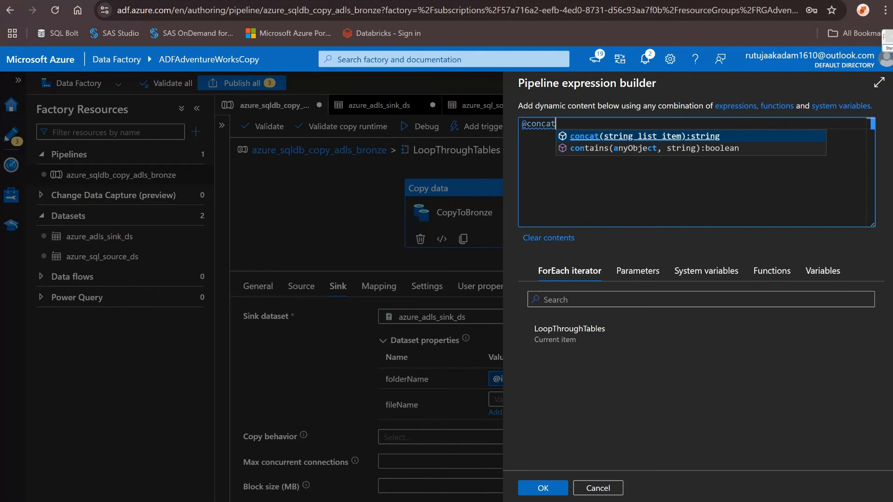
{"action": "type", "text": "()"}
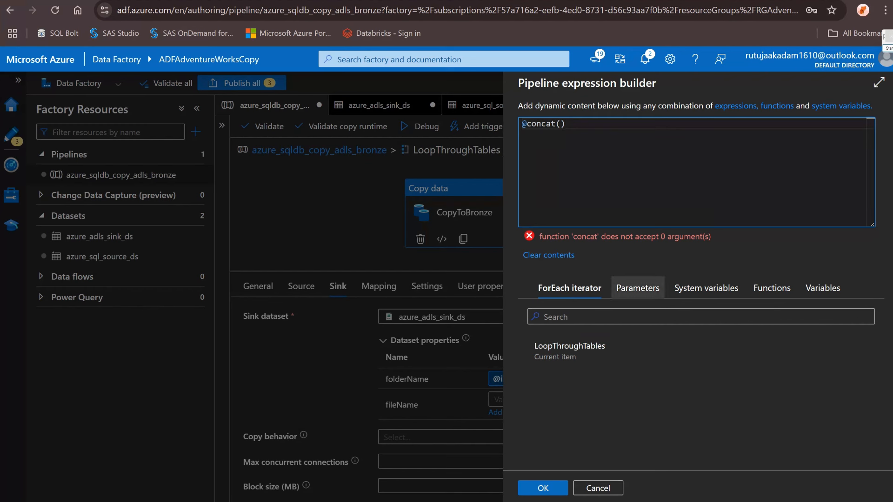
{"action": "left_click", "coordinate": [569, 349]}
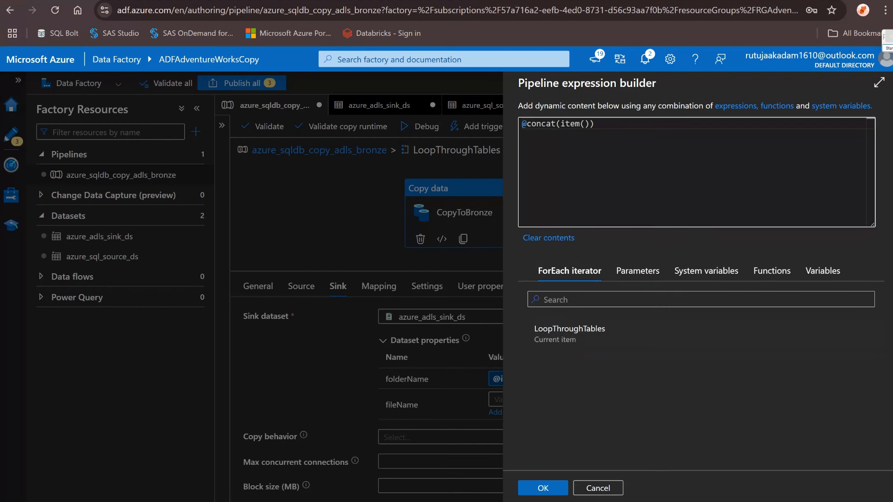
{"action": "left_click", "coordinate": [590, 124]}
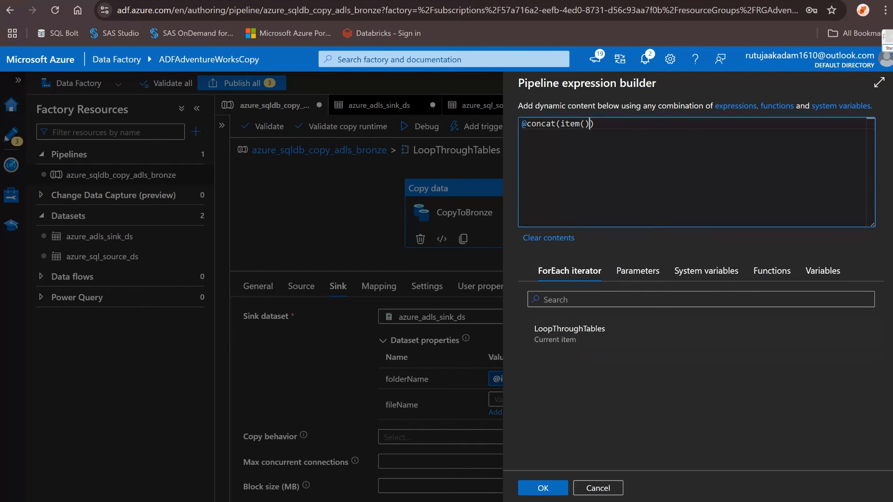
{"action": "type", "text": ",'.'"}
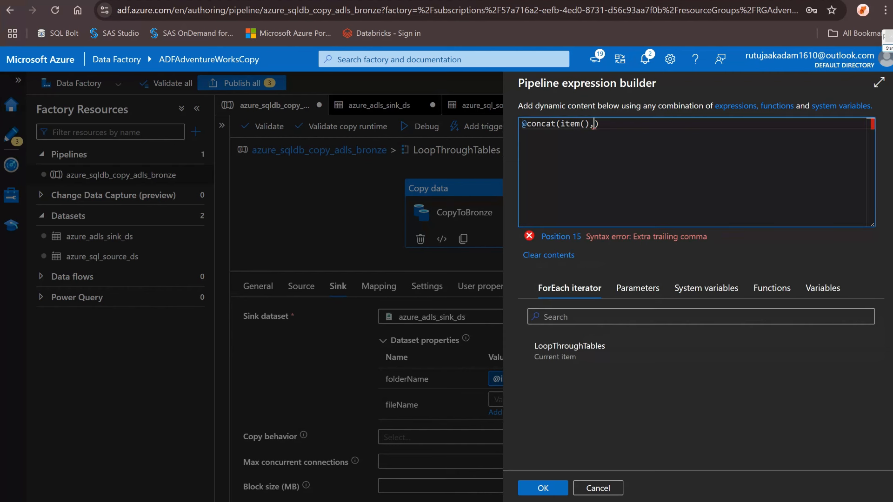
{"action": "type", "text": "csv"}
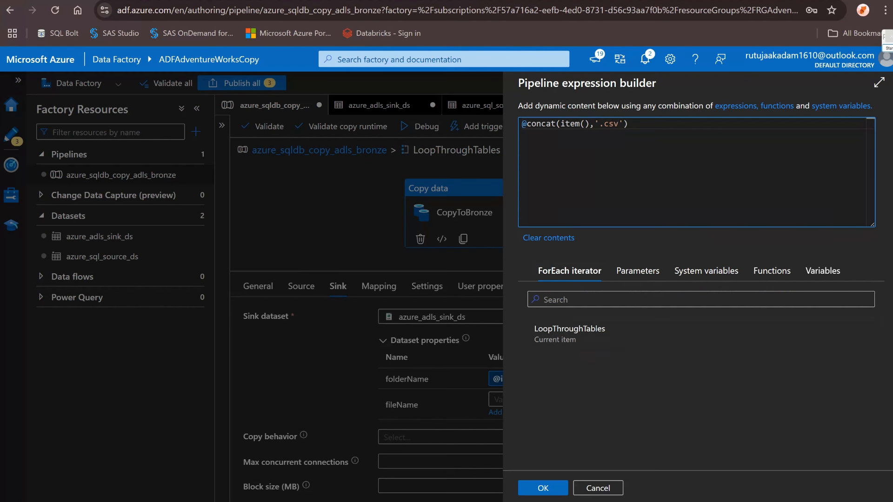
{"action": "left_click", "coordinate": [888, 48]}
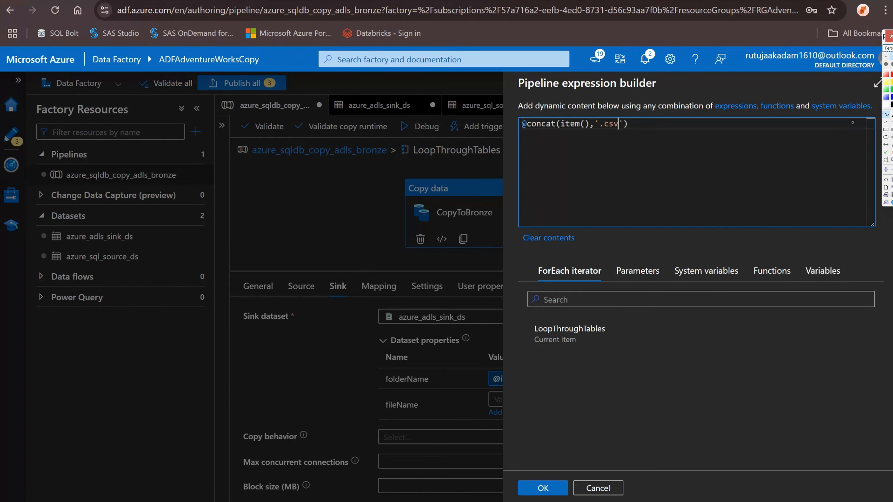
{"action": "mouse_move", "coordinate": [536, 210]}
{"action": "left_mouse_down"}
{"action": "mouse_move", "coordinate": [535, 248]}
{"action": "mouse_move", "coordinate": [568, 211]}
{"action": "mouse_move", "coordinate": [808, 255]}
{"action": "mouse_move", "coordinate": [526, 287]}
{"action": "left_mouse_up"}
{"action": "mouse_move", "coordinate": [545, 185]}
{"action": "left_mouse_down"}
{"action": "mouse_move", "coordinate": [547, 200]}
{"action": "mouse_move", "coordinate": [547, 190]}
{"action": "mouse_move", "coordinate": [573, 188]}
{"action": "mouse_move", "coordinate": [586, 165]}
{"action": "mouse_move", "coordinate": [632, 177]}
{"action": "left_mouse_up"}
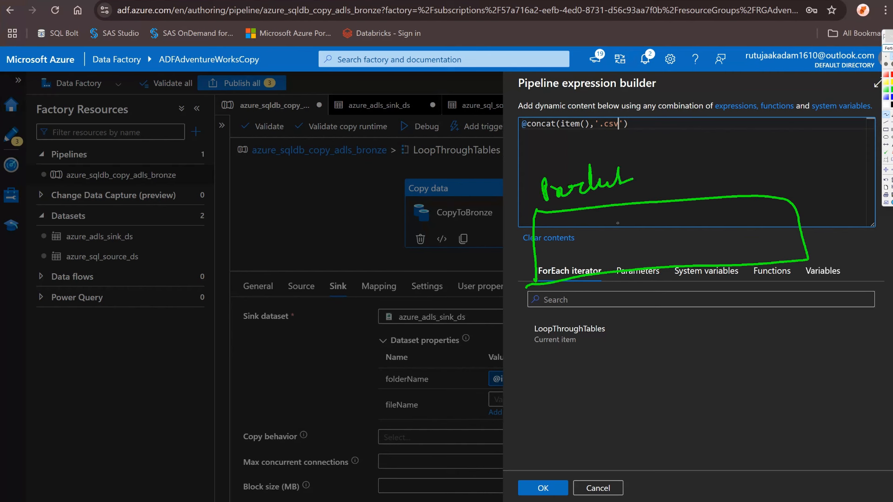
{"action": "left_click_drag", "start_coordinate": [553, 265], "coordinate": [742, 243]}
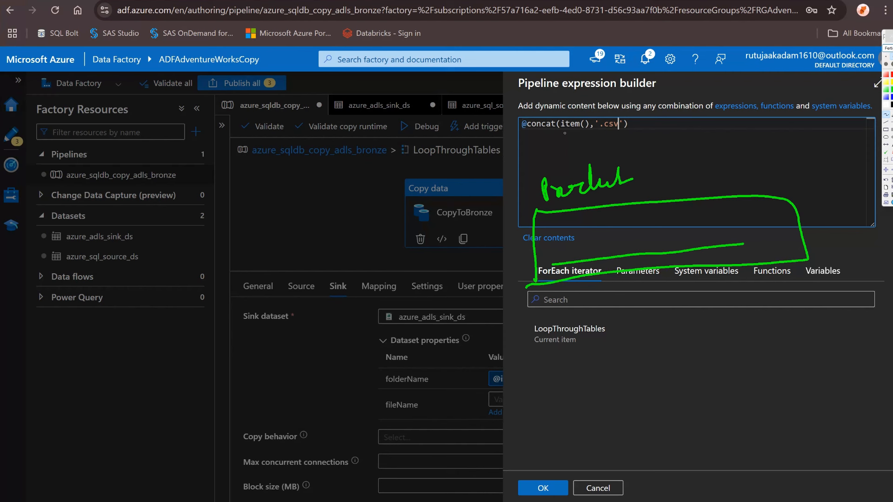
{"action": "left_click_drag", "start_coordinate": [561, 135], "coordinate": [615, 137]}
{"action": "left_click", "coordinate": [589, 136]}
{"action": "mouse_move", "coordinate": [645, 224]}
{"action": "left_mouse_down"}
{"action": "mouse_move", "coordinate": [647, 247]}
{"action": "mouse_move", "coordinate": [652, 228]}
{"action": "mouse_move", "coordinate": [675, 236]}
{"action": "mouse_move", "coordinate": [704, 226]}
{"action": "mouse_move", "coordinate": [723, 235]}
{"action": "mouse_move", "coordinate": [750, 213]}
{"action": "left_mouse_up"}
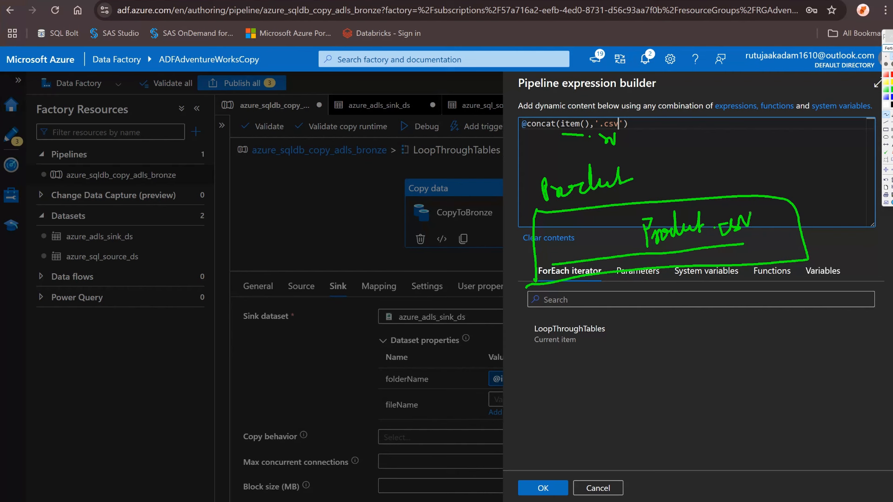
{"action": "left_click_drag", "start_coordinate": [529, 336], "coordinate": [539, 412]}
{"action": "mouse_move", "coordinate": [529, 340]}
{"action": "left_mouse_down"}
{"action": "mouse_move", "coordinate": [641, 313]}
{"action": "mouse_move", "coordinate": [814, 357]}
{"action": "mouse_move", "coordinate": [553, 408]}
{"action": "left_mouse_up"}
{"action": "mouse_move", "coordinate": [537, 303]}
{"action": "left_mouse_down"}
{"action": "mouse_move", "coordinate": [524, 329]}
{"action": "mouse_move", "coordinate": [560, 293]}
{"action": "mouse_move", "coordinate": [580, 298]}
{"action": "mouse_move", "coordinate": [571, 312]}
{"action": "left_mouse_up"}
{"action": "mouse_move", "coordinate": [604, 345]}
{"action": "left_mouse_down"}
{"action": "mouse_move", "coordinate": [597, 372]}
{"action": "mouse_move", "coordinate": [629, 365]}
{"action": "mouse_move", "coordinate": [649, 345]}
{"action": "mouse_move", "coordinate": [653, 357]}
{"action": "left_mouse_up"}
{"action": "right_click", "coordinate": [653, 353]}
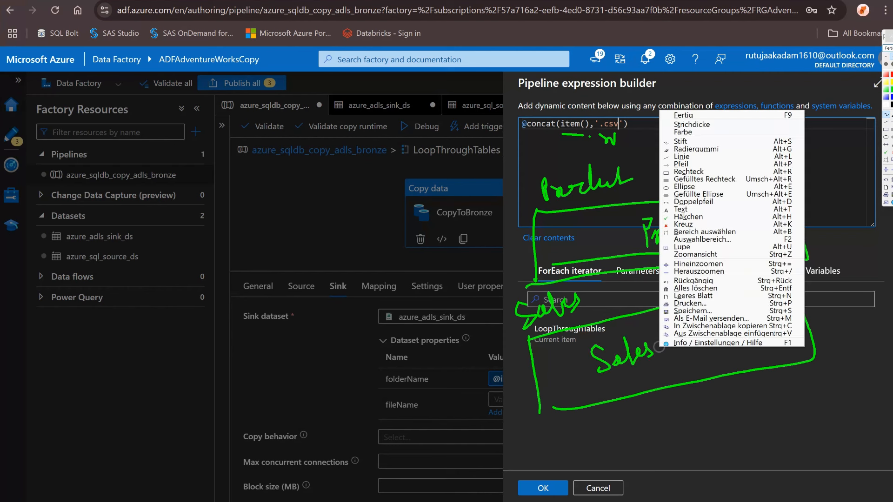
{"action": "left_click", "coordinate": [659, 356]}
{"action": "right_click", "coordinate": [653, 357]}
{"action": "left_click", "coordinate": [655, 350]}
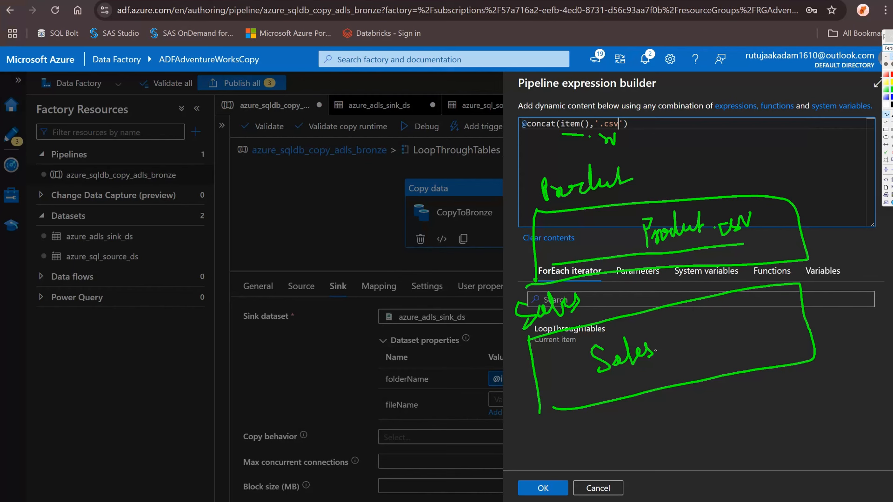
{"action": "mouse_move", "coordinate": [679, 340]}
{"action": "left_mouse_down"}
{"action": "mouse_move", "coordinate": [672, 350]}
{"action": "mouse_move", "coordinate": [695, 324]}
{"action": "left_mouse_up"}
{"action": "mouse_move", "coordinate": [677, 484]}
{"action": "left_mouse_down"}
{"action": "mouse_move", "coordinate": [724, 424]}
{"action": "mouse_move", "coordinate": [711, 477]}
{"action": "mouse_move", "coordinate": [689, 483]}
{"action": "left_mouse_up"}
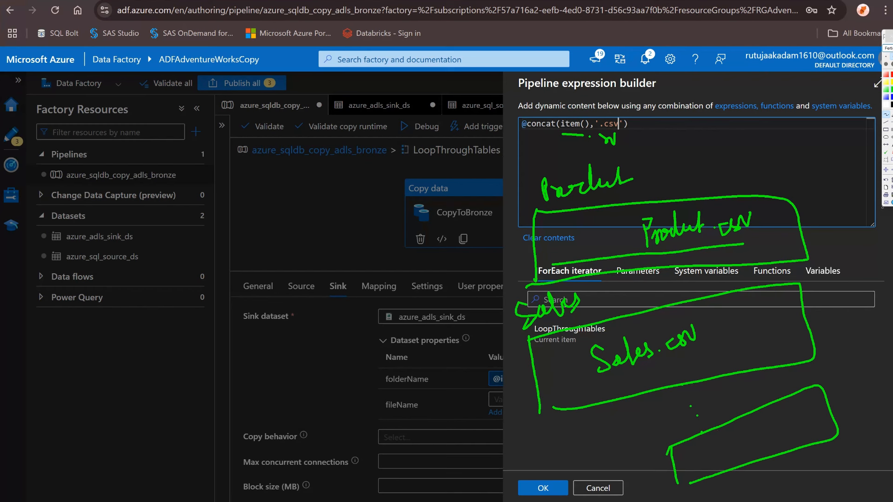
{"action": "left_click", "coordinate": [888, 48]}
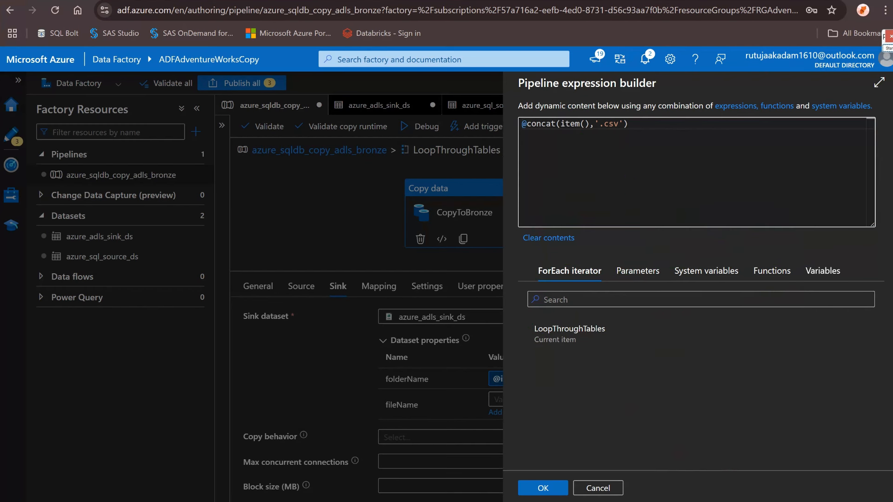
Check the item and .csv arguments of the concat expression and accept it as the sink dataset's fileName value
{"action": "left_click", "coordinate": [566, 123]}
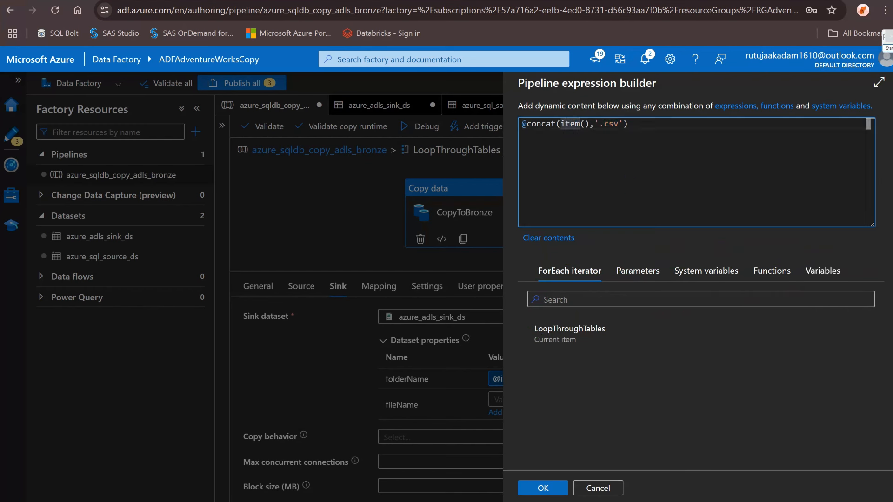
{"action": "left_click", "coordinate": [613, 123]}
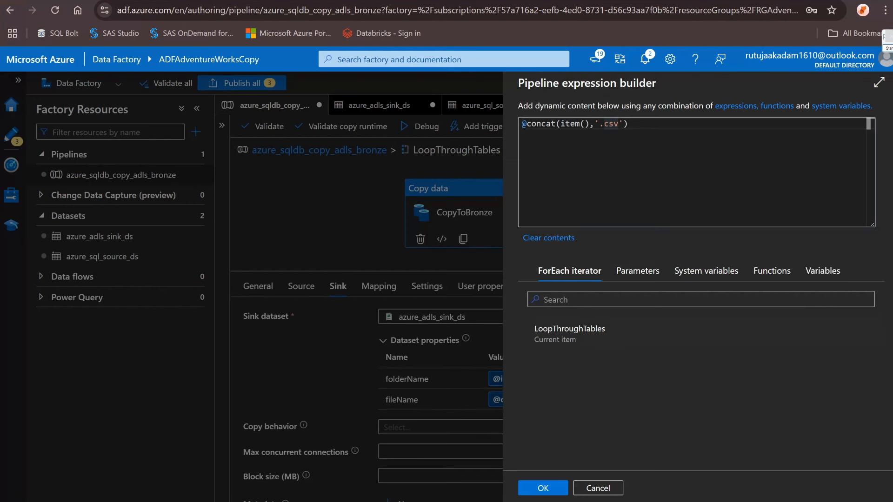
{"action": "left_click", "coordinate": [543, 487]}
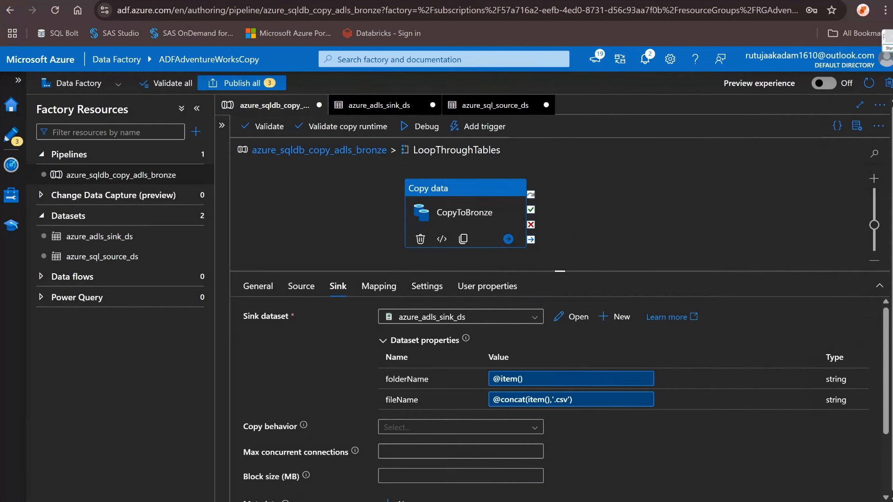
Return from the LoopThroughTables activities to the azure_sqldb_copy_adls_bronze pipeline and publish all pending changes
{"action": "left_click", "coordinate": [367, 150]}
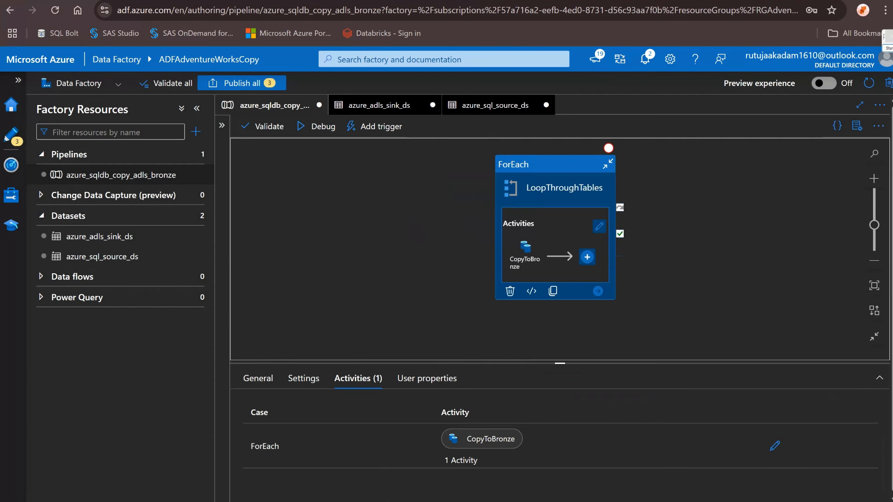
{"action": "left_click", "coordinate": [242, 83]}
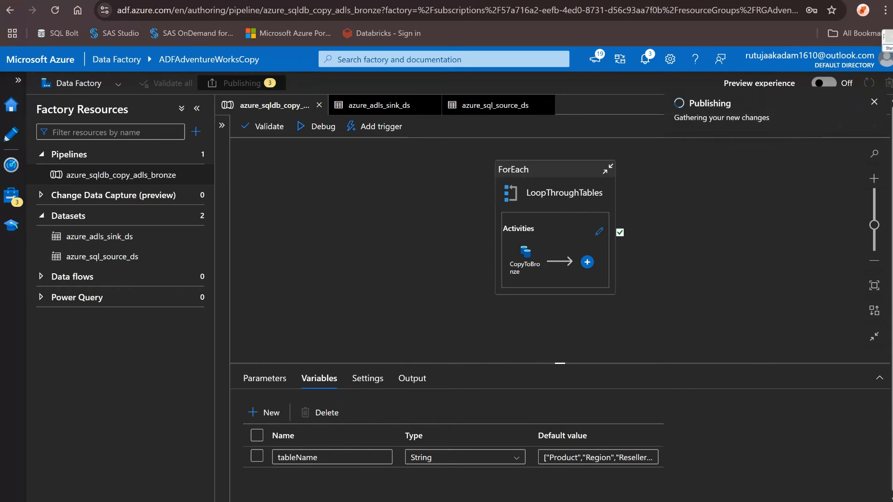
{"action": "left_click", "coordinate": [543, 487]}
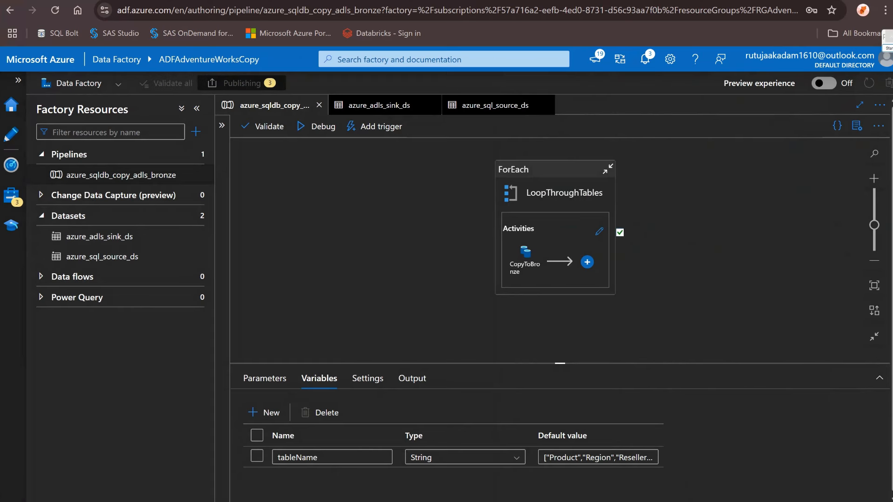
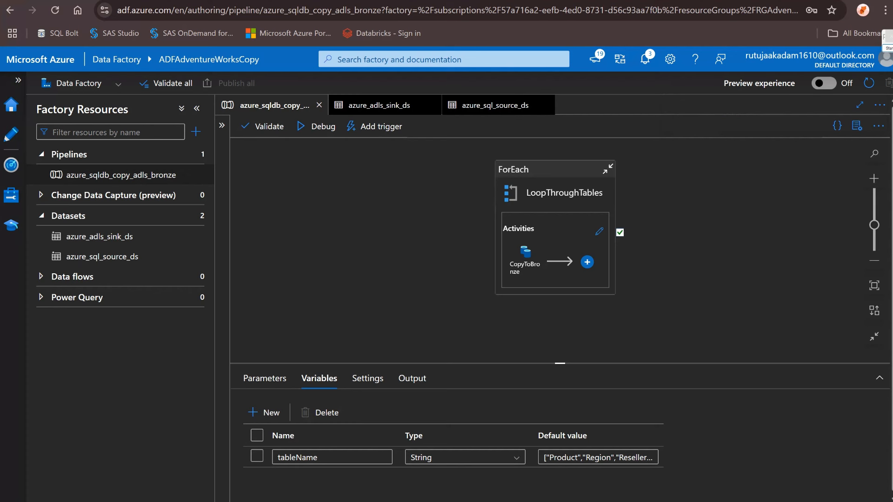
Validate the azure_sqldb_copy_adls_bronze pipeline, close the validation output and start a debug run
{"action": "left_click", "coordinate": [559, 325]}
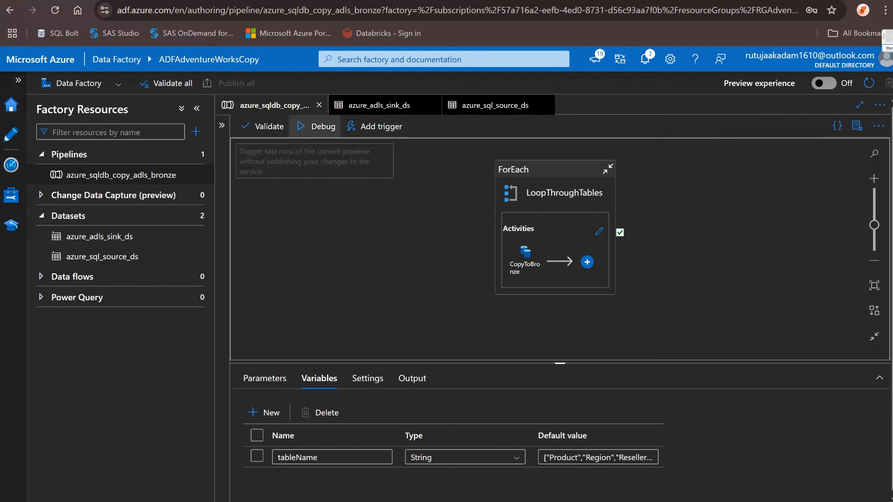
{"action": "left_click", "coordinate": [267, 126]}
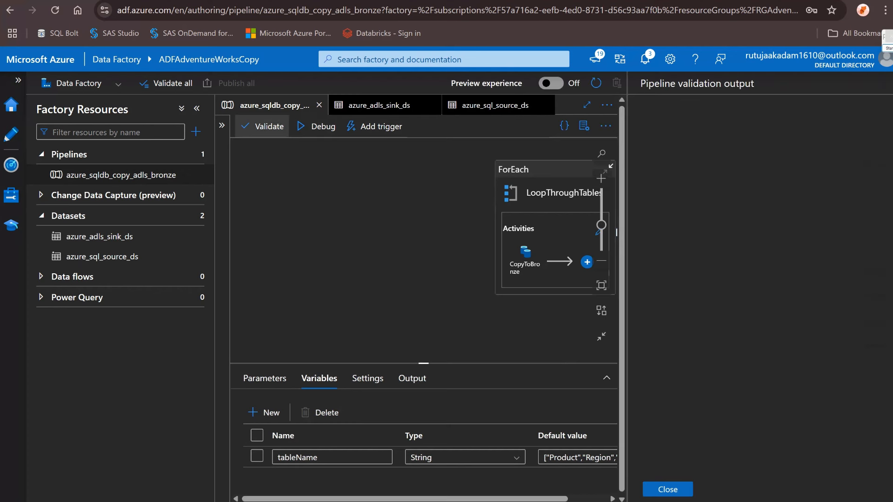
{"action": "left_click", "coordinate": [667, 489]}
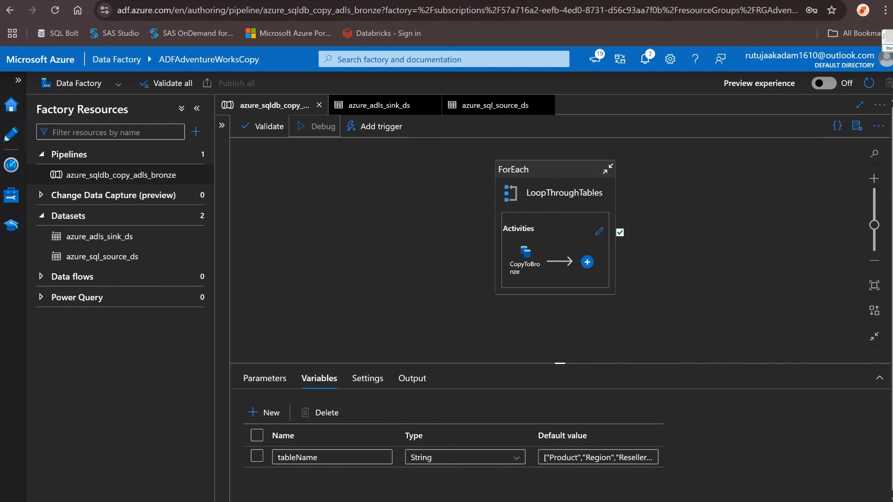
{"action": "left_click", "coordinate": [409, 248]}
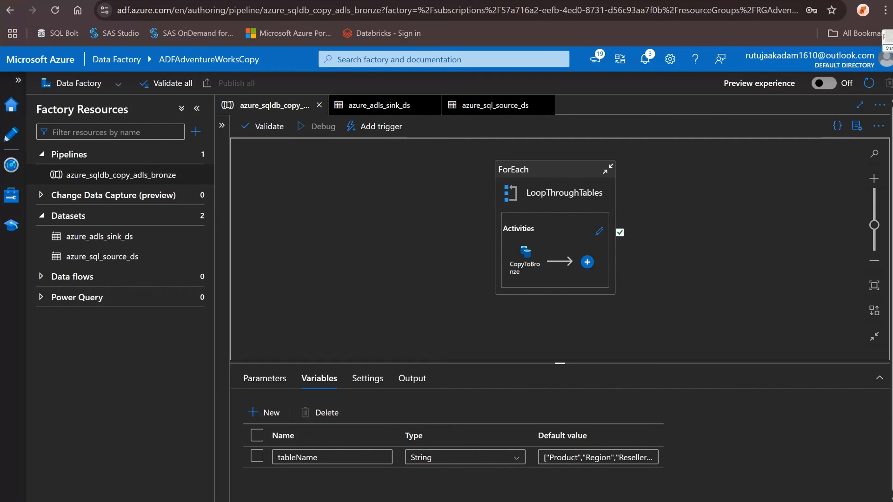
{"action": "left_click_drag", "start_coordinate": [560, 363], "coordinate": [560, 338]}
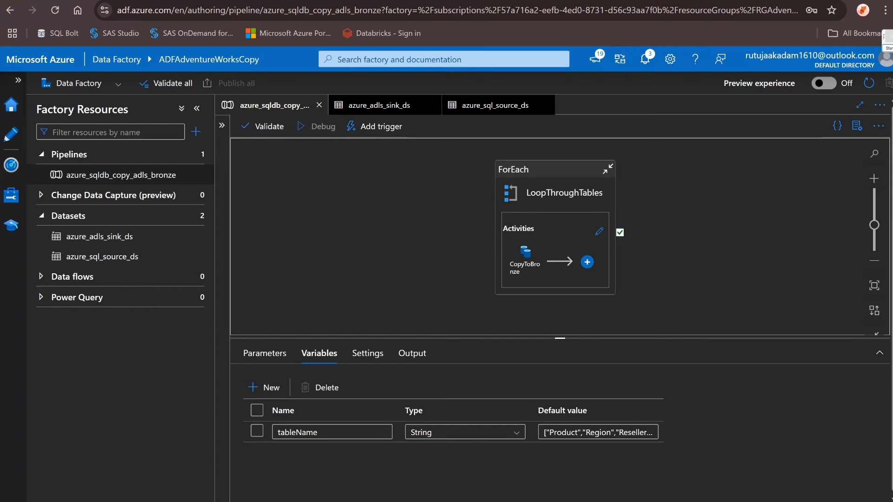
Switch to the Azure portal and open the bronze container of the adlsadventureproject storage account in the RGAdventureWorks resource group
{"action": "key", "text": "ctrl+shift+Tab"}
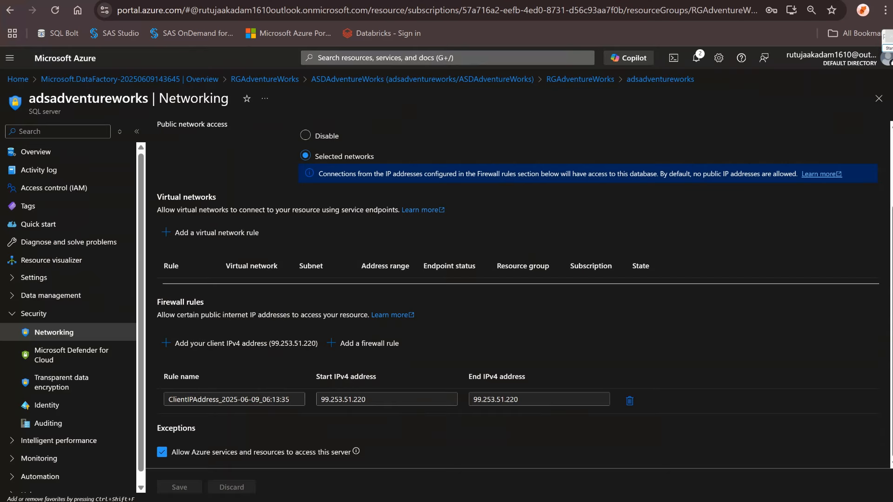
{"action": "left_click", "coordinate": [265, 79]}
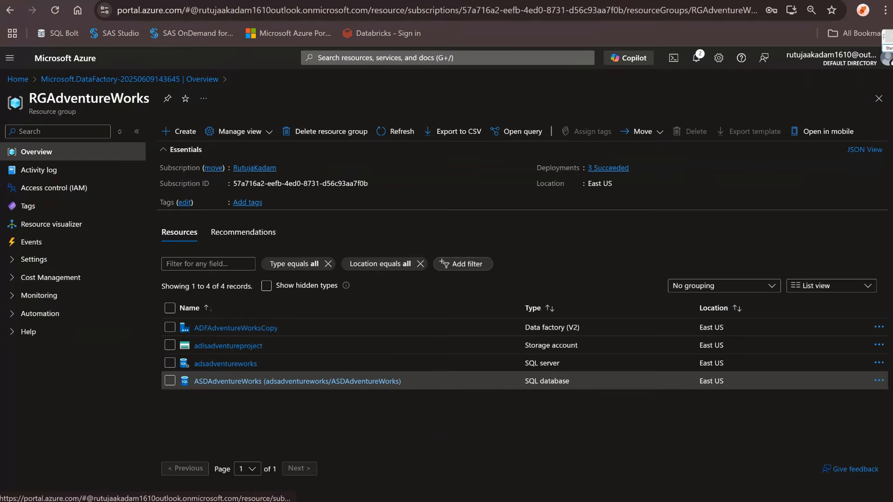
{"action": "left_click", "coordinate": [228, 345]}
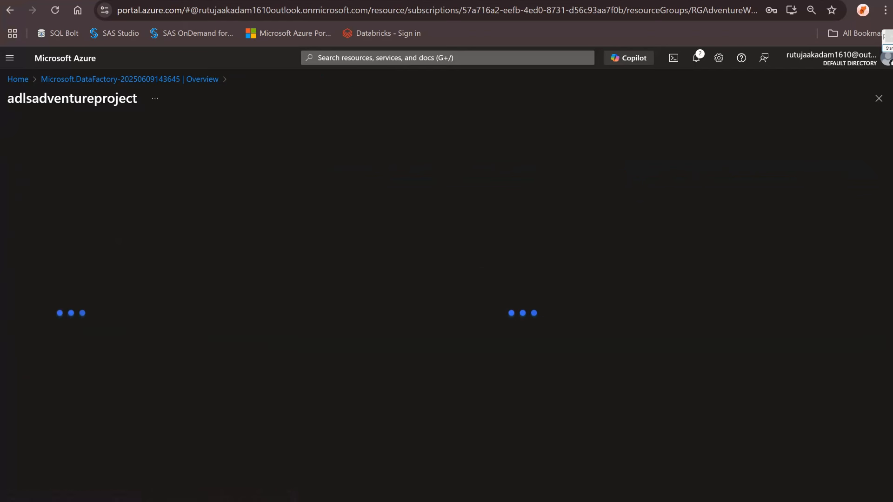
{"action": "left_click", "coordinate": [52, 351]}
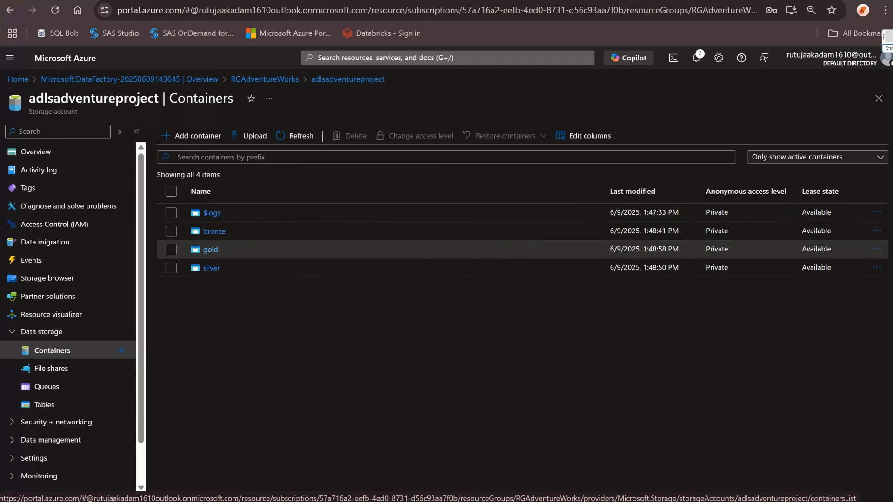
{"action": "left_click", "coordinate": [215, 231]}
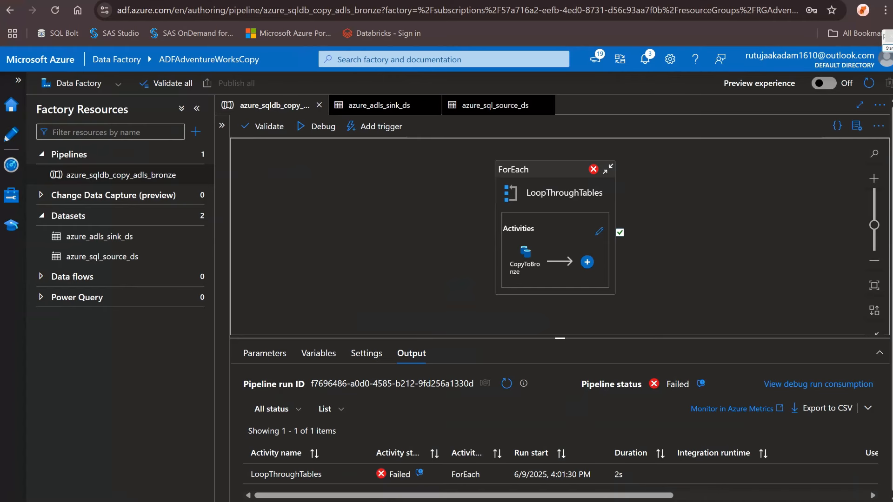
Back in Data Factory, examine the output, input and error details of the LoopThroughTables activity in the debug run
{"action": "scroll", "coordinate": [560, 236], "scroll_direction": "down", "scroll_amount": 1}
{"action": "scroll", "coordinate": [560, 236], "scroll_direction": "up", "scroll_amount": 1}
{"action": "left_click", "coordinate": [358, 474]}
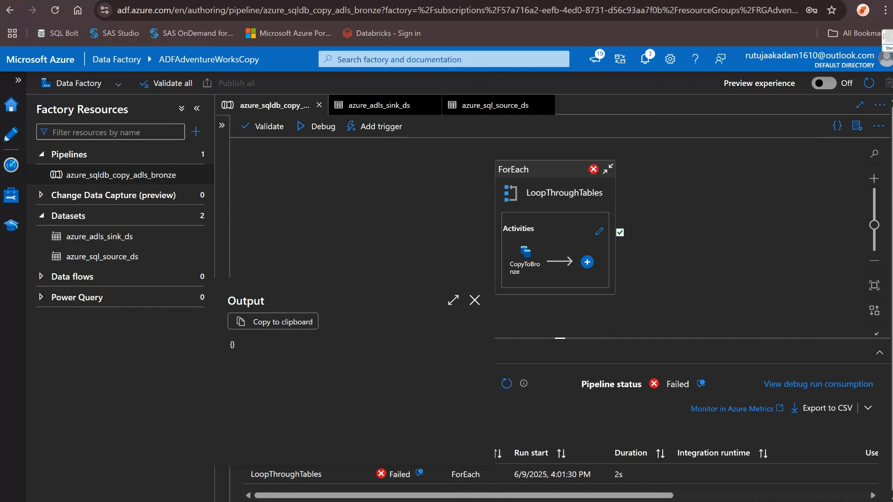
{"action": "left_click", "coordinate": [474, 300]}
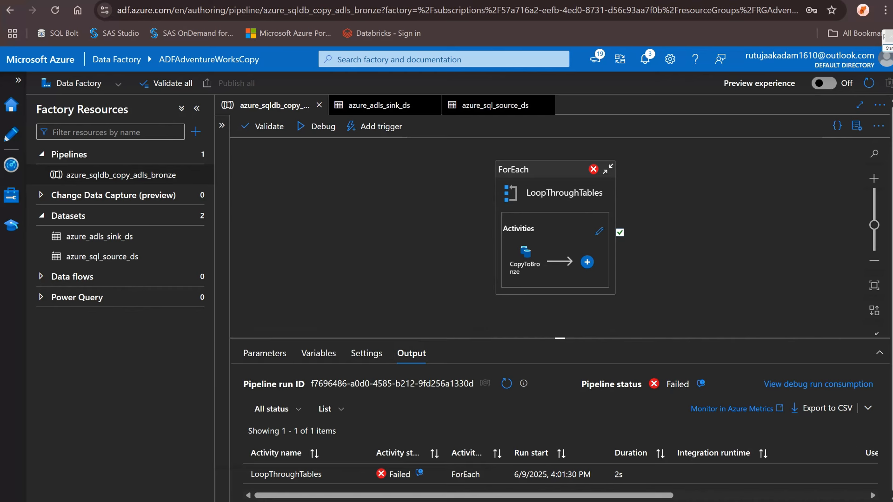
{"action": "left_click", "coordinate": [338, 474]}
{"action": "left_click", "coordinate": [454, 300]}
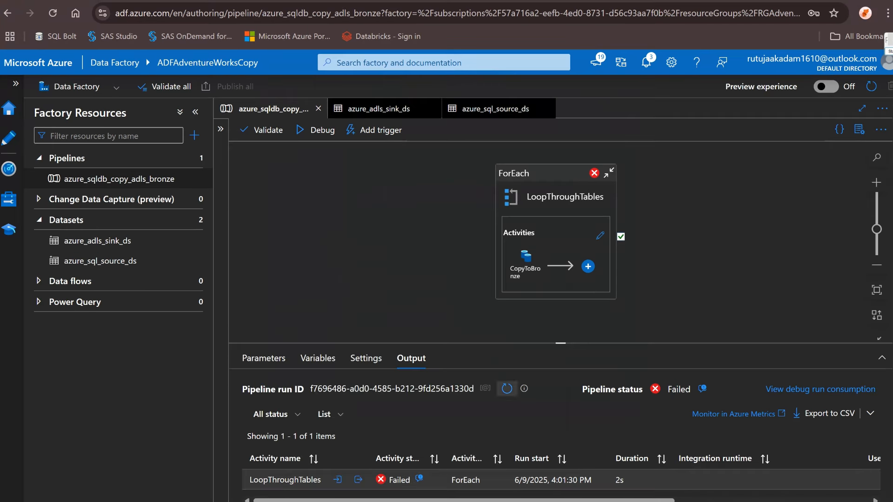
{"action": "left_click", "coordinate": [419, 477]}
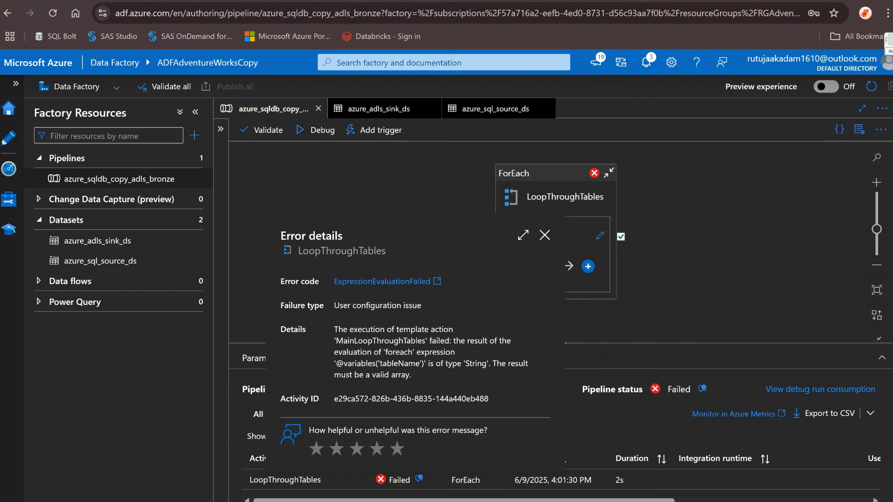
{"action": "key", "text": "Escape"}
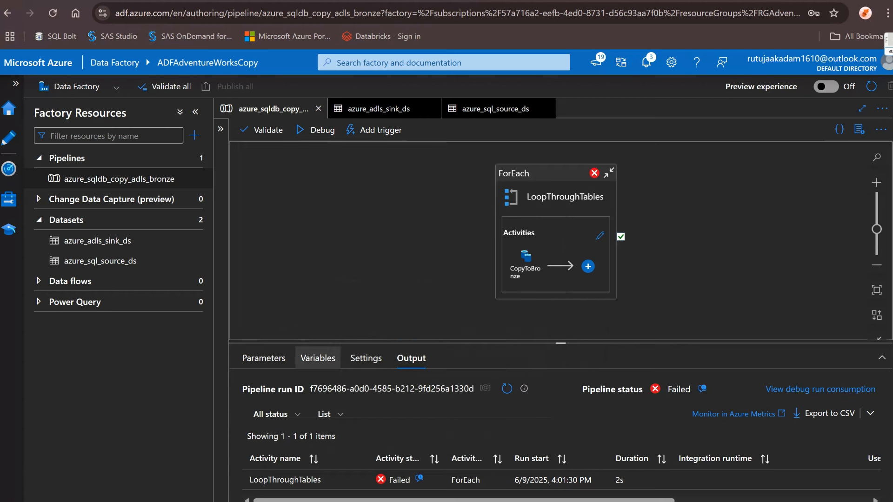
Change the type of the pipeline variable tableName to Array and check its default list of tables
{"action": "left_click", "coordinate": [318, 358]}
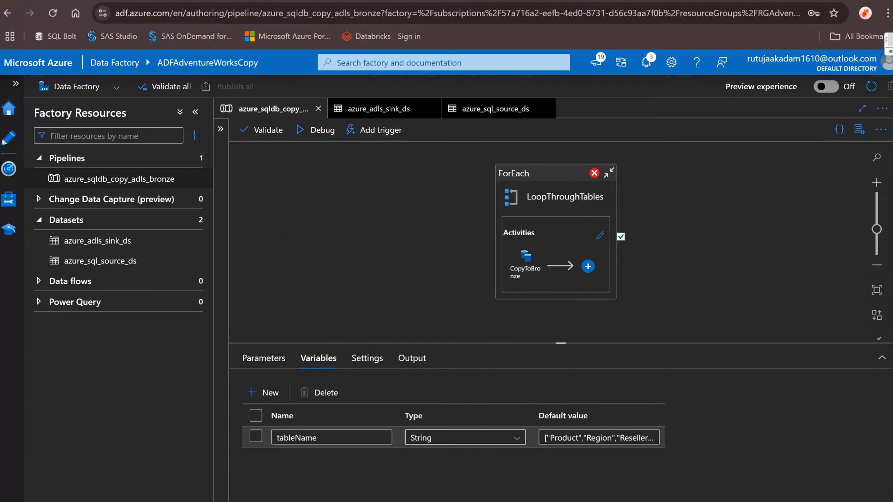
{"action": "left_click", "coordinate": [465, 438]}
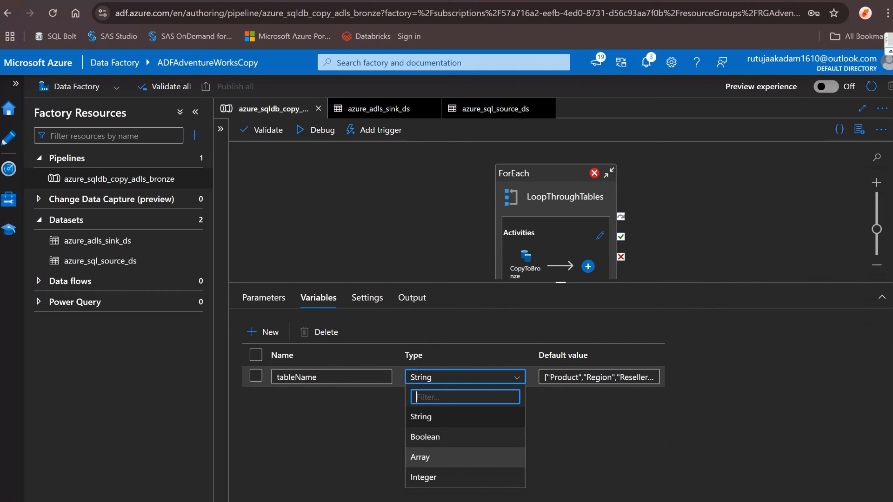
{"action": "left_click", "coordinate": [458, 458]}
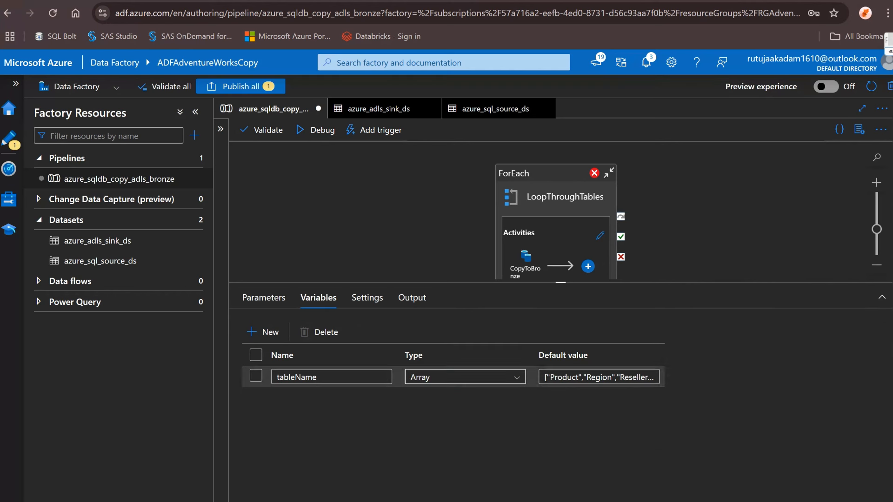
{"action": "left_click", "coordinate": [558, 377]}
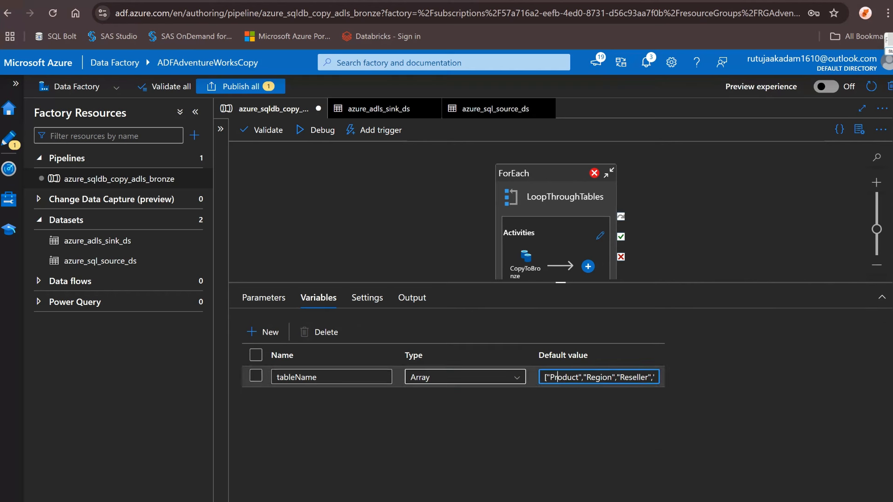
{"action": "left_click_drag", "start_coordinate": [561, 283], "coordinate": [561, 318]}
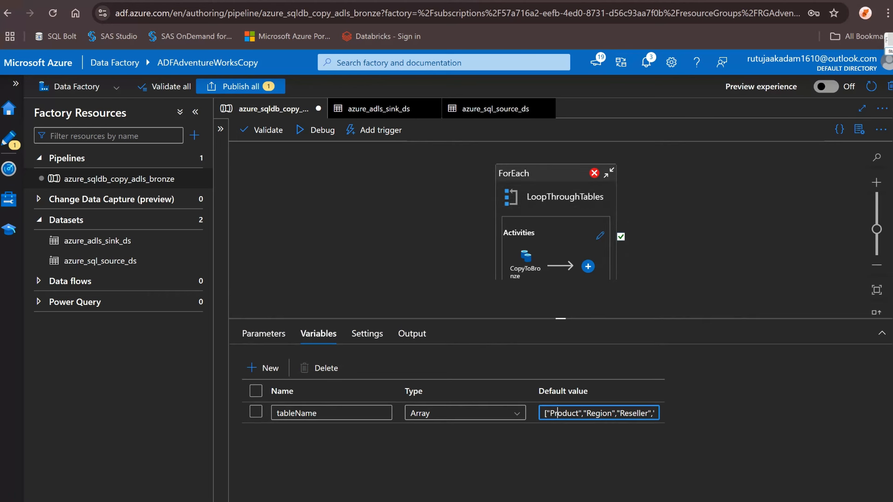
{"action": "left_click", "coordinate": [556, 197]}
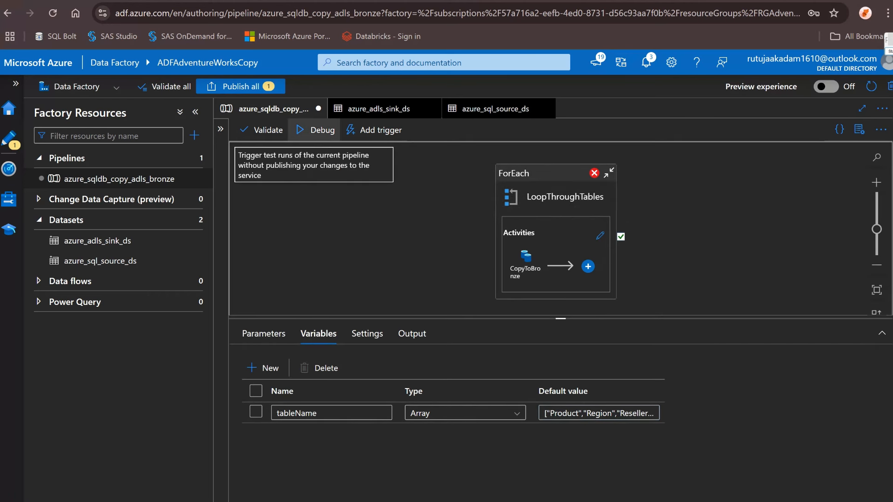
Publish the pending pipeline change and start a debug run of azure_sqldb_copy_adls_bronze
{"action": "left_click", "coordinate": [241, 86]}
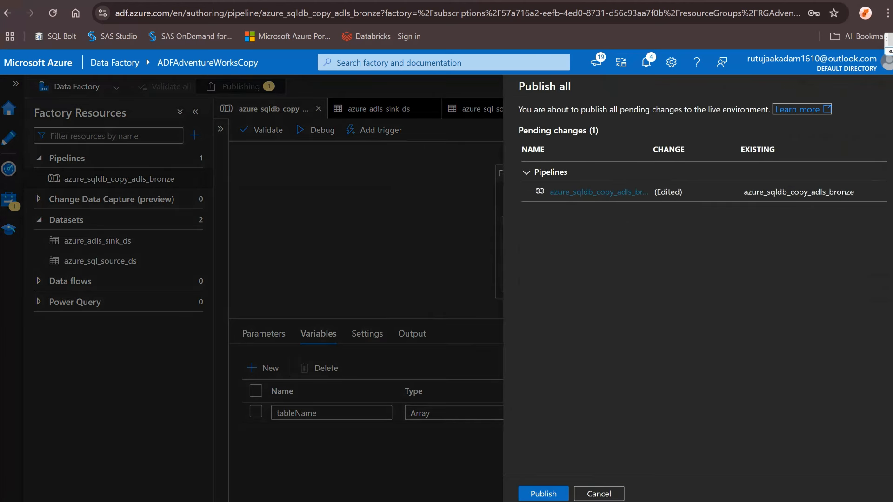
{"action": "left_click", "coordinate": [543, 494]}
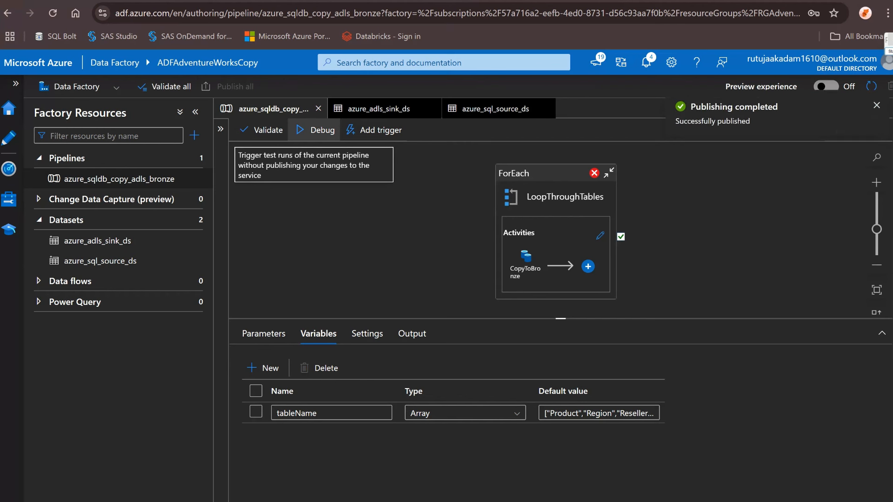
{"action": "left_click", "coordinate": [315, 130]}
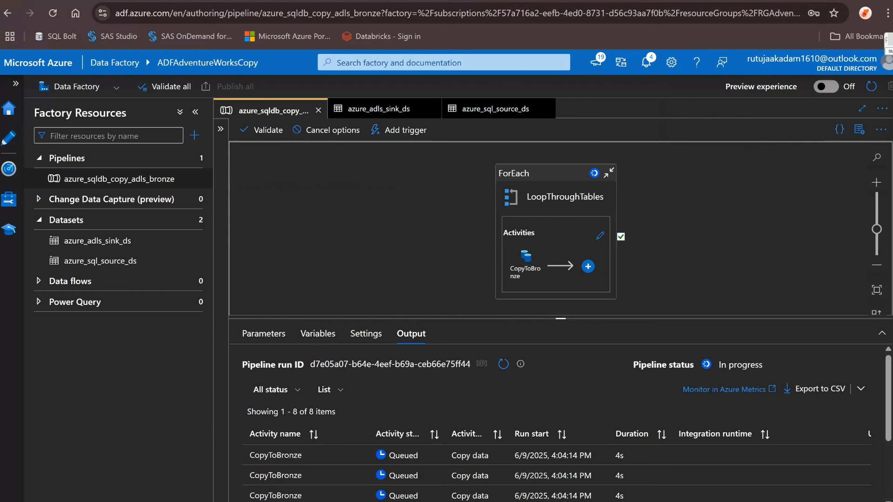
Examine the activity runs of the debug run and the output details of the first CopyToBronze activity
{"action": "left_click_drag", "start_coordinate": [560, 319], "coordinate": [560, 203]}
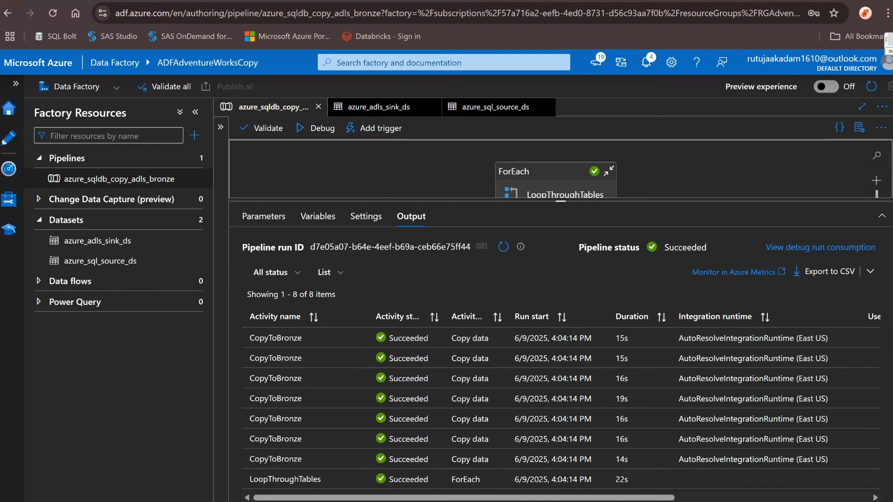
{"action": "left_click", "coordinate": [335, 338]}
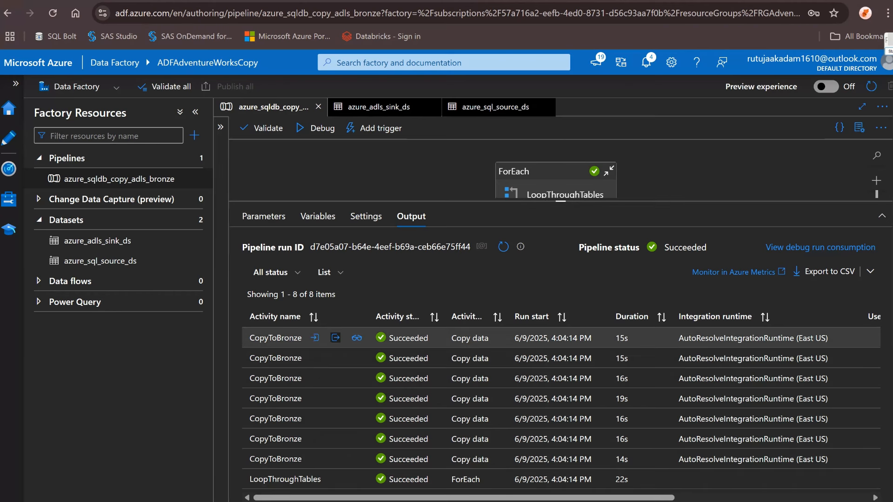
{"action": "scroll", "coordinate": [326, 251], "scroll_direction": "down", "scroll_amount": 5}
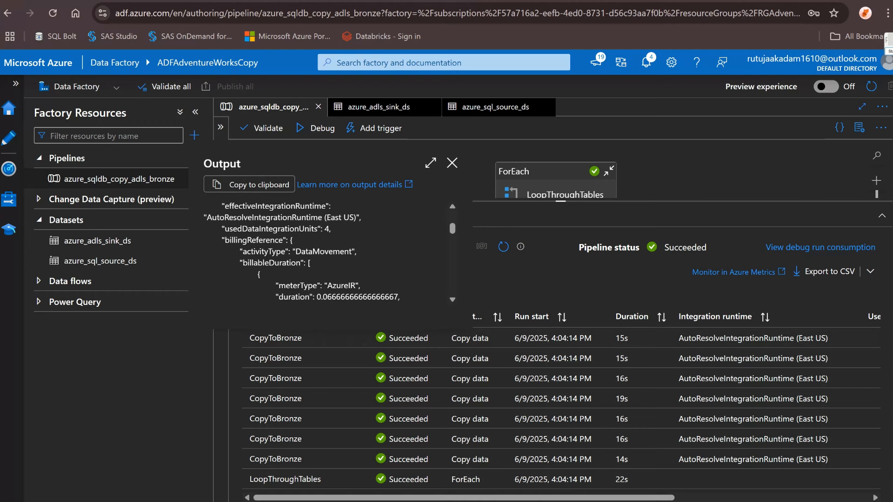
{"action": "left_click", "coordinate": [452, 163]}
Switch to the bronze container in the Azure portal, refresh its contents and open the Product folder
{"action": "key", "text": "ctrl+Tab"}
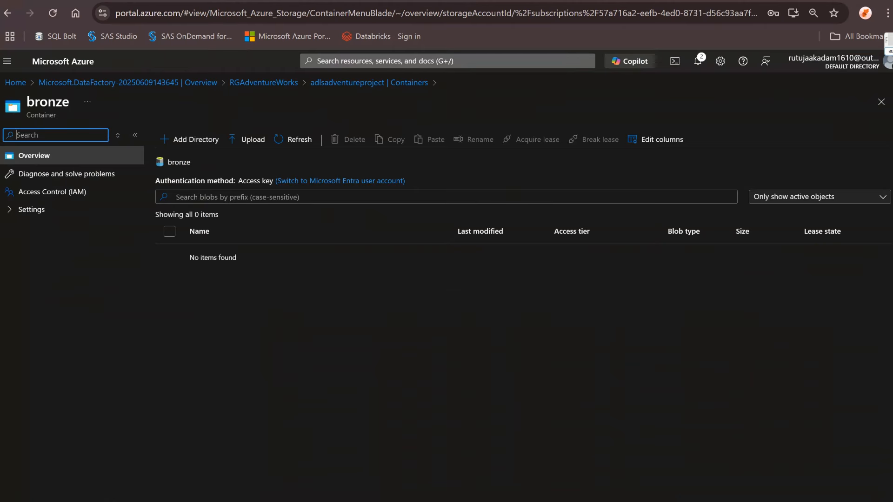
{"action": "left_click", "coordinate": [293, 139]}
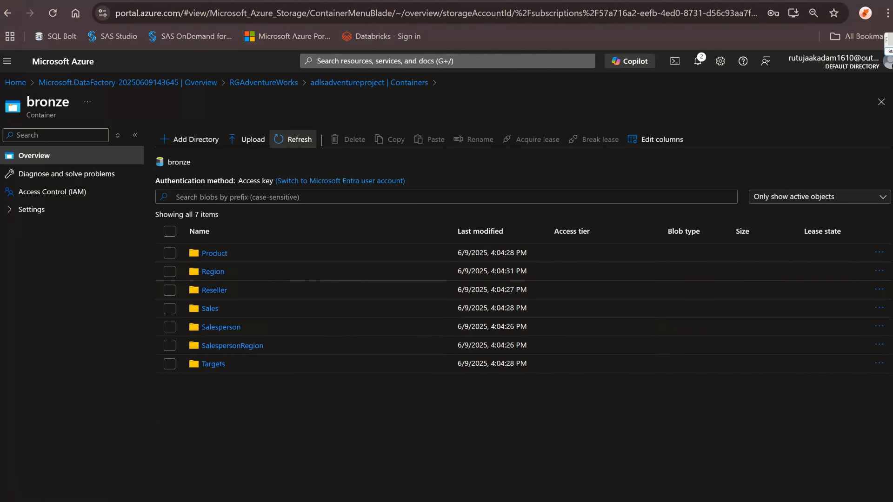
{"action": "left_click", "coordinate": [215, 253]}
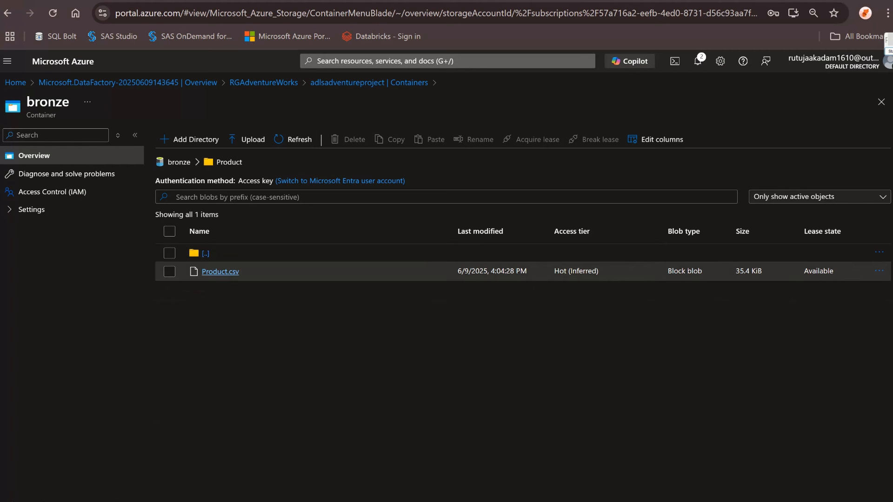
Download Product.csv from the Product folder and examine its header row in Excel
{"action": "left_click", "coordinate": [220, 271]}
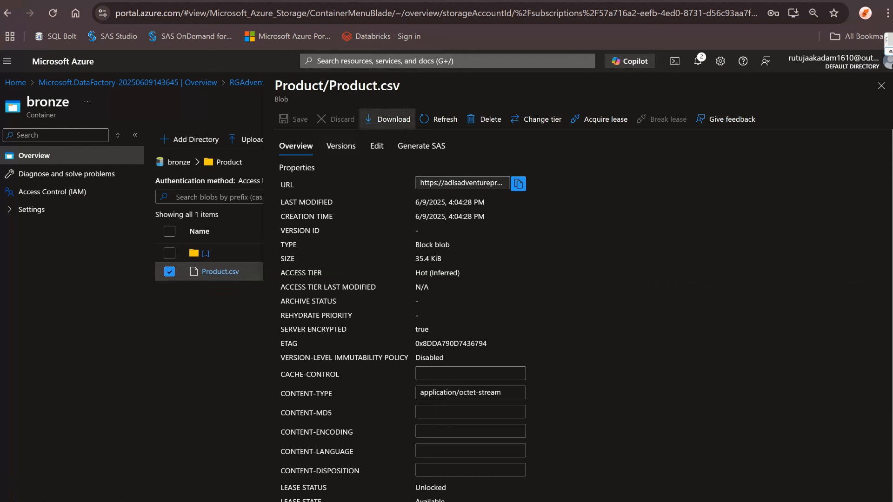
{"action": "left_click", "coordinate": [388, 119]}
{"action": "mouse_move", "coordinate": [725, 47]}
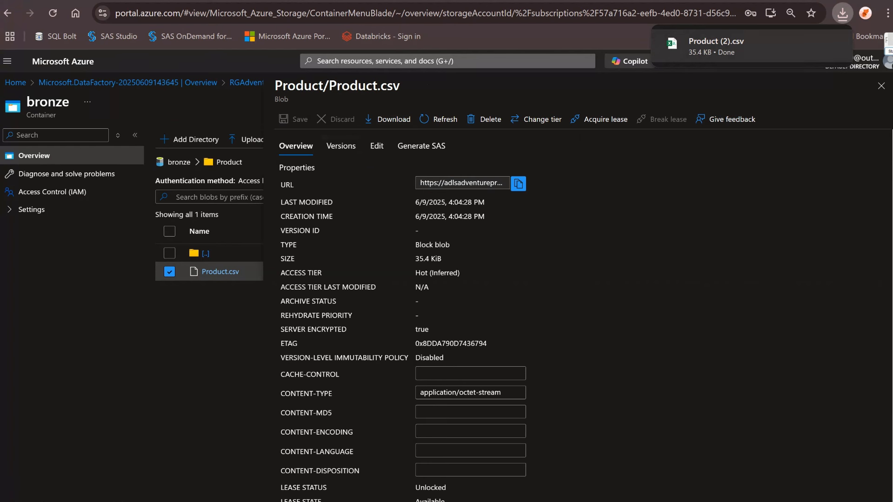
{"action": "left_click", "coordinate": [716, 45]}
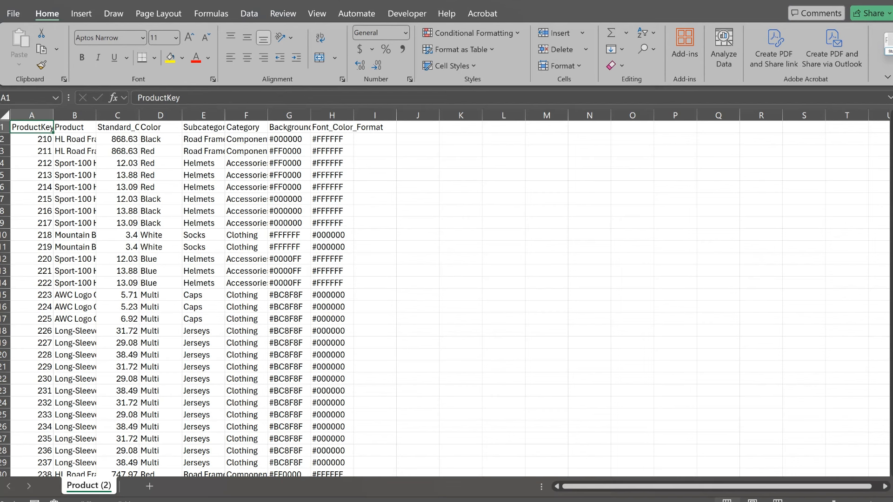
{"action": "left_click_drag", "start_coordinate": [53, 115], "coordinate": [82, 115]}
{"action": "left_click", "coordinate": [5, 127]}
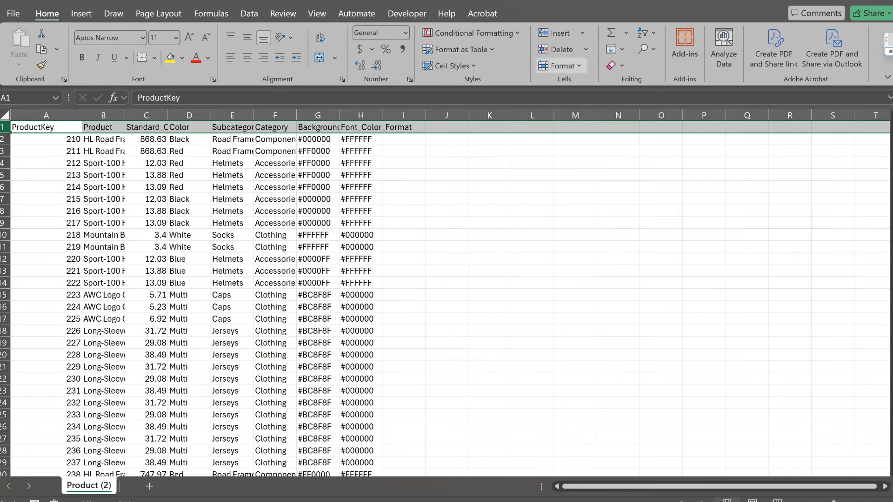
{"action": "left_click", "coordinate": [826, 1]}
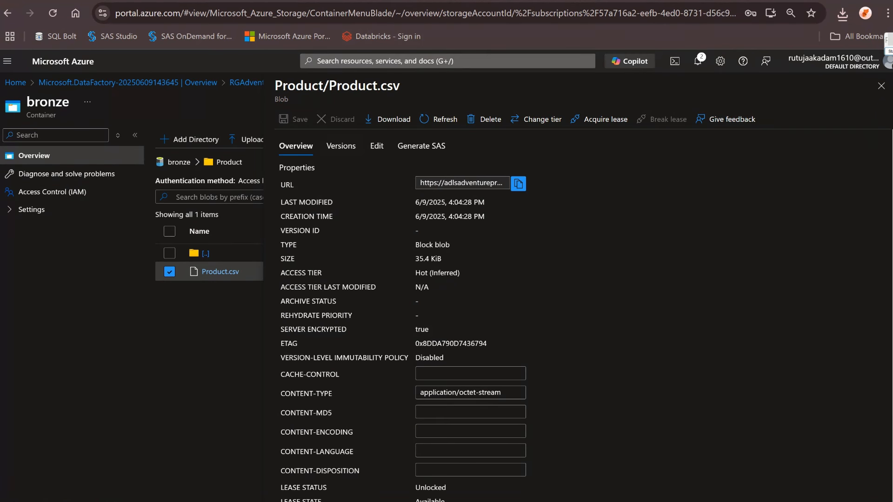
Back in the Azure portal, go to the bronze container's Targets folder and download Targets.csv
{"action": "left_click", "coordinate": [881, 85]}
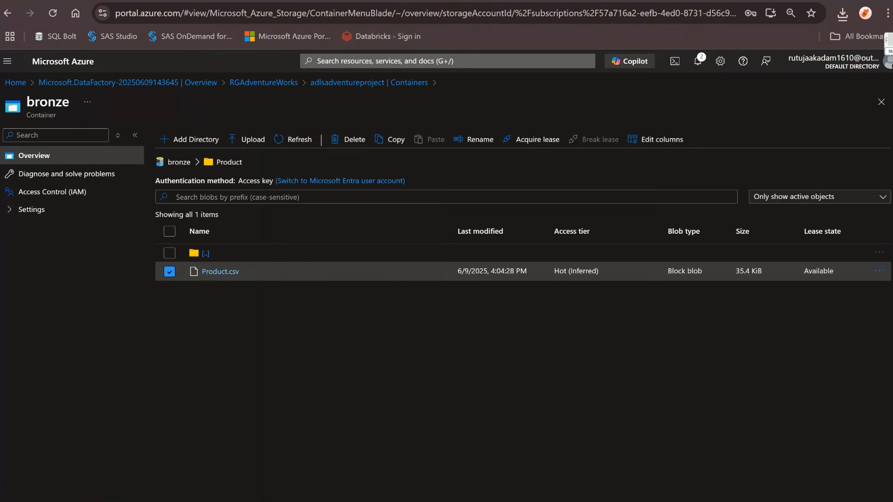
{"action": "left_click", "coordinate": [179, 162]}
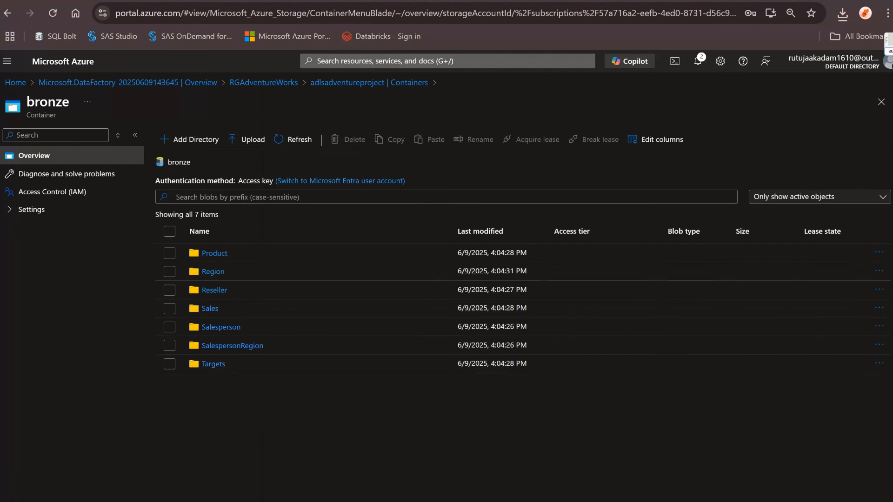
{"action": "left_click", "coordinate": [213, 364]}
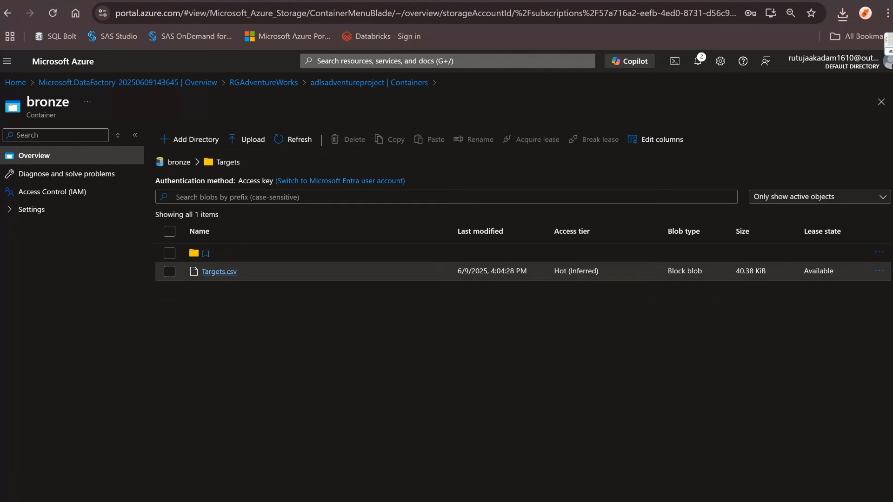
{"action": "left_click", "coordinate": [219, 272]}
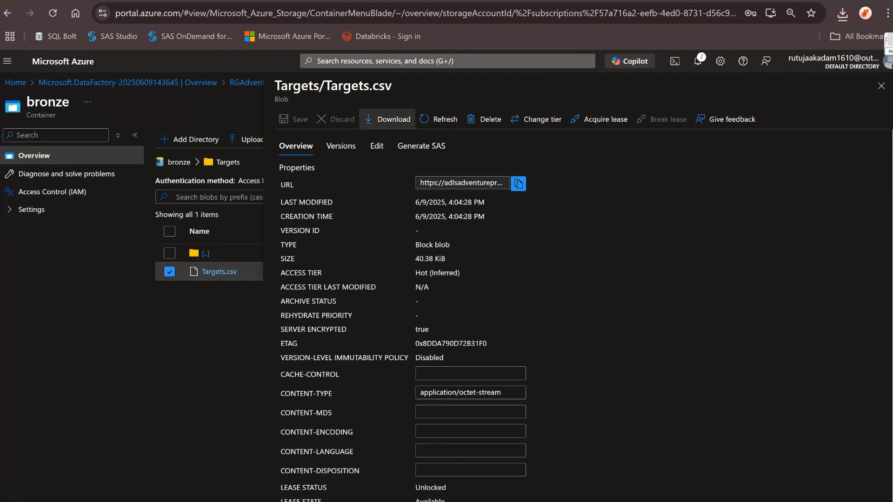
{"action": "left_click", "coordinate": [389, 120]}
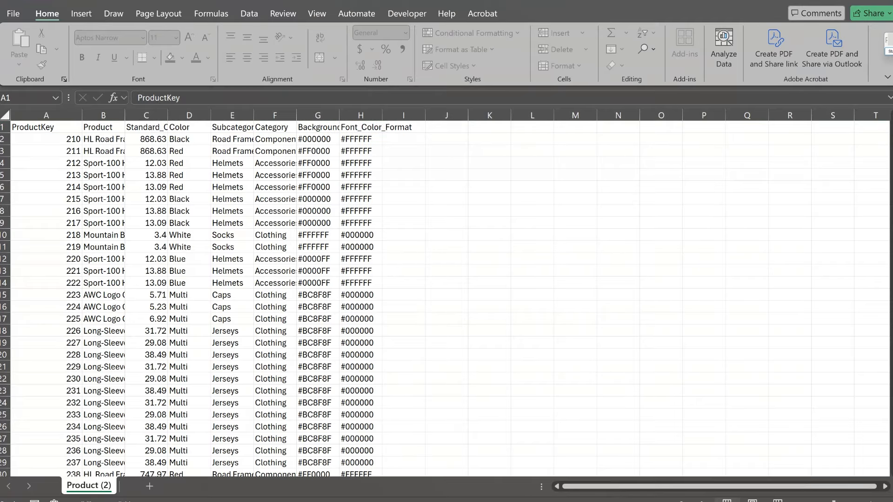
Examine the EmployeeID, Target and TargetMonth columns of the Targets file in Excel, and close the opened CSV files
{"action": "left_click", "coordinate": [74, 163]}
{"action": "left_click", "coordinate": [32, 127]}
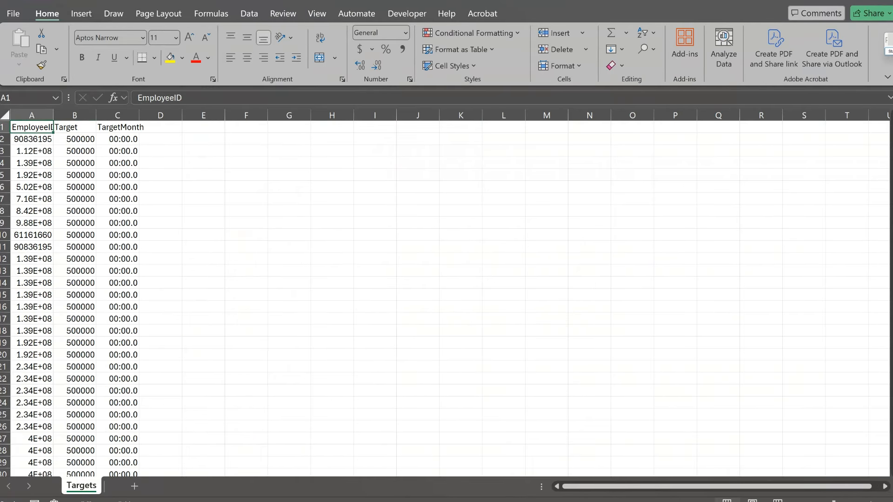
{"action": "left_click", "coordinate": [74, 127]}
{"action": "left_click", "coordinate": [117, 139]}
{"action": "left_click", "coordinate": [74, 127]}
{"action": "left_click", "coordinate": [118, 127]}
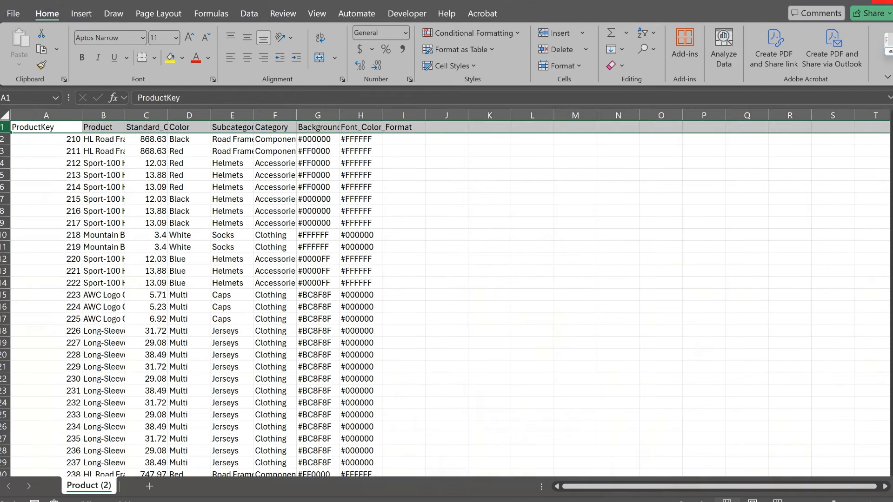
{"action": "left_click", "coordinate": [882, 2]}
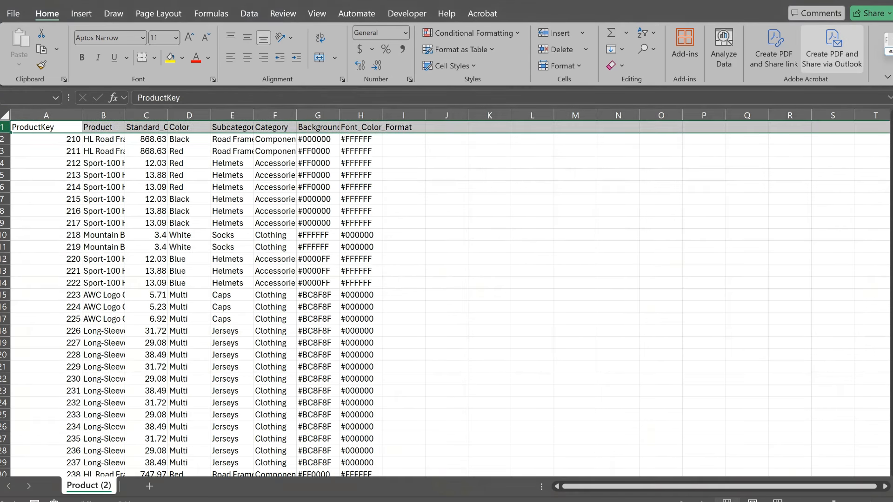
{"action": "left_click", "coordinate": [495, 341]}
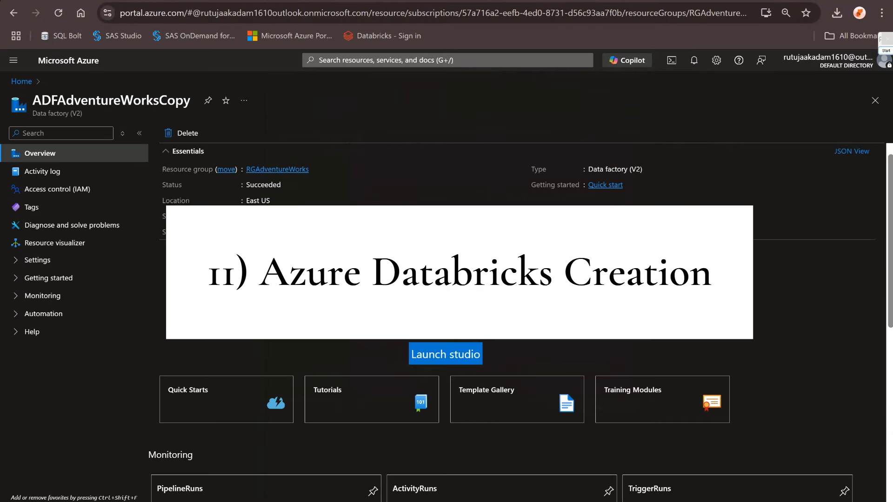
From the RGAdventureWorks resource group, find Azure Databricks in the Marketplace by searching databricks and open its workspace creation form
{"action": "left_click", "coordinate": [278, 170]}
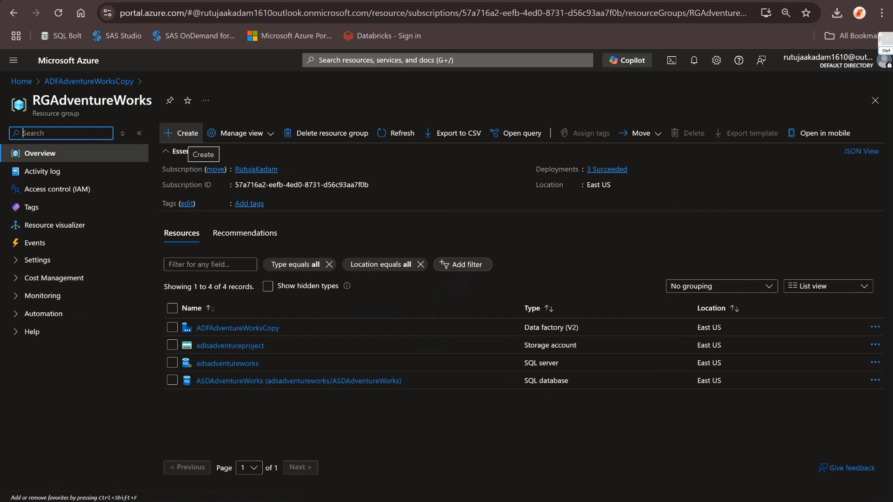
{"action": "left_click", "coordinate": [181, 134]}
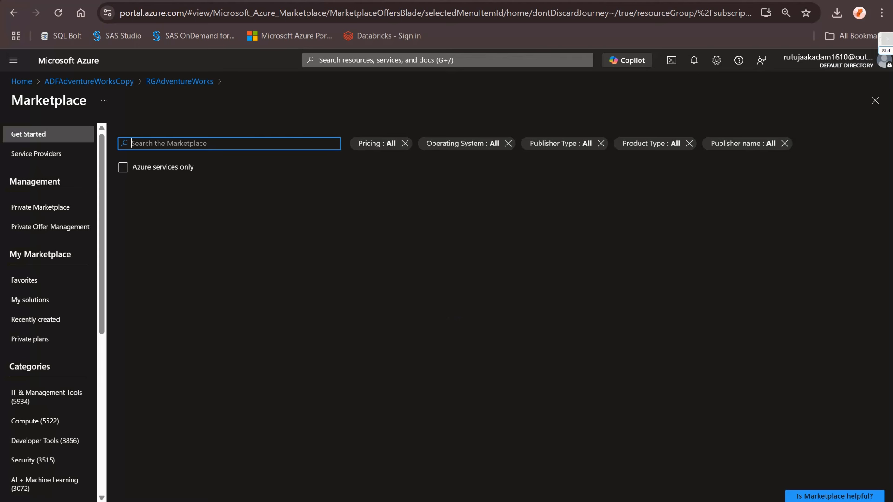
{"action": "type", "text": "da"}
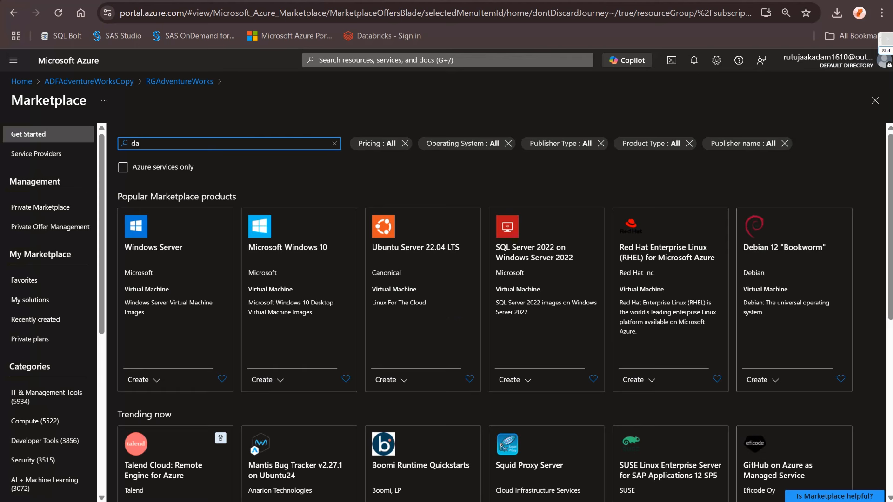
{"action": "type", "text": "ta"}
{"action": "key", "text": "Down"}
{"action": "key", "text": "Return"}
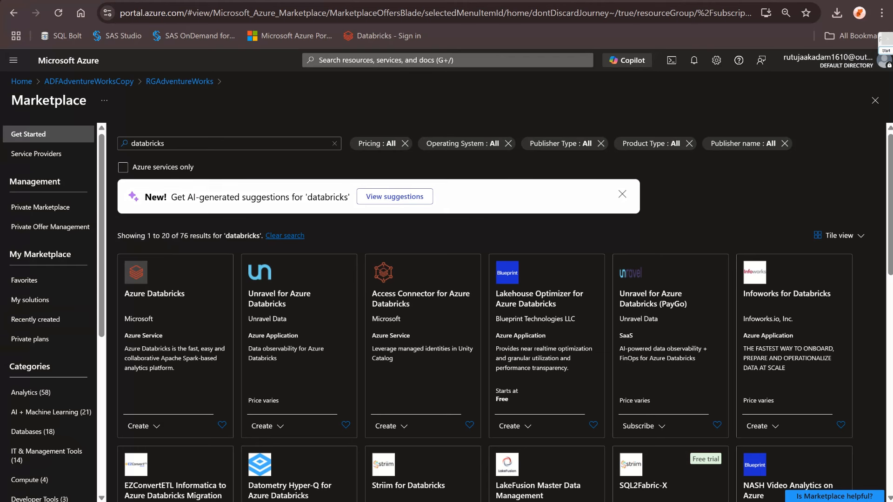
{"action": "left_click", "coordinate": [155, 294]}
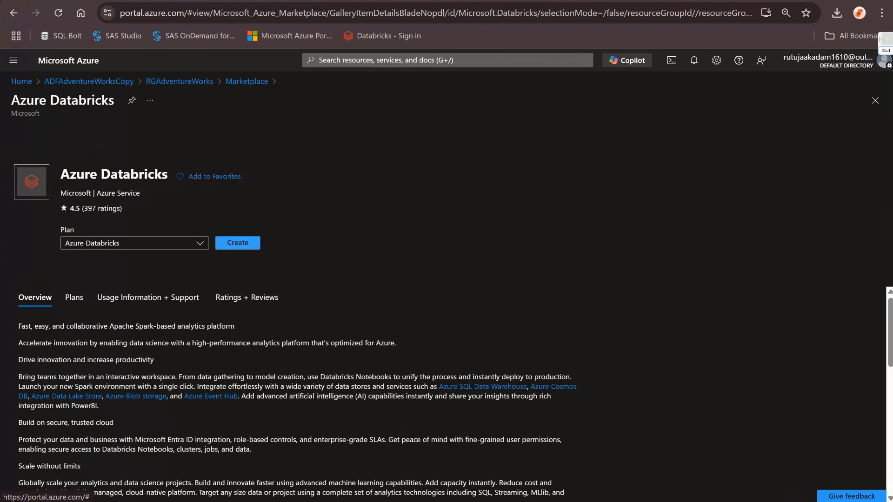
{"action": "left_click", "coordinate": [238, 243]}
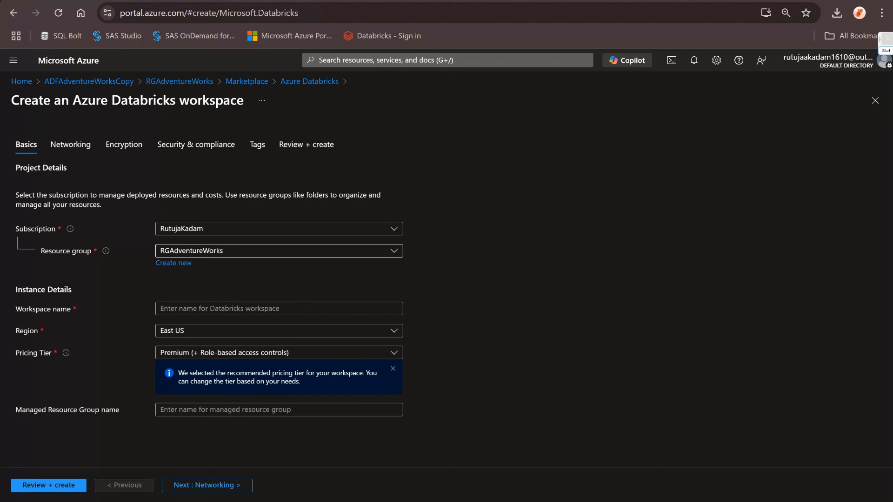
Name the Databricks workspace ADBAdventureWorks and keep East US as its region
{"action": "left_click", "coordinate": [279, 309]}
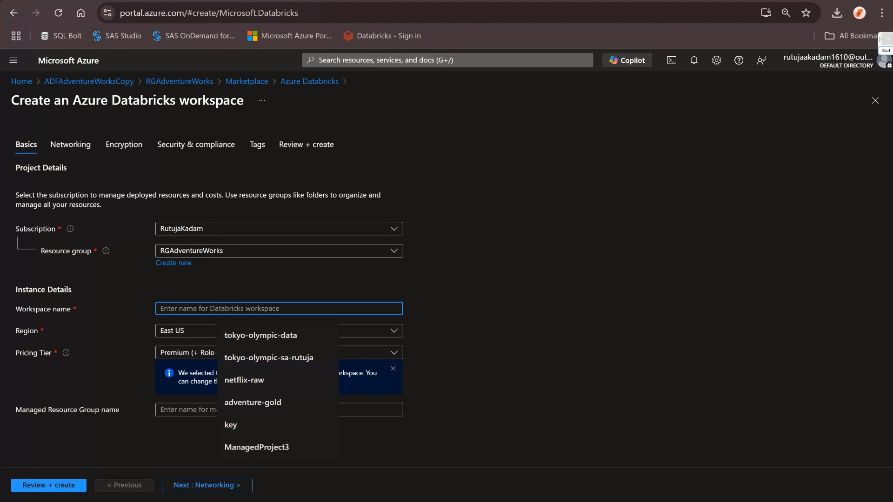
{"action": "type", "text": "ADB"}
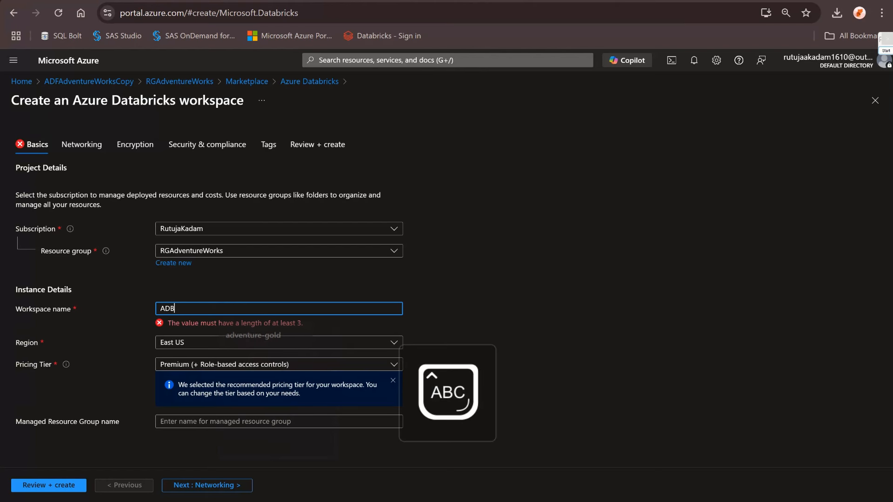
{"action": "type", "text": "A"}
{"action": "key", "text": "Caps_Lock"}
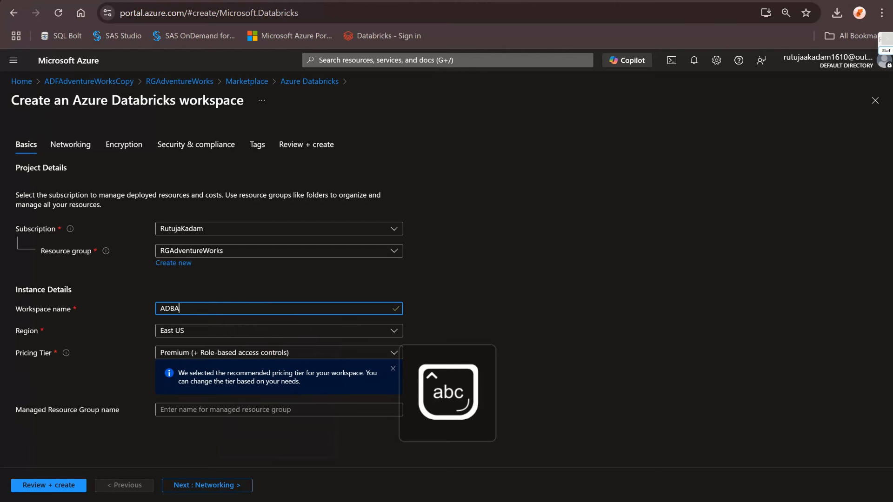
{"action": "type", "text": "dventure"}
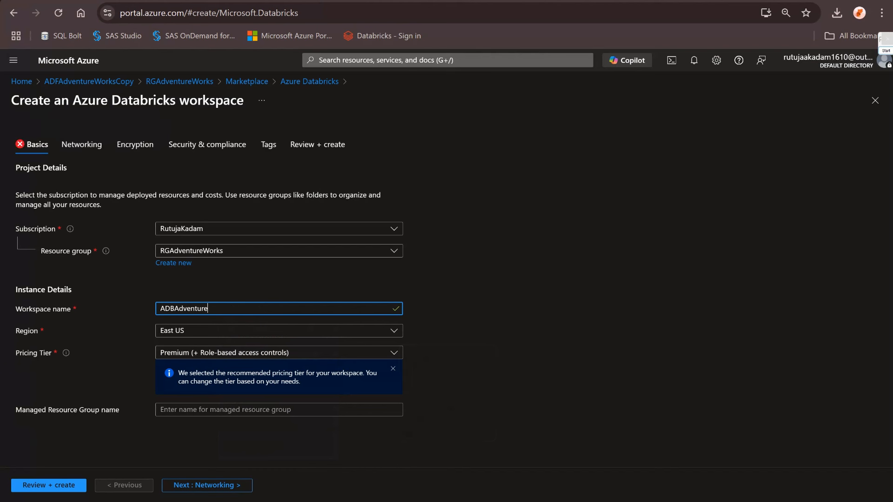
{"action": "type", "text": "Works"}
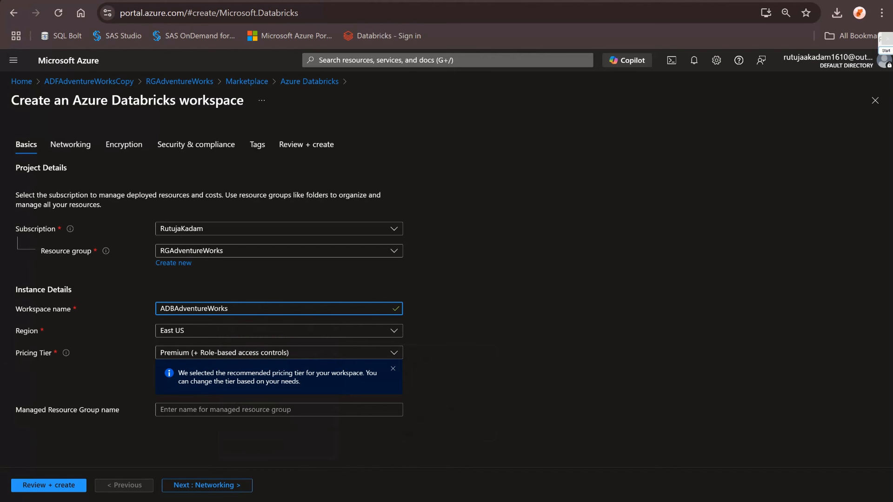
{"action": "left_click", "coordinate": [279, 330]}
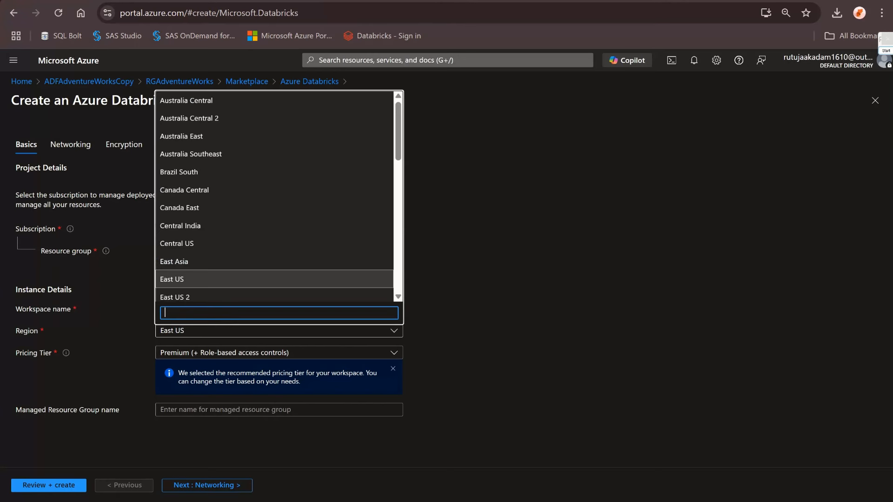
{"action": "left_click", "coordinate": [279, 331]}
Choose the Trial (Premium - 14-Days Free DBUs) pricing tier and name the managed resource group ManagedADBAdventureWorks
{"action": "left_click", "coordinate": [279, 353]}
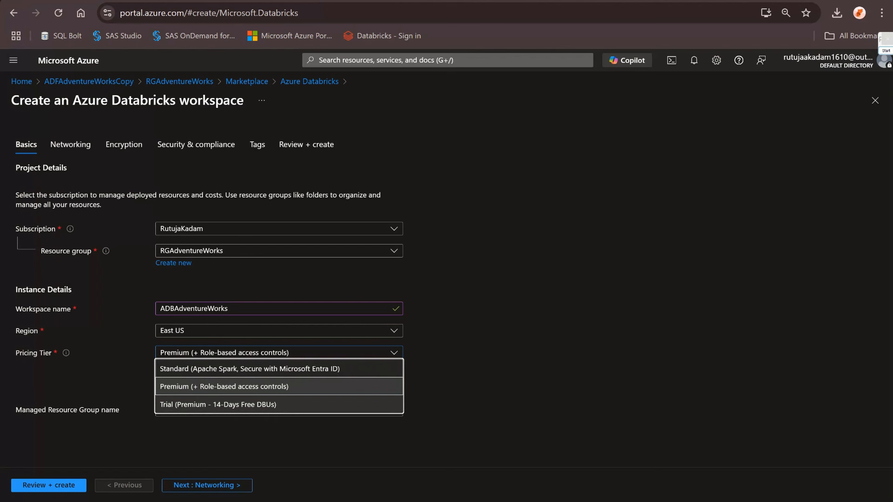
{"action": "left_click", "coordinate": [219, 405]}
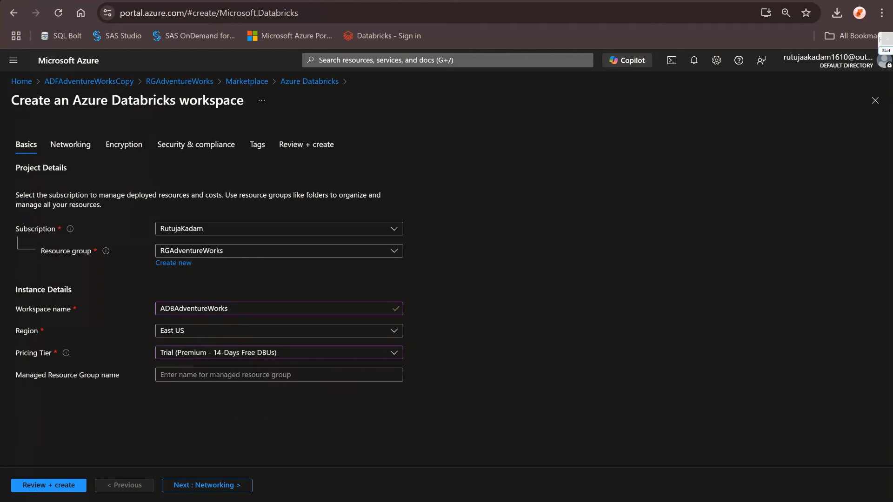
{"action": "left_click", "coordinate": [279, 375]}
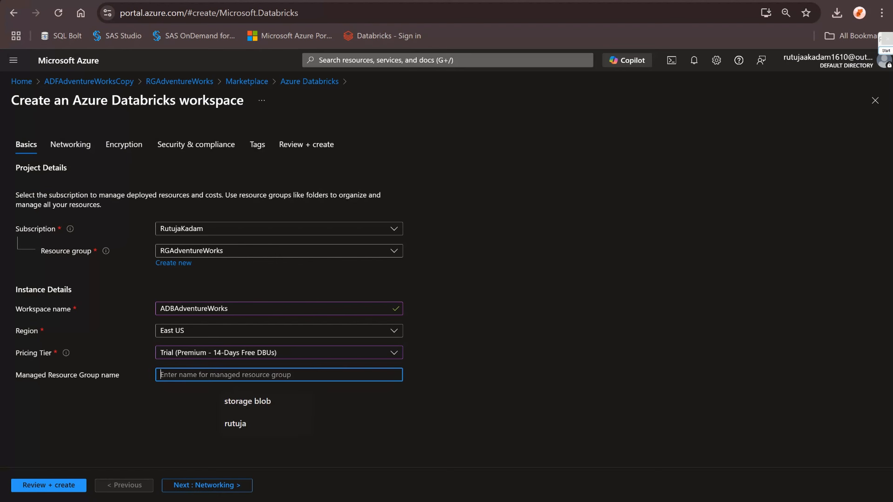
{"action": "type", "text": "Man"}
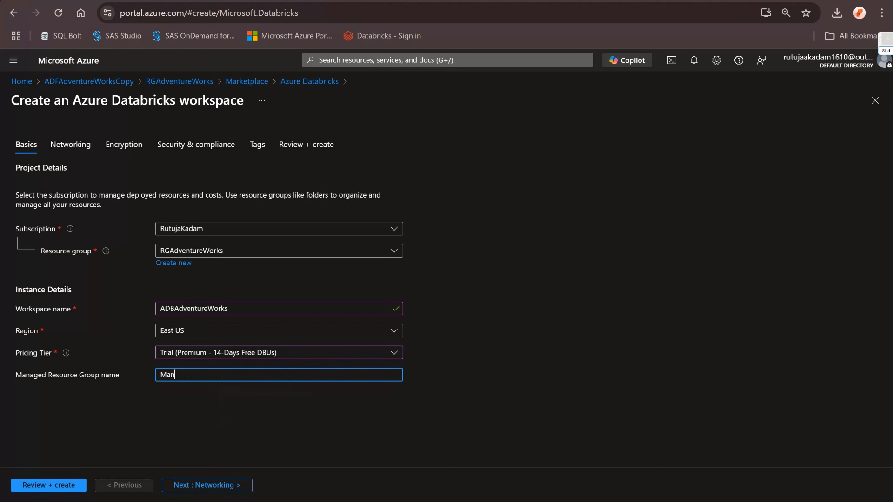
{"action": "type", "text": "agedADBAdventureWorks"}
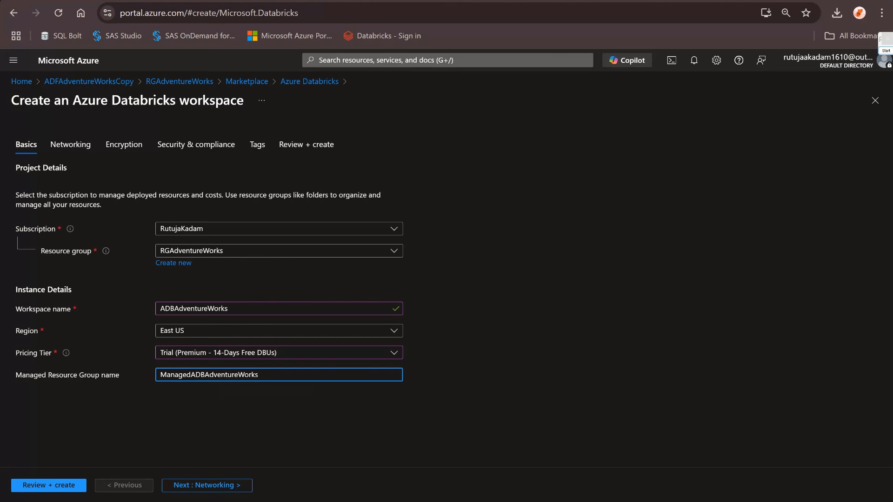
Mark the workspace name, the RGAdventureWorks breadcrumb and the managed resource group name with green pen strokes, and exit the annotation tool
{"action": "left_click", "coordinate": [886, 51]}
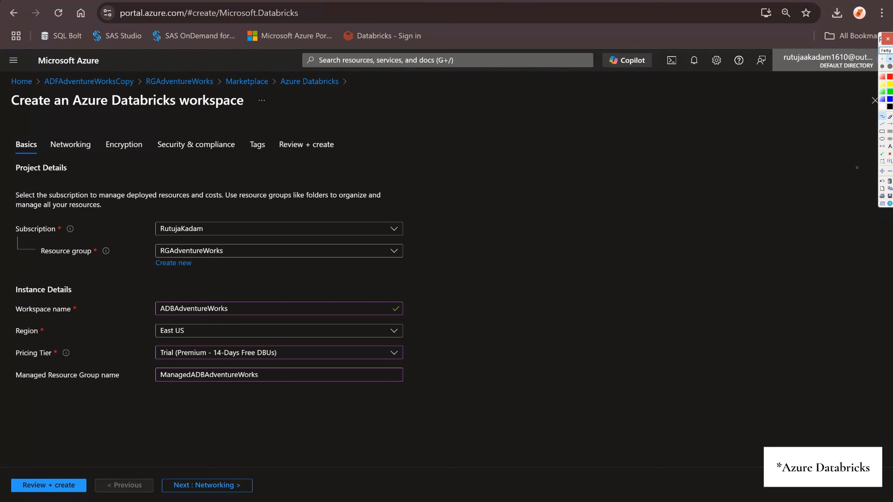
{"action": "mouse_move", "coordinate": [271, 285]}
{"action": "left_mouse_down"}
{"action": "mouse_move", "coordinate": [245, 306]}
{"action": "mouse_move", "coordinate": [263, 302]}
{"action": "left_mouse_up"}
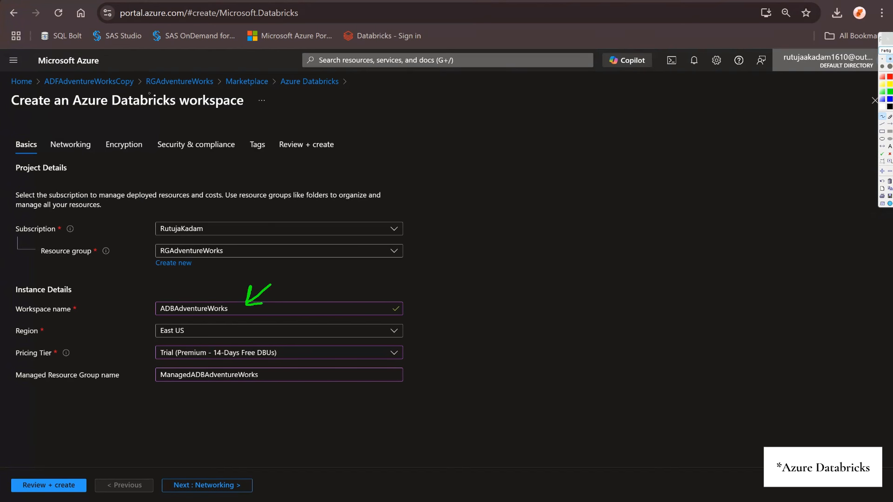
{"action": "mouse_move", "coordinate": [149, 93]}
{"action": "left_mouse_down"}
{"action": "mouse_move", "coordinate": [194, 96]}
{"action": "mouse_move", "coordinate": [182, 65]}
{"action": "mouse_move", "coordinate": [142, 91]}
{"action": "mouse_move", "coordinate": [164, 99]}
{"action": "left_mouse_up"}
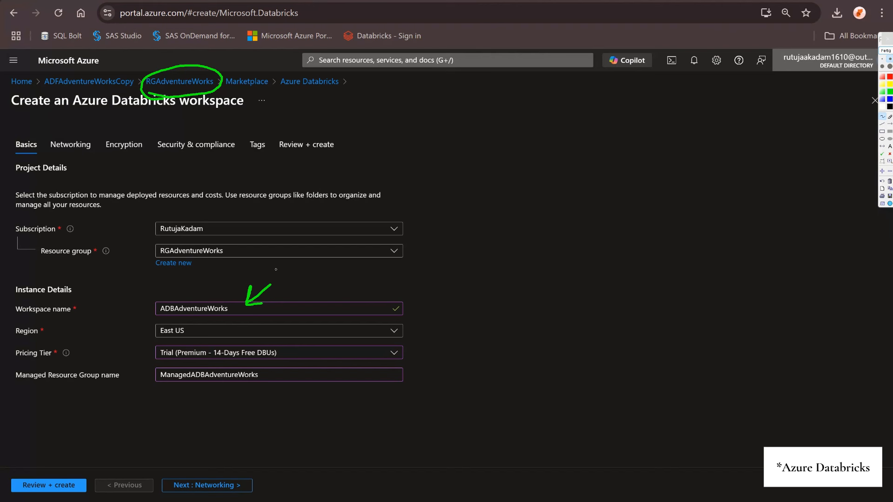
{"action": "left_click_drag", "start_coordinate": [32, 387], "coordinate": [104, 388]}
{"action": "mouse_move", "coordinate": [203, 391]}
{"action": "left_mouse_down"}
{"action": "mouse_move", "coordinate": [221, 426]}
{"action": "mouse_move", "coordinate": [216, 392]}
{"action": "left_mouse_up"}
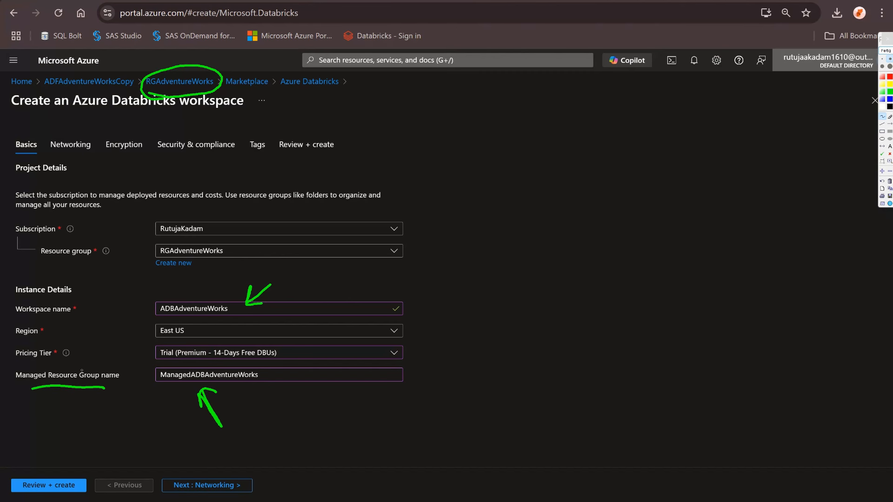
{"action": "left_click", "coordinate": [886, 51]}
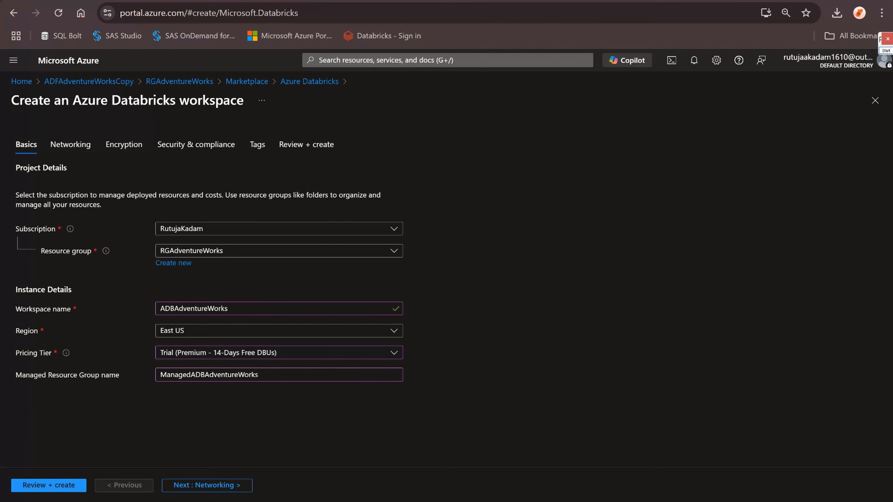
Go through the networking, encryption, security and tags settings with their defaults, and submit the Databricks workspace for creation
{"action": "left_click", "coordinate": [213, 374]}
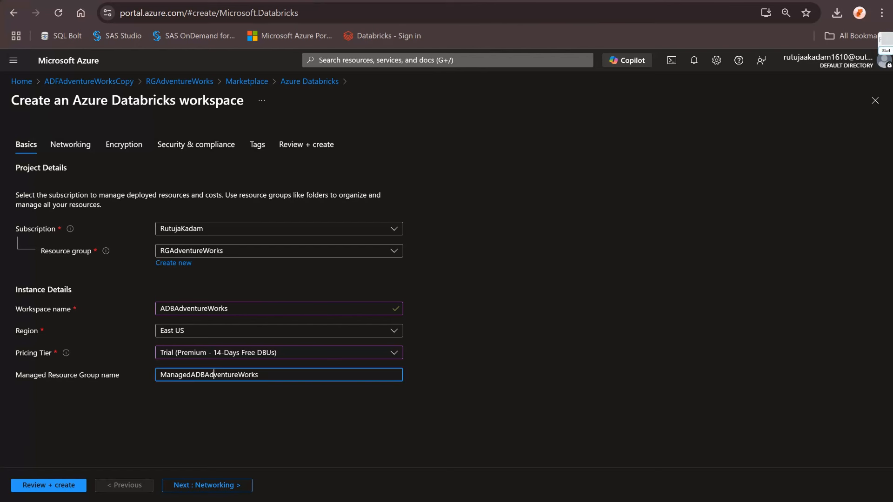
{"action": "left_click", "coordinate": [207, 485]}
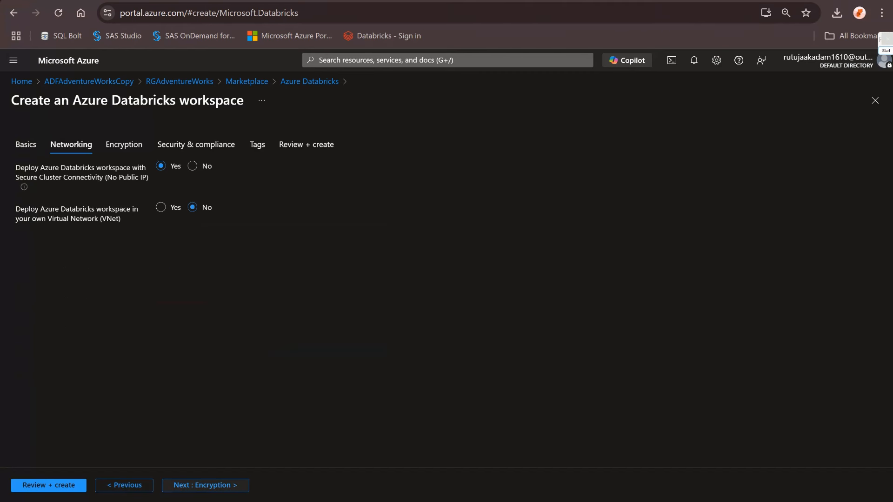
{"action": "left_click", "coordinate": [207, 485]}
{"action": "left_click", "coordinate": [207, 485]}
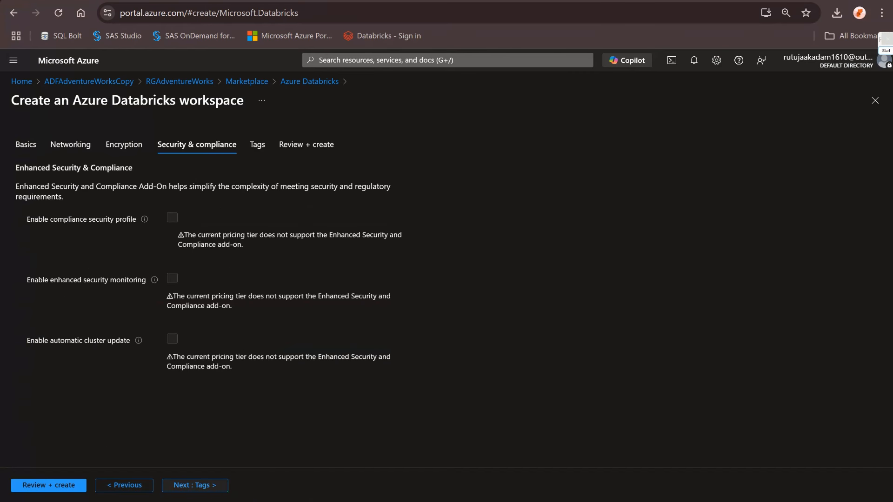
{"action": "left_click", "coordinate": [207, 485]}
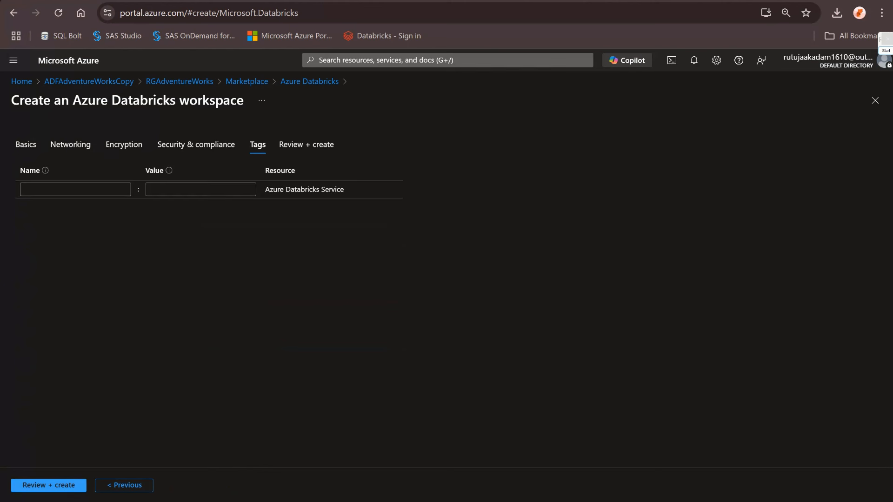
{"action": "left_click", "coordinate": [49, 485]}
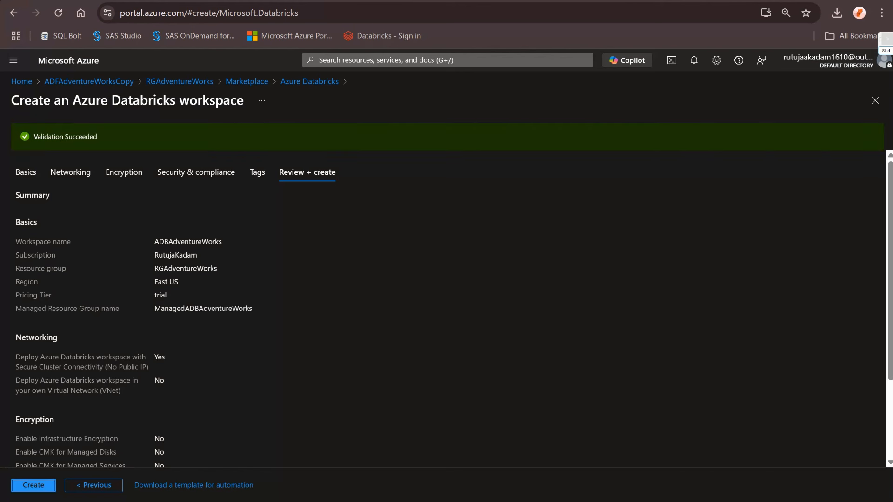
{"action": "left_click", "coordinate": [34, 484]}
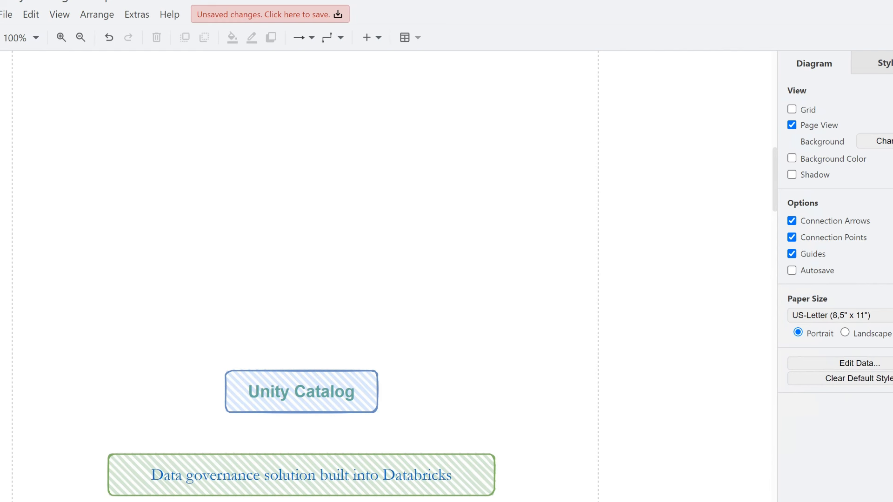
In the draw.io Unity Catalog diagram, draw a green arrow at the data governance box and handwrite "Central System" above the Unity Catalog box
{"action": "scroll", "coordinate": [388, 276], "scroll_direction": "left", "scroll_amount": 1}
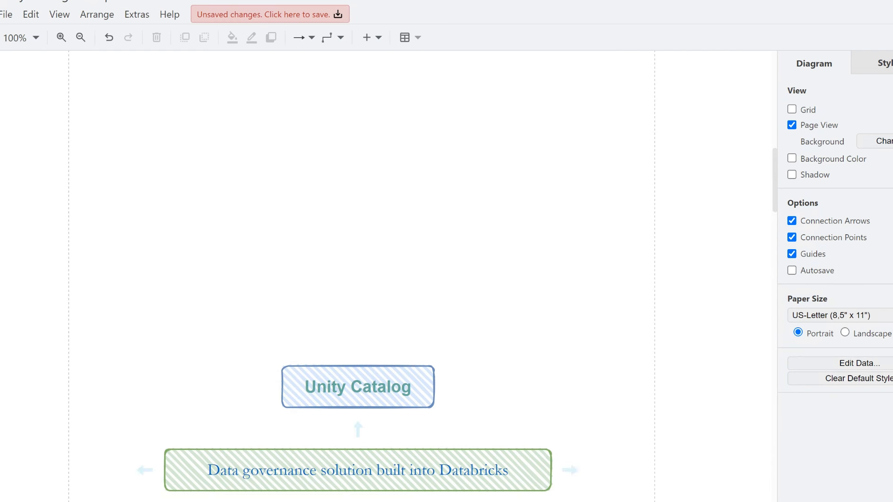
{"action": "scroll", "coordinate": [388, 276], "scroll_direction": "right", "scroll_amount": 1}
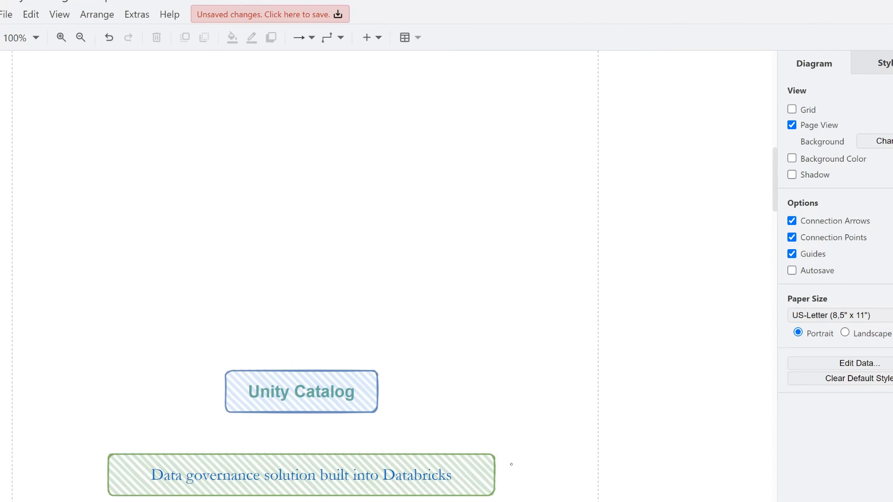
{"action": "mouse_move", "coordinate": [515, 473]}
{"action": "left_mouse_down"}
{"action": "mouse_move", "coordinate": [574, 463]}
{"action": "mouse_move", "coordinate": [523, 482]}
{"action": "left_mouse_up"}
{"action": "mouse_move", "coordinate": [268, 78]}
{"action": "left_mouse_down"}
{"action": "mouse_move", "coordinate": [303, 89]}
{"action": "mouse_move", "coordinate": [347, 84]}
{"action": "mouse_move", "coordinate": [370, 99]}
{"action": "left_mouse_up"}
{"action": "mouse_move", "coordinate": [427, 75]}
{"action": "left_mouse_down"}
{"action": "mouse_move", "coordinate": [421, 92]}
{"action": "mouse_move", "coordinate": [431, 112]}
{"action": "mouse_move", "coordinate": [477, 73]}
{"action": "mouse_move", "coordinate": [518, 84]}
{"action": "left_mouse_up"}
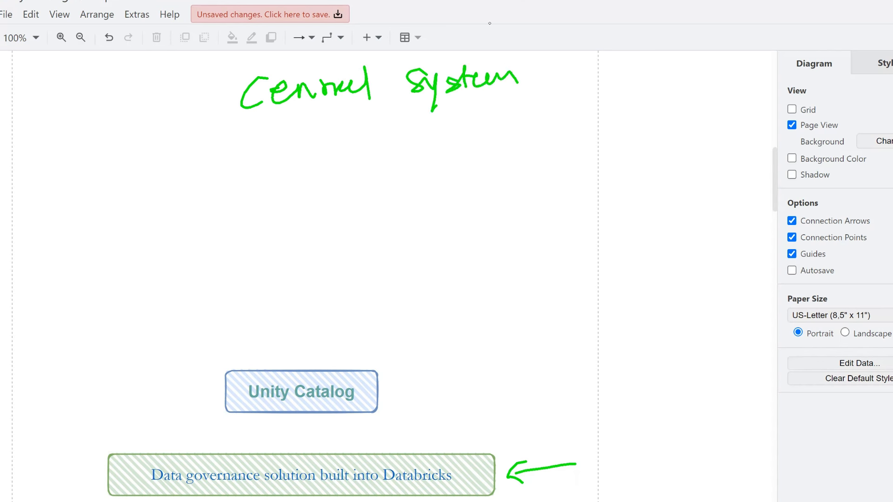
Handwrite further green notes in the blank area beneath the Central System heading, and clear all the annotations
{"action": "mouse_move", "coordinate": [198, 154]}
{"action": "left_mouse_down"}
{"action": "mouse_move", "coordinate": [286, 136]}
{"action": "mouse_move", "coordinate": [341, 159]}
{"action": "left_mouse_up"}
{"action": "mouse_move", "coordinate": [348, 141]}
{"action": "left_mouse_down"}
{"action": "mouse_move", "coordinate": [343, 148]}
{"action": "mouse_move", "coordinate": [347, 140]}
{"action": "left_mouse_up"}
{"action": "mouse_move", "coordinate": [191, 211]}
{"action": "left_mouse_down"}
{"action": "mouse_move", "coordinate": [232, 205]}
{"action": "mouse_move", "coordinate": [224, 216]}
{"action": "left_mouse_up"}
{"action": "mouse_move", "coordinate": [259, 188]}
{"action": "left_mouse_down"}
{"action": "mouse_move", "coordinate": [302, 210]}
{"action": "mouse_move", "coordinate": [339, 203]}
{"action": "mouse_move", "coordinate": [392, 167]}
{"action": "mouse_move", "coordinate": [415, 183]}
{"action": "mouse_move", "coordinate": [460, 183]}
{"action": "left_mouse_up"}
{"action": "mouse_move", "coordinate": [195, 263]}
{"action": "left_mouse_down"}
{"action": "mouse_move", "coordinate": [247, 253]}
{"action": "mouse_move", "coordinate": [252, 264]}
{"action": "left_mouse_up"}
{"action": "left_click_drag", "start_coordinate": [288, 232], "coordinate": [292, 258]}
{"action": "mouse_move", "coordinate": [293, 248]}
{"action": "left_mouse_down"}
{"action": "mouse_move", "coordinate": [311, 250]}
{"action": "mouse_move", "coordinate": [313, 262]}
{"action": "mouse_move", "coordinate": [337, 249]}
{"action": "left_mouse_up"}
{"action": "mouse_move", "coordinate": [342, 244]}
{"action": "left_mouse_down"}
{"action": "mouse_move", "coordinate": [361, 250]}
{"action": "mouse_move", "coordinate": [380, 236]}
{"action": "mouse_move", "coordinate": [461, 221]}
{"action": "mouse_move", "coordinate": [472, 251]}
{"action": "mouse_move", "coordinate": [497, 218]}
{"action": "mouse_move", "coordinate": [572, 214]}
{"action": "mouse_move", "coordinate": [589, 181]}
{"action": "mouse_move", "coordinate": [657, 228]}
{"action": "mouse_move", "coordinate": [609, 273]}
{"action": "mouse_move", "coordinate": [653, 248]}
{"action": "mouse_move", "coordinate": [697, 242]}
{"action": "mouse_move", "coordinate": [725, 229]}
{"action": "mouse_move", "coordinate": [730, 215]}
{"action": "left_mouse_up"}
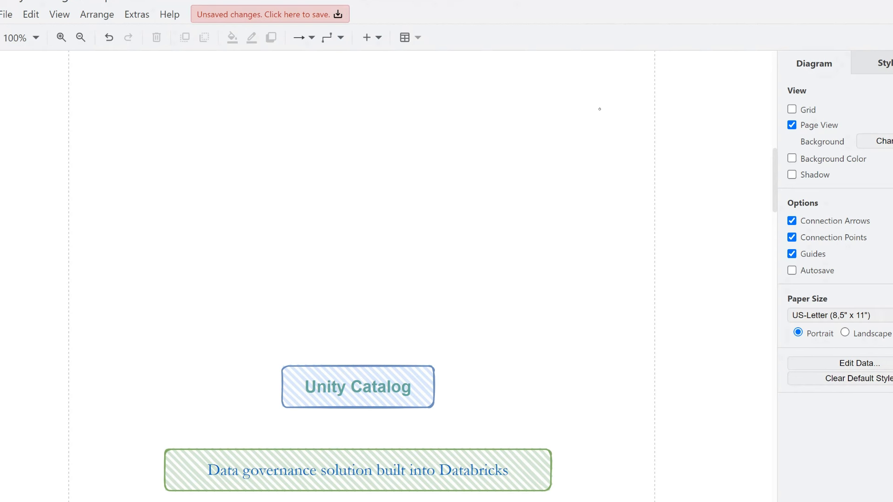
Handwrite "scattered" and a second word below it above the Unity Catalog box, and erase the pen marks
{"action": "mouse_move", "coordinate": [188, 154]}
{"action": "left_mouse_down"}
{"action": "mouse_move", "coordinate": [178, 163]}
{"action": "mouse_move", "coordinate": [321, 124]}
{"action": "mouse_move", "coordinate": [320, 141]}
{"action": "left_mouse_up"}
{"action": "mouse_move", "coordinate": [174, 218]}
{"action": "left_mouse_down"}
{"action": "mouse_move", "coordinate": [209, 242]}
{"action": "mouse_move", "coordinate": [280, 185]}
{"action": "mouse_move", "coordinate": [316, 177]}
{"action": "left_mouse_up"}
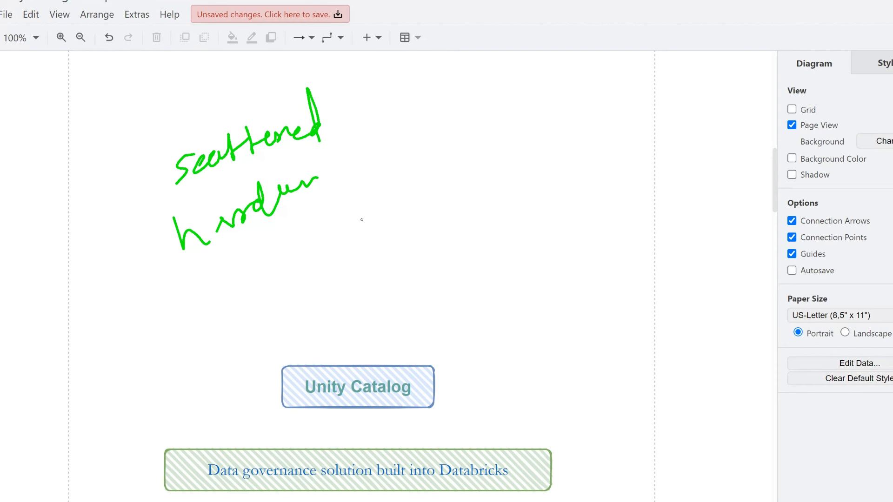
{"action": "key", "text": "e"}
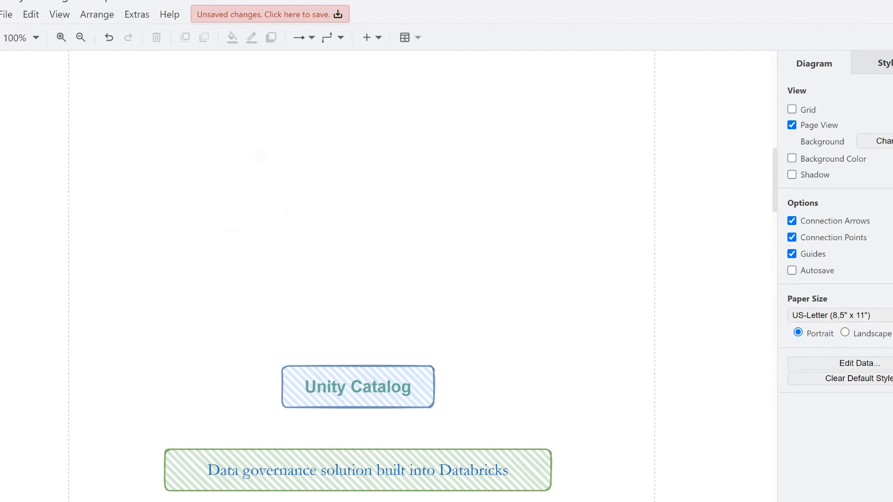
Examine the Without Unity Catalog section, its two Databricks Workspace boxes and the explanatory notes beside them
{"action": "scroll", "coordinate": [358, 279], "scroll_direction": "down", "scroll_amount": 2}
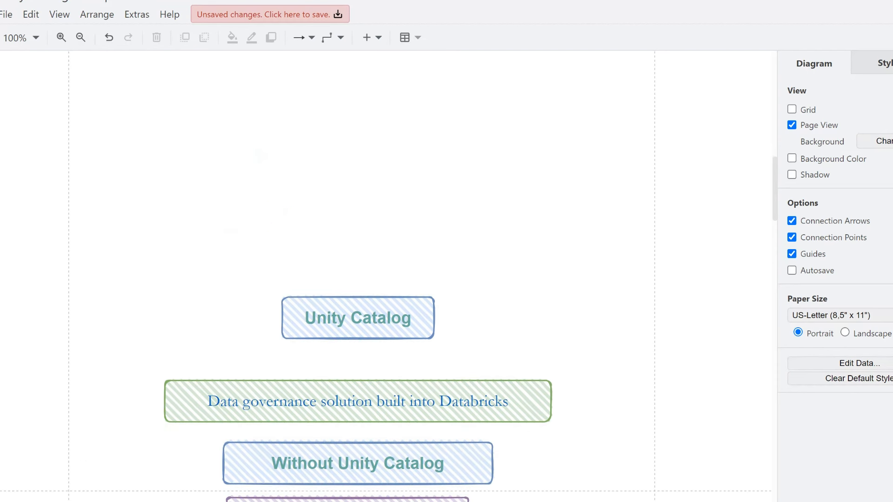
{"action": "scroll", "coordinate": [358, 279], "scroll_direction": "down", "scroll_amount": 4}
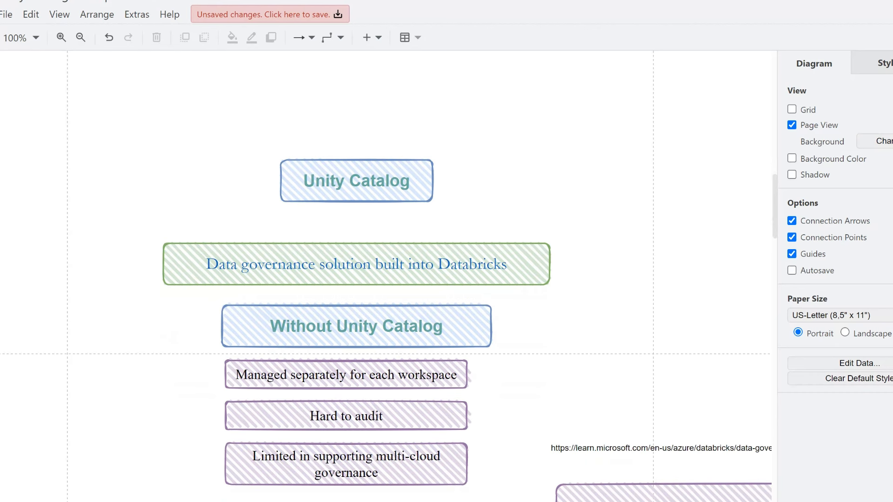
{"action": "scroll", "coordinate": [358, 279], "scroll_direction": "down", "scroll_amount": 1}
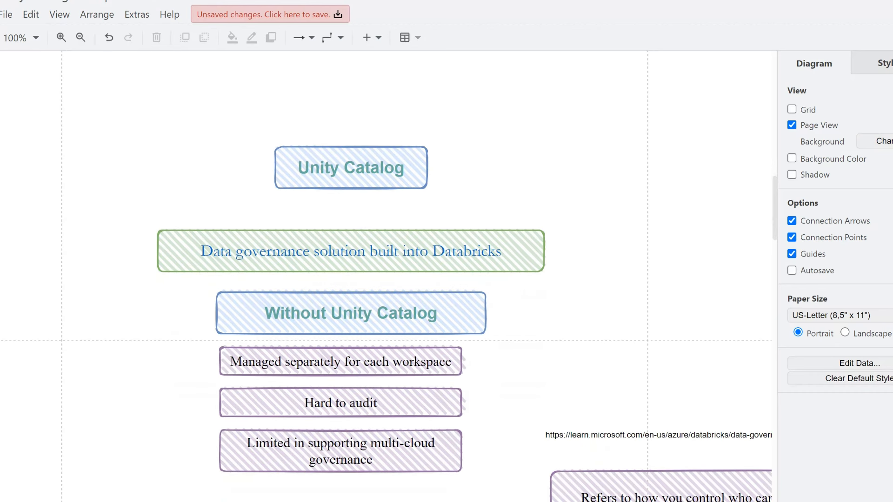
{"action": "scroll", "coordinate": [358, 279], "scroll_direction": "down", "scroll_amount": 3}
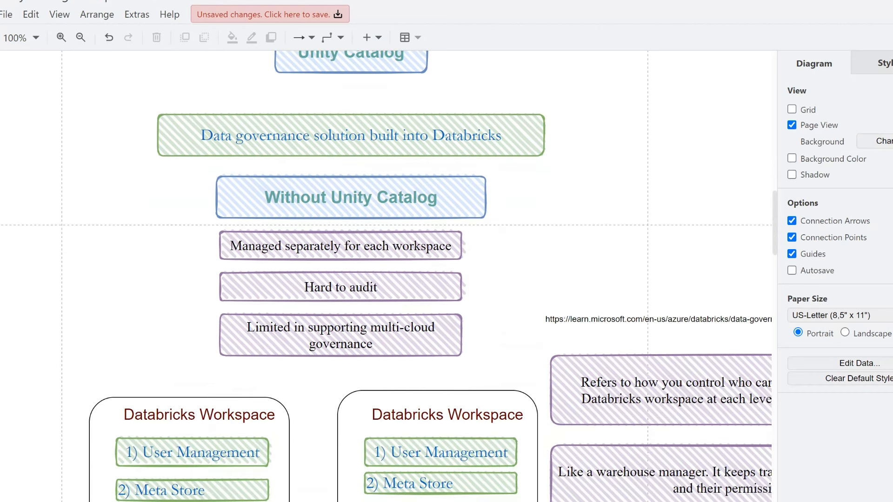
{"action": "scroll", "coordinate": [358, 279], "scroll_direction": "up", "scroll_amount": 1}
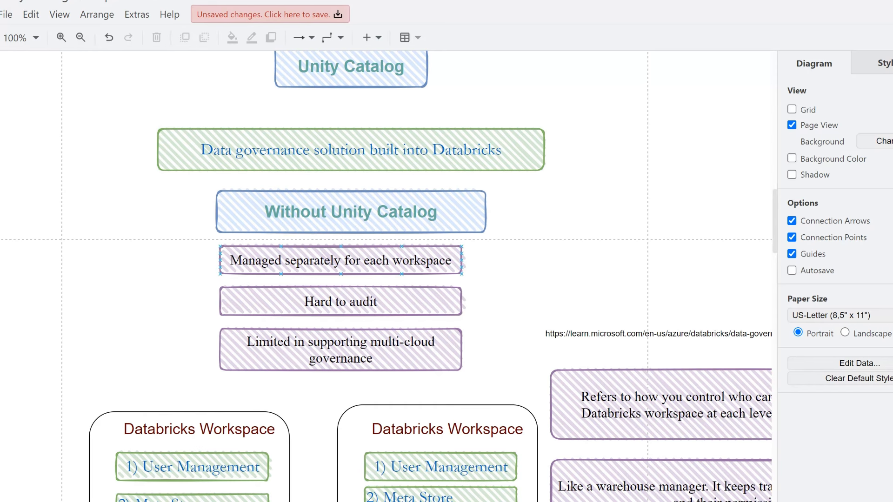
{"action": "scroll", "coordinate": [340, 261], "scroll_direction": "down", "scroll_amount": 2}
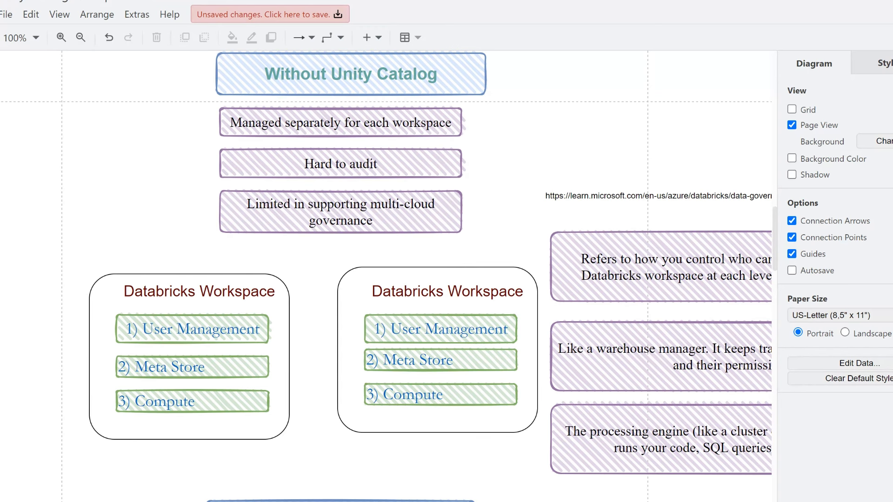
{"action": "scroll", "coordinate": [386, 274], "scroll_direction": "right", "scroll_amount": 3}
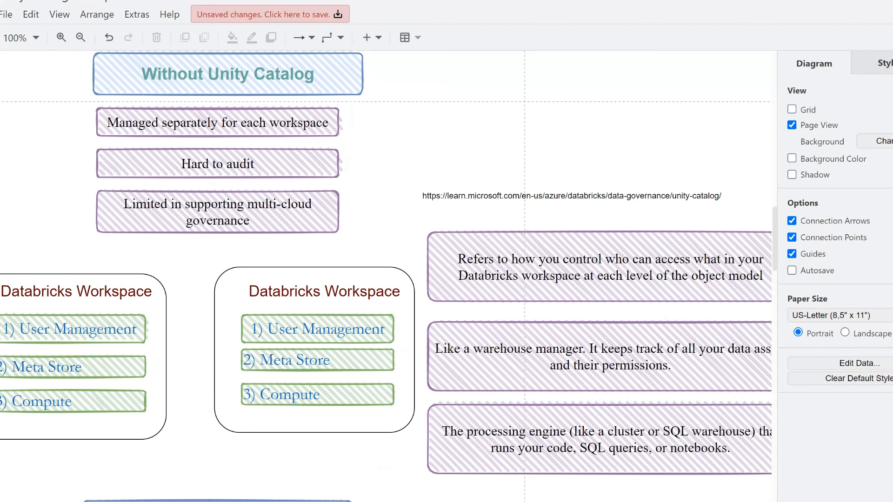
Hide the format panel, handwrite "7 tables" in green after the lower arrow beside the object model diagram, and underline both "7 tables" notes
{"action": "key", "text": "ctrl+shift+p"}
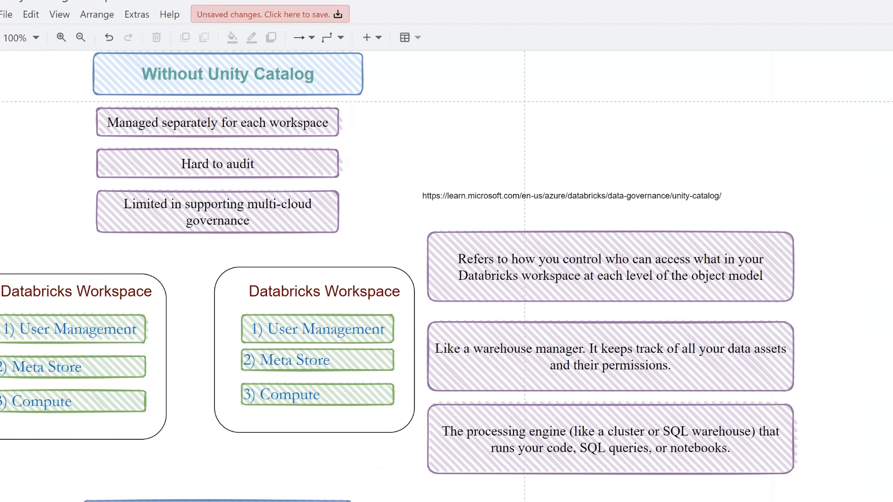
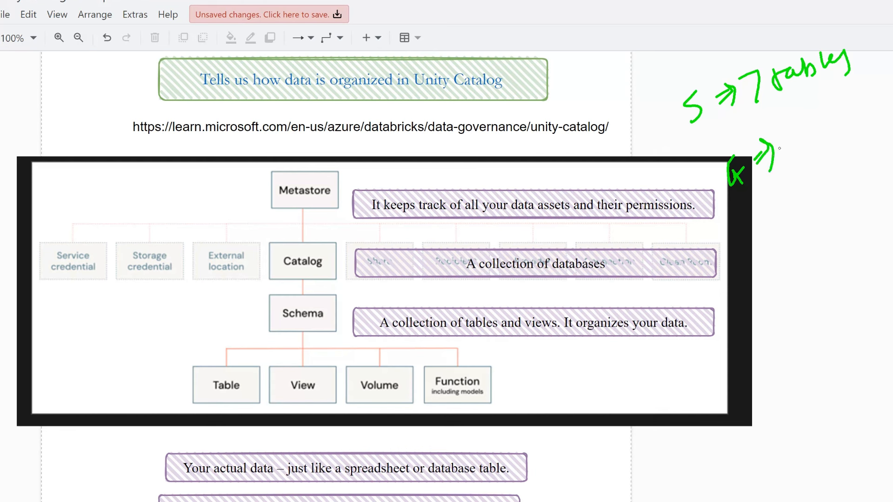
{"action": "mouse_move", "coordinate": [810, 115]}
{"action": "left_mouse_down"}
{"action": "mouse_move", "coordinate": [817, 133]}
{"action": "mouse_move", "coordinate": [852, 100]}
{"action": "mouse_move", "coordinate": [866, 99]}
{"action": "mouse_move", "coordinate": [869, 112]}
{"action": "left_mouse_up"}
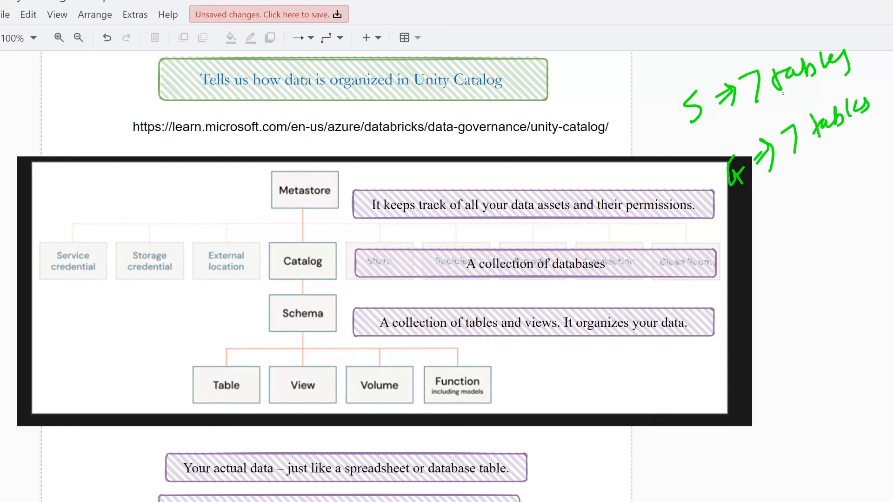
{"action": "left_click_drag", "start_coordinate": [754, 113], "coordinate": [861, 66]}
{"action": "left_click_drag", "start_coordinate": [787, 171], "coordinate": [884, 118]}
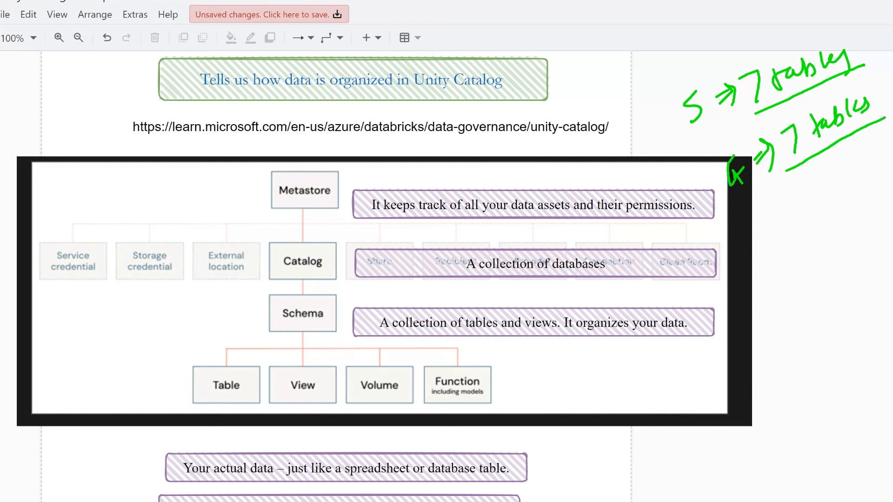
Draw a downward arrow from the lower "7 tables" note to a green box, handwrite "Power BI" inside it, and underline it
{"action": "left_click_drag", "start_coordinate": [808, 169], "coordinate": [820, 237]}
{"action": "left_click_drag", "start_coordinate": [834, 203], "coordinate": [822, 232]}
{"action": "left_click_drag", "start_coordinate": [816, 163], "coordinate": [823, 207]}
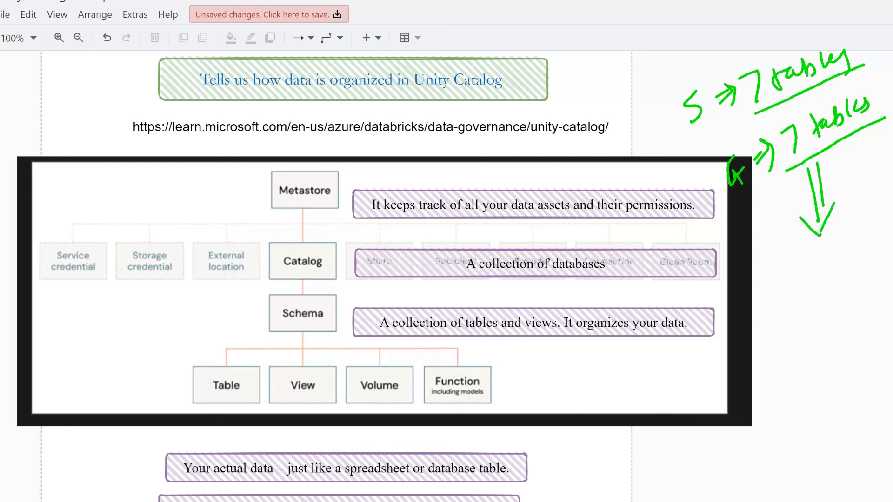
{"action": "mouse_move", "coordinate": [795, 261]}
{"action": "left_mouse_down"}
{"action": "mouse_move", "coordinate": [806, 316]}
{"action": "mouse_move", "coordinate": [829, 245]}
{"action": "mouse_move", "coordinate": [807, 303]}
{"action": "left_mouse_up"}
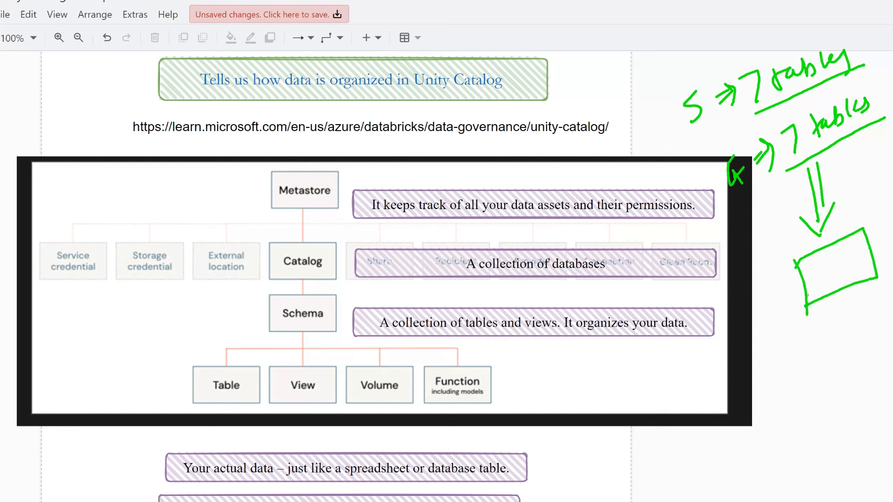
{"action": "mouse_move", "coordinate": [810, 267]}
{"action": "left_mouse_down"}
{"action": "mouse_move", "coordinate": [826, 279]}
{"action": "mouse_move", "coordinate": [842, 263]}
{"action": "mouse_move", "coordinate": [857, 263]}
{"action": "mouse_move", "coordinate": [842, 286]}
{"action": "mouse_move", "coordinate": [858, 279]}
{"action": "mouse_move", "coordinate": [869, 288]}
{"action": "left_mouse_up"}
{"action": "left_click_drag", "start_coordinate": [793, 336], "coordinate": [883, 289]}
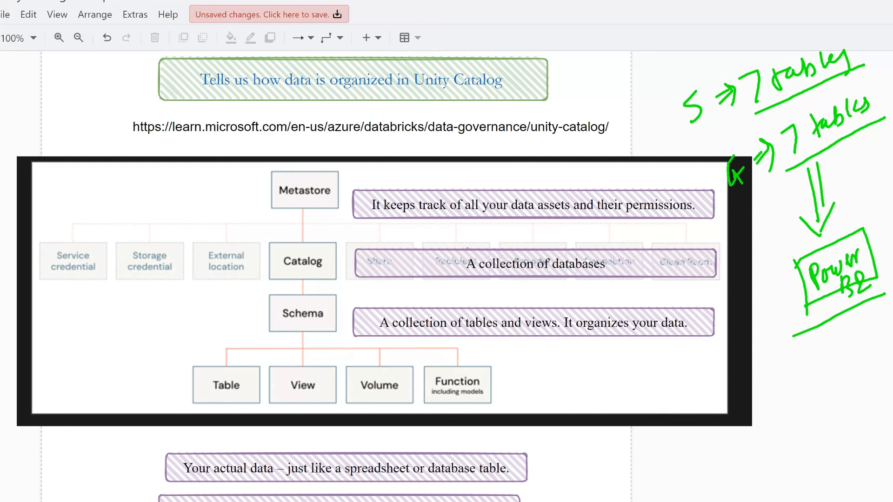
{"action": "left_click_drag", "start_coordinate": [182, 193], "coordinate": [229, 144]}
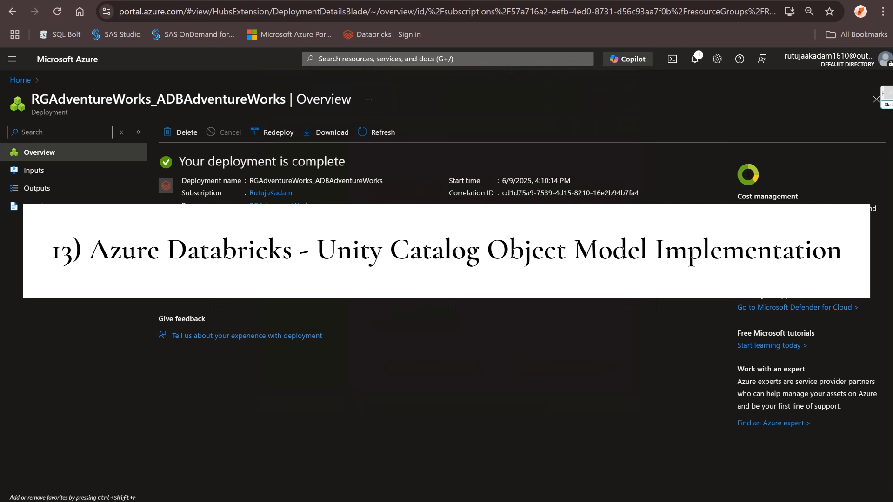
In the Azure portal, open the deployed ADBAdventureWorks resource and launch its Databricks workspace
{"action": "left_click", "coordinate": [187, 276]}
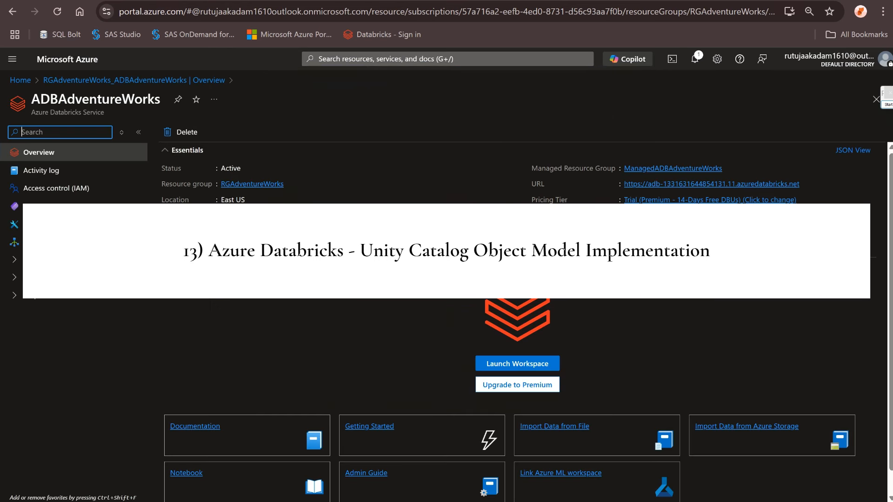
{"action": "left_click", "coordinate": [517, 363]}
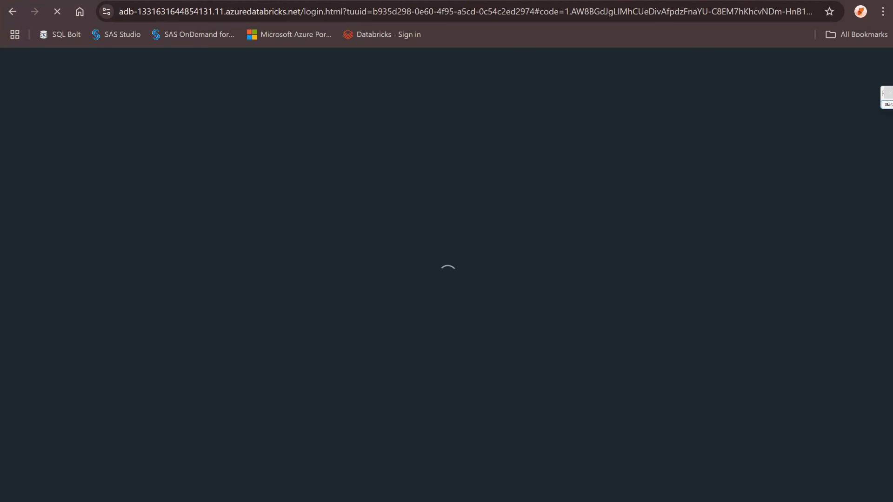
{"action": "key", "text": "XF86MonBrightnessUp"}
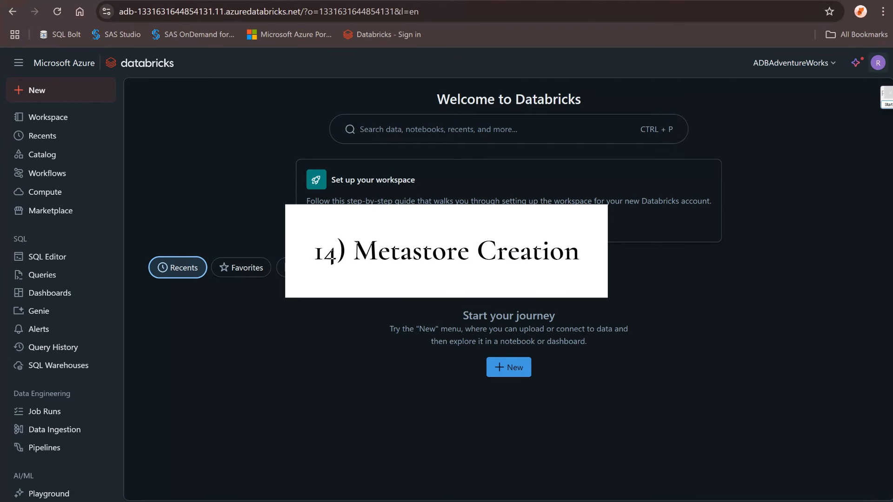
Open the Azure Databricks account console at accounts.azuredatabricks.net/login and sign in with Microsoft Entra ID
{"action": "left_click", "coordinate": [877, 63]}
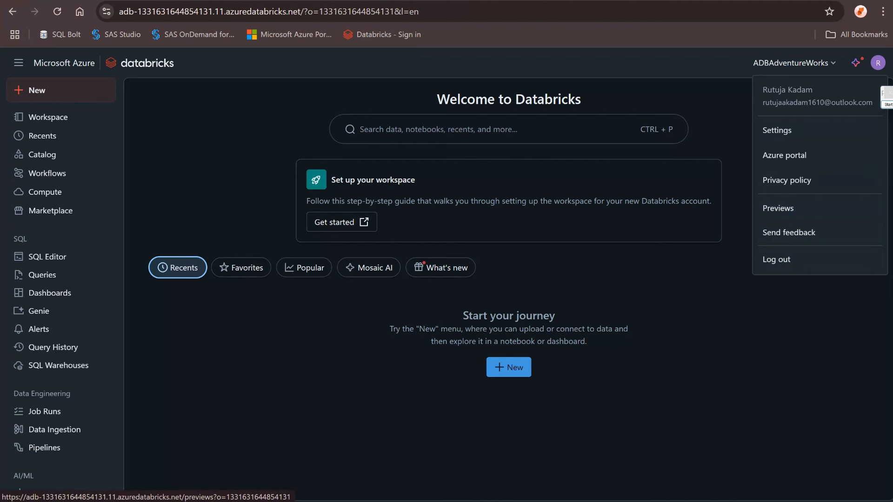
{"action": "key", "text": "ctrl+Tab"}
{"action": "left_click", "coordinate": [297, 12]}
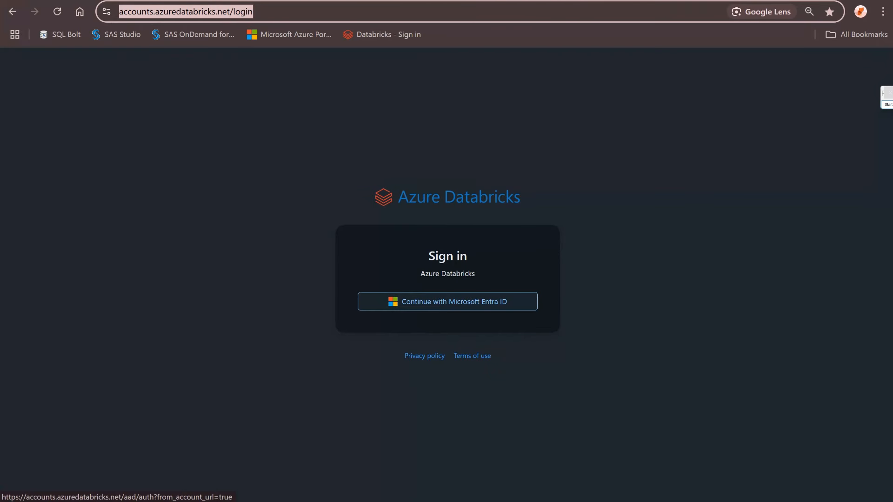
{"action": "left_click", "coordinate": [447, 302]}
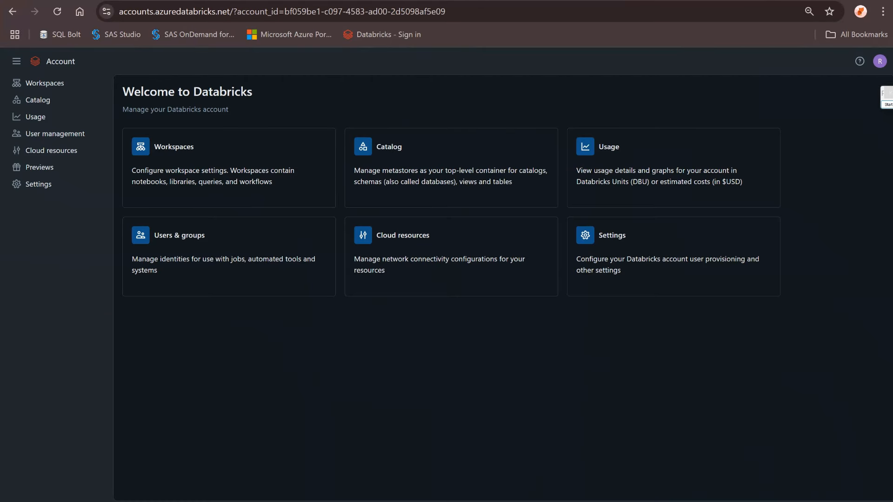
Open the existing metastoredata metastore in the account's Catalog and delete it, entering its name as confirmation
{"action": "left_click", "coordinate": [37, 99]}
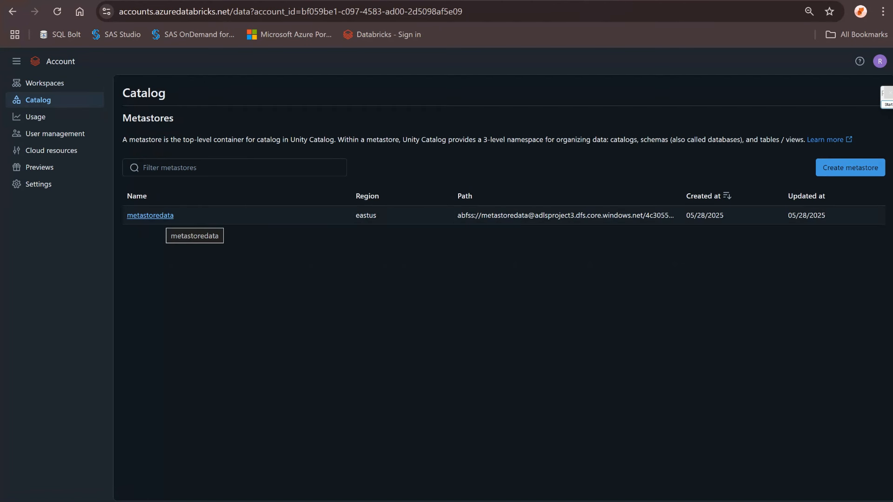
{"action": "left_click", "coordinate": [165, 216]}
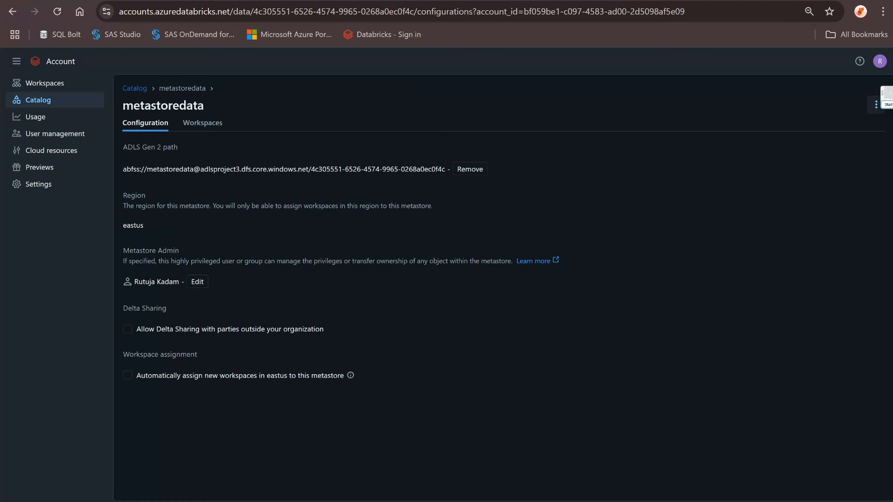
{"action": "left_click", "coordinate": [876, 104]}
{"action": "left_click", "coordinate": [868, 131]}
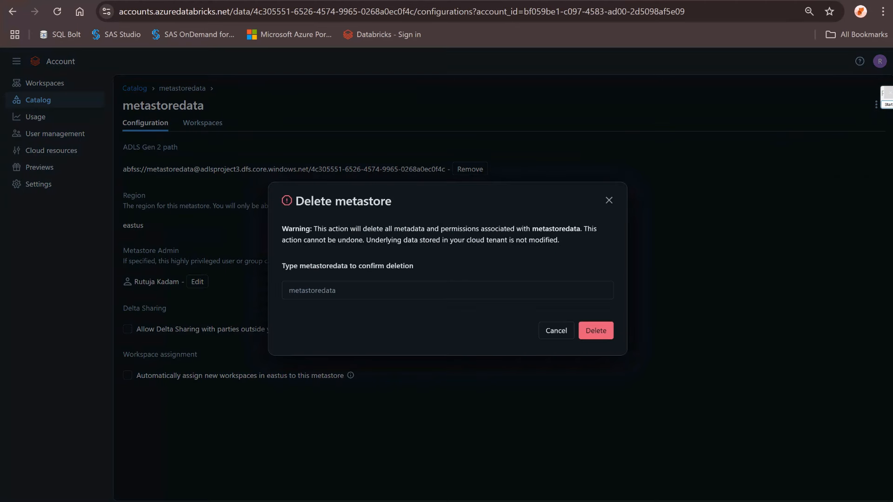
{"action": "left_click", "coordinate": [447, 291]}
{"action": "type", "text": "mets"}
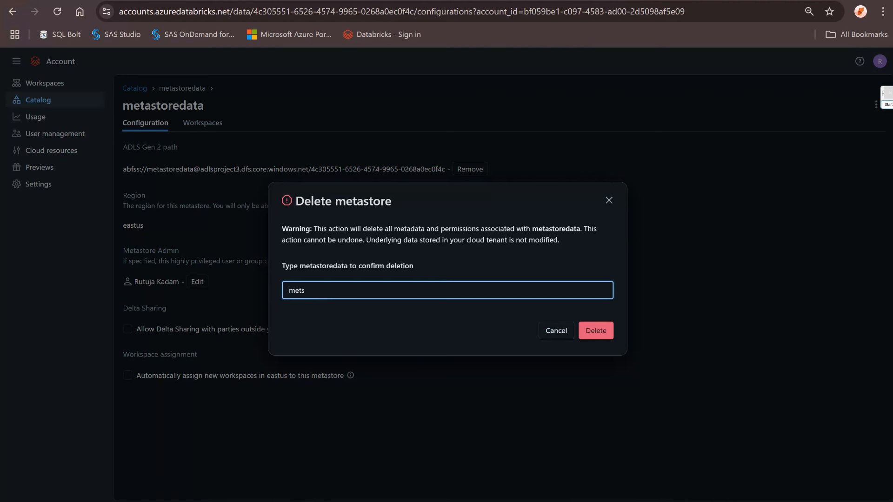
{"action": "key", "text": "BackSpace"}
{"action": "type", "text": "astoredata"}
{"action": "left_click", "coordinate": [595, 331]}
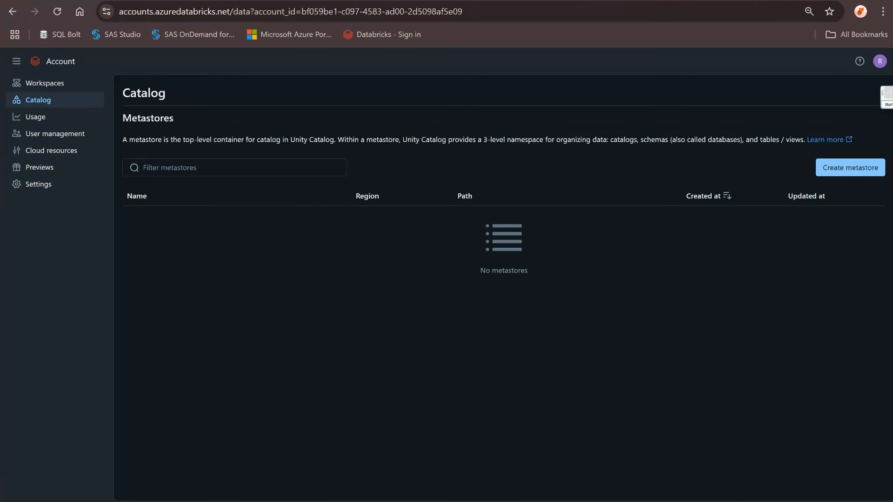
Start creating a new metastore and name it adventureworks-metastore
{"action": "left_click", "coordinate": [850, 168]}
{"action": "left_click", "coordinate": [290, 195]}
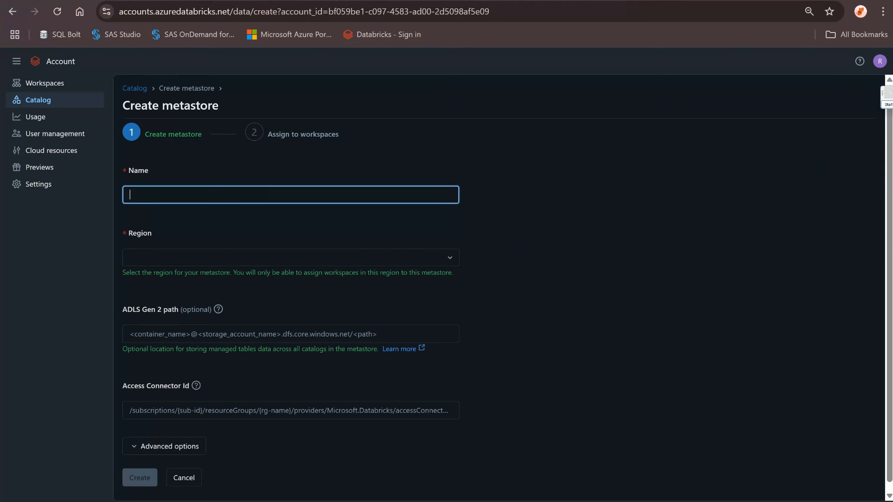
{"action": "type", "text": "adventureworks-metastore"}
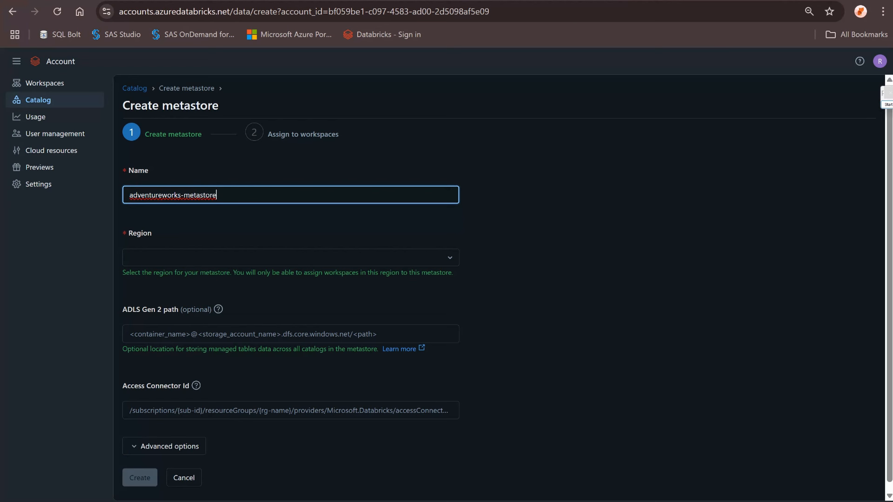
Set the new metastore's region to eastus
{"action": "key", "text": "Tab"}
{"action": "key", "text": "Down"}
{"action": "key", "text": "Down"}
{"action": "key", "text": "Down"}
{"action": "key", "text": "Down"}
{"action": "key", "text": "Down"}
{"action": "key", "text": "Down"}
{"action": "key", "text": "Down"}
{"action": "key", "text": "Down"}
{"action": "key", "text": "Down"}
{"action": "key", "text": "Down"}
{"action": "key", "text": "Down"}
{"action": "key", "text": "Down"}
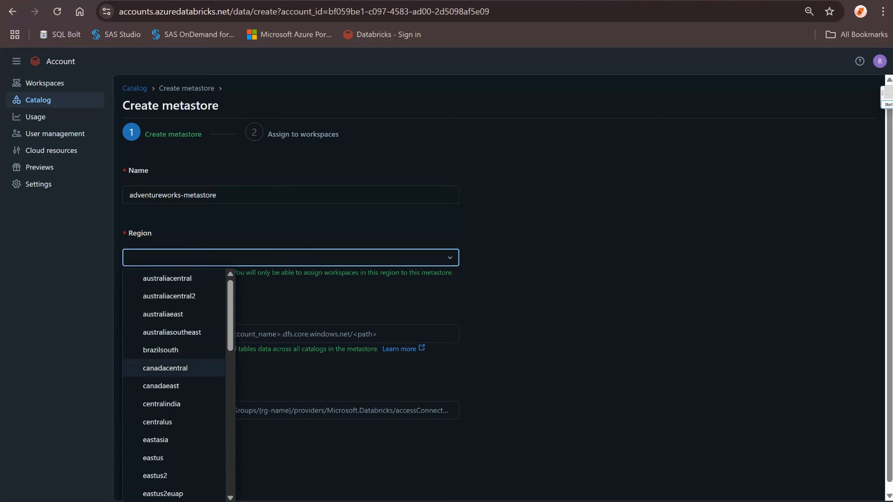
{"action": "key", "text": "Up"}
{"action": "key", "text": "Return"}
{"action": "key", "text": "Tab"}
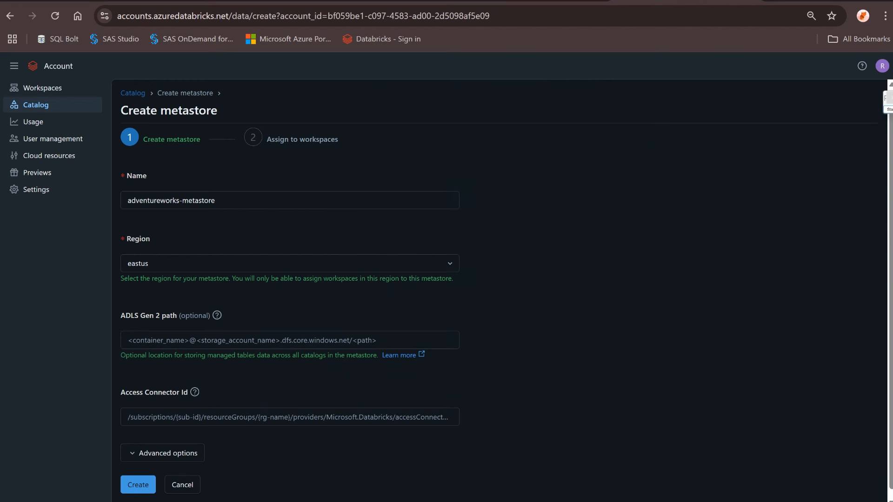
Draw a green box in the blank area beside the metastore form and handwrite "Databricks" above it
{"action": "left_click", "coordinate": [289, 341]}
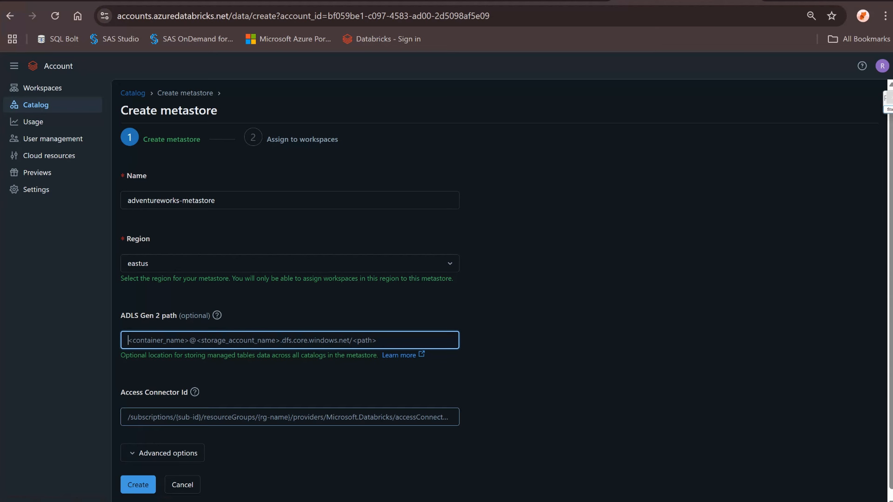
{"action": "left_click", "coordinate": [289, 417]}
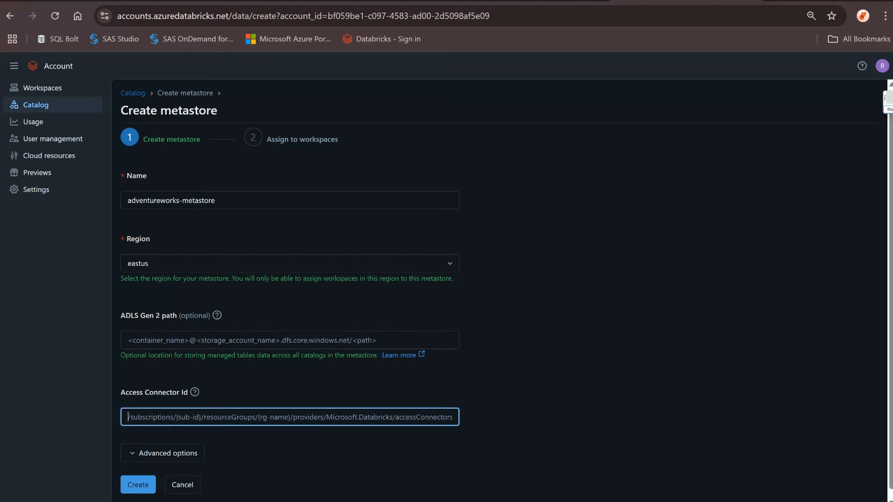
{"action": "left_click", "coordinate": [888, 110]}
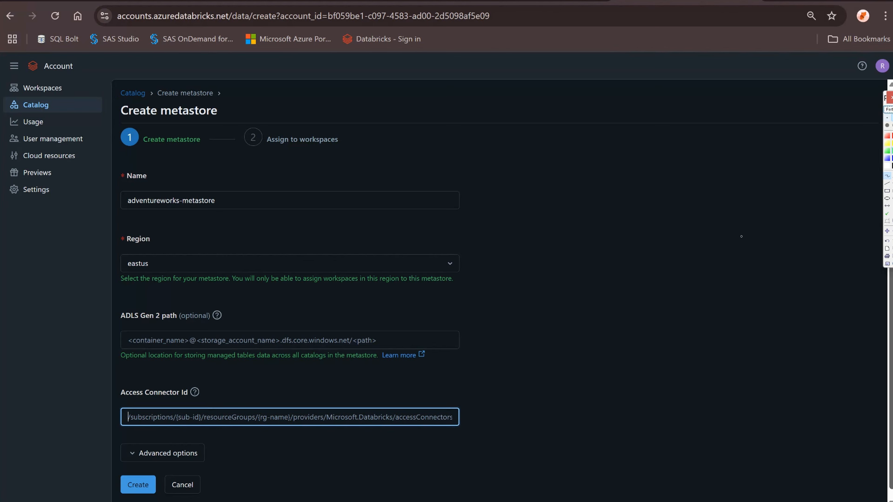
{"action": "left_click_drag", "start_coordinate": [748, 217], "coordinate": [757, 275]}
{"action": "mouse_move", "coordinate": [747, 216]}
{"action": "left_mouse_down"}
{"action": "mouse_move", "coordinate": [757, 206]}
{"action": "mouse_move", "coordinate": [813, 263]}
{"action": "mouse_move", "coordinate": [766, 277]}
{"action": "left_mouse_up"}
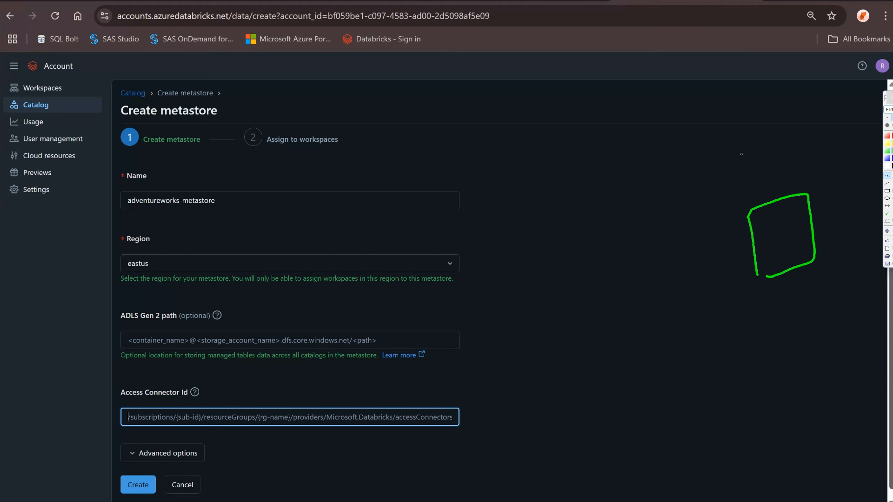
{"action": "mouse_move", "coordinate": [741, 164]}
{"action": "left_mouse_down"}
{"action": "mouse_move", "coordinate": [740, 190]}
{"action": "mouse_move", "coordinate": [799, 147]}
{"action": "mouse_move", "coordinate": [818, 154]}
{"action": "mouse_move", "coordinate": [850, 135]}
{"action": "mouse_move", "coordinate": [853, 145]}
{"action": "left_mouse_up"}
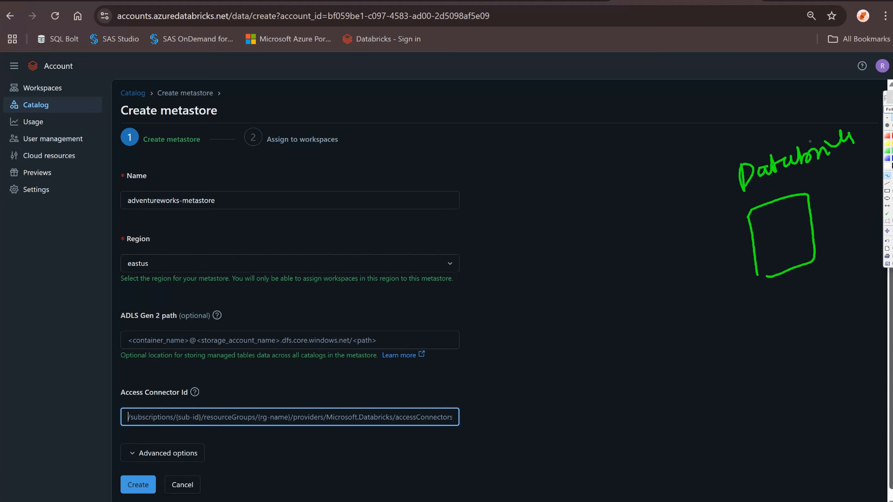
Draw a larger green box next to the form fields and handwrite "metastoredata" and "ADLS-Gen2" above it
{"action": "mouse_move", "coordinate": [476, 243]}
{"action": "left_mouse_down"}
{"action": "mouse_move", "coordinate": [485, 335]}
{"action": "mouse_move", "coordinate": [570, 294]}
{"action": "mouse_move", "coordinate": [472, 337]}
{"action": "left_mouse_up"}
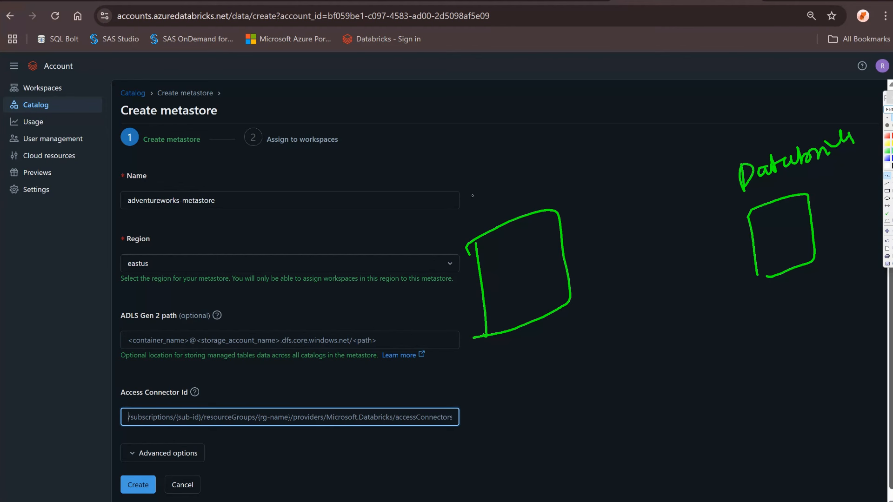
{"action": "mouse_move", "coordinate": [472, 200]}
{"action": "left_mouse_down"}
{"action": "mouse_move", "coordinate": [576, 148]}
{"action": "mouse_move", "coordinate": [594, 155]}
{"action": "mouse_move", "coordinate": [598, 114]}
{"action": "mouse_move", "coordinate": [616, 125]}
{"action": "mouse_move", "coordinate": [646, 105]}
{"action": "left_mouse_up"}
{"action": "mouse_move", "coordinate": [465, 125]}
{"action": "left_mouse_down"}
{"action": "mouse_move", "coordinate": [468, 162]}
{"action": "mouse_move", "coordinate": [488, 116]}
{"action": "mouse_move", "coordinate": [515, 122]}
{"action": "mouse_move", "coordinate": [544, 91]}
{"action": "mouse_move", "coordinate": [567, 91]}
{"action": "mouse_move", "coordinate": [588, 70]}
{"action": "mouse_move", "coordinate": [602, 74]}
{"action": "mouse_move", "coordinate": [639, 54]}
{"action": "left_mouse_up"}
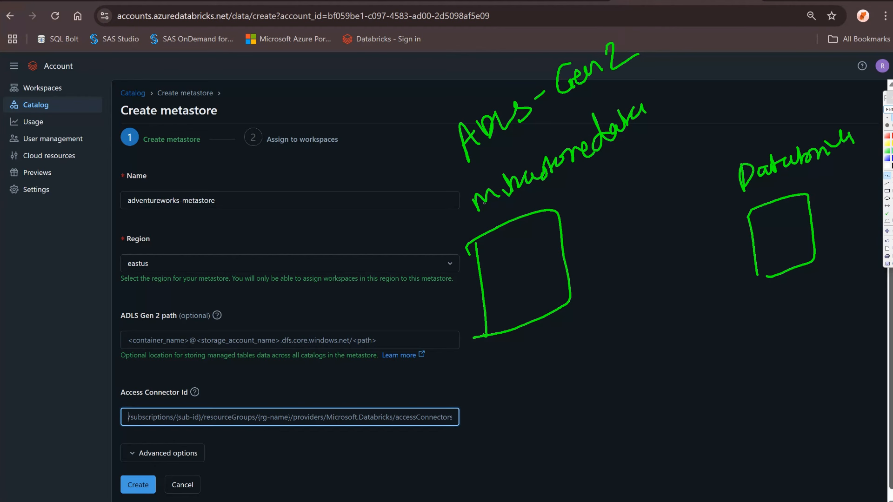
Draw a double-headed arrow between the ADLS Gen 2 path field and the metastoredata box, and underline the metastoredata and Databricks labels
{"action": "left_click_drag", "start_coordinate": [468, 220], "coordinate": [511, 194]}
{"action": "mouse_move", "coordinate": [265, 323]}
{"action": "left_mouse_down"}
{"action": "mouse_move", "coordinate": [346, 292]}
{"action": "mouse_move", "coordinate": [452, 233]}
{"action": "mouse_move", "coordinate": [443, 230]}
{"action": "left_mouse_up"}
{"action": "left_click_drag", "start_coordinate": [275, 298], "coordinate": [289, 322]}
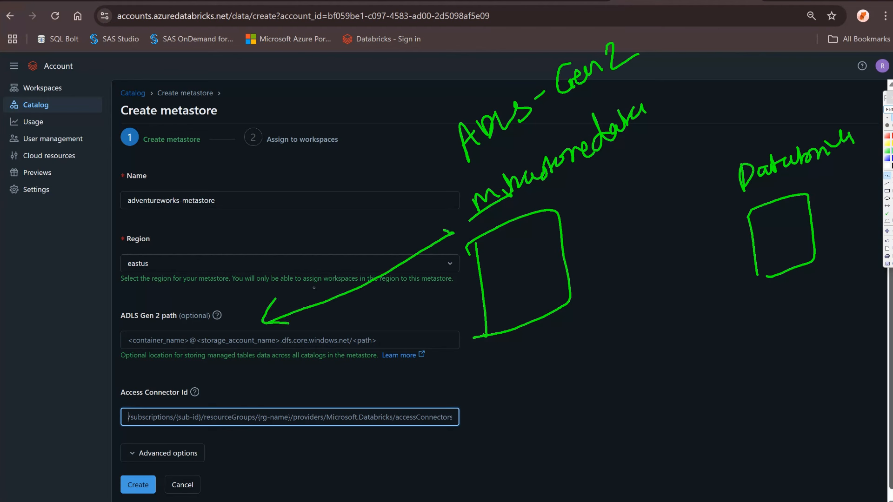
{"action": "left_click_drag", "start_coordinate": [488, 217], "coordinate": [647, 129]}
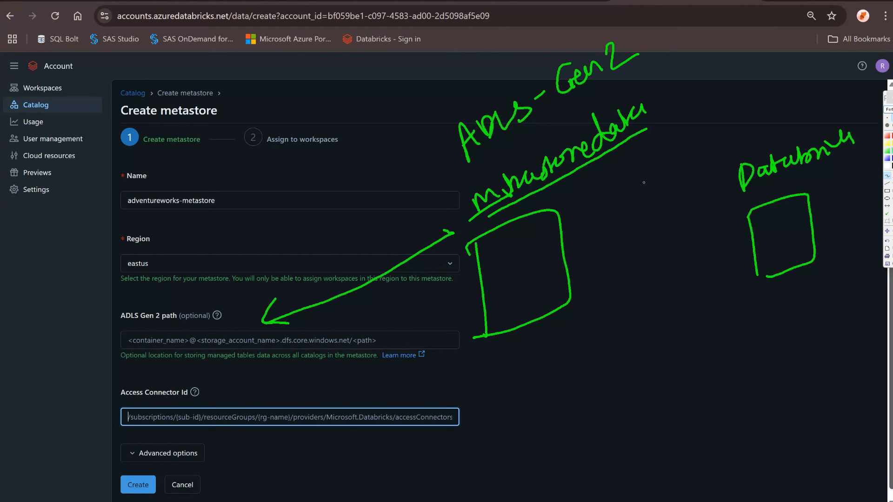
{"action": "left_click_drag", "start_coordinate": [740, 199], "coordinate": [829, 164]}
{"action": "left_click_drag", "start_coordinate": [543, 201], "coordinate": [644, 137]}
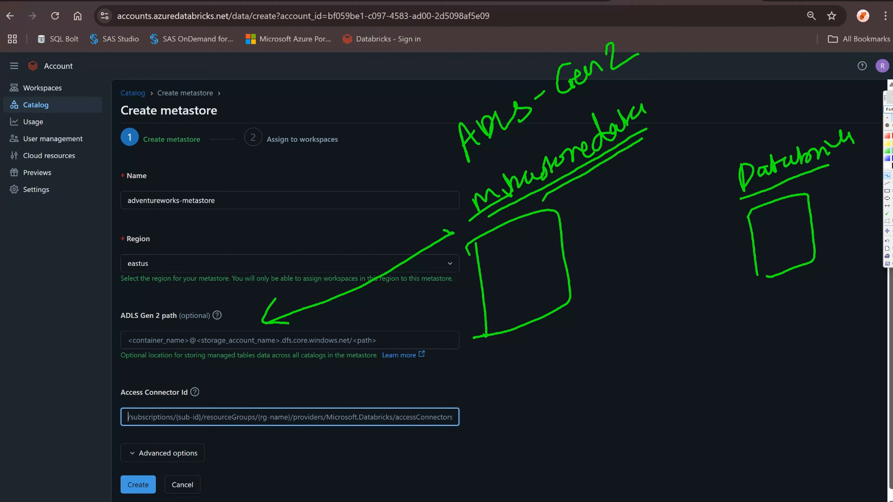
Draw a circle with a short label beneath it between the two boxes and connect it to each box with a double-headed arrow
{"action": "mouse_move", "coordinate": [654, 262]}
{"action": "left_mouse_down"}
{"action": "mouse_move", "coordinate": [641, 285]}
{"action": "mouse_move", "coordinate": [649, 255]}
{"action": "left_mouse_up"}
{"action": "mouse_move", "coordinate": [646, 325]}
{"action": "left_mouse_down"}
{"action": "mouse_move", "coordinate": [656, 368]}
{"action": "mouse_move", "coordinate": [678, 328]}
{"action": "mouse_move", "coordinate": [692, 346]}
{"action": "left_mouse_up"}
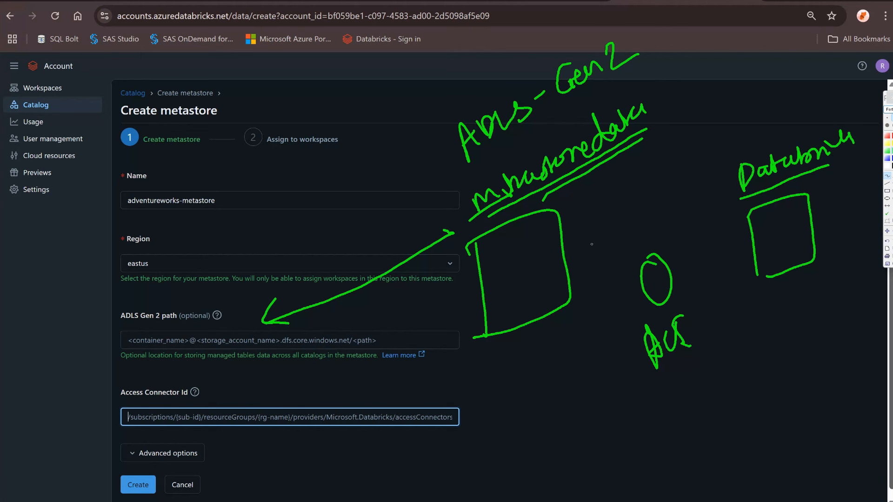
{"action": "mouse_move", "coordinate": [577, 292]}
{"action": "left_mouse_down"}
{"action": "mouse_move", "coordinate": [743, 252]}
{"action": "mouse_move", "coordinate": [738, 260]}
{"action": "left_mouse_up"}
{"action": "left_click_drag", "start_coordinate": [575, 278], "coordinate": [584, 300]}
{"action": "left_click_drag", "start_coordinate": [625, 266], "coordinate": [629, 294]}
{"action": "left_click_drag", "start_coordinate": [689, 255], "coordinate": [698, 275]}
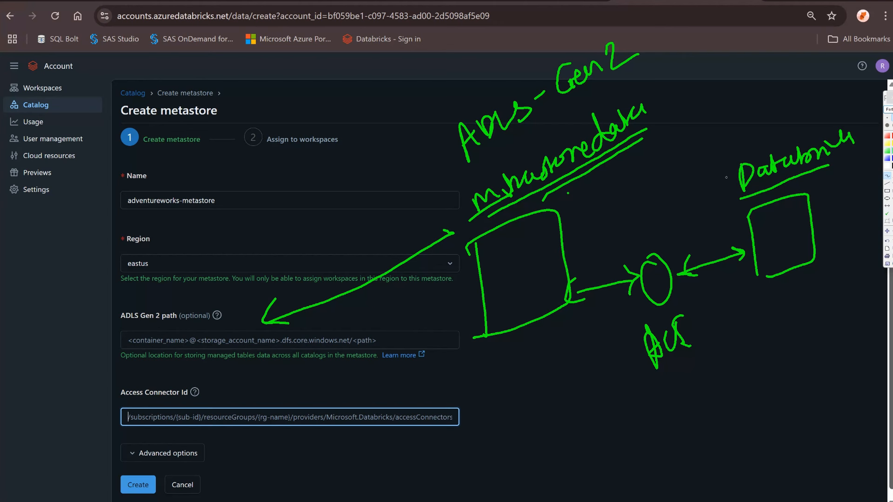
Underline the circle's label, join the Databricks and metastoredata boxes with a curved arrow, and exit the screen annotation
{"action": "left_click_drag", "start_coordinate": [646, 386], "coordinate": [708, 353]}
{"action": "mouse_move", "coordinate": [776, 287]}
{"action": "left_mouse_down"}
{"action": "mouse_move", "coordinate": [723, 389]}
{"action": "mouse_move", "coordinate": [523, 340]}
{"action": "left_mouse_up"}
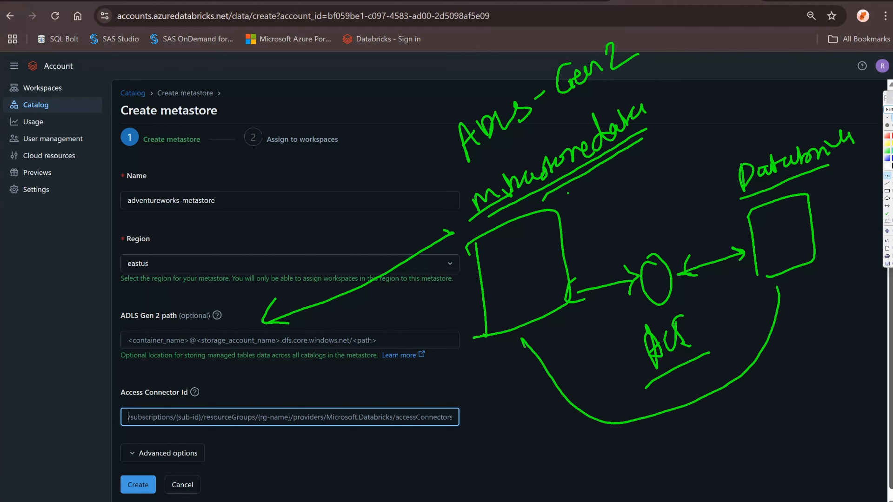
{"action": "left_click_drag", "start_coordinate": [533, 371], "coordinate": [560, 339]}
{"action": "left_click", "coordinate": [889, 110]}
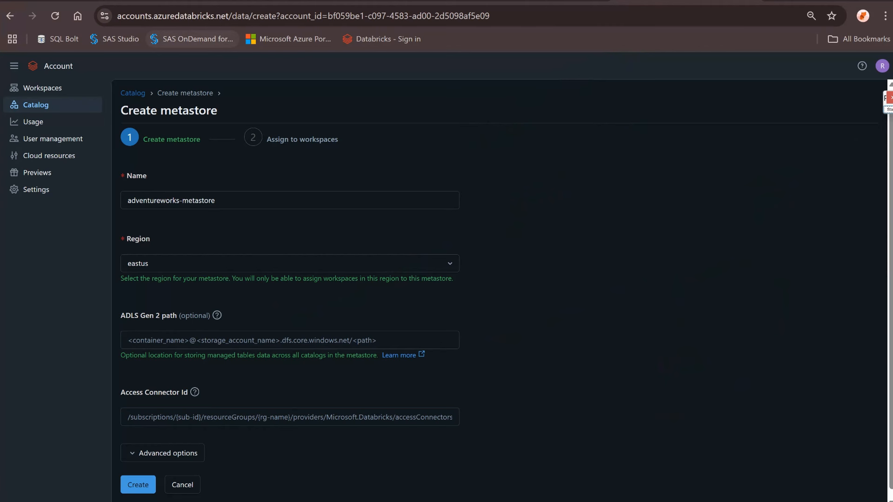
In the Azure portal, create a container named metsastoredata in the adlsadventureproject storage account
{"action": "left_click", "coordinate": [242, 1]}
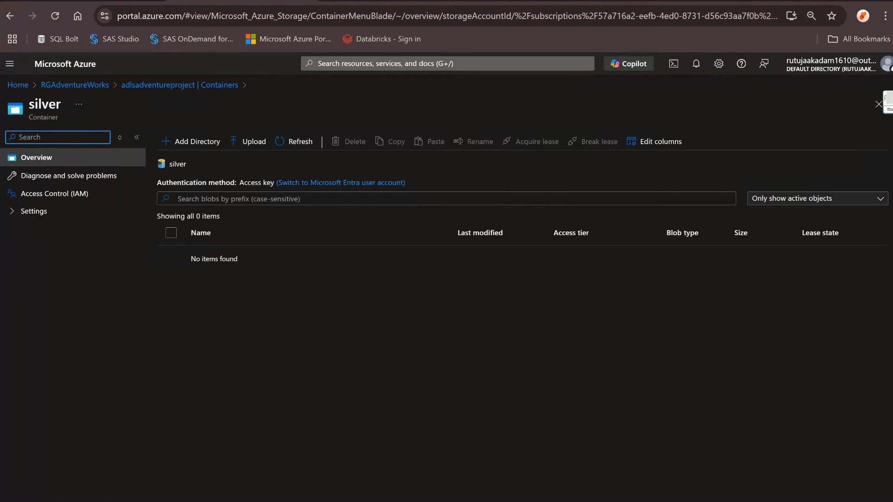
{"action": "left_click", "coordinate": [56, 2]}
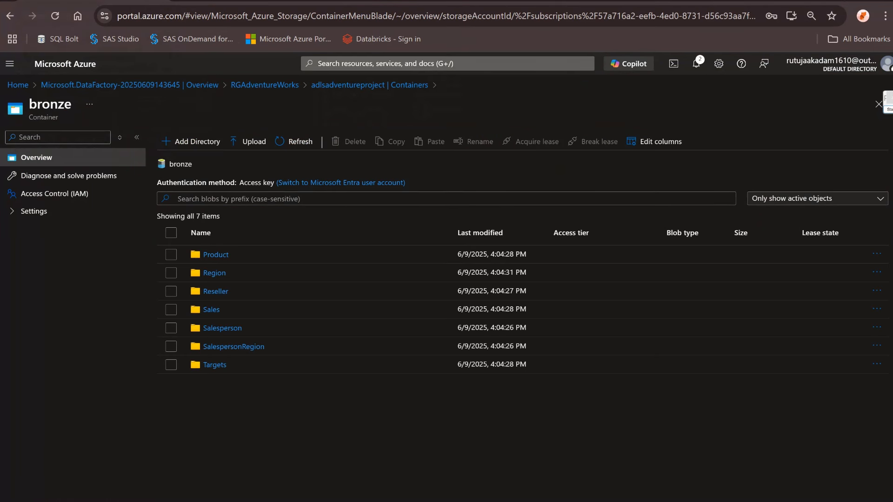
{"action": "left_click", "coordinate": [370, 84]}
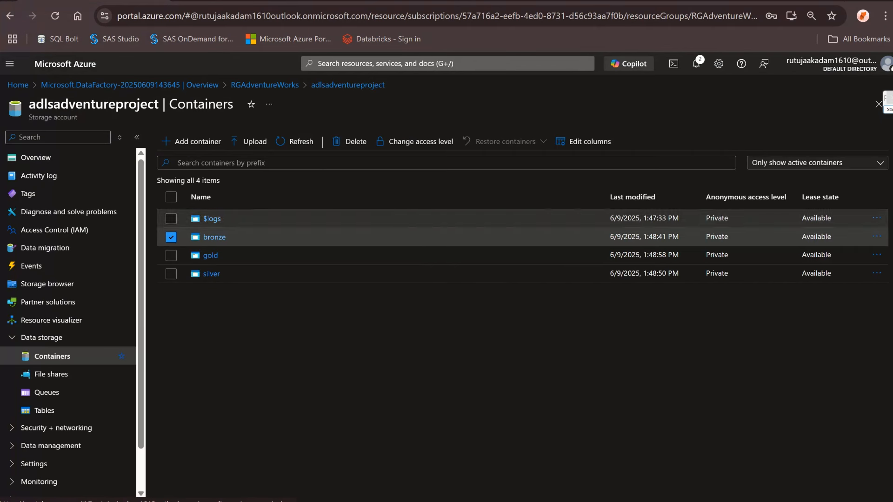
{"action": "left_click", "coordinate": [191, 141]}
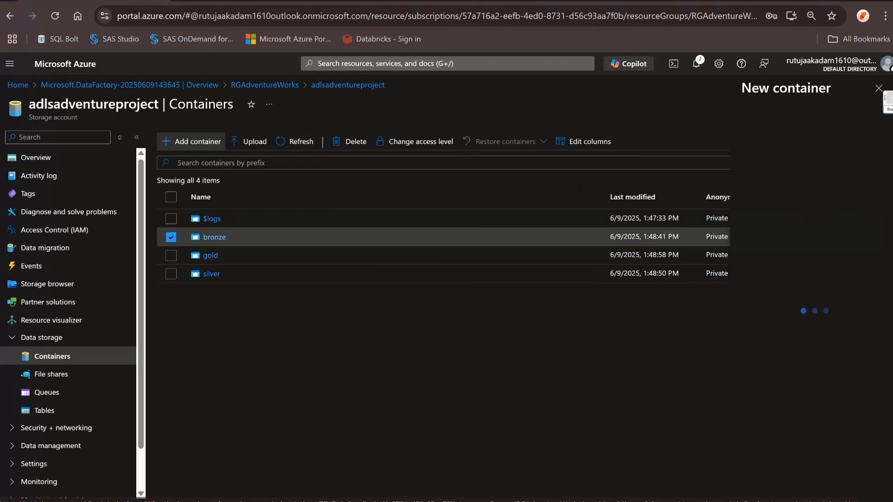
{"action": "type", "text": "met"}
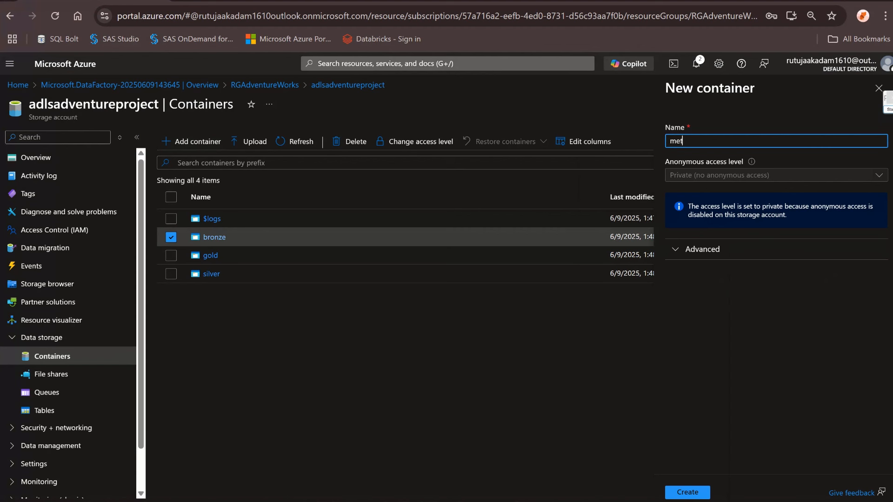
{"action": "type", "text": "sastoredata"}
{"action": "left_click", "coordinate": [687, 492]}
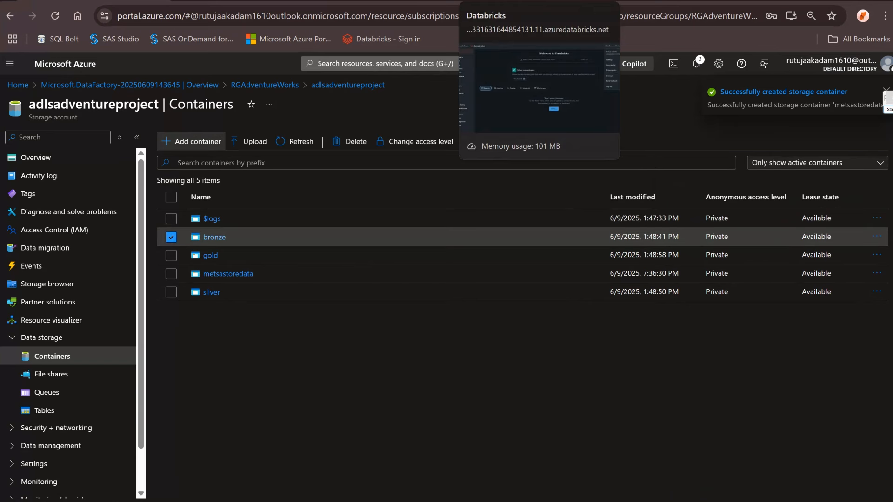
Return to the Create metastore form and capture it with Snipping Tool as a reference for the ADLS Gen 2 path format
{"action": "left_click", "coordinate": [540, 2]}
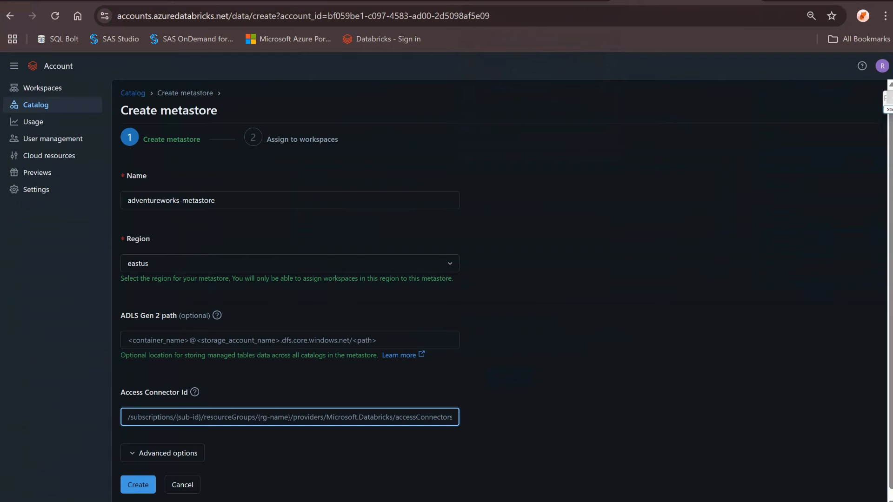
{"action": "left_click", "coordinate": [279, 339]}
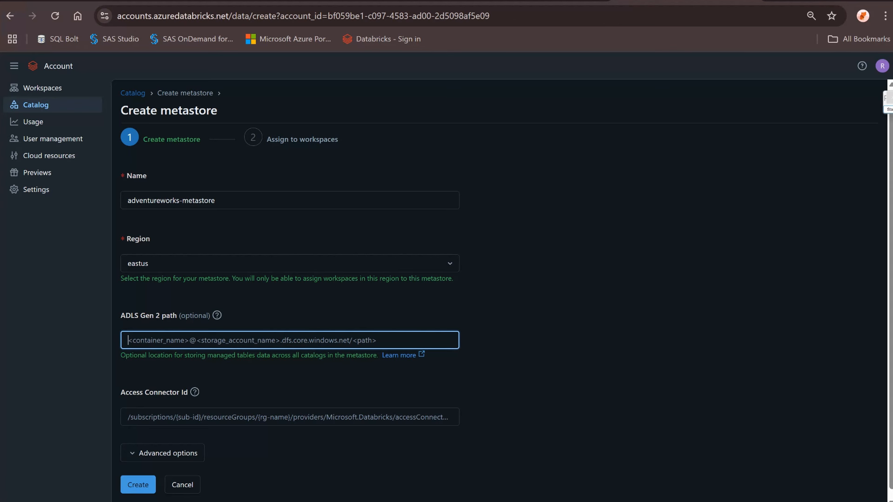
{"action": "key", "text": "super"}
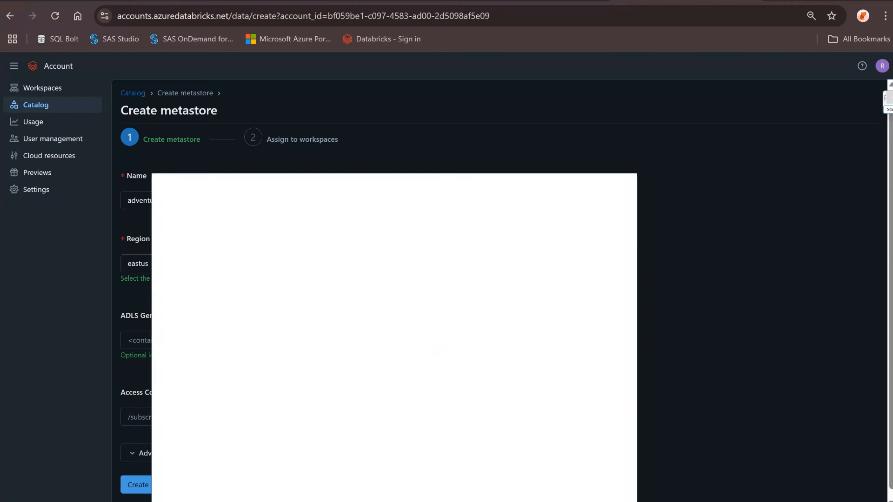
{"action": "type", "text": "sni"}
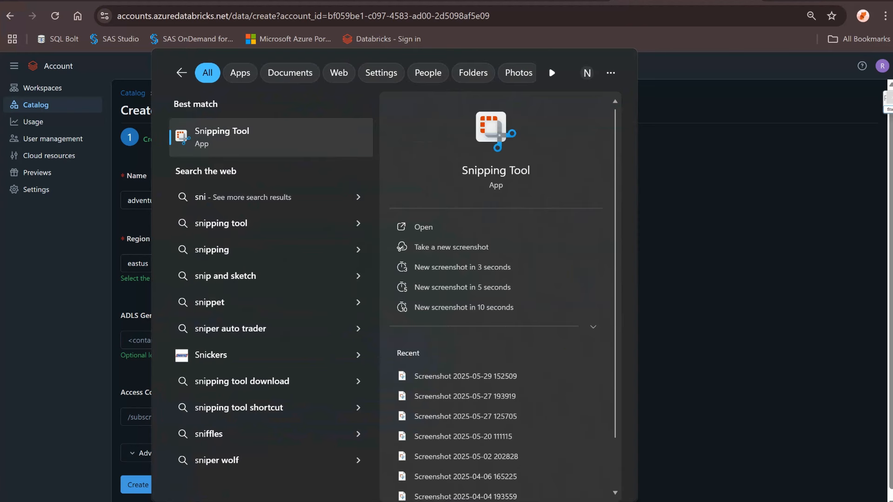
{"action": "key", "text": "Return"}
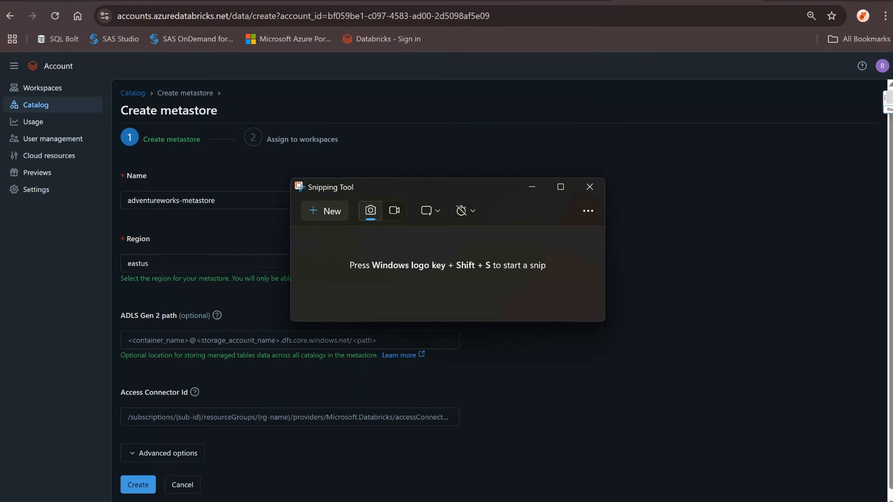
{"action": "left_click", "coordinate": [324, 211]}
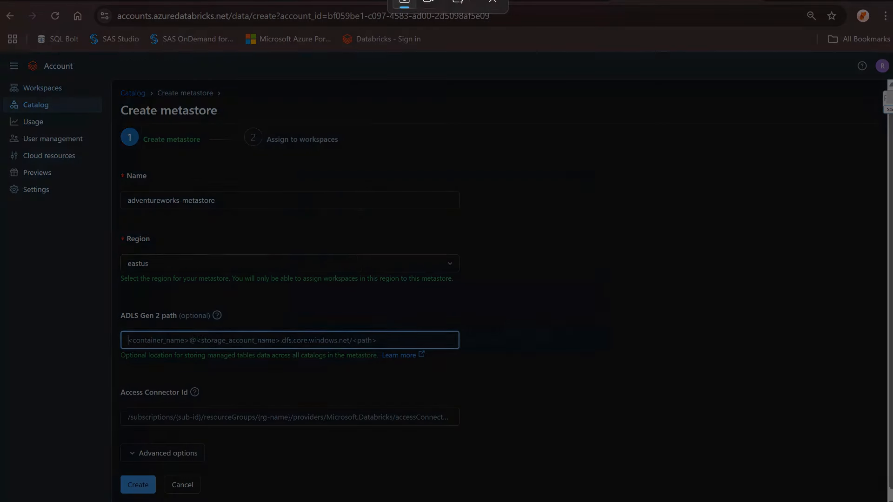
{"action": "left_click_drag", "start_coordinate": [1, 53], "coordinate": [708, 501]}
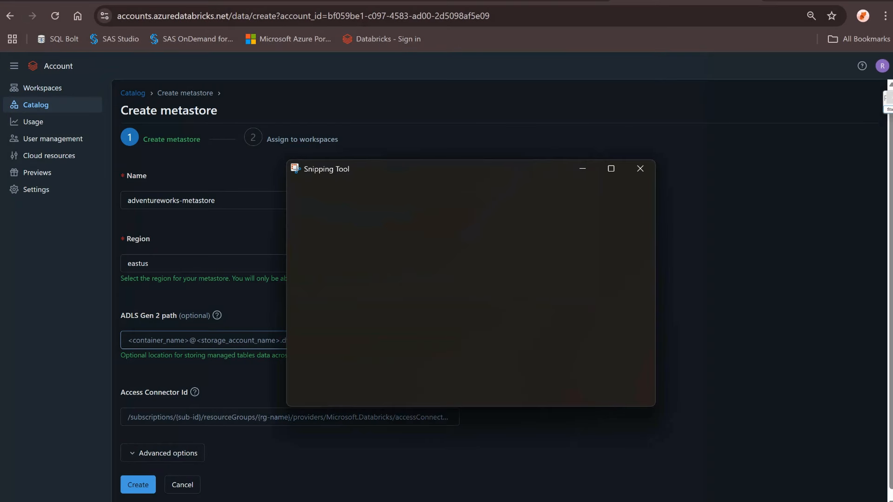
{"action": "left_click", "coordinate": [611, 168]}
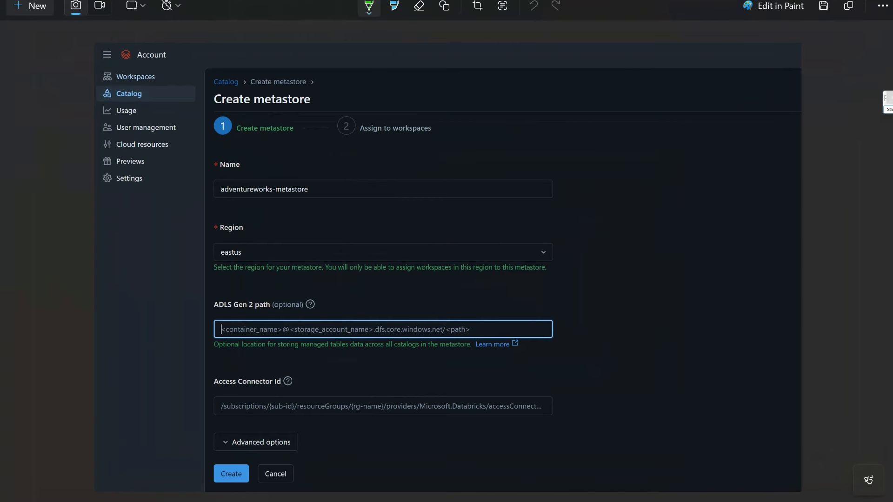
Begin the metastore's ADLS Gen 2 path with metastoredata@, consulting the captured path format
{"action": "key", "text": "alt+Tab"}
{"action": "type", "text": "m"}
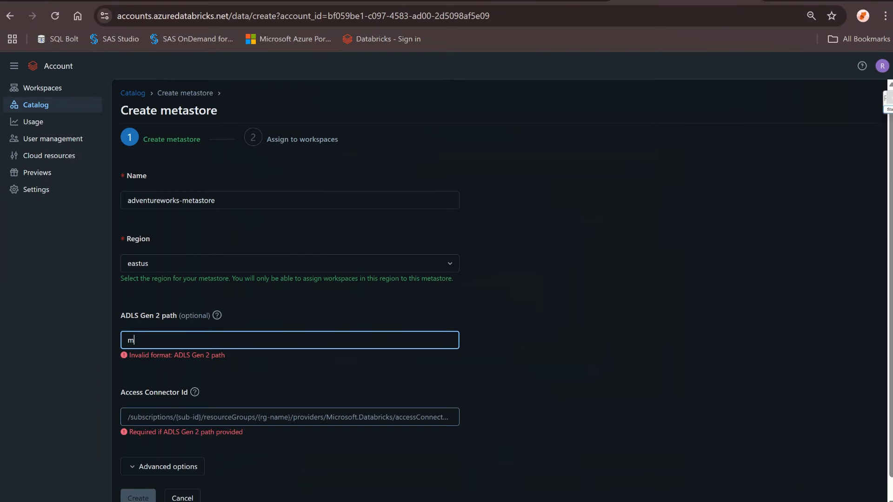
{"action": "type", "text": "etastoredata"}
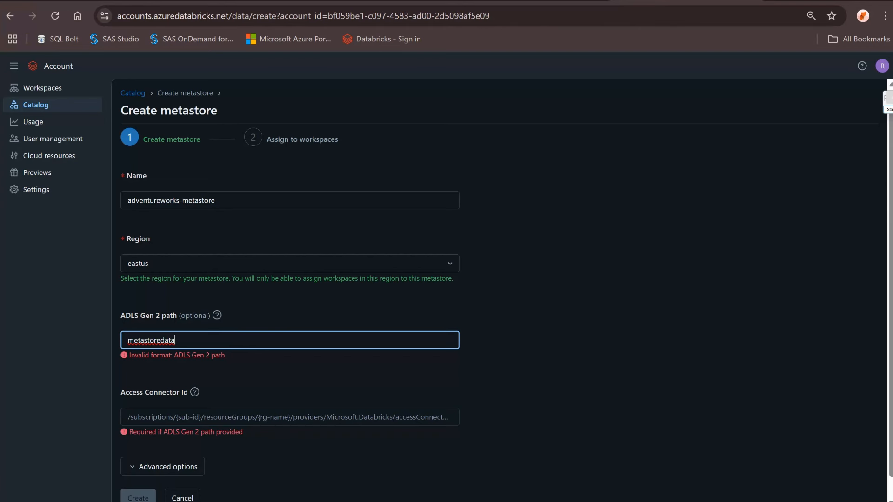
{"action": "left_click", "coordinate": [635, 501]}
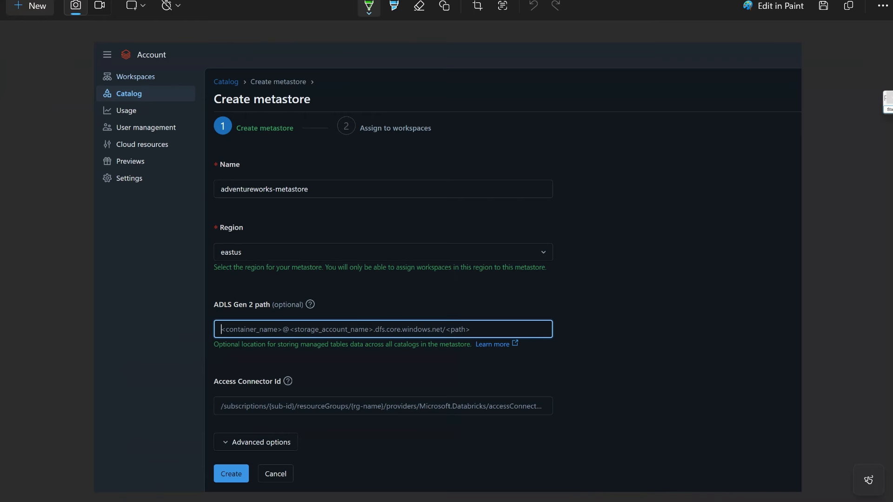
{"action": "key", "text": "alt+Tab"}
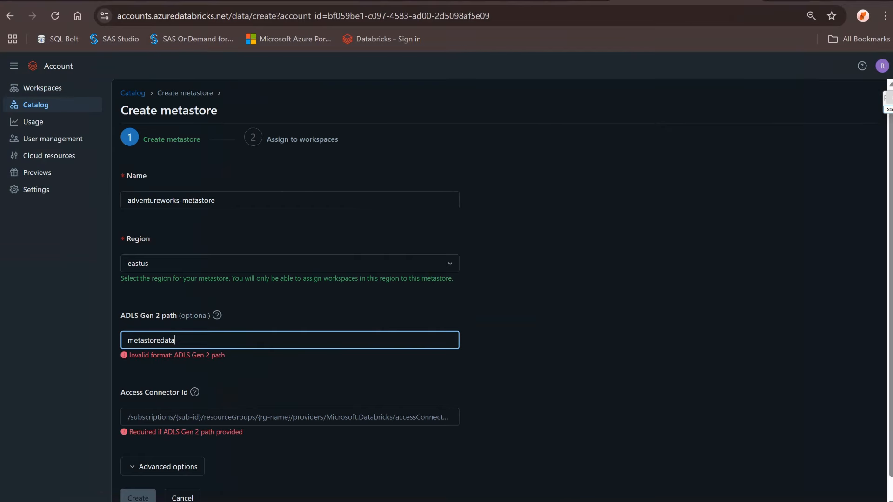
{"action": "type", "text": "@"}
Copy the storage account name adlsadventureproject from the Azure portal and append it to the ADLS Gen 2 path
{"action": "left_click", "coordinate": [241, 1]}
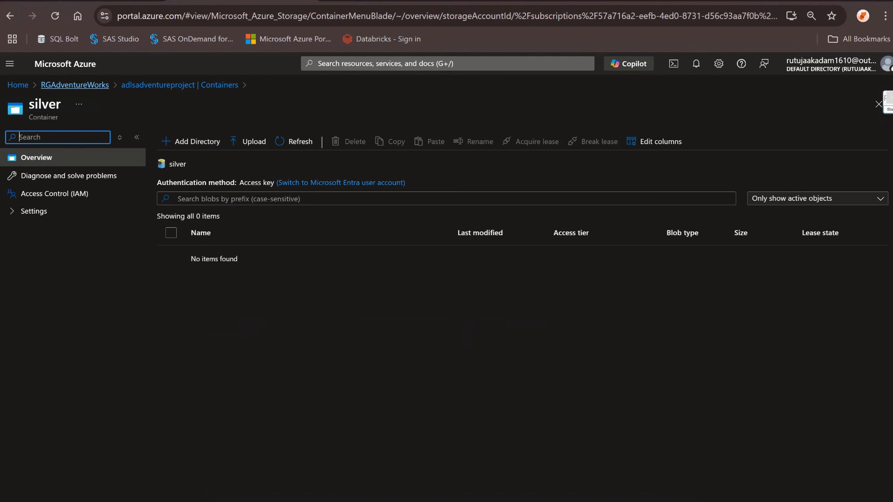
{"action": "left_click", "coordinate": [158, 85]}
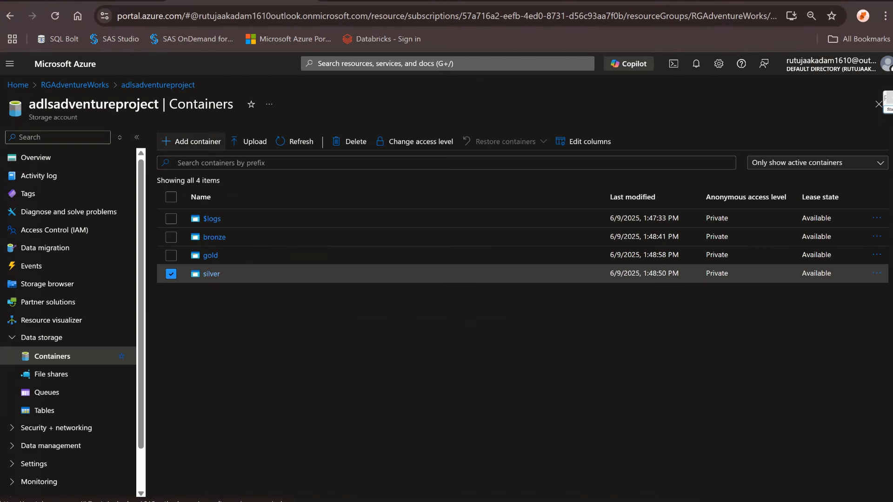
{"action": "left_click_drag", "start_coordinate": [162, 105], "coordinate": [28, 109]}
{"action": "key", "text": "ctrl+c"}
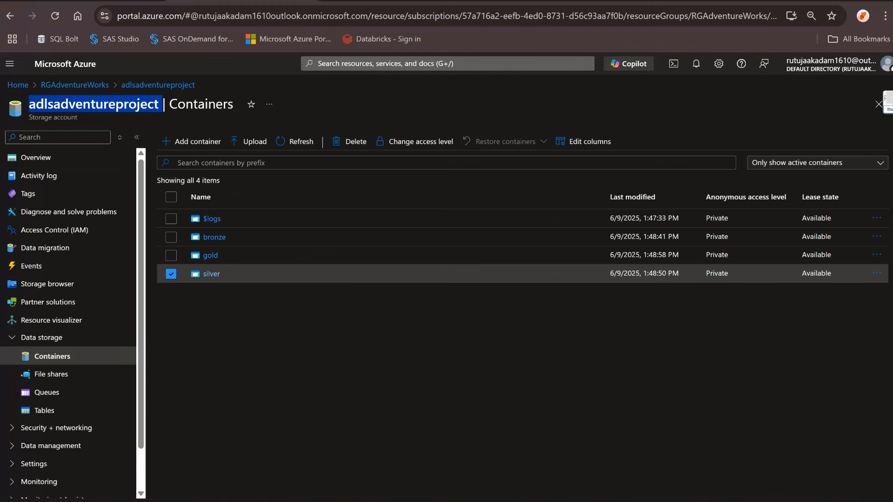
{"action": "left_click", "coordinate": [686, 1]}
{"action": "key", "text": "ctrl+v"}
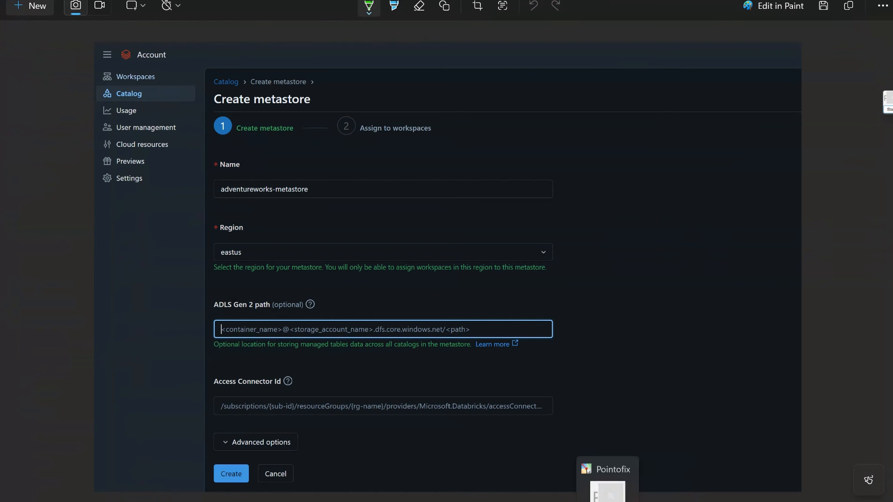
Complete the ADLS Gen 2 path by adding .dfs.core.windows.net/ after the storage account name, and highlight its container part
{"action": "mouse_move", "coordinate": [635, 501]}
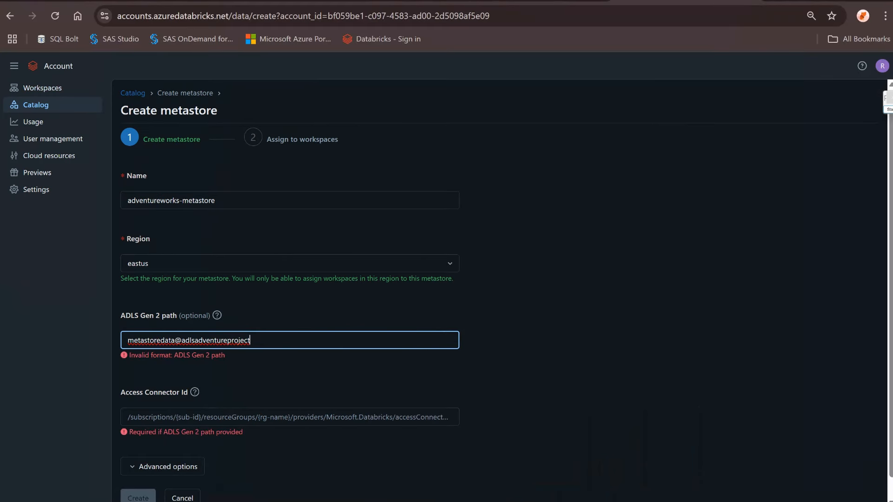
{"action": "type", "text": "dfs.core.windoe"}
{"action": "key", "text": "BackSpace"}
{"action": "type", "text": "ws.net/"}
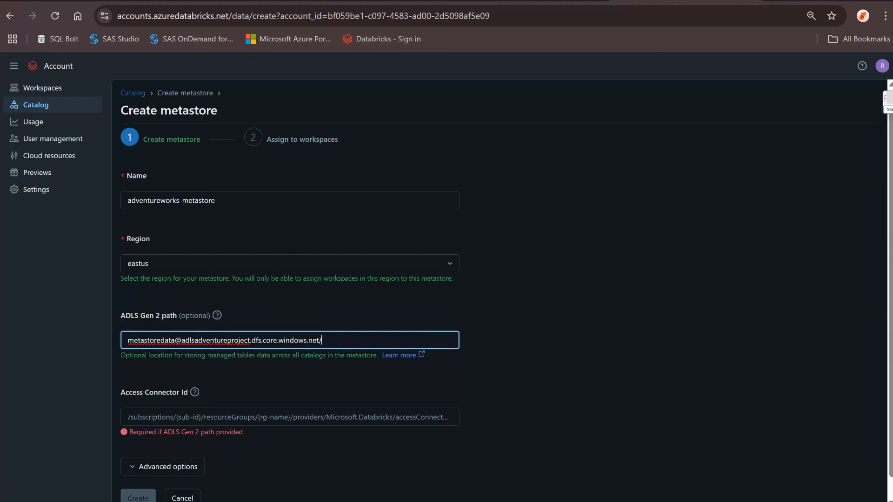
{"action": "scroll", "coordinate": [507, 293], "scroll_direction": "down", "scroll_amount": 1}
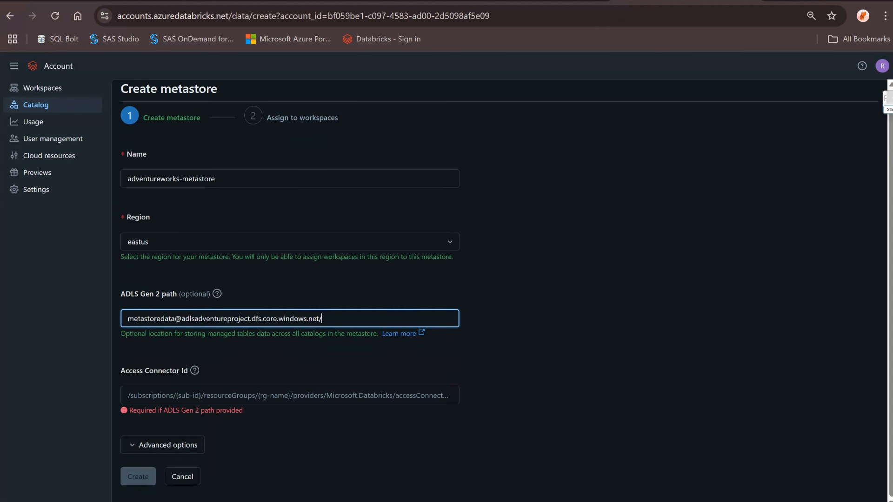
{"action": "left_click_drag", "start_coordinate": [174, 319], "coordinate": [171, 319]}
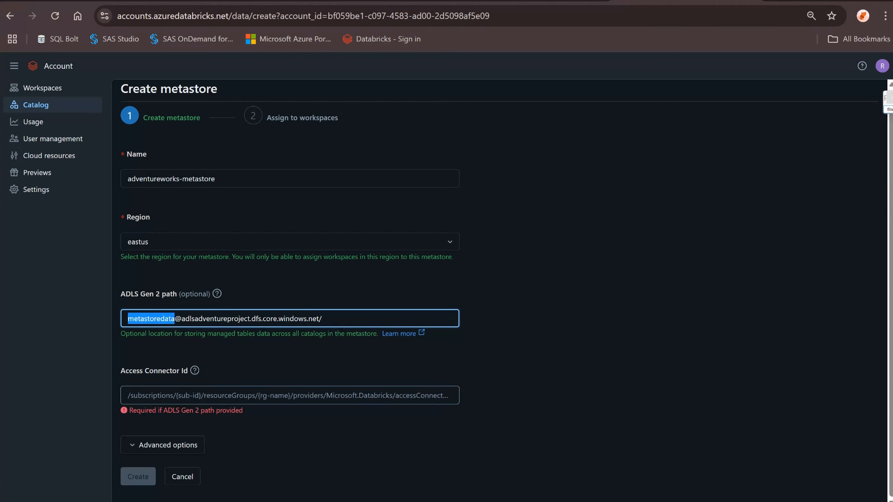
In the Azure portal, start a new resource in RGAdventureWorks and search the Marketplace for access connector for azure databricks
{"action": "left_click", "coordinate": [290, 395]}
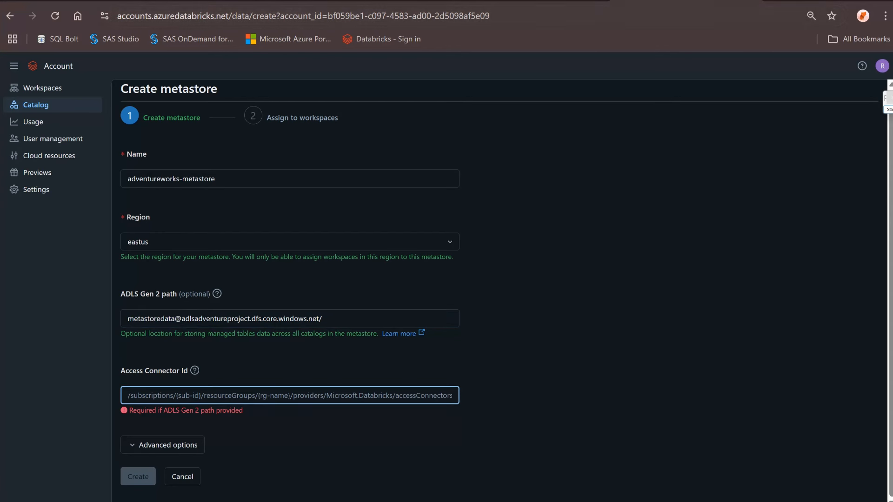
{"action": "left_click", "coordinate": [93, 1]}
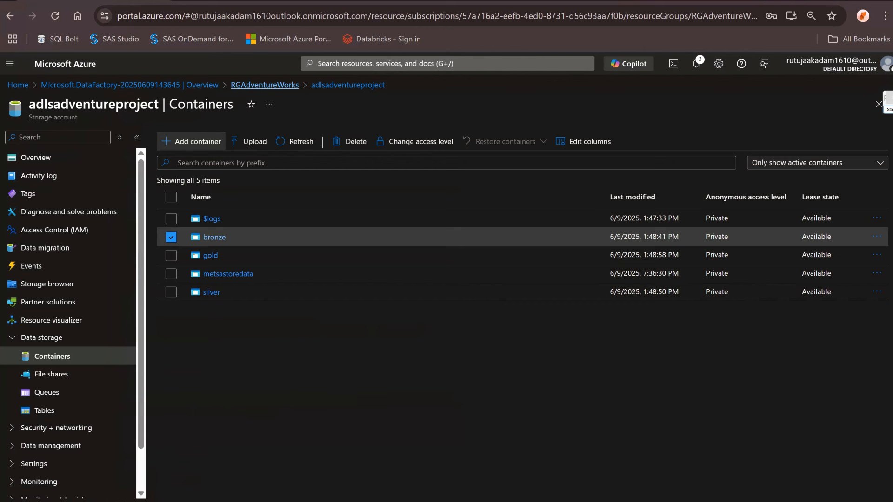
{"action": "left_click", "coordinate": [264, 85]}
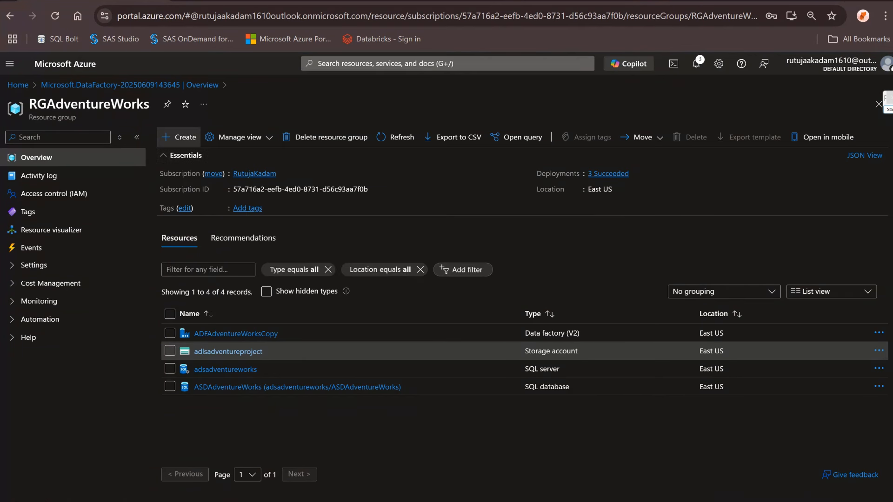
{"action": "left_click", "coordinate": [180, 137]}
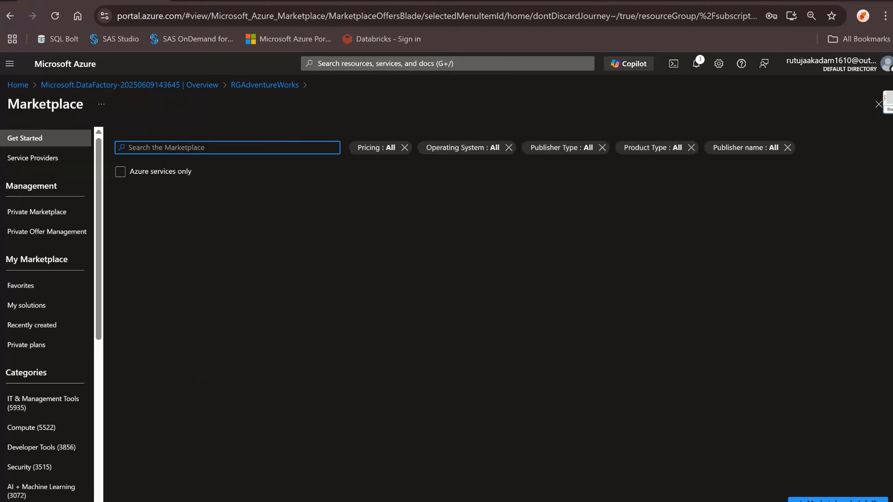
{"action": "type", "text": "access"}
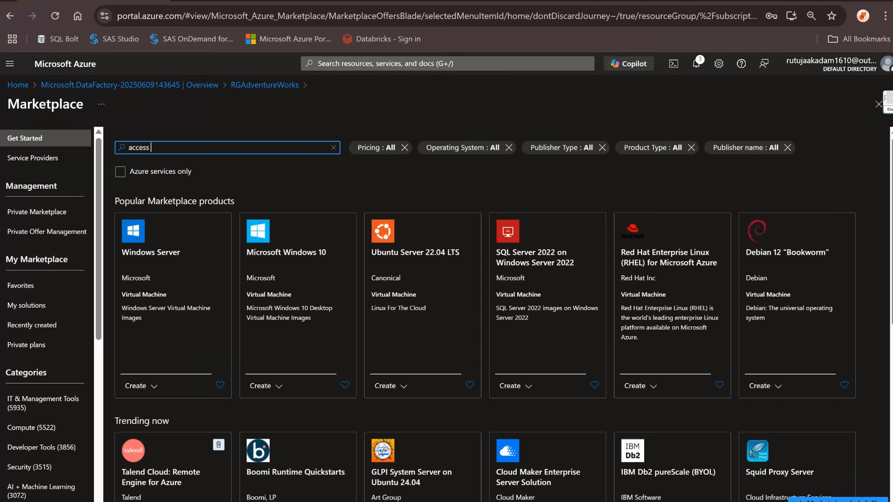
{"action": "type", "text": " co"}
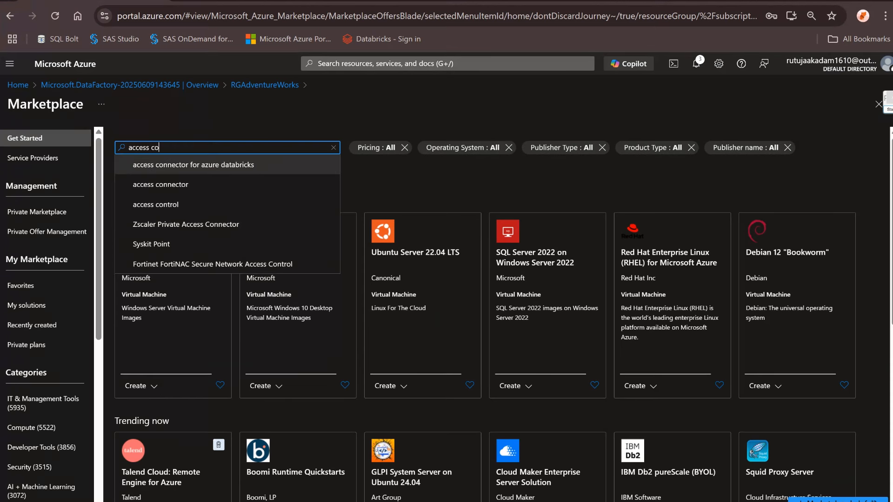
{"action": "key", "text": "Return"}
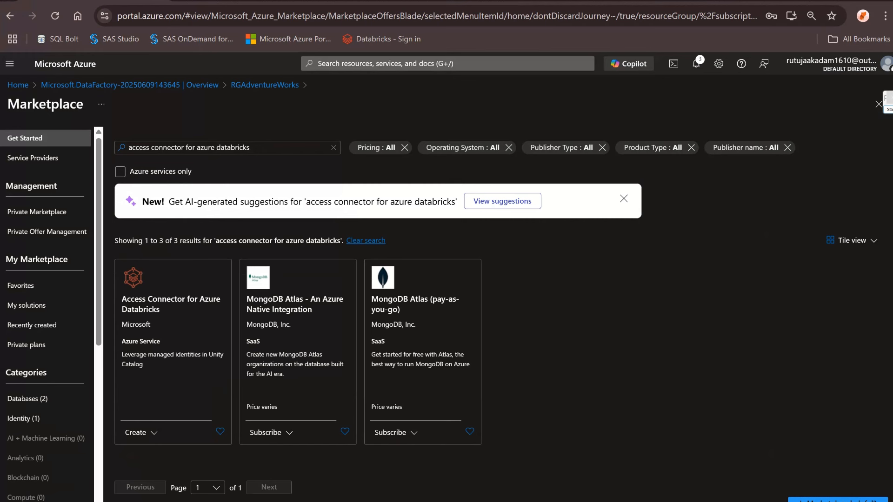
Start creating an Access Connector for Azure Databricks in RGAdventureWorks and name it ACIDAdventureWorks
{"action": "left_click", "coordinate": [215, 303]}
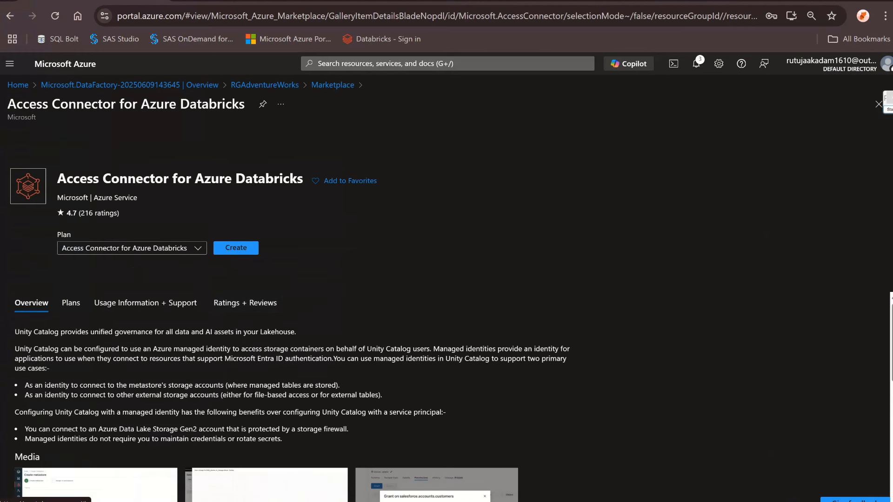
{"action": "left_click", "coordinate": [235, 247]}
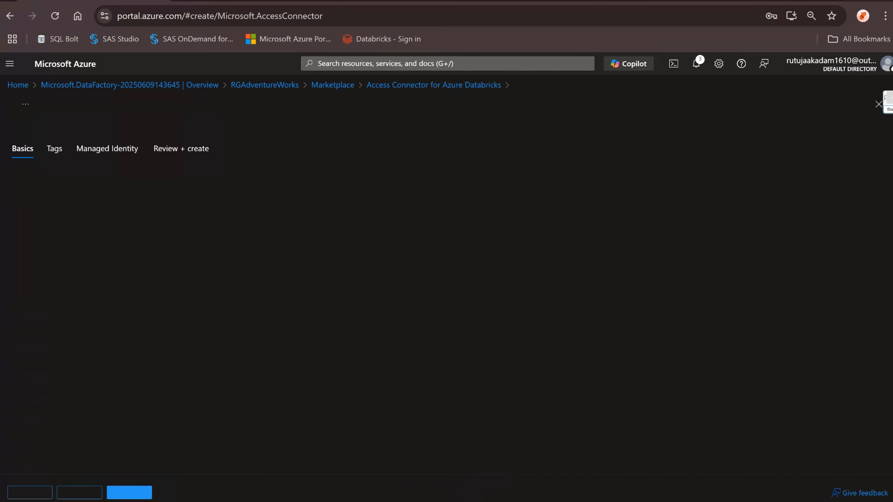
{"action": "left_click", "coordinate": [267, 325]}
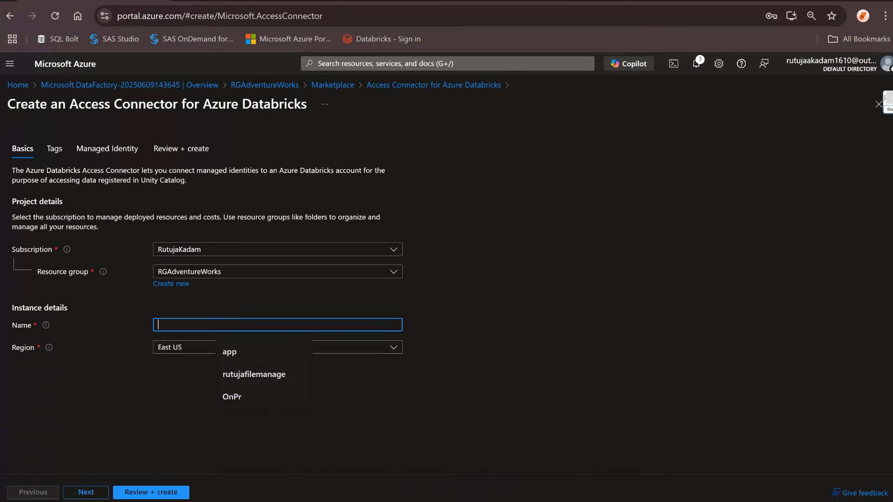
{"action": "type", "text": "ac"}
{"action": "key", "text": "BackSpace"}
{"action": "key", "text": "BackSpace"}
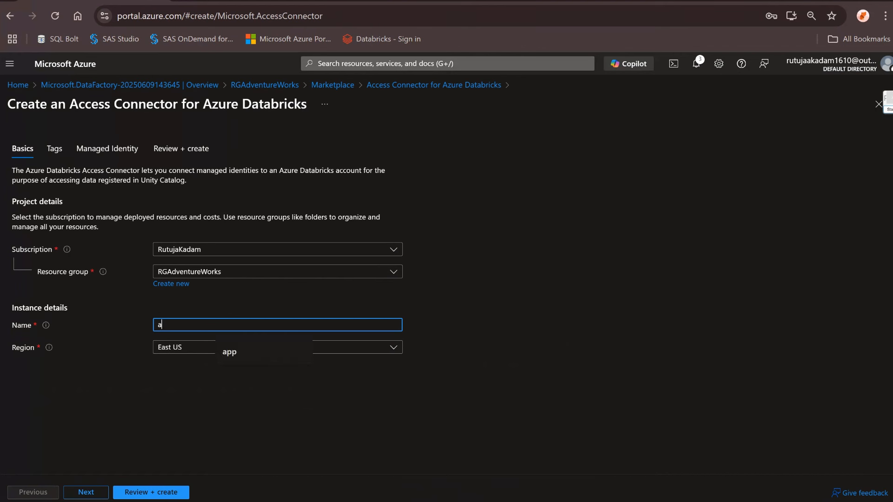
{"action": "type", "text": "ACIDAd"}
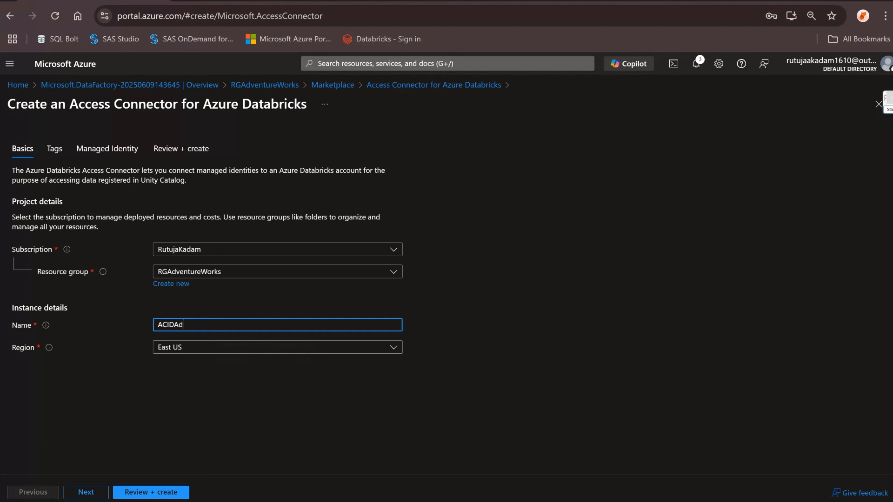
{"action": "type", "text": "ventureWorks"}
Leave the connector's tags and managed identity at their defaults, review the configuration and create the access connector
{"action": "left_click", "coordinate": [86, 492]}
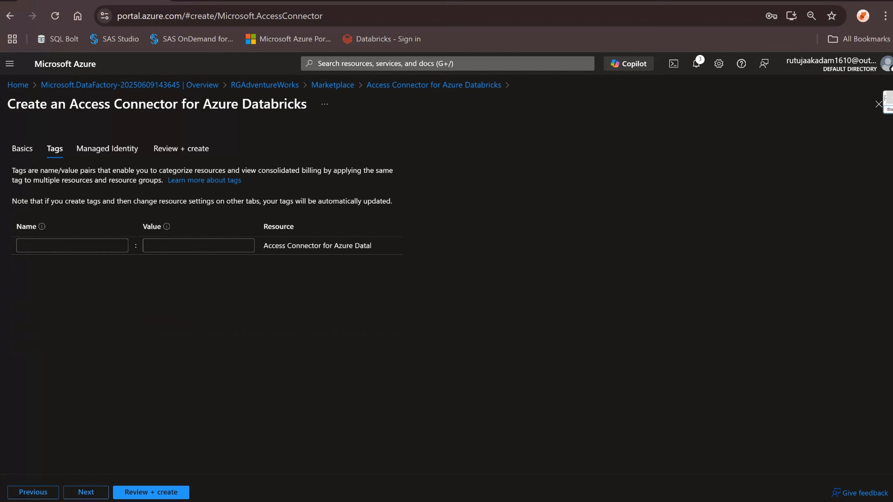
{"action": "left_click", "coordinate": [86, 492]}
{"action": "left_click", "coordinate": [86, 492]}
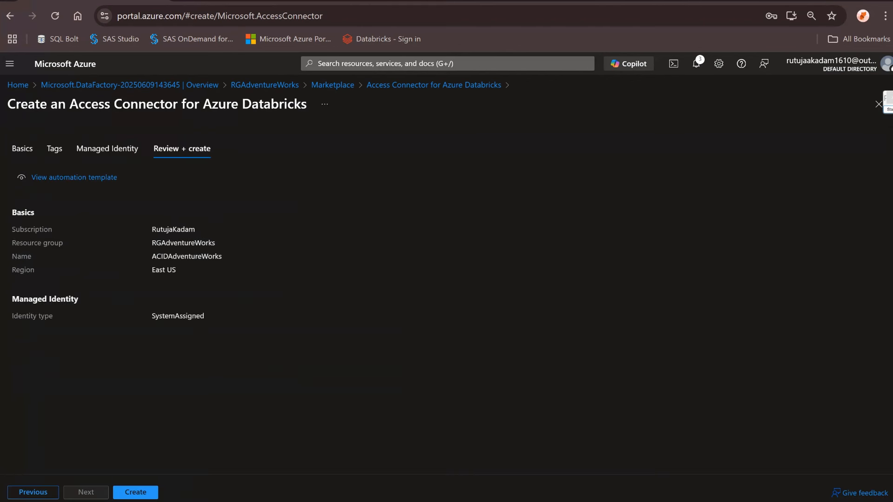
{"action": "left_click", "coordinate": [136, 492]}
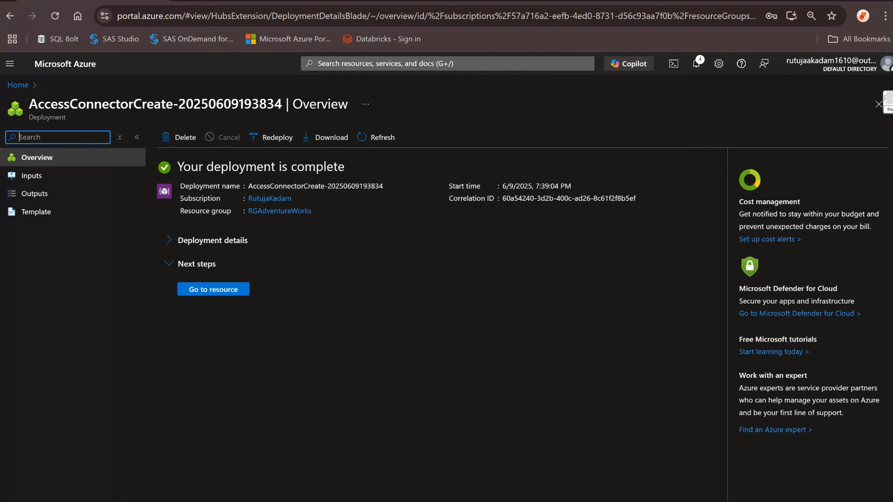
Open the ACIDAdventureWorks access connector from the RGAdventureWorks resource group and copy its resource ID
{"action": "left_click", "coordinate": [633, 1]}
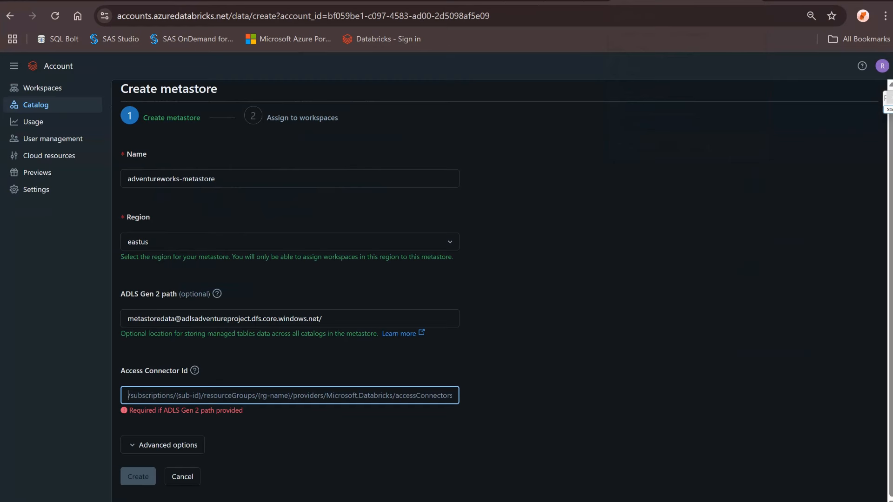
{"action": "left_click", "coordinate": [242, 1]}
{"action": "left_click", "coordinate": [100, 2]}
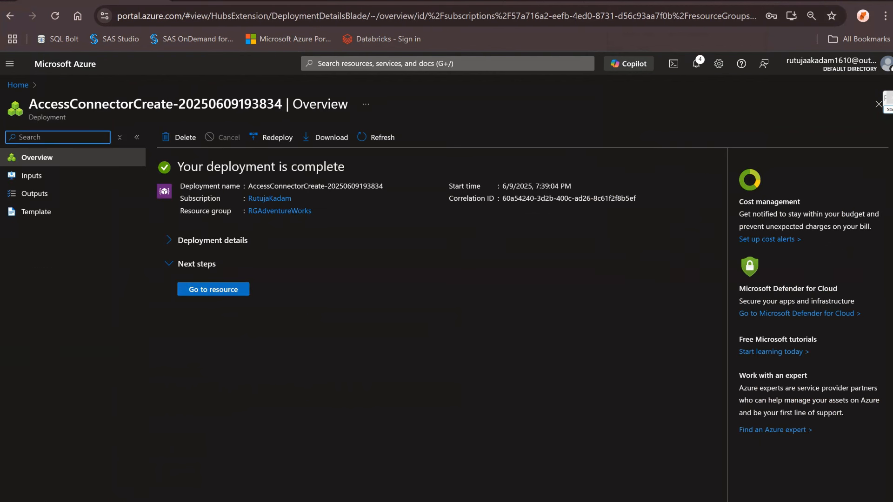
{"action": "left_click", "coordinate": [280, 211]}
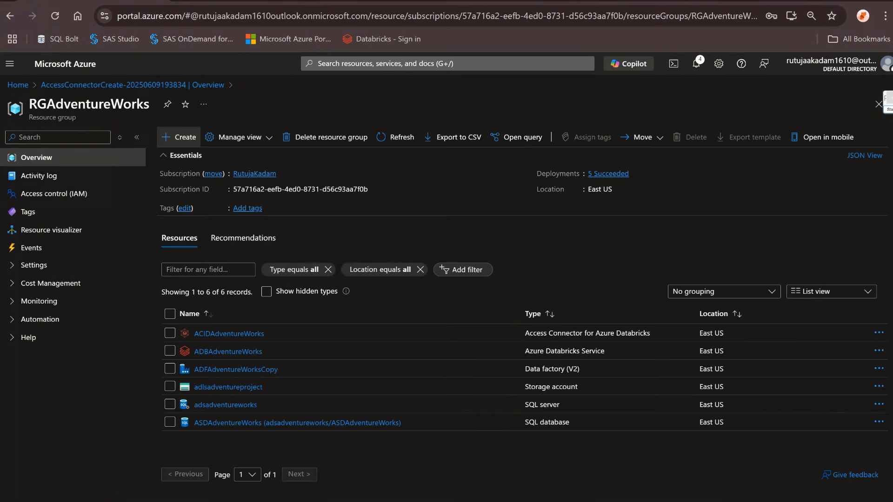
{"action": "left_click", "coordinate": [228, 333]}
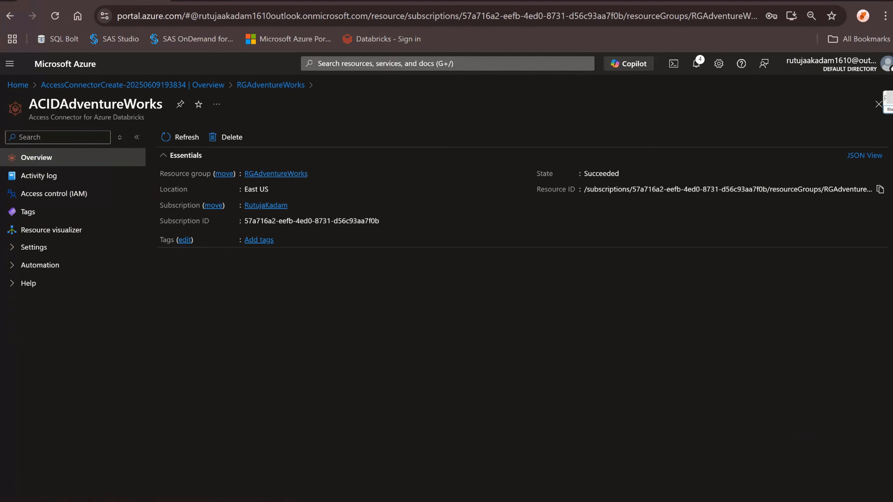
{"action": "left_click_drag", "start_coordinate": [536, 190], "coordinate": [828, 190]}
{"action": "left_click", "coordinate": [828, 190]}
{"action": "left_click", "coordinate": [880, 190]}
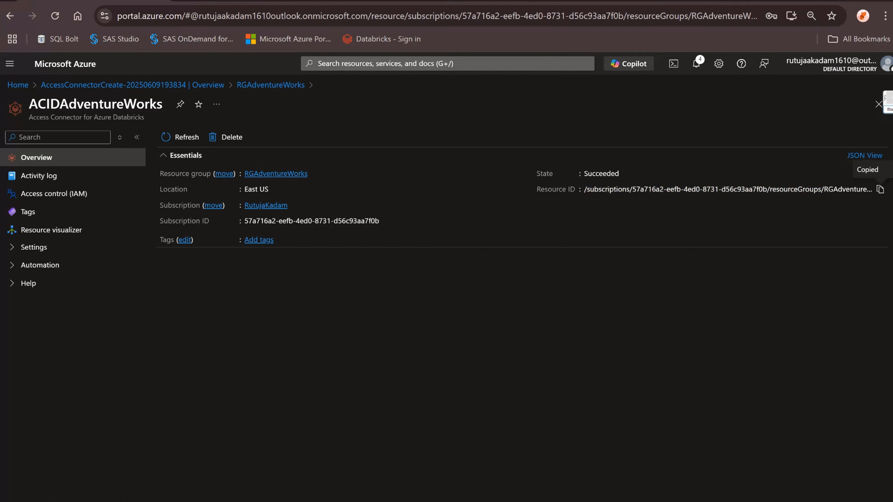
In the Databricks account console, paste the copied resource ID as the Access Connector Id and try to create the metastore
{"action": "key", "text": "ctrl+Tab"}
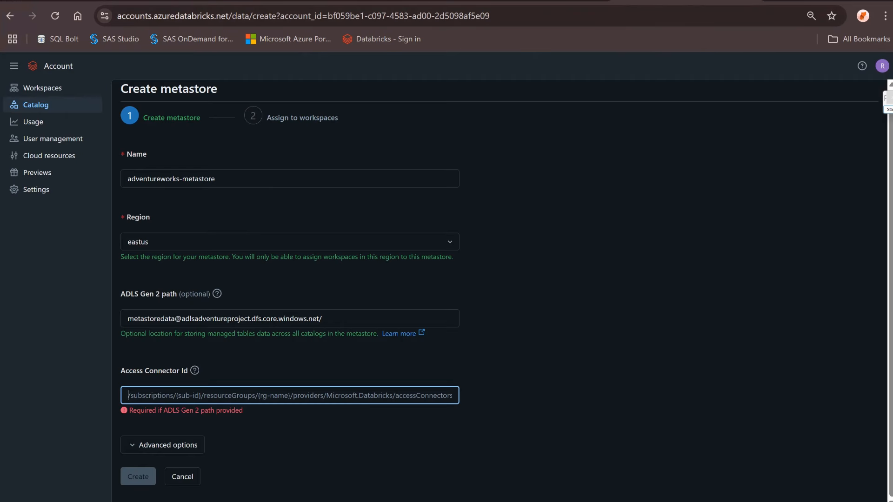
{"action": "key", "text": "ctrl+v"}
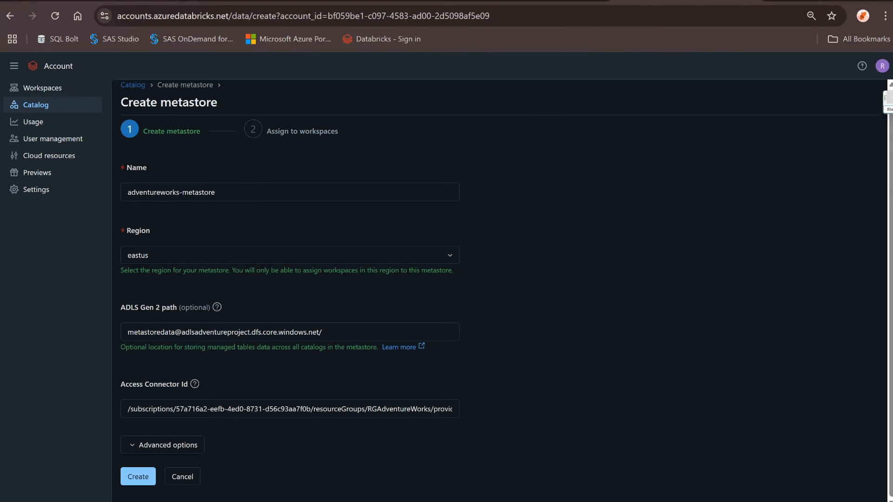
{"action": "left_click", "coordinate": [138, 476]}
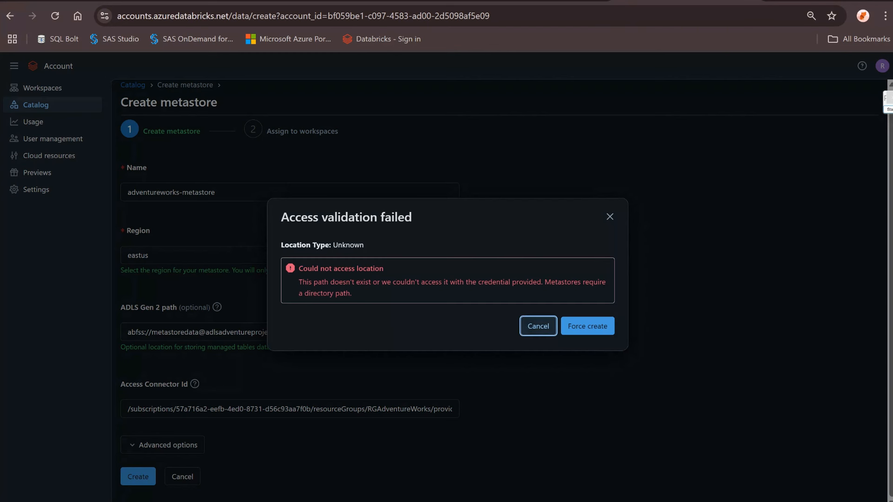
{"action": "left_click", "coordinate": [538, 326]}
{"action": "left_click", "coordinate": [168, 332]}
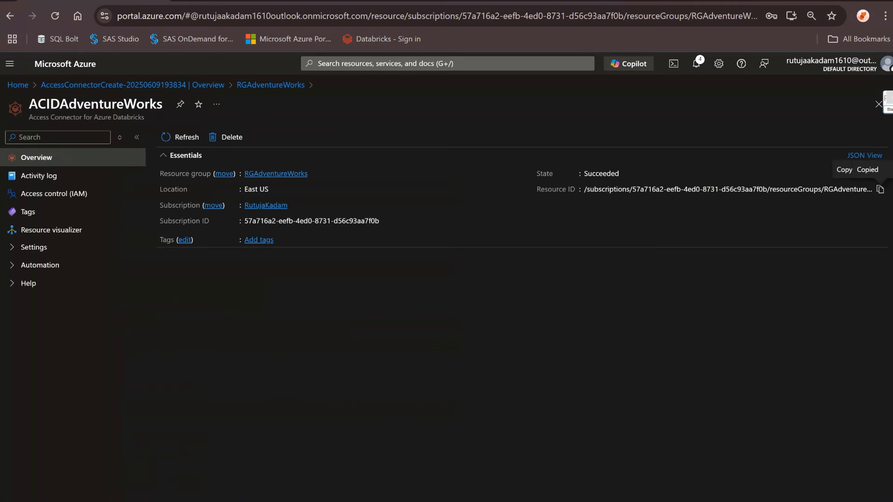
In the Azure portal, open the access control of storage account adlsadventureproject and start adding a role assignment
{"action": "left_click_drag", "start_coordinate": [29, 104], "coordinate": [162, 105]}
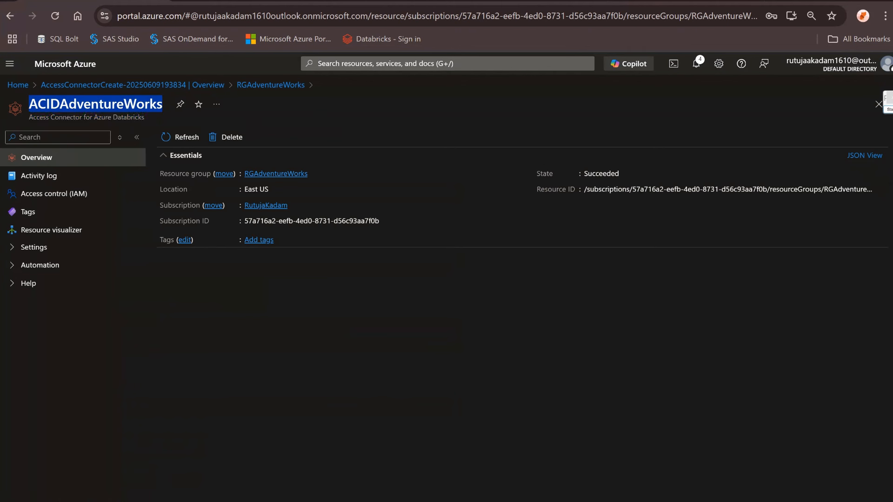
{"action": "left_click", "coordinate": [270, 84]}
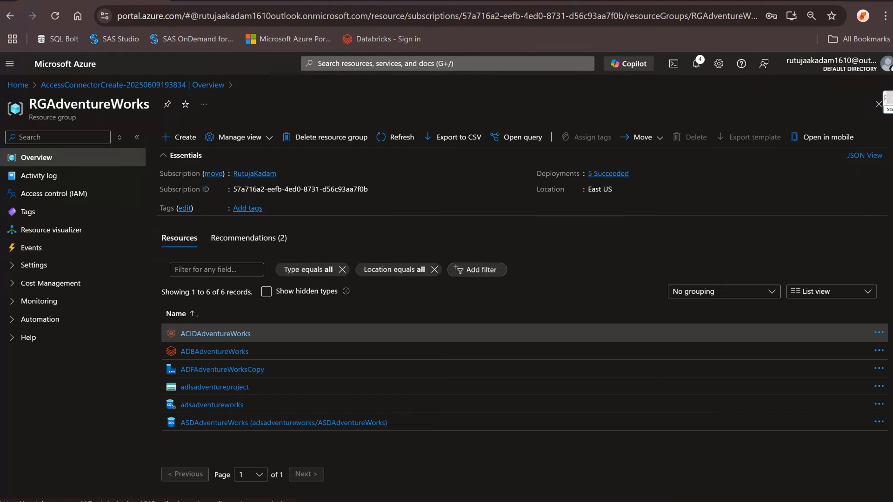
{"action": "left_click", "coordinate": [227, 387]}
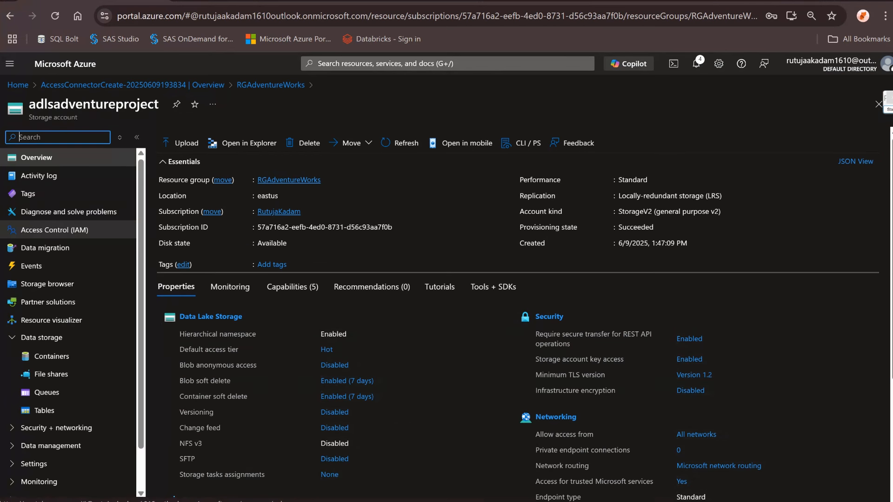
{"action": "left_click", "coordinate": [54, 230]}
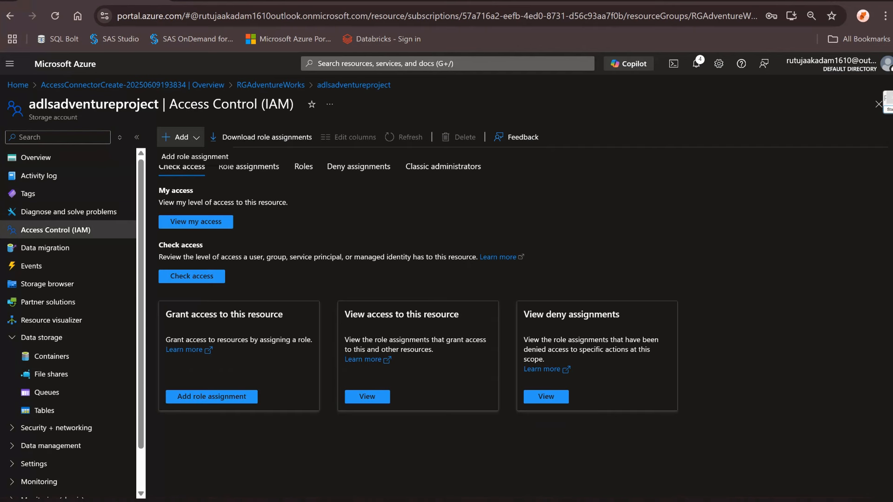
{"action": "left_click", "coordinate": [195, 156]}
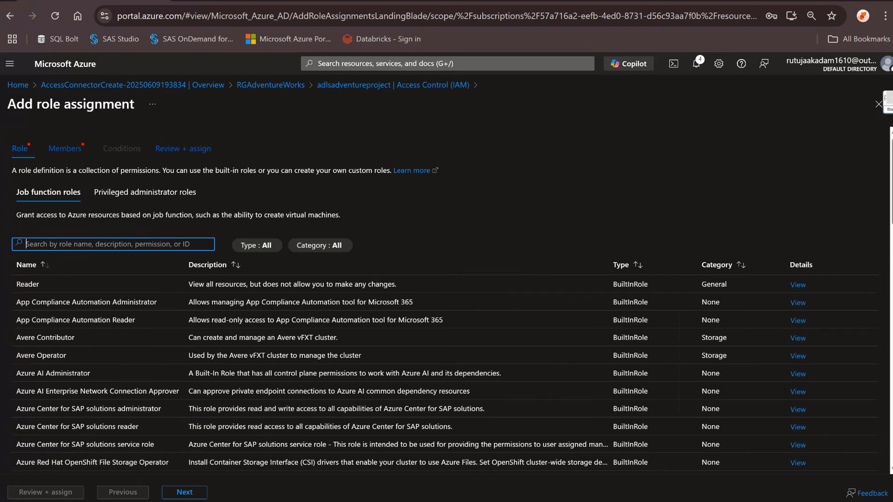
Search the job function roles for storage blob and choose Storage Blob Data Contributor for the assignment
{"action": "type", "text": "stor"}
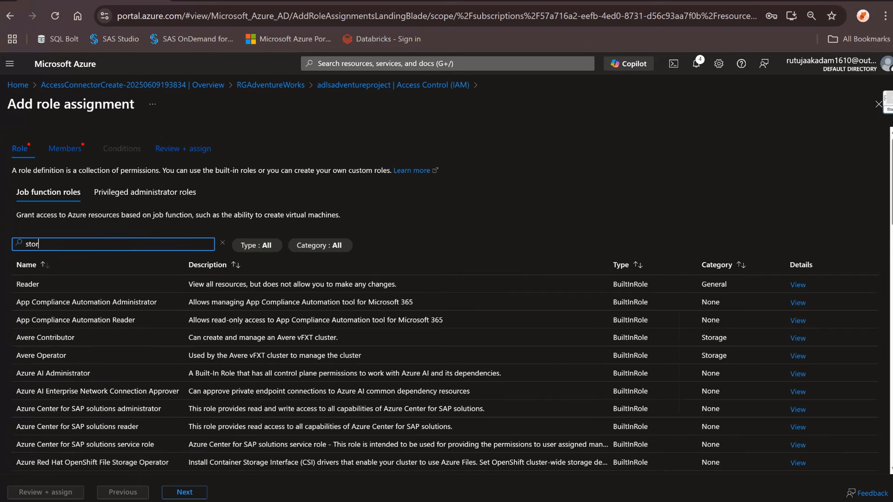
{"action": "type", "text": "age blob"}
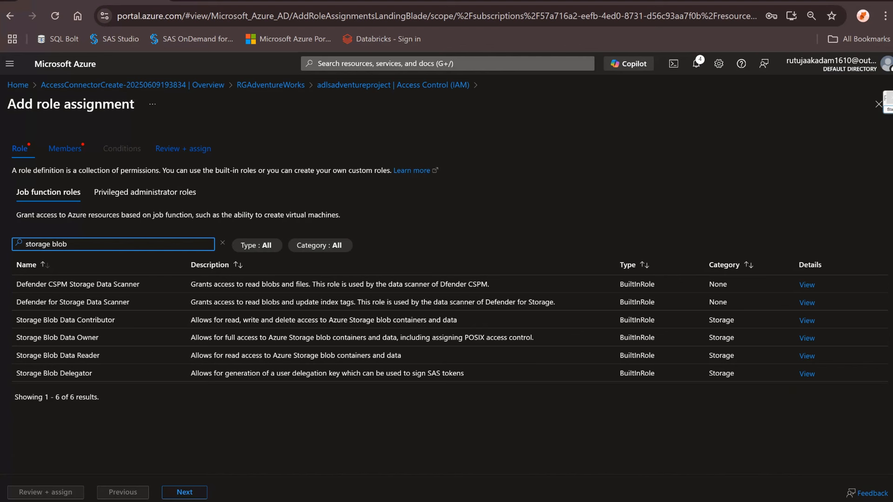
{"action": "left_click", "coordinate": [65, 319]}
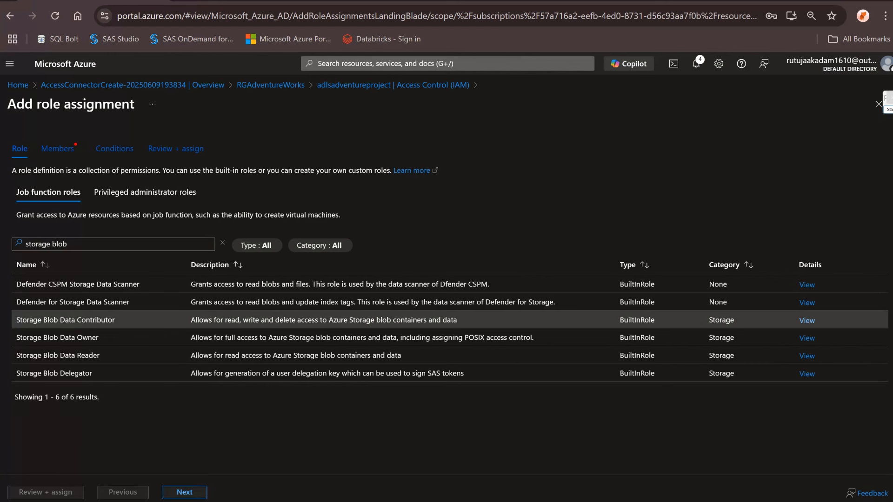
{"action": "left_click", "coordinate": [184, 492]}
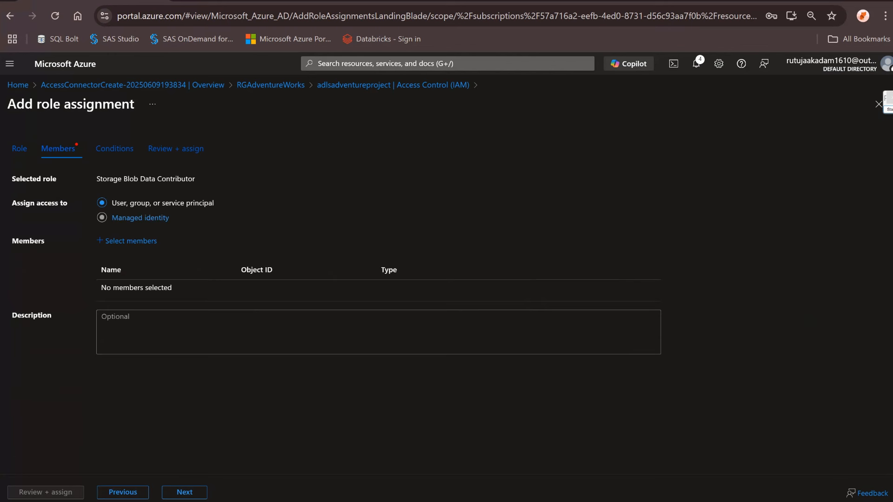
Assign the role to the managed identity ACIDAdventureWorks, picked from the Access Connector for Azure Databricks identities
{"action": "left_click", "coordinate": [101, 218]}
{"action": "left_click", "coordinate": [130, 241]}
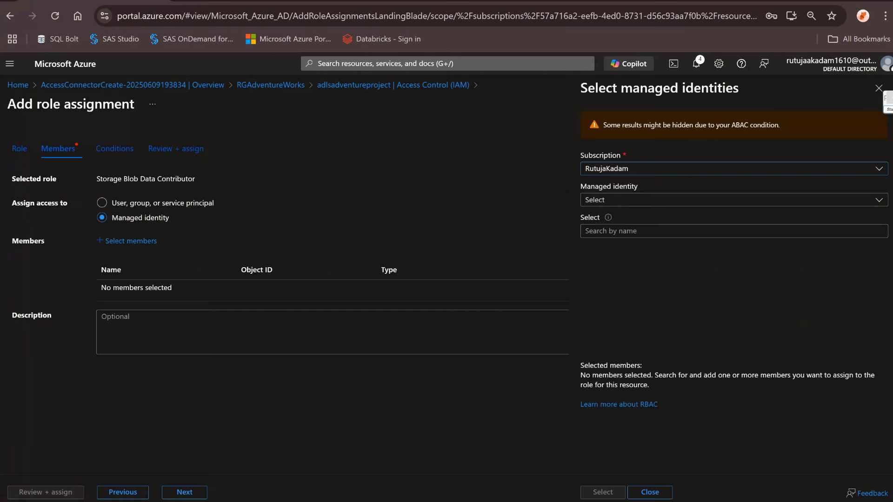
{"action": "left_click", "coordinate": [730, 200]}
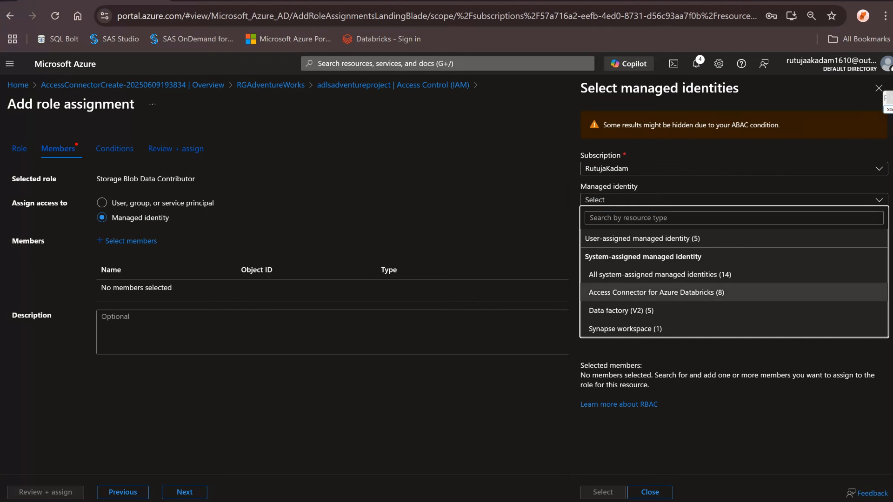
{"action": "left_click", "coordinate": [656, 292]}
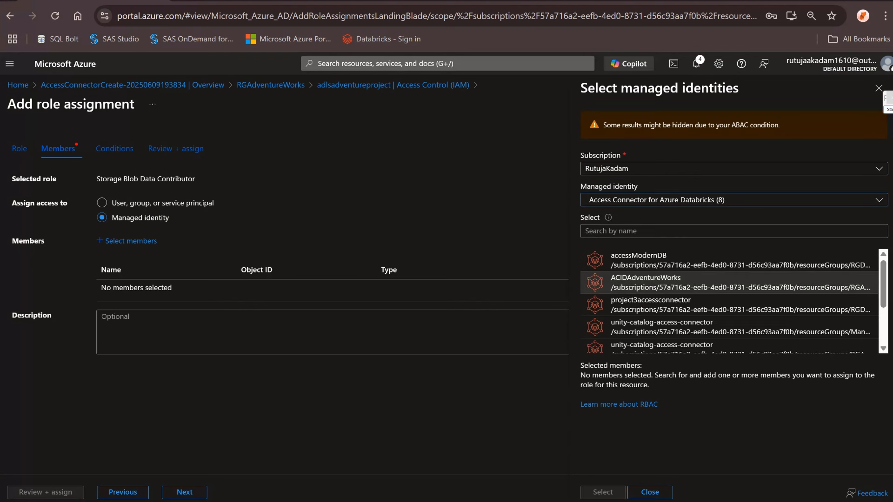
{"action": "left_click", "coordinate": [651, 282]}
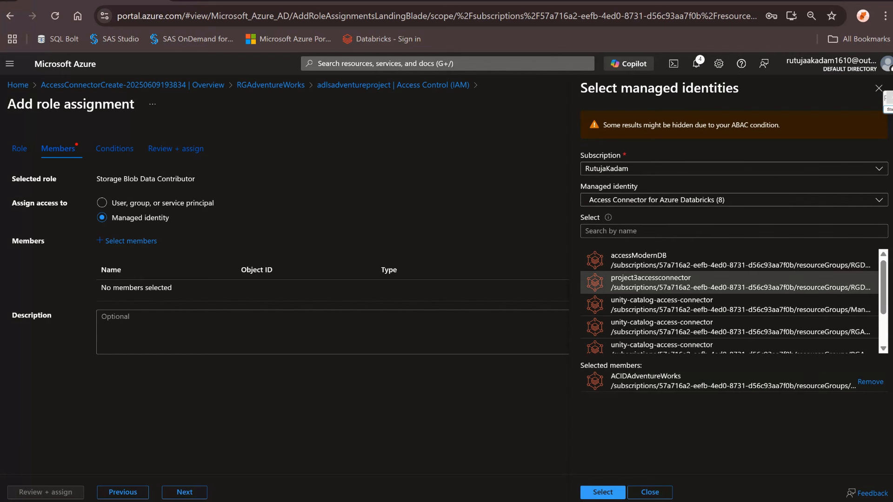
{"action": "left_click", "coordinate": [603, 492]}
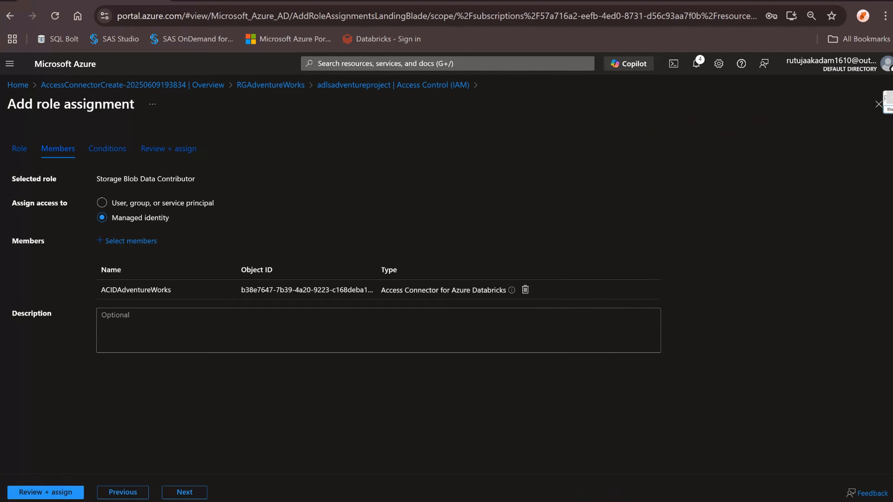
{"action": "left_click", "coordinate": [45, 492]}
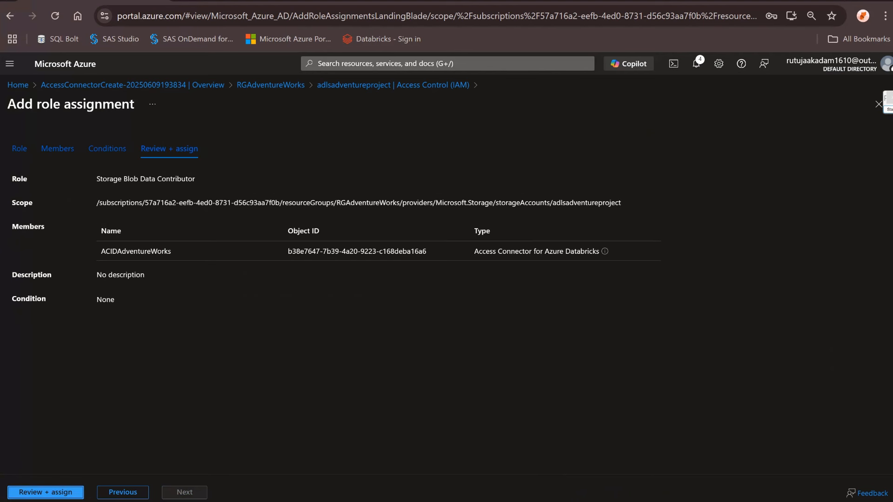
{"action": "left_click", "coordinate": [45, 492]}
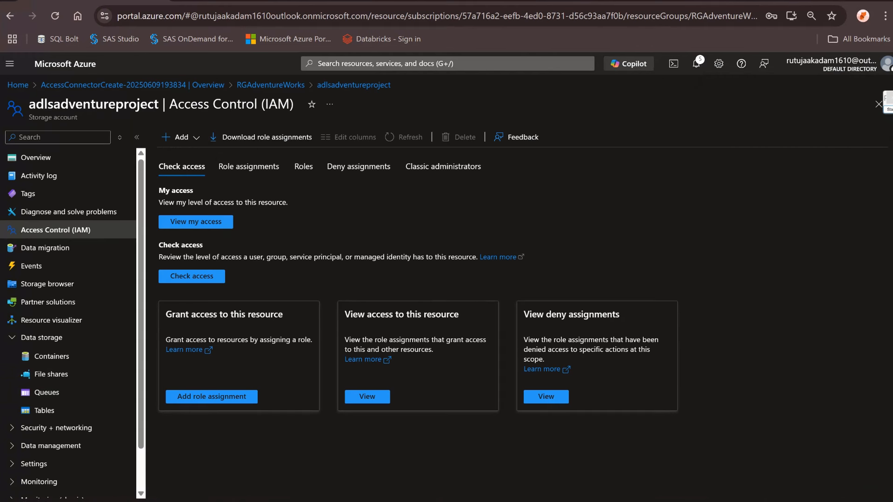
Back in the Databricks account console, try to create adventureworks-metastore with the entered ADLS Gen 2 path and Access Connector Id
{"action": "left_click", "coordinate": [685, 1]}
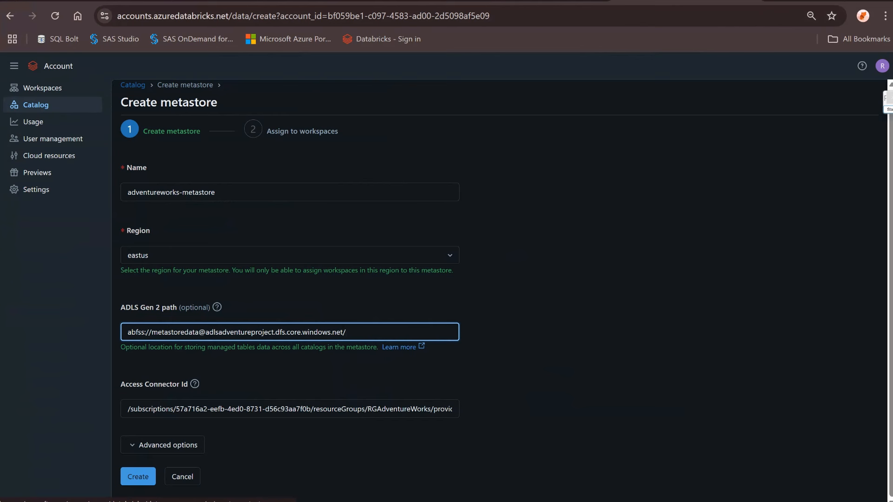
{"action": "left_click", "coordinate": [635, 501]}
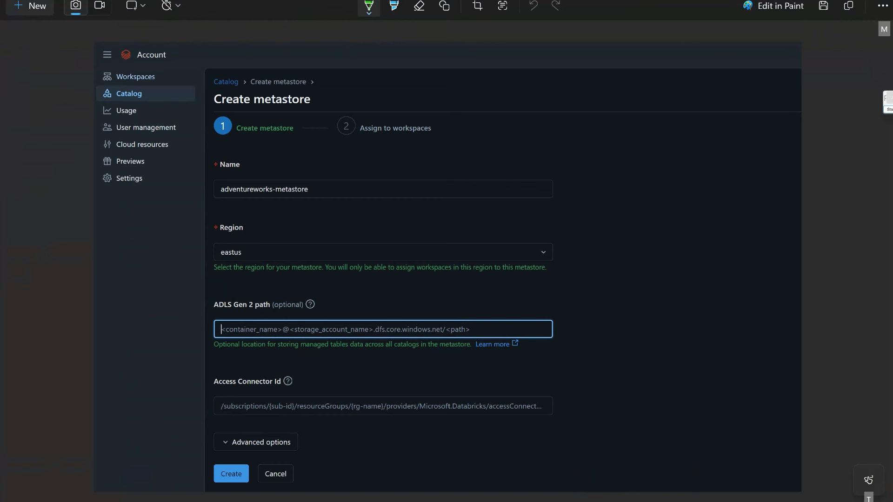
{"action": "key", "text": "alt+Tab"}
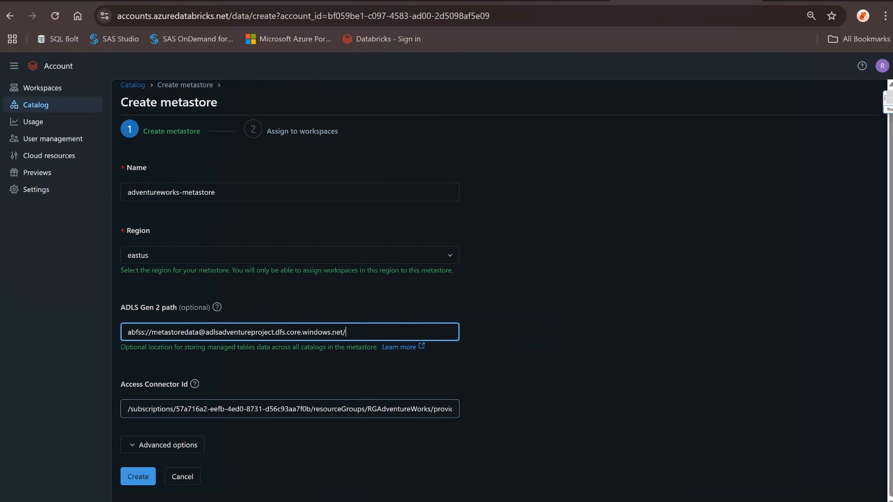
{"action": "left_click", "coordinate": [400, 409]}
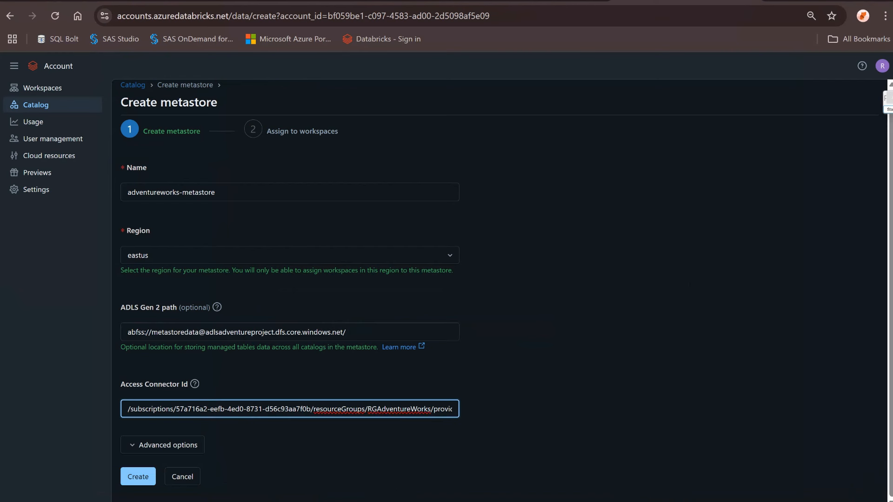
{"action": "left_click", "coordinate": [138, 477]}
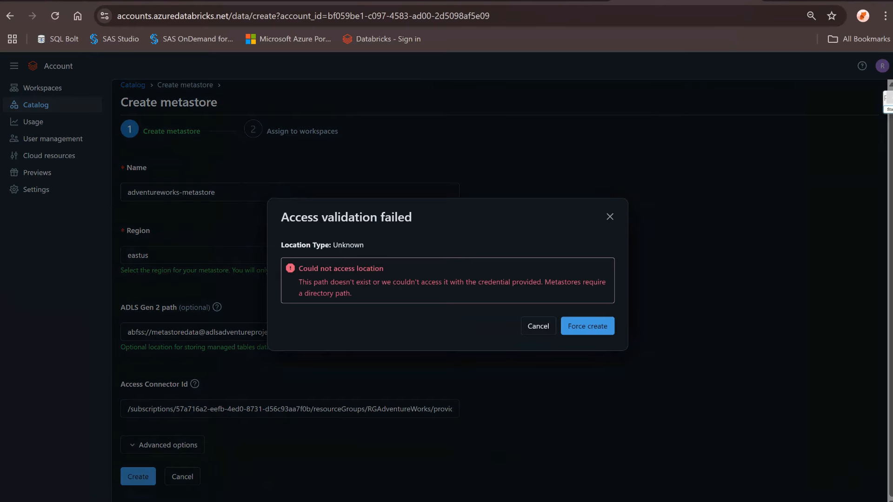
{"action": "left_click", "coordinate": [538, 327]}
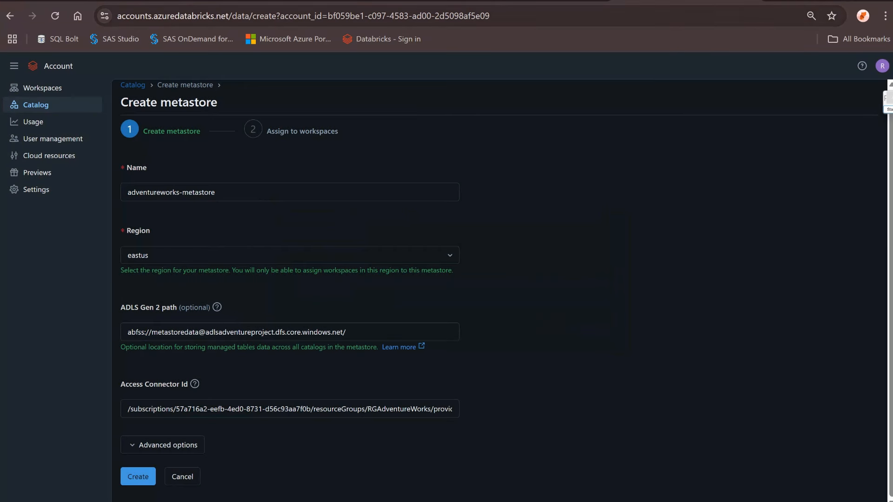
Check the containers of adlsadventureproject in the Azure portal, retry the metastore creation in the account console, and dismiss the validation message
{"action": "left_click", "coordinate": [242, 0]}
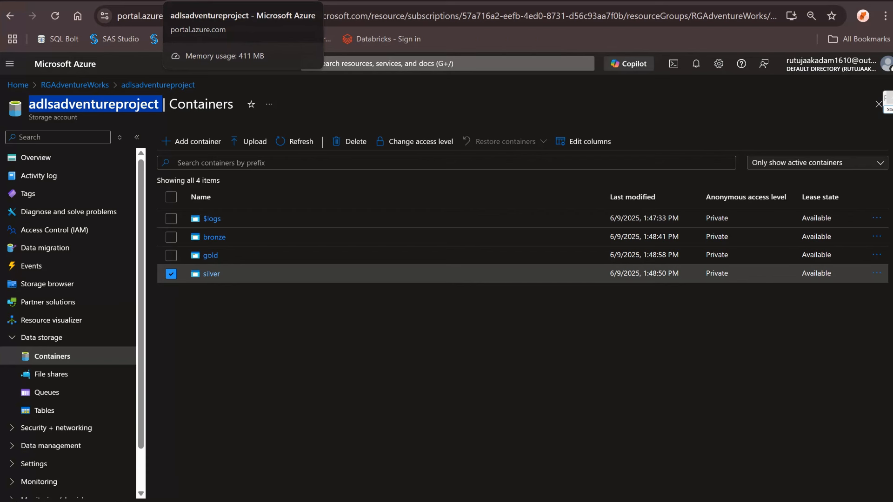
{"action": "left_click", "coordinate": [711, 0]}
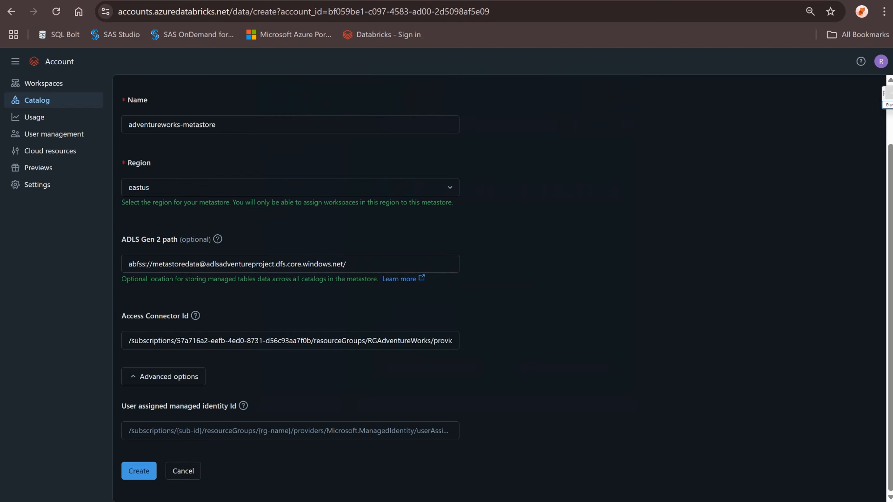
{"action": "scroll", "coordinate": [298, 419], "scroll_direction": "up", "scroll_amount": 2}
{"action": "scroll", "coordinate": [297, 428], "scroll_direction": "down", "scroll_amount": 2}
{"action": "left_click", "coordinate": [139, 470]}
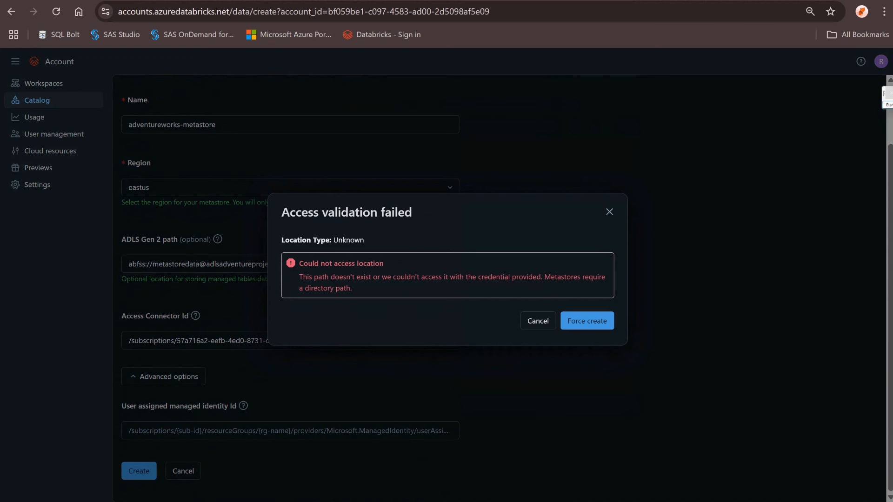
{"action": "left_click_drag", "start_coordinate": [299, 263], "coordinate": [352, 288]}
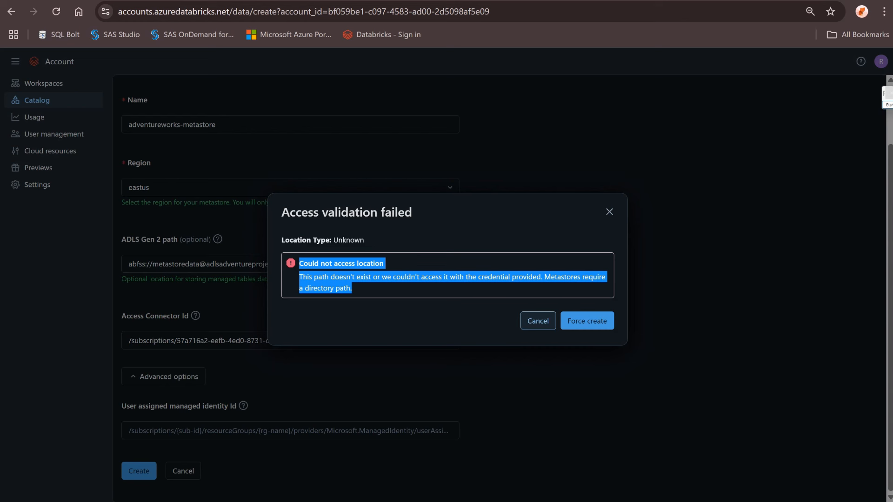
{"action": "left_click", "coordinate": [538, 321]}
Compare the container name in the ADLS Gen 2 path with the storage account's containers and delete the misspelled metsastoredata container
{"action": "left_click", "coordinate": [179, 264]}
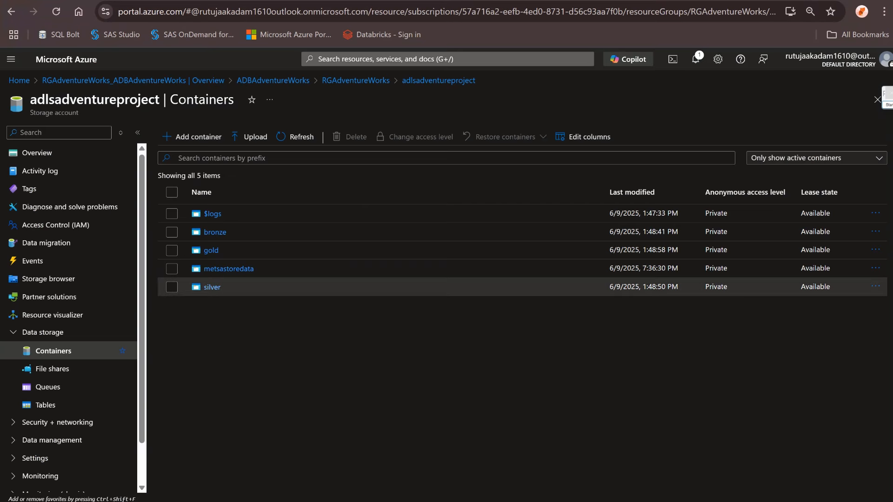
{"action": "left_click_drag", "start_coordinate": [256, 269], "coordinate": [204, 270]}
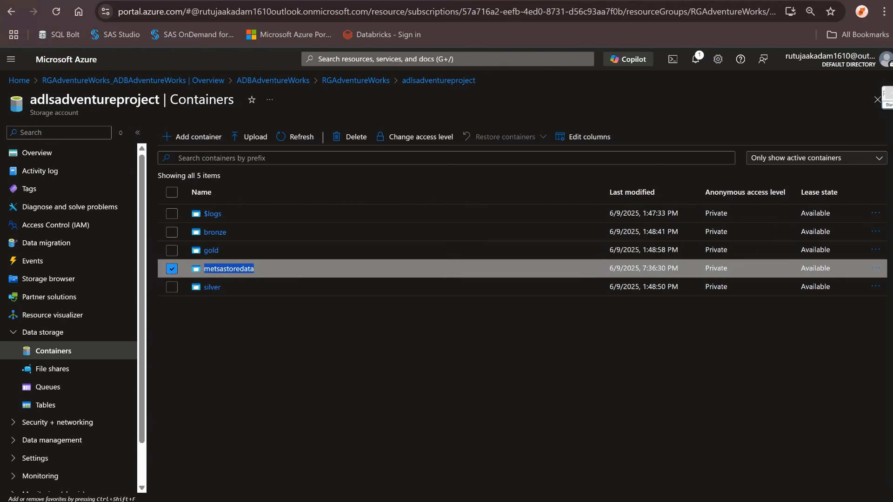
{"action": "left_click", "coordinate": [172, 269]}
{"action": "left_click", "coordinate": [172, 269]}
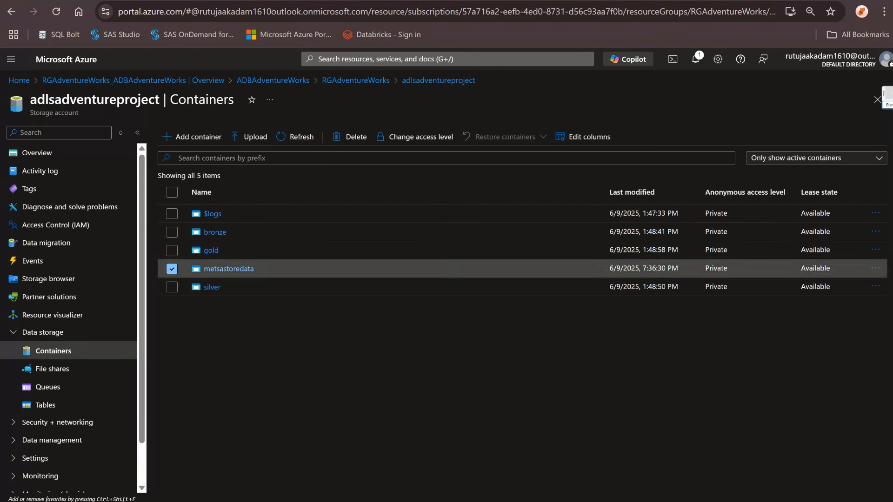
{"action": "left_click", "coordinate": [349, 137]}
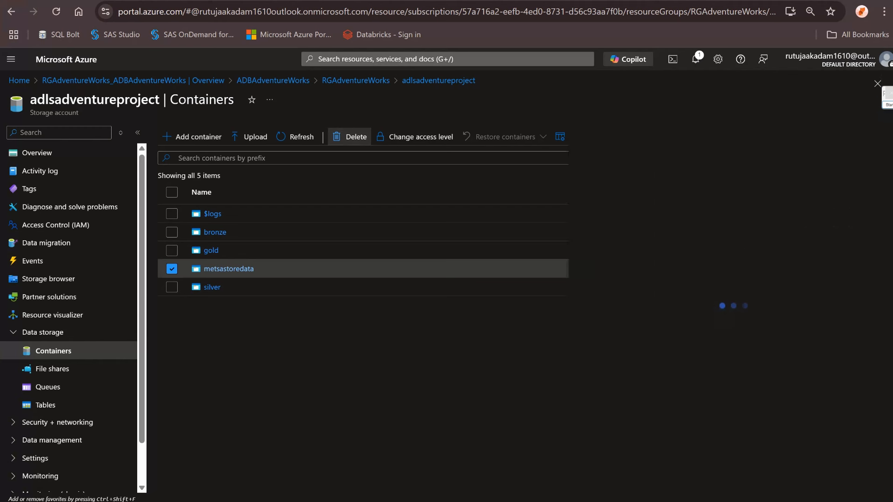
{"action": "left_click", "coordinate": [602, 487]}
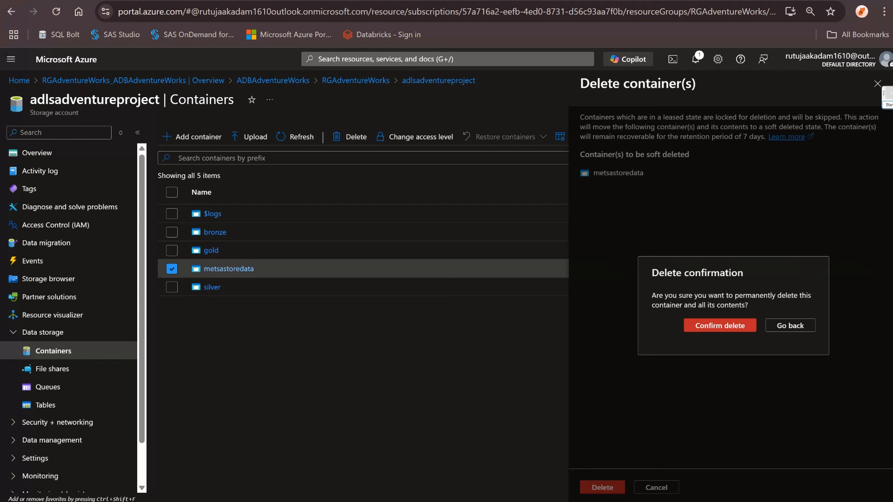
{"action": "left_click", "coordinate": [719, 325]}
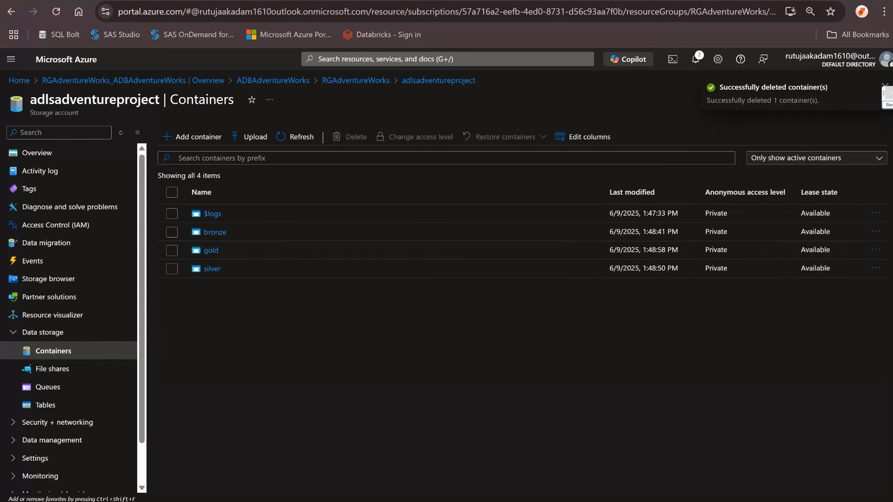
Copy the container name from the metastore's ADLS Gen 2 path and create a container named metastoredata in adlsadventureproject
{"action": "key", "text": "ctrl+Tab"}
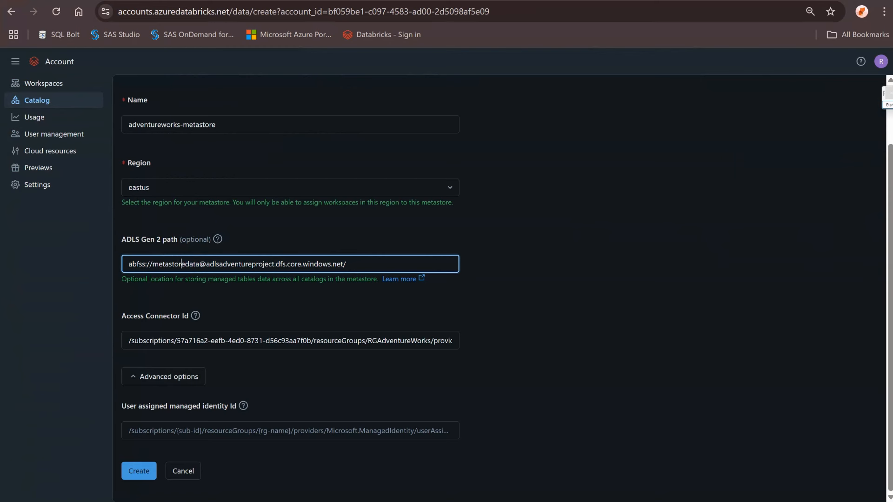
{"action": "double_click", "coordinate": [181, 264]}
{"action": "key", "text": "ctrl+c"}
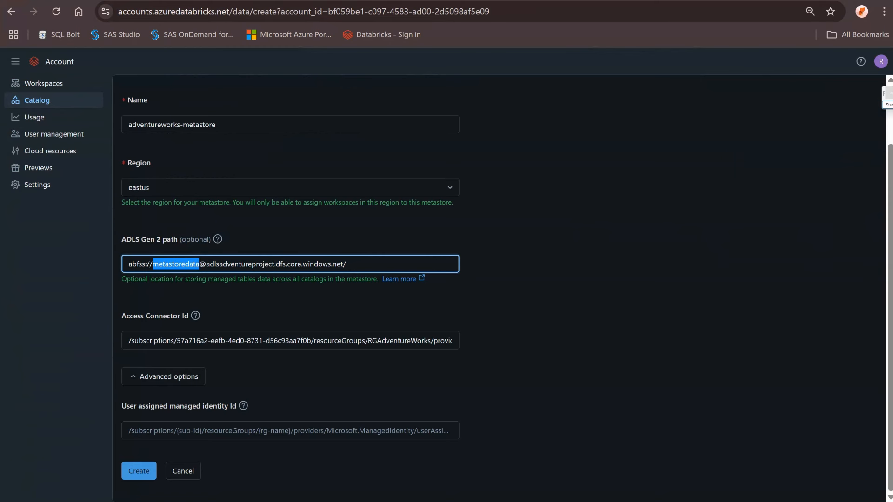
{"action": "key", "text": "ctrl+shift+Tab"}
{"action": "left_click", "coordinate": [192, 137]}
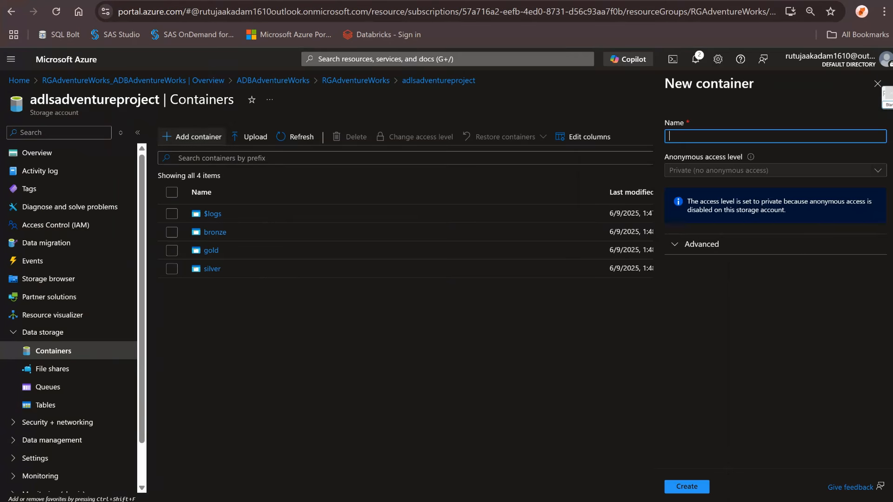
{"action": "key", "text": "ctrl+v"}
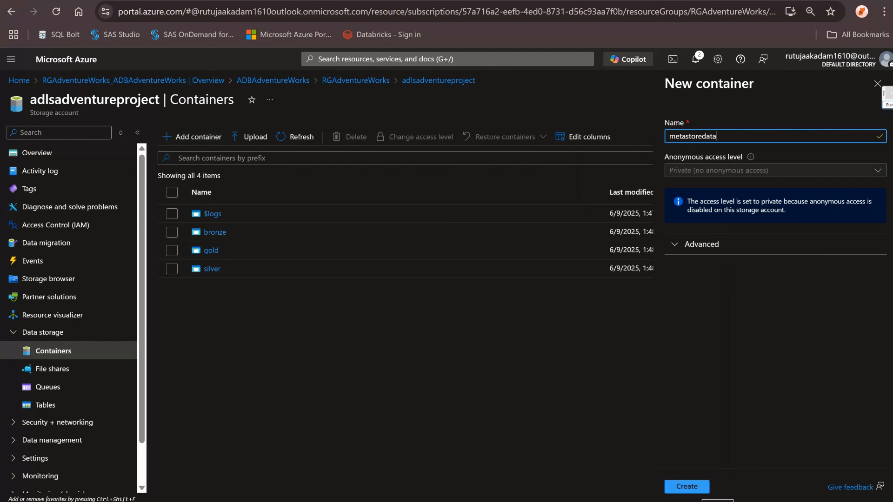
{"action": "left_click", "coordinate": [695, 487]}
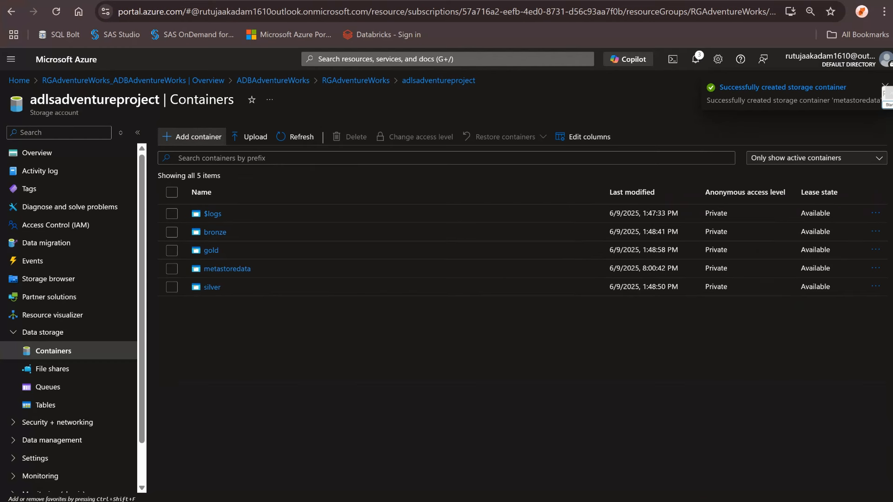
{"action": "left_click", "coordinate": [171, 268]}
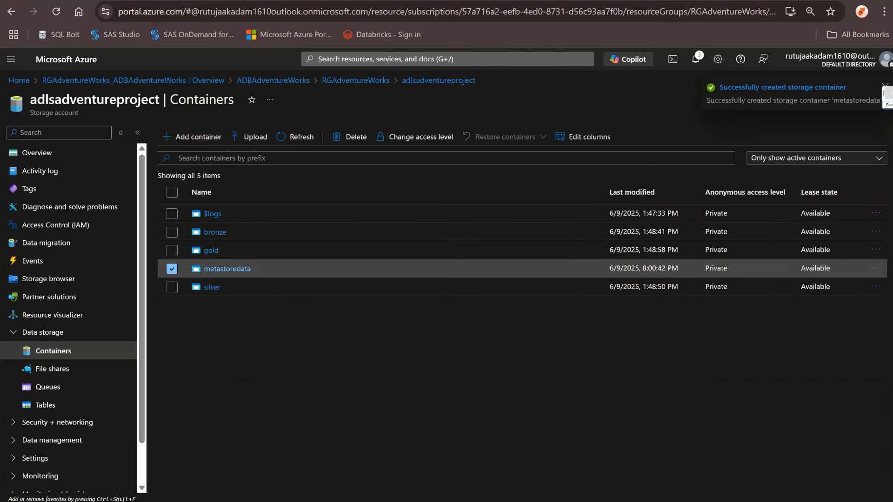
{"action": "key", "text": "ctrl+Tab"}
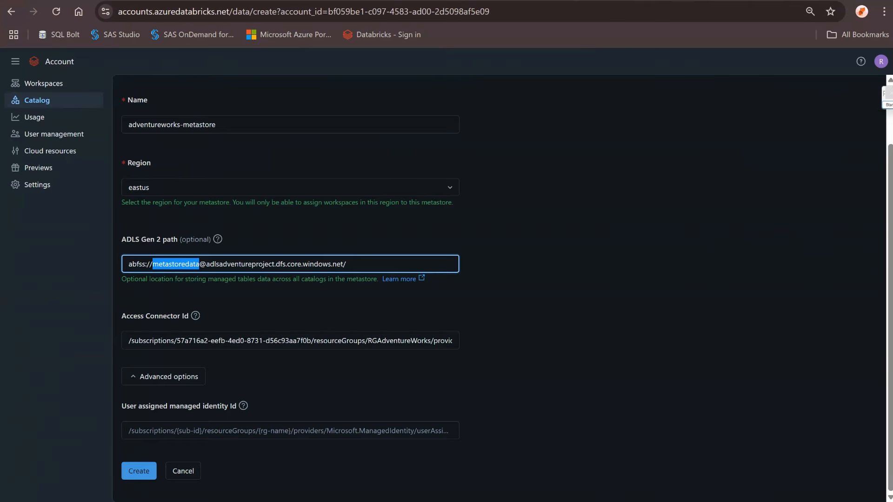
{"action": "left_click", "coordinate": [174, 264]}
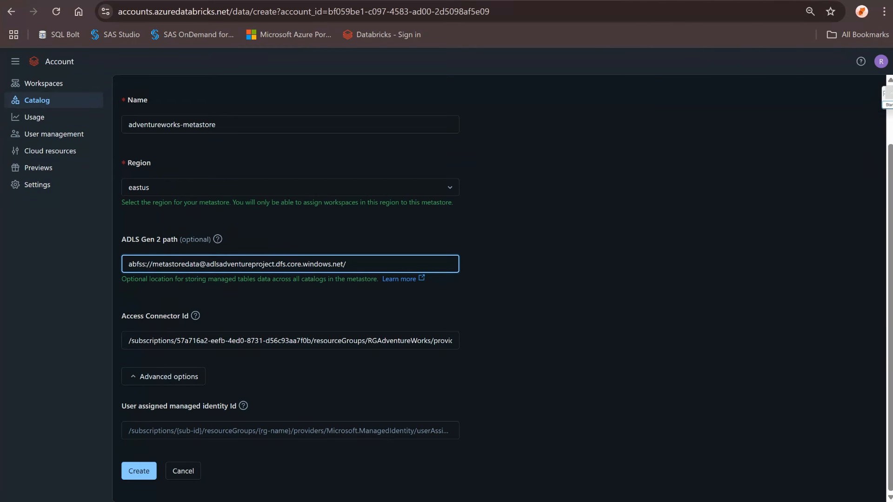
{"action": "left_click", "coordinate": [139, 471]}
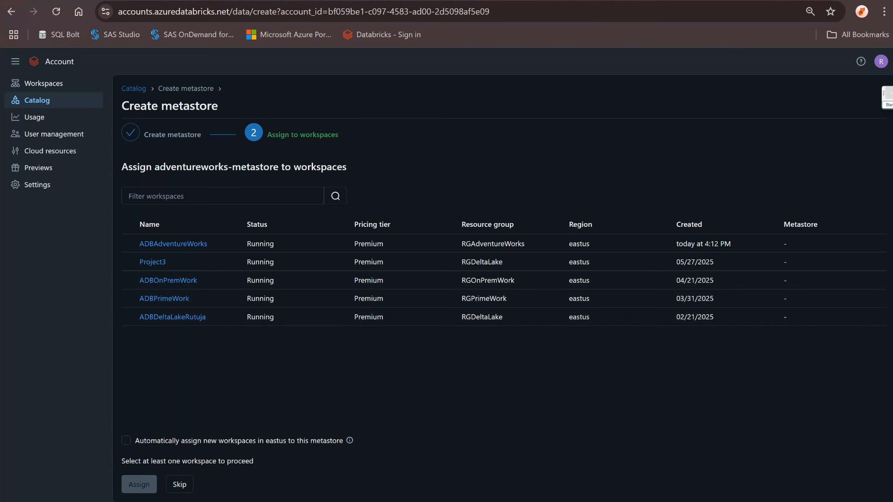
{"action": "left_click_drag", "start_coordinate": [122, 105], "coordinate": [218, 105]}
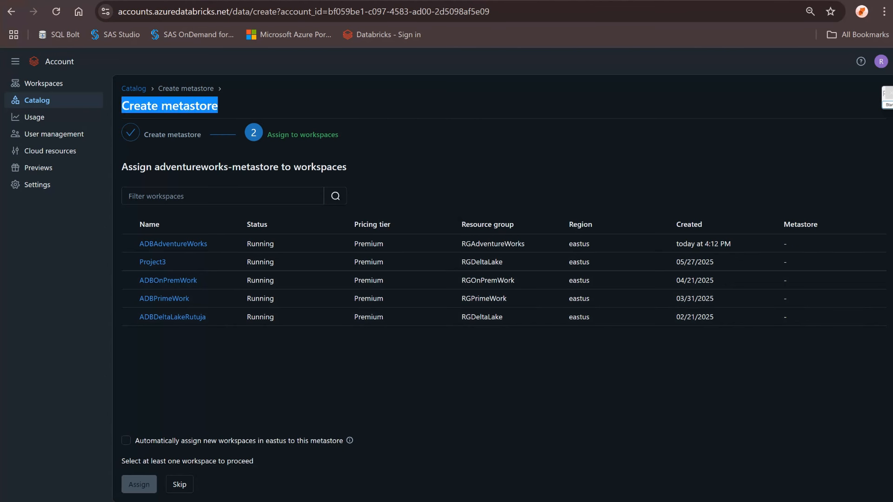
{"action": "left_click", "coordinate": [225, 107]}
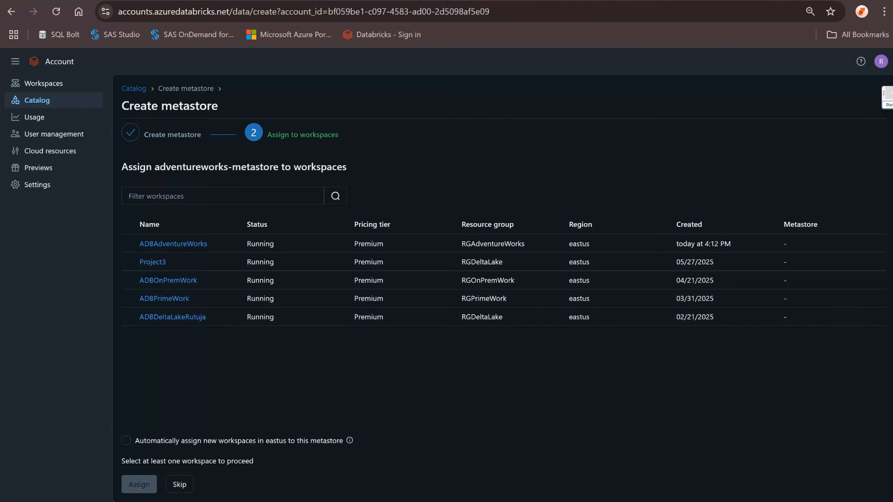
{"action": "left_click_drag", "start_coordinate": [122, 106], "coordinate": [219, 105]}
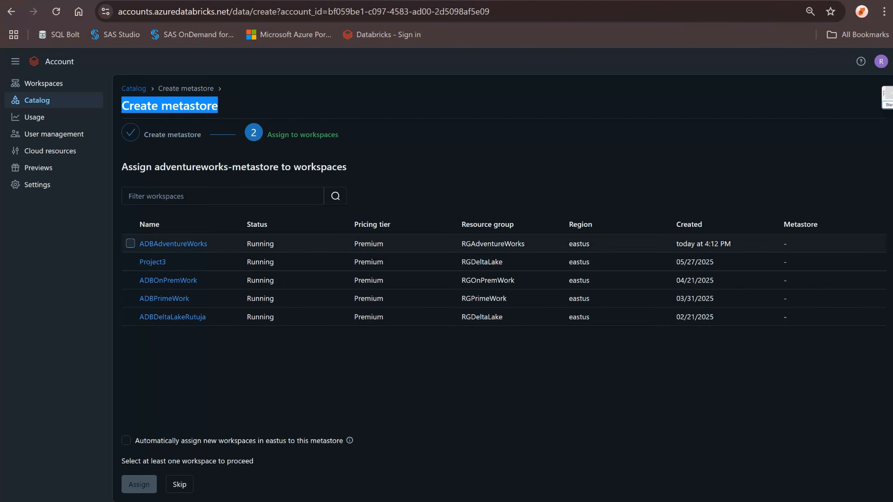
Assign adventureworks-metastore to the ADBAdventureWorks workspace and enable Unity Catalog for it
{"action": "left_click", "coordinate": [130, 243]}
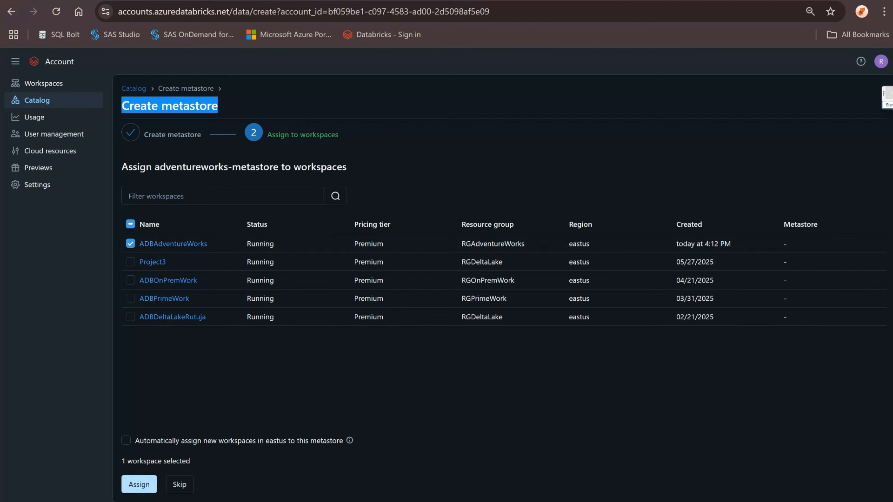
{"action": "left_click", "coordinate": [139, 484]}
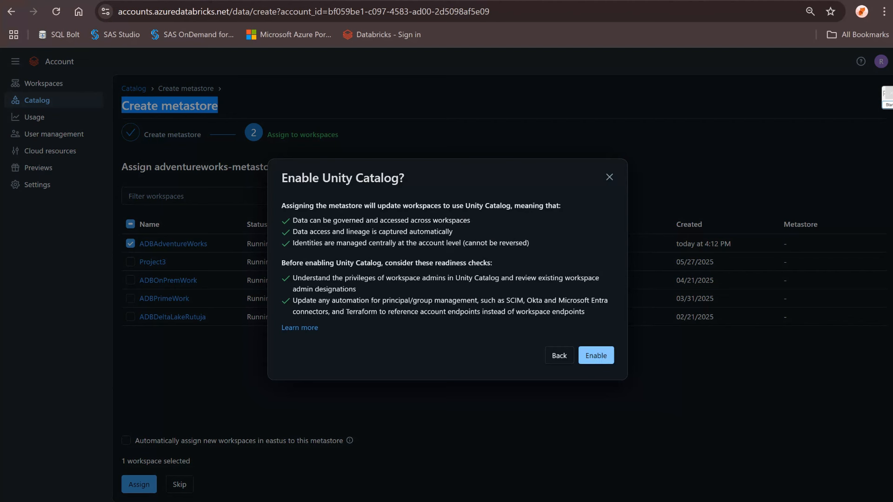
{"action": "left_click", "coordinate": [596, 355]}
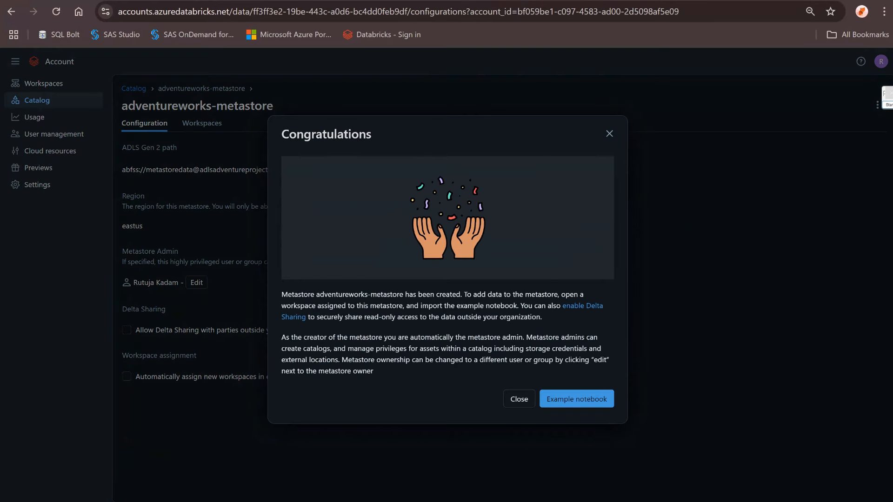
Close the metastore creation message and open the Catalog Explorer in the ADBAdventureWorks workspace
{"action": "left_click_drag", "start_coordinate": [281, 134], "coordinate": [372, 134]}
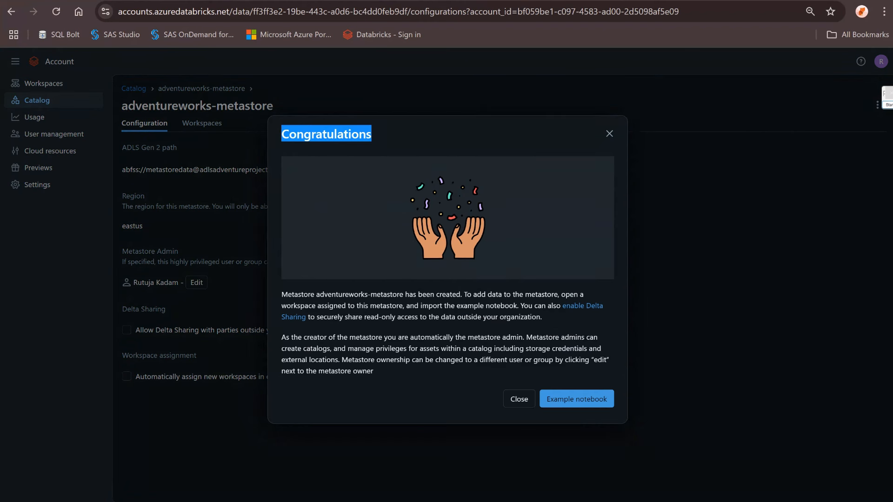
{"action": "key", "text": "shift+Tab"}
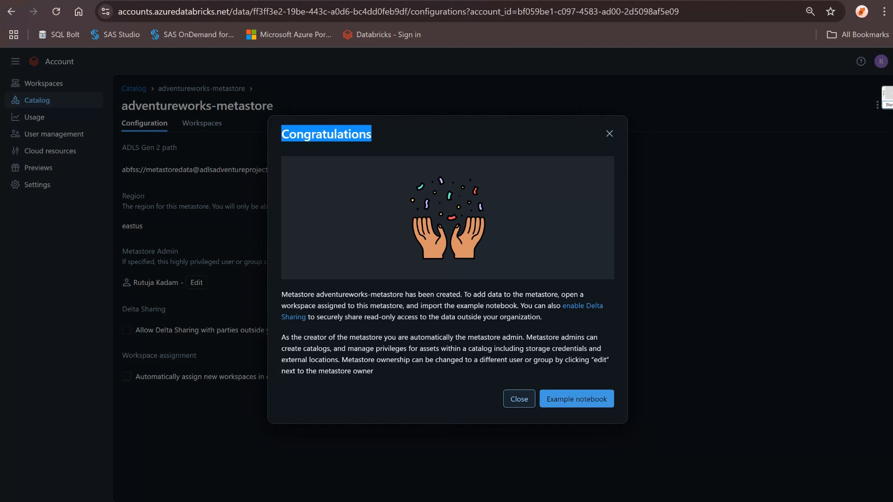
{"action": "key", "text": "Return"}
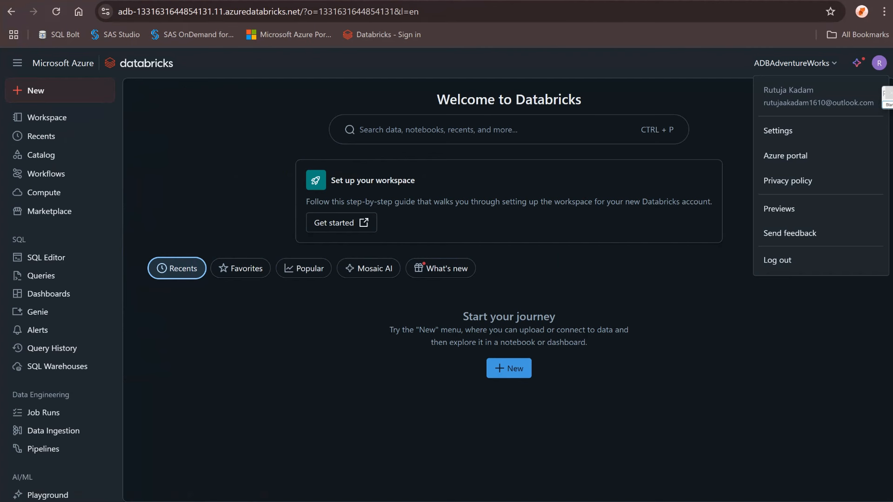
{"action": "key", "text": "Escape"}
{"action": "left_click", "coordinate": [41, 154]}
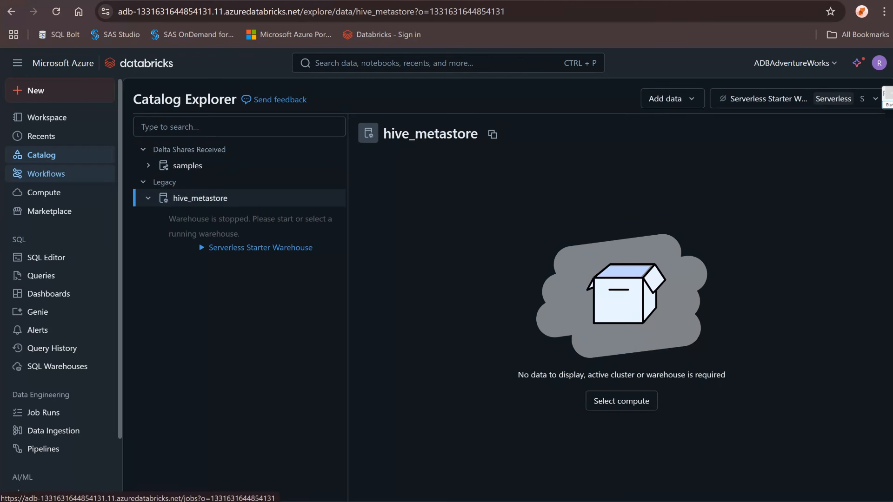
{"action": "left_click", "coordinate": [46, 173]}
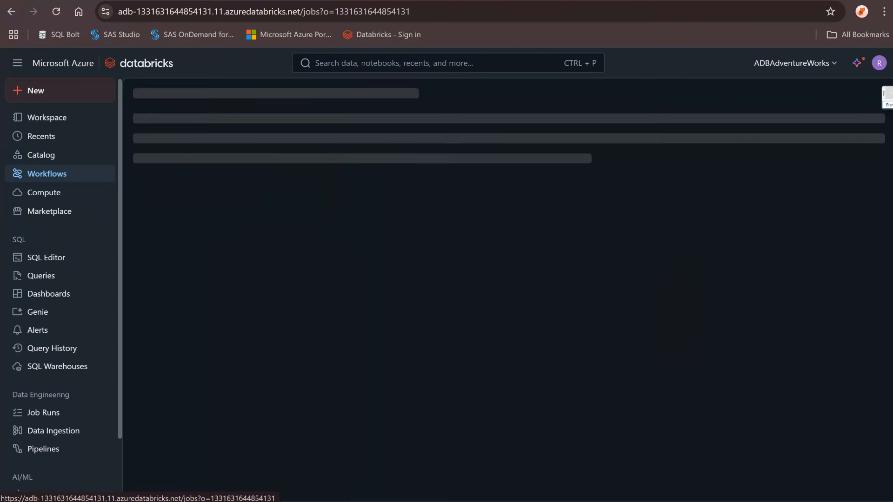
{"action": "left_click", "coordinate": [43, 192]}
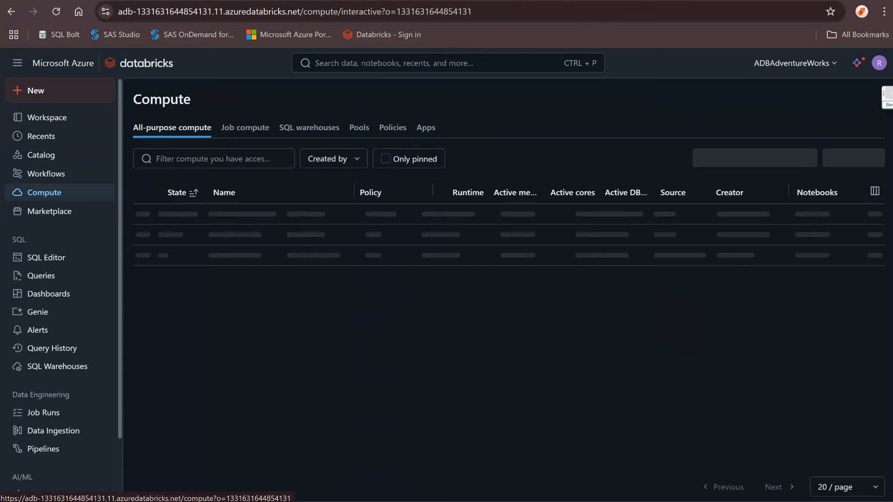
{"action": "left_click", "coordinate": [46, 117]}
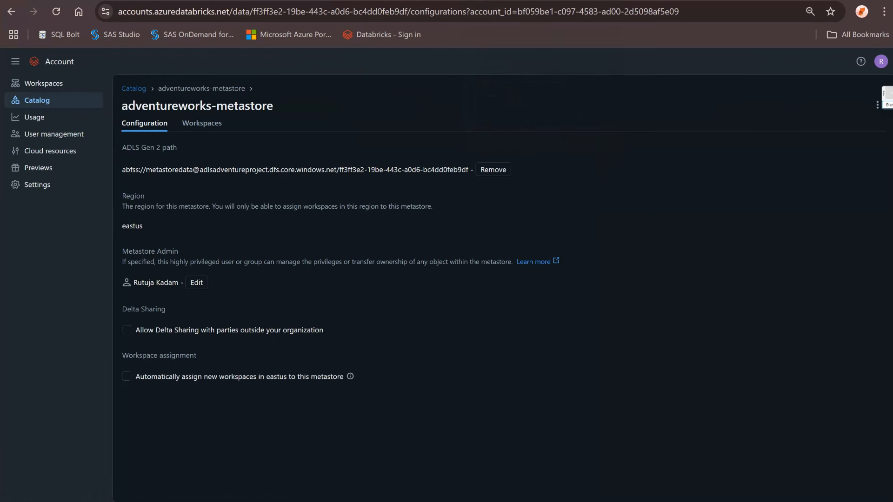
{"action": "key", "text": "ctrl+l"}
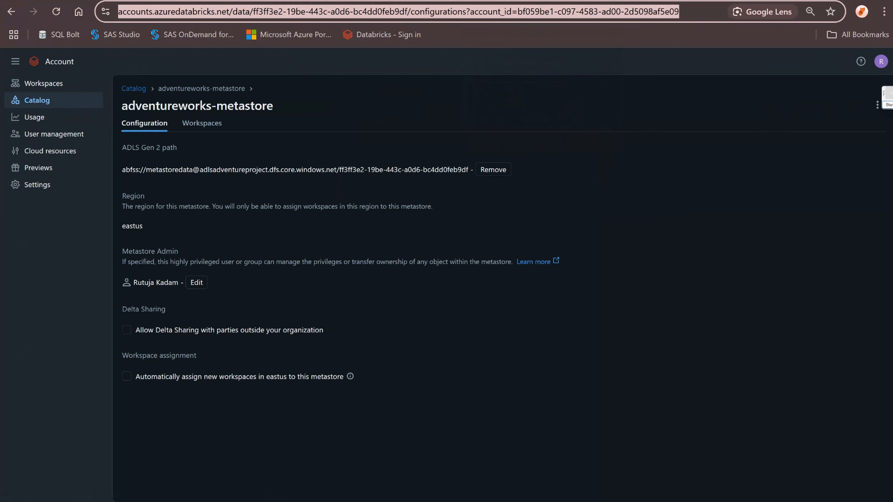
{"action": "key", "text": "Escape"}
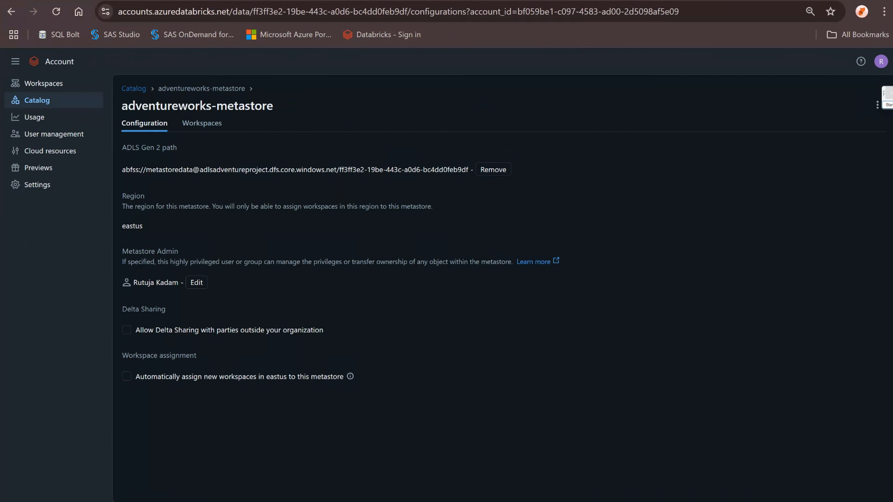
{"action": "left_click_drag", "start_coordinate": [119, 87], "coordinate": [210, 359]}
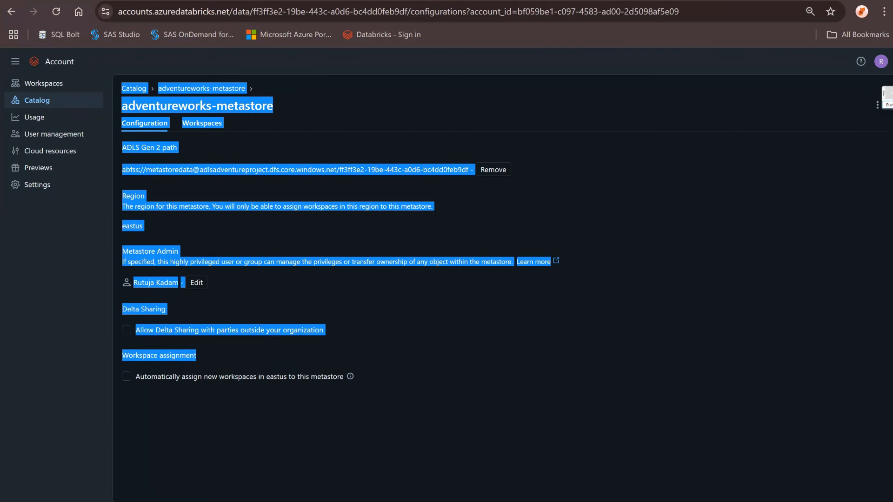
{"action": "left_click", "coordinate": [223, 356]}
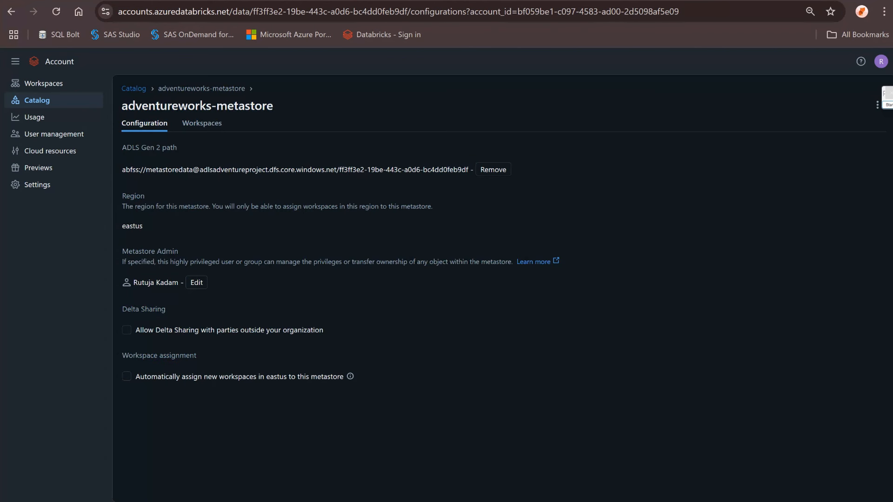
{"action": "left_click_drag", "start_coordinate": [121, 146], "coordinate": [186, 251]}
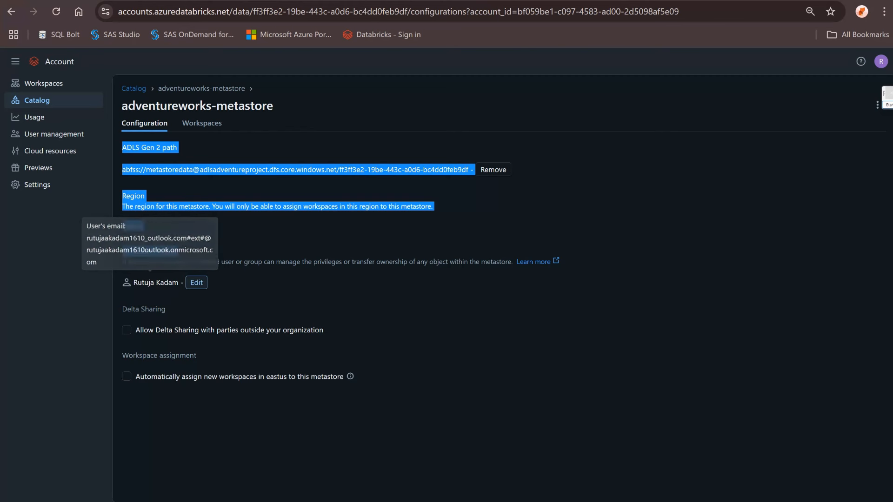
Set the metastore admin of adventureworks-metastore to the matching user entry with the plain Outlook e-mail address
{"action": "left_click", "coordinate": [196, 282]}
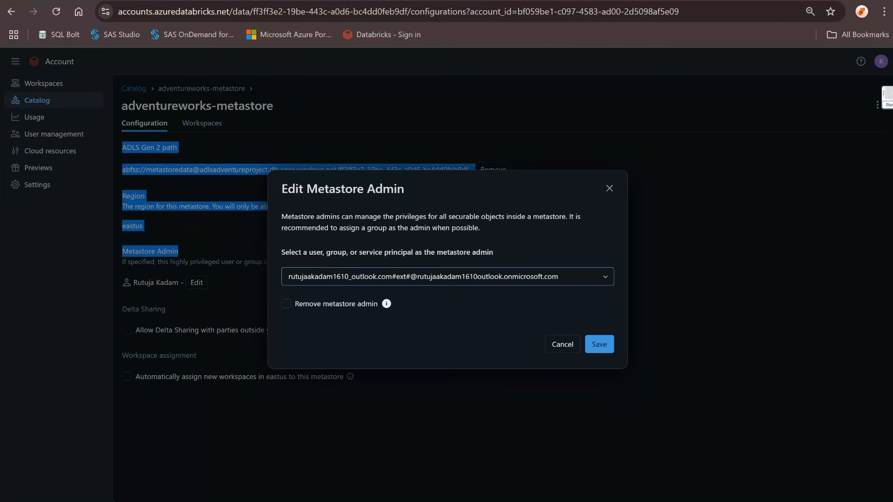
{"action": "left_click", "coordinate": [604, 277]}
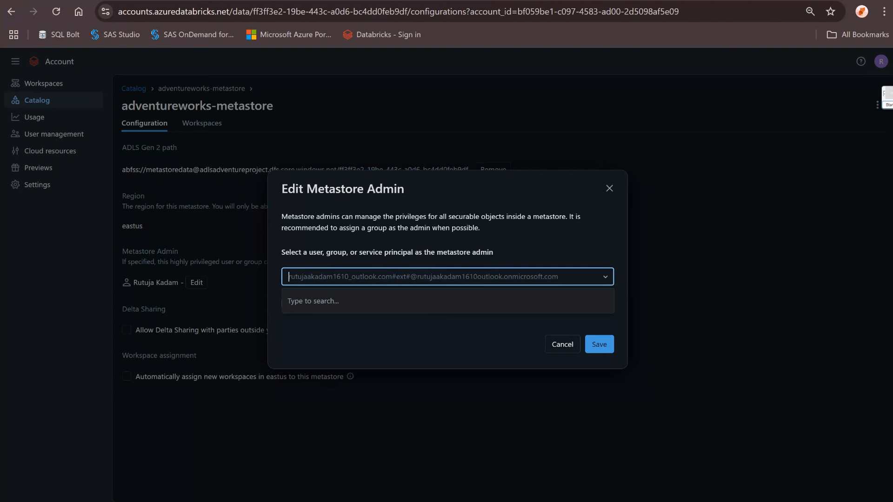
{"action": "type", "text": "rutuja"}
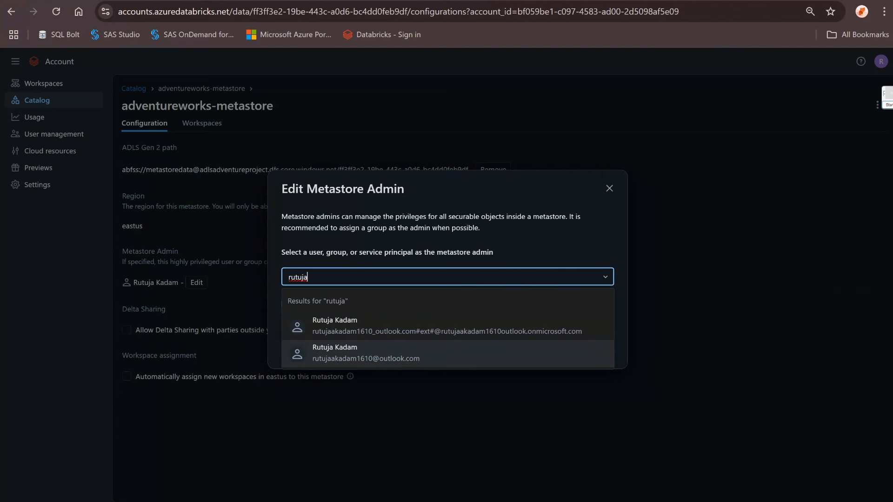
{"action": "left_click", "coordinate": [365, 352]}
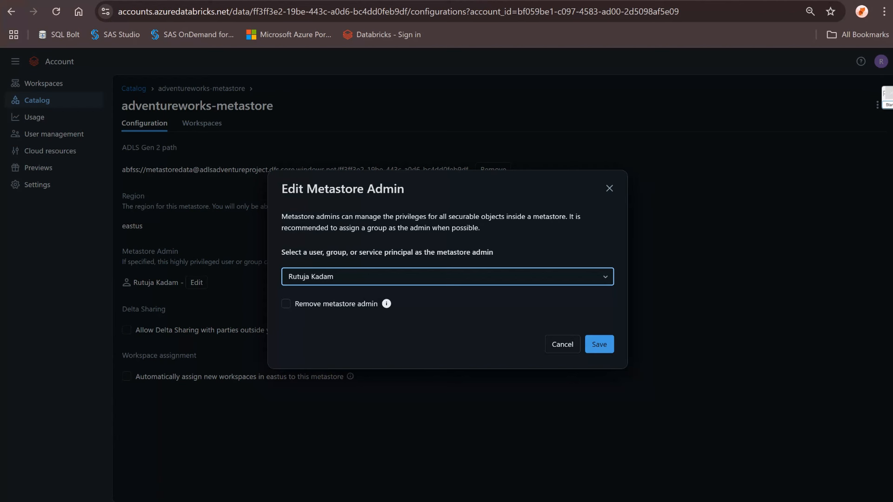
{"action": "left_click", "coordinate": [598, 344]}
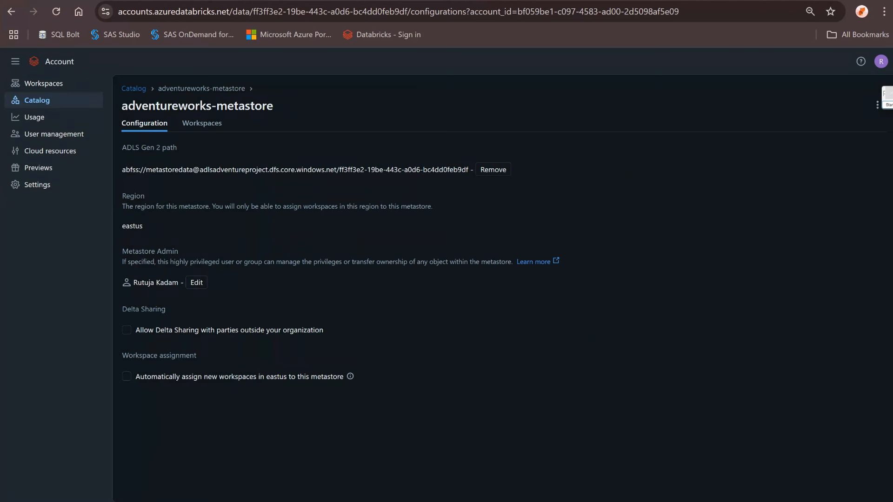
{"action": "left_click_drag", "start_coordinate": [122, 144], "coordinate": [184, 282]}
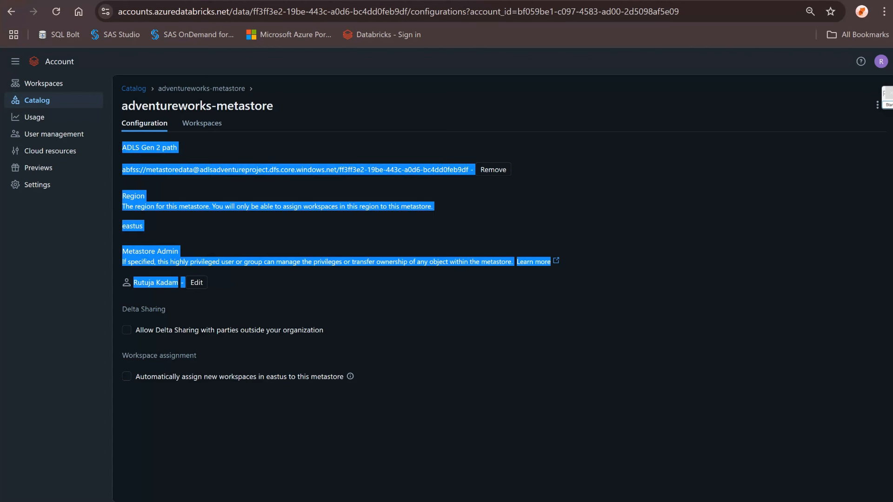
{"action": "left_click", "coordinate": [279, 288]}
{"action": "left_click_drag", "start_coordinate": [121, 145], "coordinate": [178, 251]}
{"action": "left_click", "coordinate": [261, 242]}
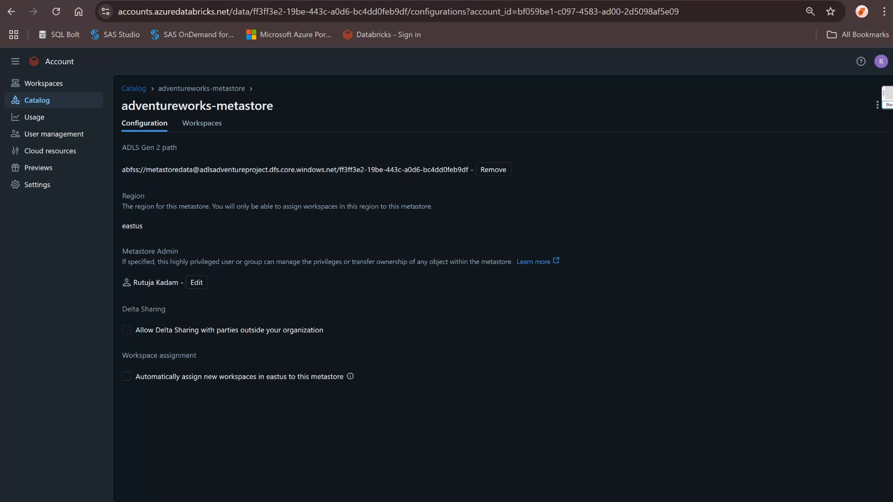
Return to the ADBAdventureWorks workspace, reload the Catalog Explorer and look through the options for adding catalog objects
{"action": "left_click", "coordinate": [209, 1]}
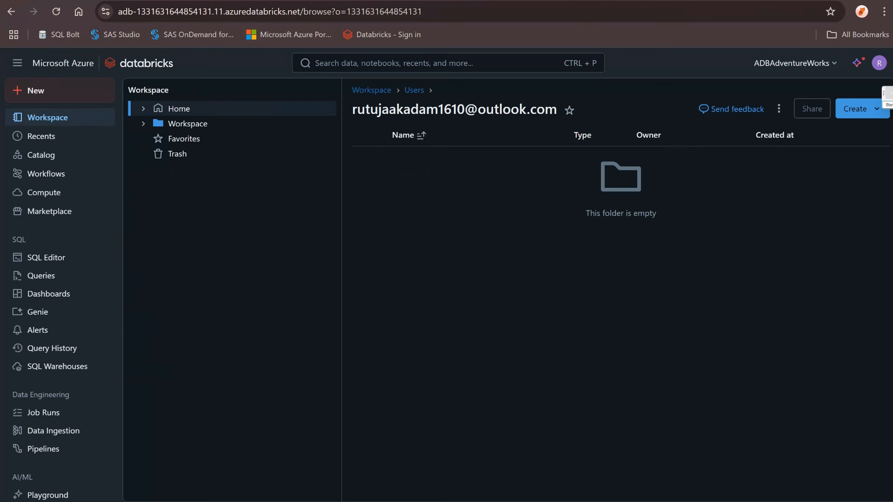
{"action": "left_click", "coordinate": [40, 135]}
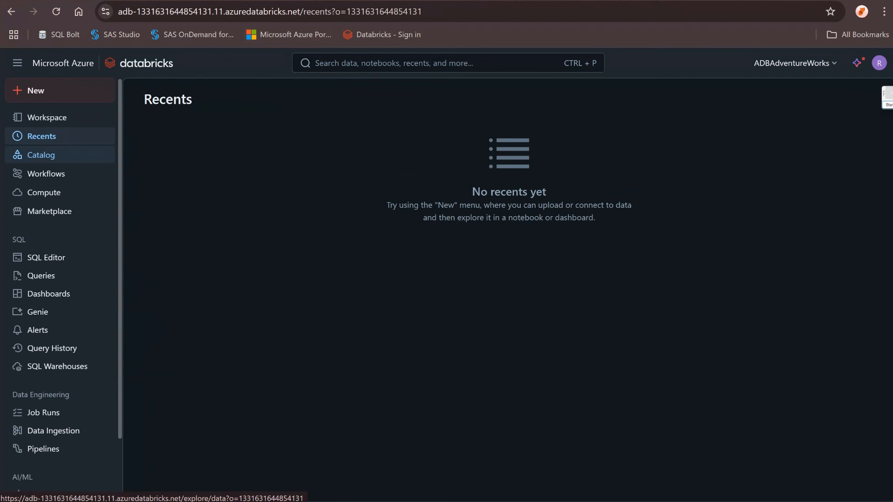
{"action": "left_click", "coordinate": [40, 155]}
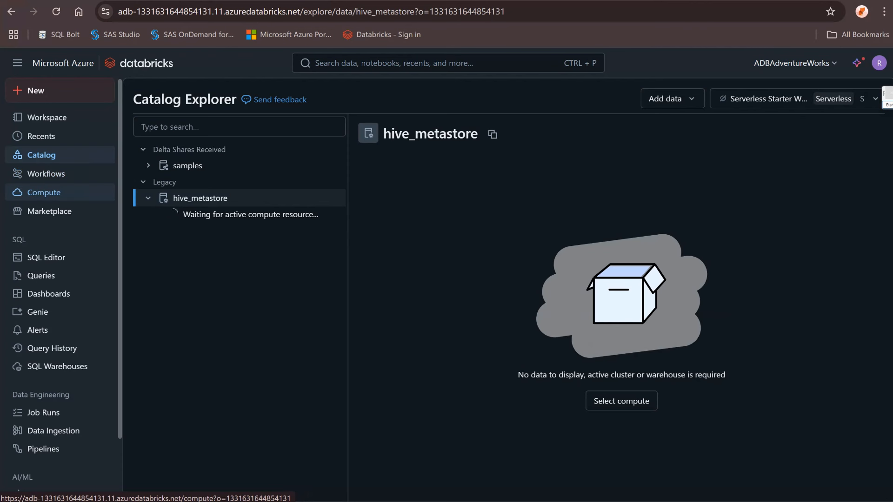
{"action": "left_click", "coordinate": [43, 192]}
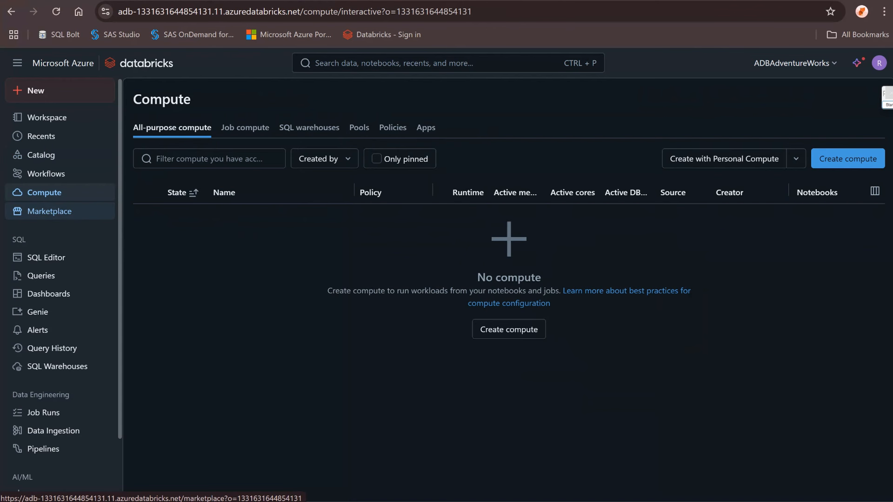
{"action": "left_click", "coordinate": [41, 155]}
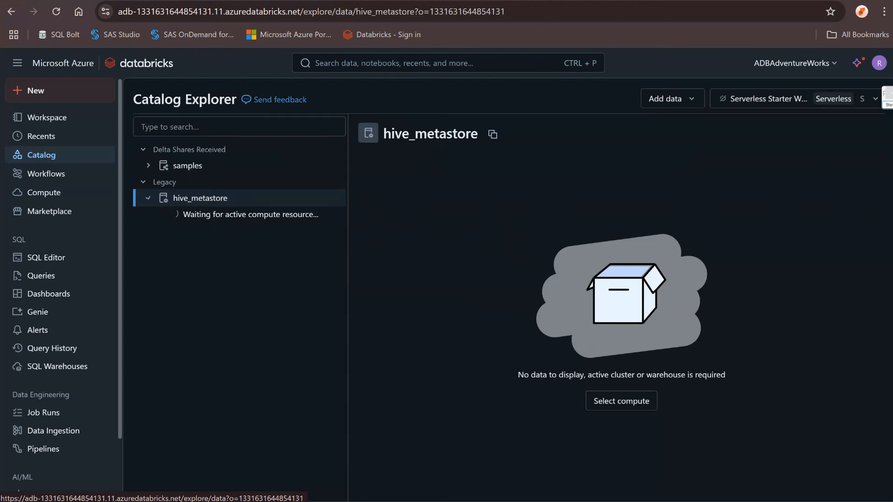
{"action": "left_click", "coordinate": [56, 12]}
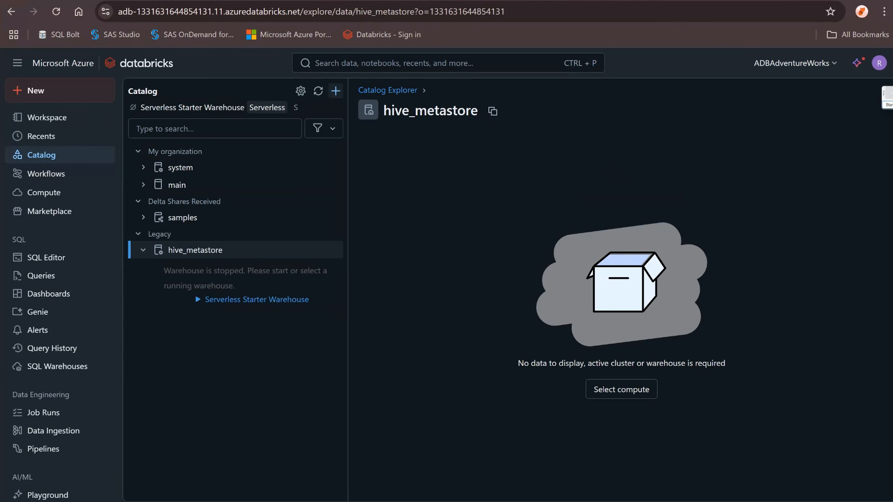
{"action": "left_click", "coordinate": [336, 91]}
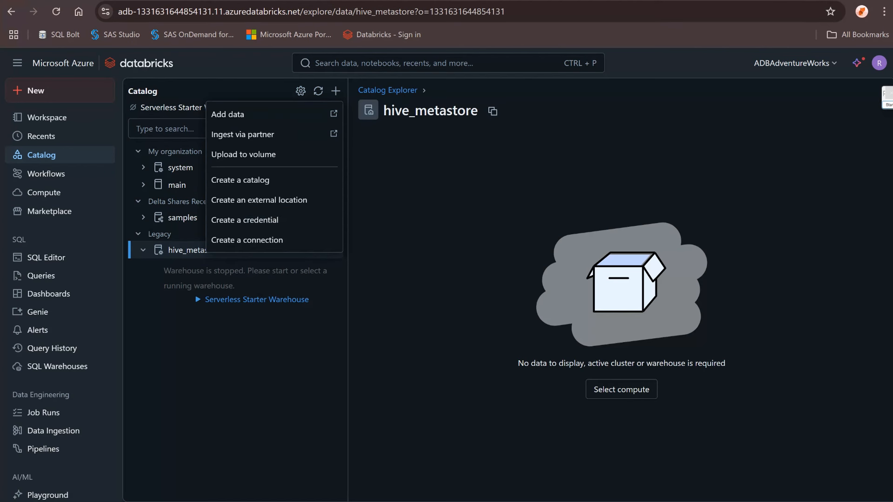
{"action": "left_click", "coordinate": [335, 91]}
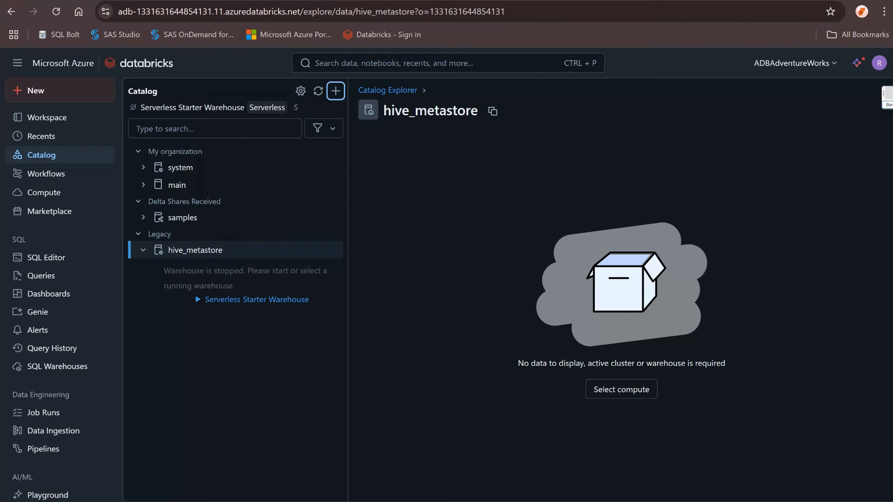
{"action": "left_click", "coordinate": [888, 105]}
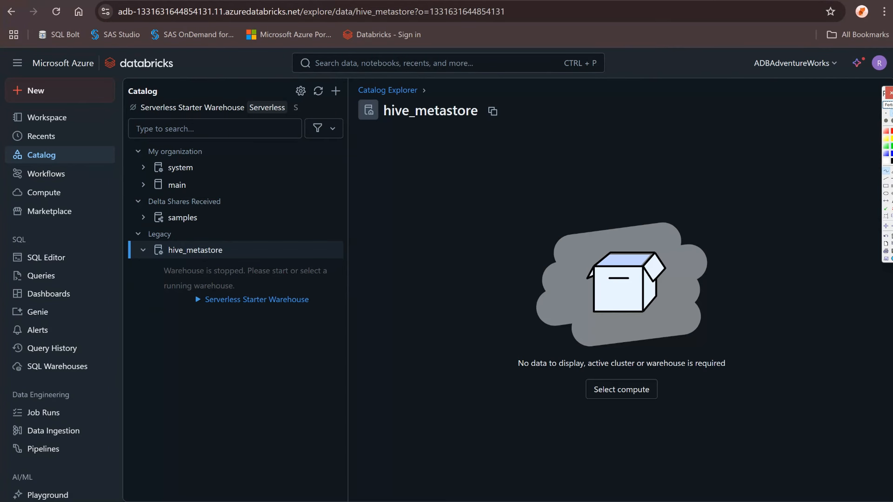
{"action": "mouse_move", "coordinate": [544, 137]}
{"action": "left_mouse_down"}
{"action": "mouse_move", "coordinate": [545, 187]}
{"action": "mouse_move", "coordinate": [650, 158]}
{"action": "mouse_move", "coordinate": [557, 192]}
{"action": "left_mouse_up"}
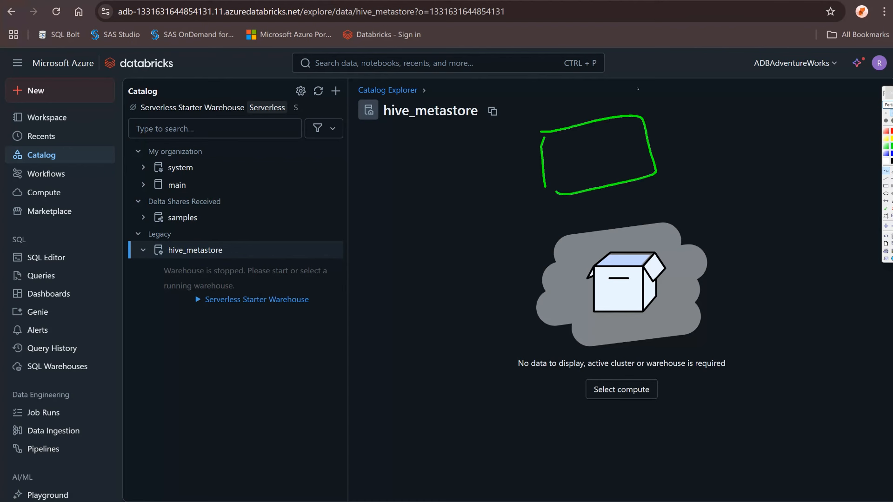
{"action": "left_click_drag", "start_coordinate": [664, 139], "coordinate": [798, 120]}
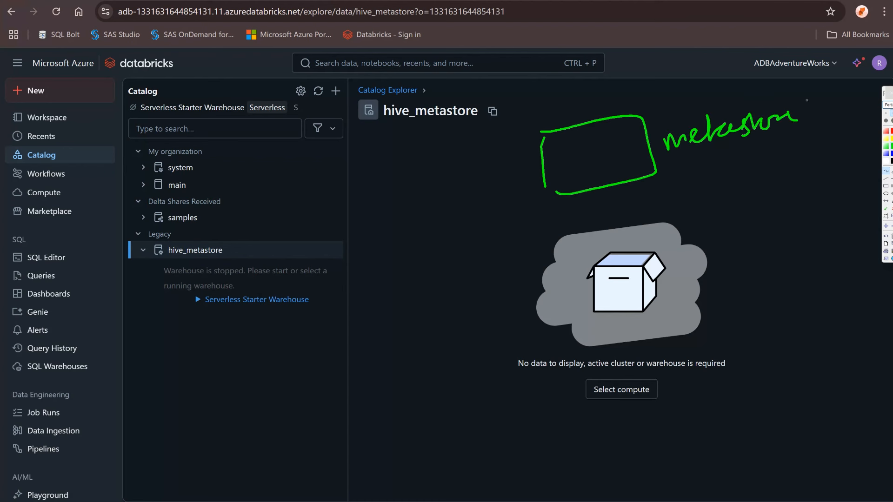
{"action": "left_click_drag", "start_coordinate": [683, 160], "coordinate": [800, 135]}
{"action": "left_click_drag", "start_coordinate": [232, 254], "coordinate": [298, 218]}
{"action": "mouse_move", "coordinate": [243, 229]}
{"action": "left_mouse_down"}
{"action": "mouse_move", "coordinate": [232, 255]}
{"action": "mouse_move", "coordinate": [257, 254]}
{"action": "left_mouse_up"}
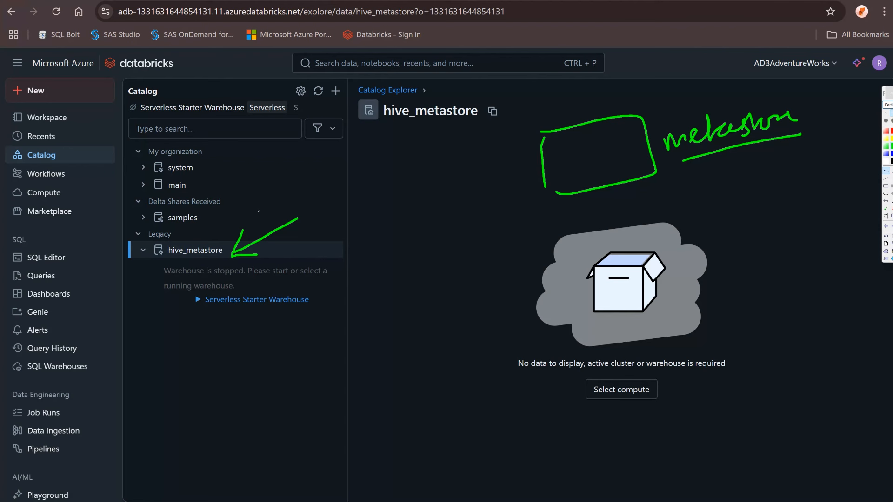
{"action": "left_click_drag", "start_coordinate": [245, 209], "coordinate": [303, 269]}
{"action": "mouse_move", "coordinate": [442, 274]}
{"action": "left_mouse_down"}
{"action": "mouse_move", "coordinate": [540, 197]}
{"action": "mouse_move", "coordinate": [517, 199]}
{"action": "mouse_move", "coordinate": [545, 225]}
{"action": "left_mouse_up"}
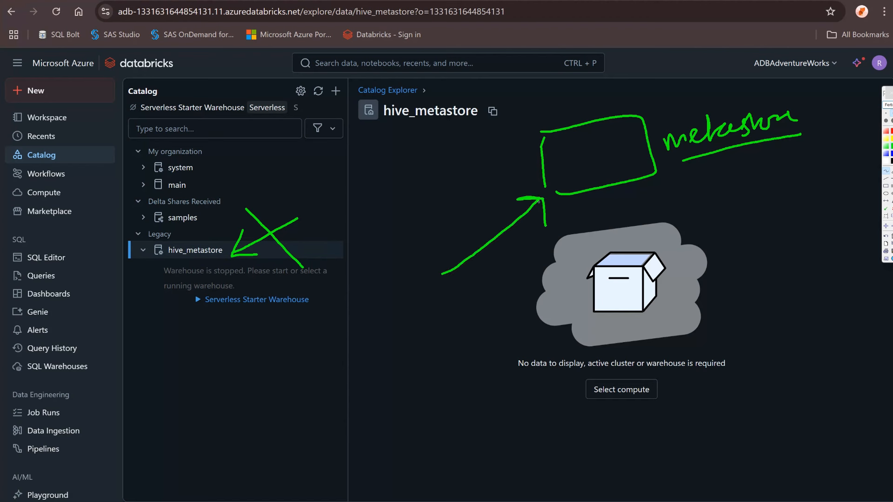
{"action": "mouse_move", "coordinate": [564, 99]}
{"action": "left_mouse_down"}
{"action": "mouse_move", "coordinate": [573, 116]}
{"action": "mouse_move", "coordinate": [581, 89]}
{"action": "mouse_move", "coordinate": [611, 85]}
{"action": "mouse_move", "coordinate": [638, 102]}
{"action": "left_mouse_up"}
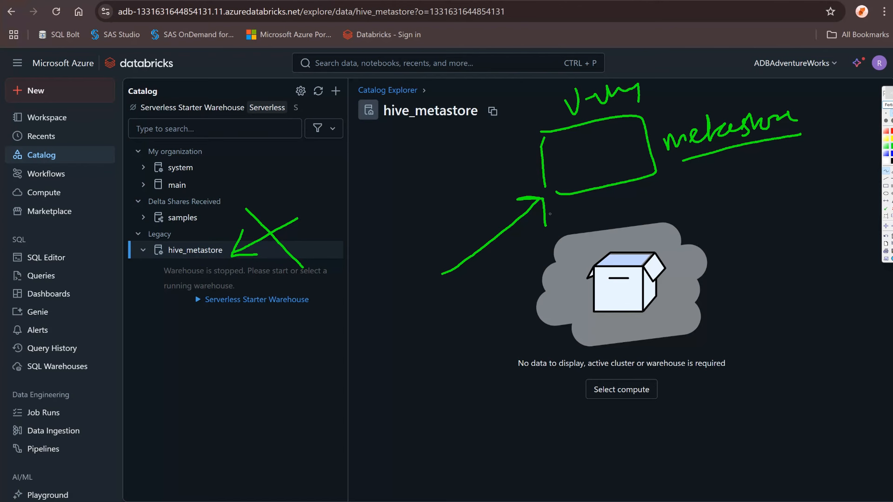
{"action": "mouse_move", "coordinate": [560, 148]}
{"action": "left_mouse_down"}
{"action": "mouse_move", "coordinate": [613, 139]}
{"action": "mouse_move", "coordinate": [615, 160]}
{"action": "left_mouse_up"}
{"action": "left_click_drag", "start_coordinate": [235, 234], "coordinate": [283, 262]}
{"action": "left_click_drag", "start_coordinate": [263, 216], "coordinate": [296, 241]}
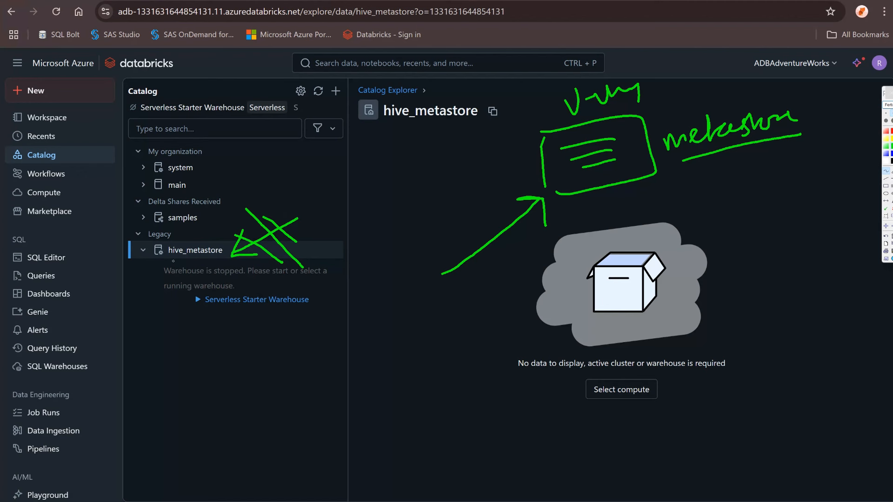
{"action": "left_click_drag", "start_coordinate": [173, 262], "coordinate": [275, 262]}
{"action": "mouse_move", "coordinate": [688, 79]}
{"action": "left_mouse_down"}
{"action": "mouse_move", "coordinate": [699, 115]}
{"action": "mouse_move", "coordinate": [711, 92]}
{"action": "left_mouse_up"}
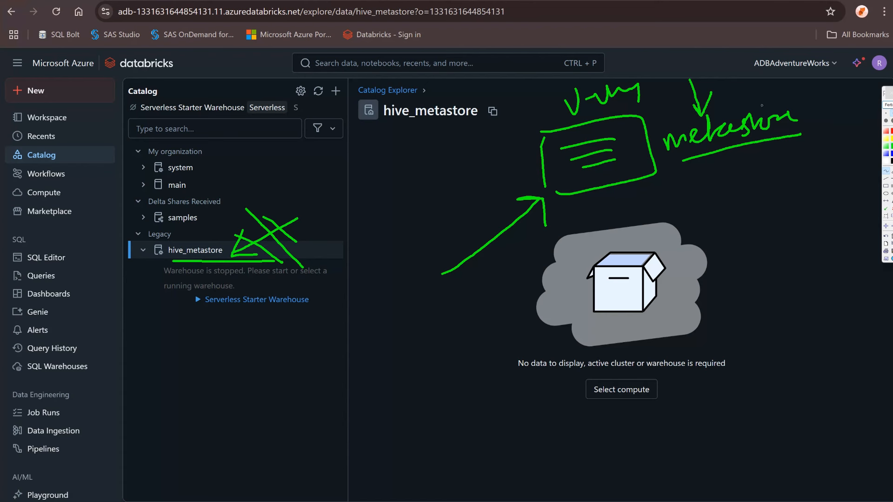
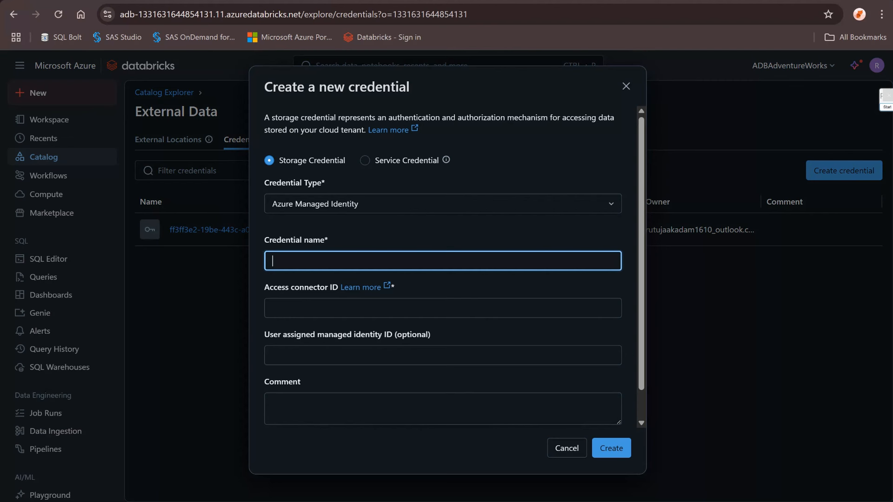
Name the new storage credential adventureworks_cred and try to create it without an access connector ID
{"action": "type", "text": "adventureworks_cred"}
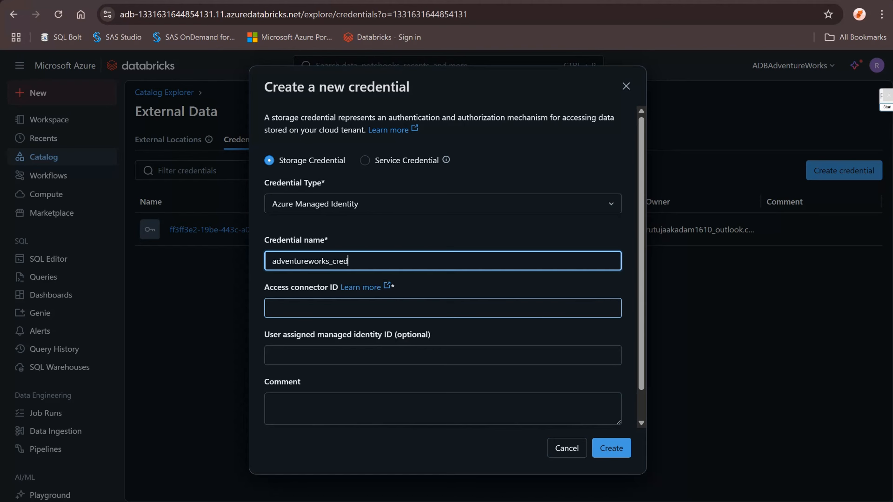
{"action": "scroll", "coordinate": [442, 308], "scroll_direction": "down", "scroll_amount": 1}
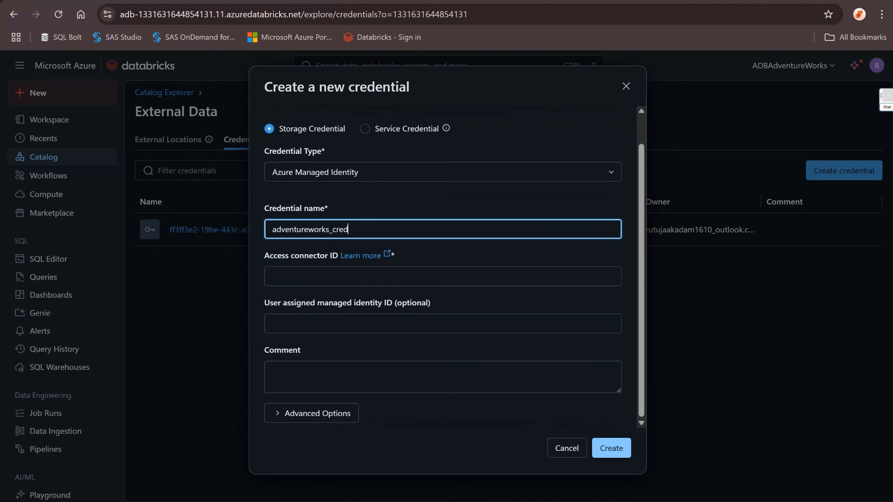
{"action": "left_click", "coordinate": [611, 448]}
{"action": "left_click", "coordinate": [443, 277]}
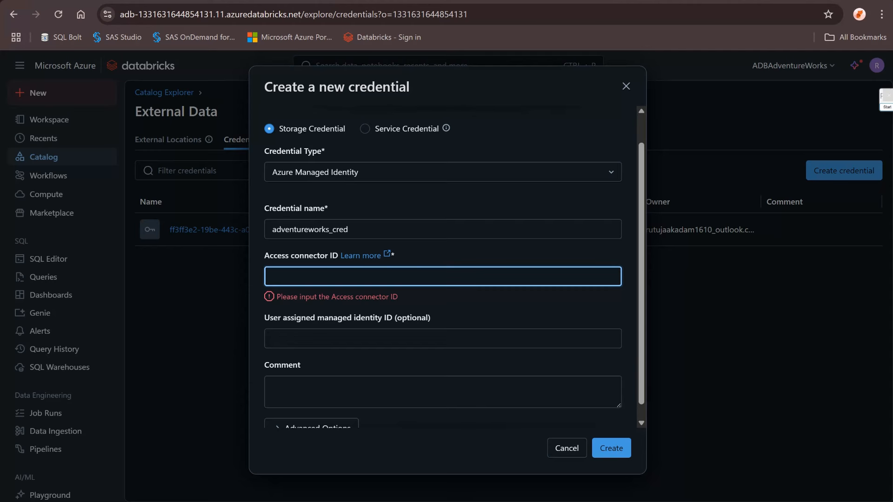
Switch to the Azure portal and copy the resource ID of the ACIDAdventureWorks access connector
{"action": "key", "text": "ctrl+Tab"}
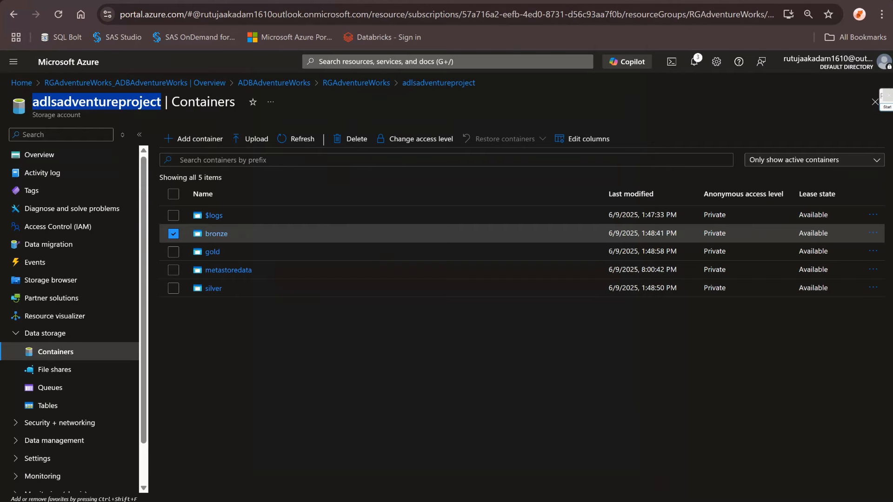
{"action": "key", "text": "ctrl+Tab"}
{"action": "left_click", "coordinate": [39, 154]}
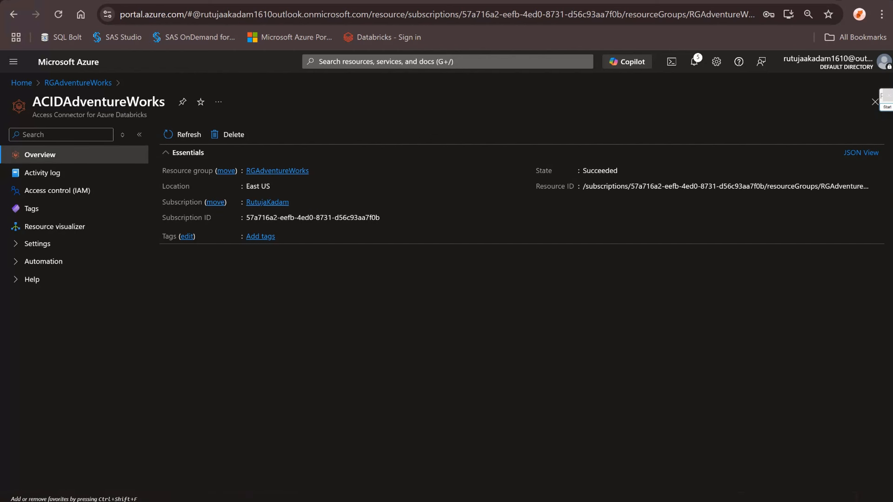
{"action": "left_click", "coordinate": [876, 186]}
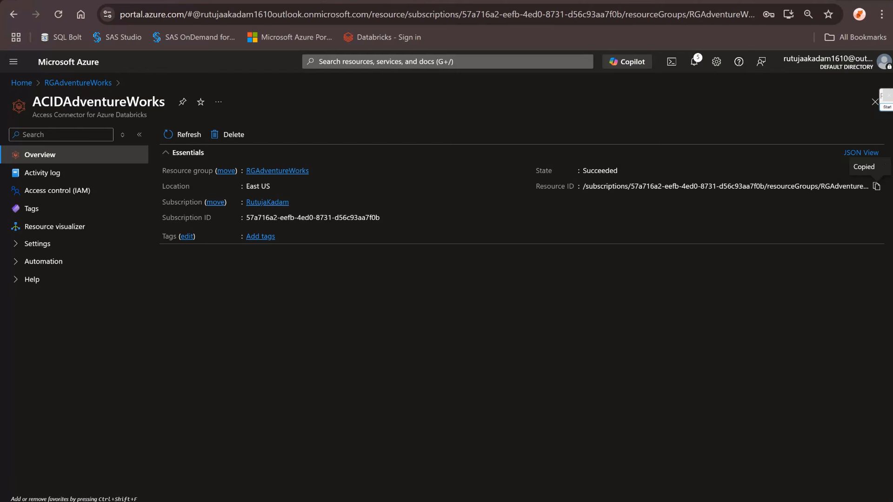
Back in Databricks, paste the copied resource ID as the access connector ID and create the adventureworks_cred credential
{"action": "key", "text": "ctrl+Tab"}
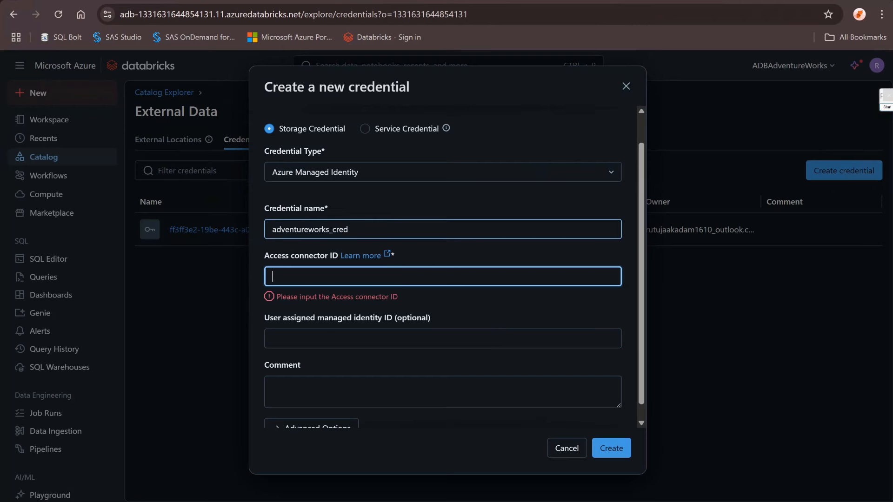
{"action": "key", "text": "ctrl+v"}
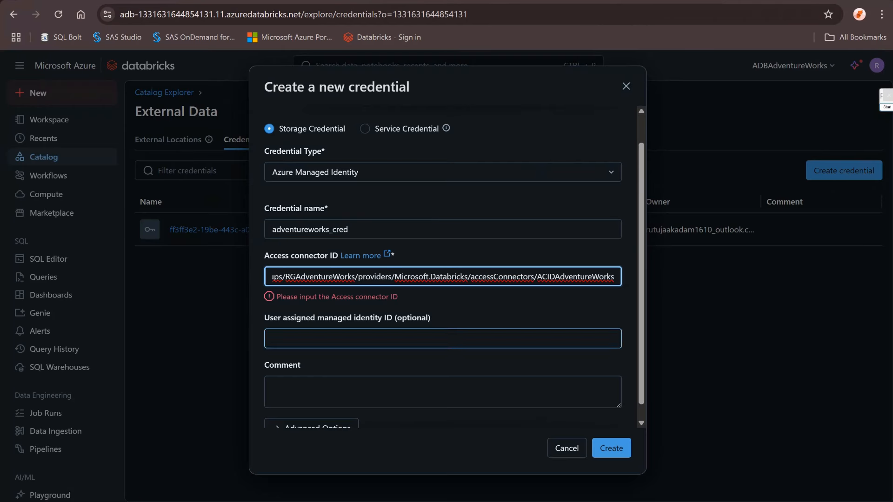
{"action": "left_click", "coordinate": [446, 358]}
{"action": "scroll", "coordinate": [447, 359], "scroll_direction": "down", "scroll_amount": 1}
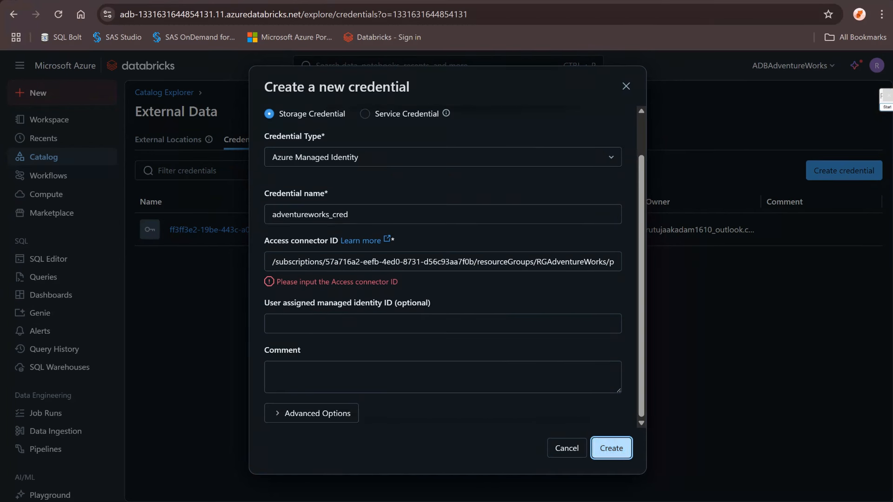
{"action": "left_click", "coordinate": [611, 448]}
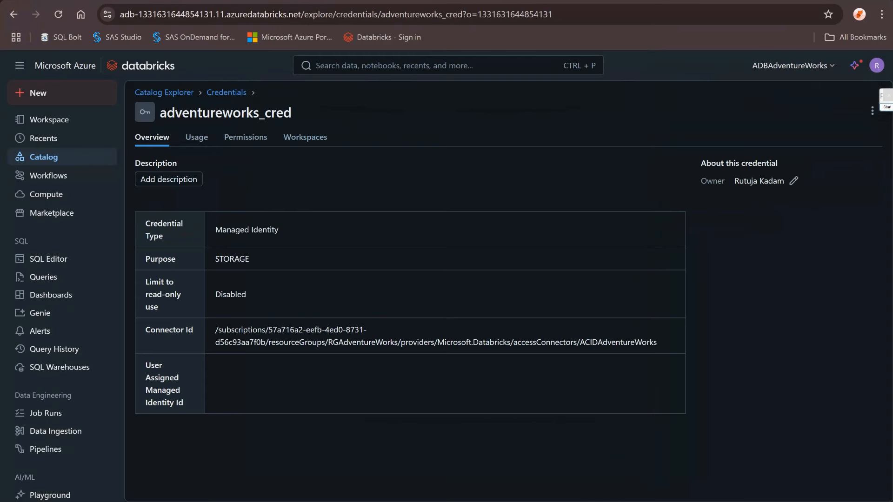
Check the credentials list in the catalog's external data and start a new external location named bronze_ext_loc
{"action": "left_click", "coordinate": [164, 92]}
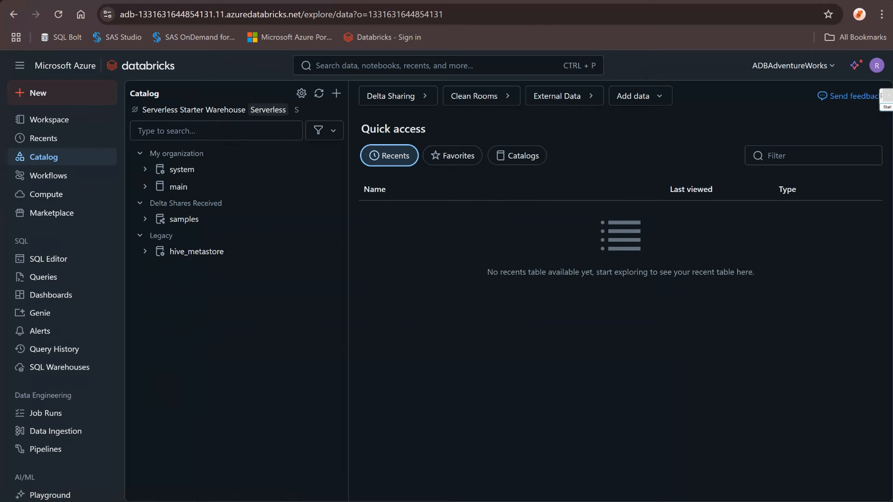
{"action": "left_click", "coordinate": [561, 96]}
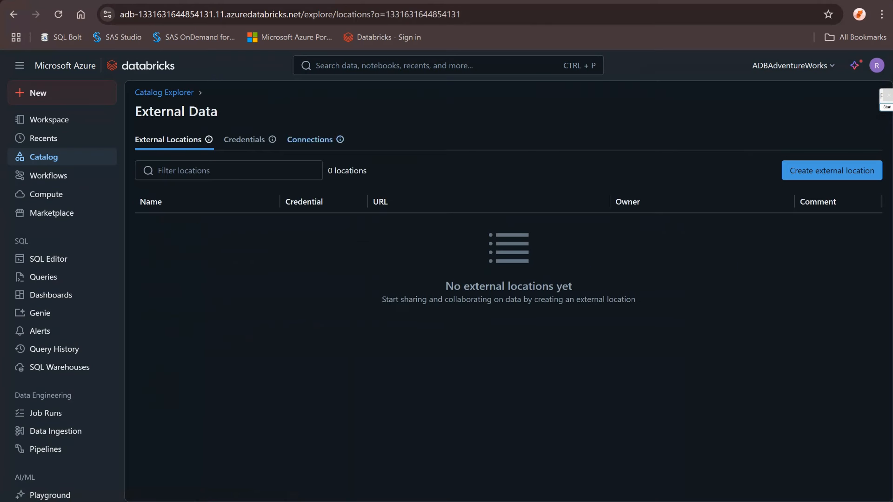
{"action": "left_click", "coordinate": [245, 139]}
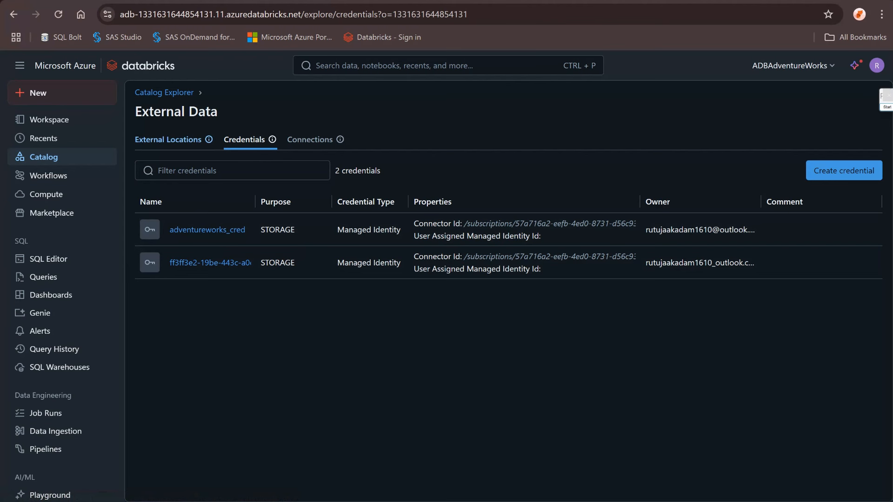
{"action": "left_click", "coordinate": [168, 139]}
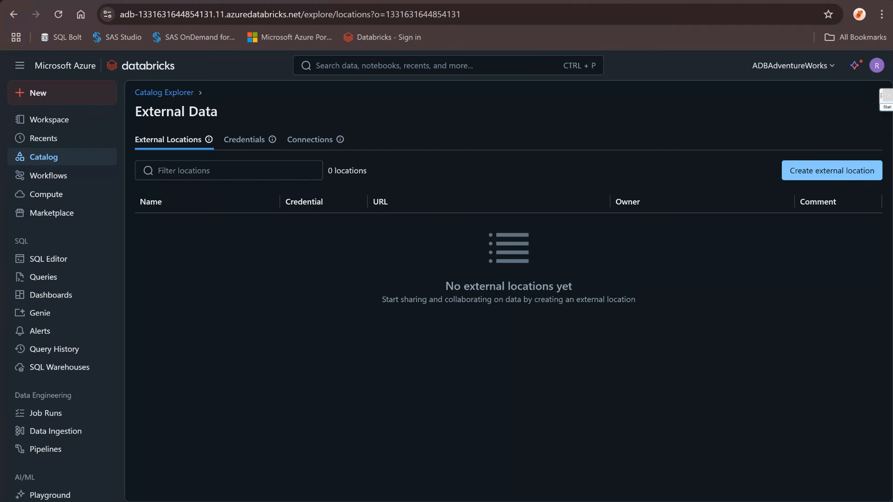
{"action": "left_click", "coordinate": [831, 171]}
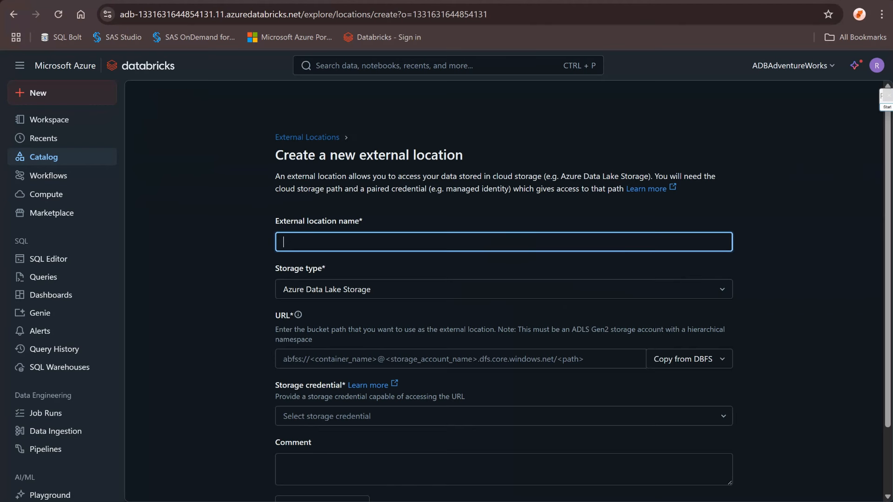
{"action": "type", "text": "bronze_ext_loc"}
{"action": "key", "text": "Tab"}
{"action": "key", "text": "Tab"}
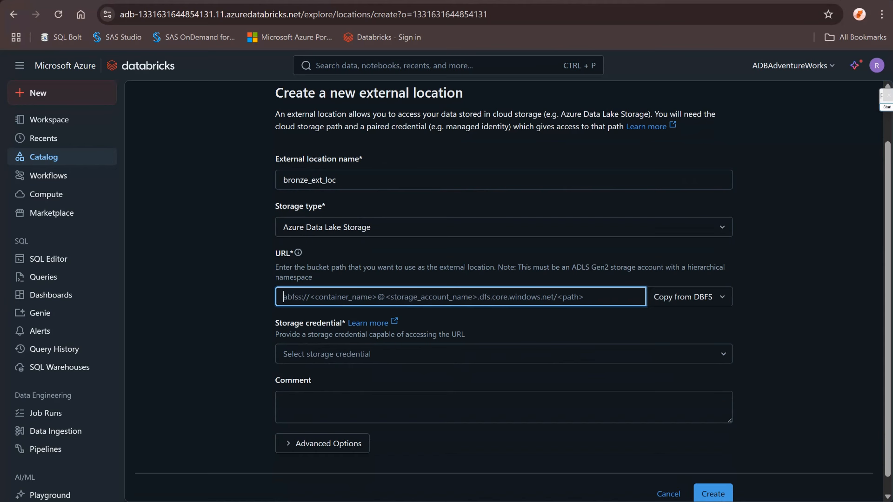
{"action": "type", "text": "abfss"}
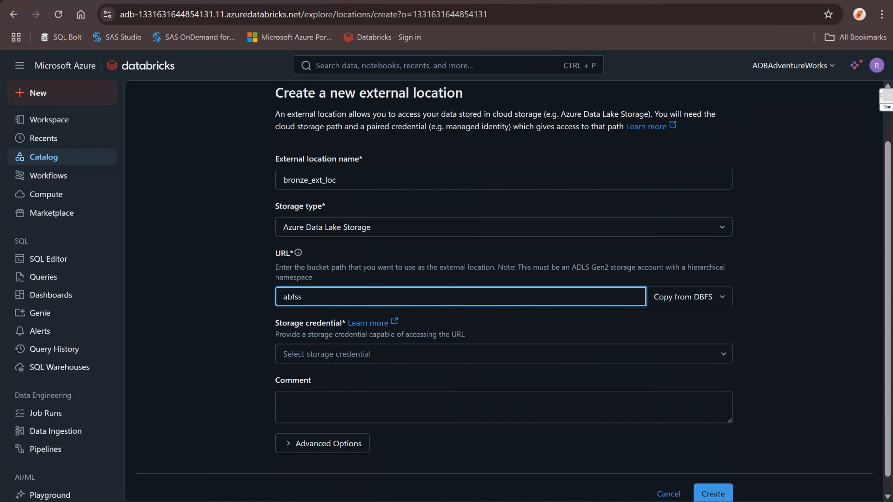
{"action": "type", "text": "://brom"}
{"action": "key", "text": "BackSpace"}
{"action": "type", "text": "nze@"}
{"action": "key", "text": "alt+Tab"}
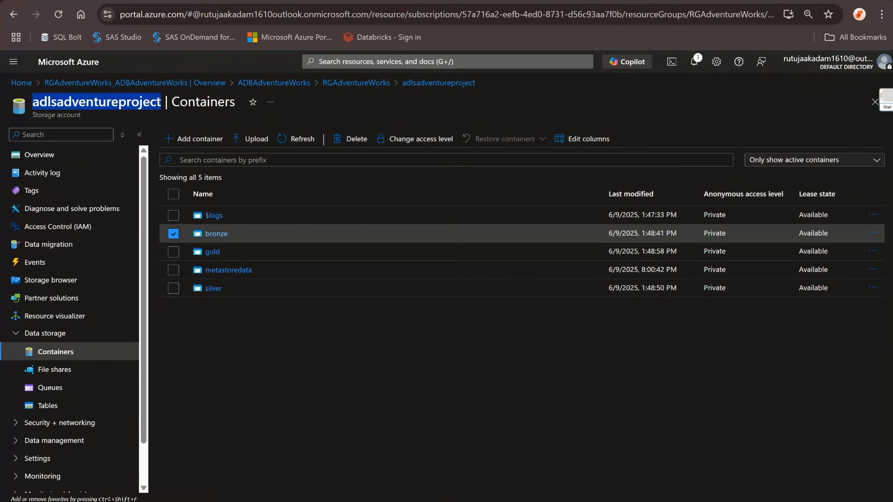
{"action": "left_click_drag", "start_coordinate": [165, 102], "coordinate": [33, 104]}
{"action": "key", "text": "ctrl+c"}
{"action": "key", "text": "alt+Tab"}
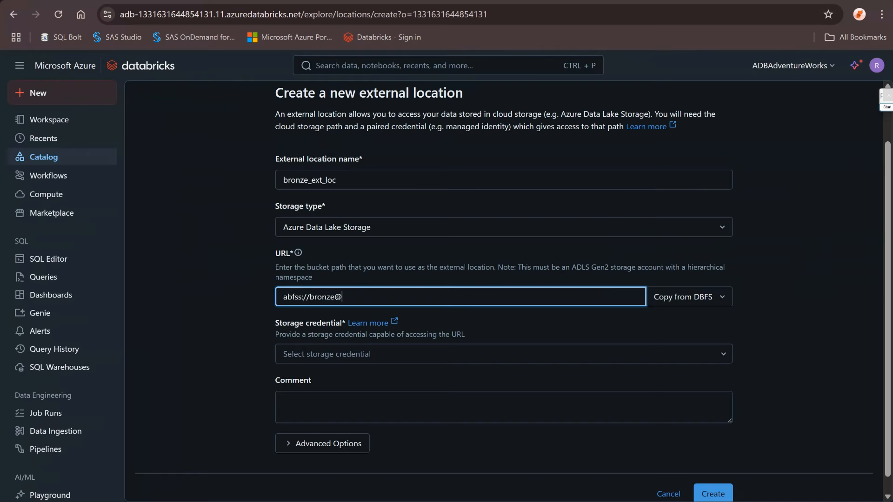
{"action": "key", "text": "ctrl+v"}
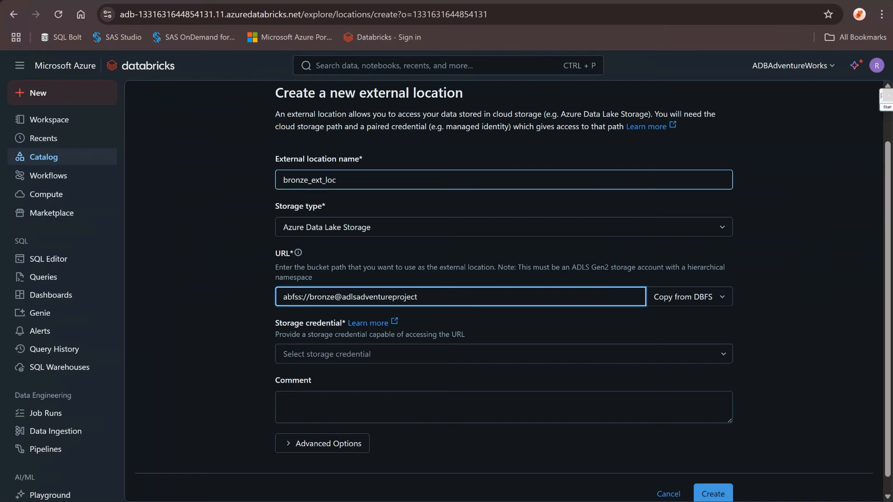
{"action": "type", "text": ".dfs.core.windows.net/"}
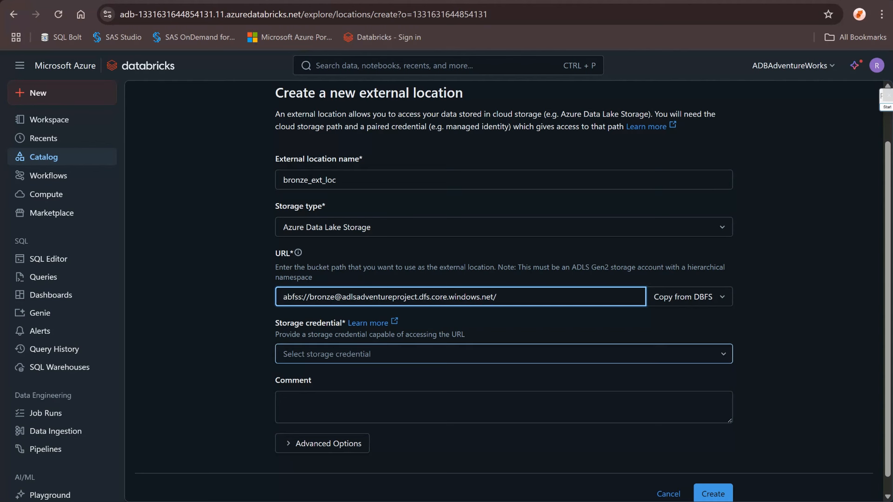
Assign the adventureworks_cred storage credential to bronze_ext_loc and create the external location
{"action": "scroll", "coordinate": [503, 345], "scroll_direction": "down", "scroll_amount": 1}
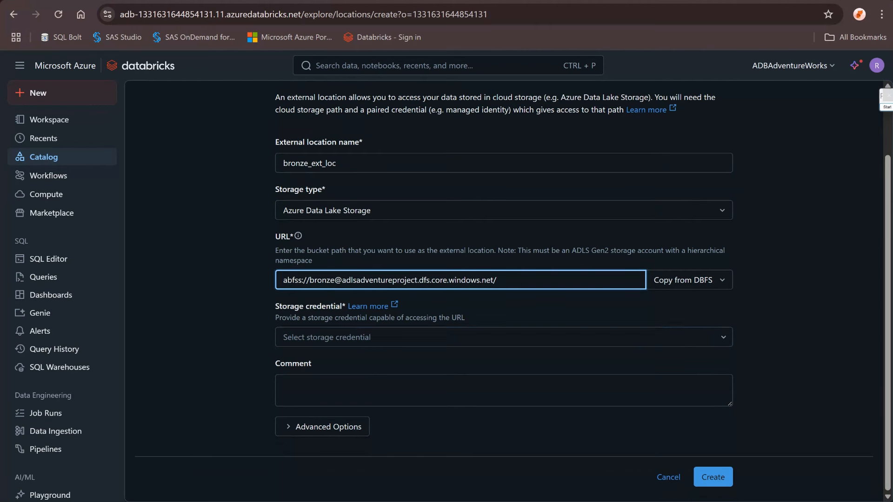
{"action": "left_click", "coordinate": [504, 337]}
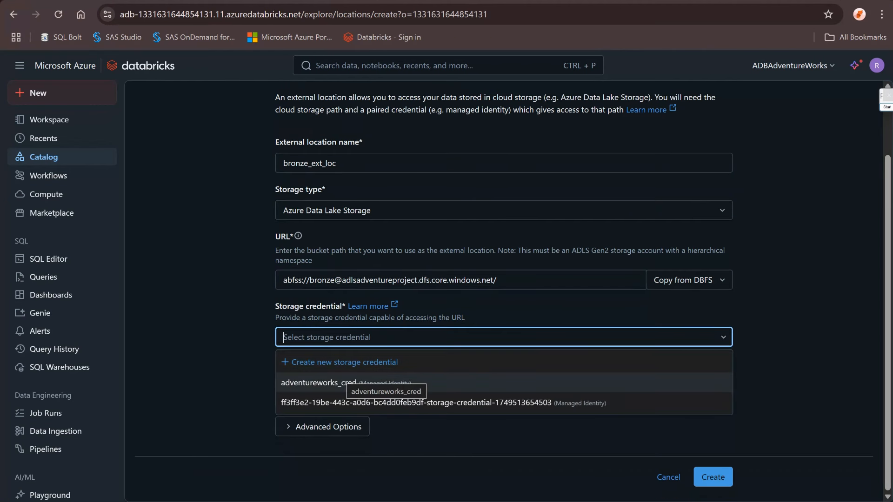
{"action": "left_click", "coordinate": [348, 382]}
{"action": "scroll", "coordinate": [504, 447], "scroll_direction": "down", "scroll_amount": 1}
{"action": "scroll", "coordinate": [503, 447], "scroll_direction": "up", "scroll_amount": 2}
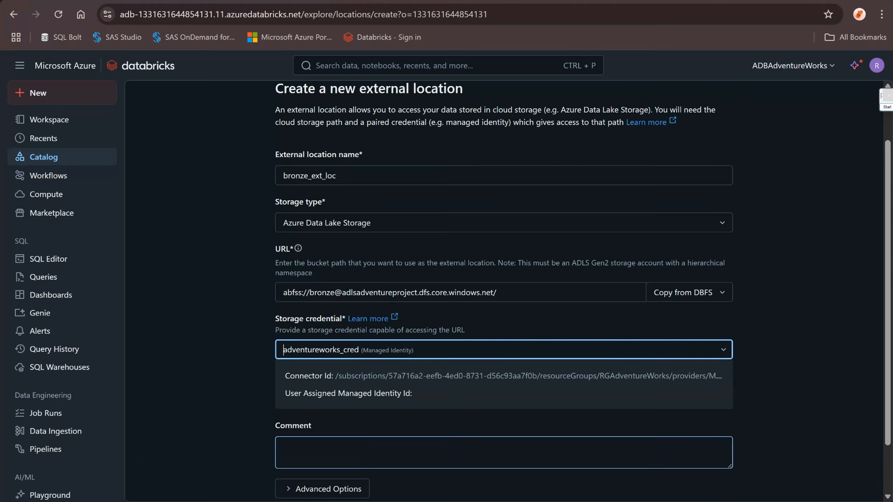
{"action": "scroll", "coordinate": [503, 419], "scroll_direction": "down", "scroll_amount": 2}
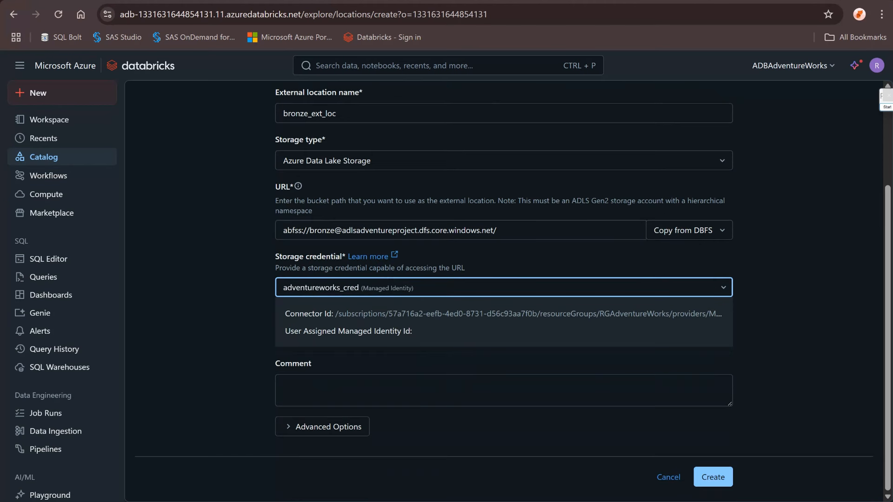
{"action": "left_click", "coordinate": [712, 477]}
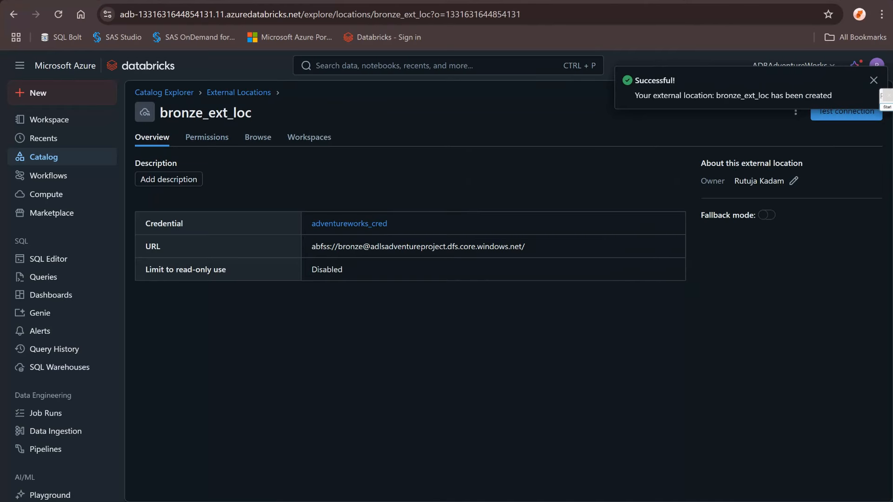
Test the connection of bronze_ext_loc and return to the list of external locations
{"action": "left_click", "coordinate": [846, 111]}
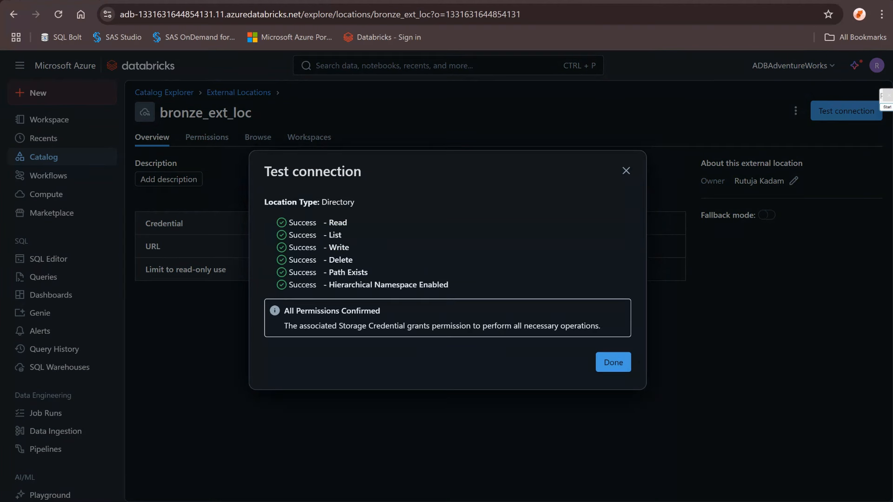
{"action": "left_click", "coordinate": [612, 362]}
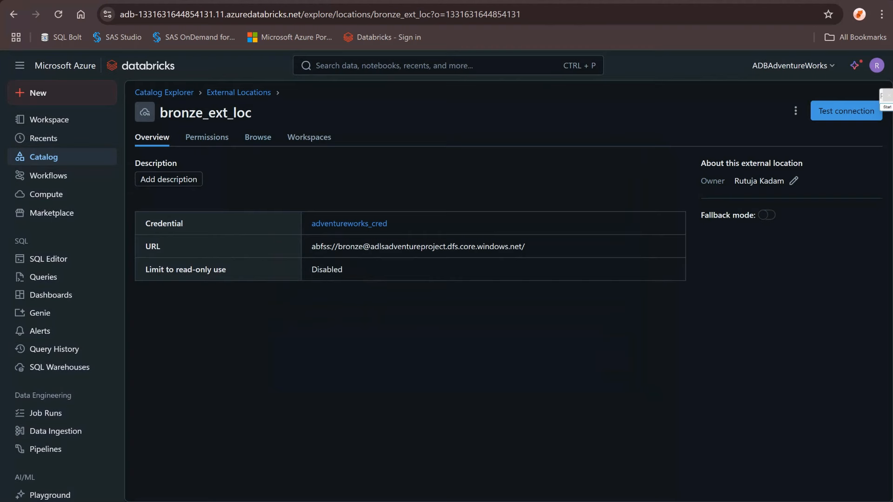
{"action": "left_click", "coordinate": [238, 92]}
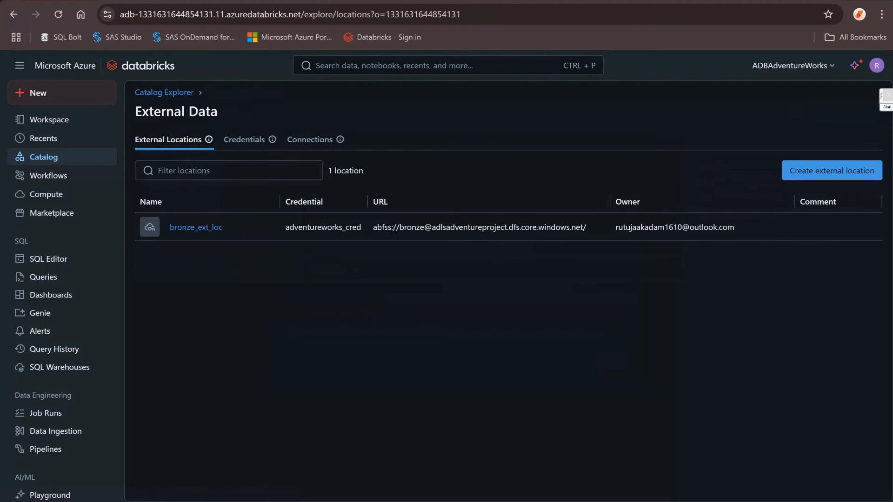
Start another external location and name it silver_ext_loc
{"action": "left_click", "coordinate": [832, 170]}
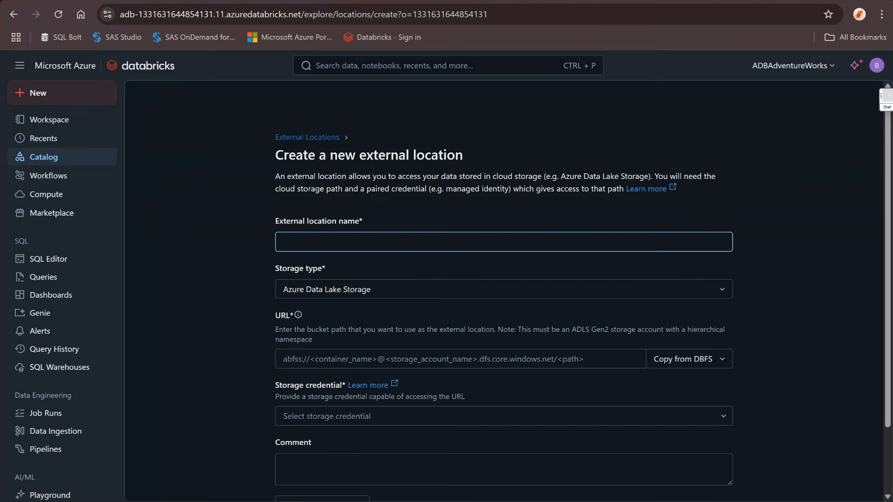
{"action": "type", "text": "silve"}
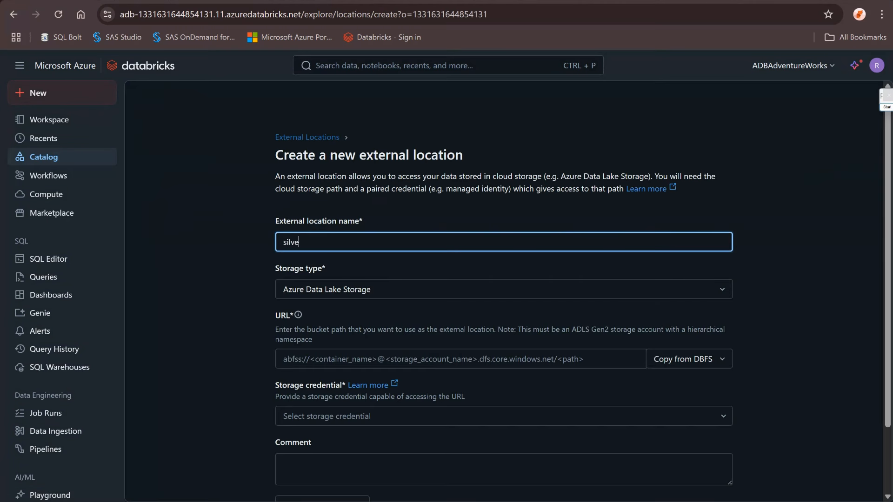
{"action": "type", "text": "r_exxtt_loc"}
{"action": "left_click", "coordinate": [460, 359]}
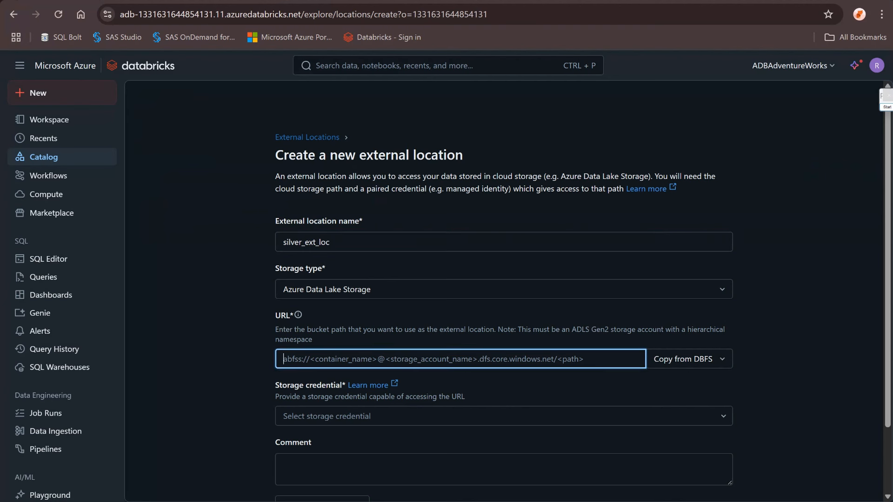
{"action": "type", "text": "abfss"}
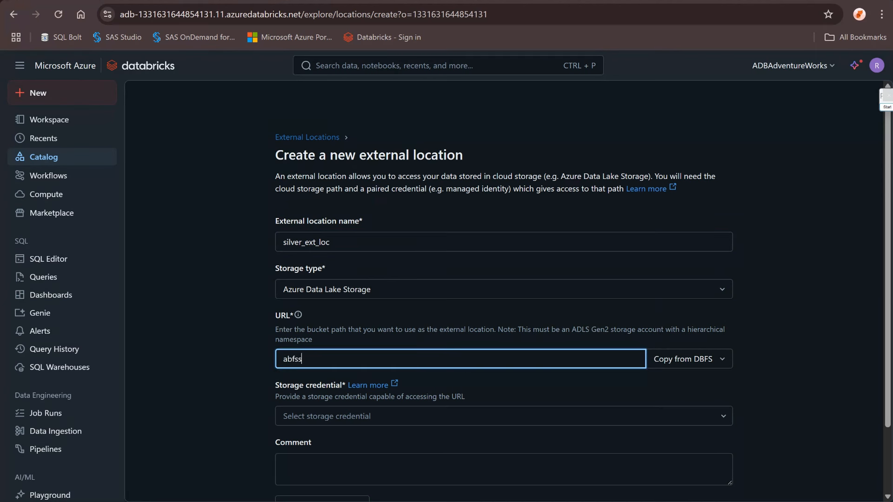
{"action": "type", "text": "://silver@"}
{"action": "key", "text": "ctrl+v"}
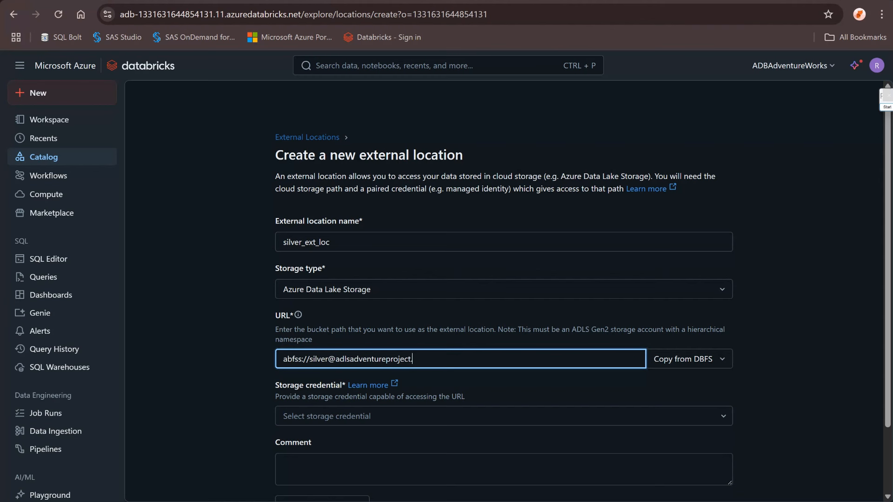
{"action": "type", "text": ".dfs.core.windows.net/"}
{"action": "left_click", "coordinate": [372, 416]}
{"action": "left_click", "coordinate": [346, 461]}
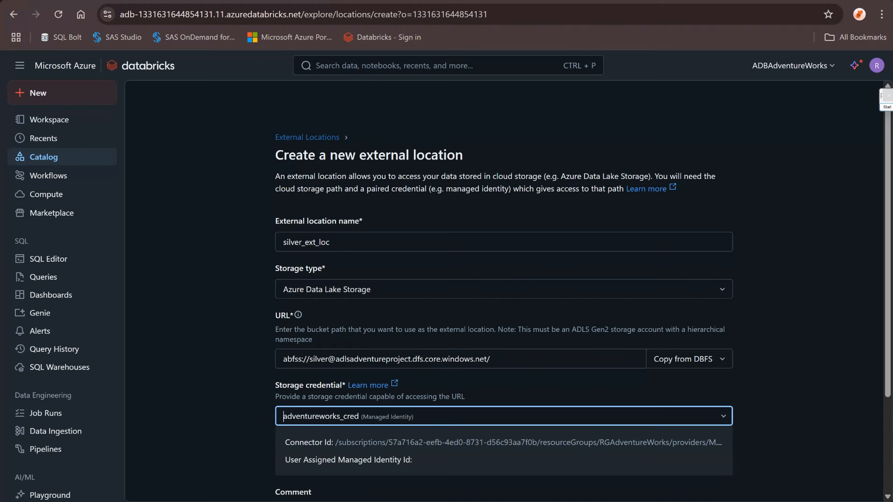
Create the external location silver_ext_loc and test its connection
{"action": "scroll", "coordinate": [503, 288], "scroll_direction": "down", "scroll_amount": 3}
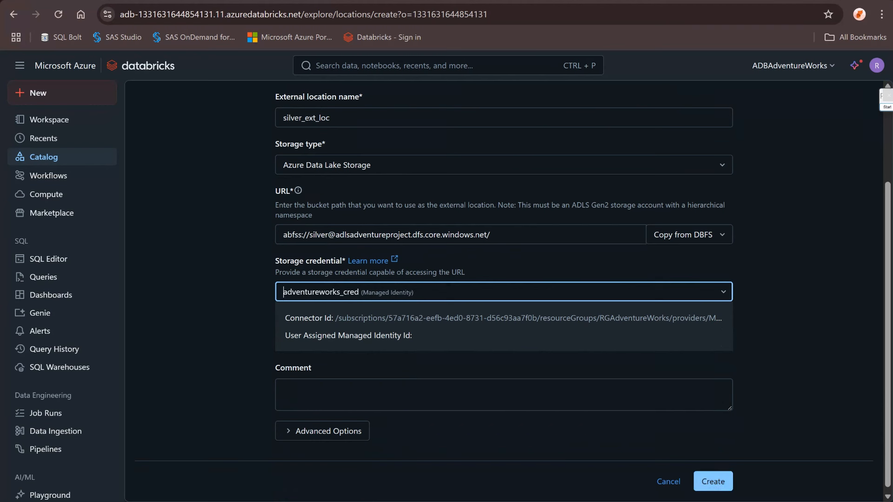
{"action": "left_click", "coordinate": [713, 481]}
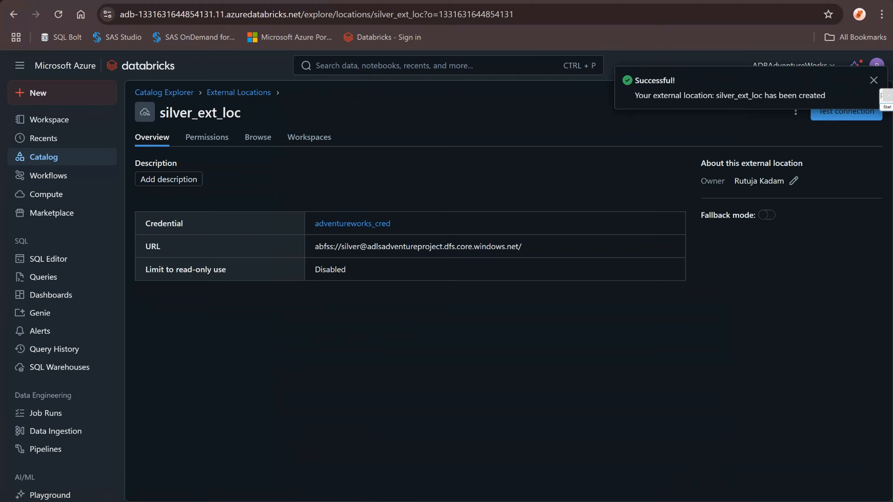
{"action": "left_click", "coordinate": [846, 116]}
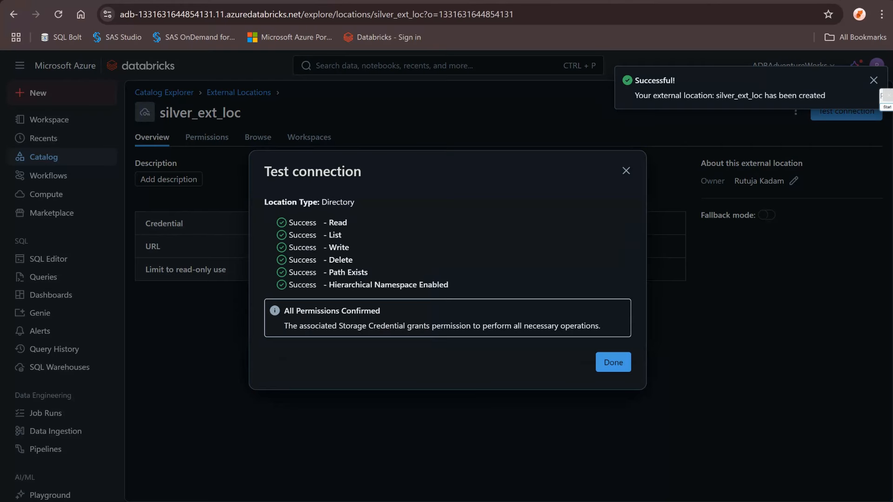
{"action": "left_click", "coordinate": [613, 362]}
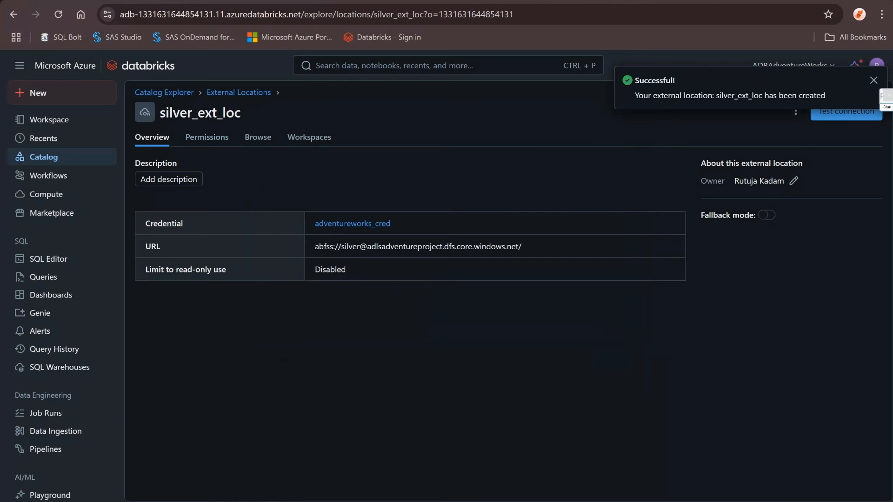
Start another external location from the external locations list and name it gold_ext_loc
{"action": "left_click", "coordinate": [239, 92]}
{"action": "left_click", "coordinate": [832, 170]}
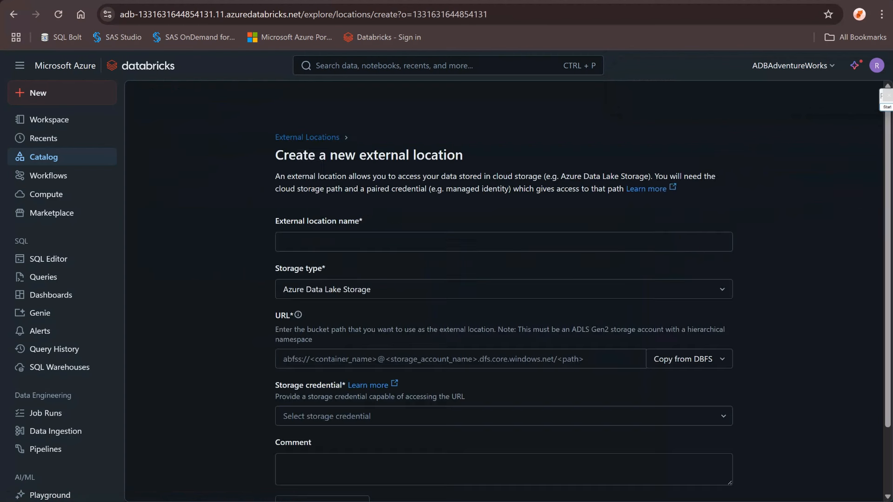
{"action": "left_click", "coordinate": [504, 242]}
{"action": "type", "text": "gold"}
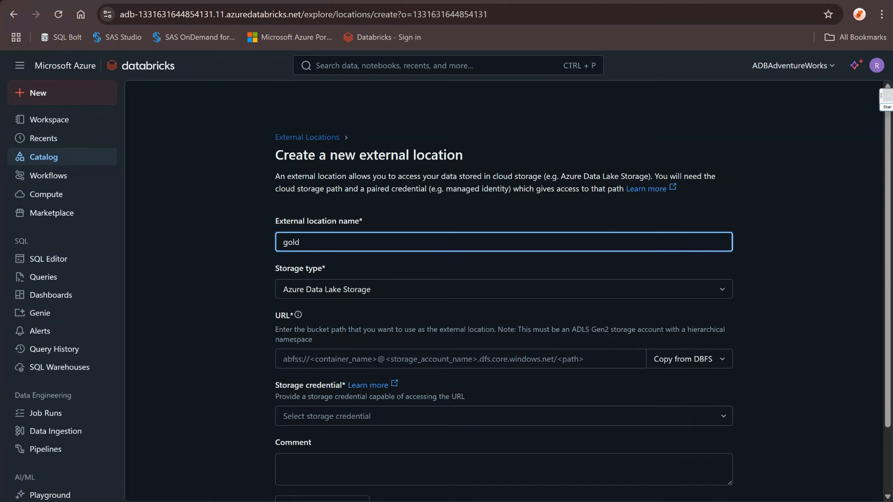
{"action": "type", "text": "_ext_loc"}
{"action": "left_click", "coordinate": [460, 359]}
{"action": "type", "text": "a"}
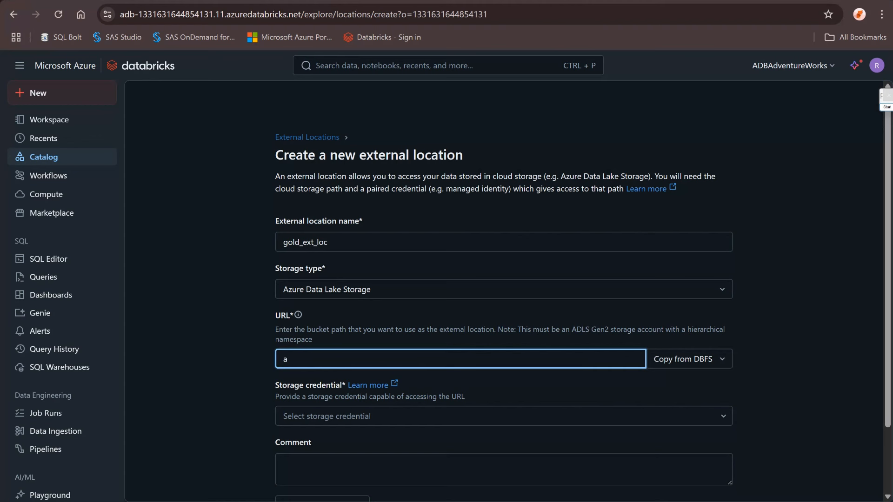
{"action": "type", "text": "bfss://gold@adlsadventureproject.d"}
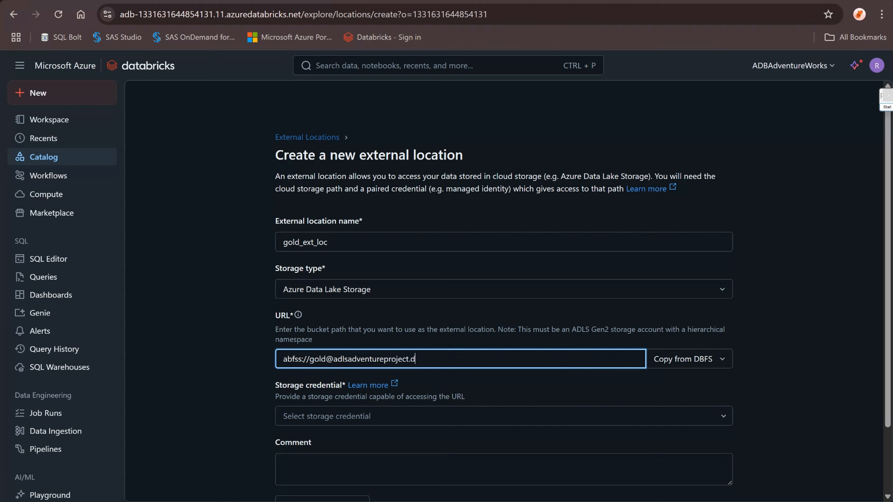
{"action": "type", "text": "fs.core.windows.net/"}
Assign the adventureworks_cred storage credential to gold_ext_loc and create the external location
{"action": "scroll", "coordinate": [503, 353], "scroll_direction": "down", "scroll_amount": 2}
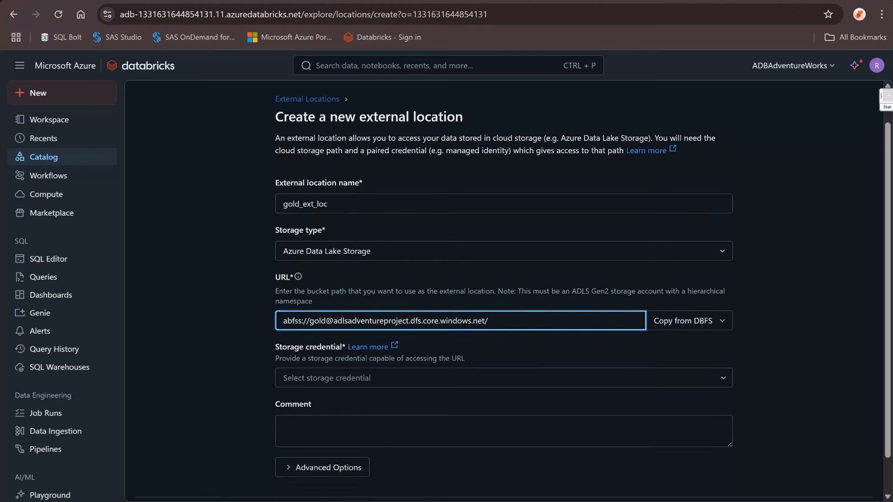
{"action": "left_click", "coordinate": [372, 353]}
{"action": "left_click", "coordinate": [353, 399]}
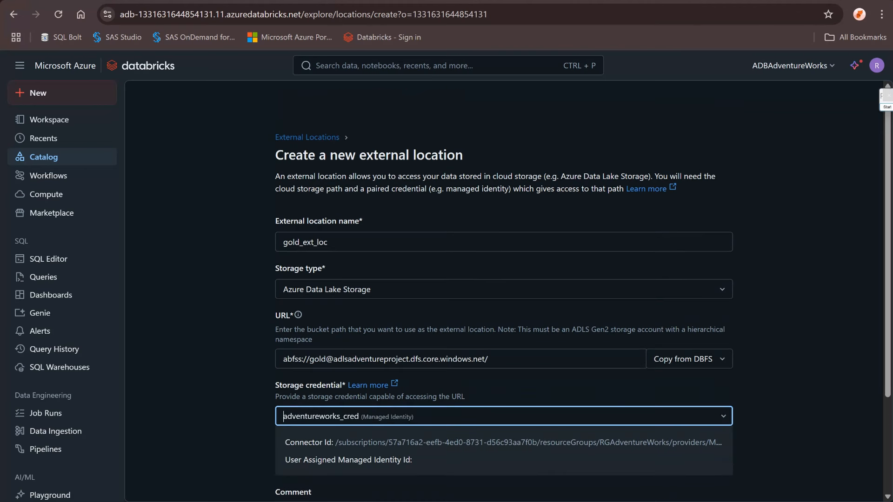
{"action": "scroll", "coordinate": [283, 353], "scroll_direction": "down", "scroll_amount": 1}
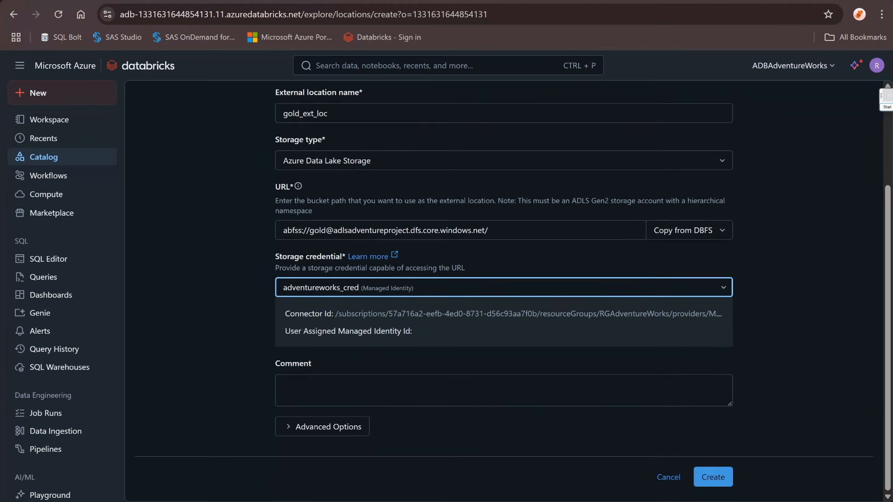
{"action": "left_click", "coordinate": [713, 476]}
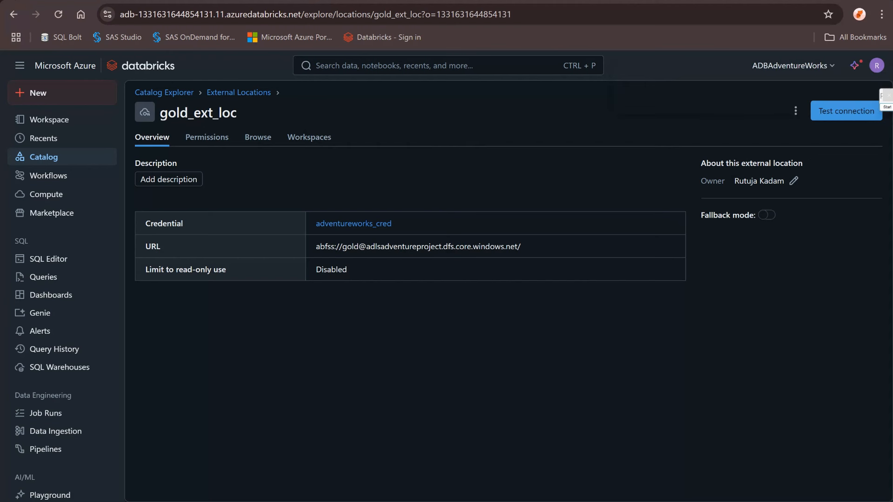
Test the connection of gold_ext_loc, then reload the list of external locations to check it
{"action": "left_click", "coordinate": [846, 110]}
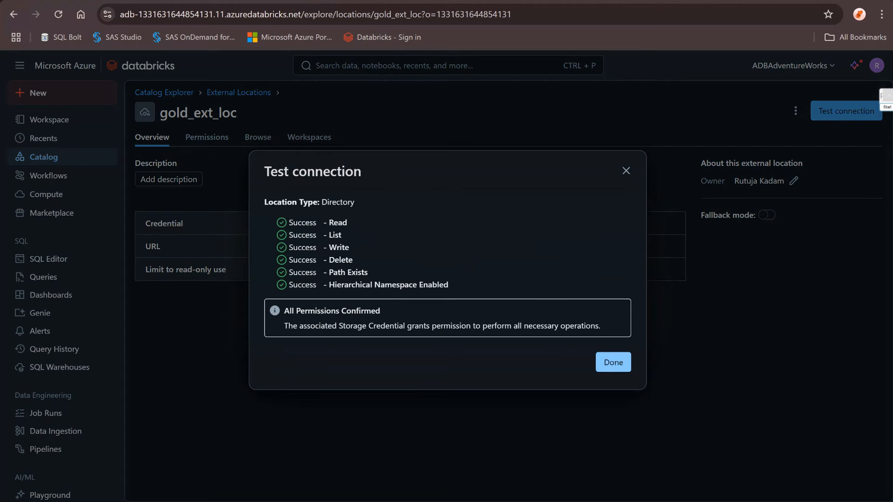
{"action": "left_click", "coordinate": [612, 362]}
{"action": "left_click", "coordinate": [238, 92]}
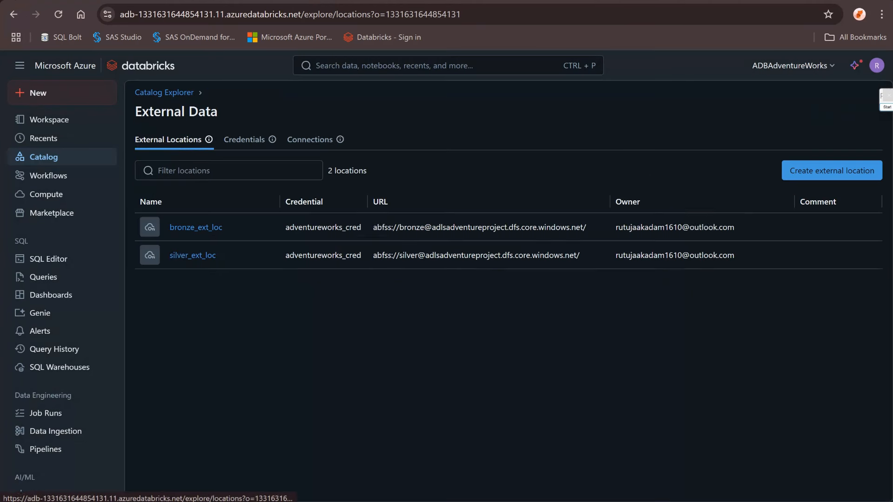
{"action": "left_click", "coordinate": [150, 92]}
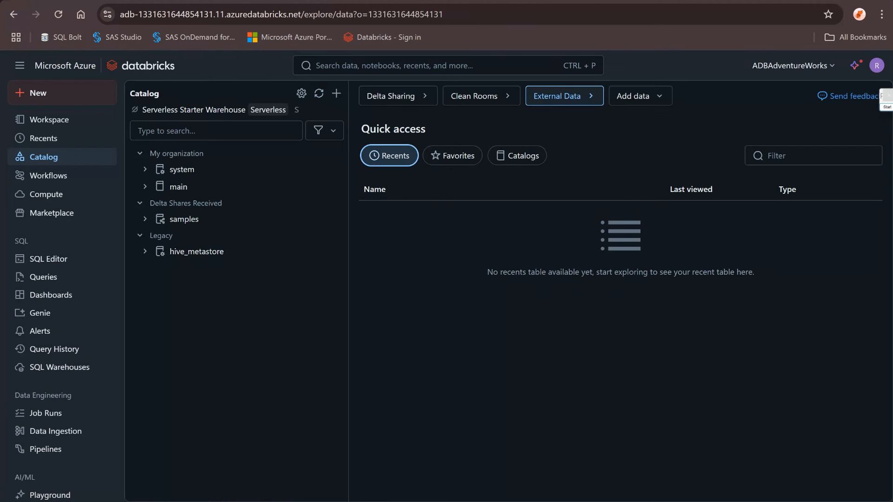
{"action": "left_click", "coordinate": [557, 96]}
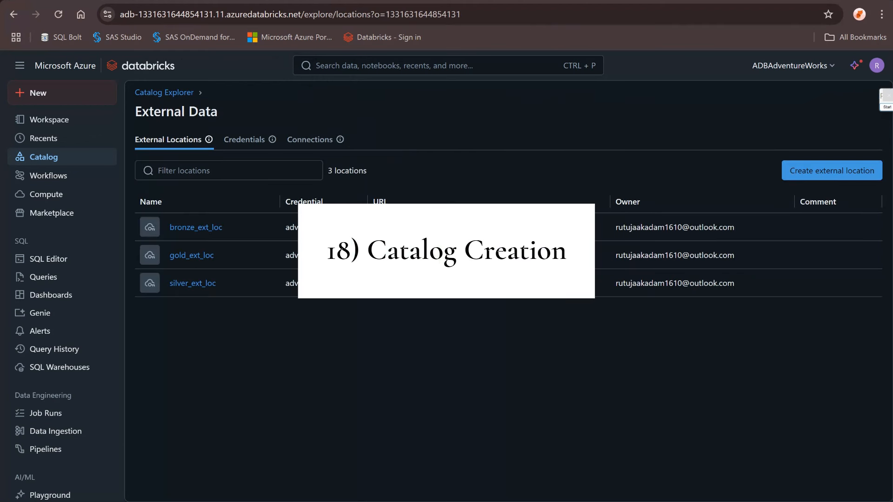
Return to the Catalog Explorer and open the options for creating a catalog
{"action": "left_click", "coordinate": [163, 92]}
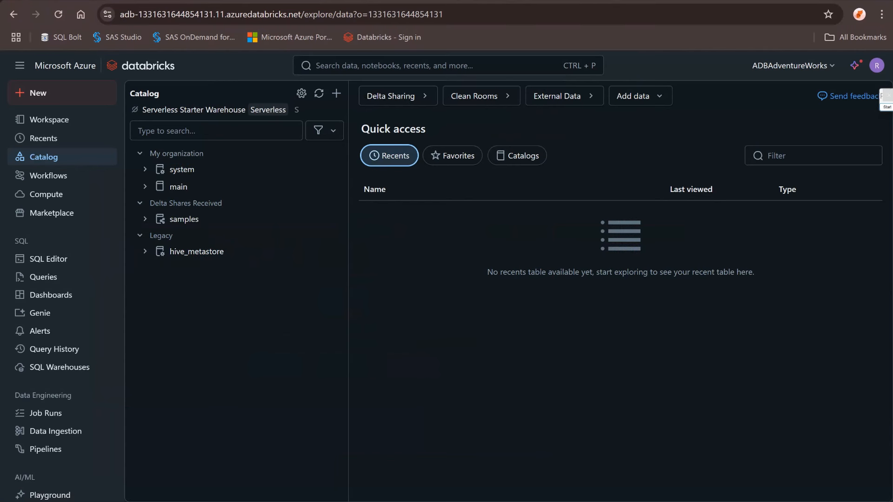
{"action": "left_click", "coordinate": [336, 93]}
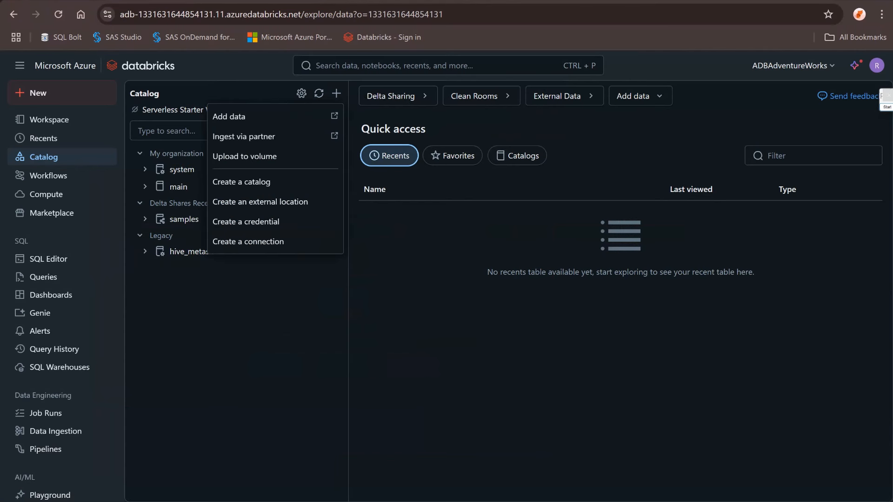